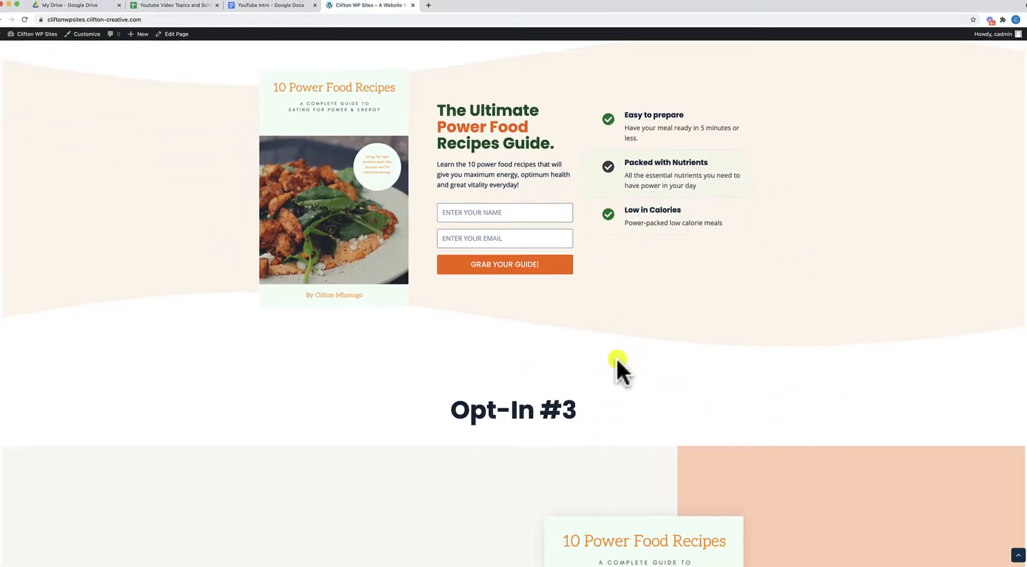
- Look through the Opt-In #2 and Opt-In #3 example sections on the website's home page
scroll(615, 360, "down", 6)
scroll(615, 361, "down", 2)
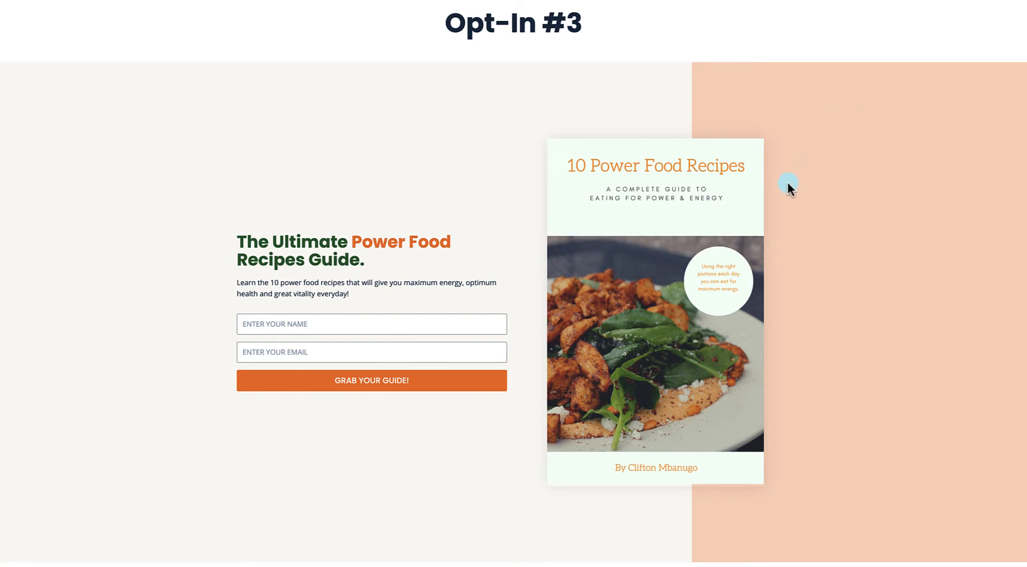
scroll(703, 242, "down", 1)
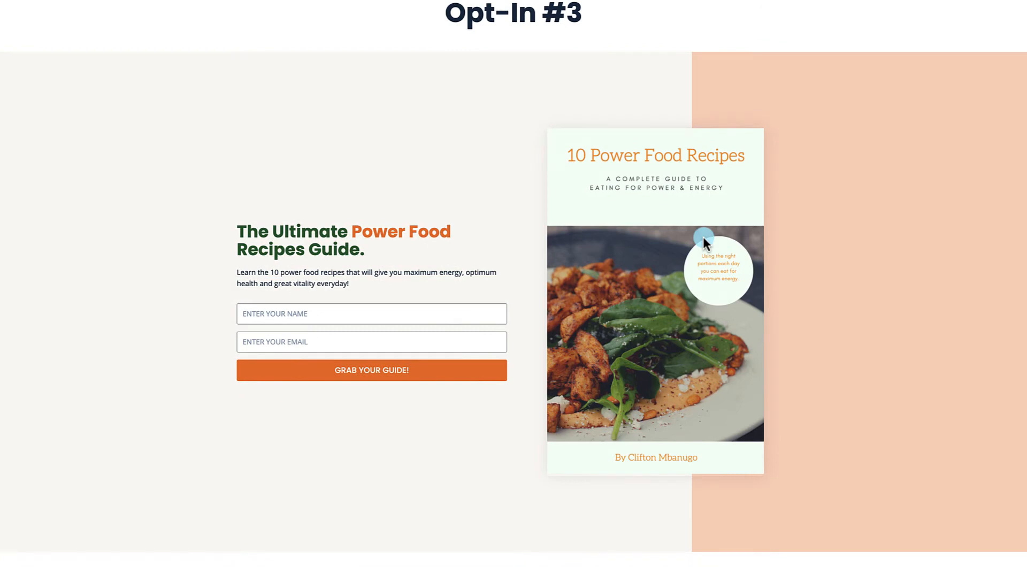
scroll(704, 242, "up", 15)
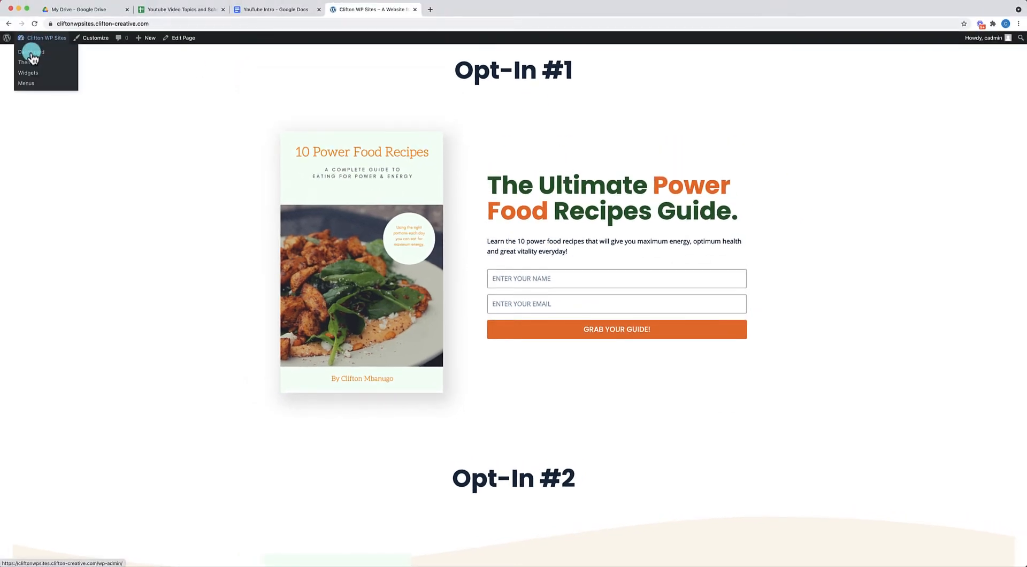
- Go to the site's admin dashboard and search the installable WordPress themes for "kadence"
left_click(31, 52)
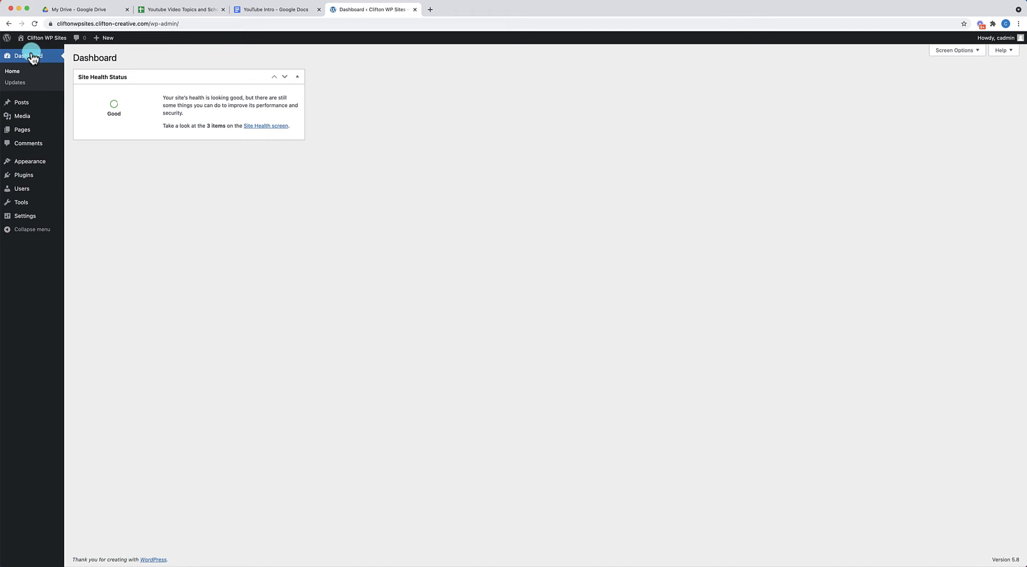
mouse_move(32, 161)
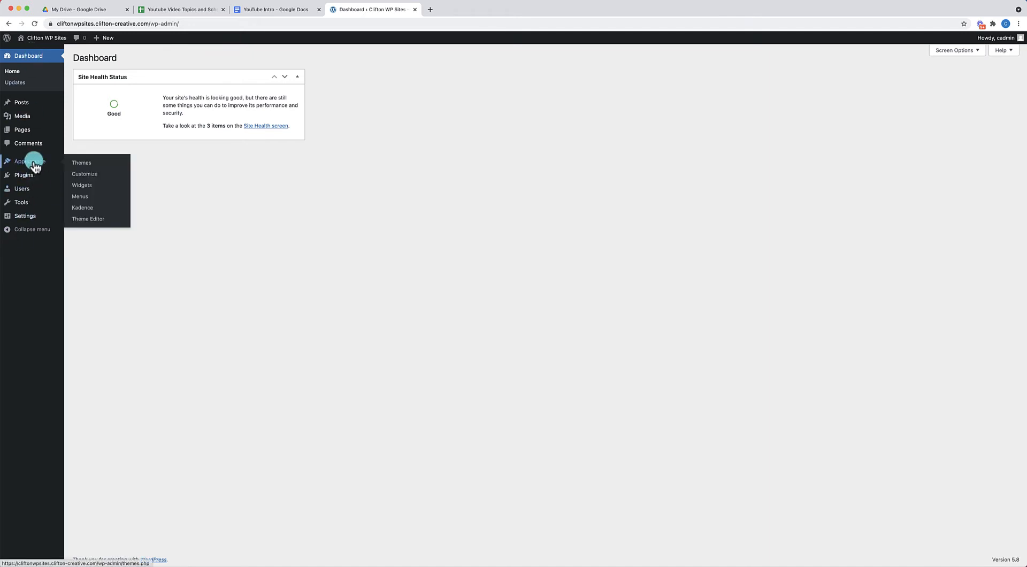
left_click(84, 163)
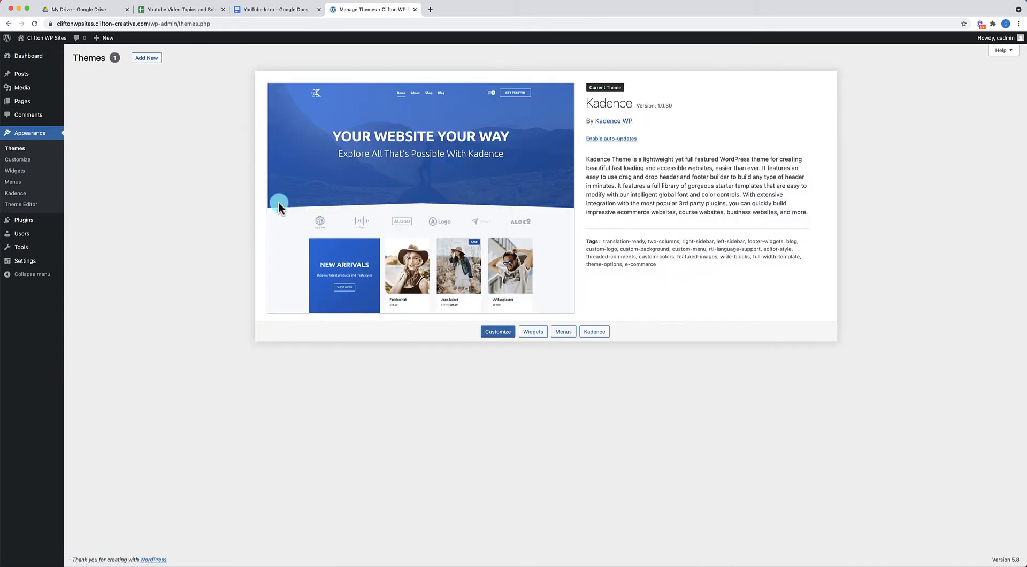
left_click(149, 58)
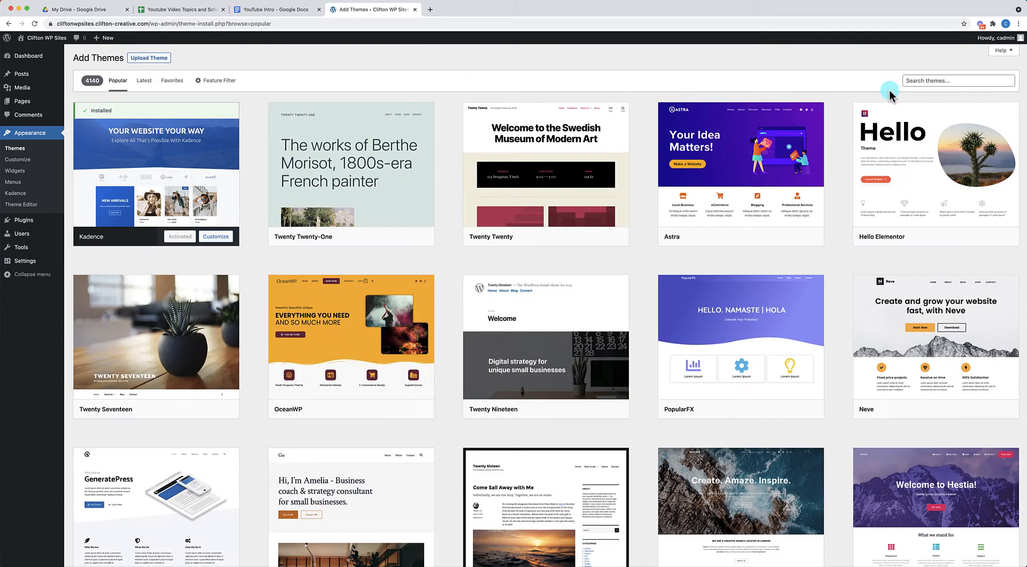
left_click(914, 80)
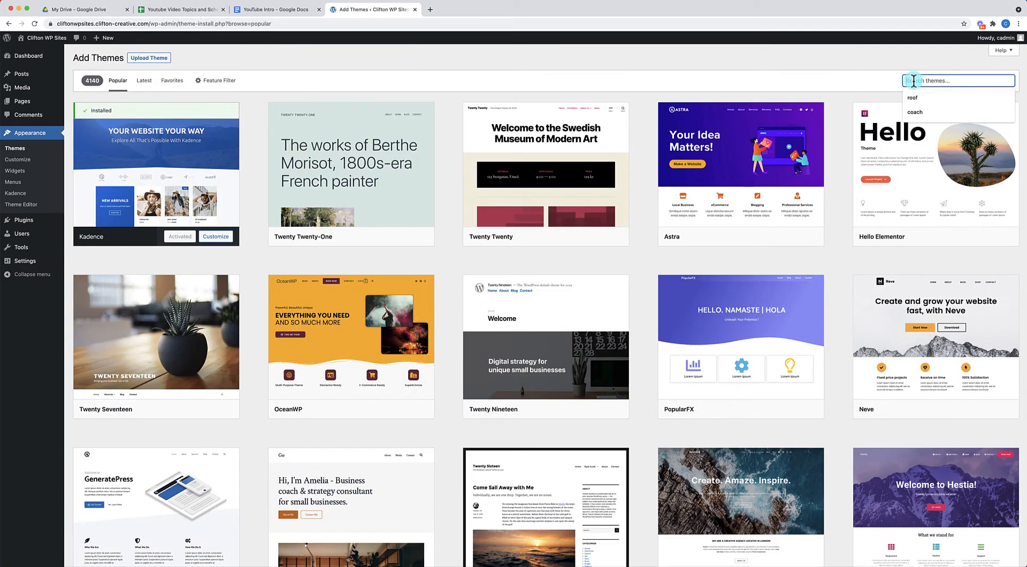
type("kade")
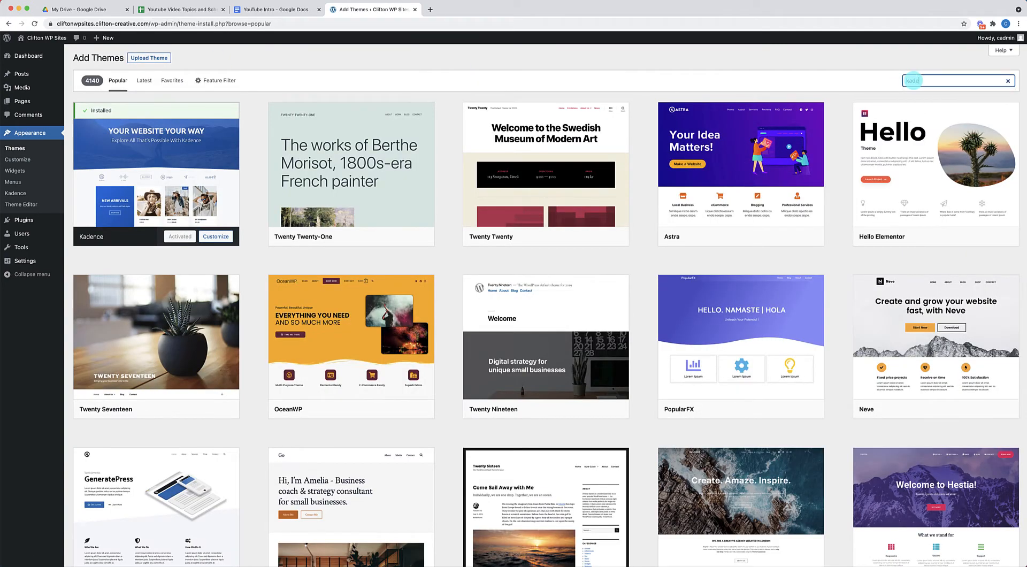
type("nce")
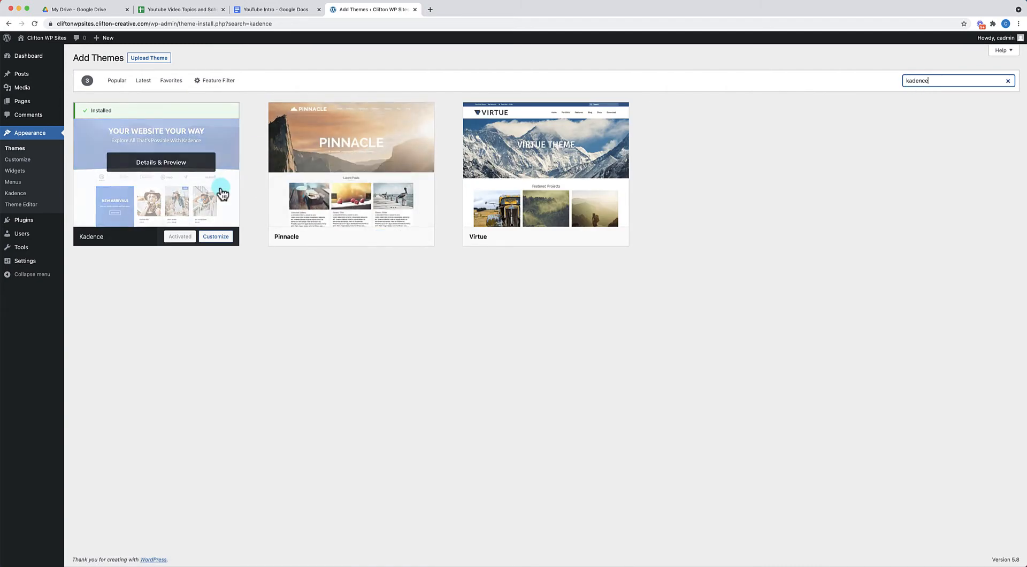
- View the installed plugins and search the plugin directory for "kadence blocks"
mouse_move(30, 222)
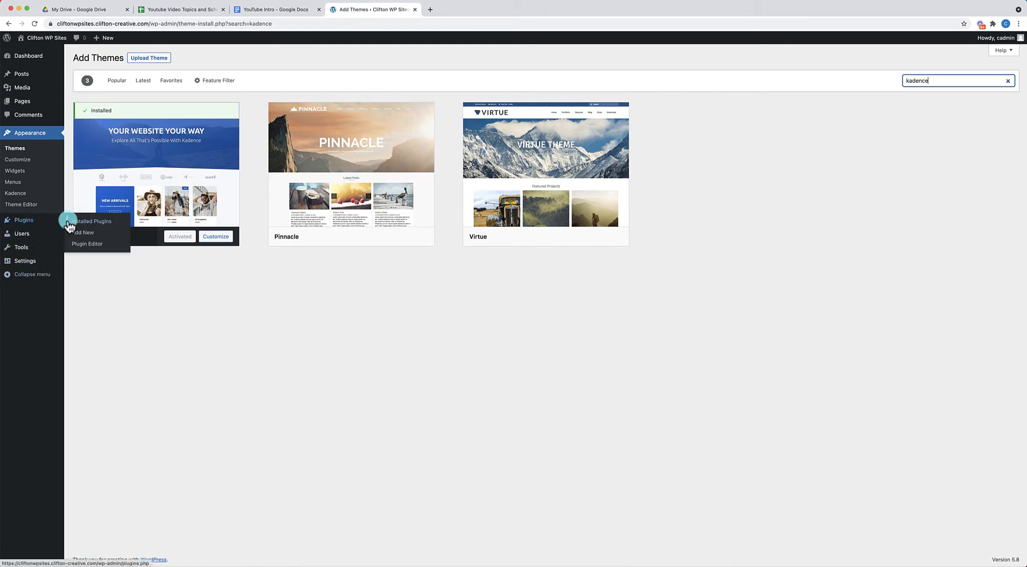
left_click(70, 223)
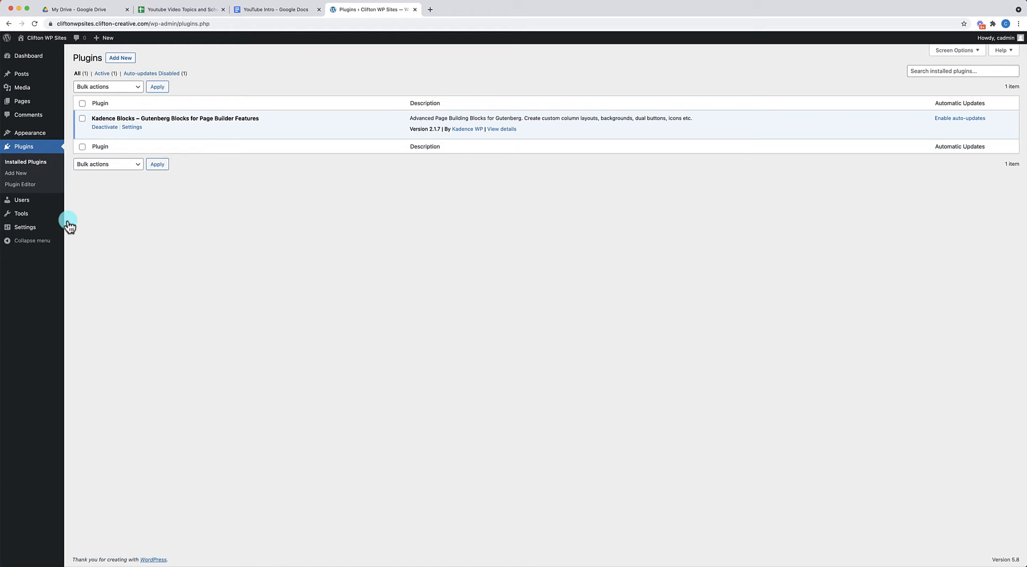
left_click(123, 59)
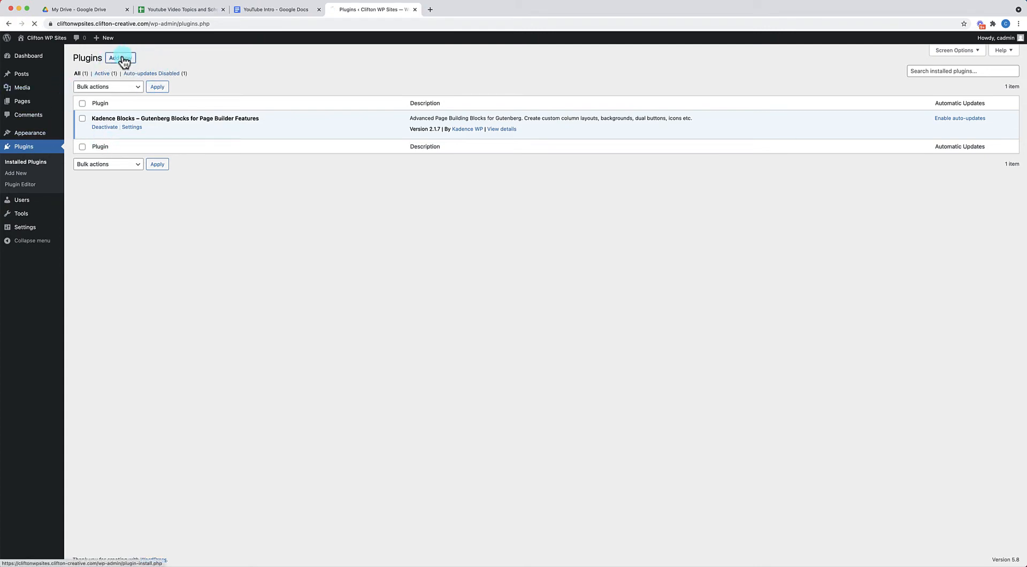
left_click(953, 79)
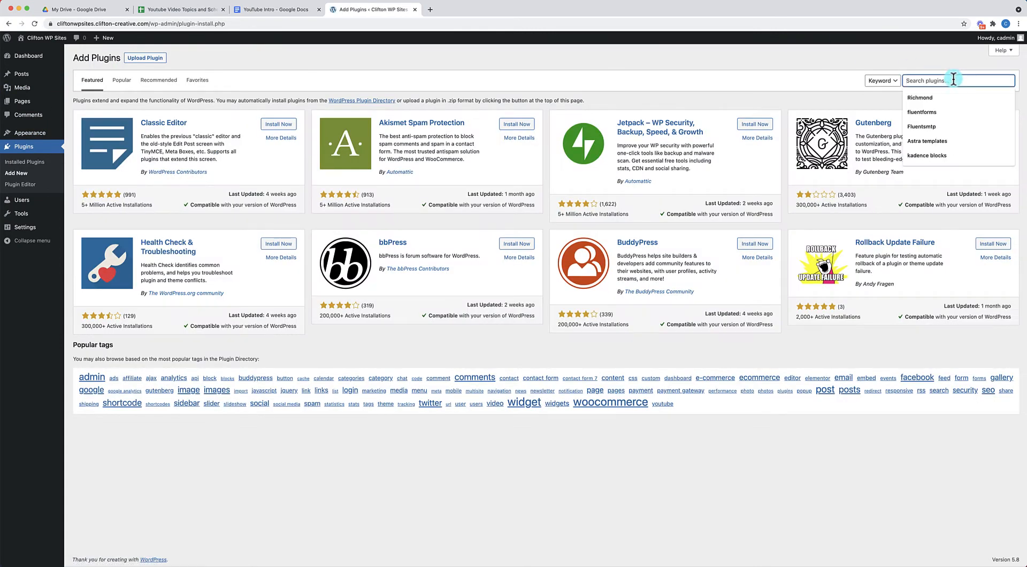
type("kadenc")
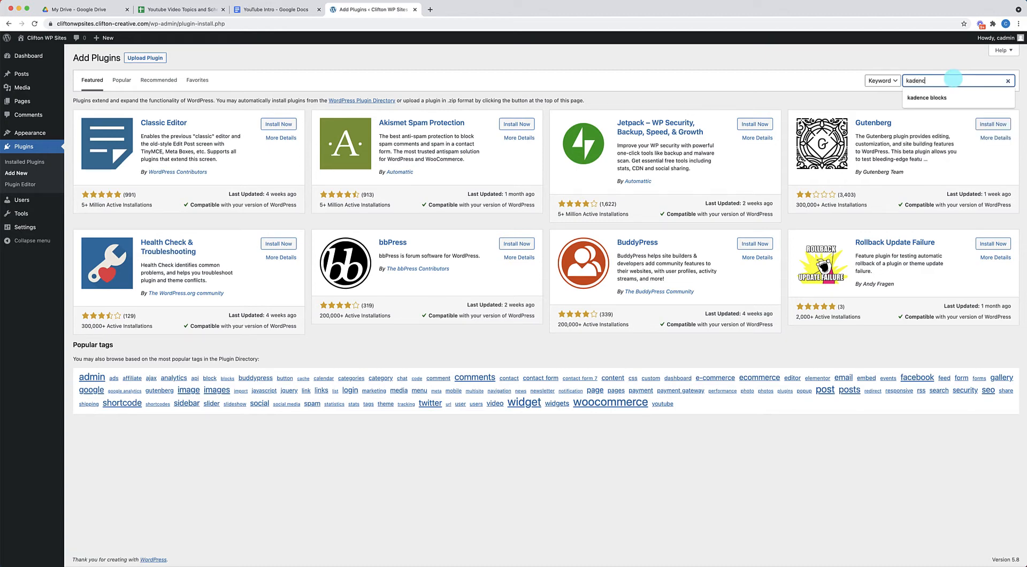
type("e blocks")
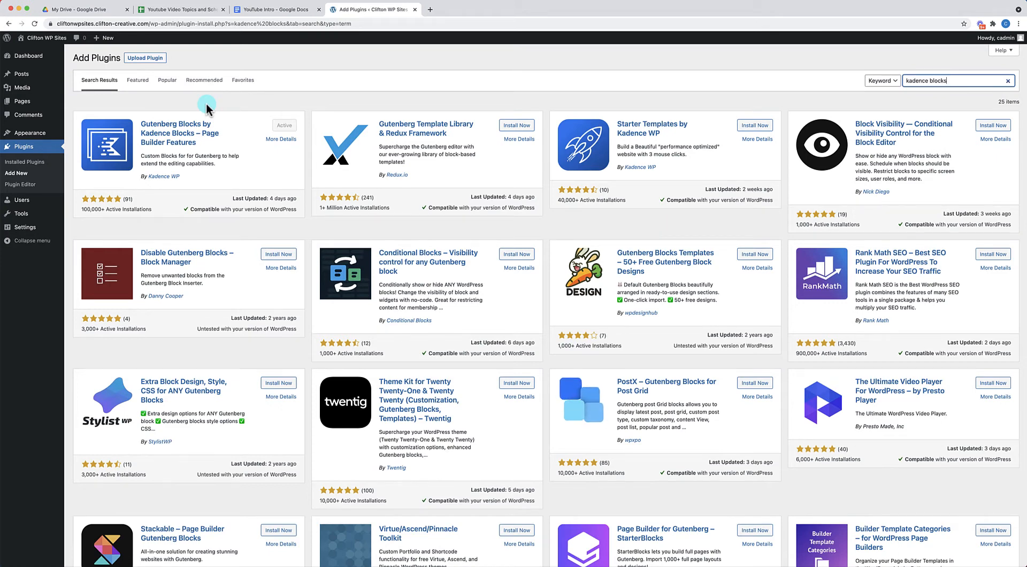
- Return to the live site and review the three opt-in sections from Opt-In #1 to Opt-In #3
left_click(60, 39)
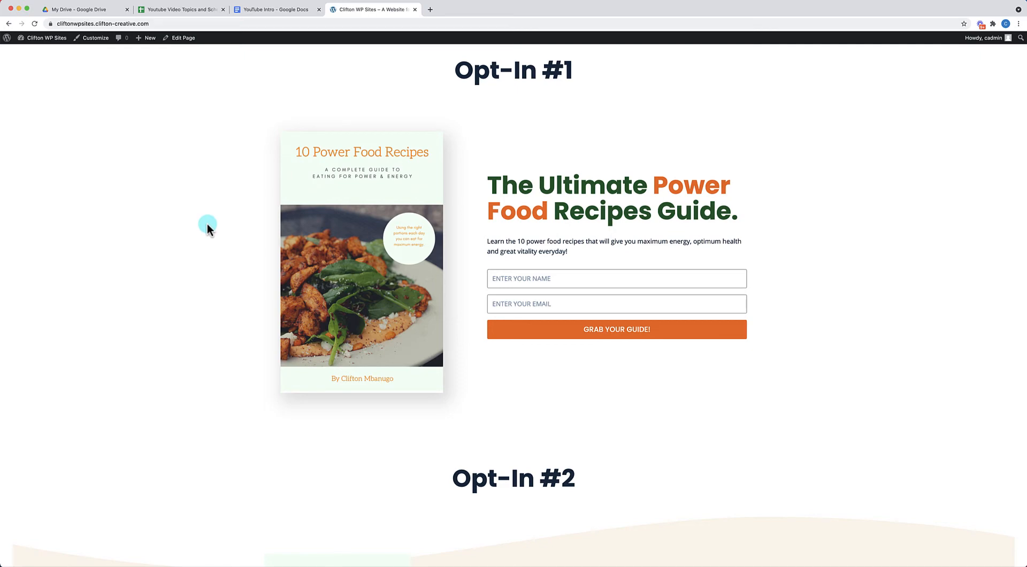
scroll(207, 223, "down", 3)
scroll(207, 223, "down", 8)
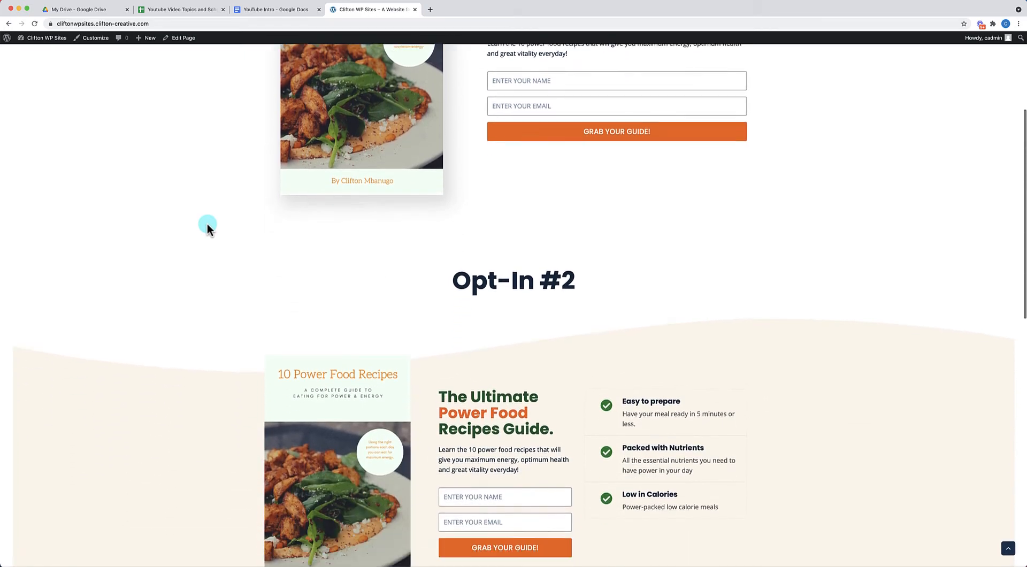
scroll(207, 223, "down", 6)
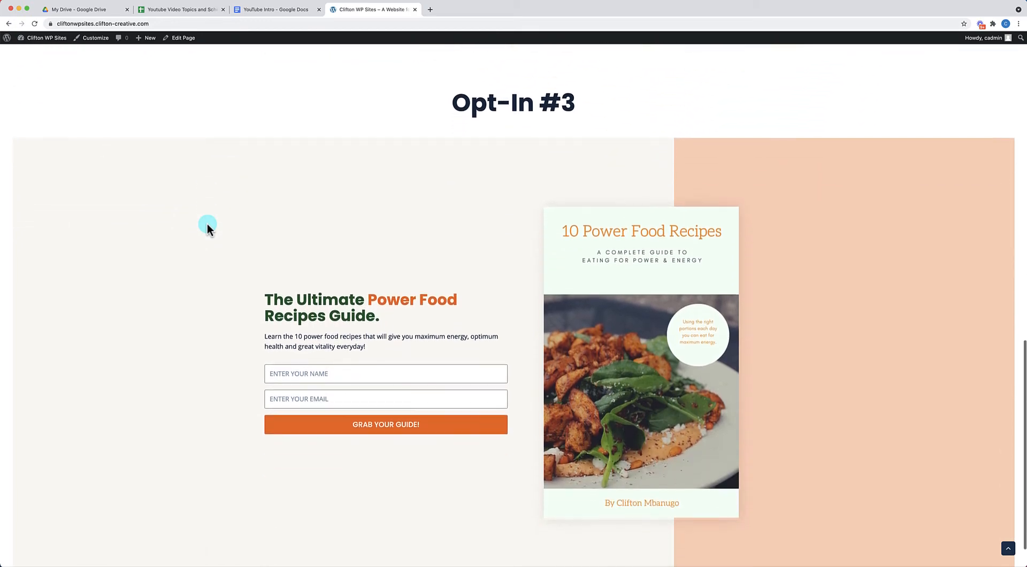
scroll(207, 223, "down", 2)
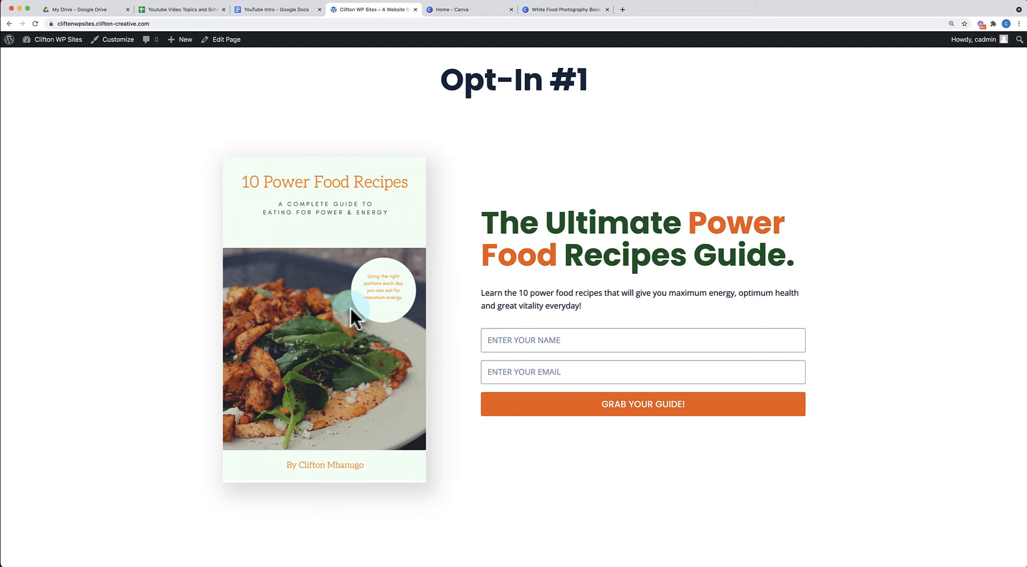
- Switch to Canva, view the White Food Photography Book Cover design, and return to the Canva home page
left_click(461, 12)
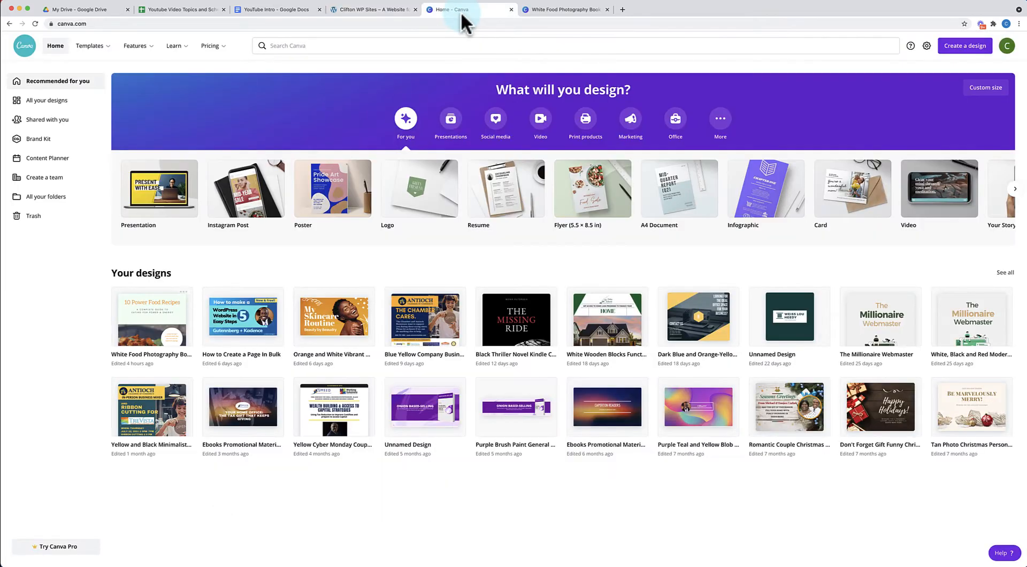
left_click(163, 313)
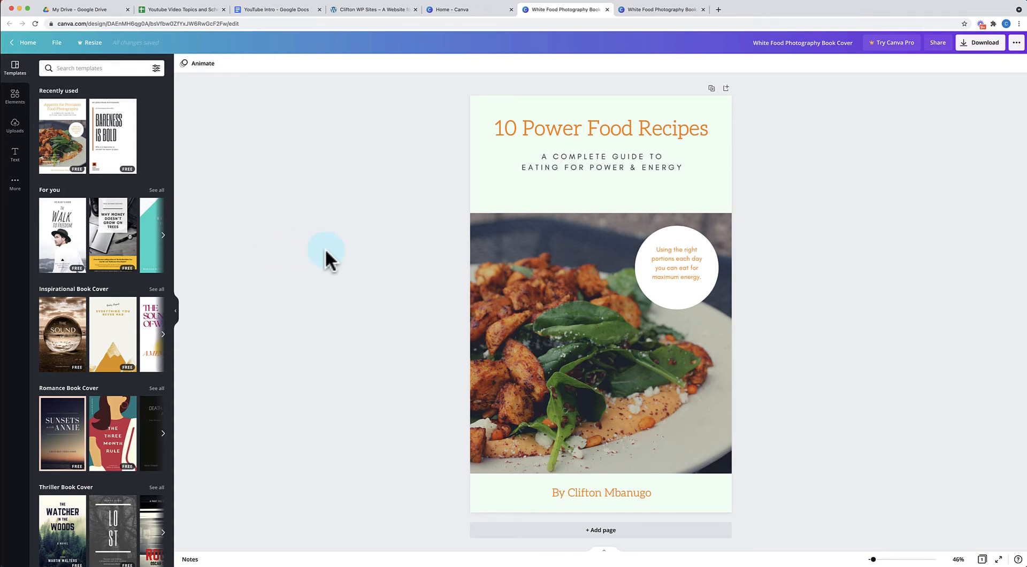
left_click(24, 43)
- Search Canva for "book cover" and browse the available book cover templates
left_click(486, 47)
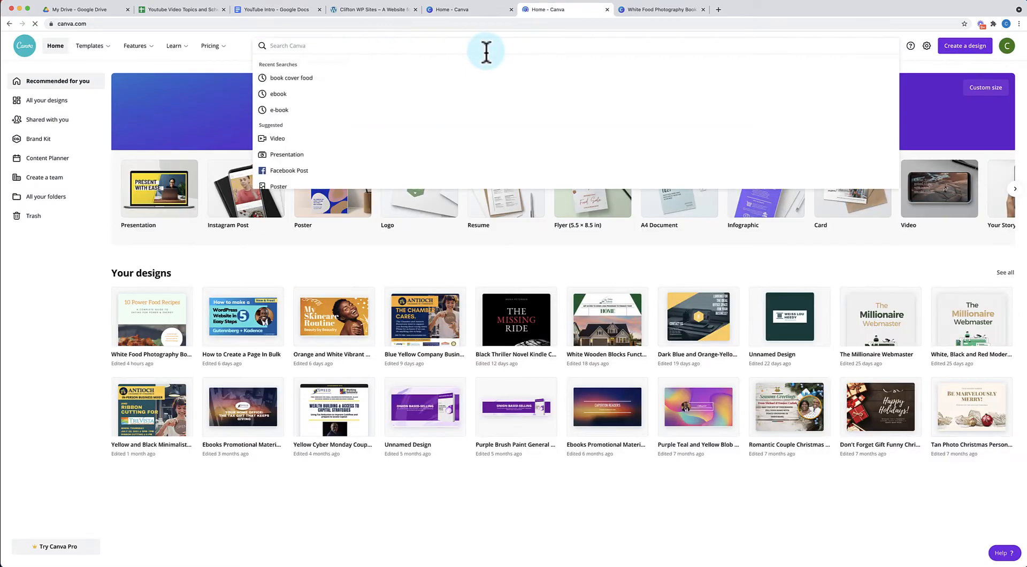
type("book cover")
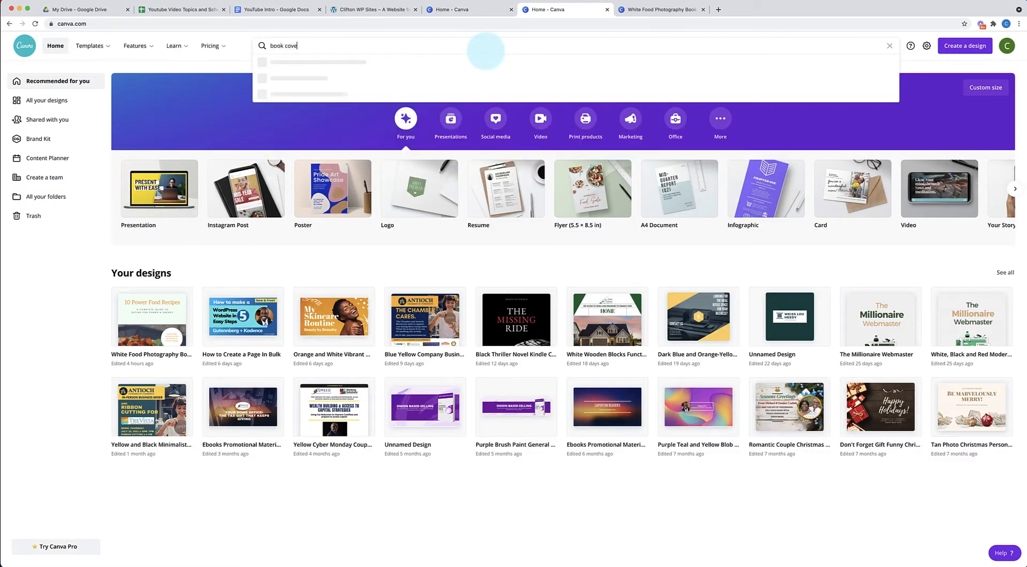
key("Return")
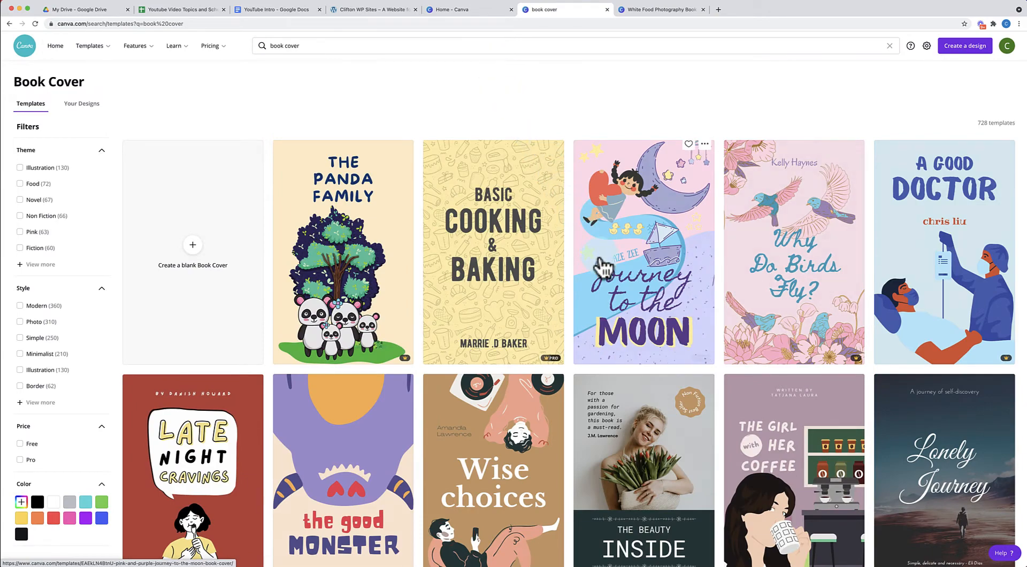
scroll(594, 241, "down", 6)
scroll(603, 266, "down", 5)
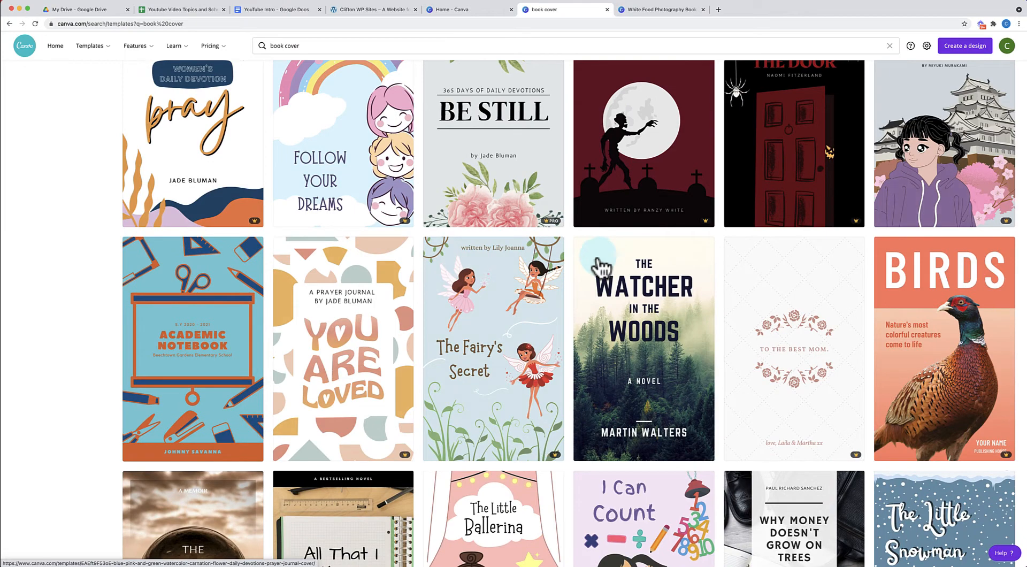
scroll(356, 308, "down", 4)
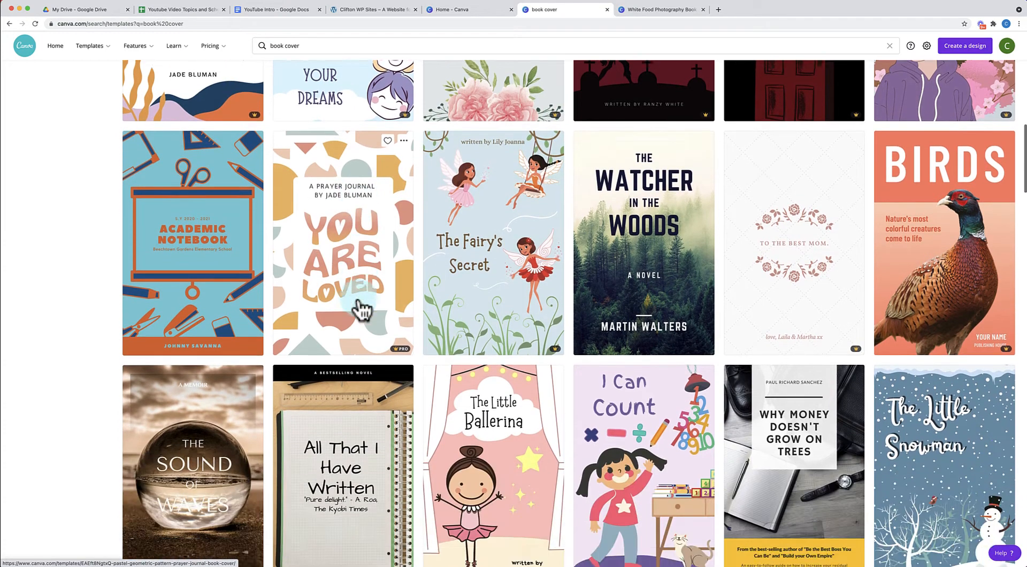
scroll(343, 355, "down", 5)
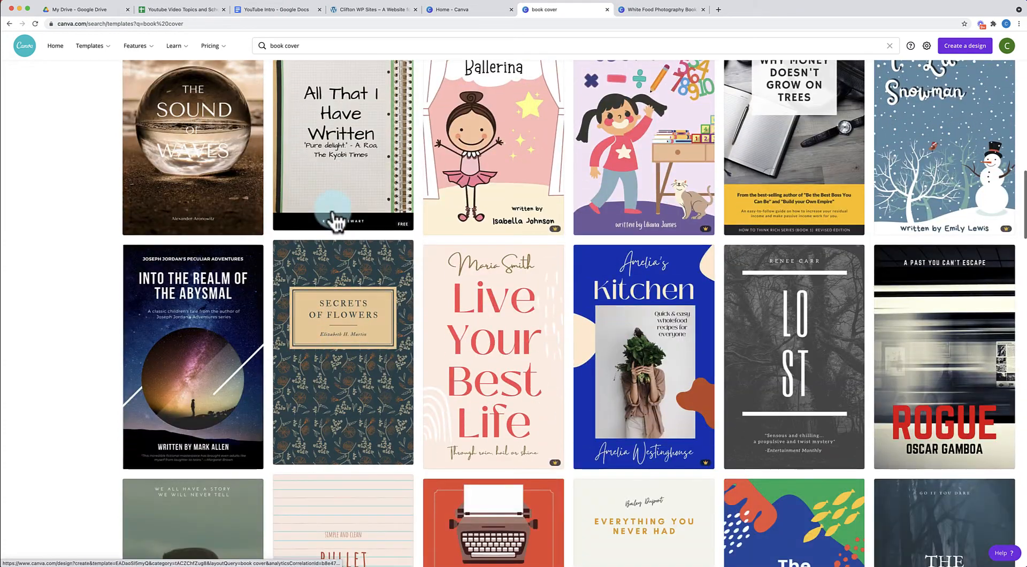
scroll(399, 280, "down", 6)
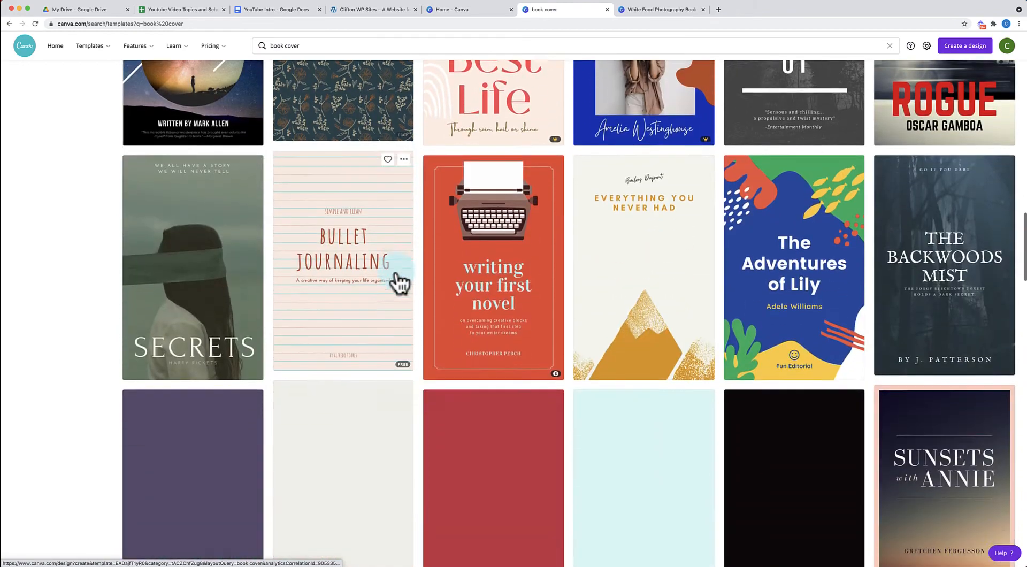
scroll(398, 278, "up", 20)
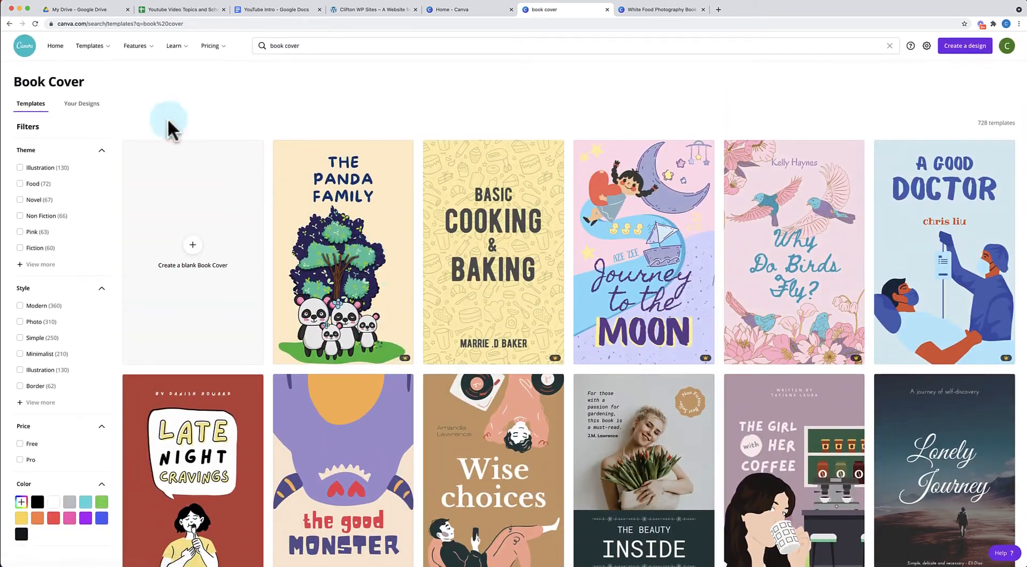
- Reopen the White Food Photography Book Cover design from the recent designs and select its food photo
left_click(60, 51)
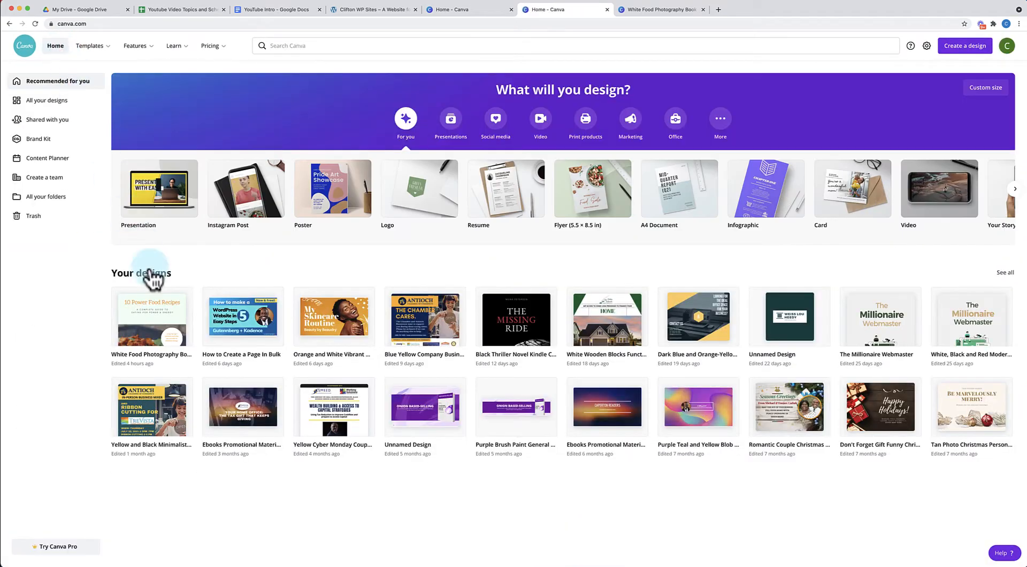
left_click(167, 310)
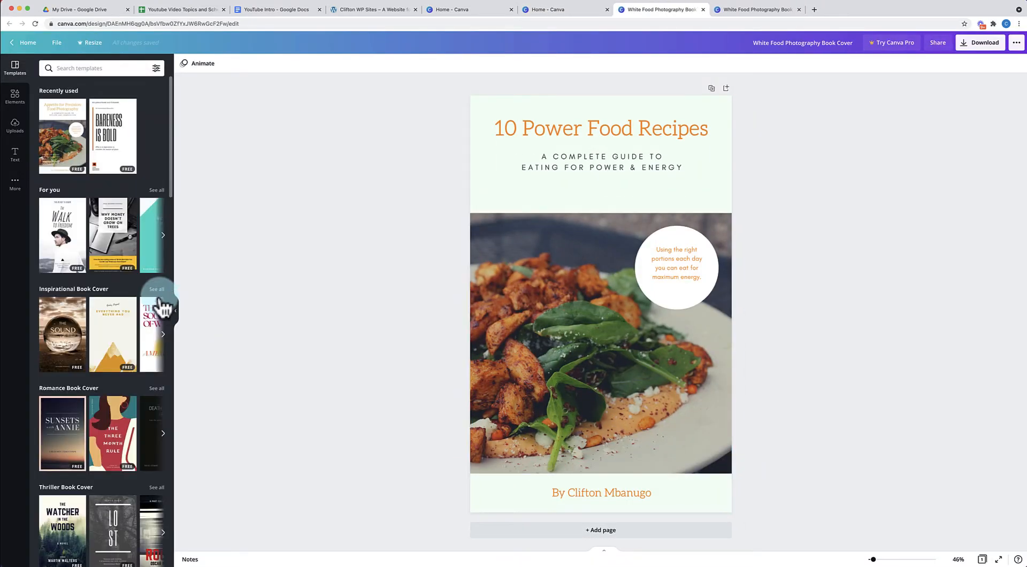
left_click(72, 136)
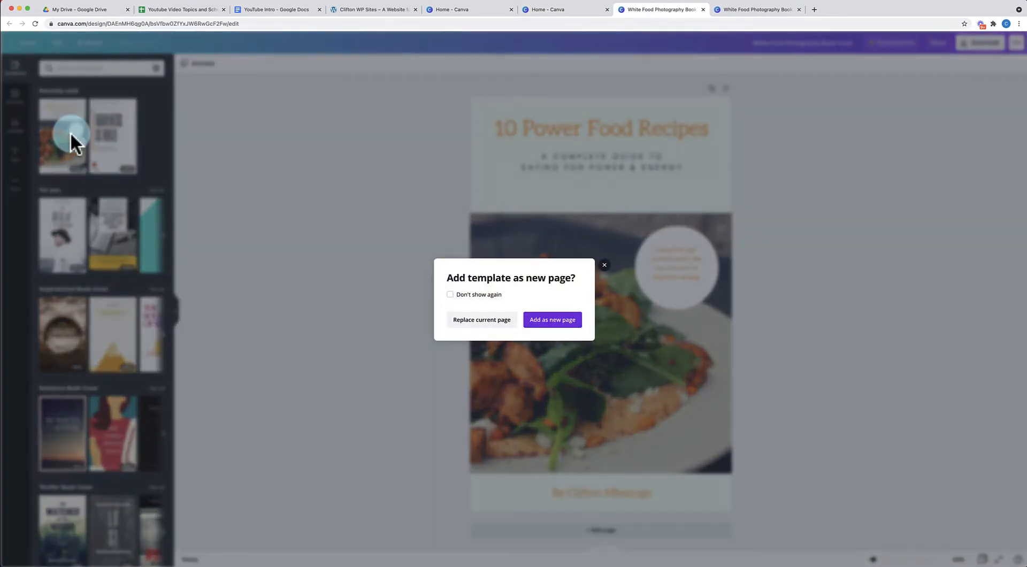
left_click(605, 265)
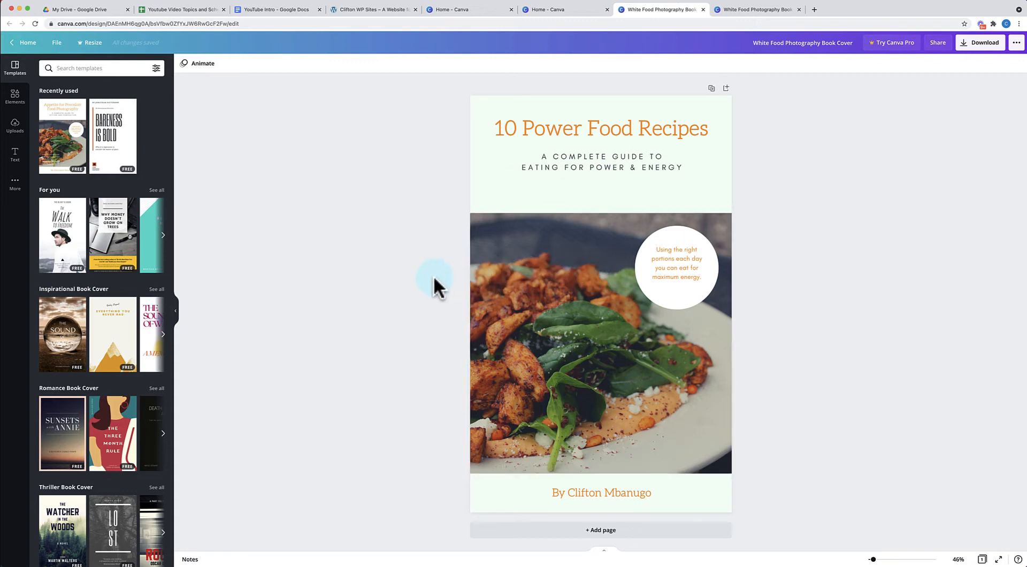
left_click(538, 278)
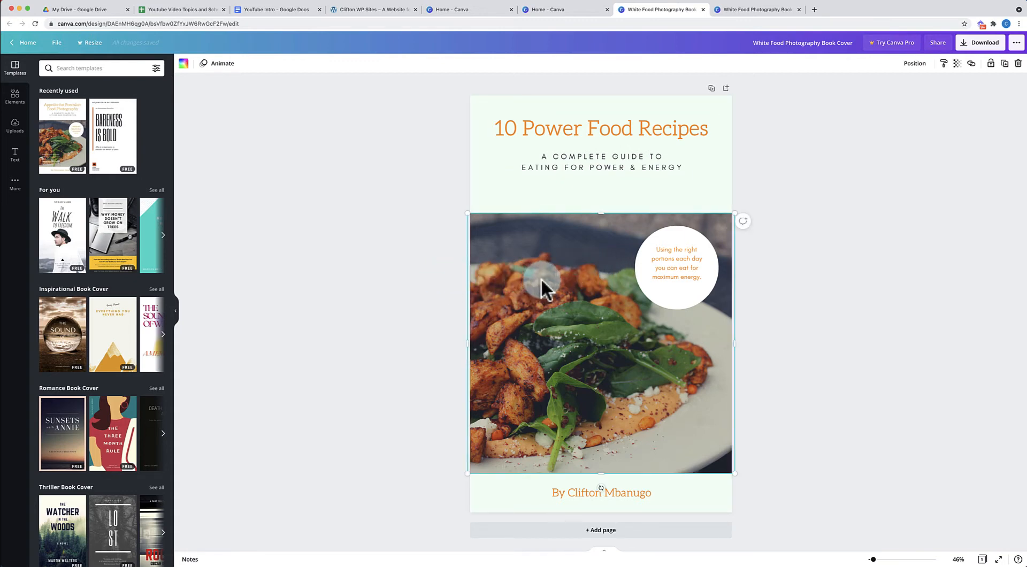
- Try replacing the word "Power" with "Super" in the title on the book cover
left_click(662, 265)
left_click(619, 130)
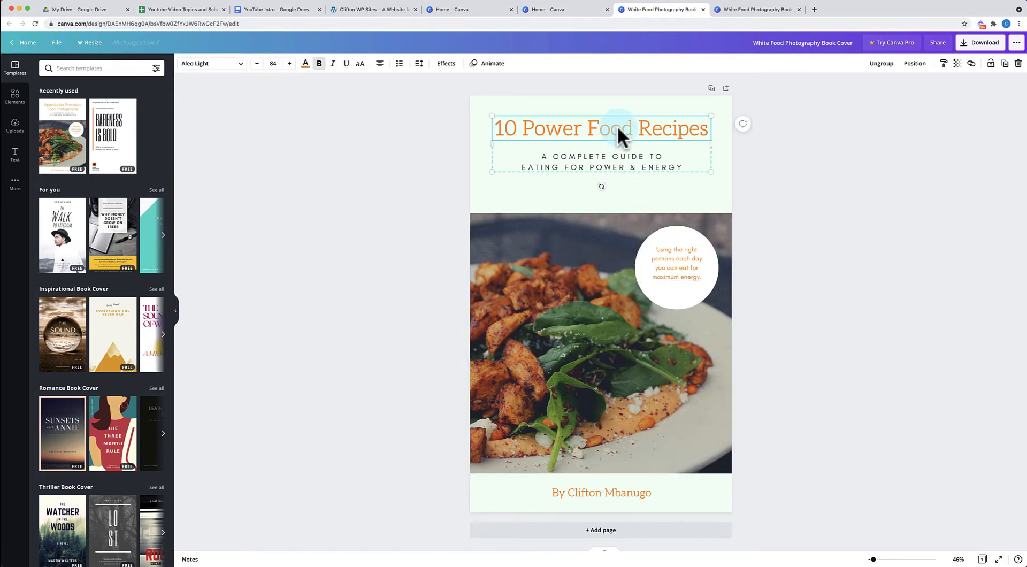
left_click(619, 129)
left_click(588, 129)
left_click_drag(583, 129, 526, 130)
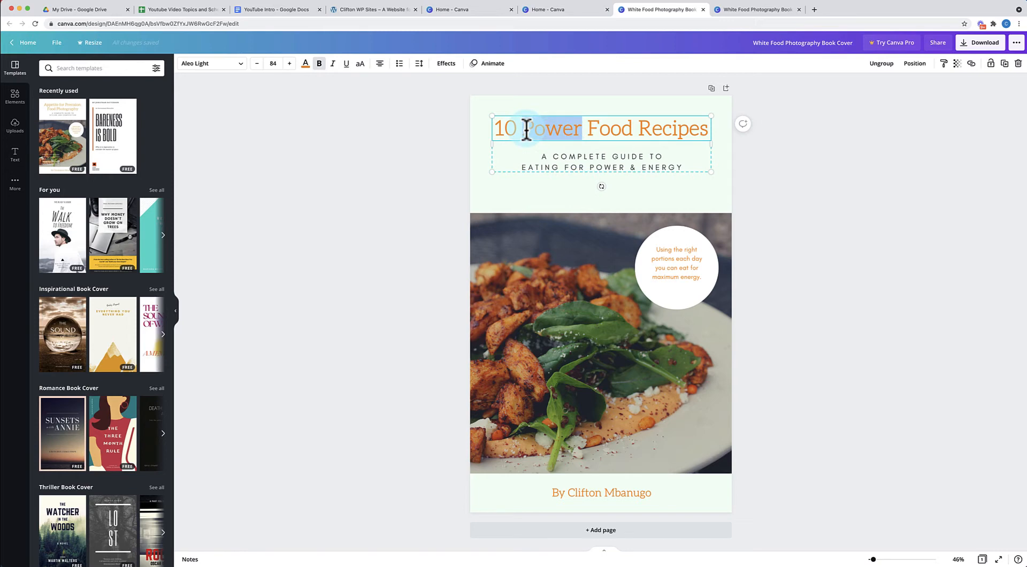
type("Super")
- Restore the word "Power" in the cover title so it reads "10 Power Food Recipes", and deselect the text
key("BackSpace")
key("BackSpace")
key("BackSpace")
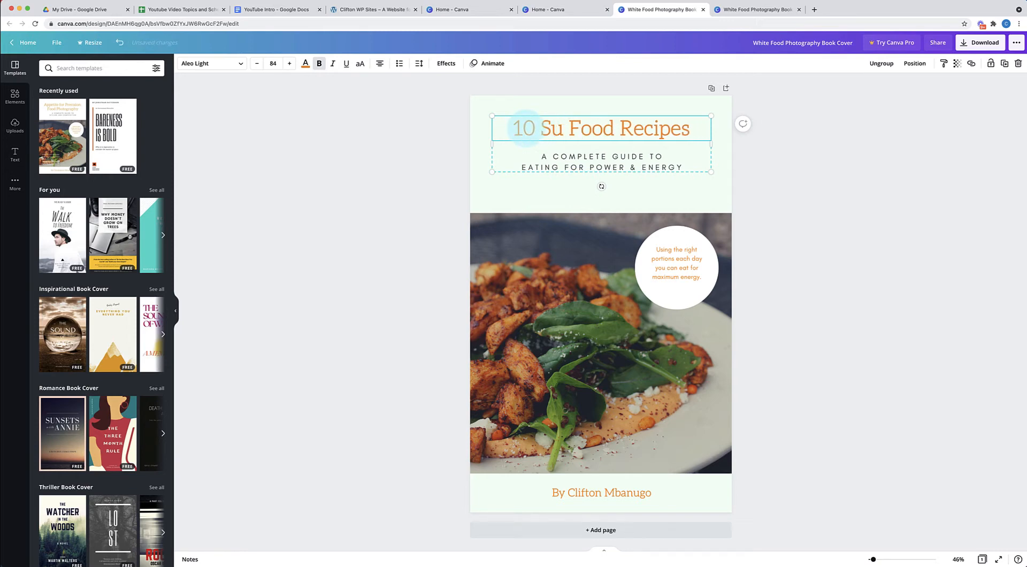
key("BackSpace")
key("BackSpace")
type("Power")
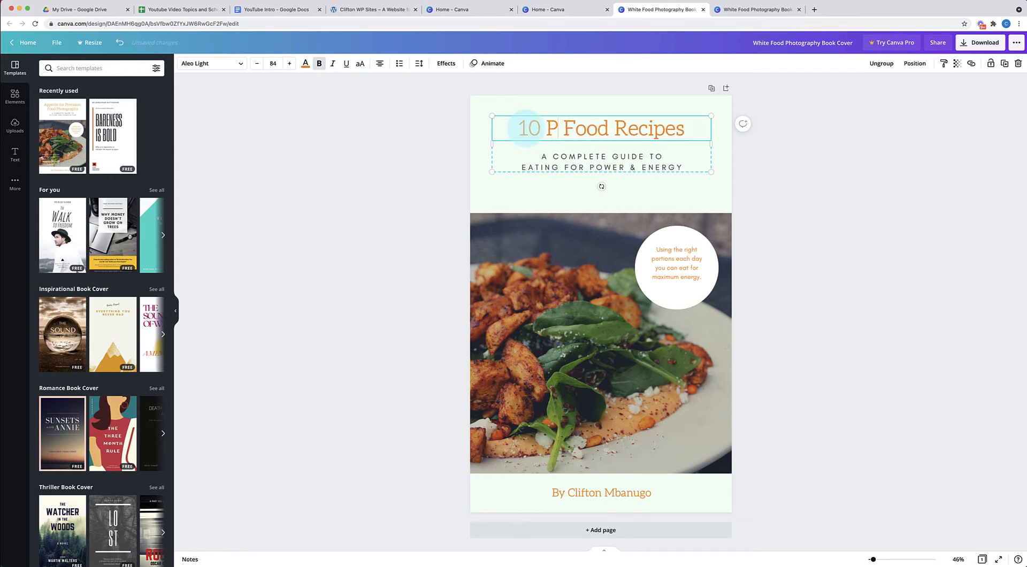
left_click(800, 209)
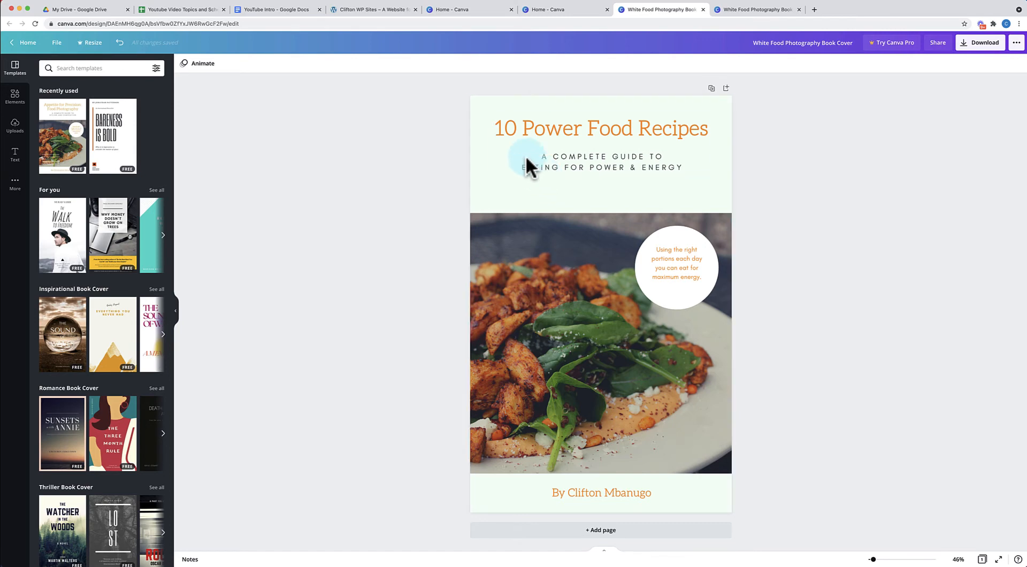
- Switch to the WordPress site, create a new page and title it "Optin Sections"
left_click(391, 11)
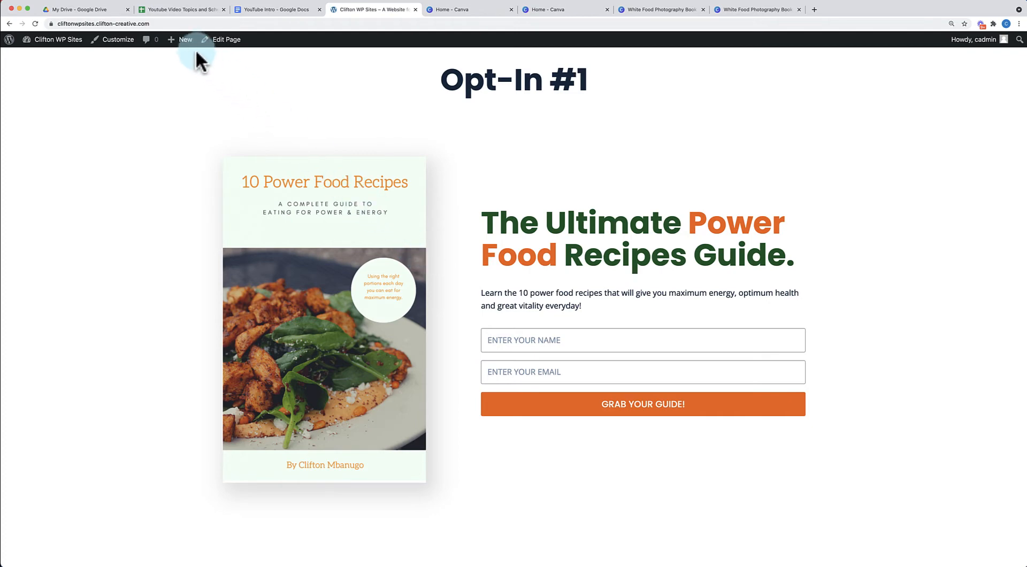
mouse_move(183, 42)
left_click(179, 83)
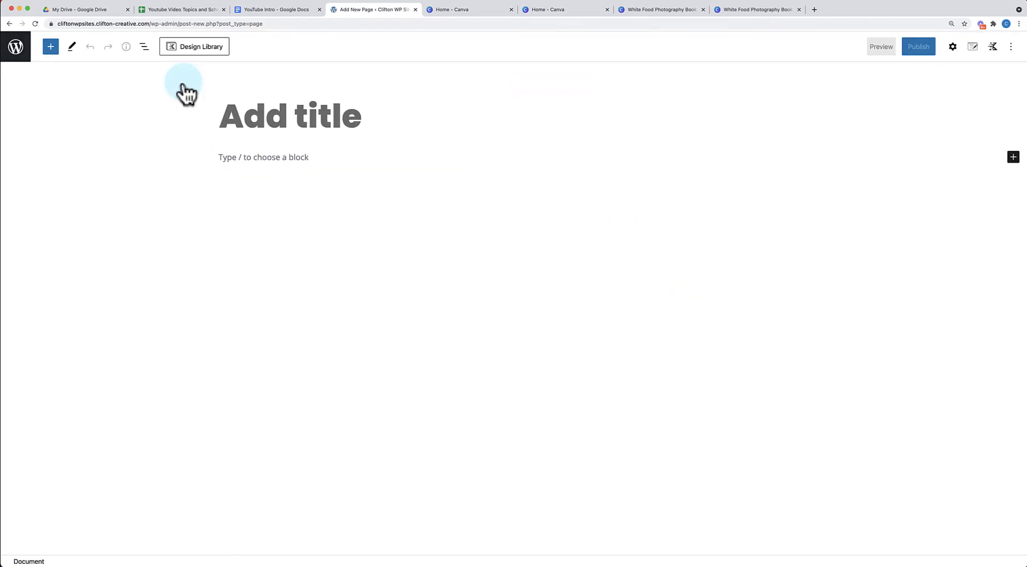
type("Optins")
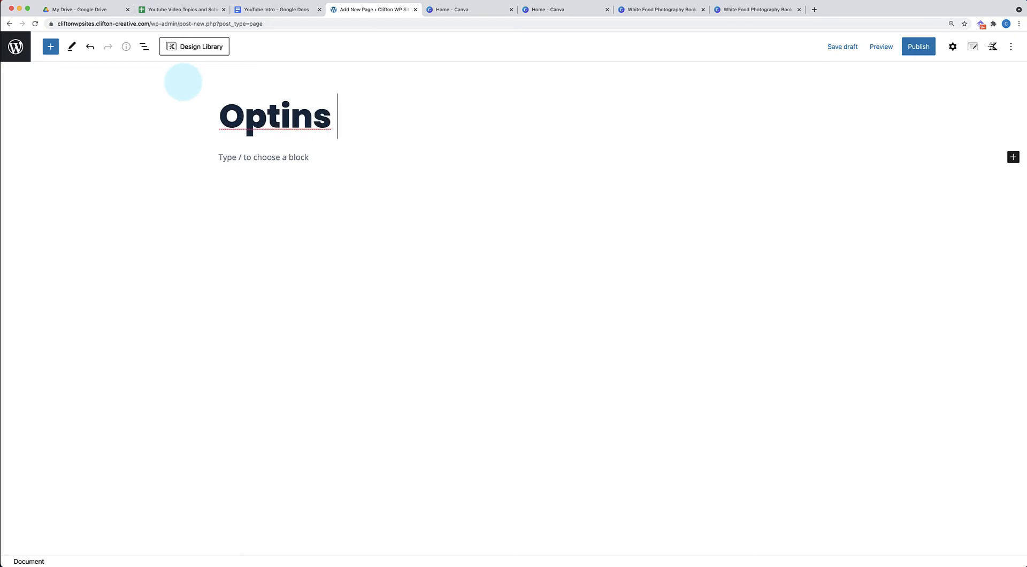
key("BackSpace")
type("Sections")
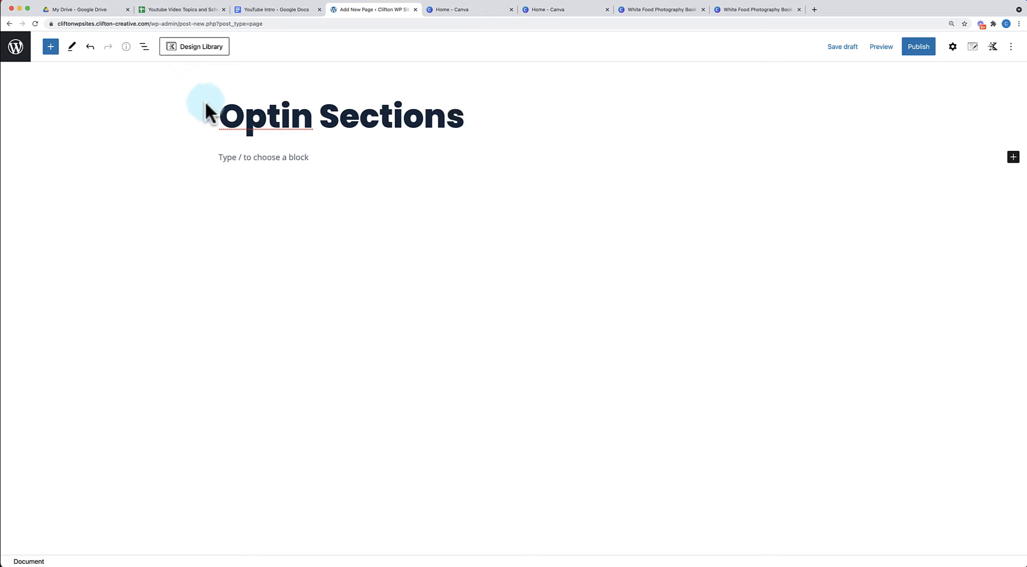
left_click(268, 158)
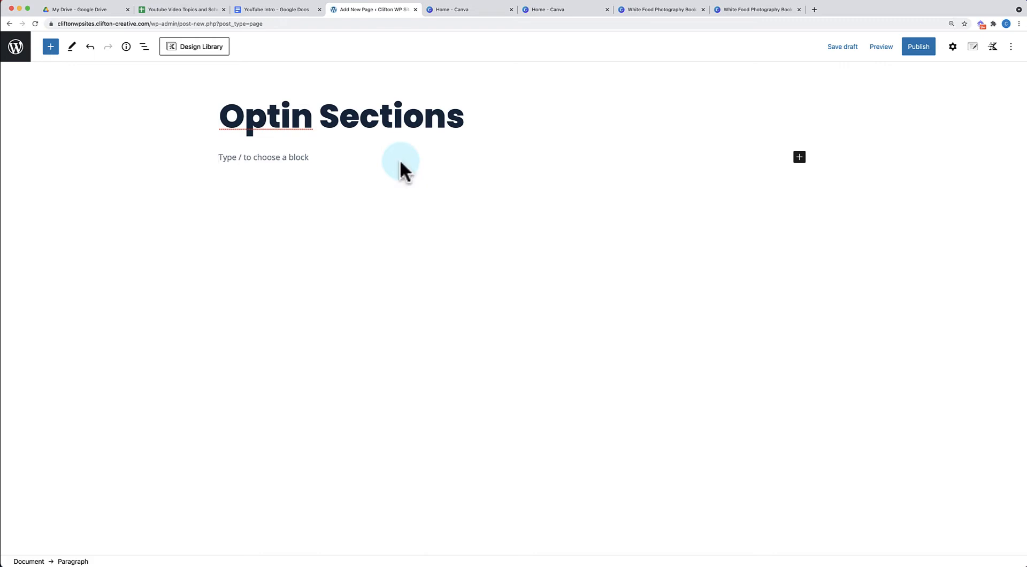
- Configure the page settings with the page title disabled, Fullwidth layout, Unboxed content style and content vertical padding disabled
left_click(993, 48)
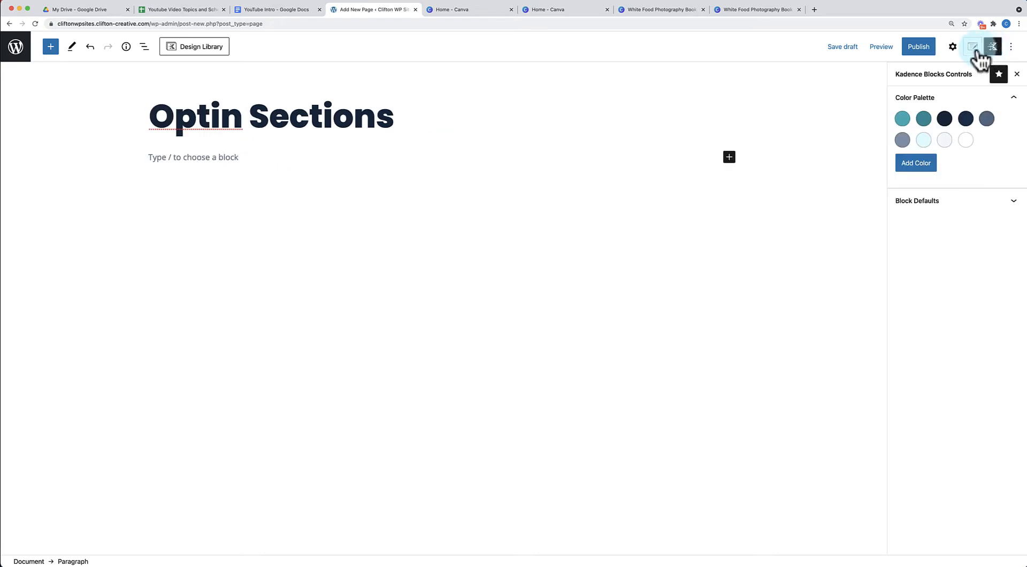
left_click(973, 47)
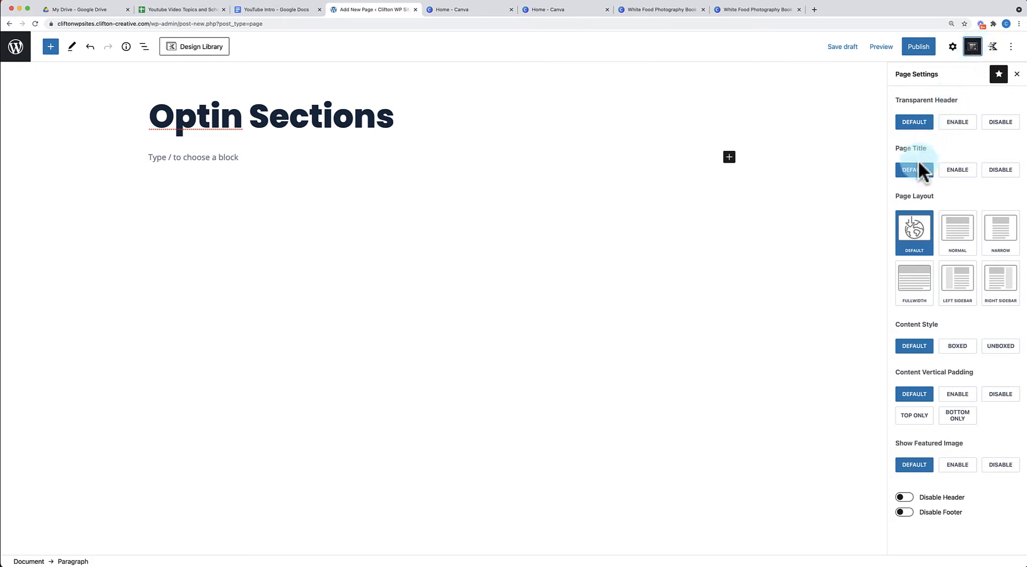
left_click(998, 172)
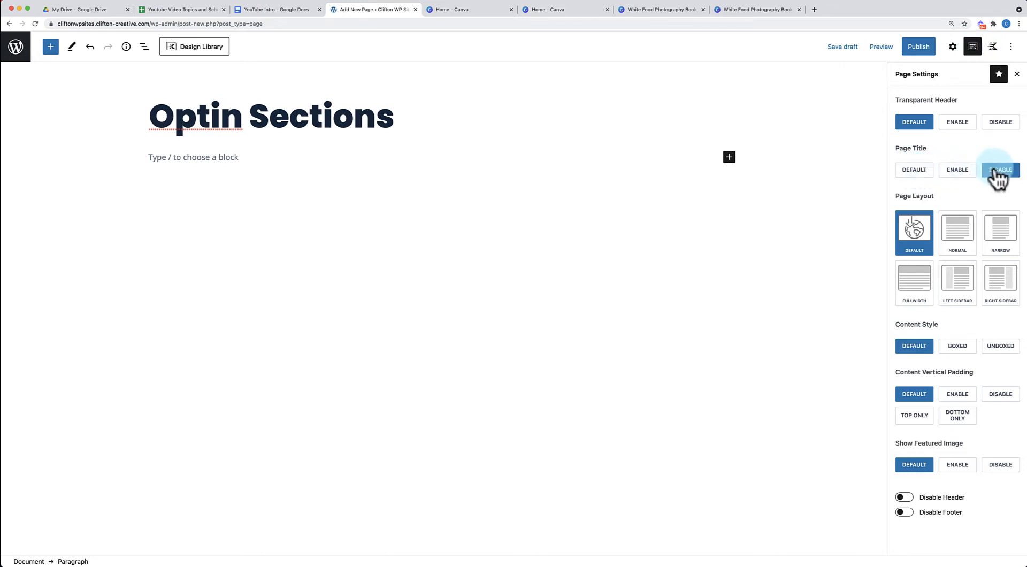
left_click(909, 293)
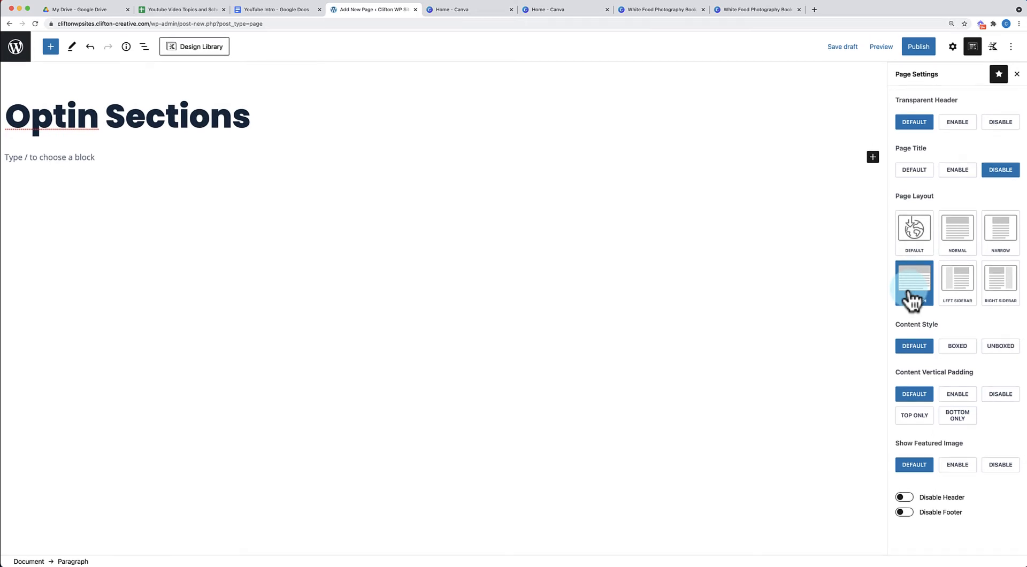
left_click(999, 347)
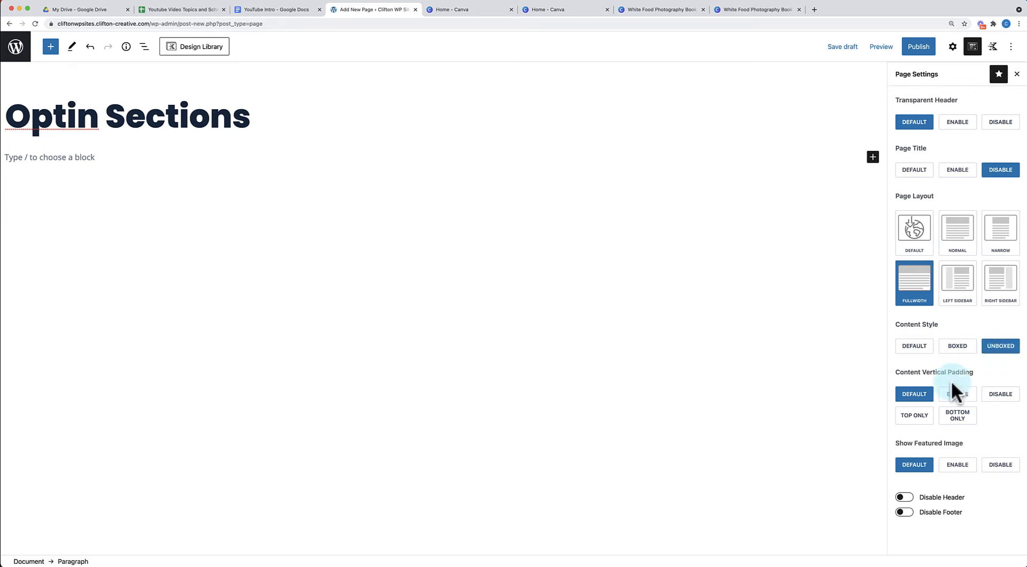
left_click(993, 407)
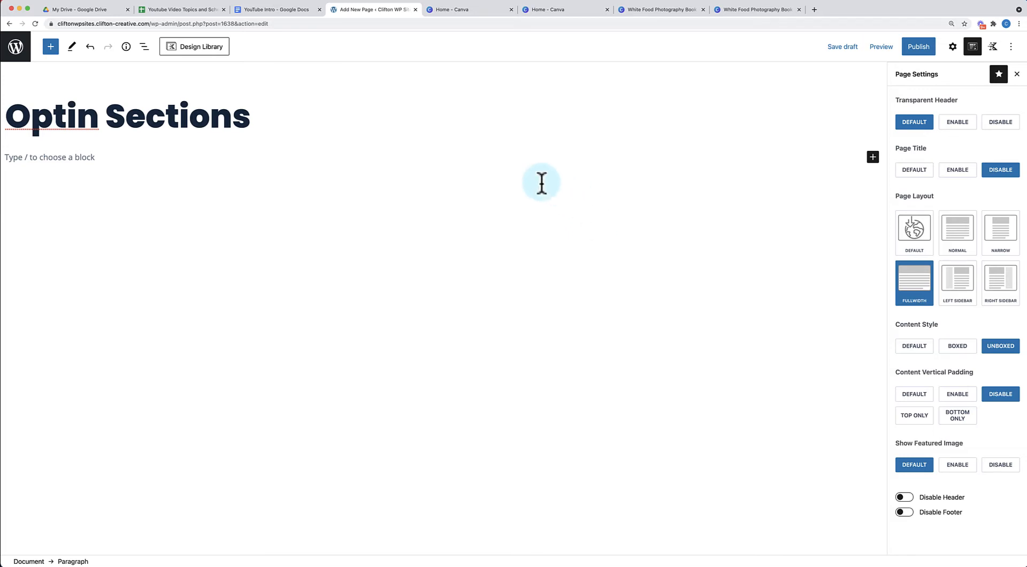
- Look through the blocks available for the page, from the Kadence blocks to the text, media, design and widget blocks
left_click(52, 49)
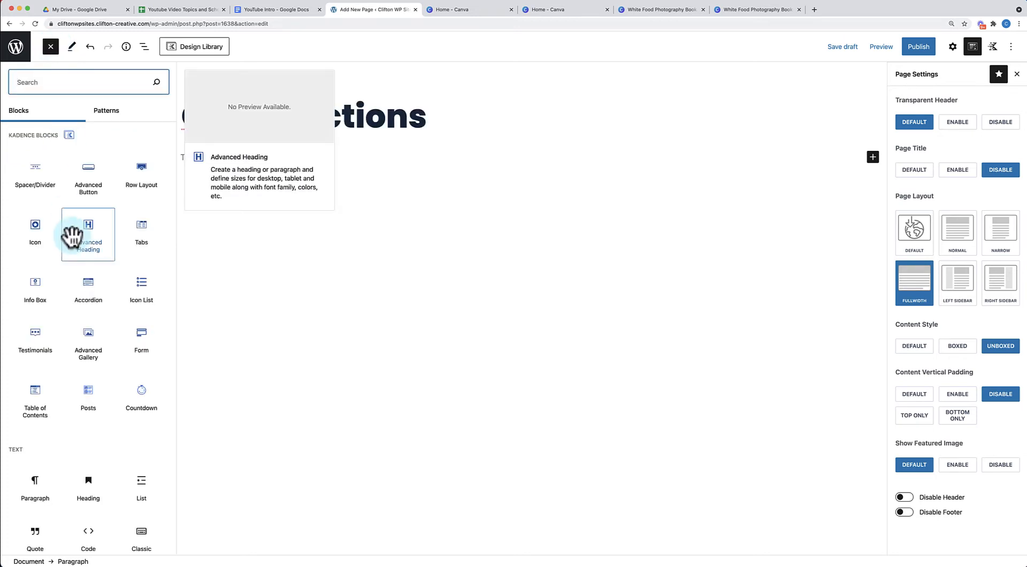
scroll(74, 235, "down", 2)
scroll(75, 246, "down", 8)
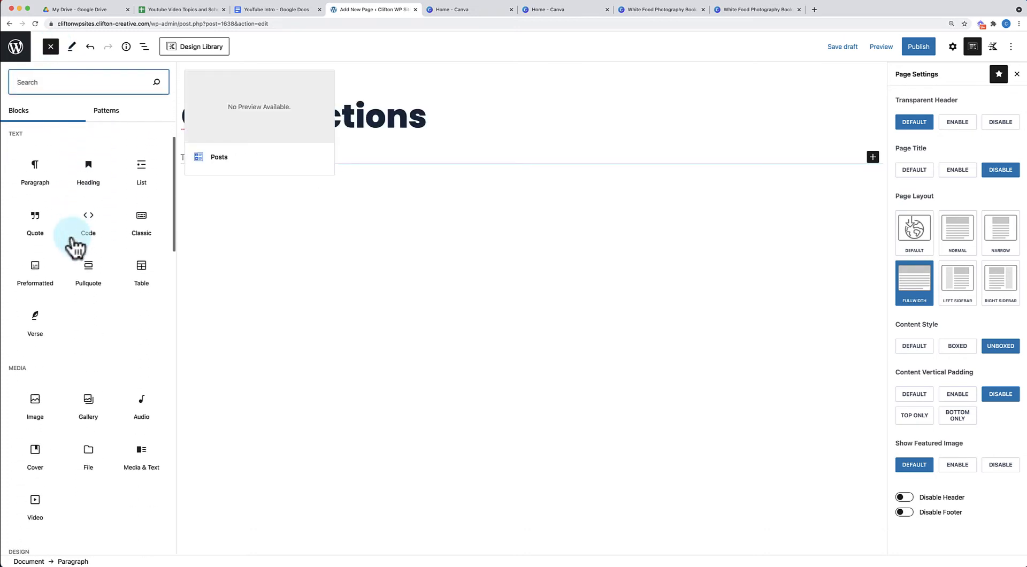
scroll(72, 235, "down", 5)
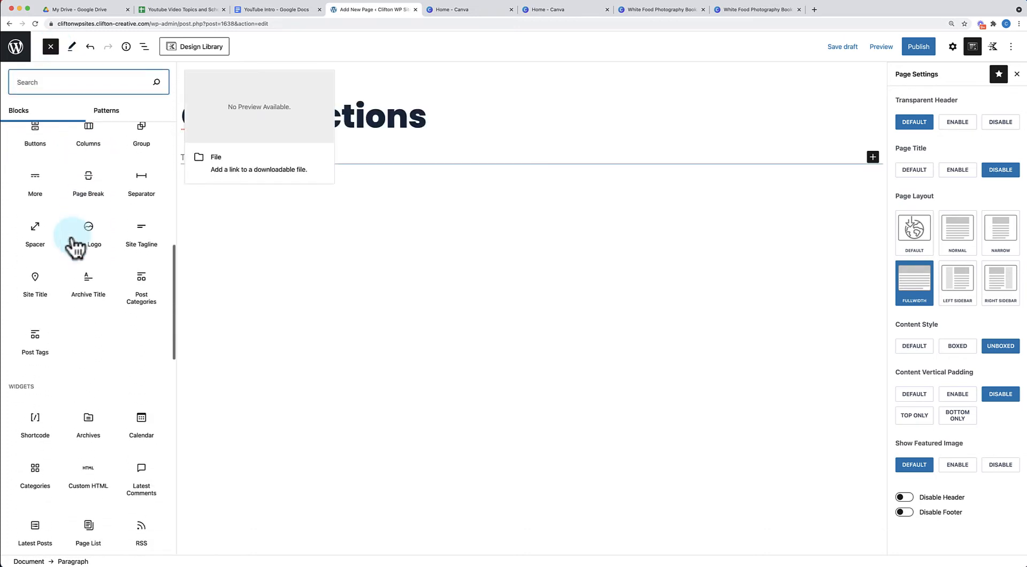
scroll(72, 236, "up", 10)
scroll(73, 240, "up", 5)
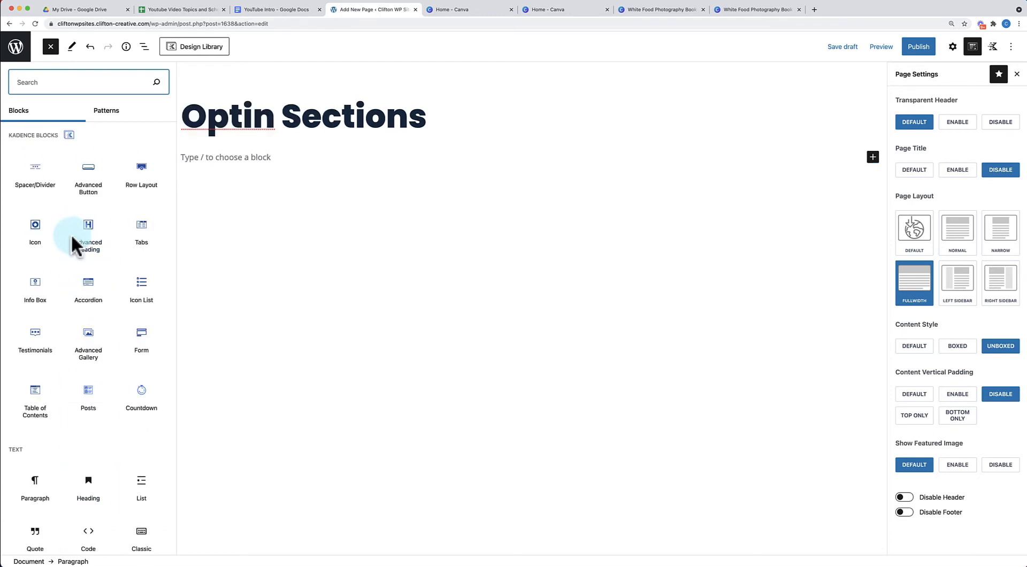
left_click(52, 48)
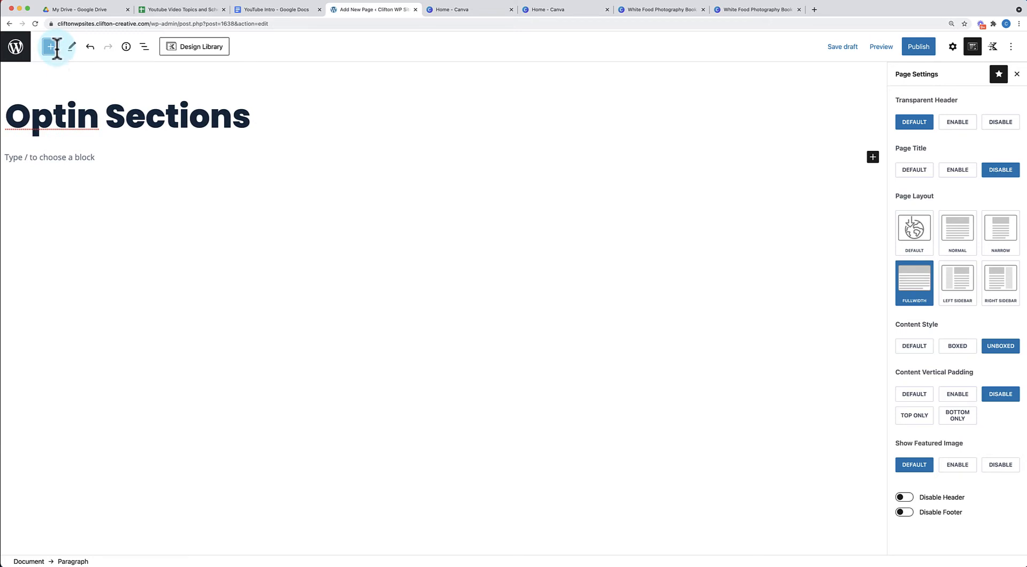
left_click(872, 158)
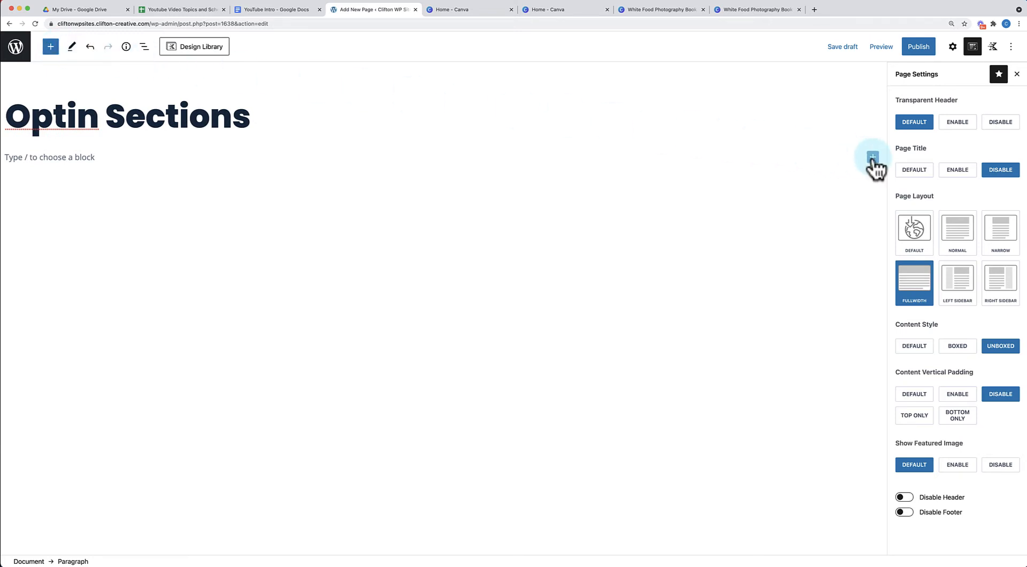
left_click(296, 172)
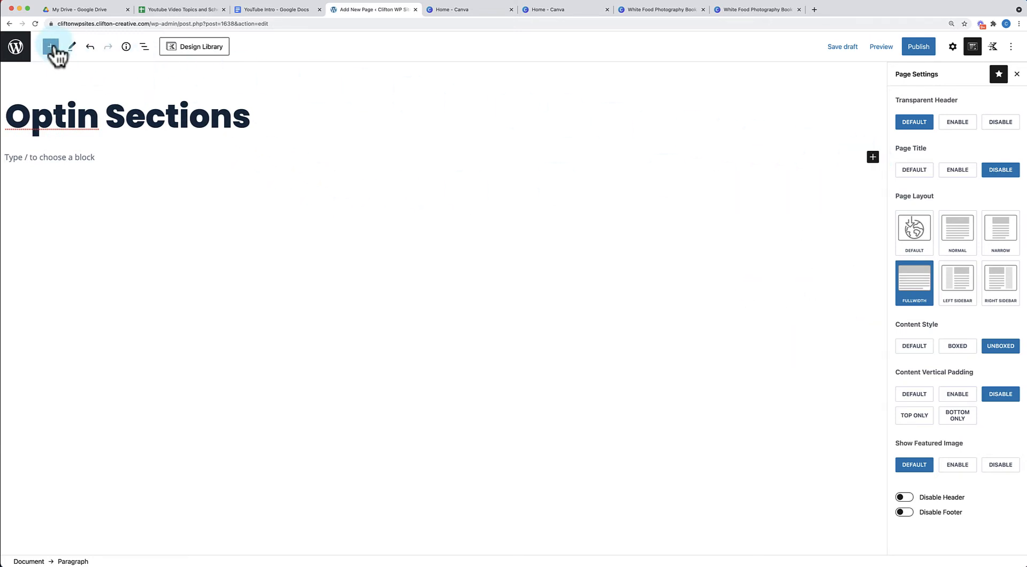
- Add an Advanced Button block to the page and label it "This is a Button"
left_click(52, 48)
left_click_drag(92, 178, 271, 169)
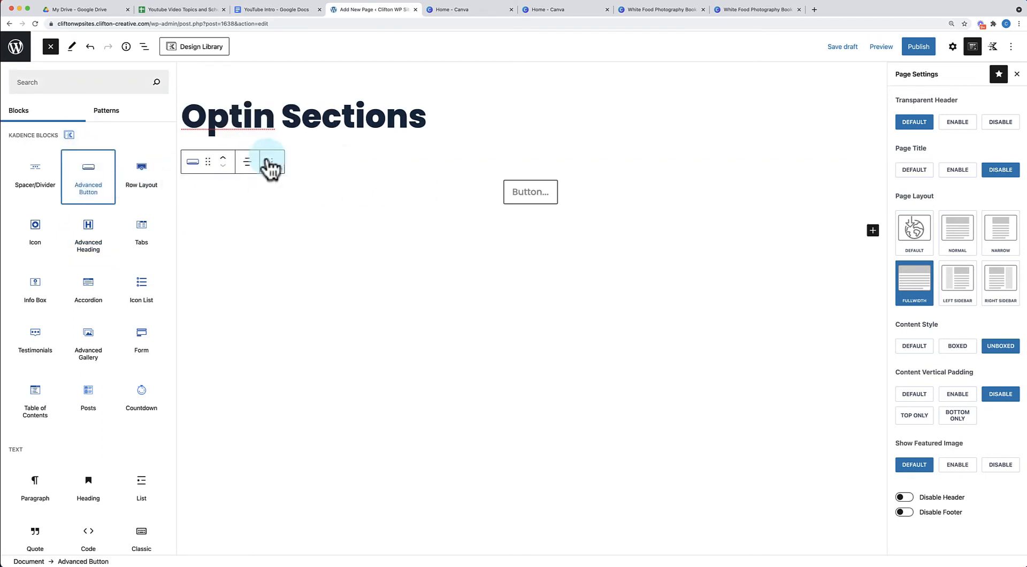
left_click(530, 192)
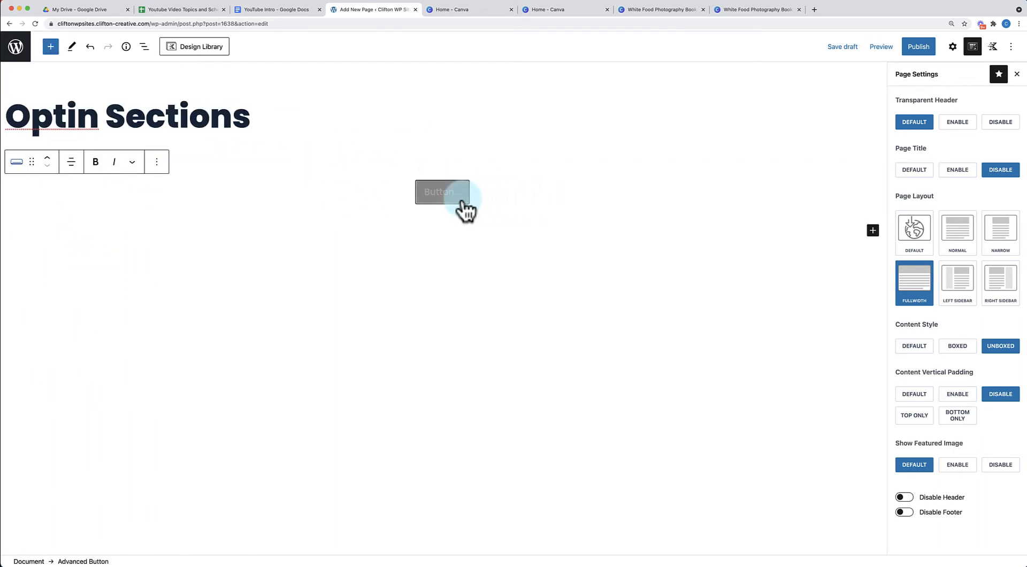
type("This i")
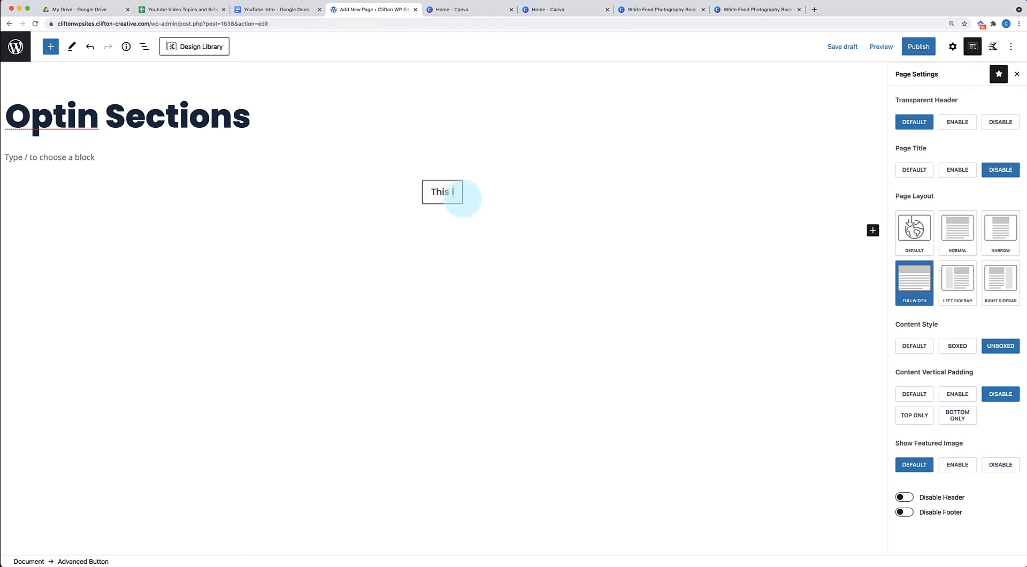
type("s aButton")
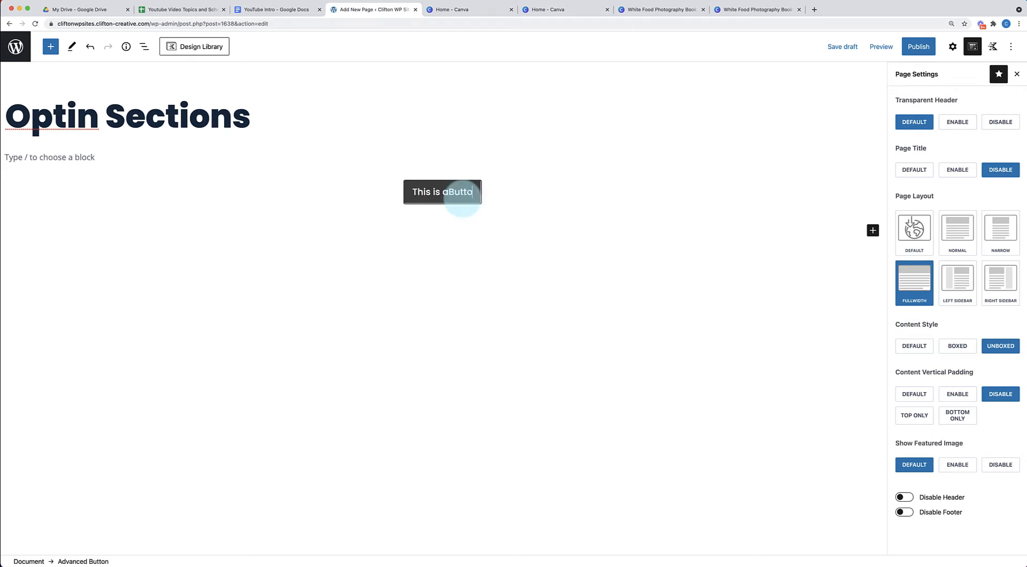
left_click(455, 199)
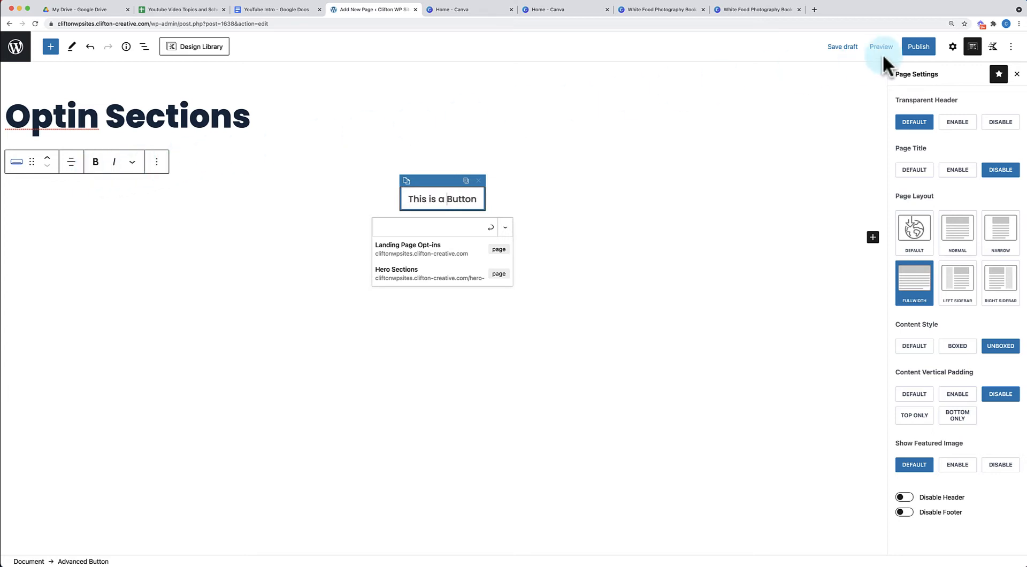
- Review the Advanced Button's block settings and remove the button block from the page
left_click(953, 47)
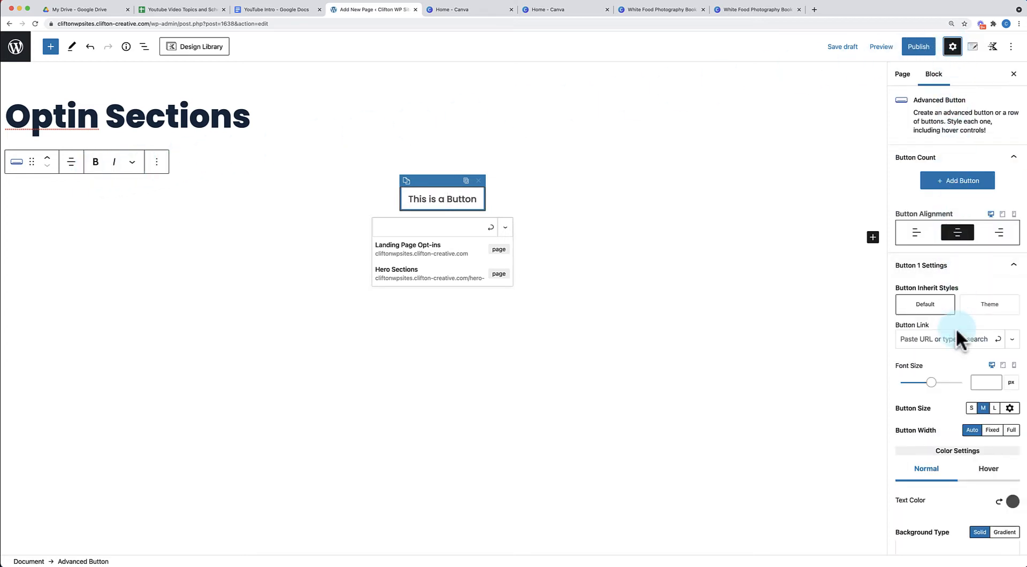
scroll(958, 332, "down", 15)
scroll(959, 336, "down", 5)
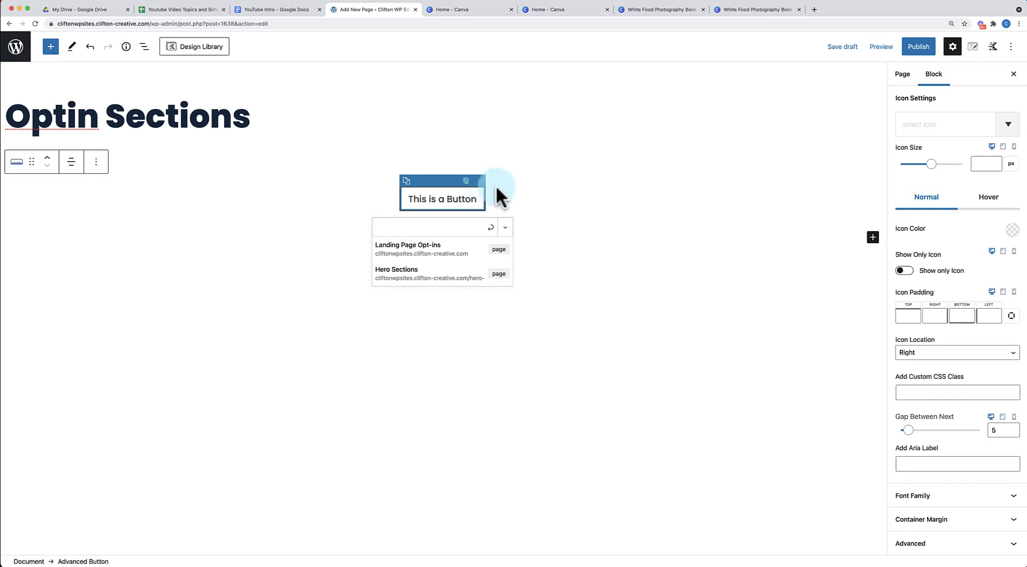
left_click(96, 161)
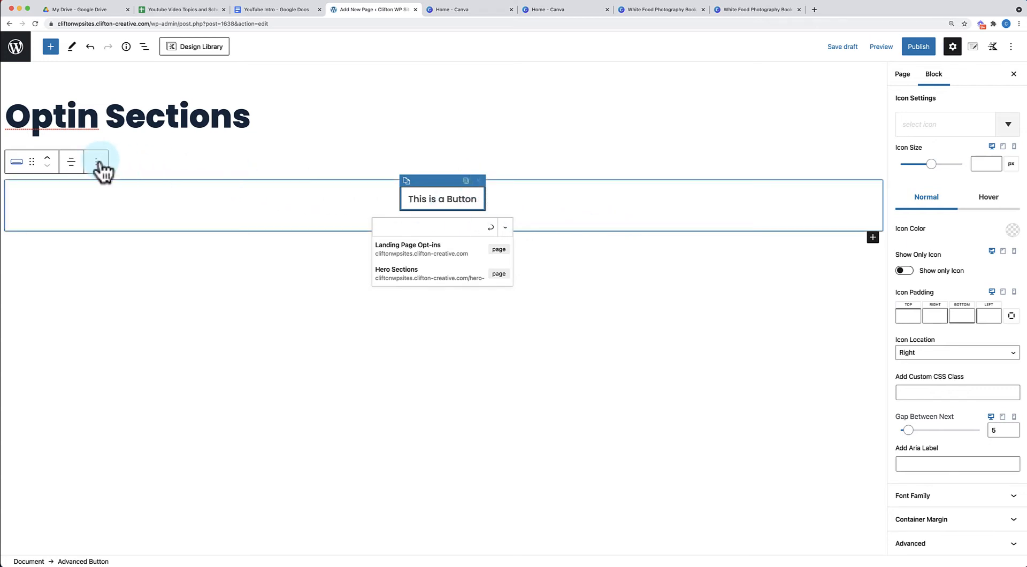
left_click(130, 382)
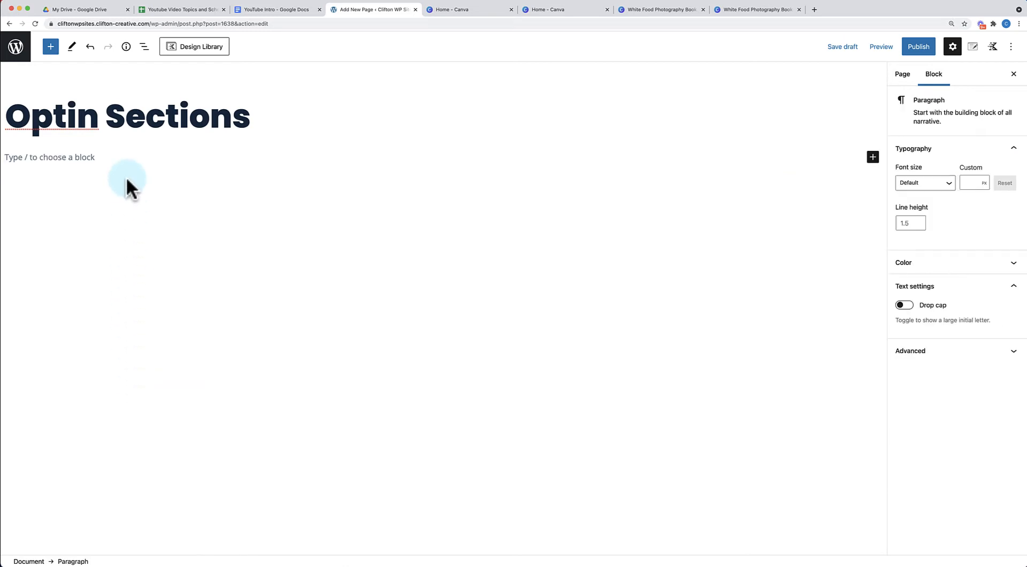
- Insert a Row Layout block below the page title and open the block library
type("/Ro")
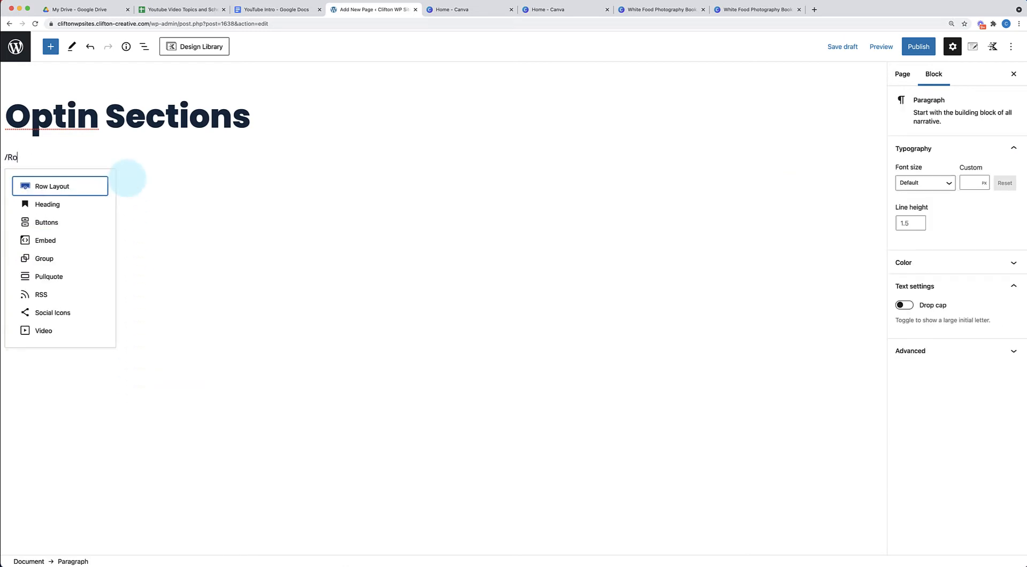
left_click(60, 187)
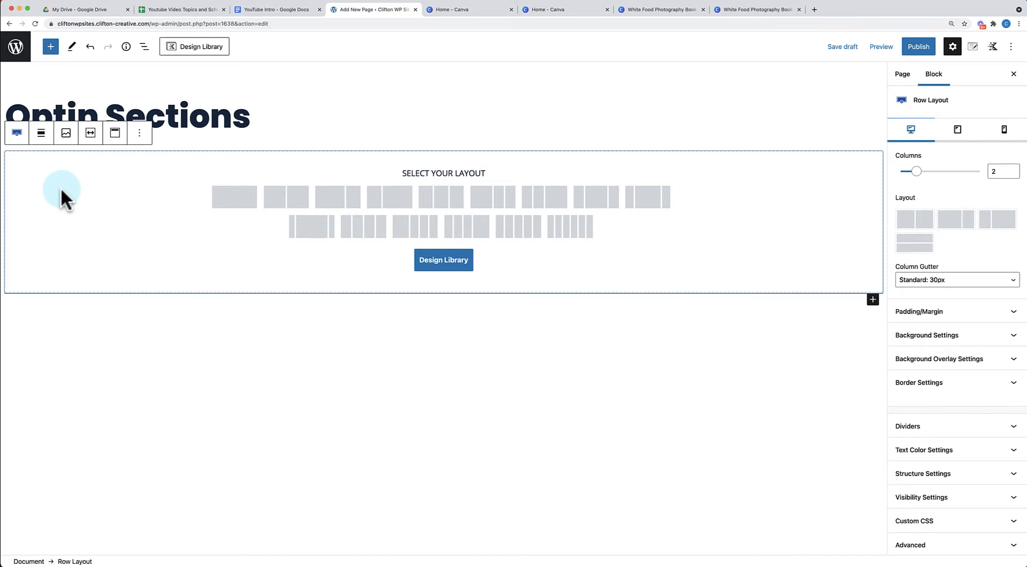
left_click(51, 47)
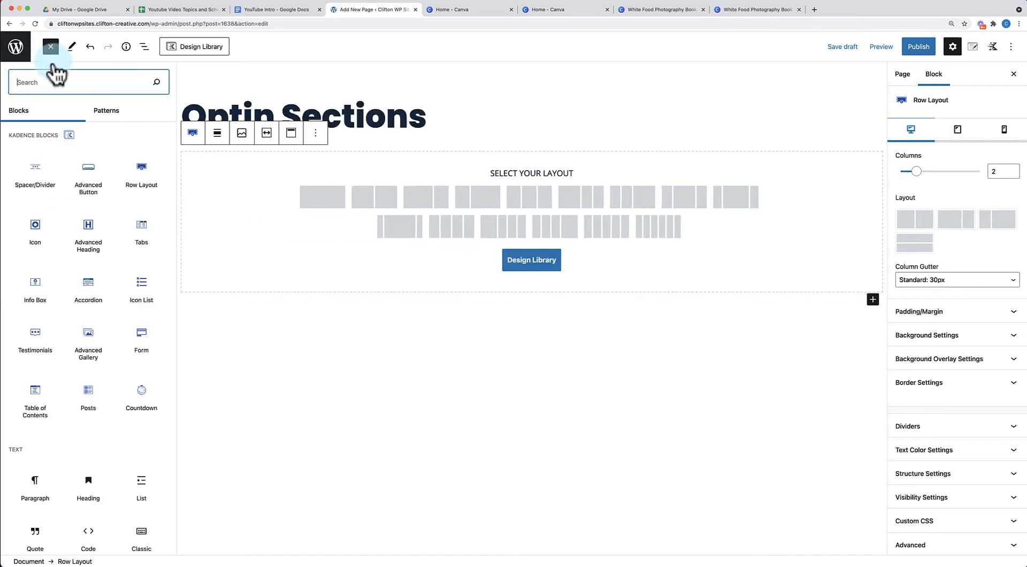
- Search the block library for "row" to locate the Row Layout block, then clear the search and close the library
type("row")
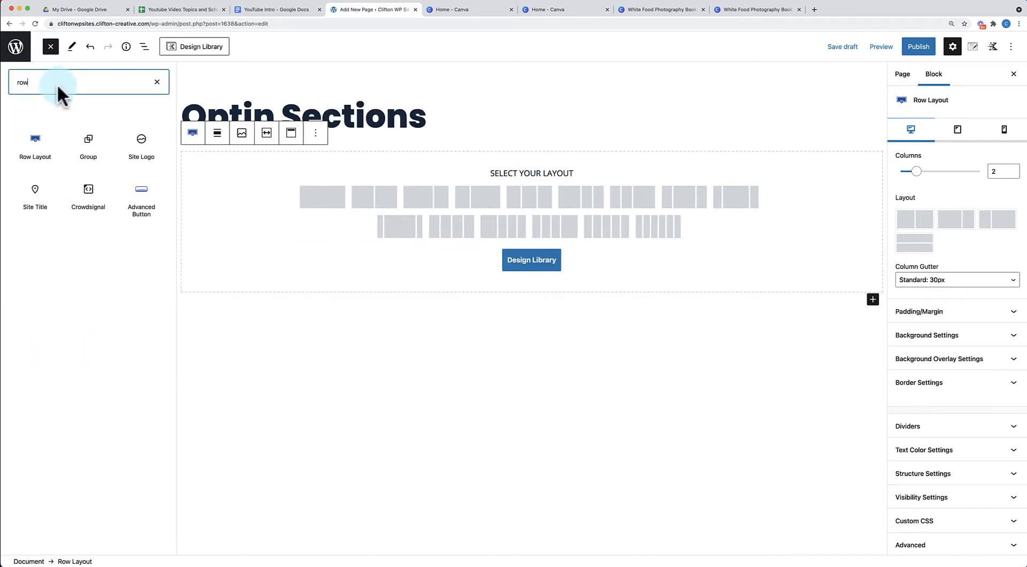
mouse_move(51, 131)
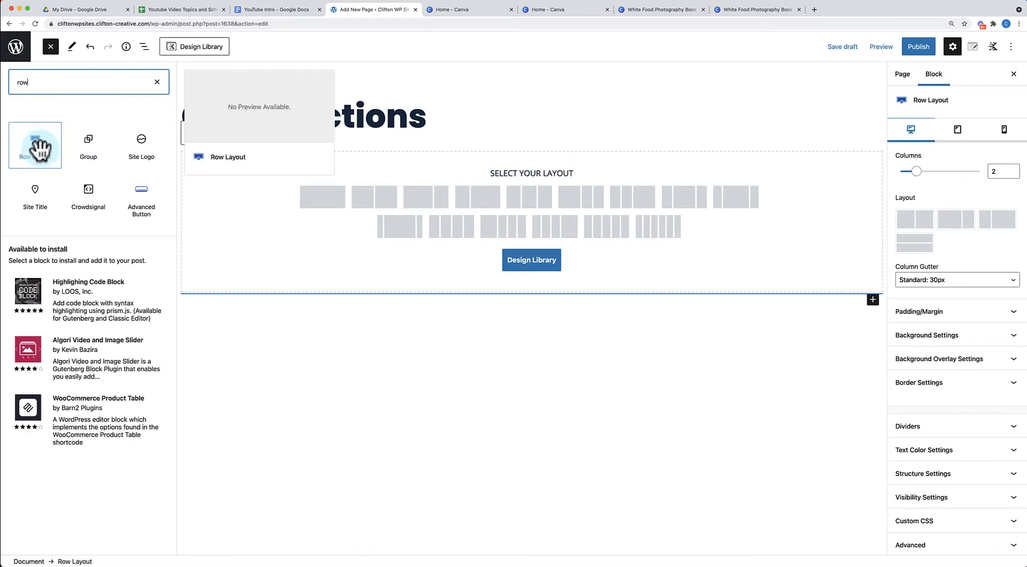
left_click(156, 82)
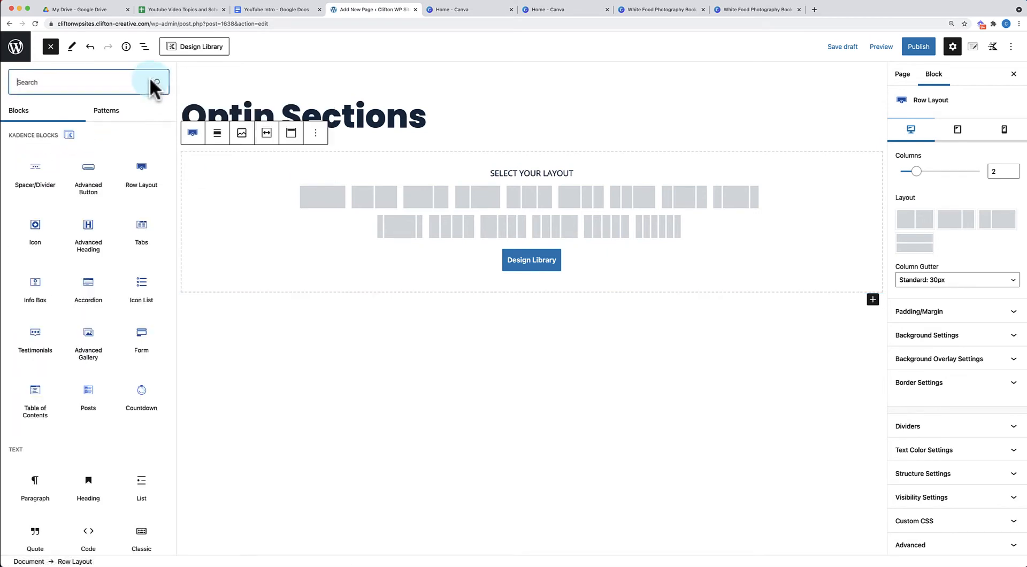
left_click(50, 47)
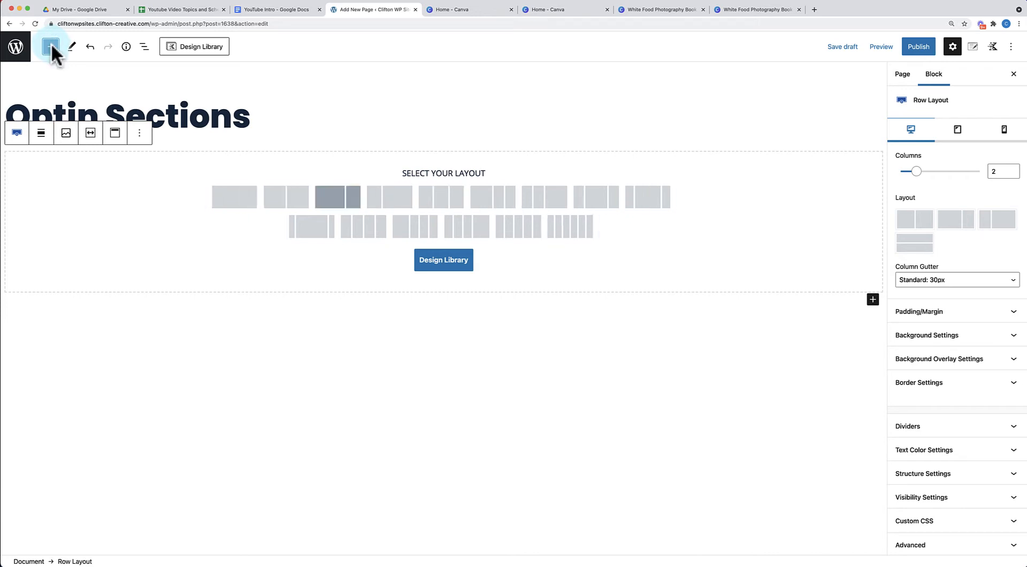
- Give the row a single-column layout and nest a second Row Layout with two equal columns inside its section
left_click(236, 197)
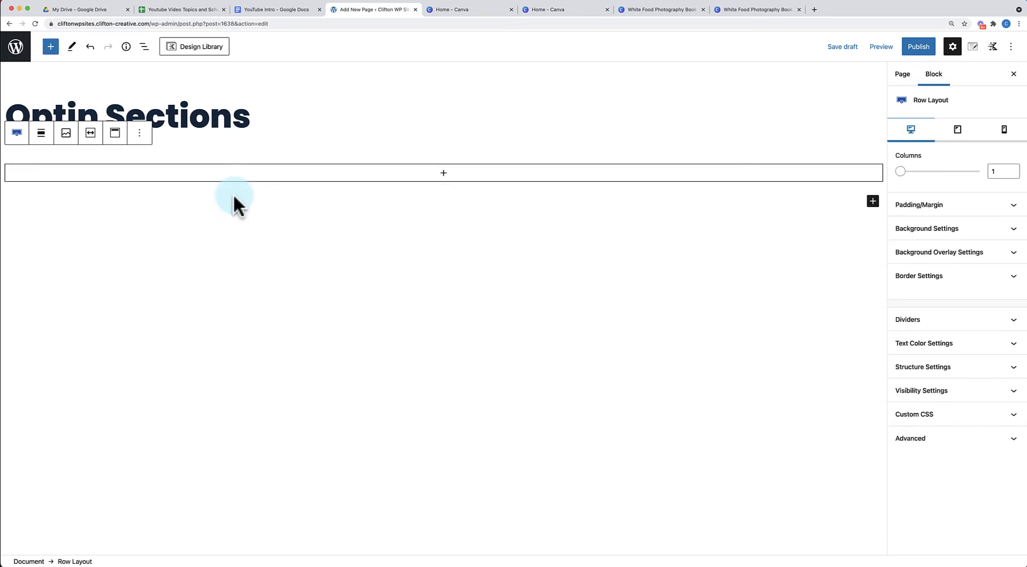
left_click(440, 175)
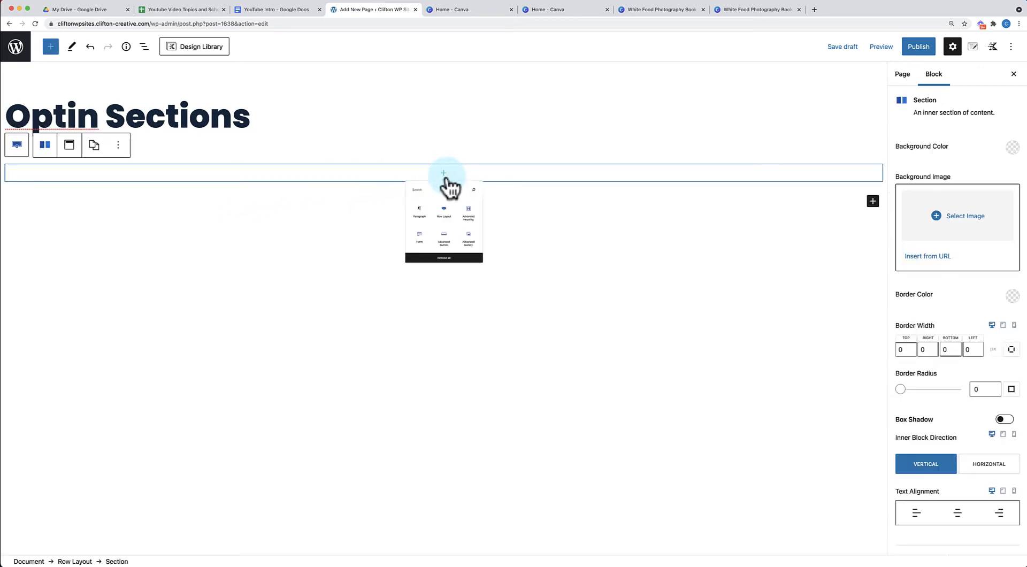
left_click(444, 268)
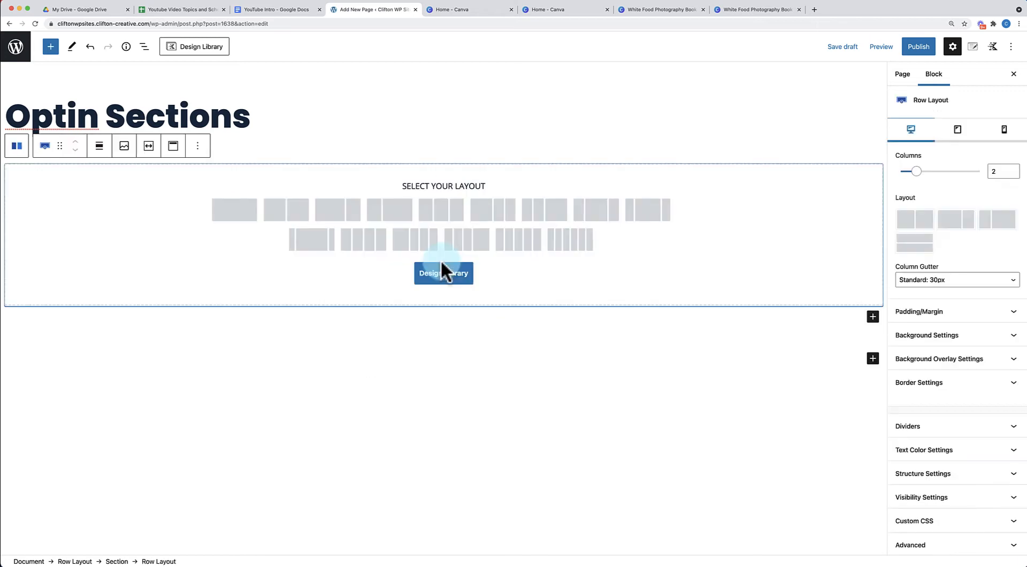
left_click(286, 214)
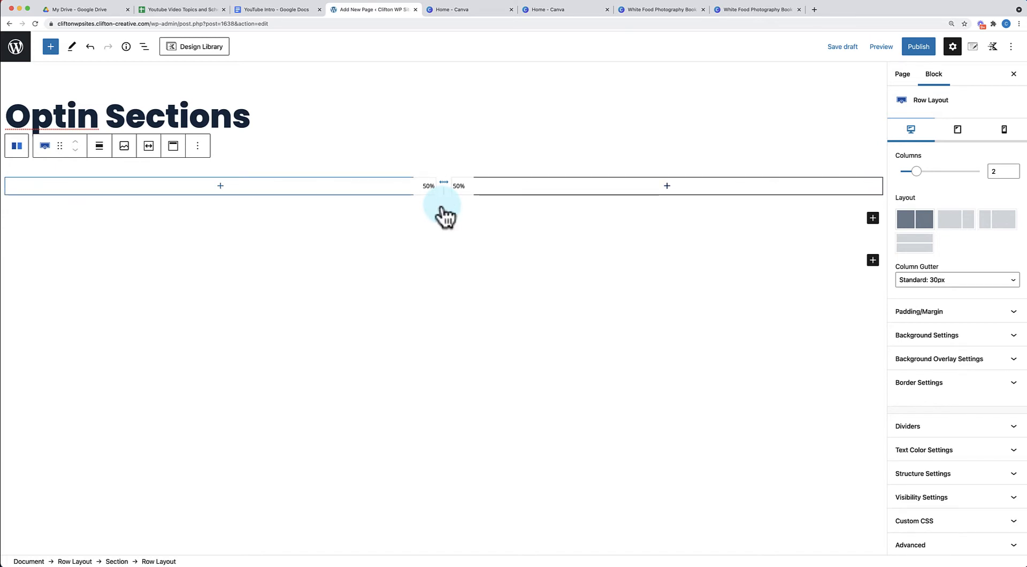
- Examine the page's block hierarchy, going through the outer row, its section, the nested row and its two column sections
left_click(144, 46)
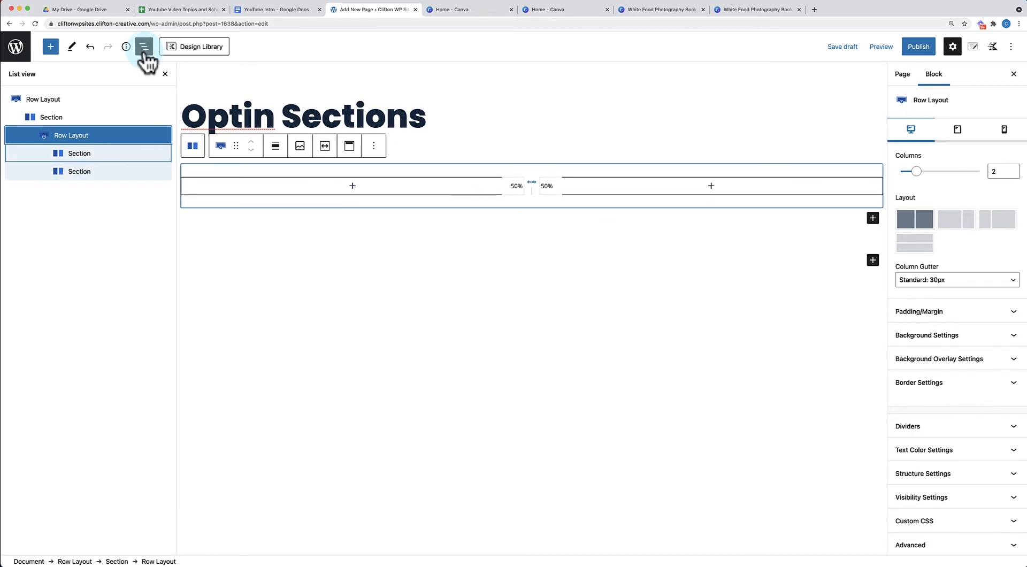
left_click(74, 99)
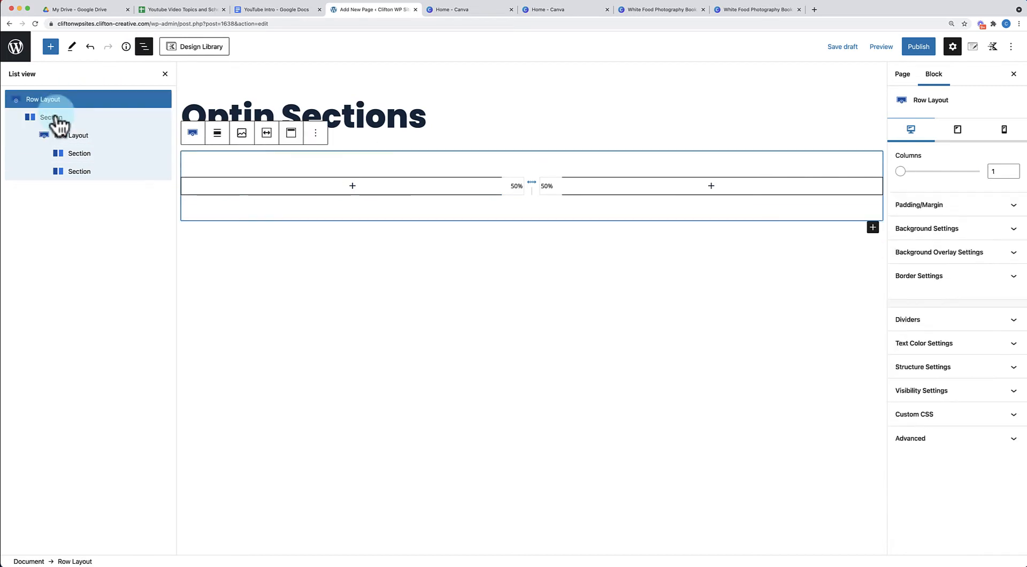
left_click(66, 118)
left_click(71, 136)
left_click(76, 155)
left_click(81, 172)
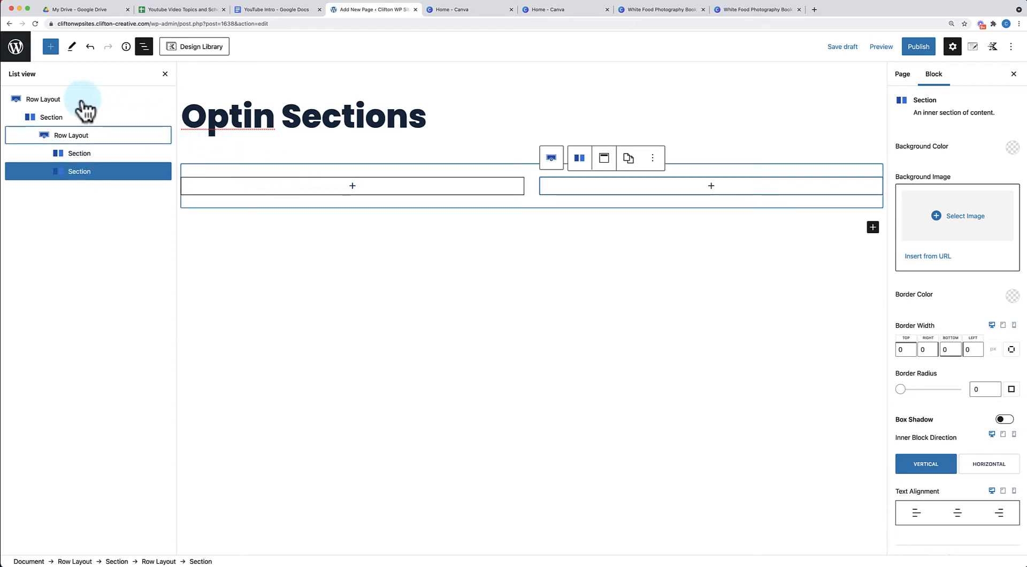
left_click(106, 150)
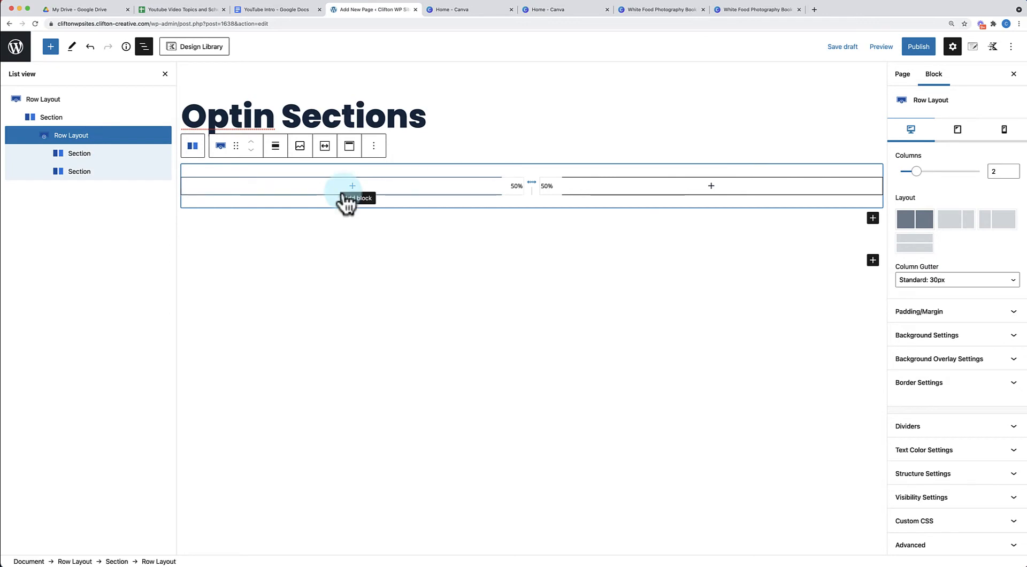
- Set the outer Row Layout's top and bottom padding to 84 px
left_click(59, 99)
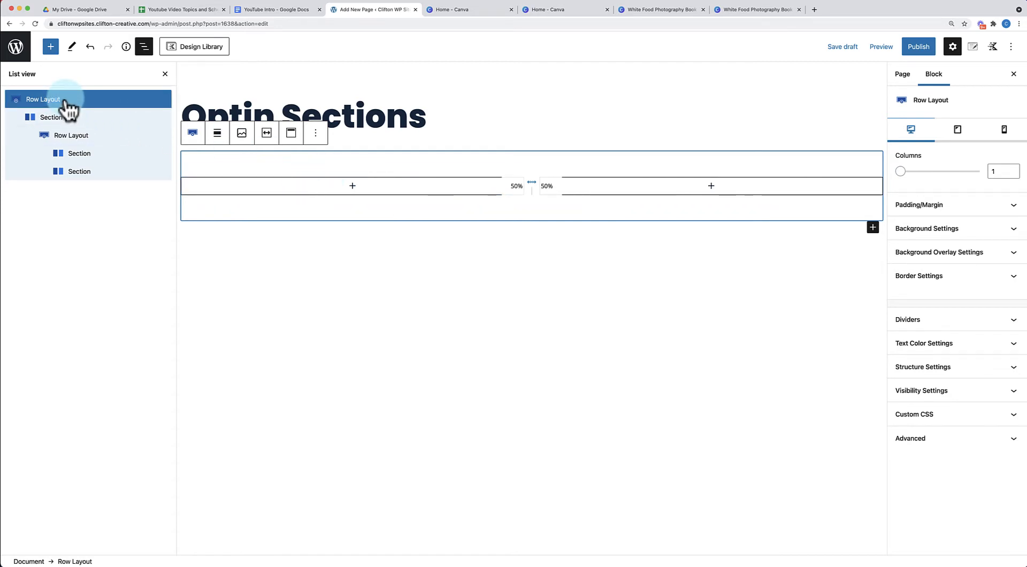
left_click(940, 207)
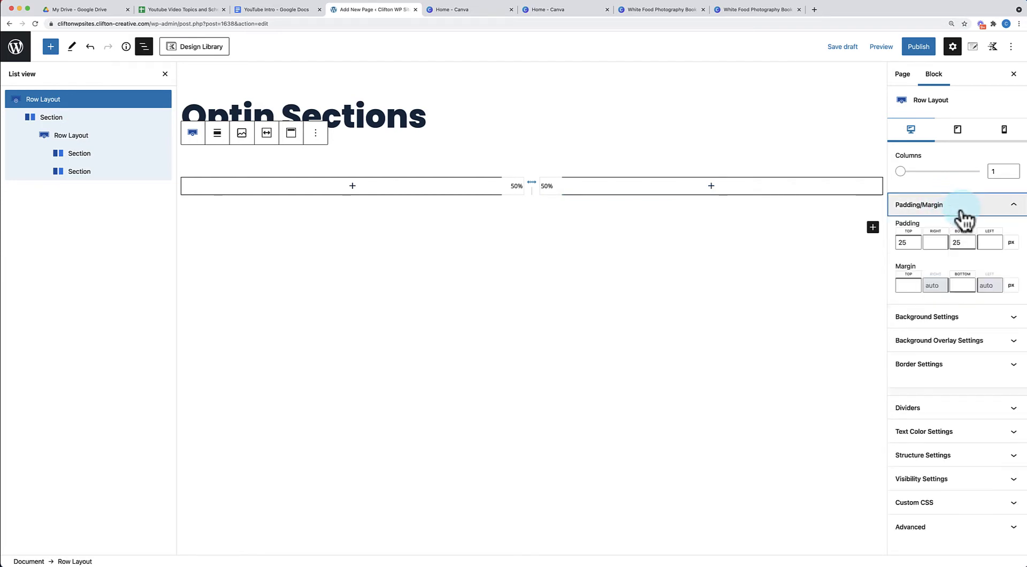
left_click(905, 243)
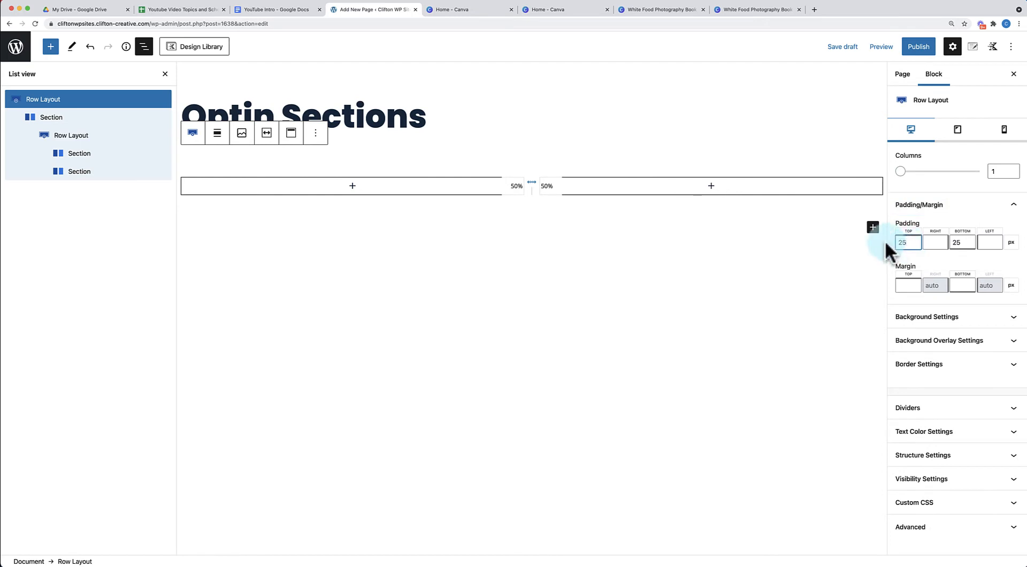
type("258")
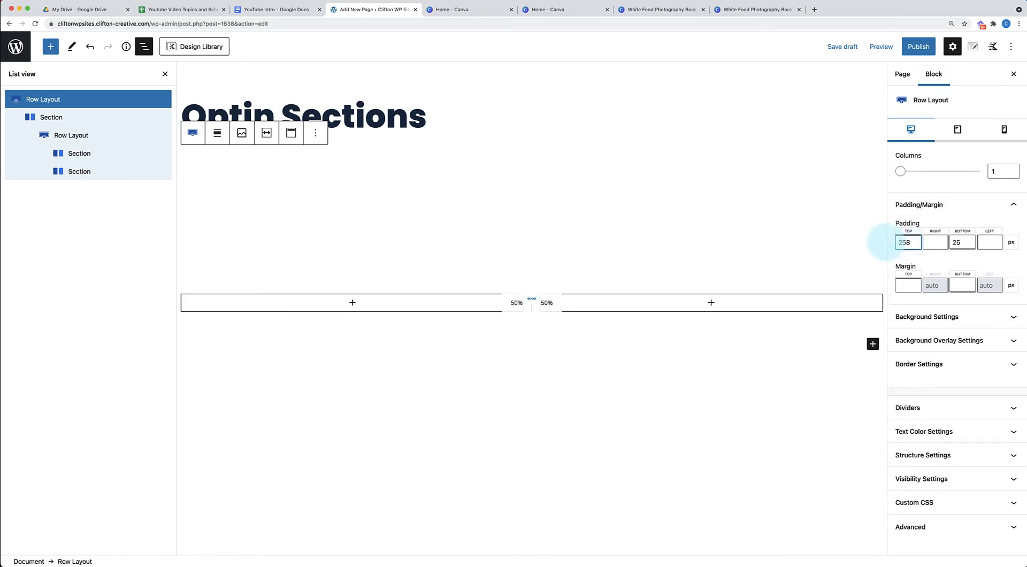
key("BackSpace")
key("BackSpace")
key("BackSpace")
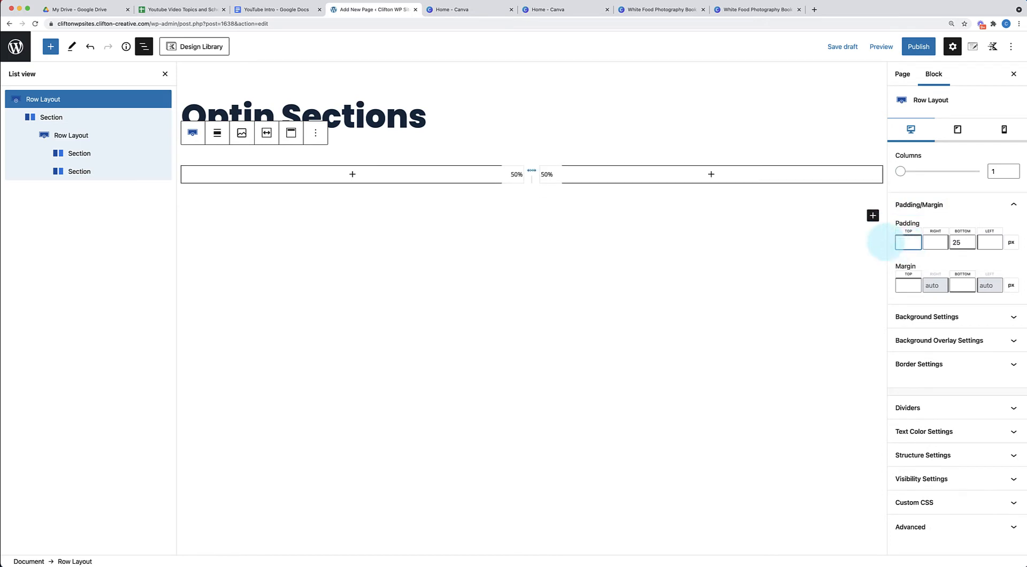
type("84")
left_click(953, 243)
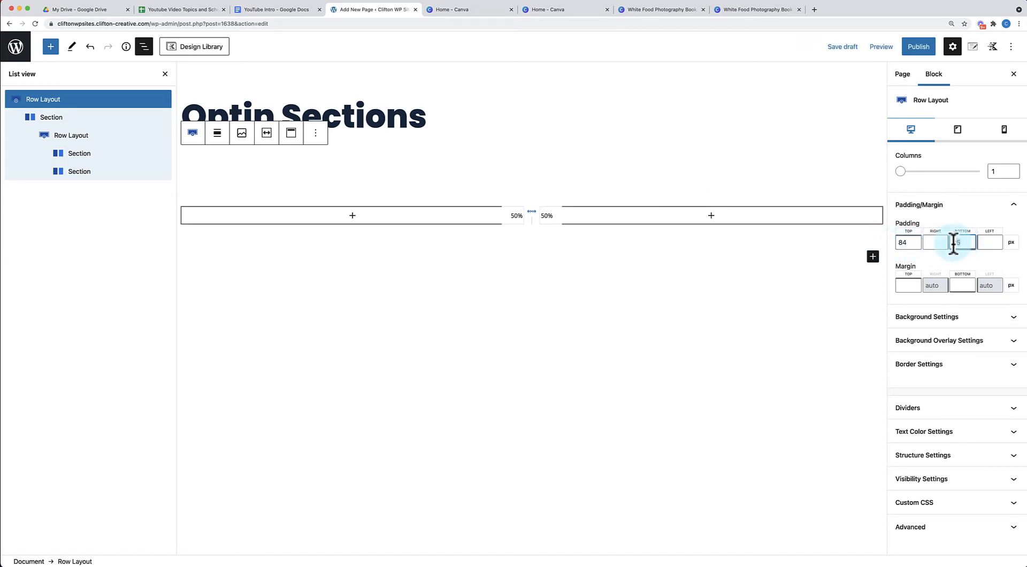
type("84")
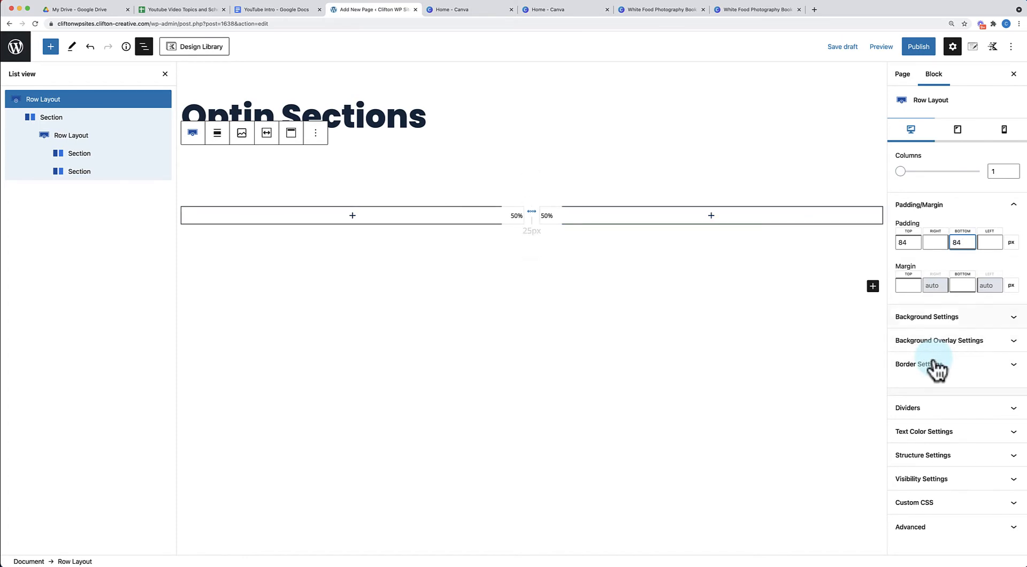
- Make the outer row's content max width inherit from the theme and close the block list view
left_click(962, 454)
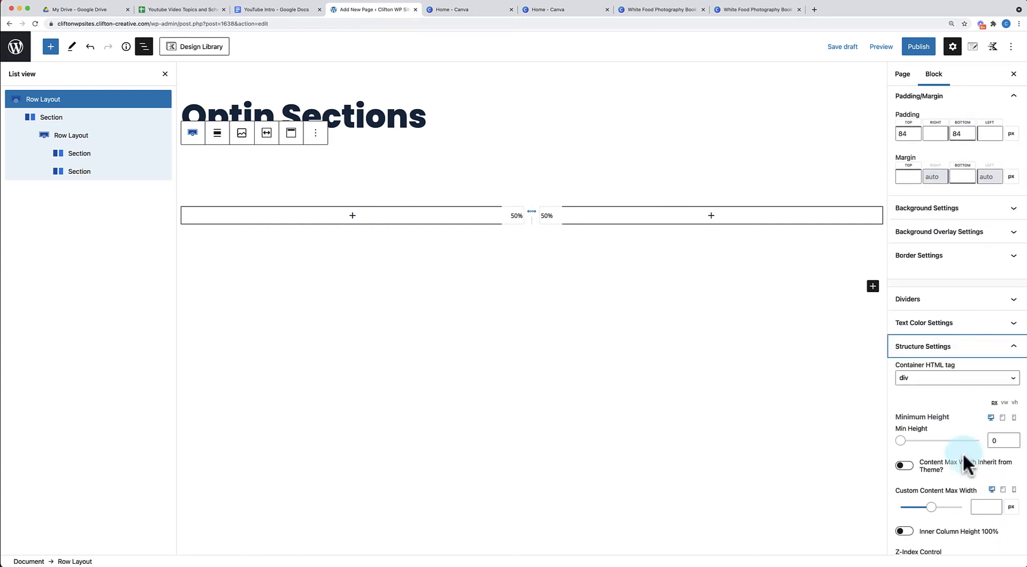
left_click(909, 466)
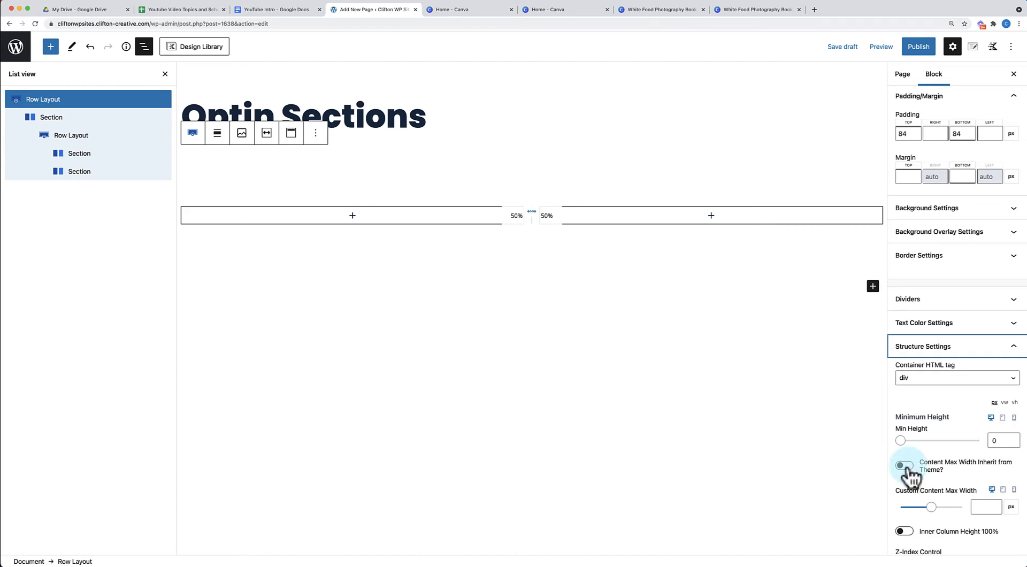
left_click(909, 468)
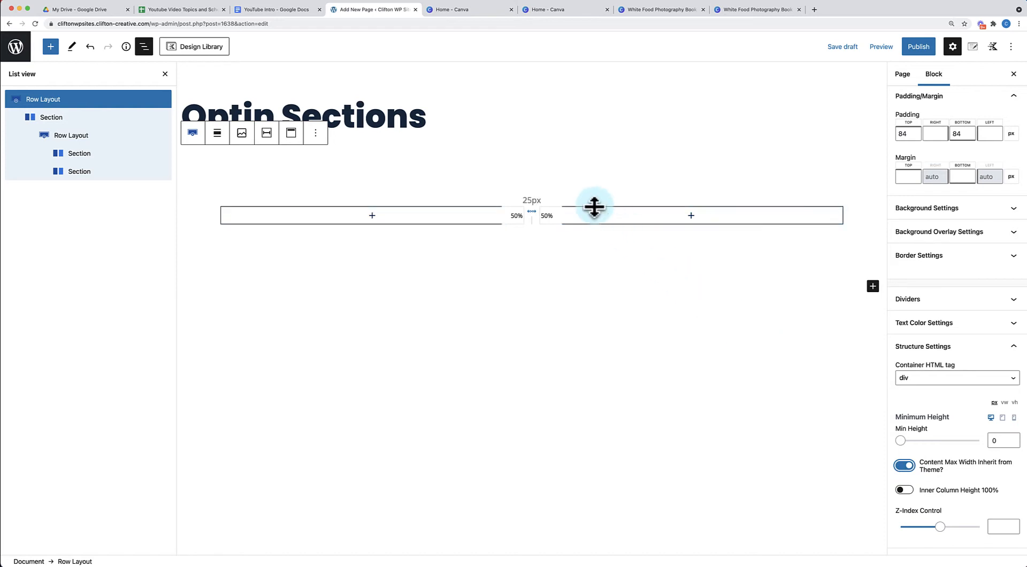
left_click(165, 74)
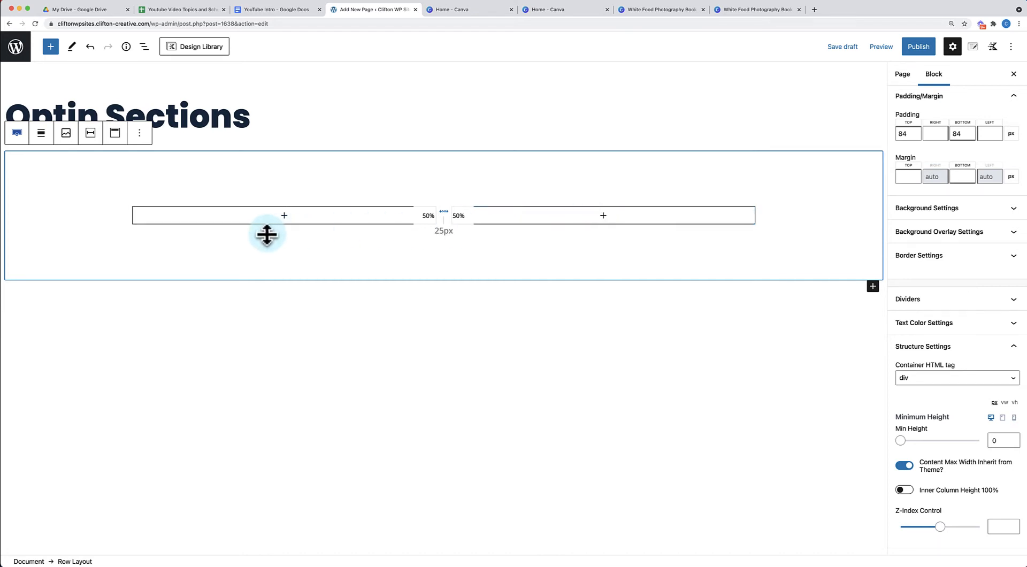
- Set the nested two-column row's vertical alignment to Align Middle
left_click(267, 234)
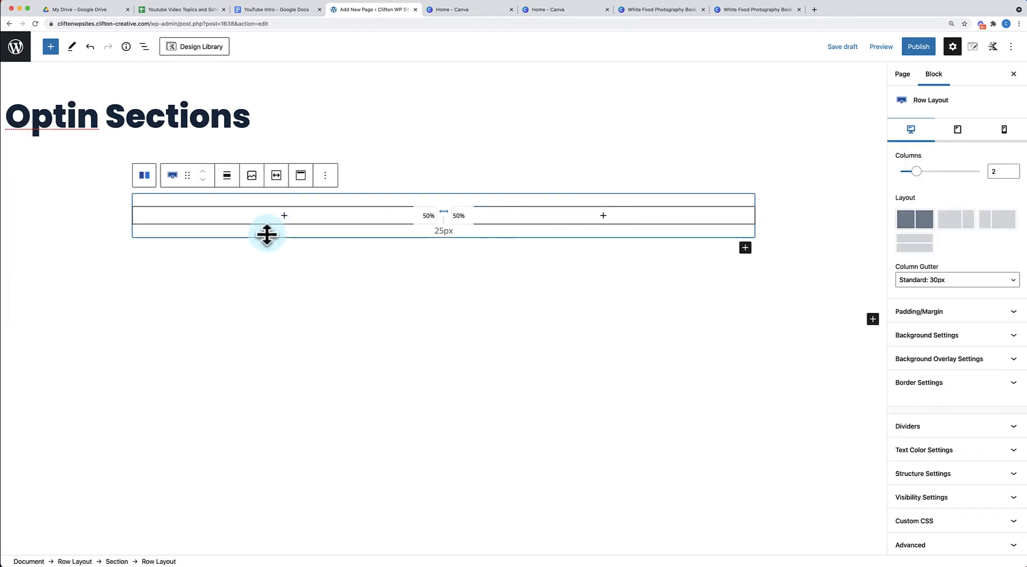
left_click(301, 179)
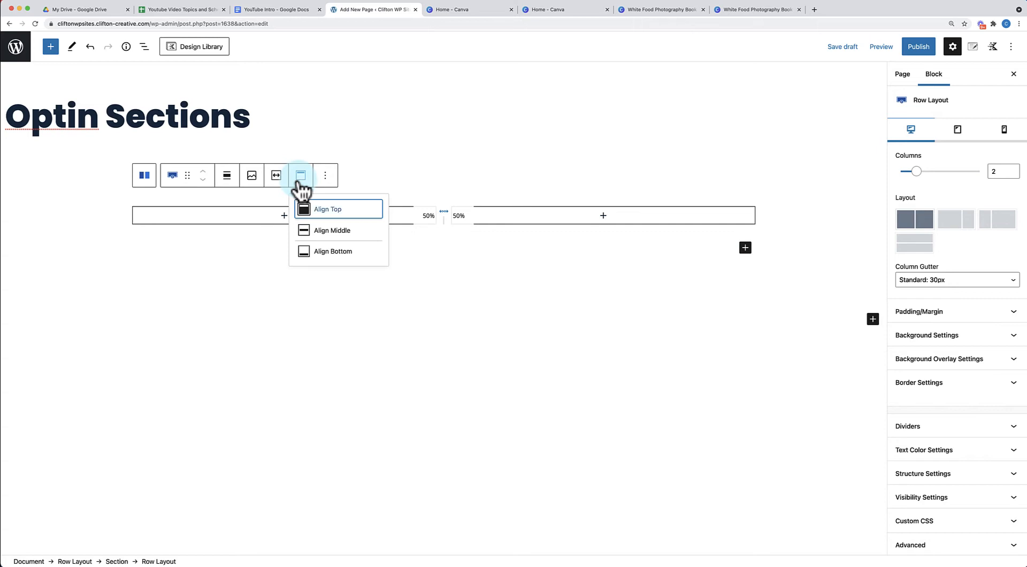
left_click(320, 230)
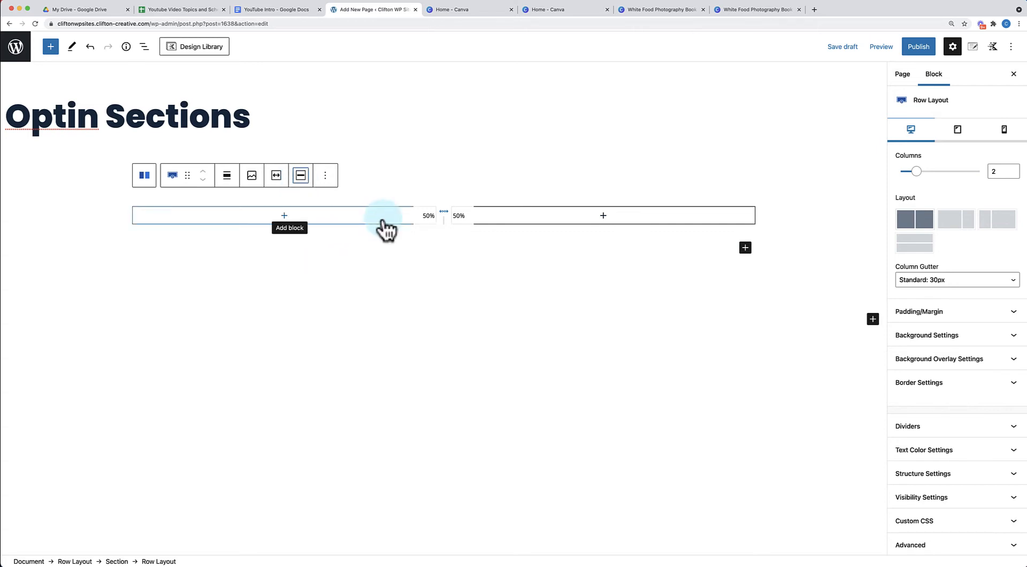
- Search the blocks for image and advanced options and insert an Image block in the nested row's first column
left_click(284, 216)
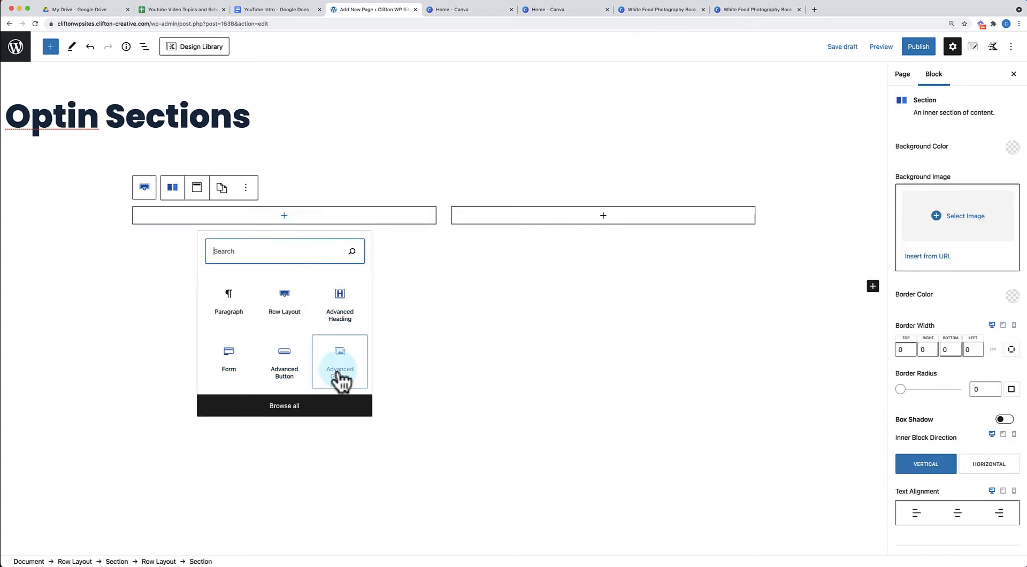
type("image")
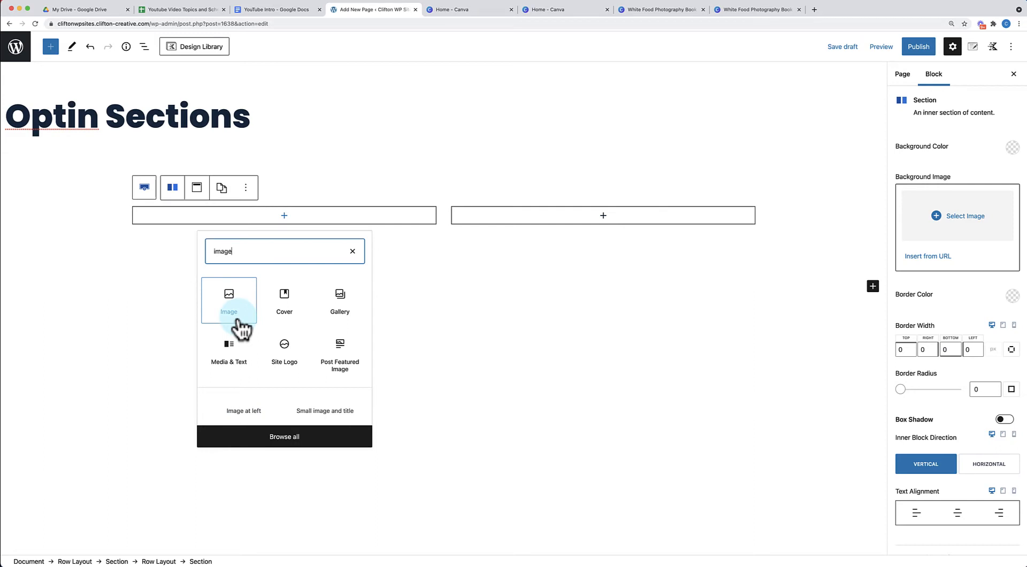
left_click_drag(239, 253, 186, 249)
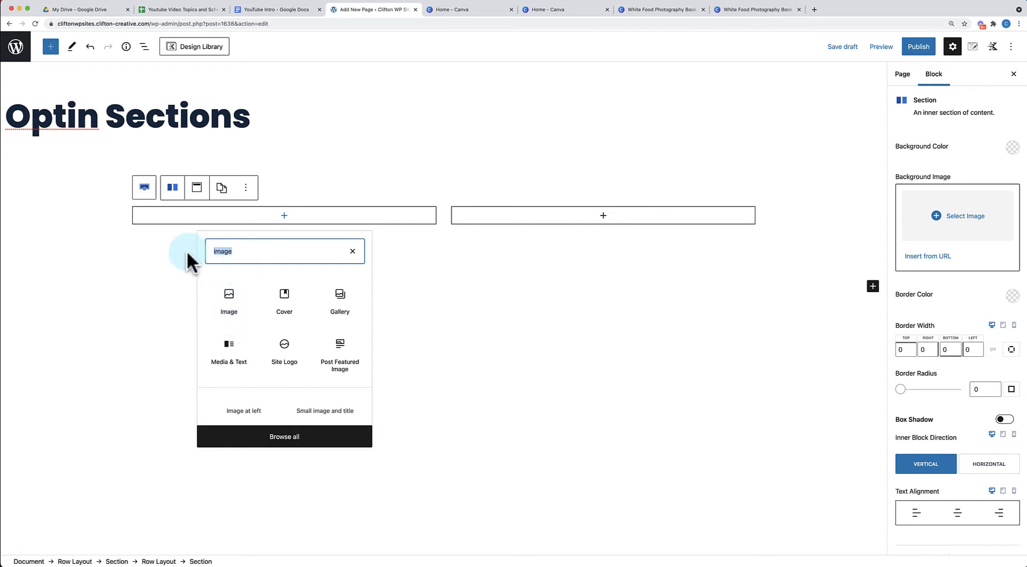
type("advanced")
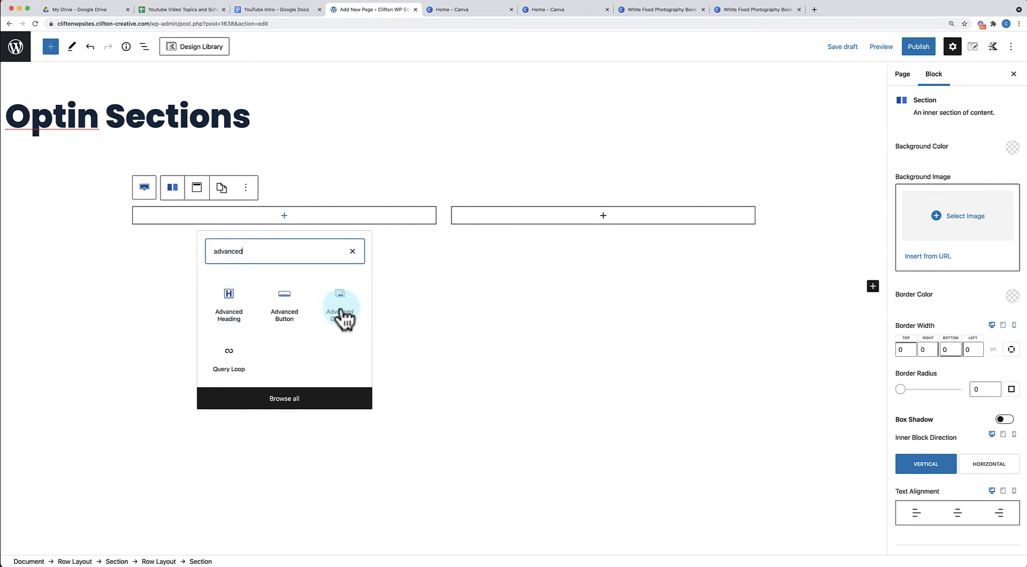
left_click(341, 306)
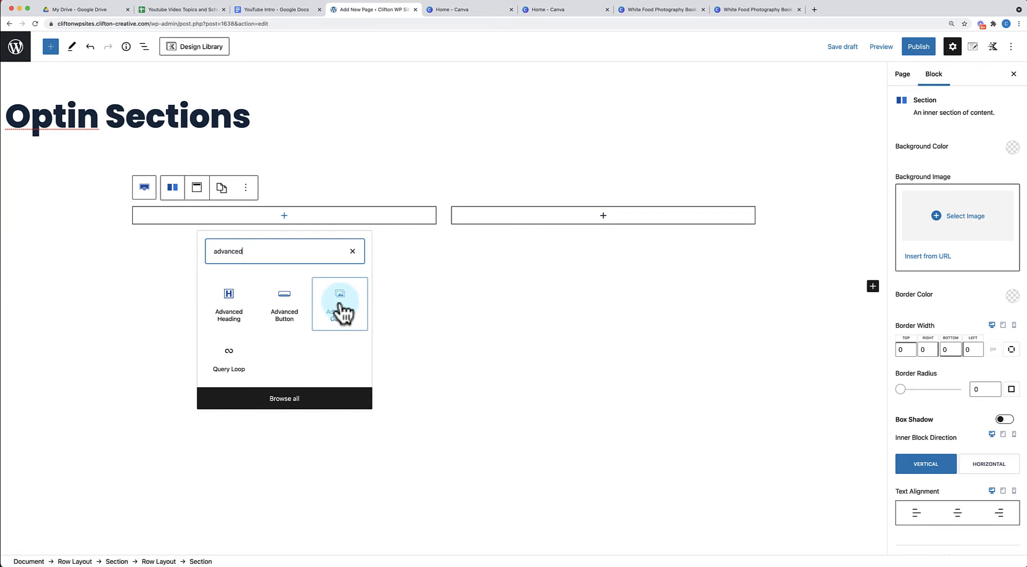
left_click_drag(252, 253, 176, 258)
type("i")
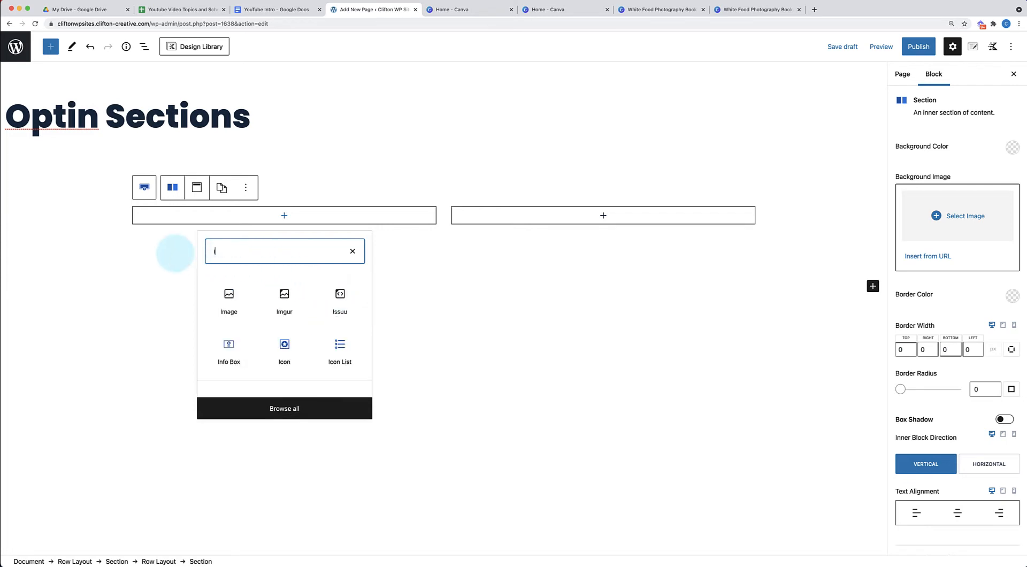
type("mage")
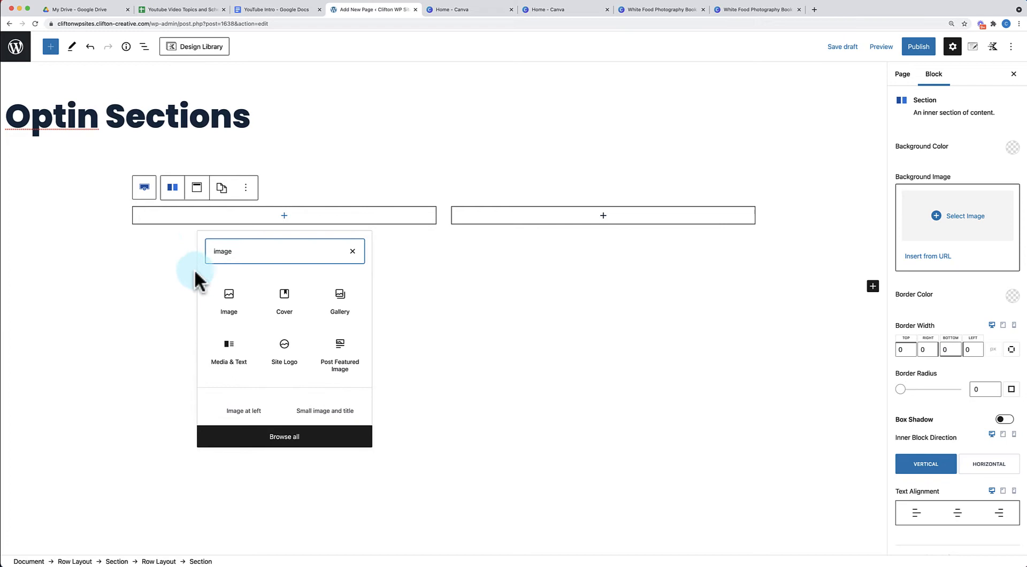
left_click(230, 304)
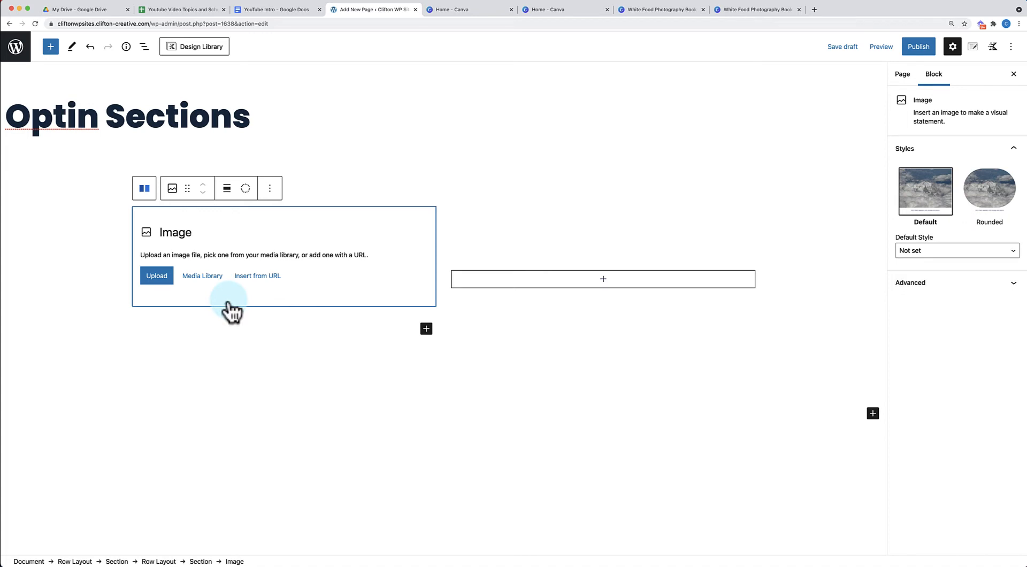
- Examine the Image block's default style, advanced settings, block options and transform choices
left_click(947, 253)
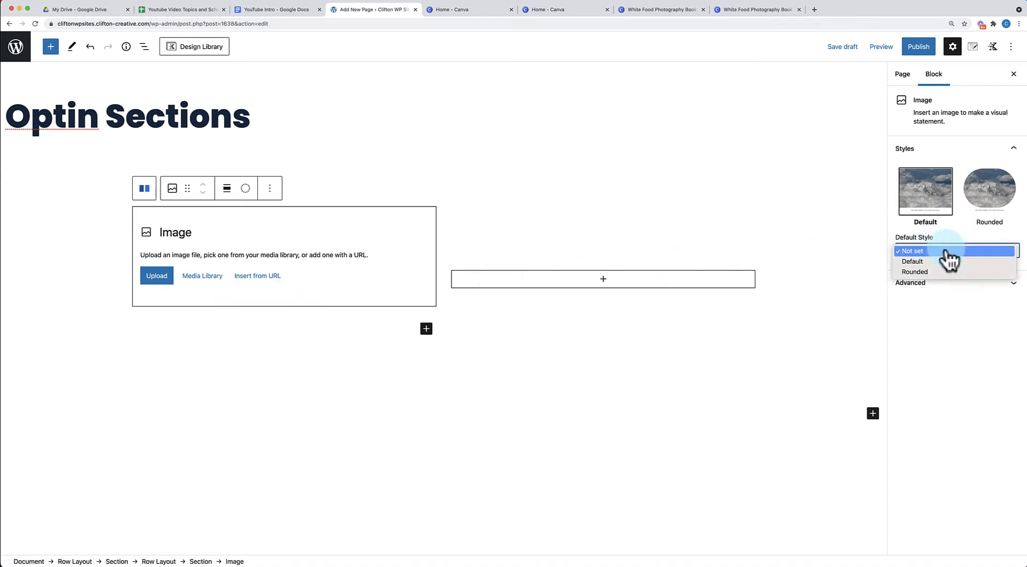
left_click(952, 251)
left_click(940, 283)
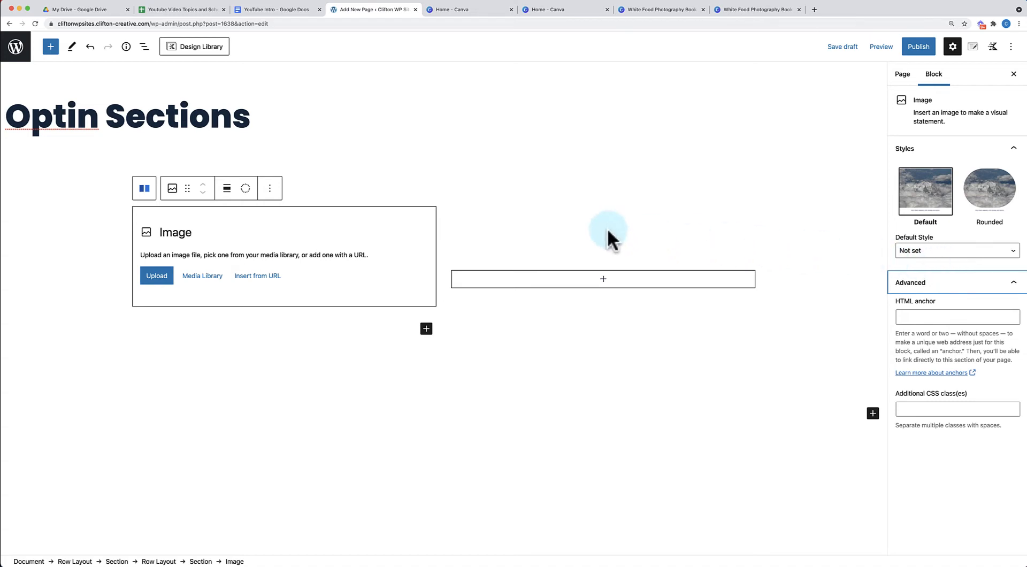
left_click(271, 196)
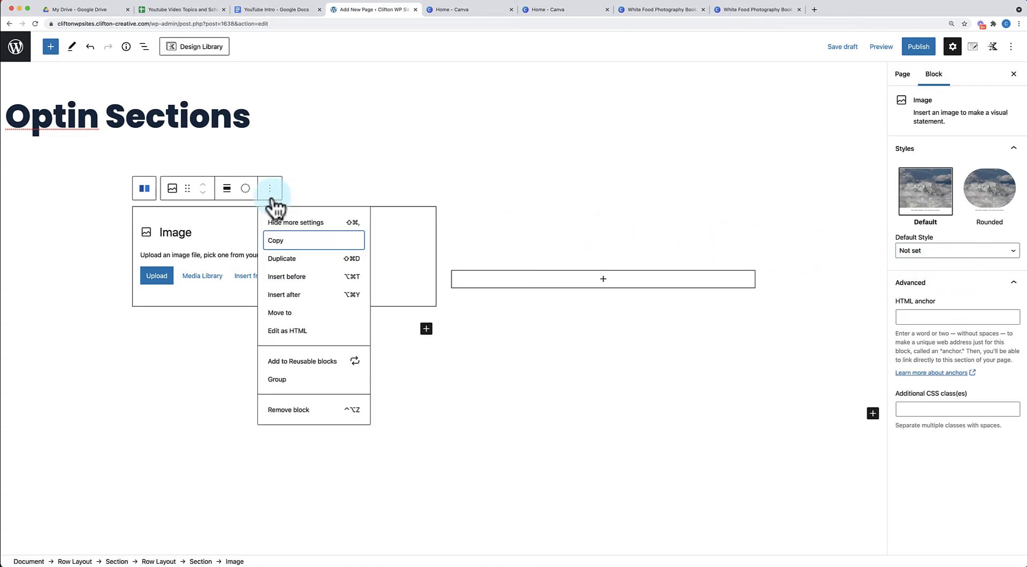
left_click(172, 189)
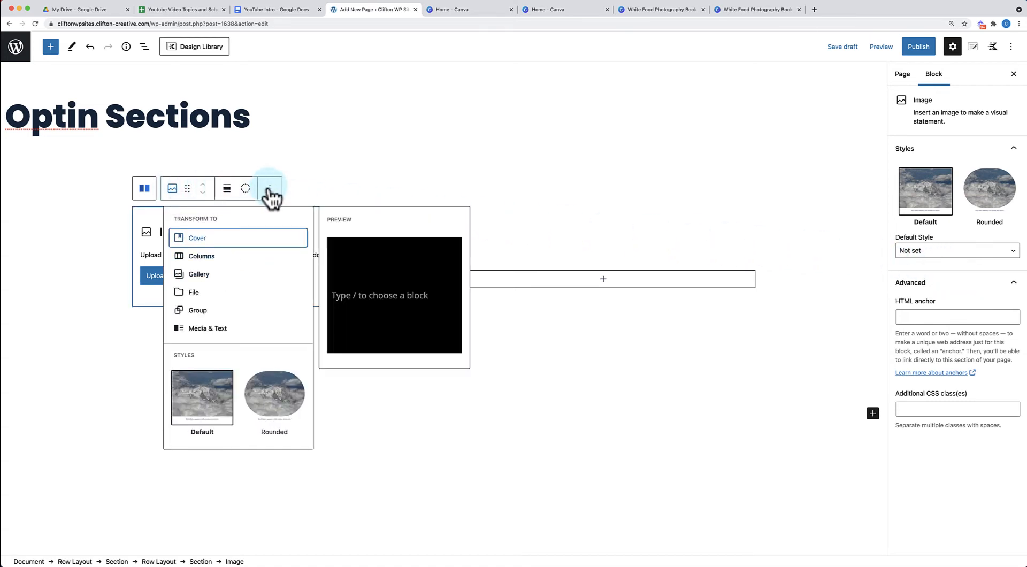
left_click(360, 200)
left_click(349, 224)
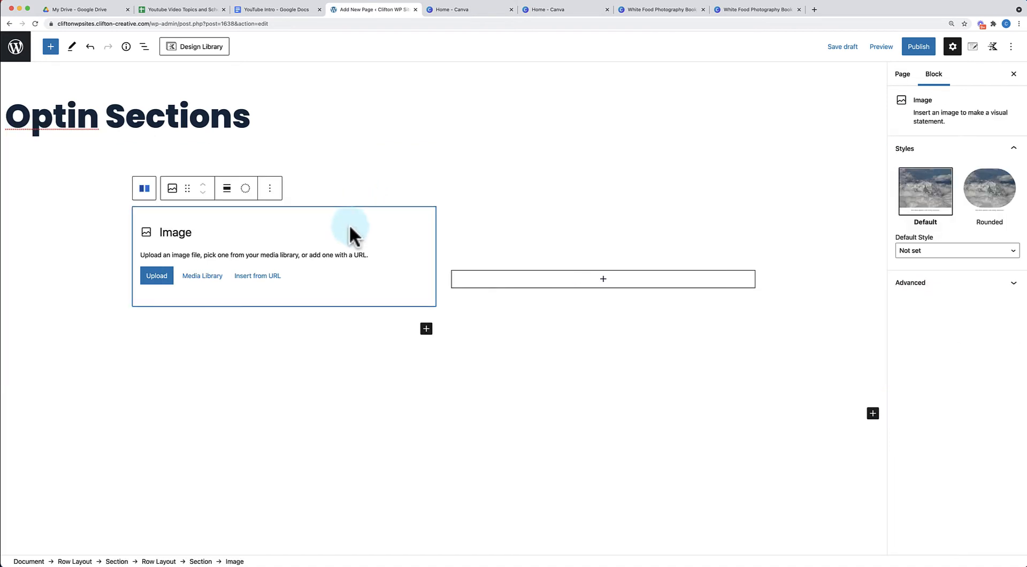
- Replace the Image block in the nested row's first column with an Advanced Gallery block
left_click(270, 188)
left_click(310, 410)
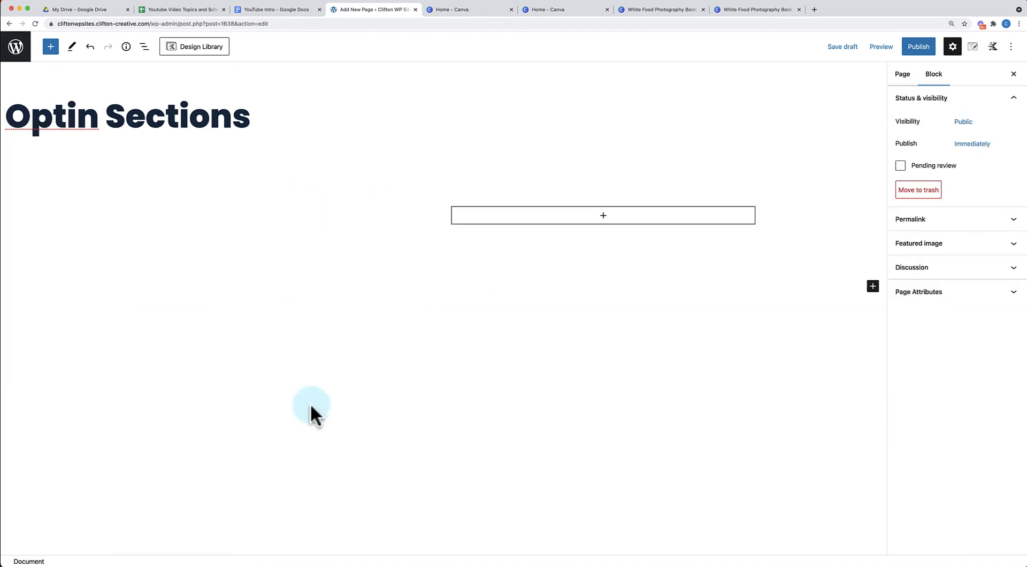
left_click(287, 227)
left_click(286, 226)
left_click(284, 225)
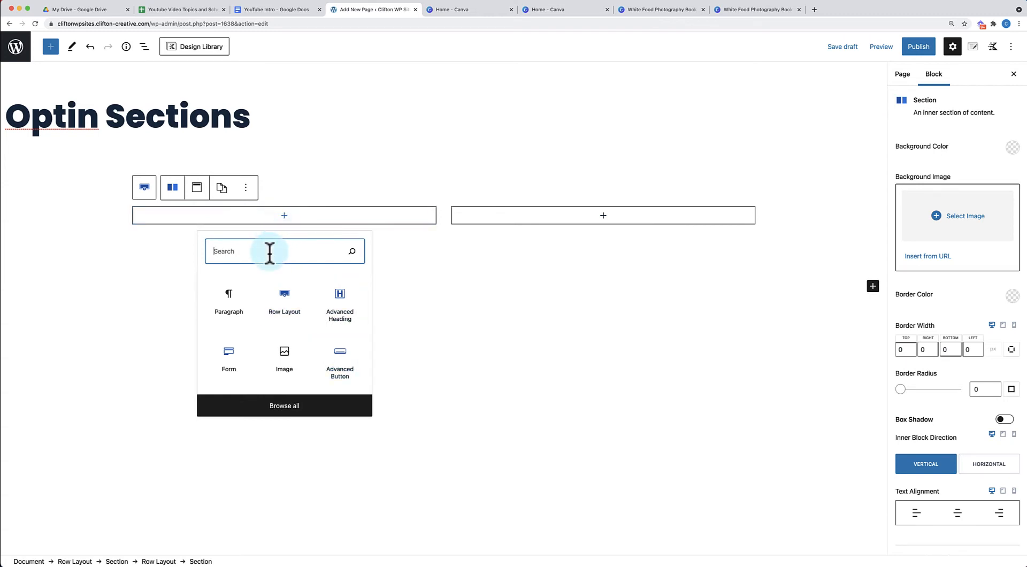
type("adva")
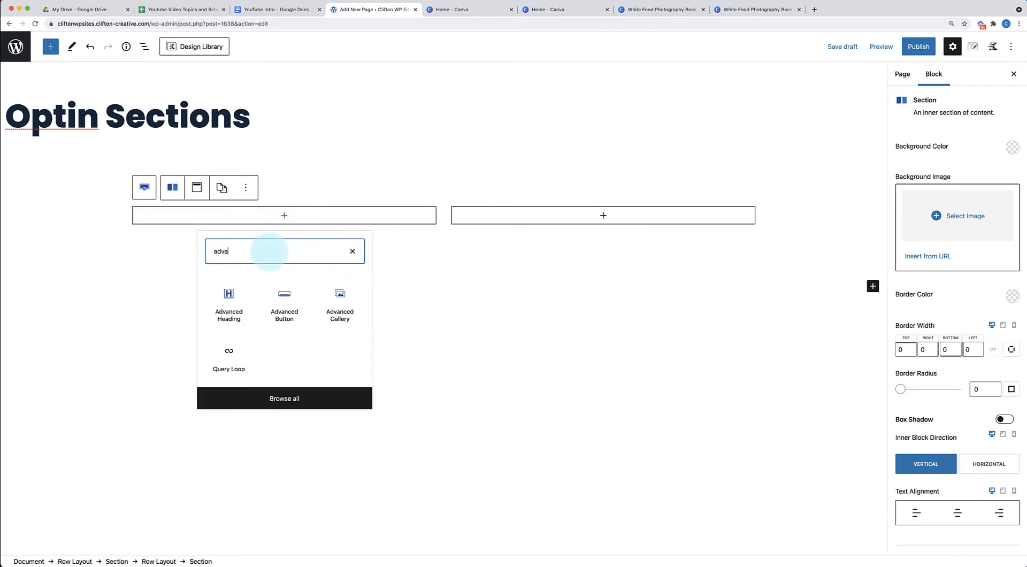
left_click(341, 309)
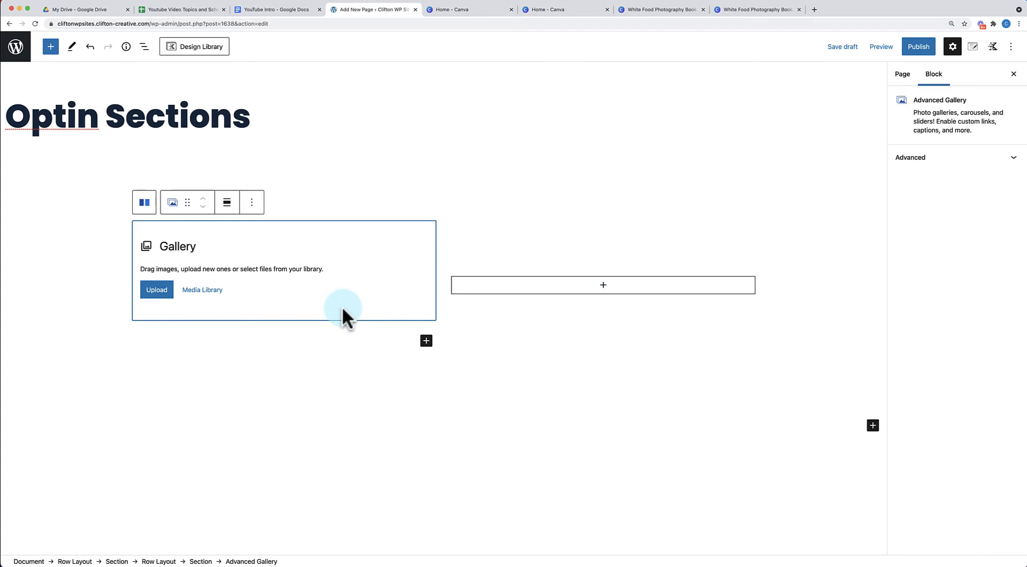
- Fill the gallery with the 10 Power Food Recipes book cover from the media library
left_click(194, 291)
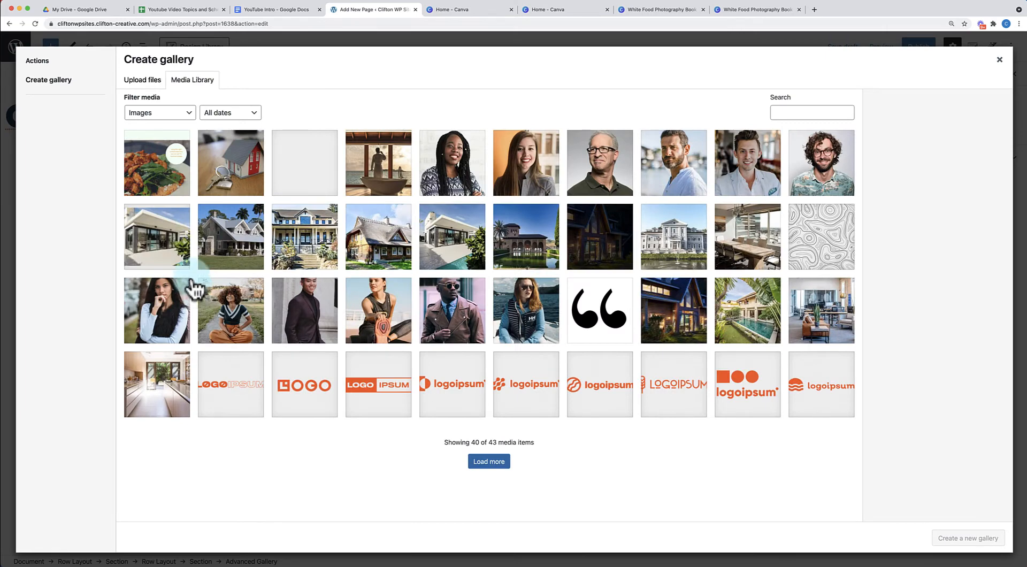
left_click(171, 169)
left_click(956, 542)
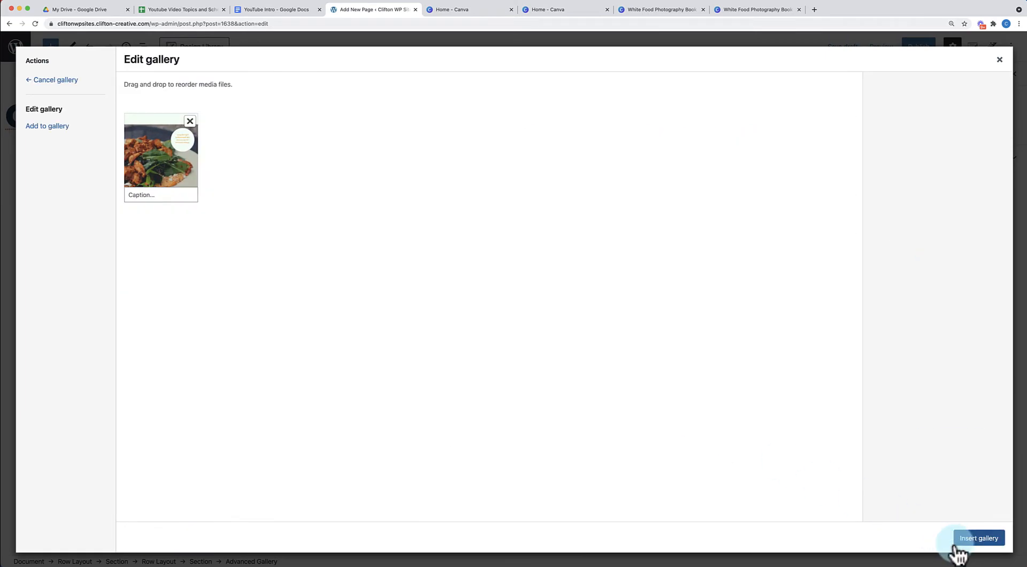
left_click(957, 541)
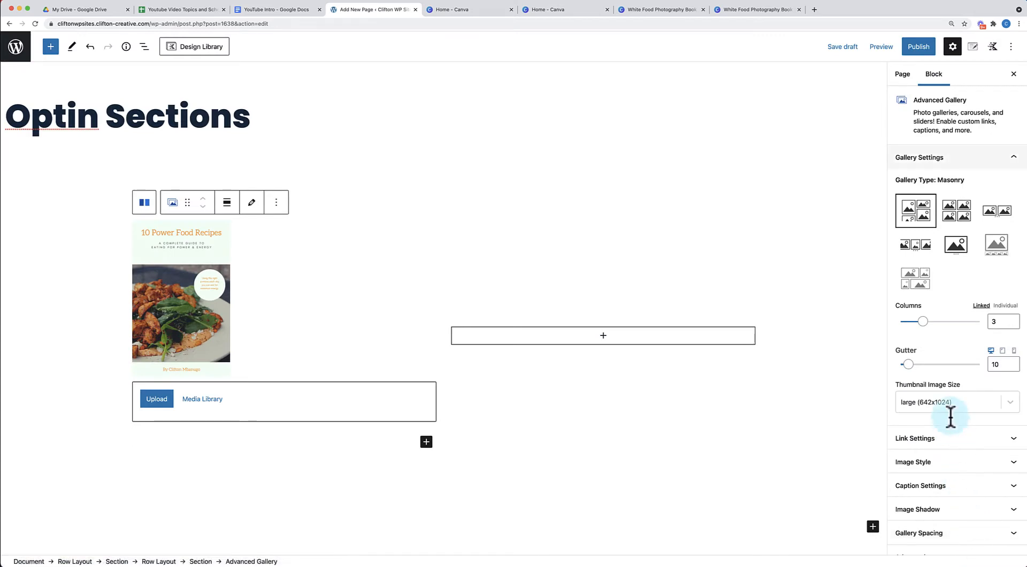
- Set the Advanced Gallery's number of columns to 1
scroll(948, 415, "down", 1)
scroll(950, 416, "down", 1)
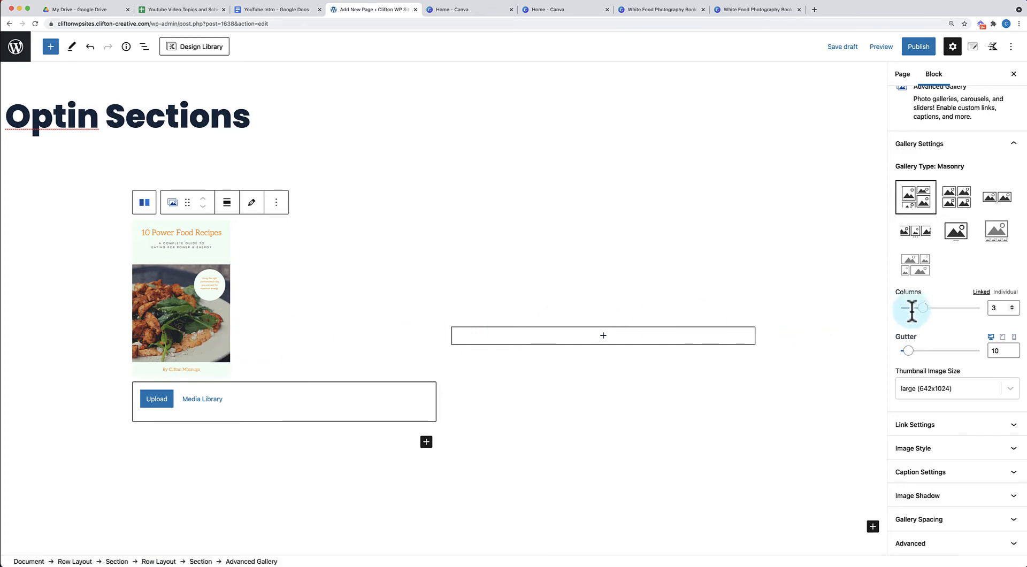
double_click(993, 307)
type("1")
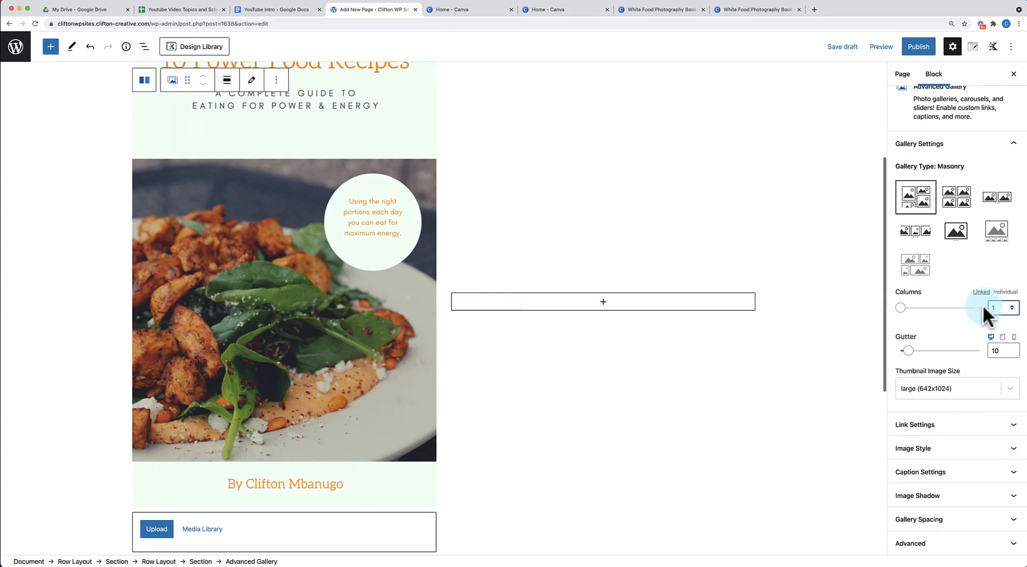
scroll(532, 309, "up", 5)
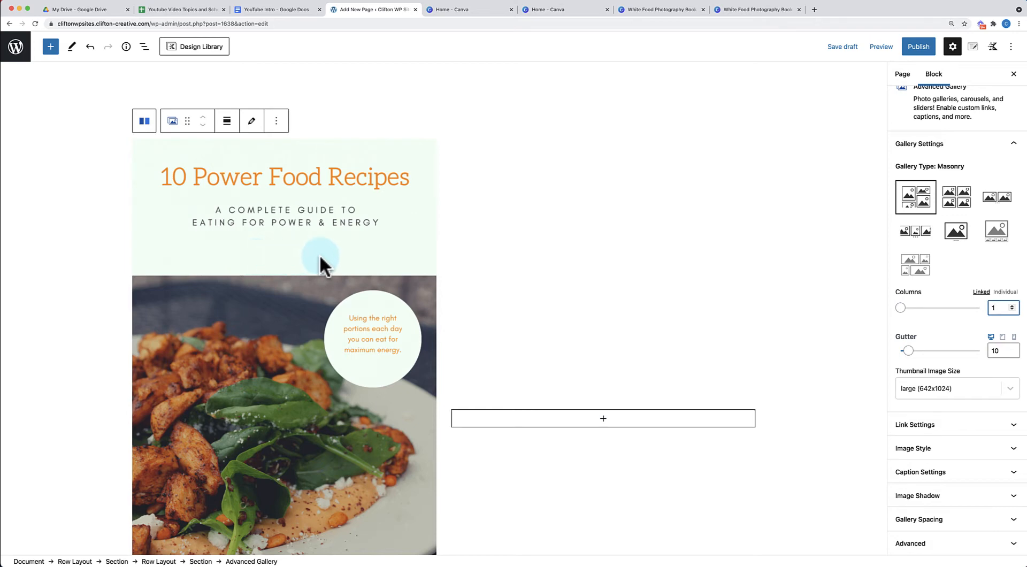
scroll(319, 255, "down", 5)
scroll(320, 260, "up", 6)
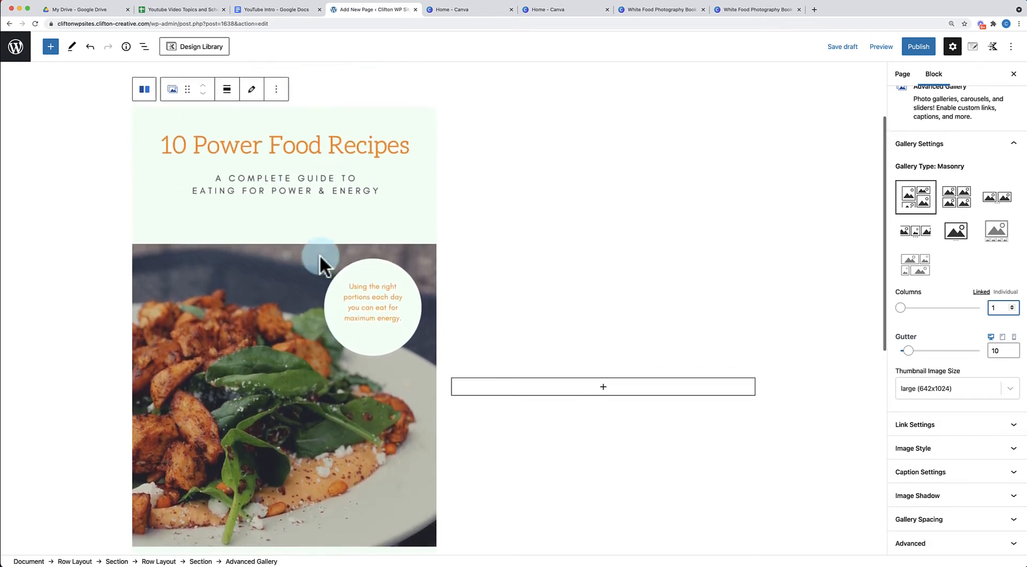
- Try the medium (188x300) thumbnail size for the gallery and return it to large (642x1024)
left_click(1009, 388)
left_click(939, 413)
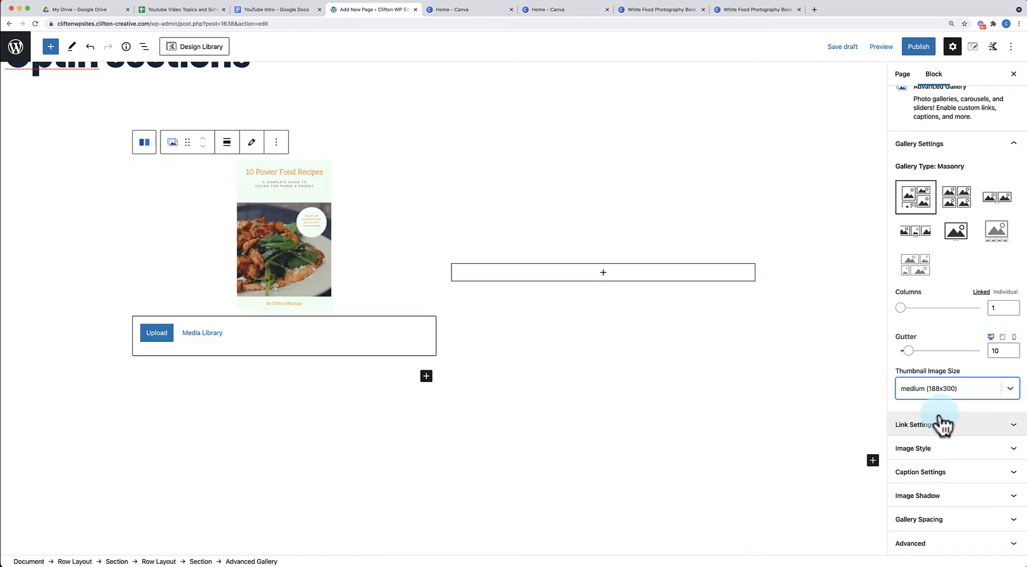
left_click(1008, 390)
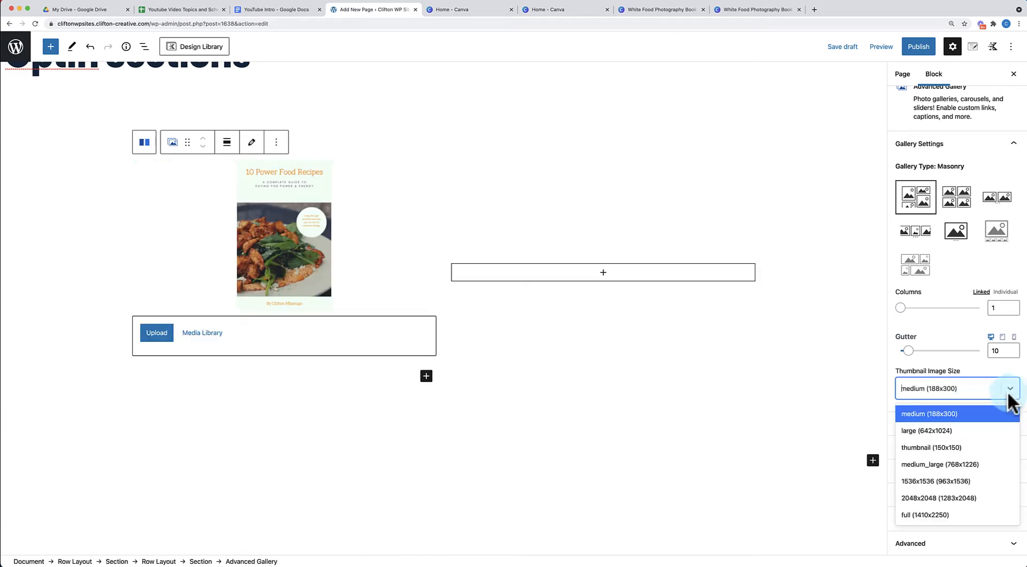
left_click(938, 430)
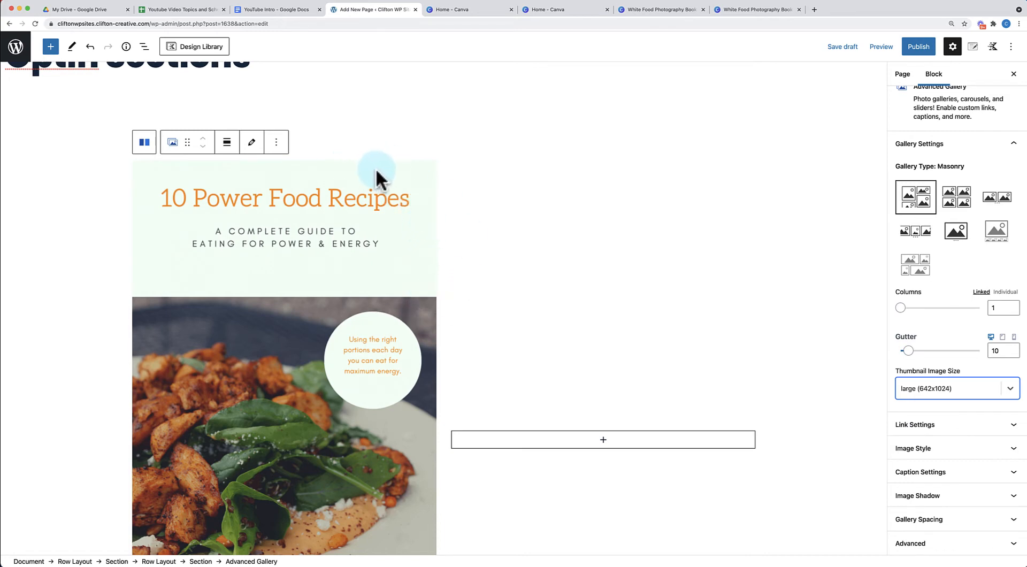
scroll(382, 222, "down", 5)
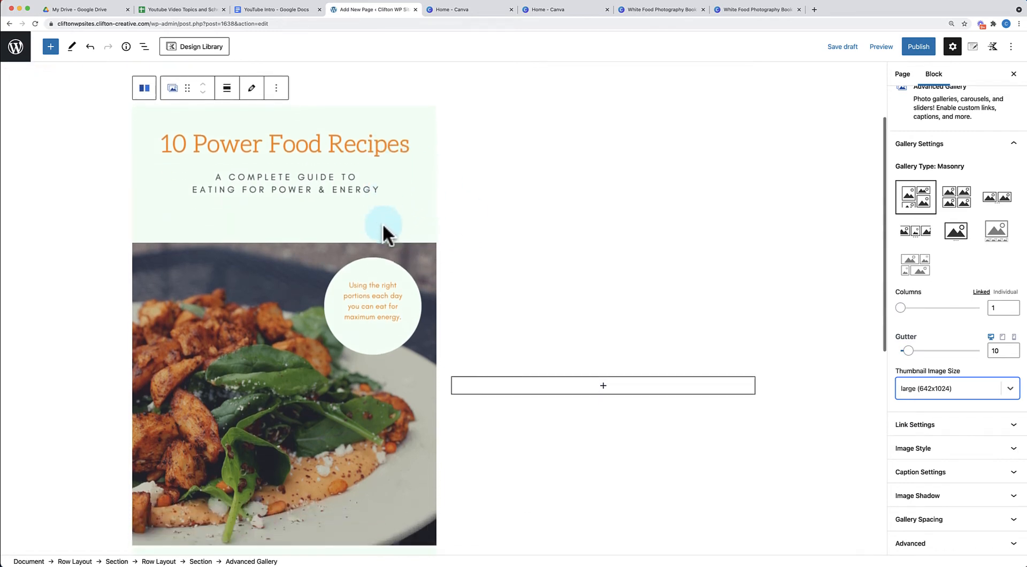
scroll(383, 223, "up", 5)
- Show the block list view and select the nested row's first section, which holds the Advanced Gallery
left_click(384, 229)
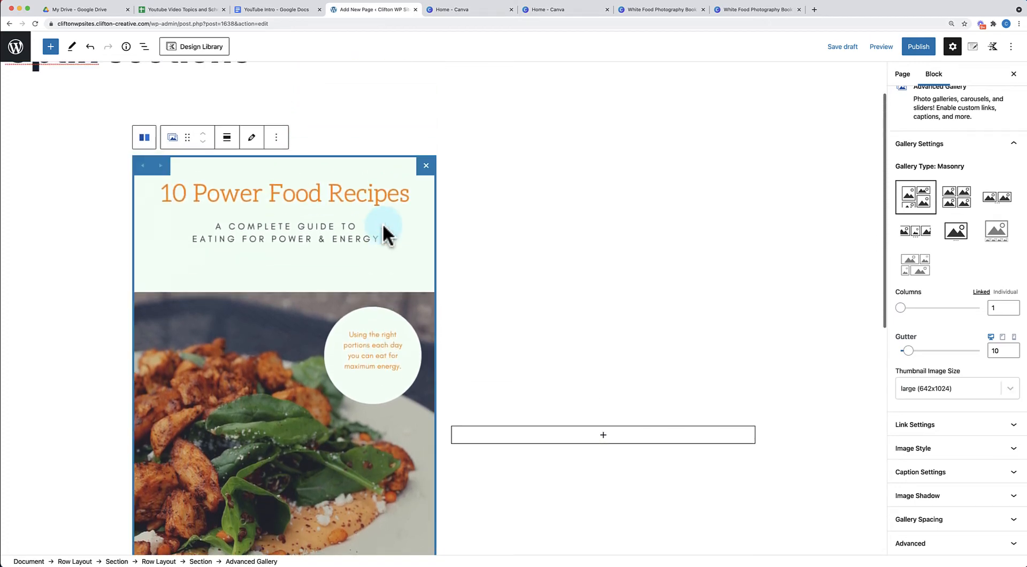
left_click(355, 151)
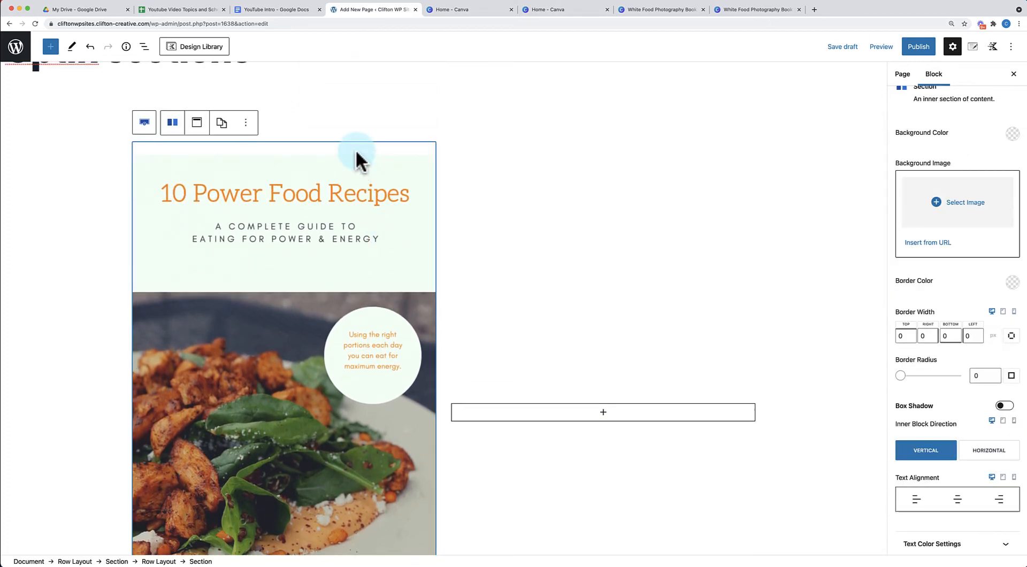
left_click(365, 140)
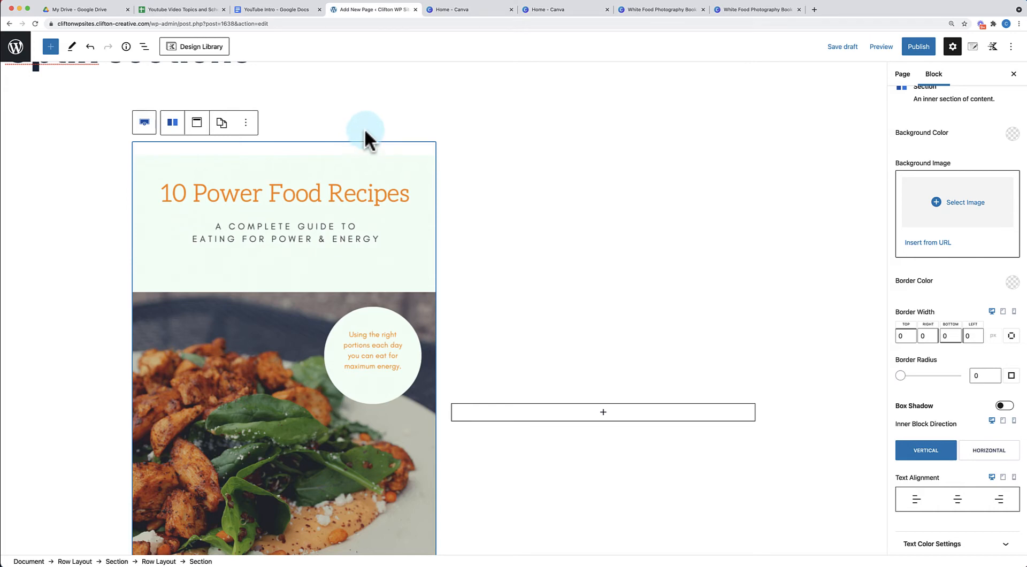
left_click(361, 152)
left_click(361, 136)
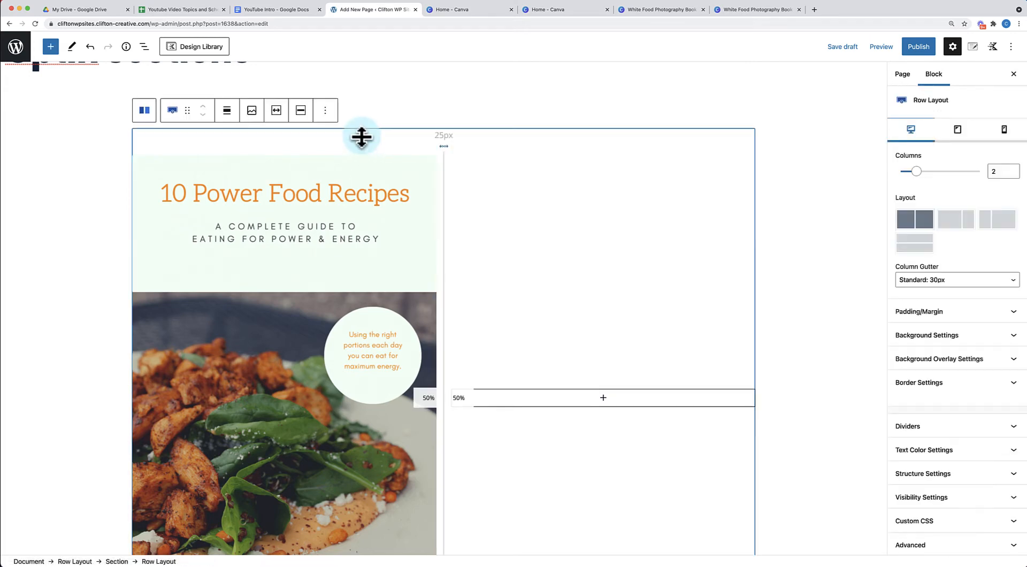
left_click(362, 153)
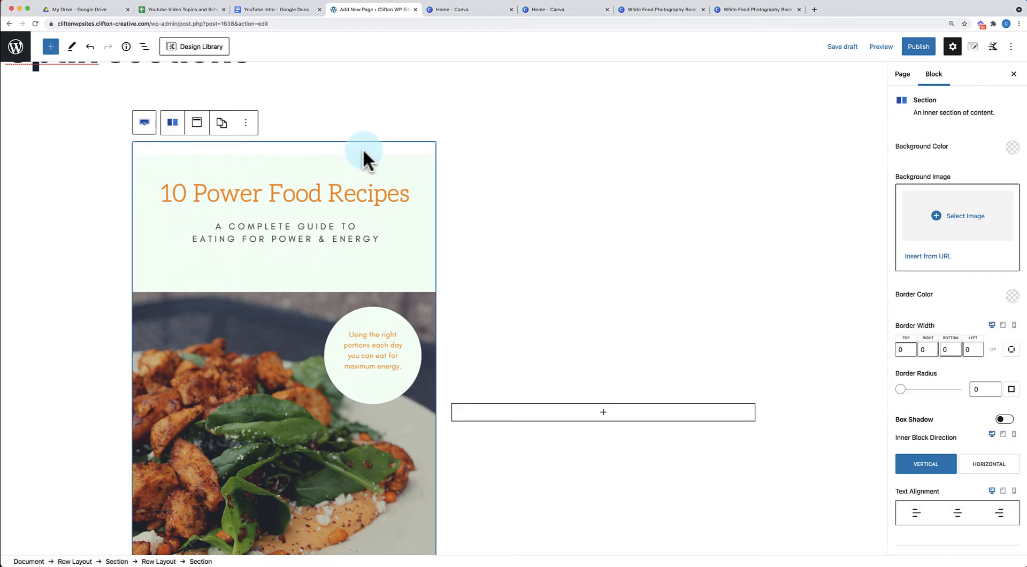
left_click(144, 48)
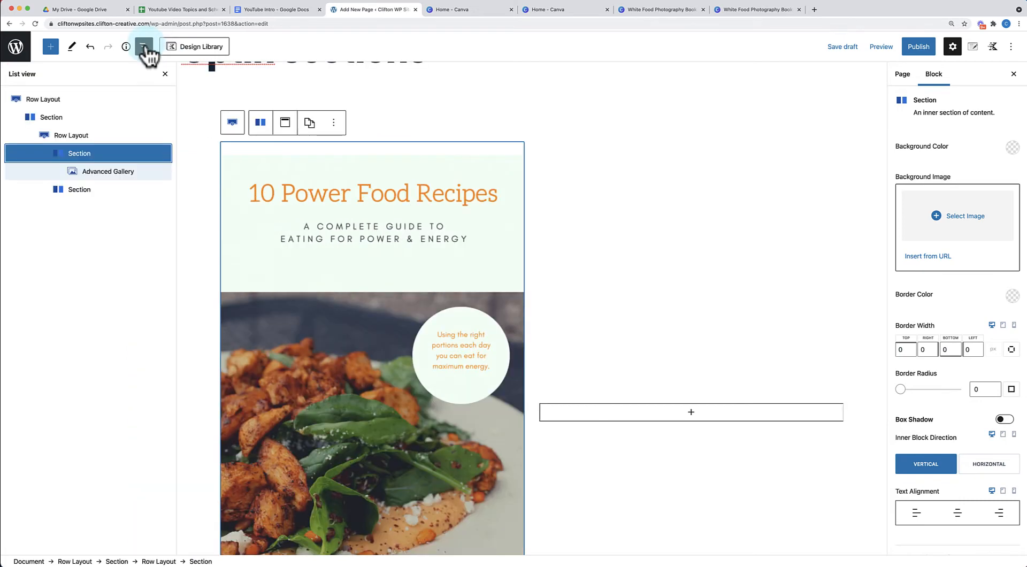
left_click(83, 134)
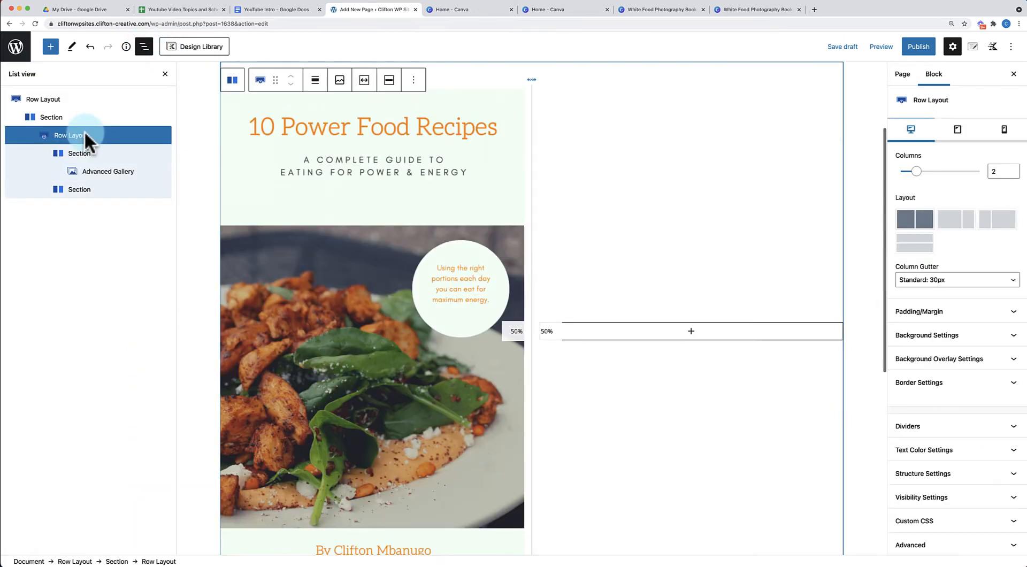
left_click(78, 155)
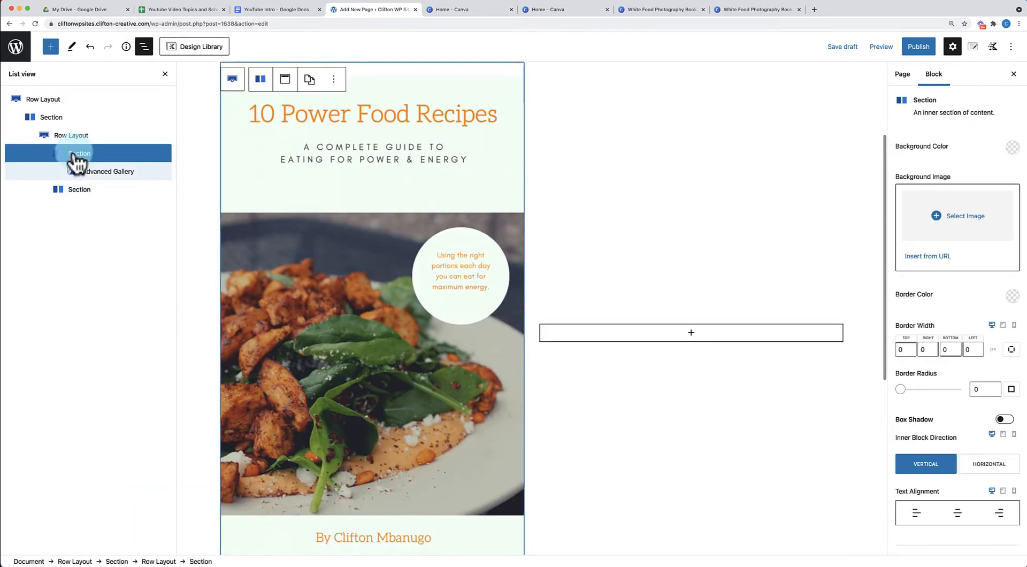
left_click(100, 176)
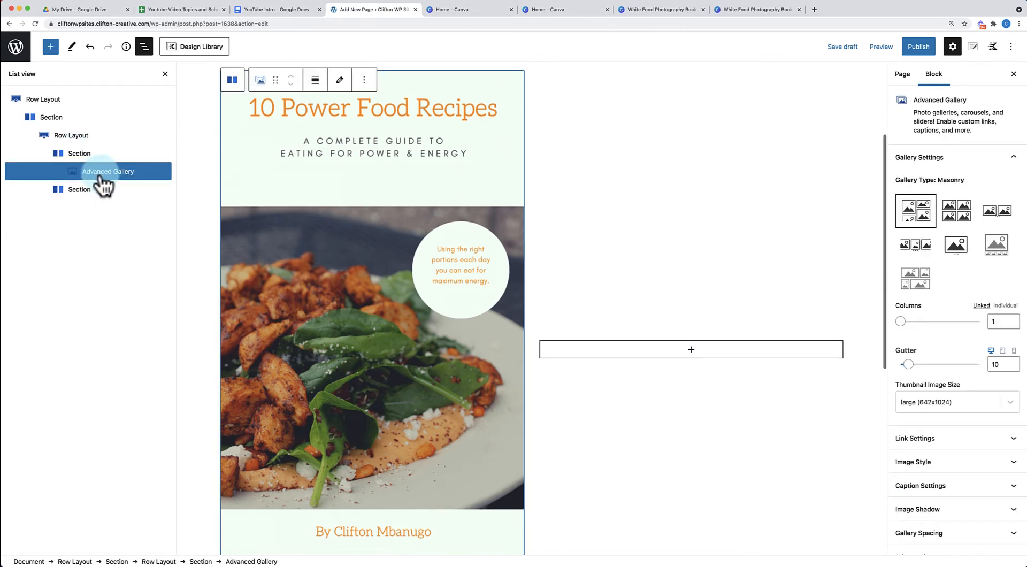
left_click(83, 158)
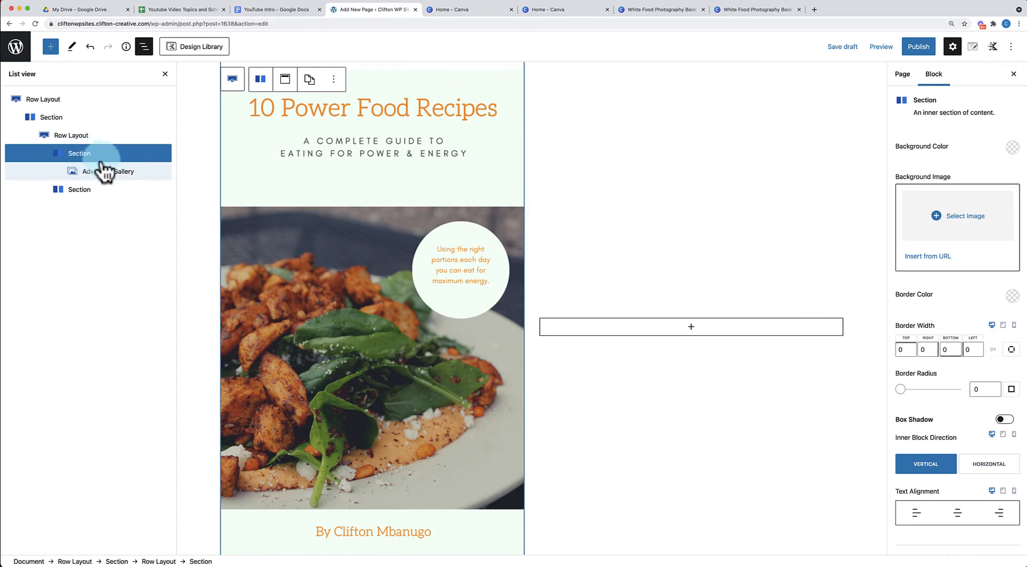
- Set the gallery section's padding to 40 px top, 80 px right, 40 px bottom and 80 px left
scroll(969, 396, "down", 4)
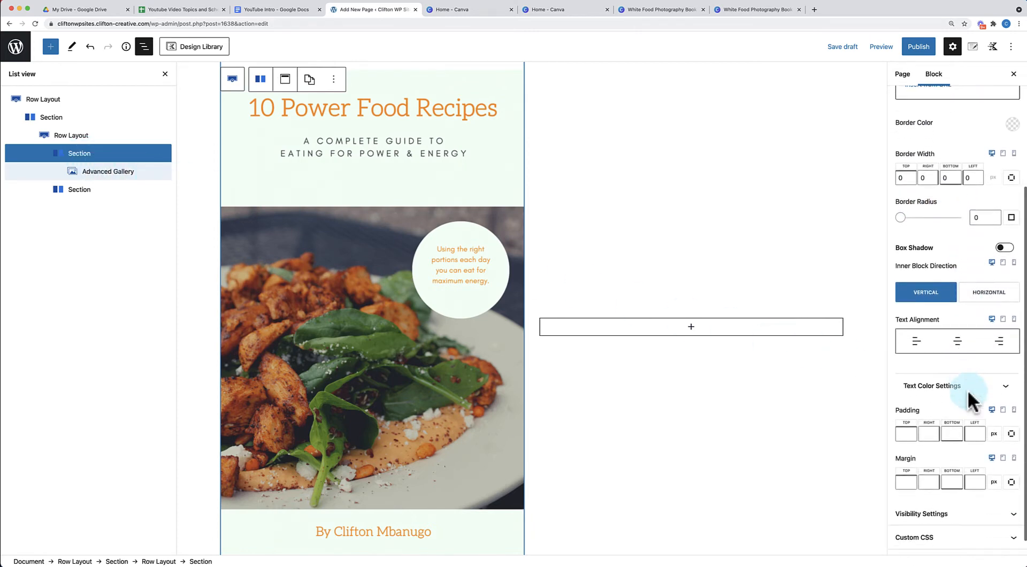
scroll(968, 391, "down", 1)
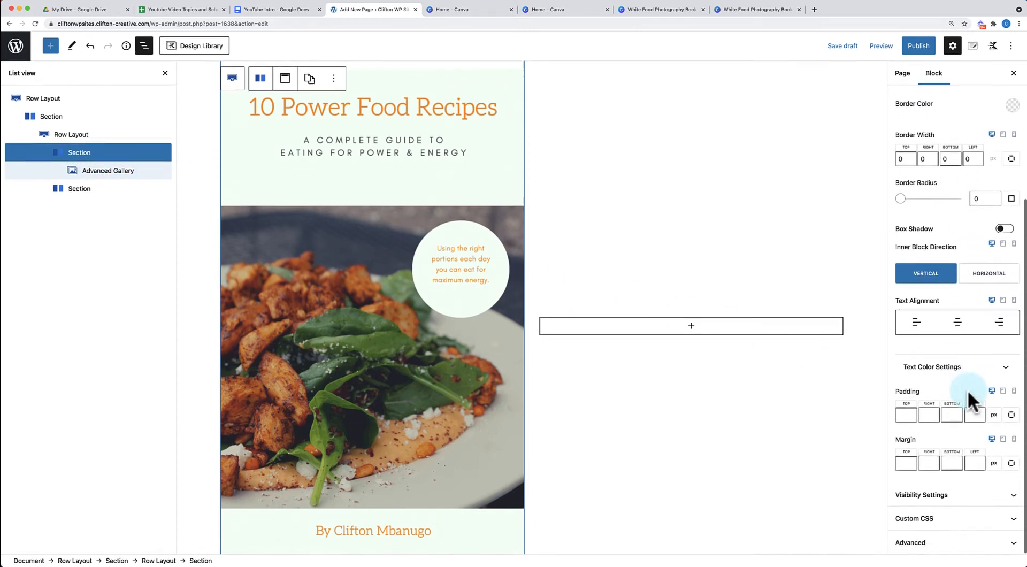
left_click(906, 416)
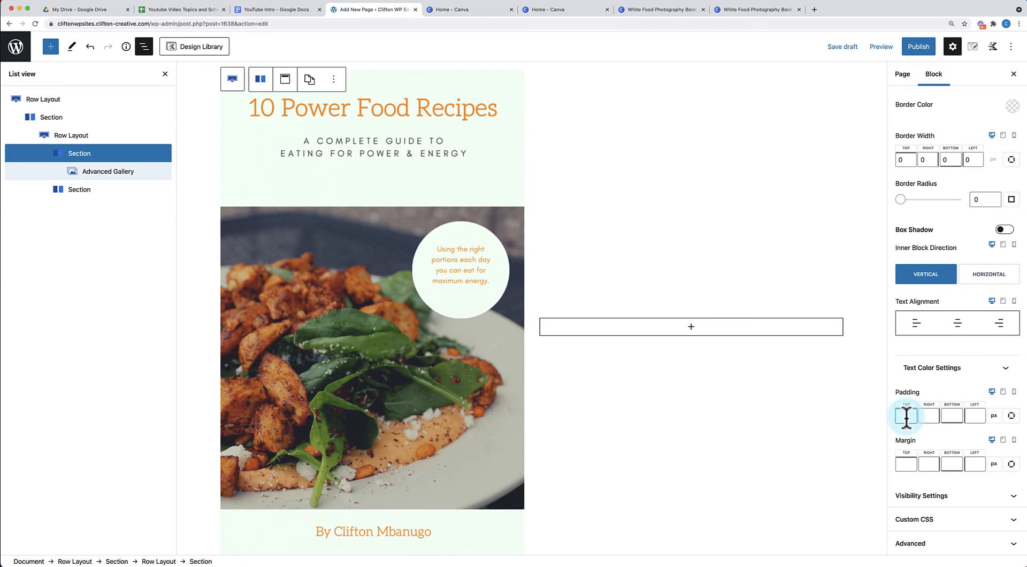
type("40")
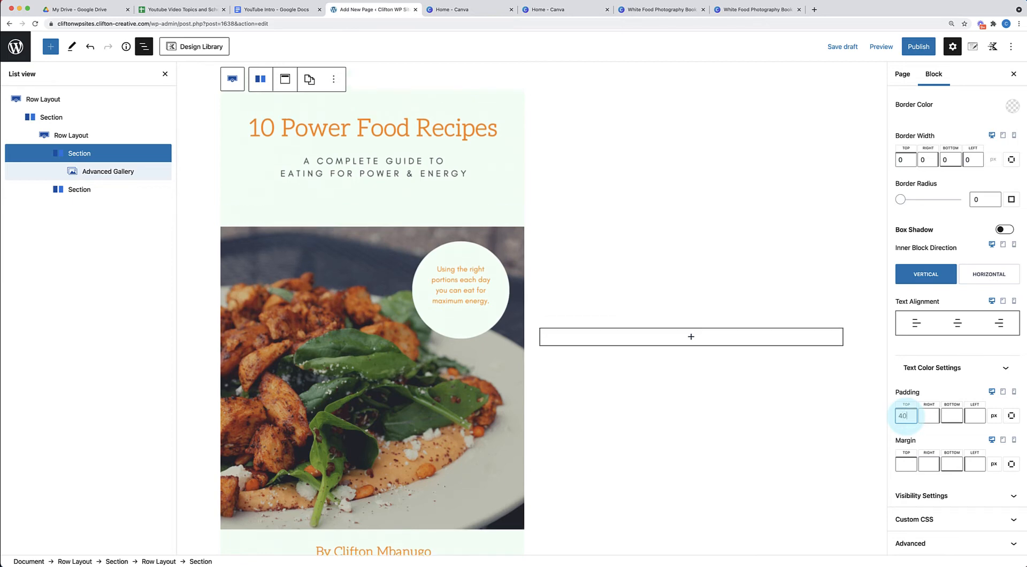
left_click(929, 415)
type("40")
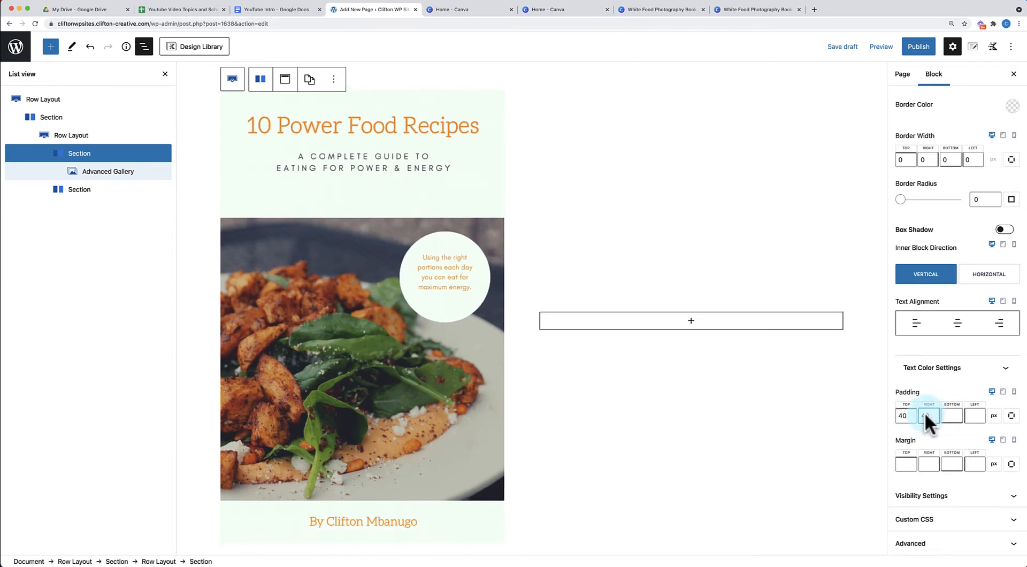
left_click_drag(926, 416, 915, 415)
type("800")
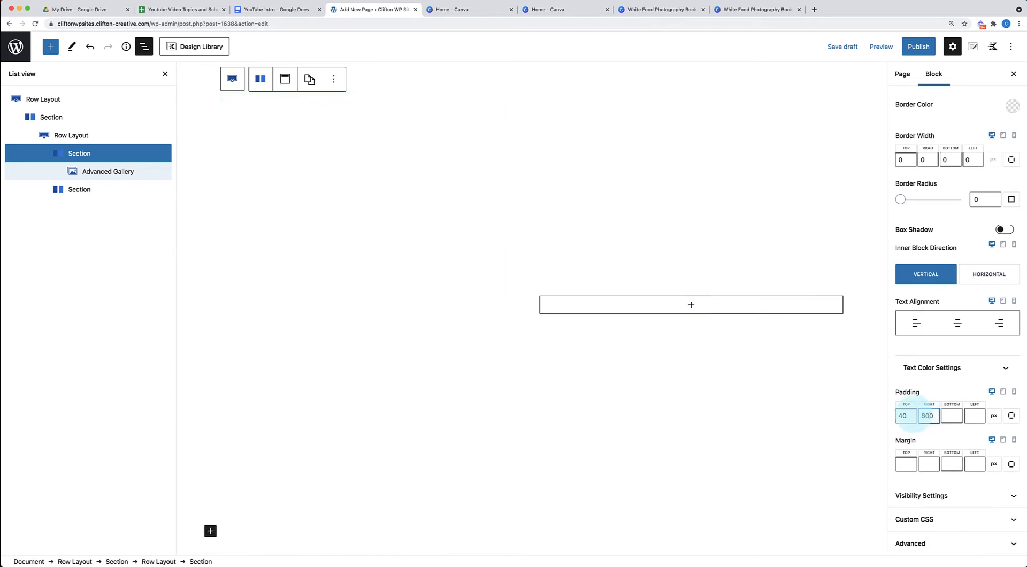
key("BackSpace")
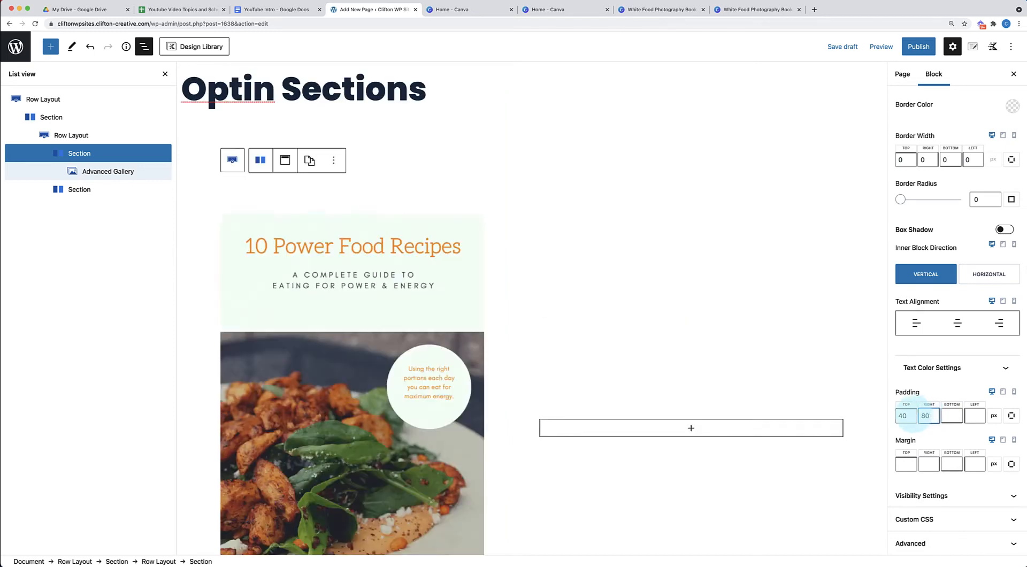
left_click(951, 415)
type("40")
left_click(974, 416)
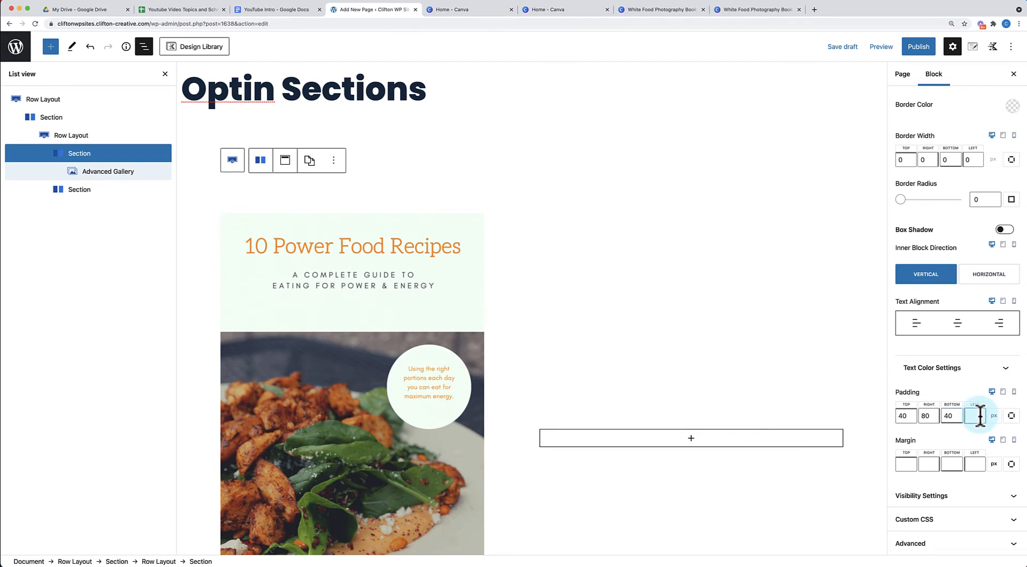
type("80")
- Add an Advanced Heading block to the empty second section of the nested row
scroll(577, 364, "down", 3)
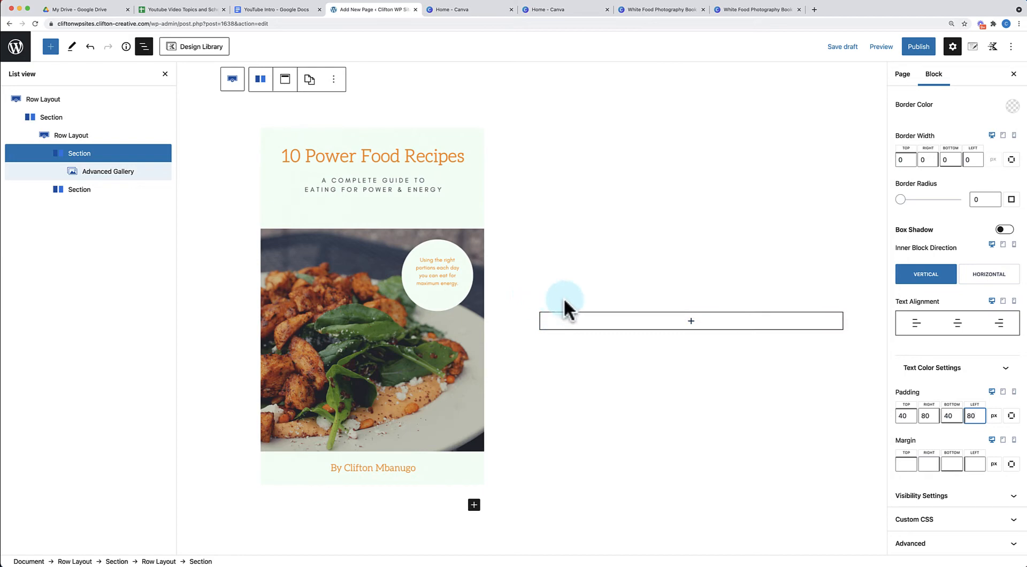
left_click(692, 321)
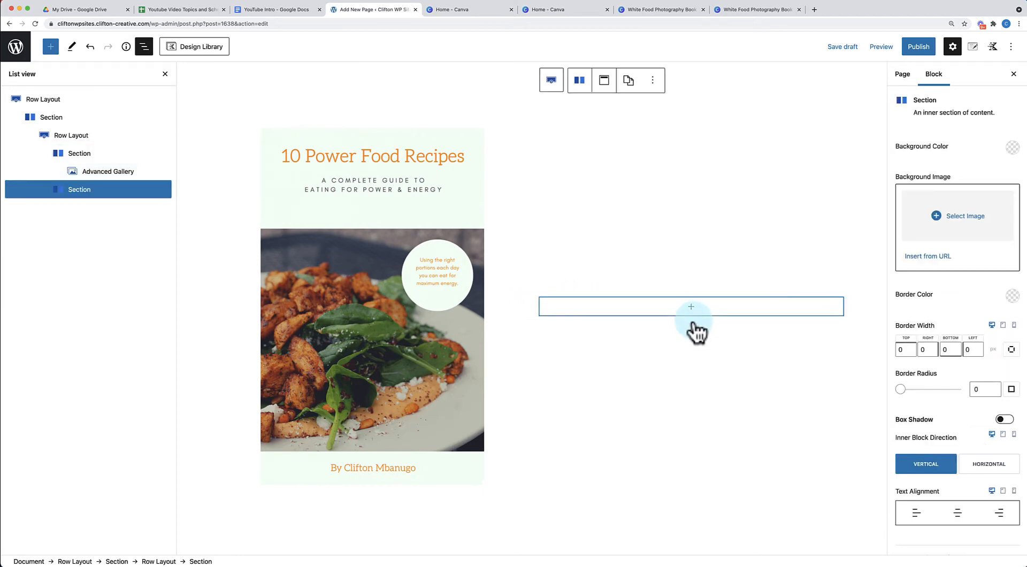
left_click(692, 314)
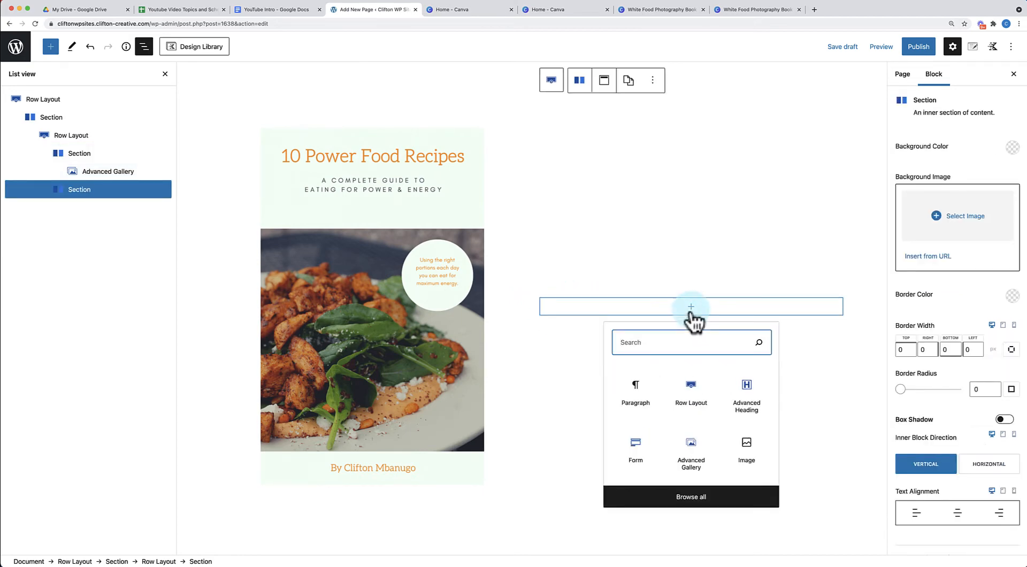
left_click(747, 399)
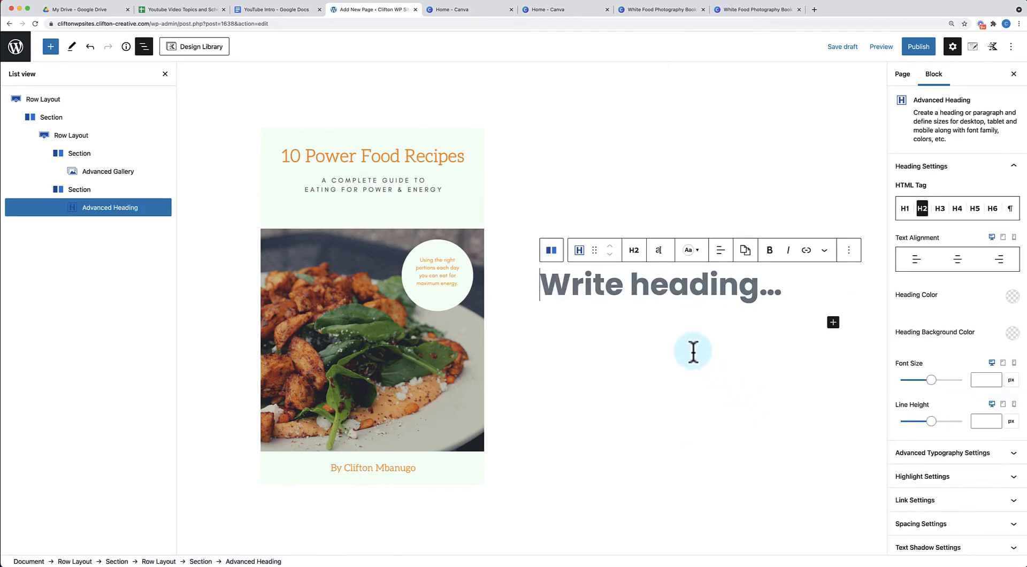
- Write "Ultimate Power Food Recipes Checklist" as the heading text beside the book cover
type("Ultim")
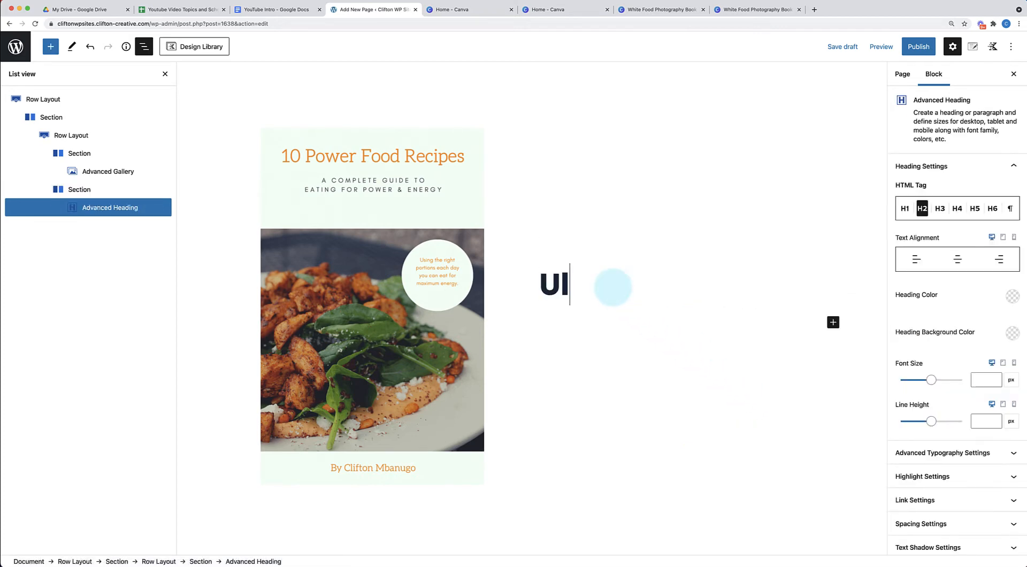
key("BackSpace")
key("BackSpace")
key("BackSpace")
type("y")
type("ima")
key("BackSpace")
key("BackSpace")
key("BackSpace")
key("BackSpace")
key("BackSpace")
type("ltimate Food ")
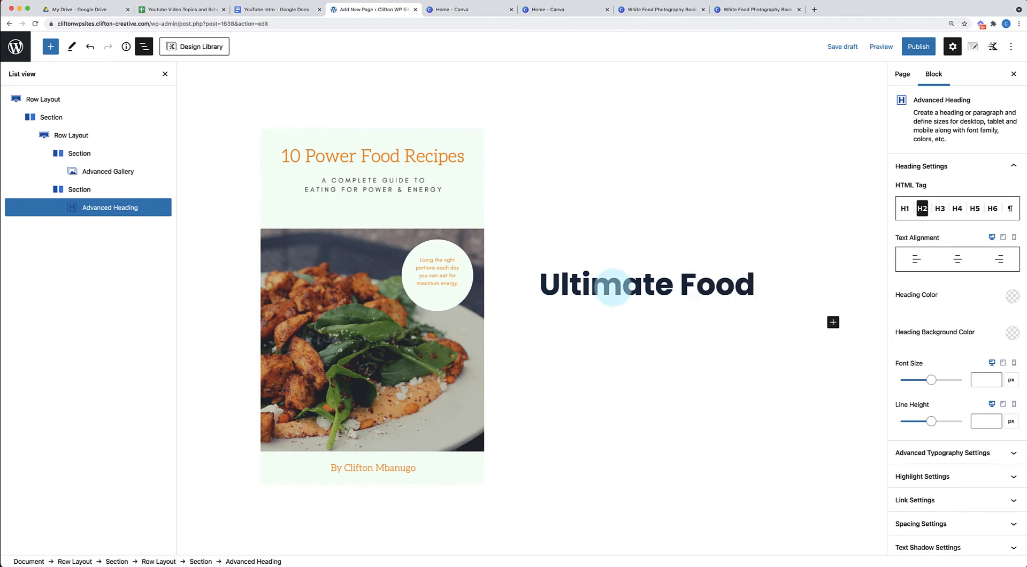
type("Reco")
key("BackSpace")
key("BackSpace")
key("BackSpace")
key("BackSpace")
key("BackSpace")
key("BackSpace")
key("BackSpace")
key("BackSpace")
key("BackSpace")
type("Powe")
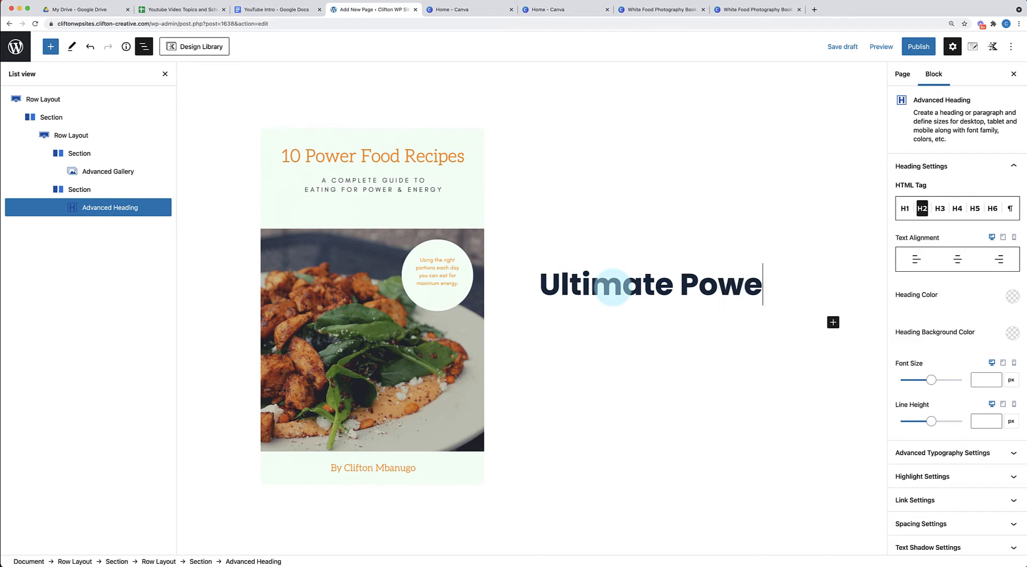
type("r Food Re")
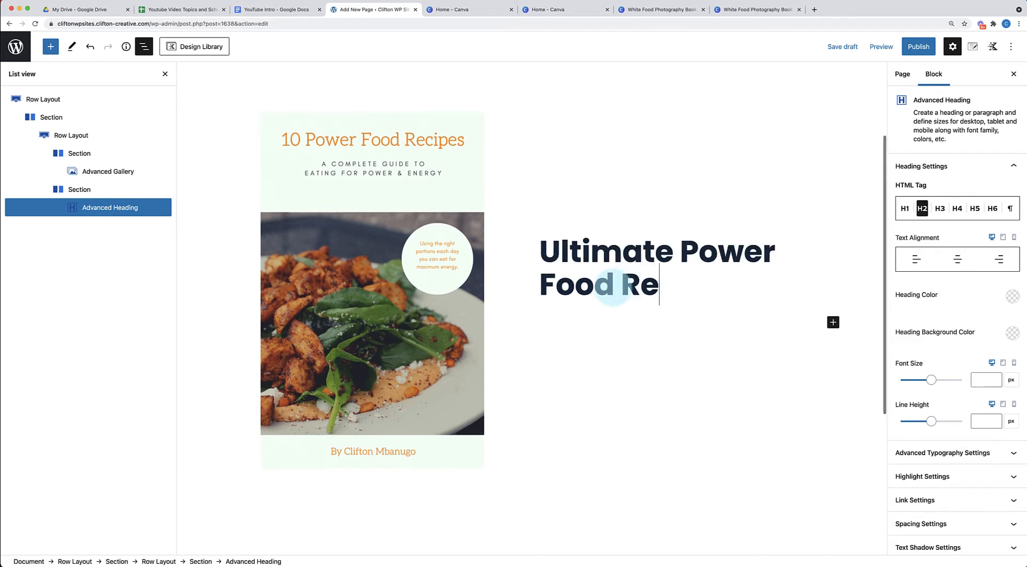
type("cipe")
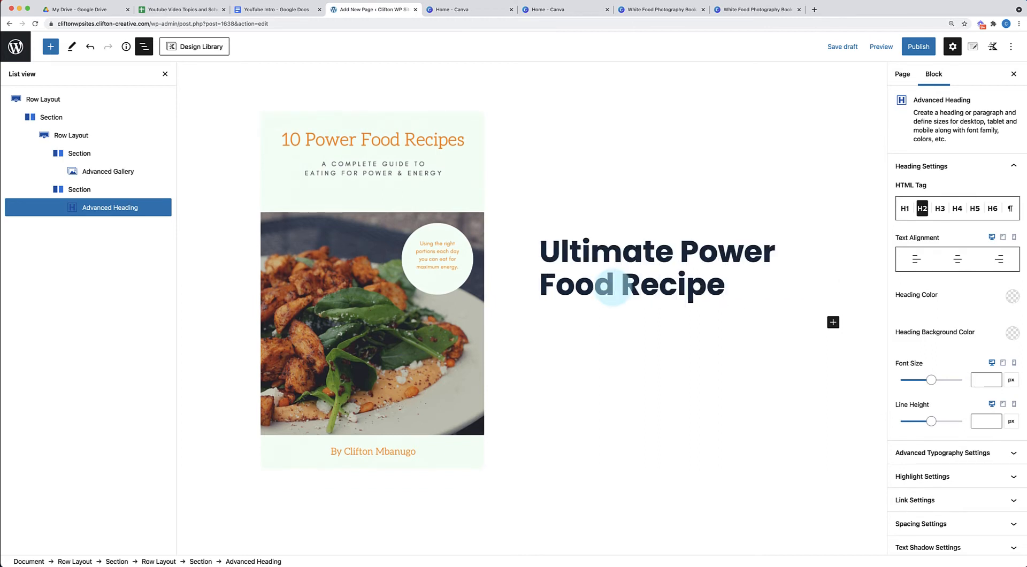
type("s Checklis")
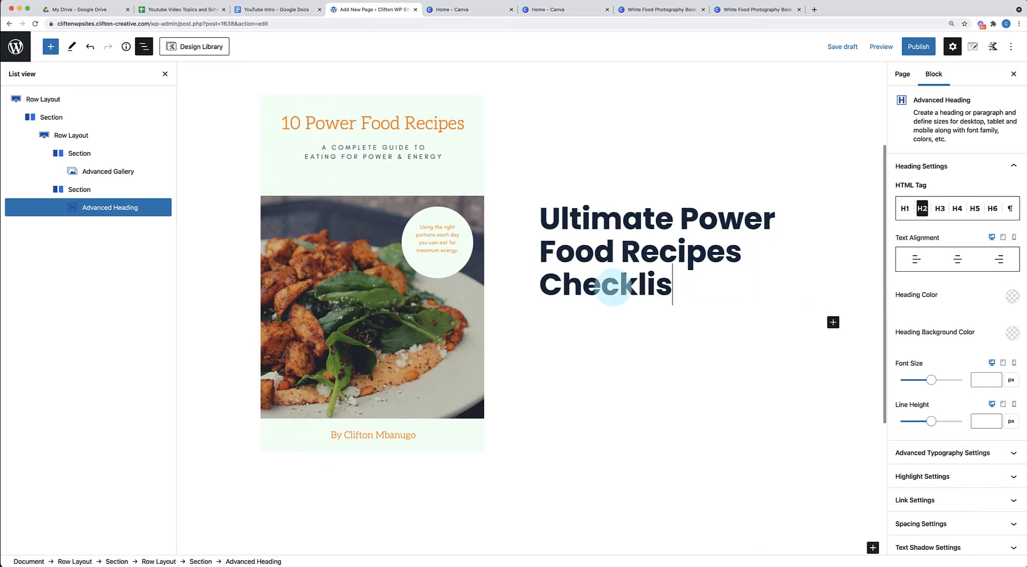
type("t")
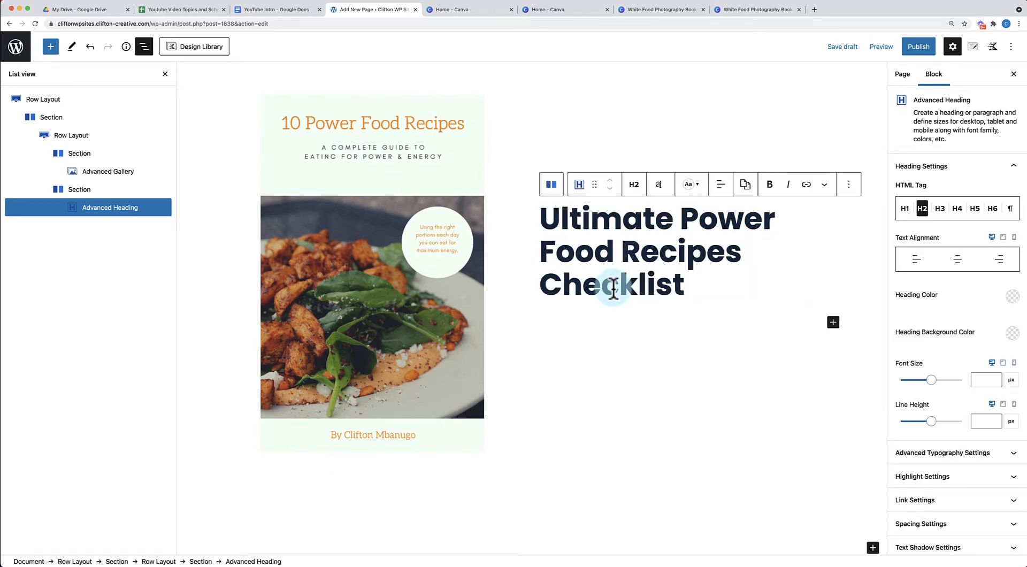
- Delete the word "Checklist" from the end of the heading
left_click_drag(684, 284, 545, 284)
key("BackSpace")
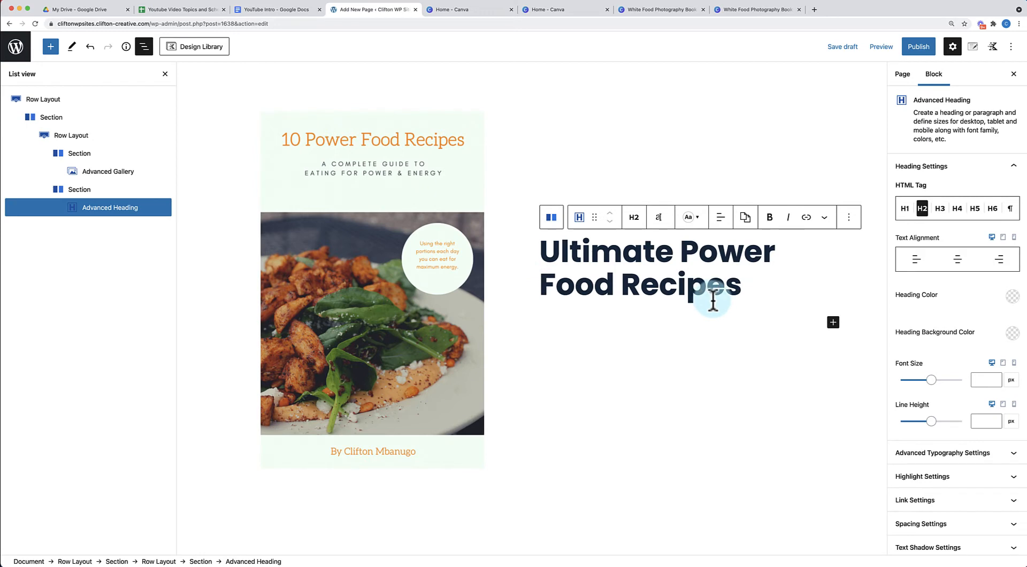
key("BackSpace")
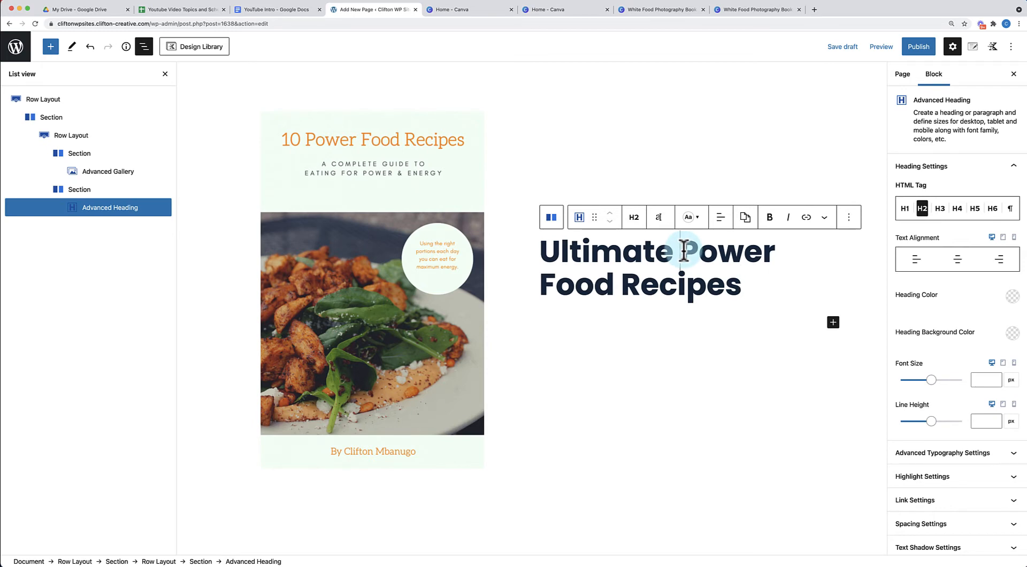
- Apply the Highlight format to the words "Power Food" in the heading
left_click_drag(683, 250, 619, 279)
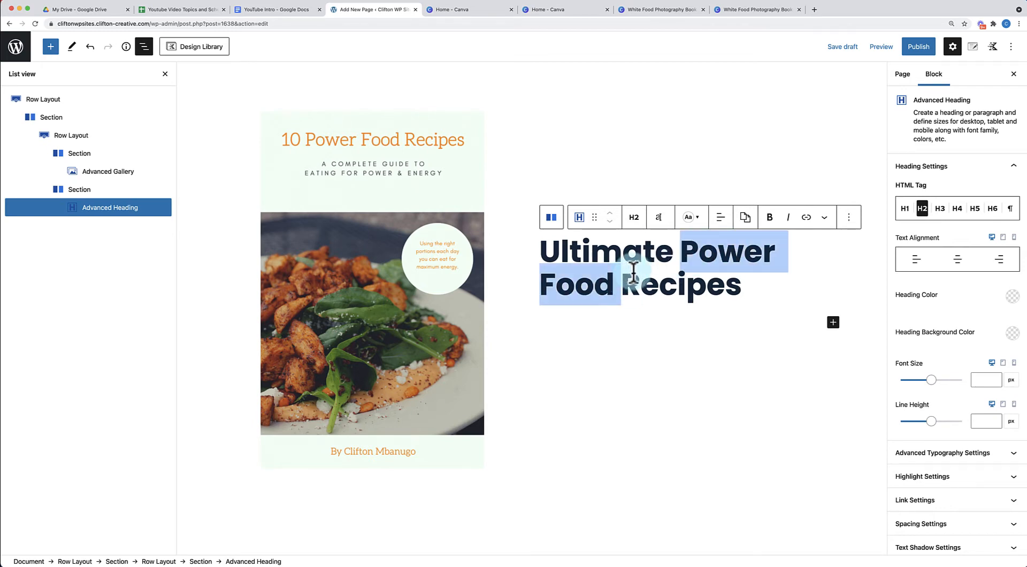
left_click(715, 259)
left_click_drag(680, 251, 614, 283)
left_click(825, 219)
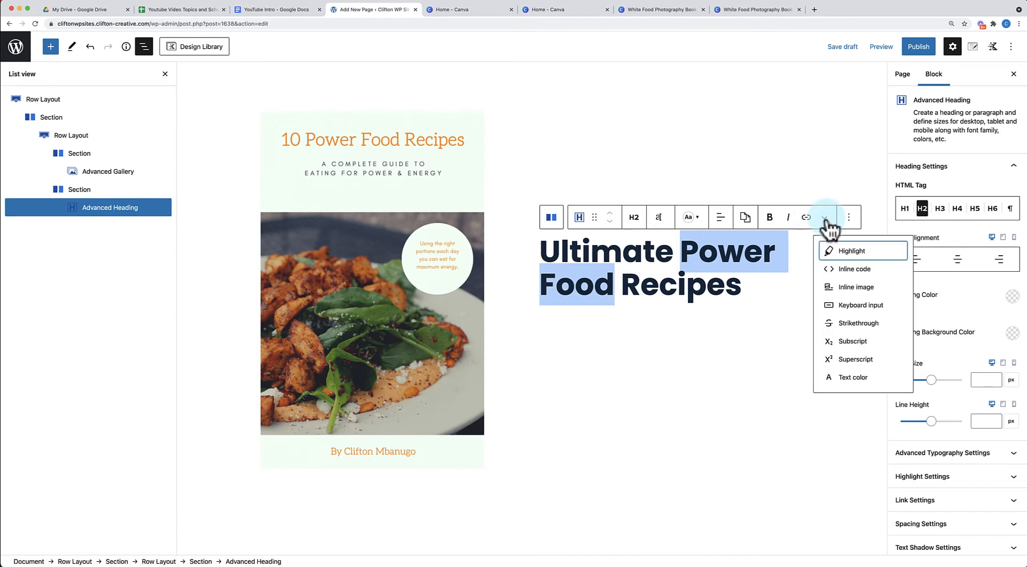
left_click(844, 263)
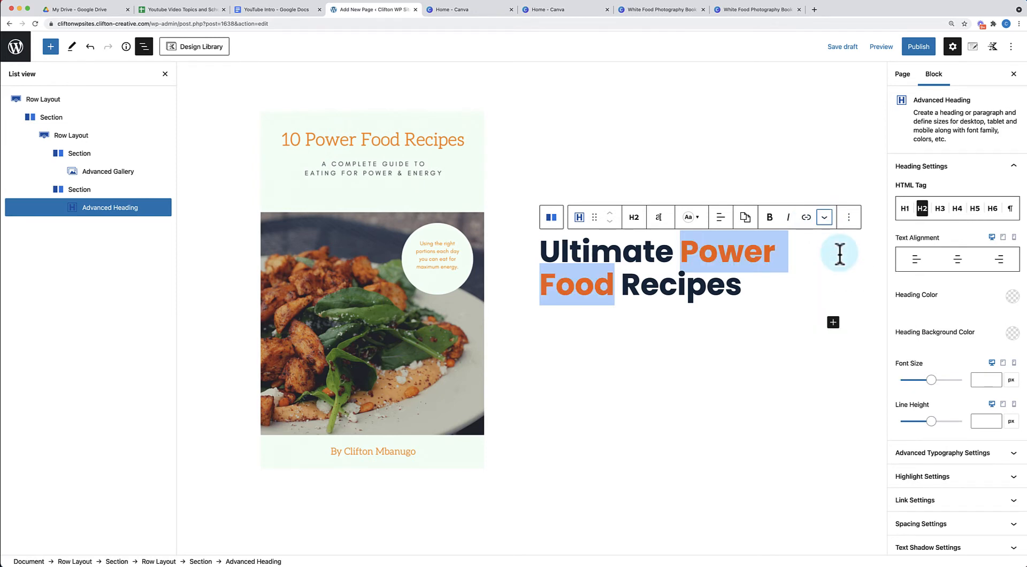
- Examine the highlight colour in the heading's Highlight Settings
left_click(668, 304)
left_click(715, 262)
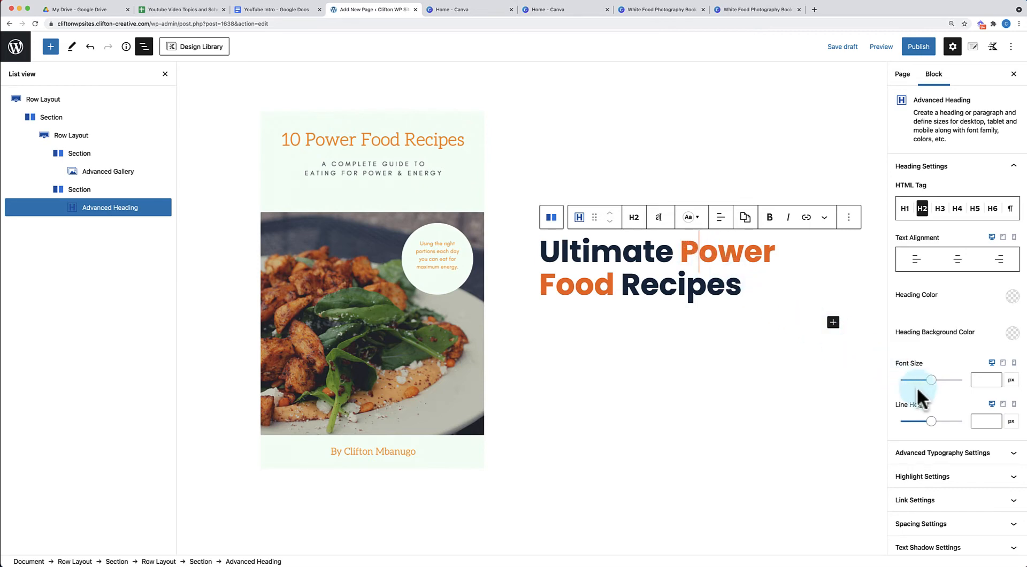
scroll(925, 396, "down", 1)
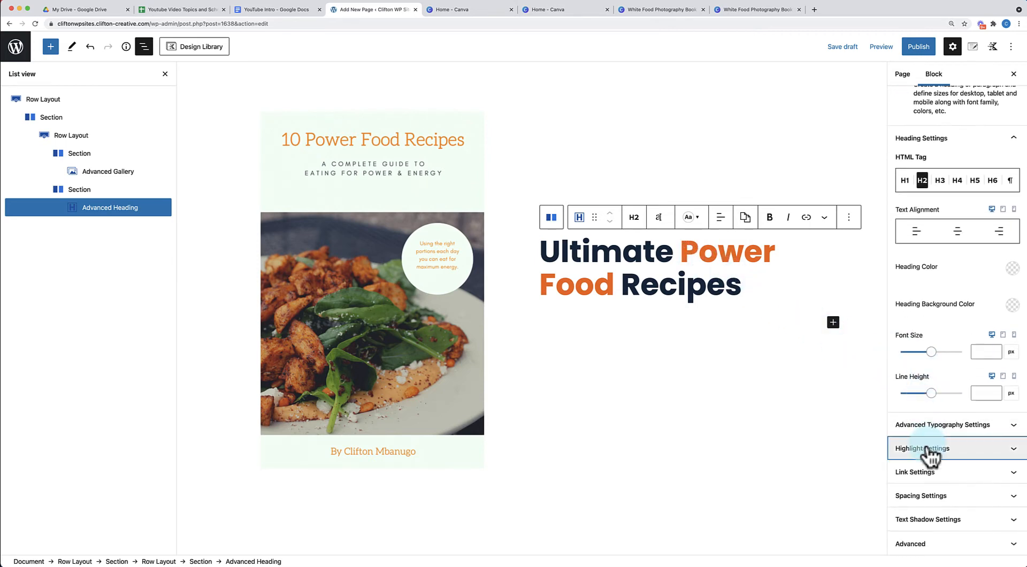
left_click(923, 451)
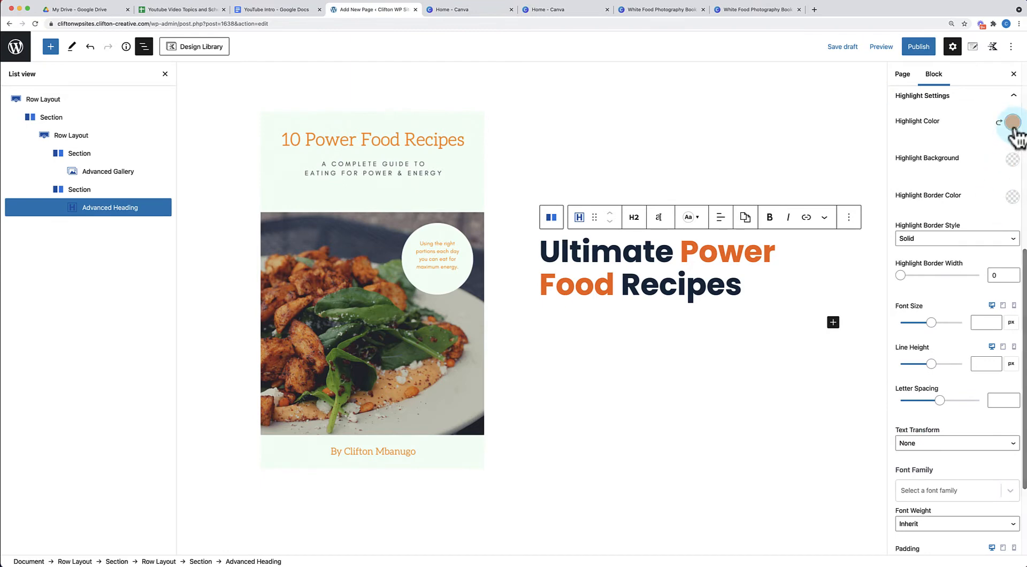
left_click(1013, 122)
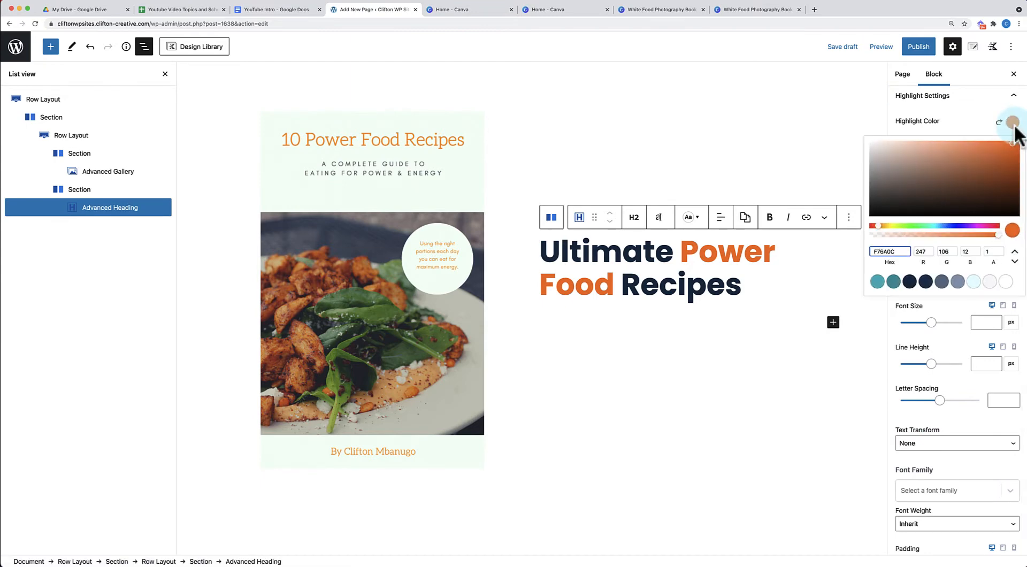
left_click(544, 333)
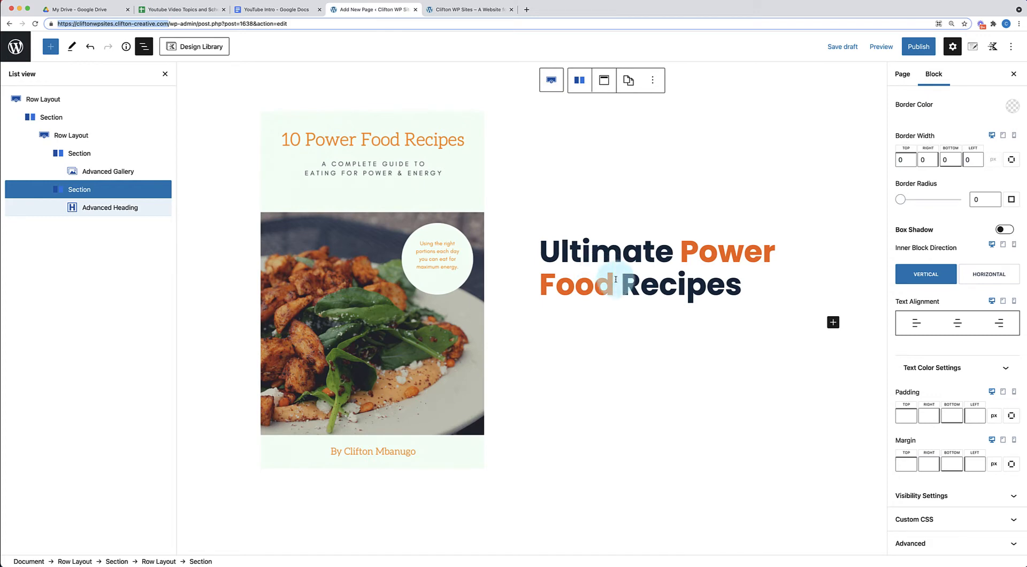
- Append the word "Guide" to the end of the "Ultimate Power Food Recipes" heading
left_click(738, 289)
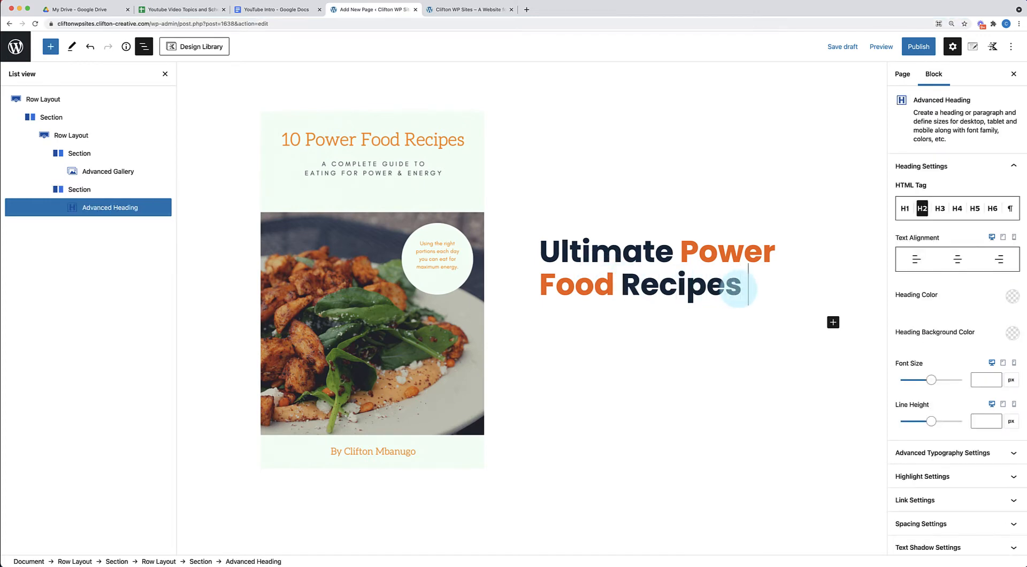
type("G")
type("uide")
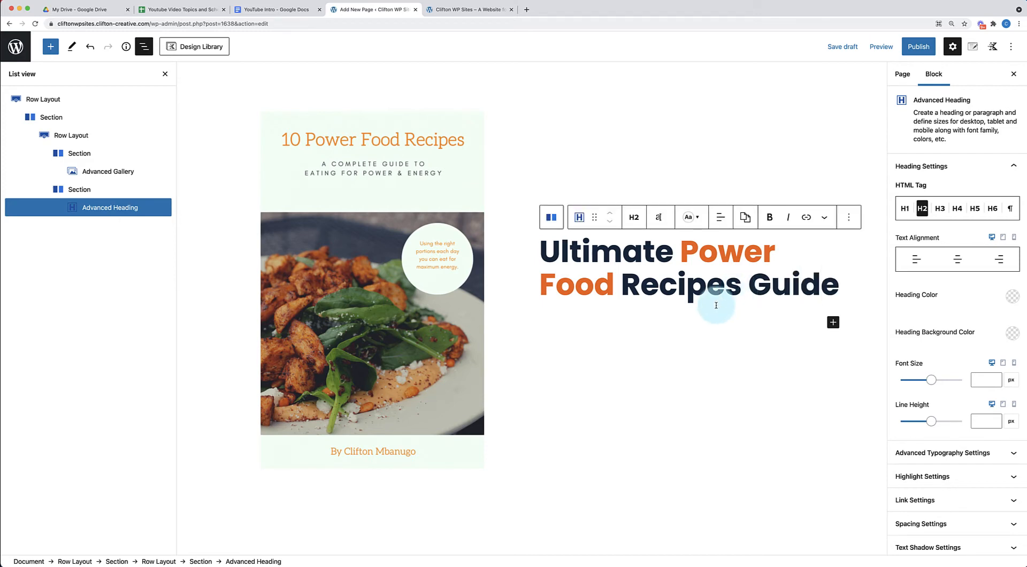
- Add a second Advanced Heading block below the heading and change its level from heading to Paragraph
left_click(832, 323)
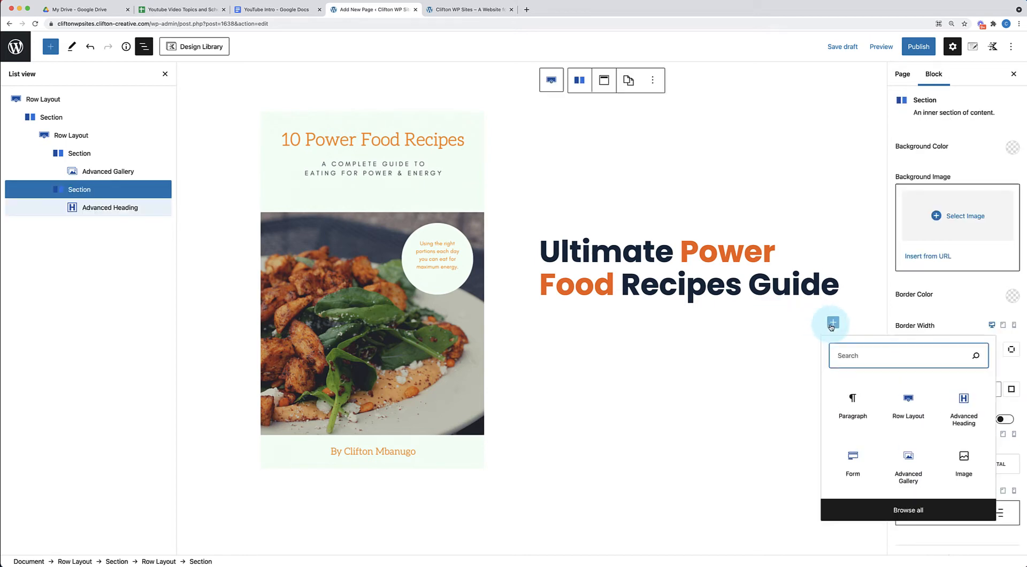
left_click(963, 412)
left_click(711, 316)
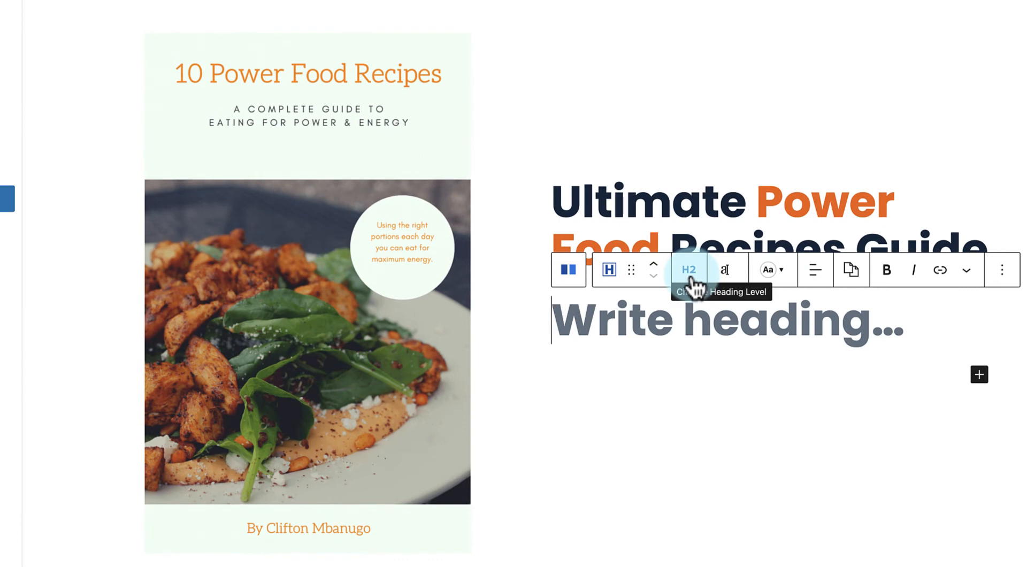
left_click(688, 273)
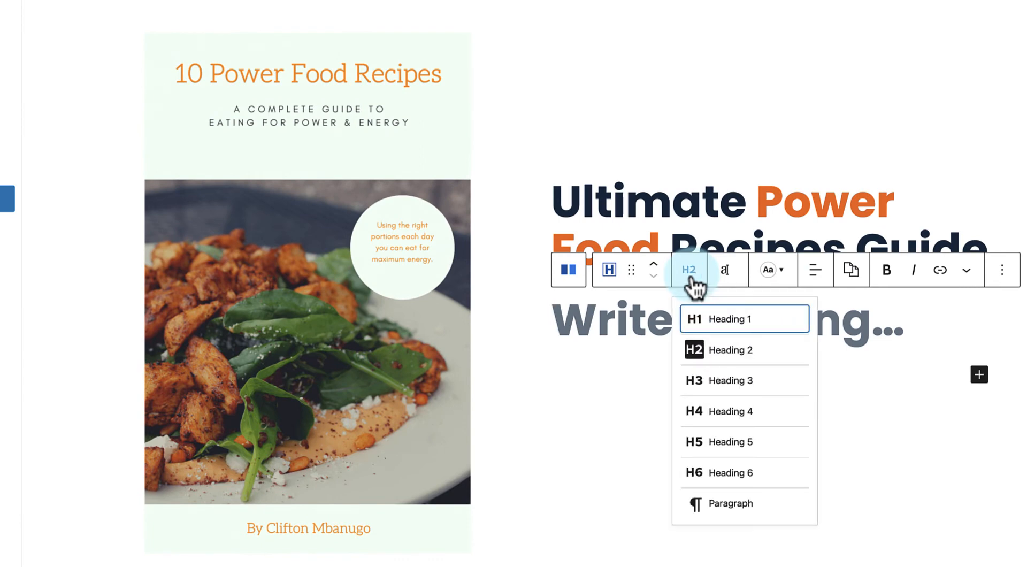
left_click(700, 509)
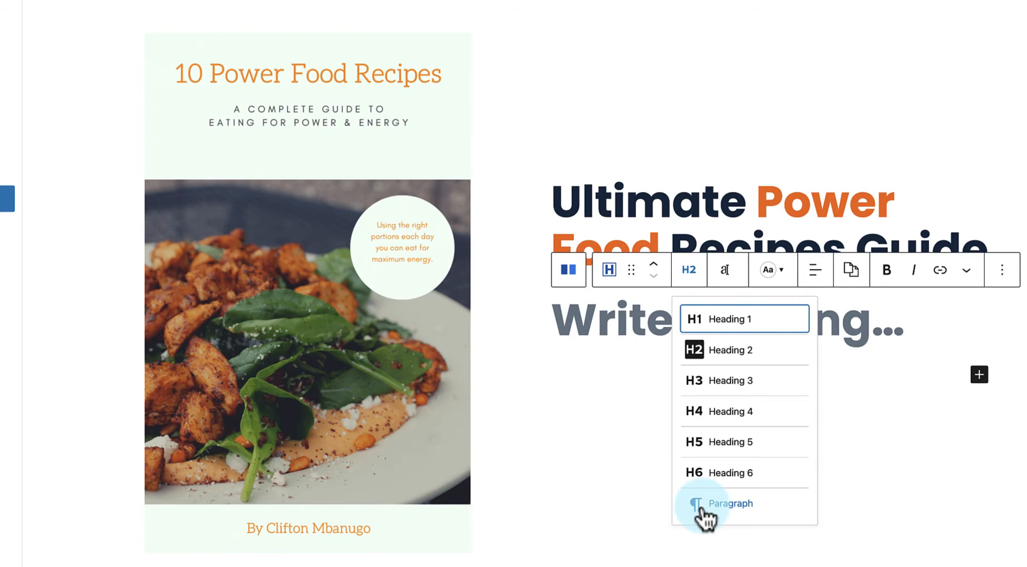
- Make the new block a Paragraph reading "Learn the 10 power food recipes that will give you maximum energy, optimum health and great vitality everyday!"
left_click(700, 505)
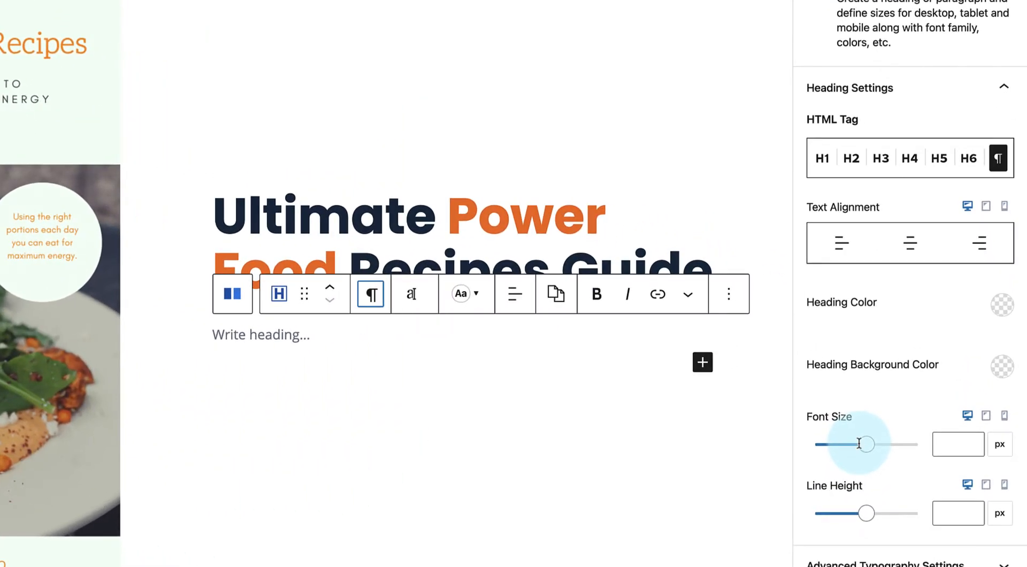
left_click(270, 335)
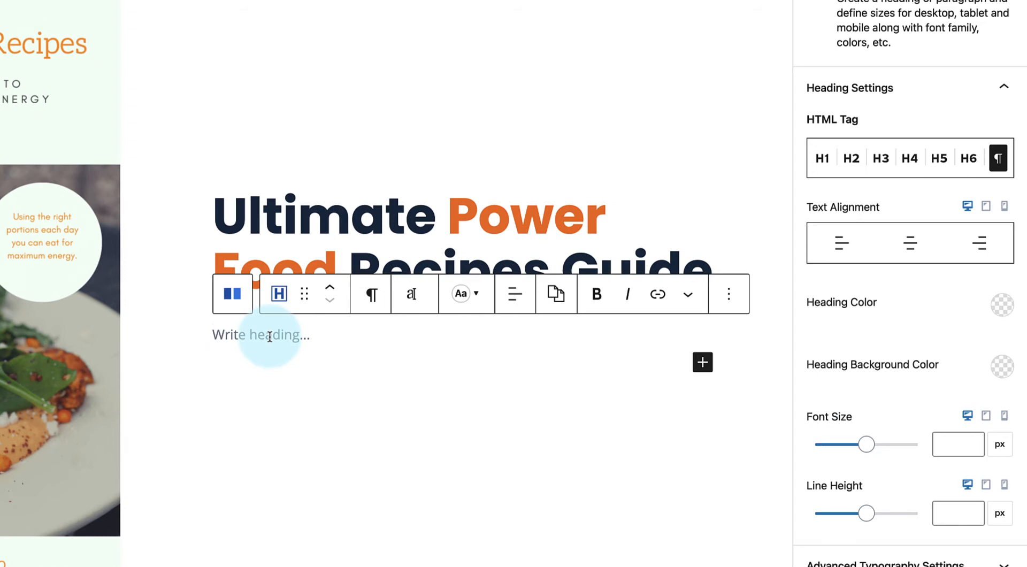
type("Learn the 10 power food recipes that will give you maximum energy, optimum health and great vitality everyday!")
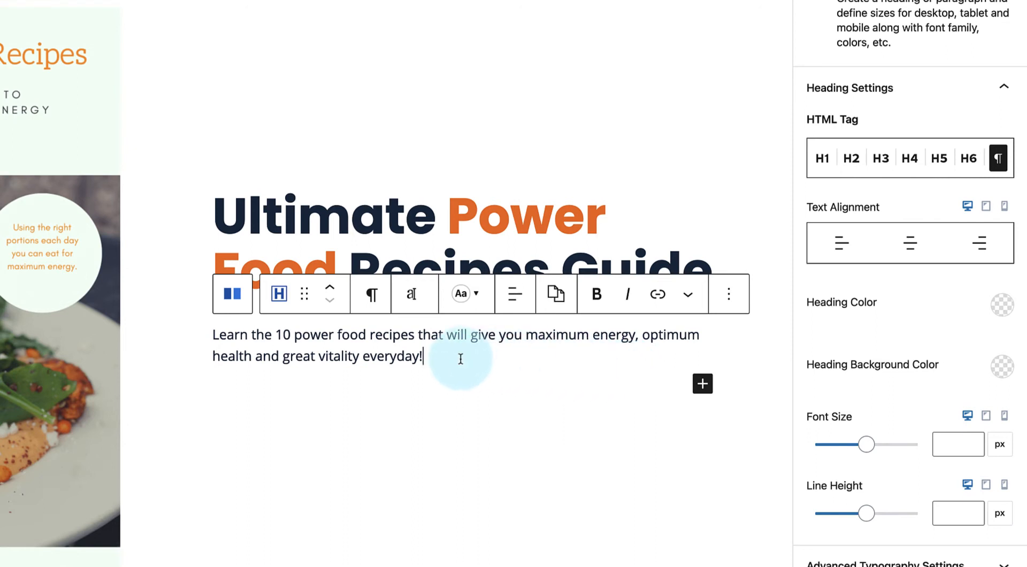
left_click(506, 202)
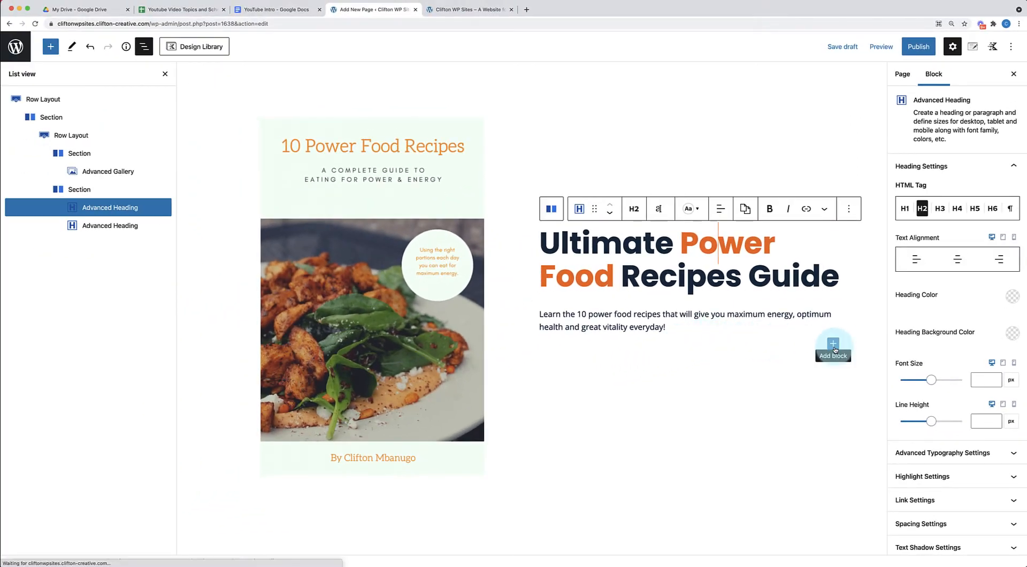
- Insert a Form block directly below the paragraph text beside the book cover
left_click(693, 332)
left_click(673, 326)
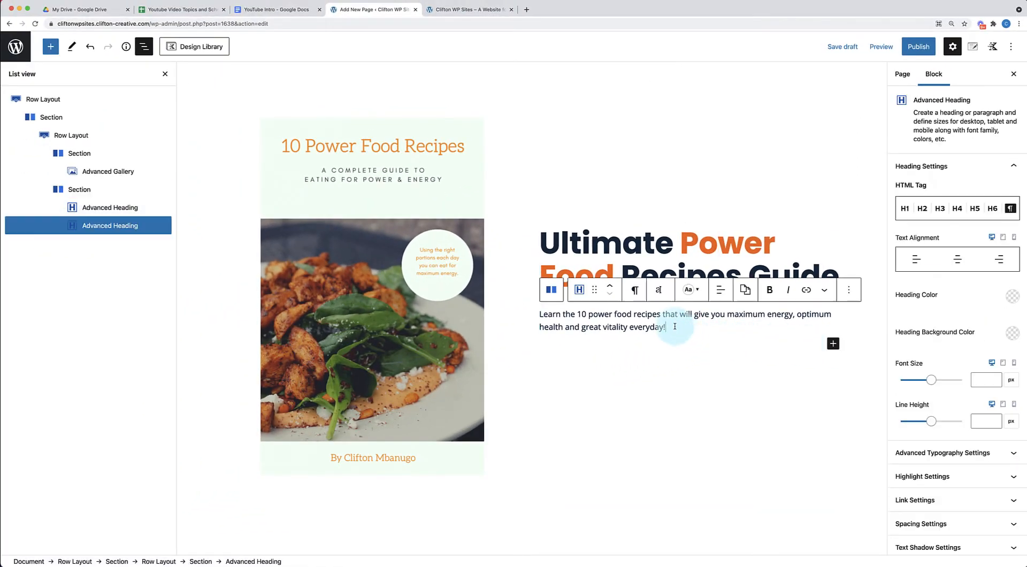
key("Return")
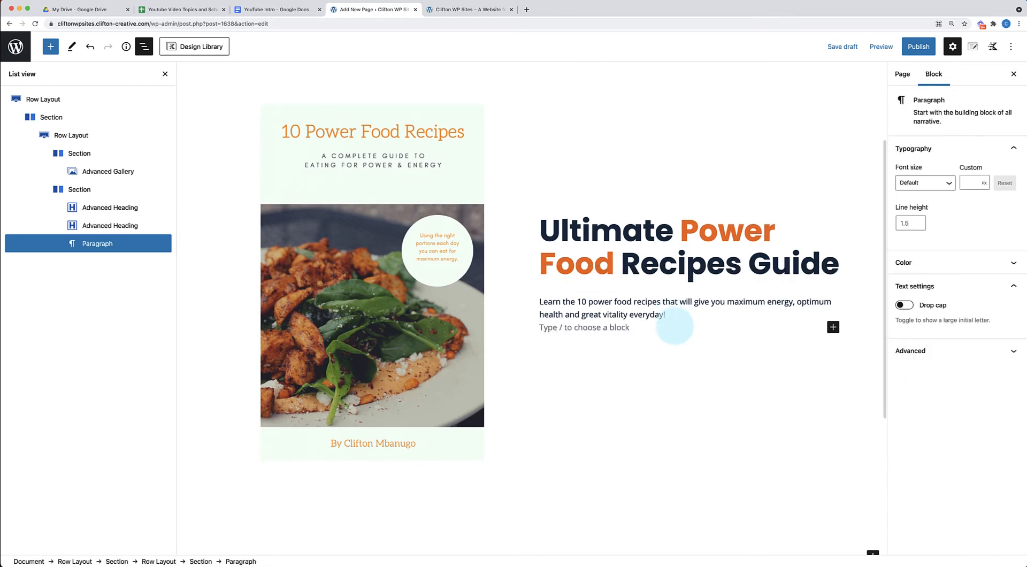
type("/")
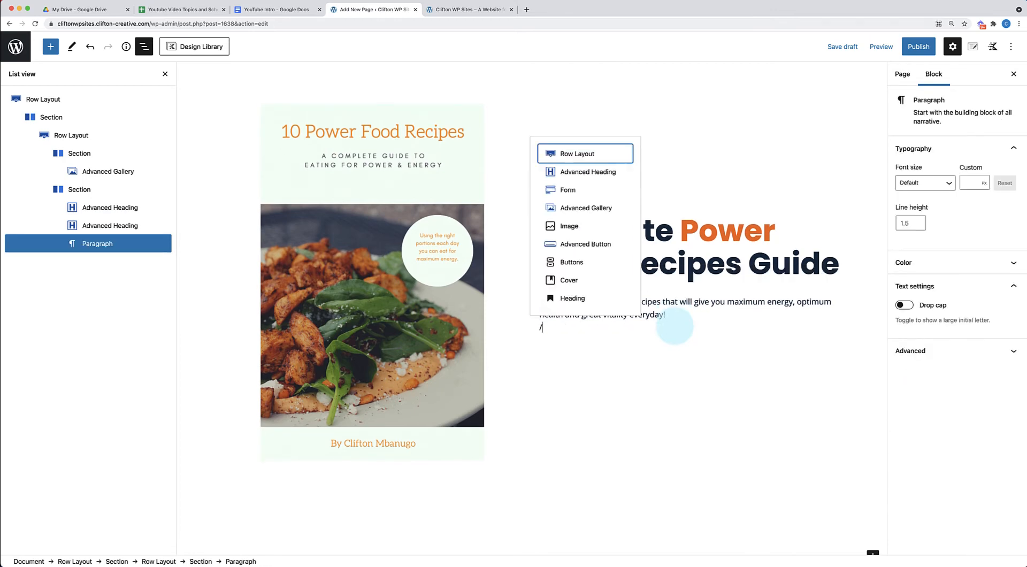
type("f")
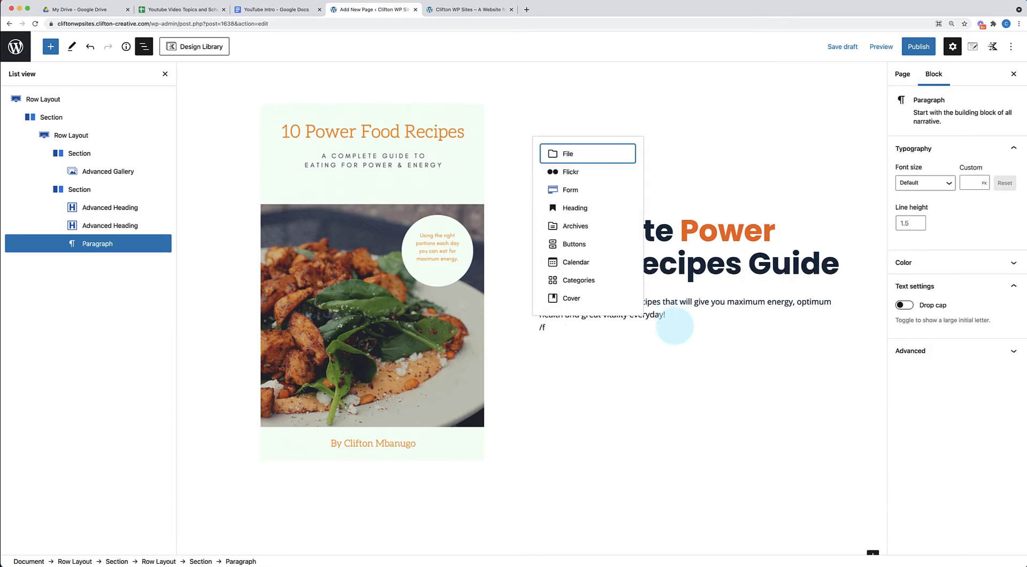
type("o")
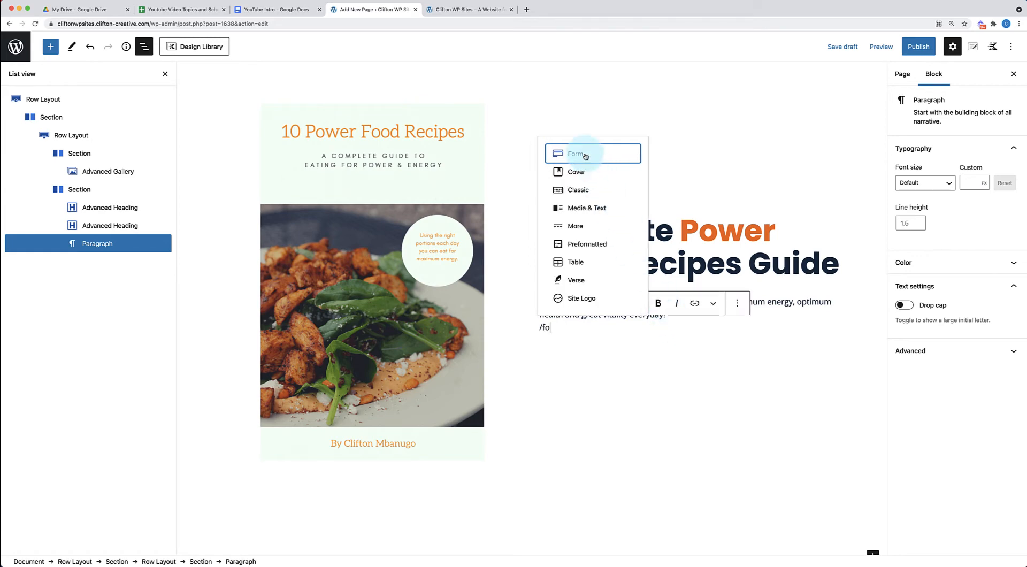
left_click(586, 157)
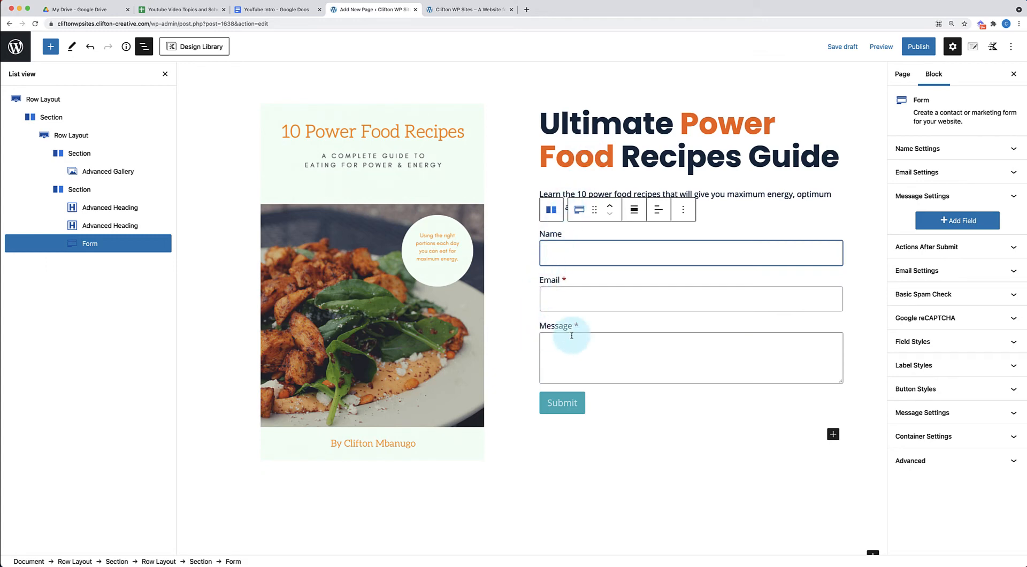
- Delete the Message field from the opt-in form
left_click(622, 458)
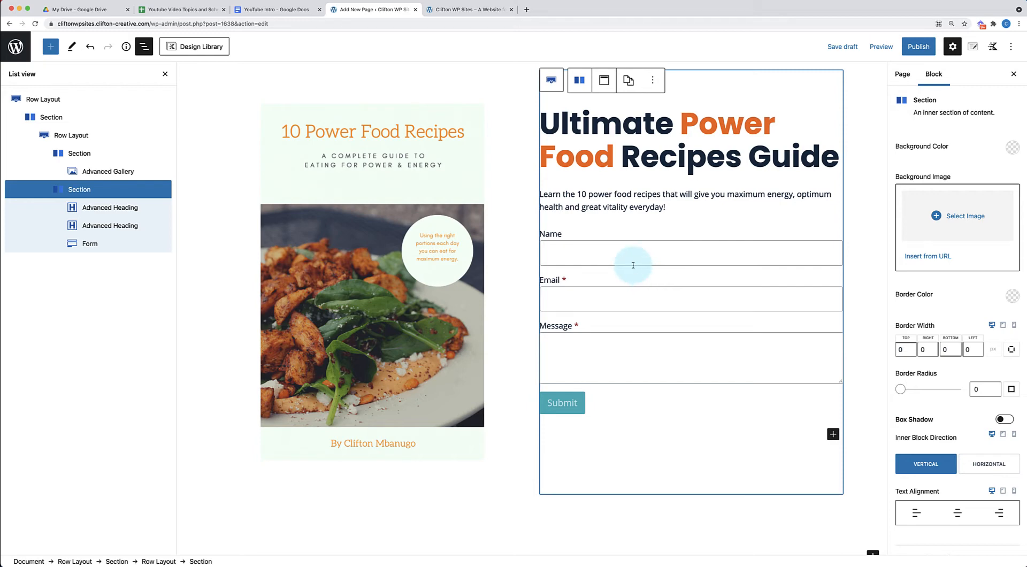
left_click(627, 329)
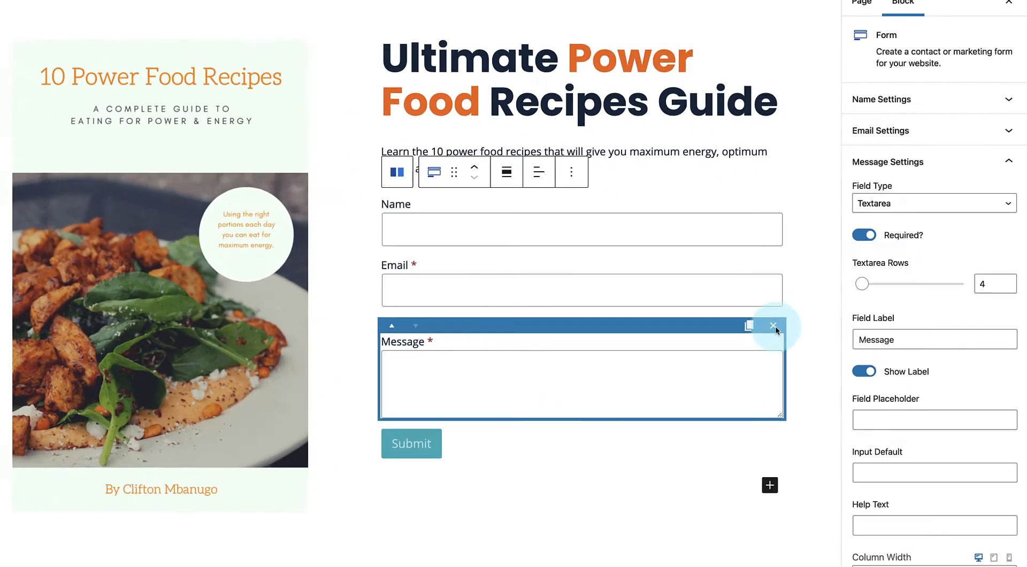
left_click(835, 319)
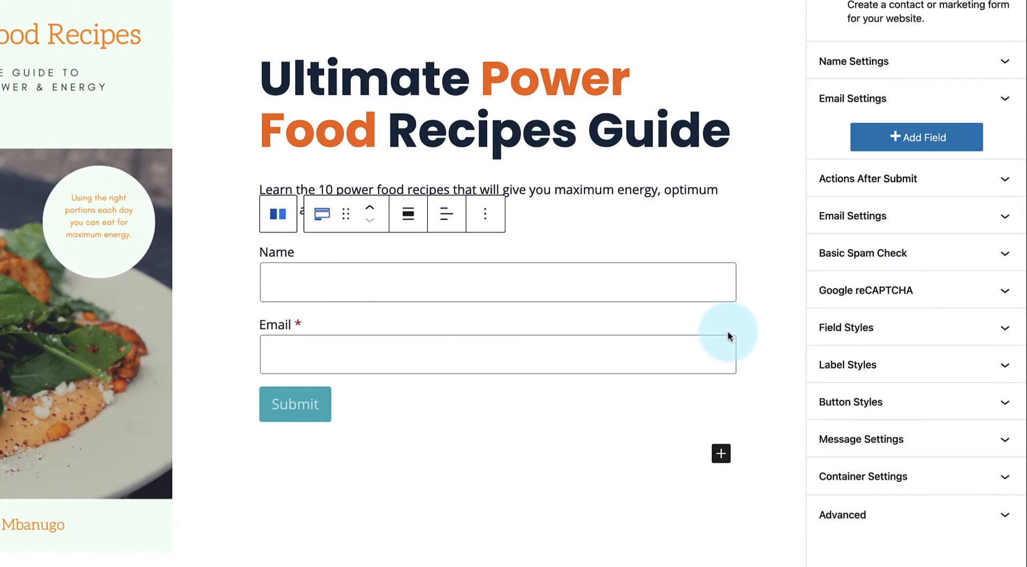
- Set the placeholder of the form's Name field to "Enter Your Name"
left_click(576, 294)
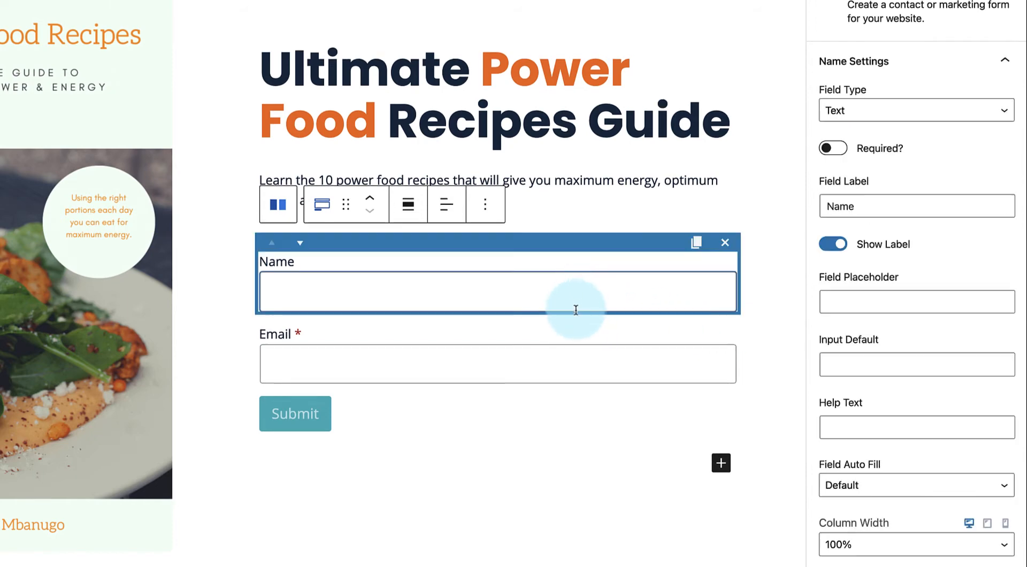
left_click(573, 351)
left_click(544, 272)
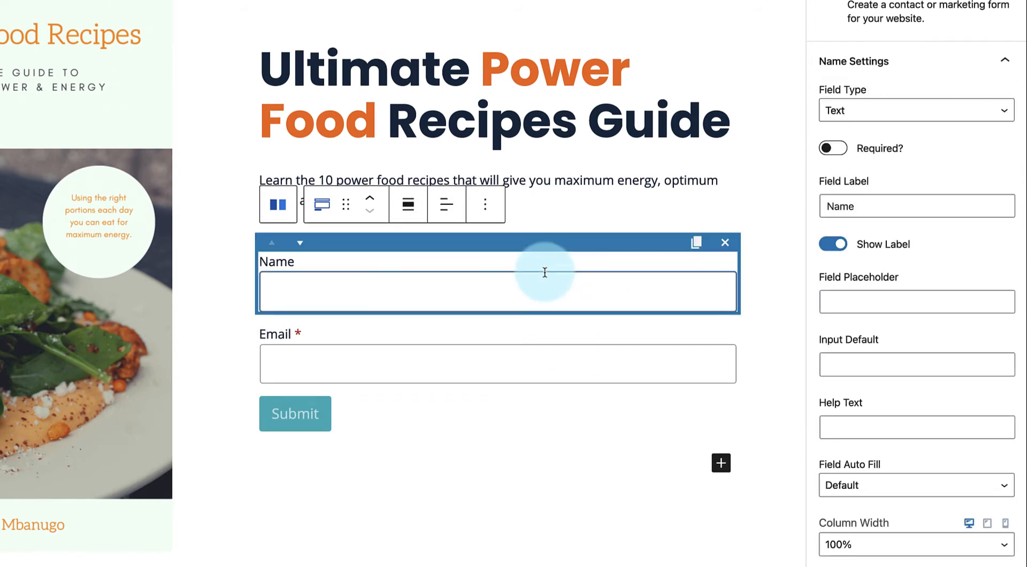
left_click(857, 209)
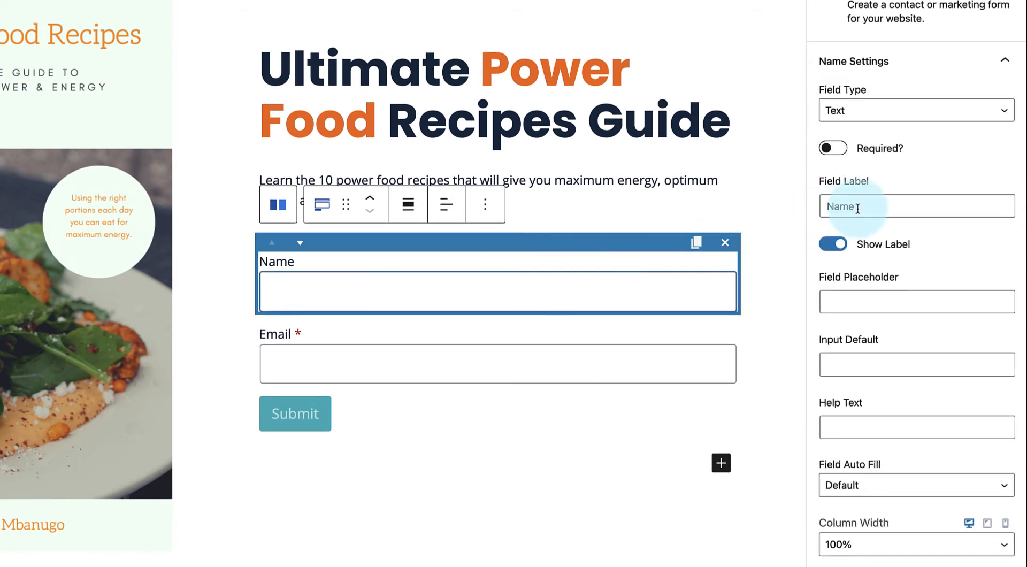
left_click(841, 297)
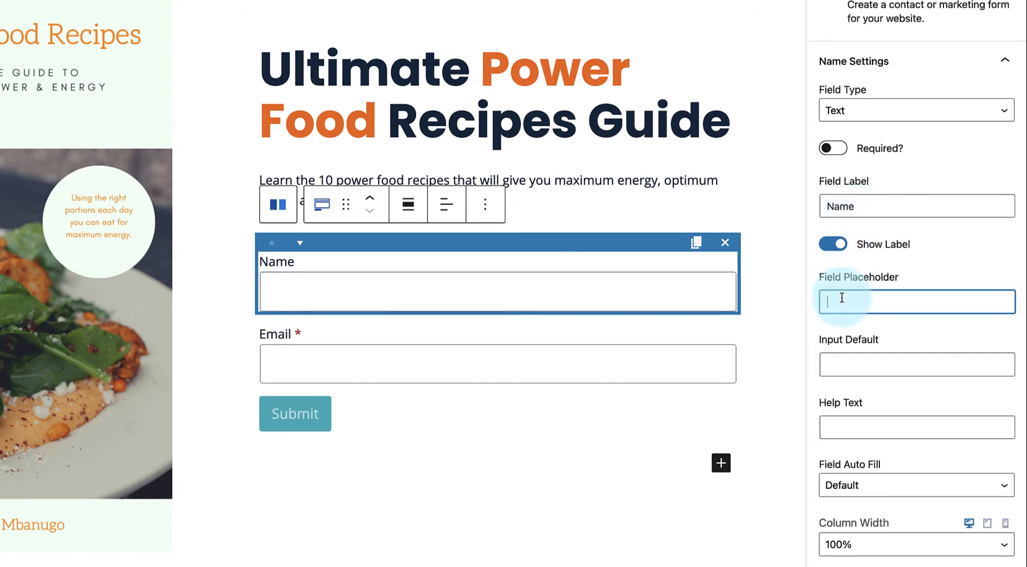
type("Enter Your Name")
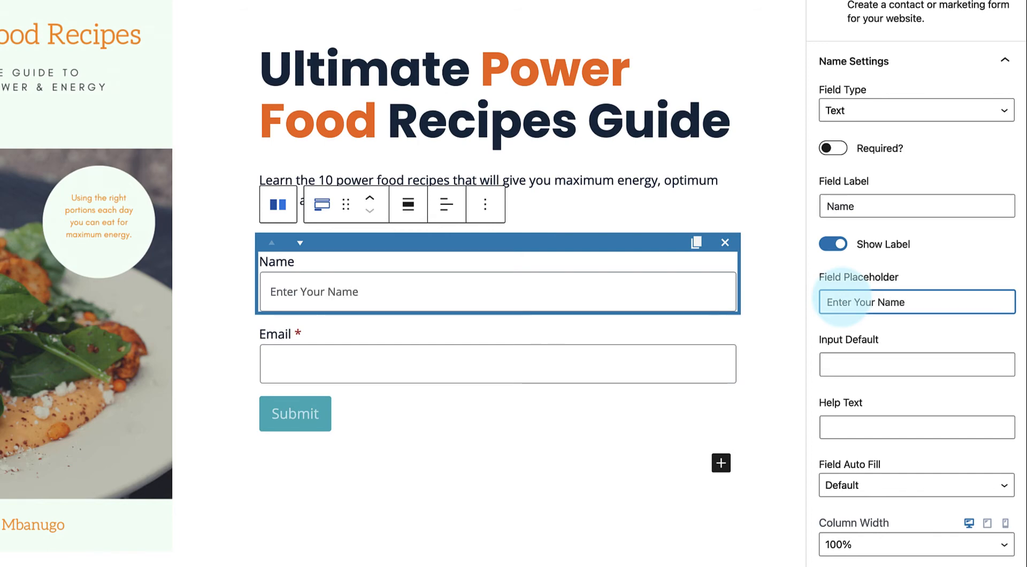
- Set the placeholder of the form's Email field to "Enter Your Email"
left_click(434, 361)
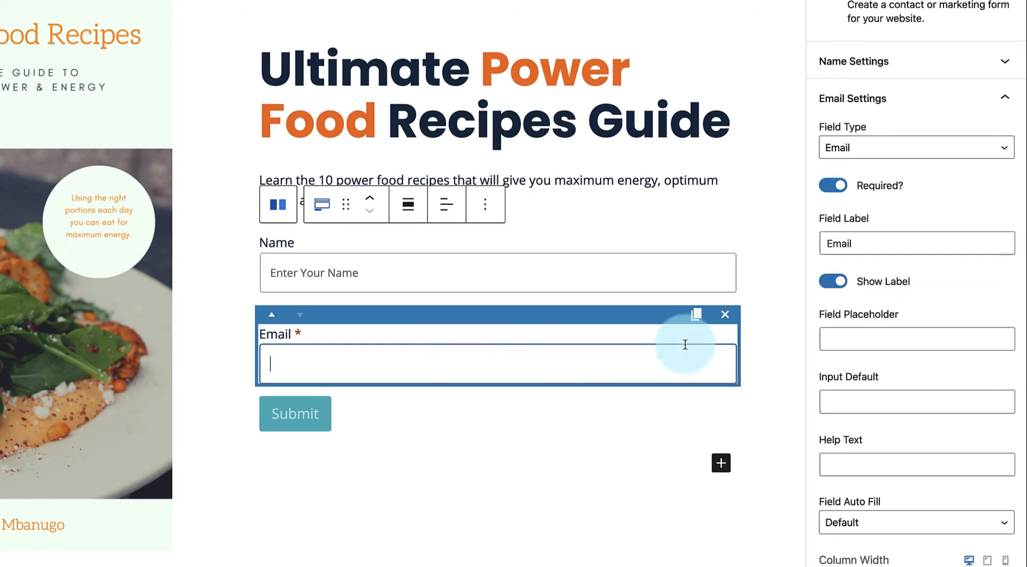
left_click(837, 335)
type("Ent")
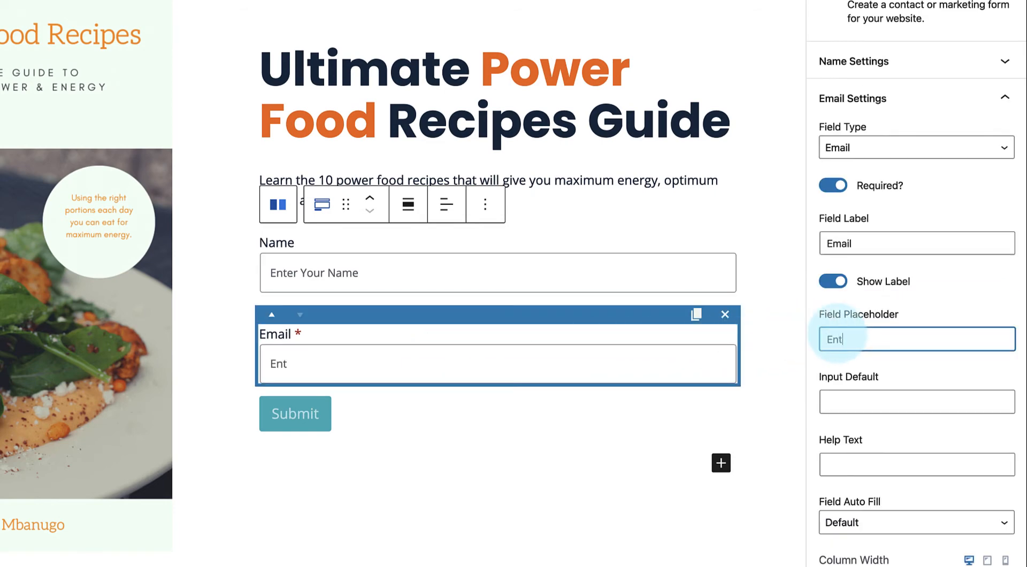
type("er Your Email")
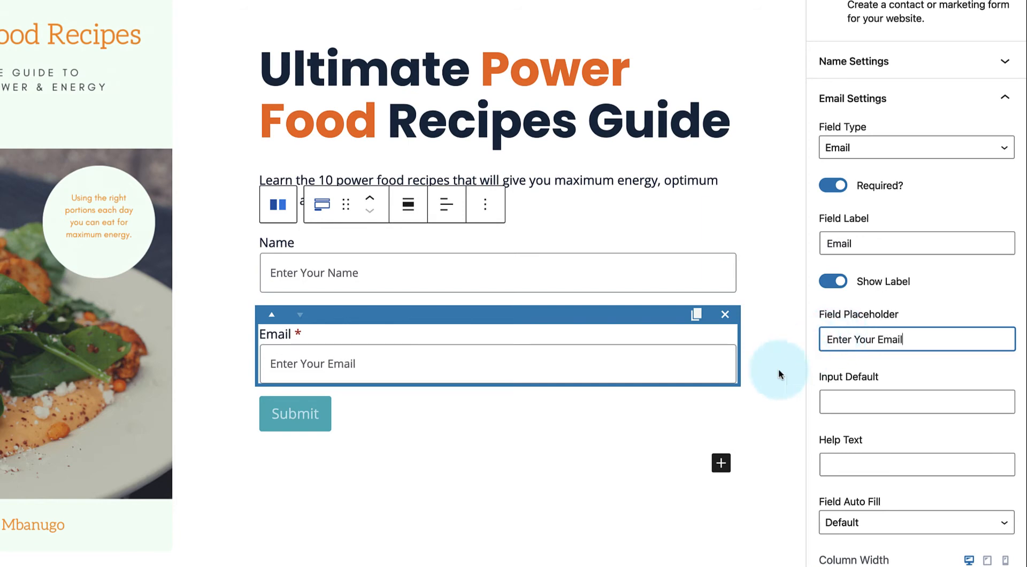
left_click(619, 470)
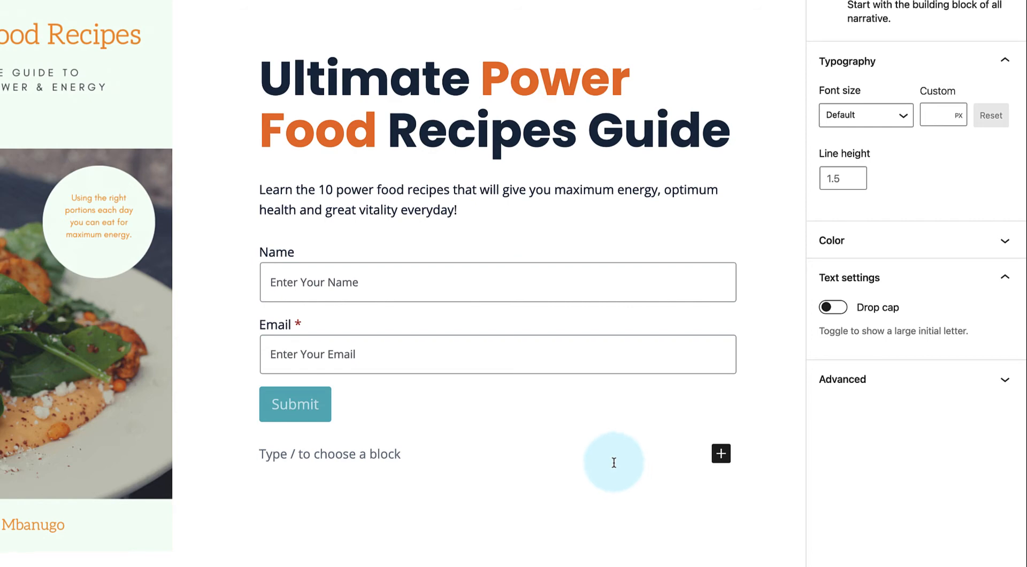
- Turn off Show Label for both the Name and Email fields of the form
left_click(435, 270)
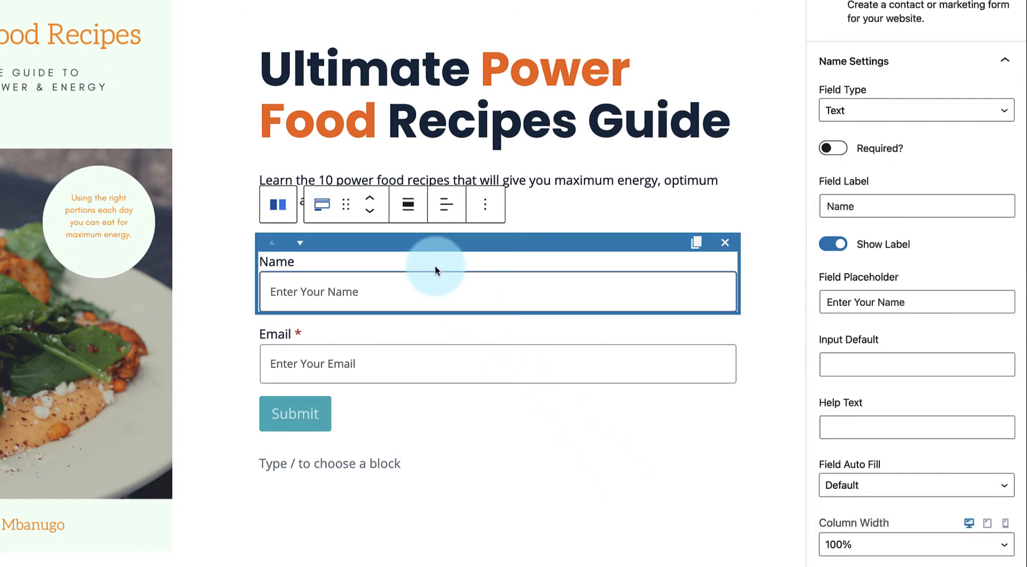
left_click(833, 244)
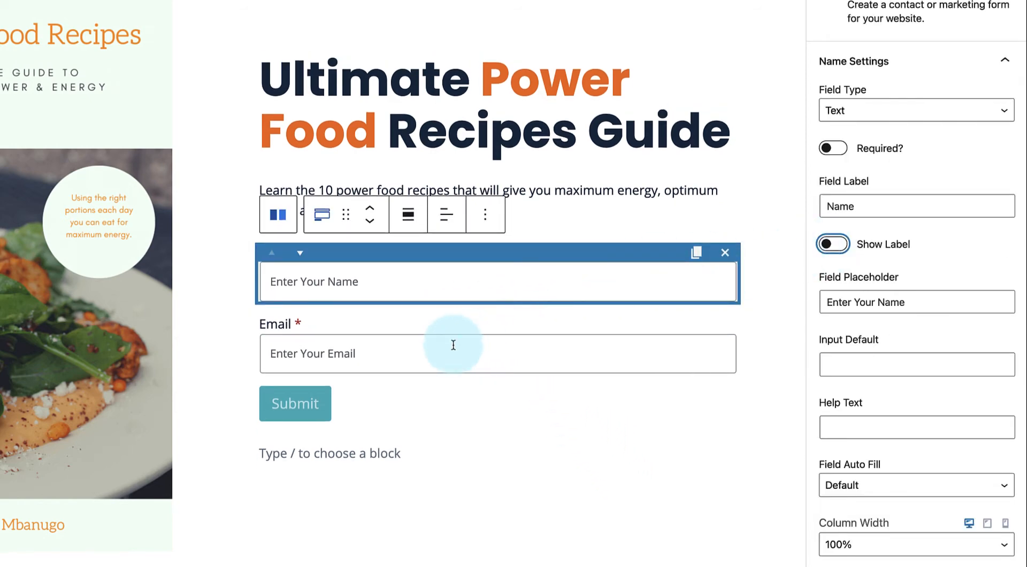
left_click(452, 345)
left_click(832, 282)
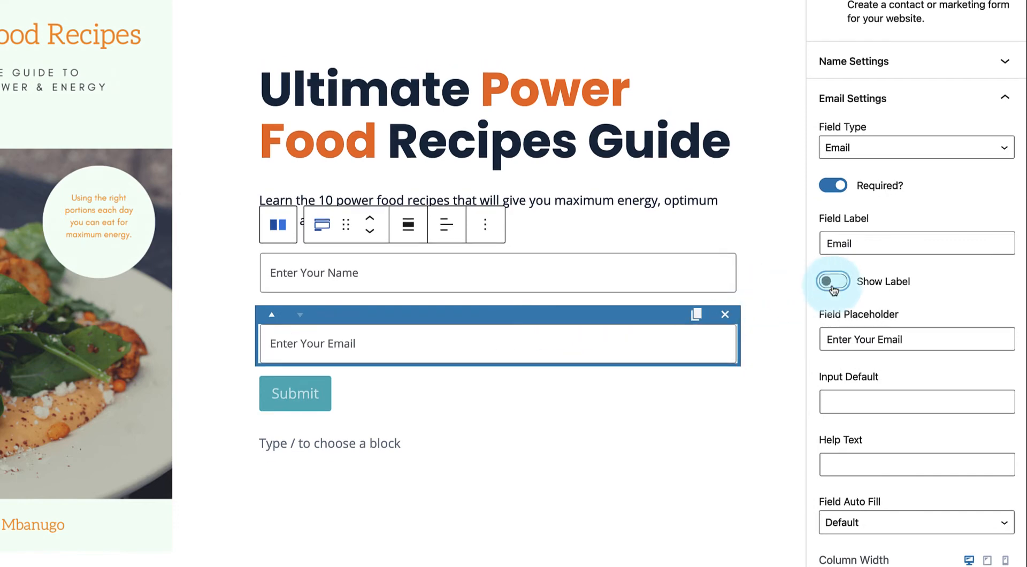
left_click(488, 511)
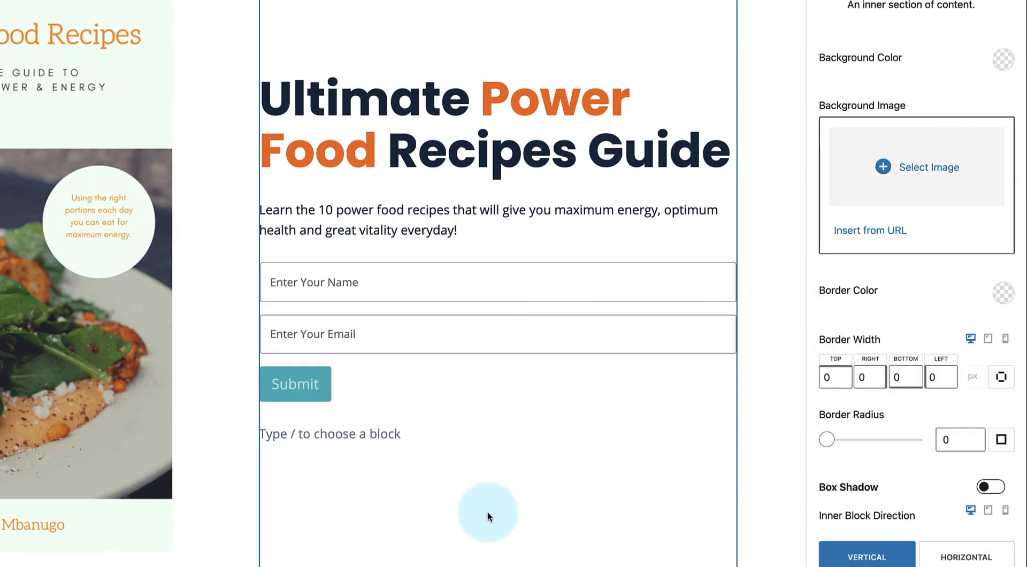
- Replace the form's Submit button text with "GET YOUR FREE GUIDE!"
left_click(313, 384)
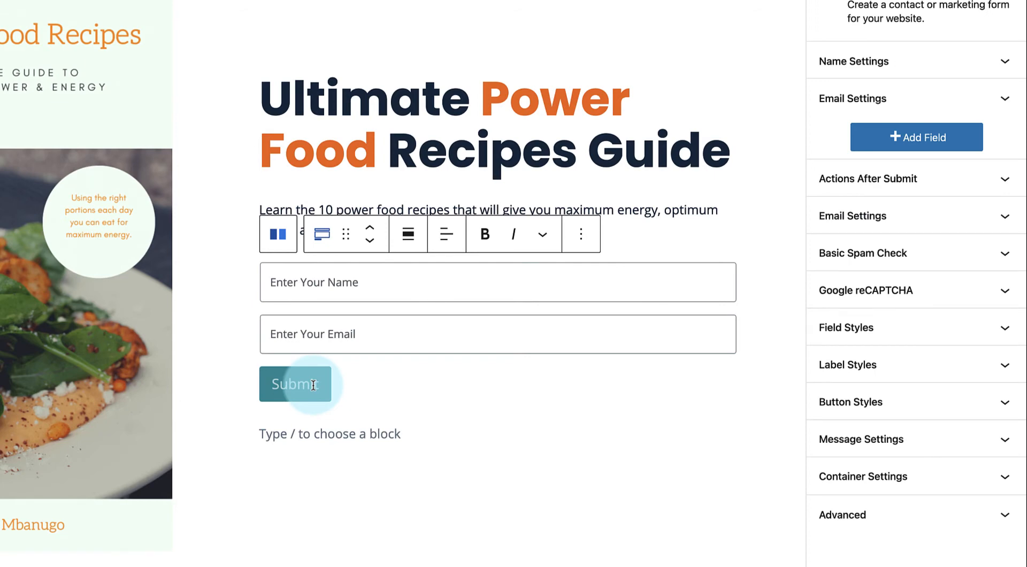
key("ctrl+a")
type("GET YOUR")
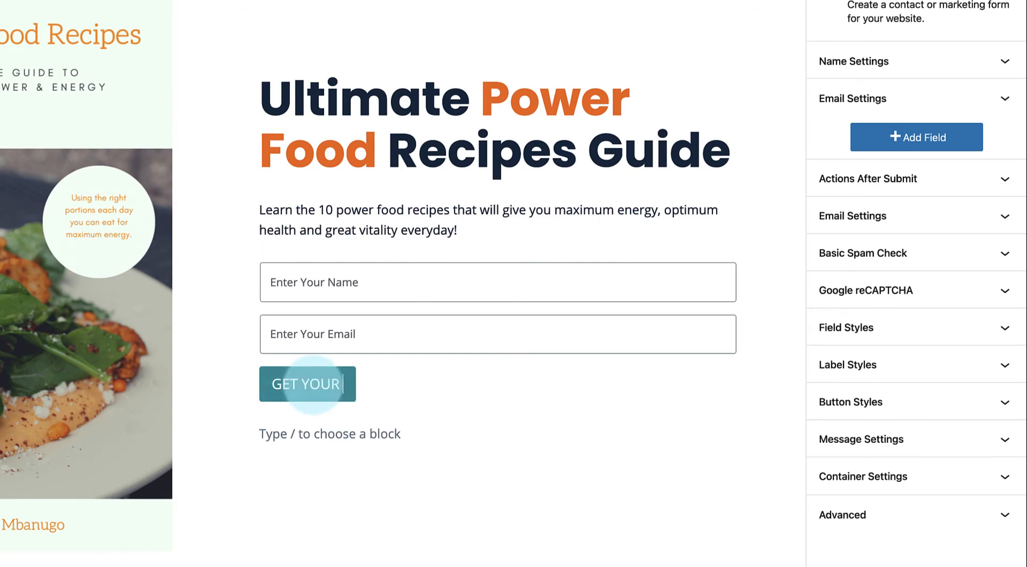
type(" FREE GU")
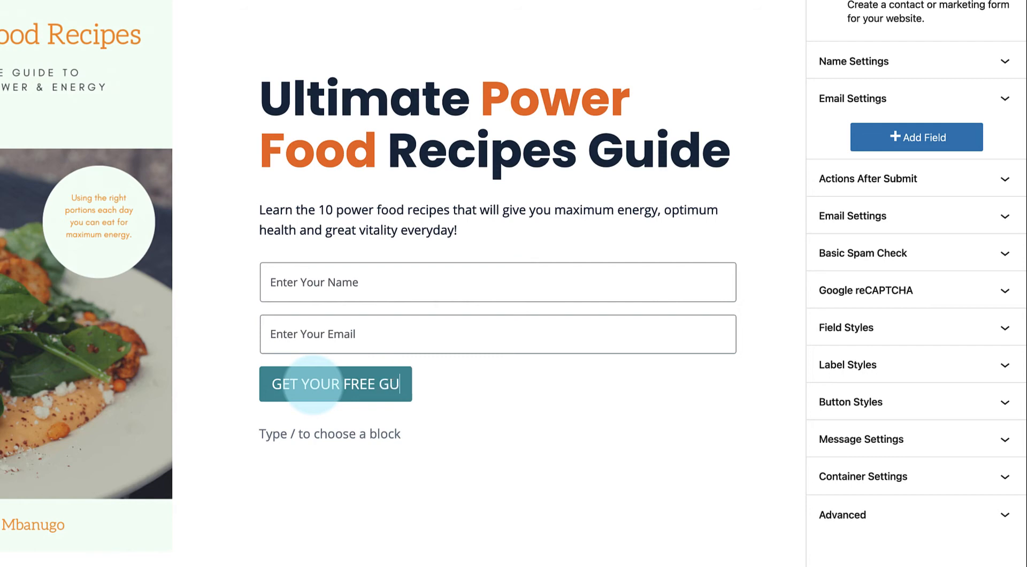
type("IDE!")
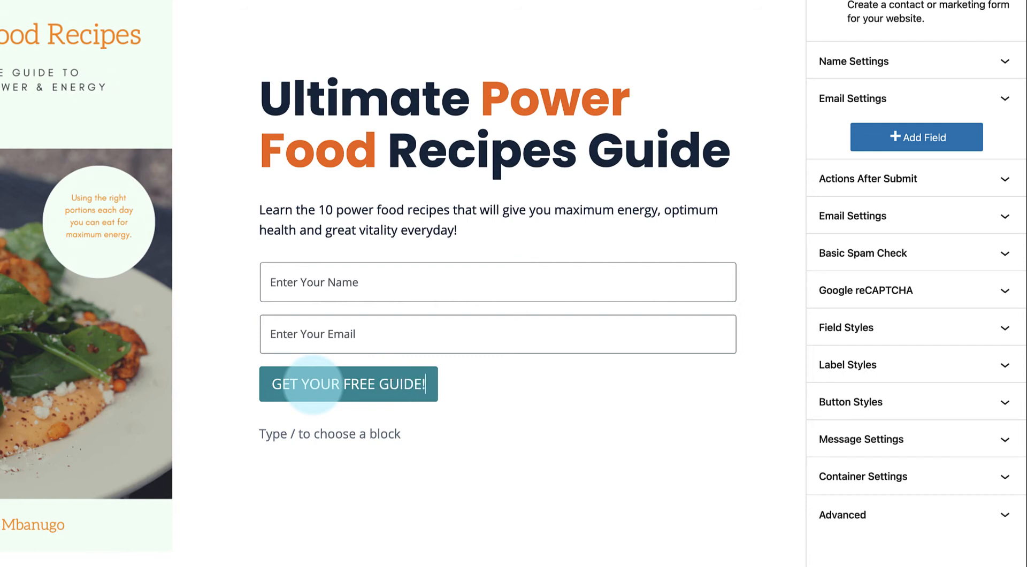
key("Home")
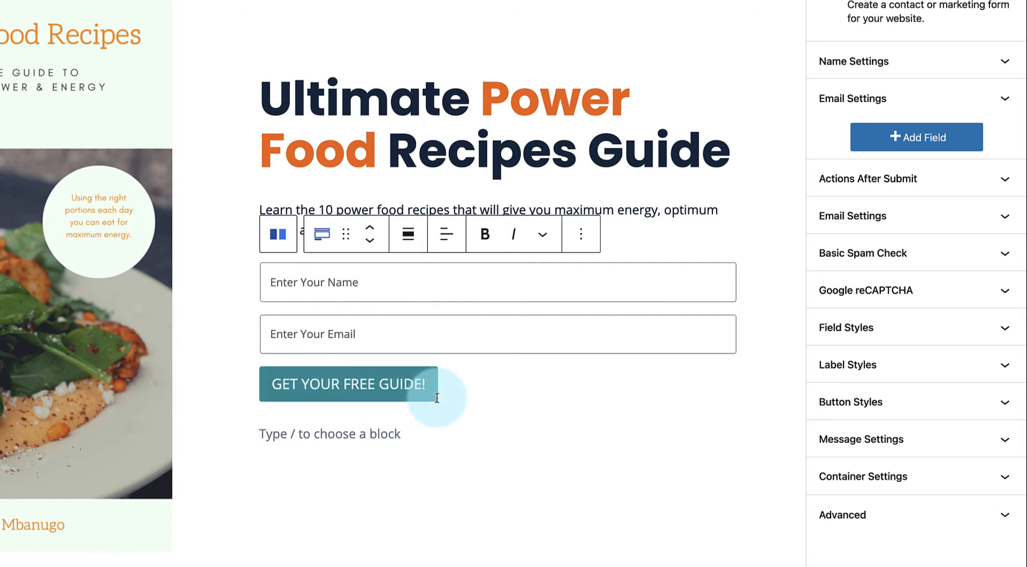
left_click(469, 438)
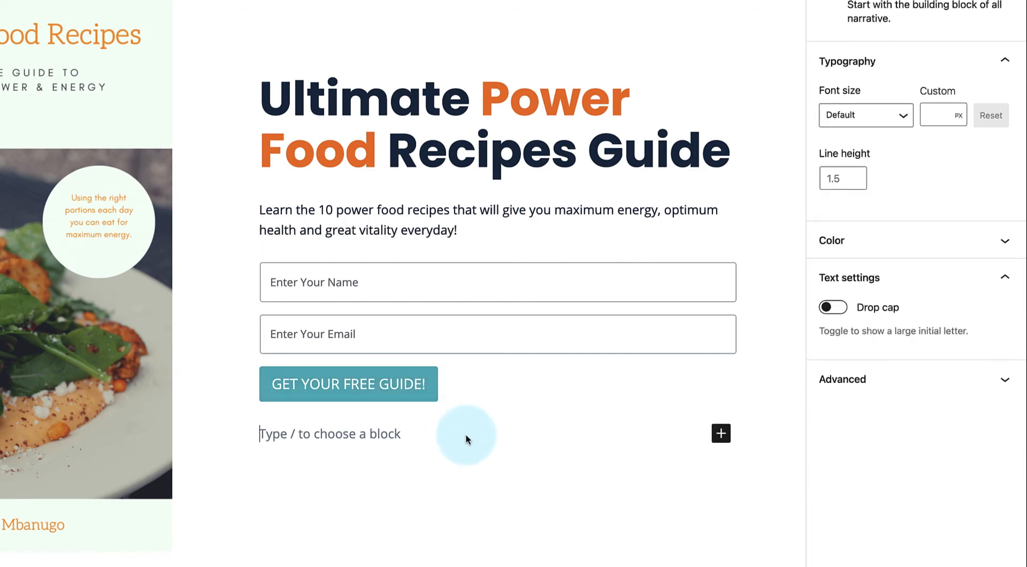
- Set the form button's normal text color to white in its Button Styles
left_click(438, 397)
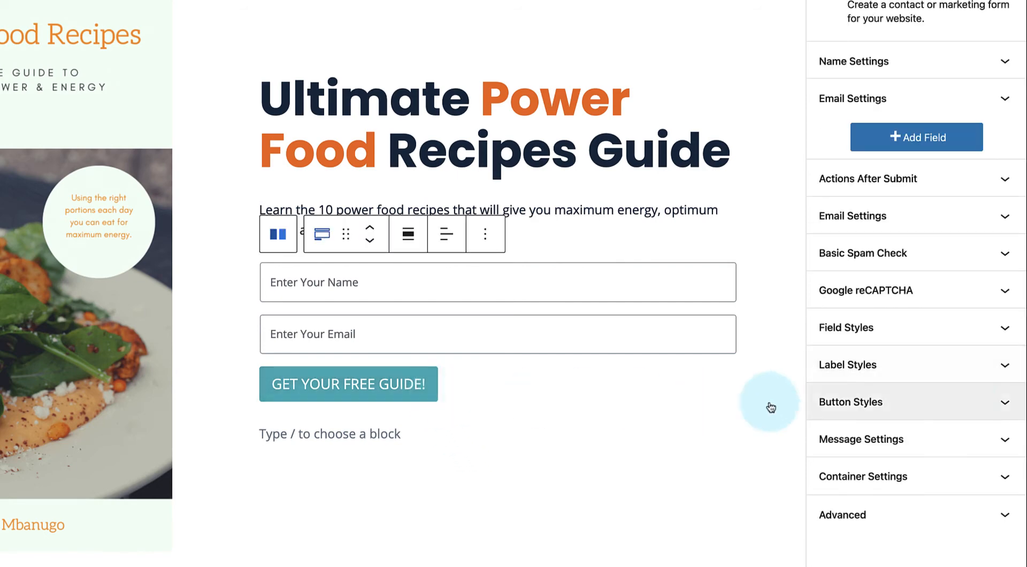
left_click(971, 409)
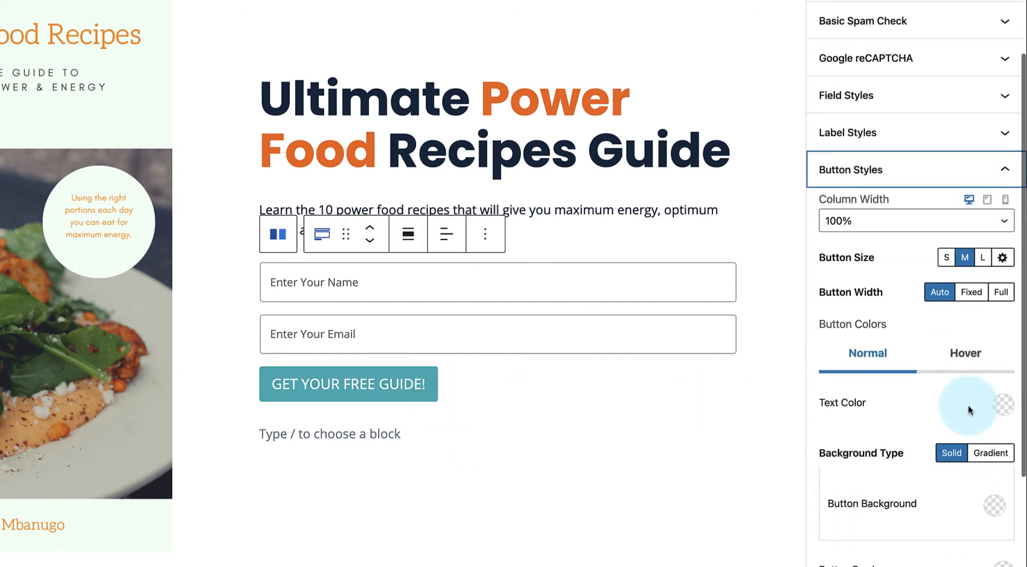
left_click(1003, 404)
left_click(803, 193)
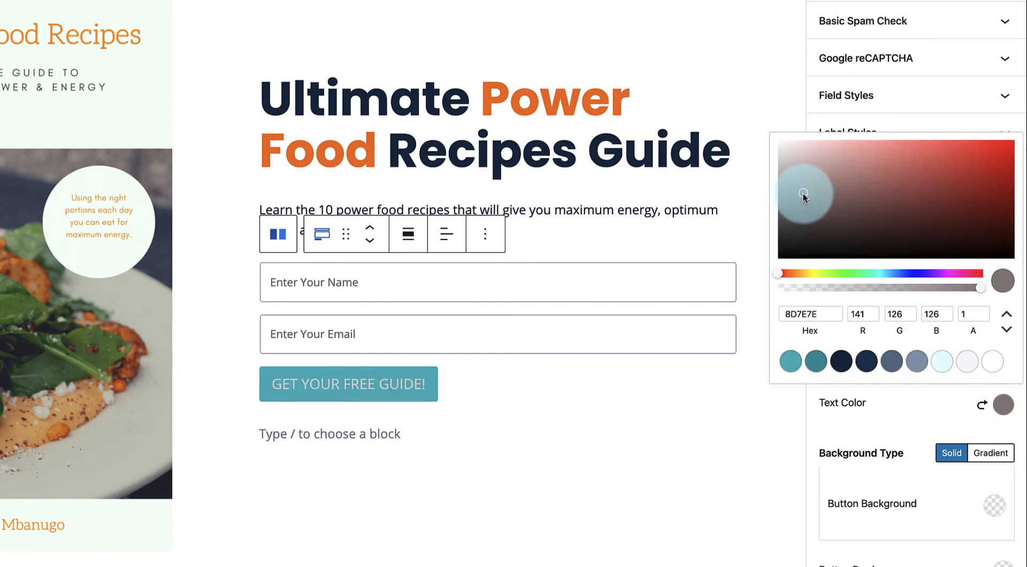
left_click(779, 140)
- Set the form button's normal background to orange F86D01, matching the heading highlight, and copy that hex value
left_click(994, 505)
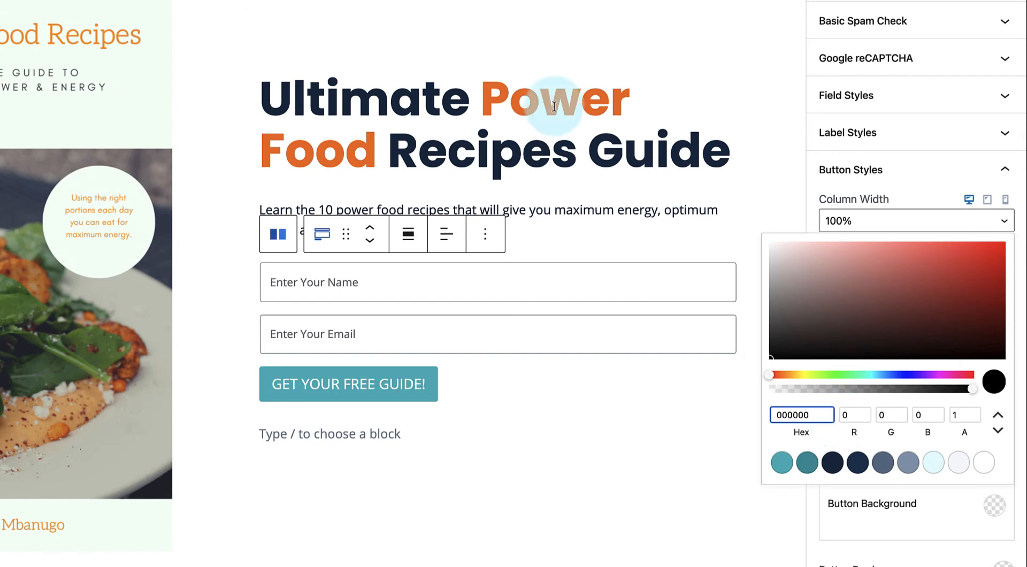
left_click(786, 374)
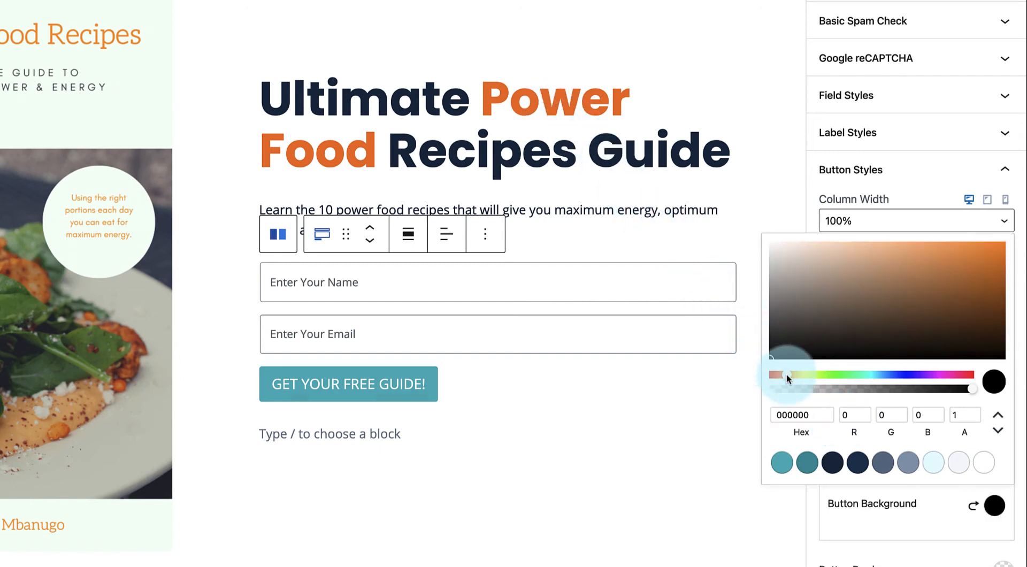
left_click(1004, 246)
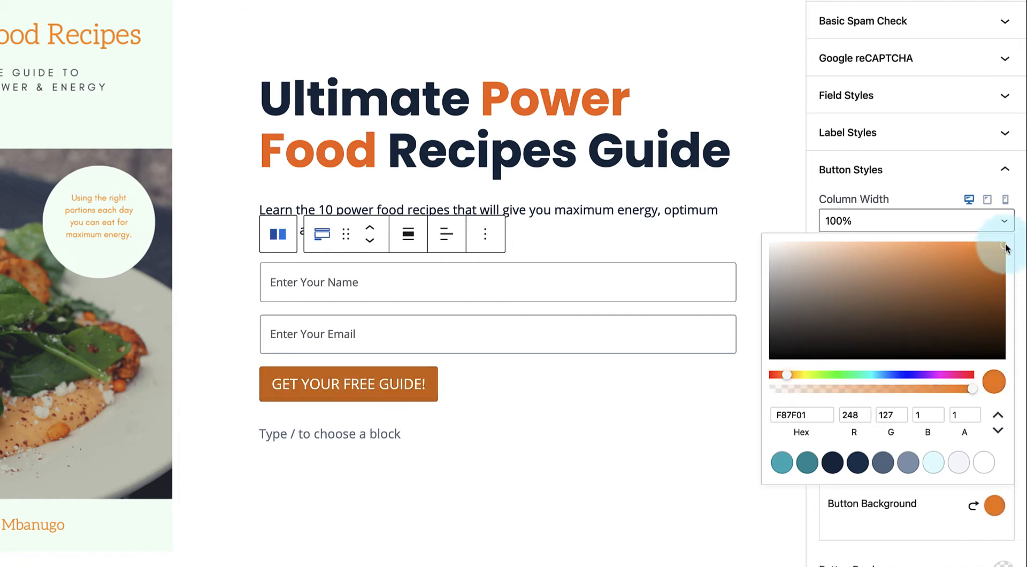
left_click(784, 375)
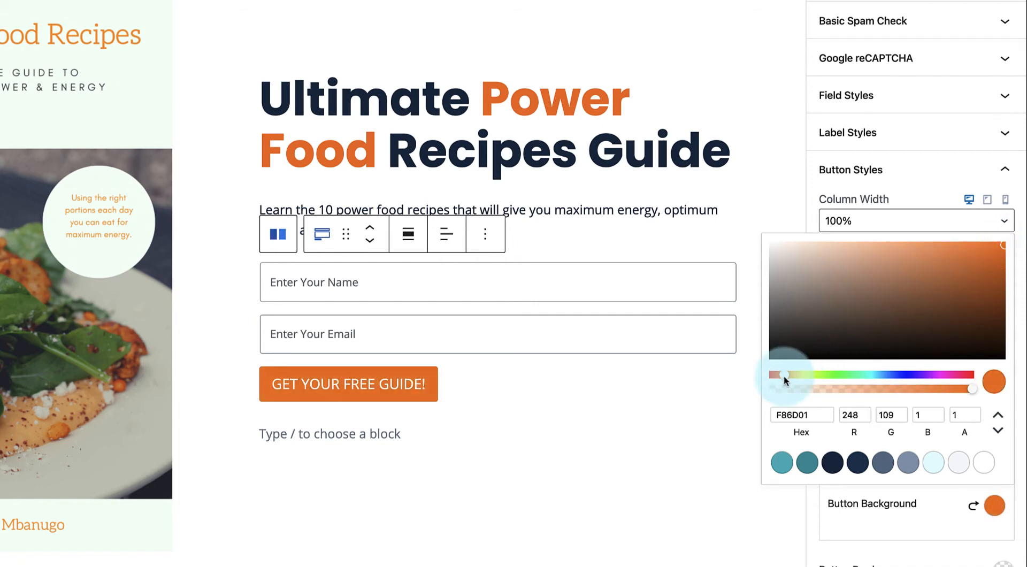
left_click(782, 415)
key("super+c")
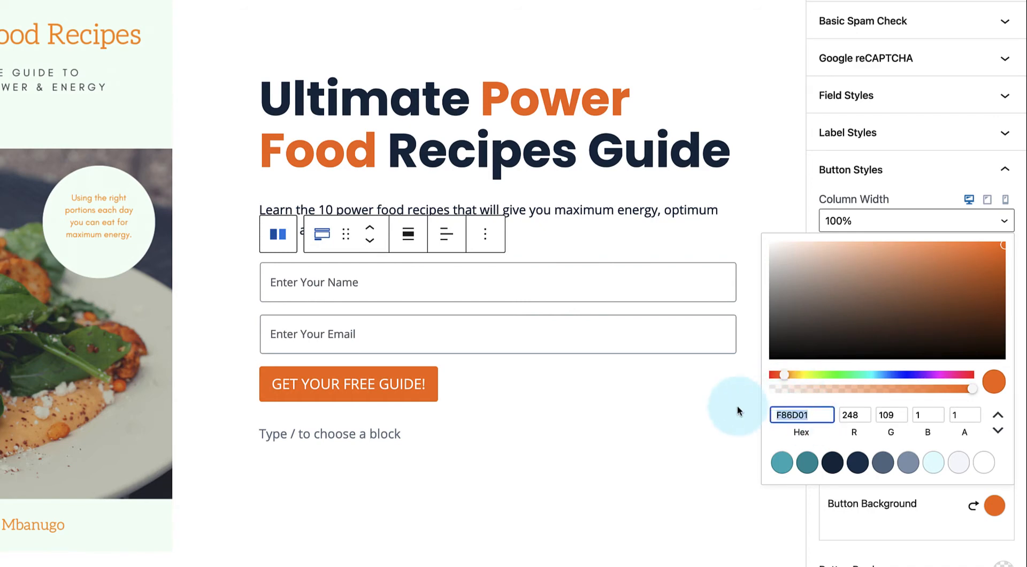
left_click(813, 540)
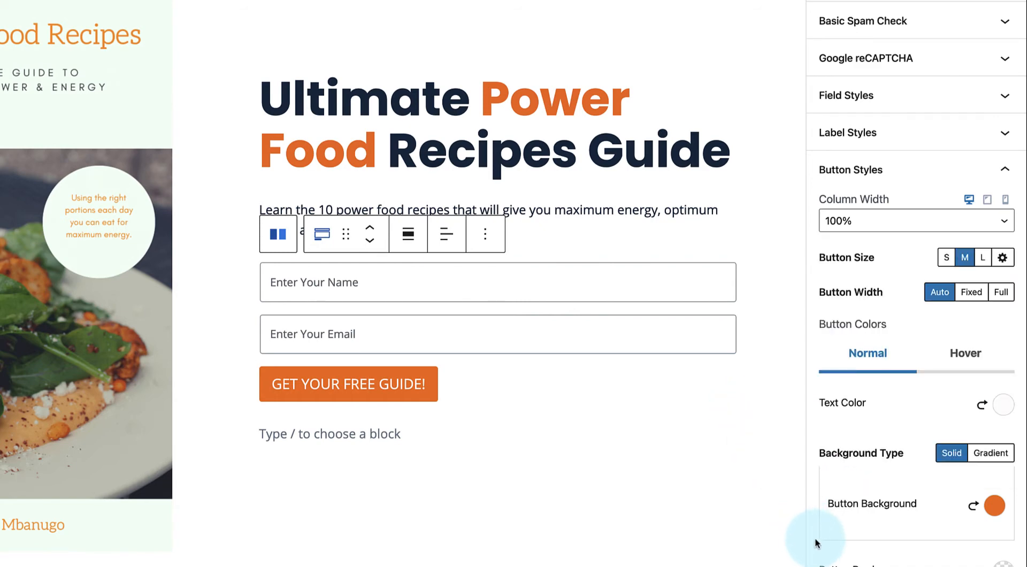
- Set the form button's text hover color to white
left_click(964, 367)
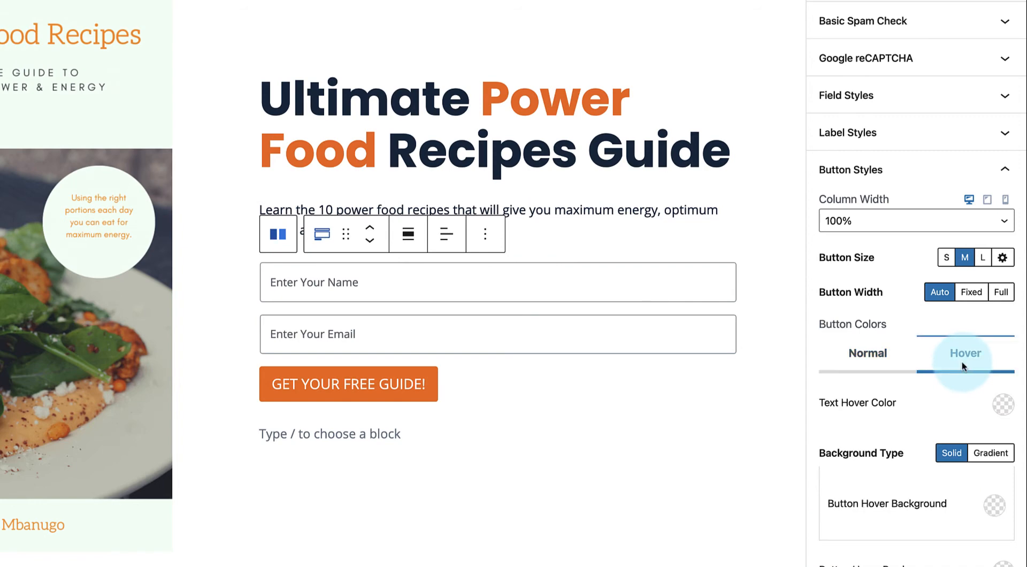
left_click(1005, 411)
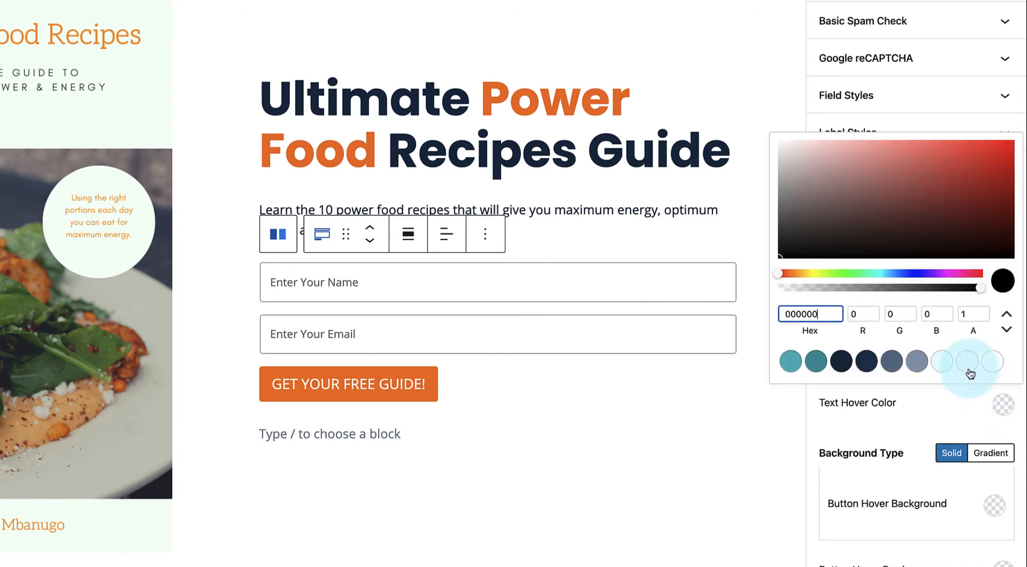
left_click_drag(822, 204, 778, 138)
left_click(919, 466)
- Set the button's hover background to a slightly lighter shade of orange, starting from the copied hex value F86D01
left_click(994, 504)
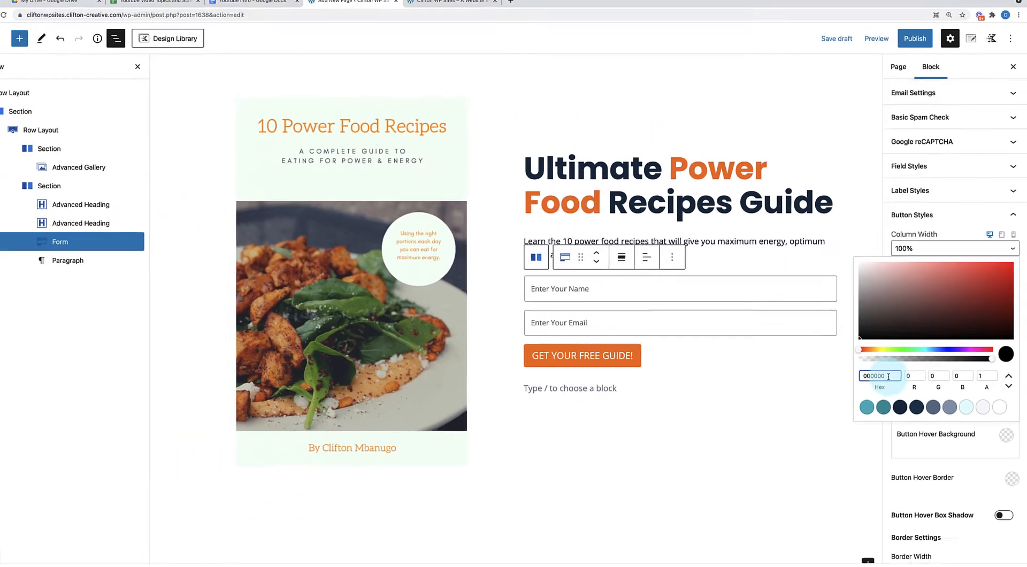
left_click_drag(839, 407, 776, 407)
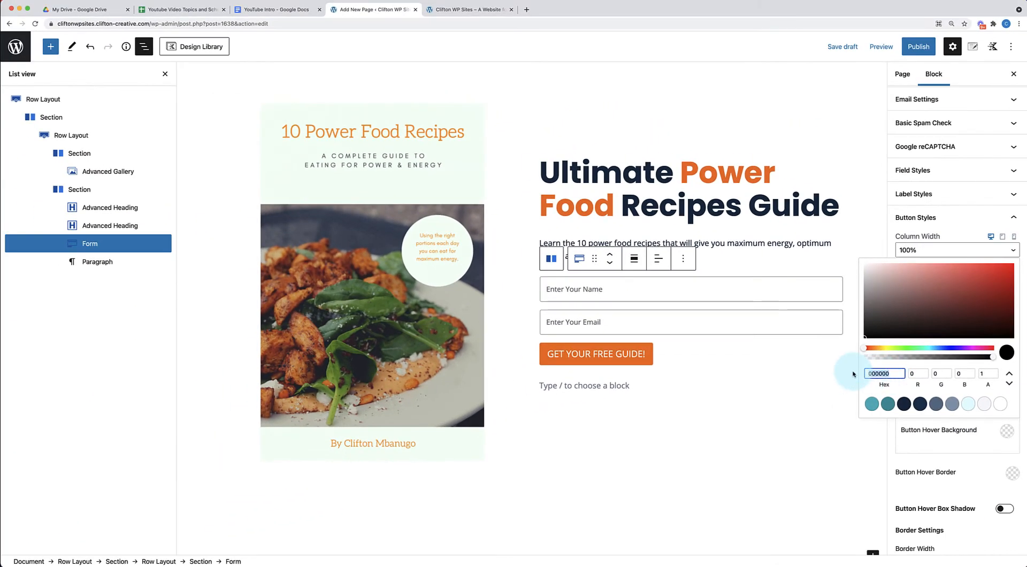
key("super+v")
left_click_drag(1006, 266, 982, 266)
left_click(946, 448)
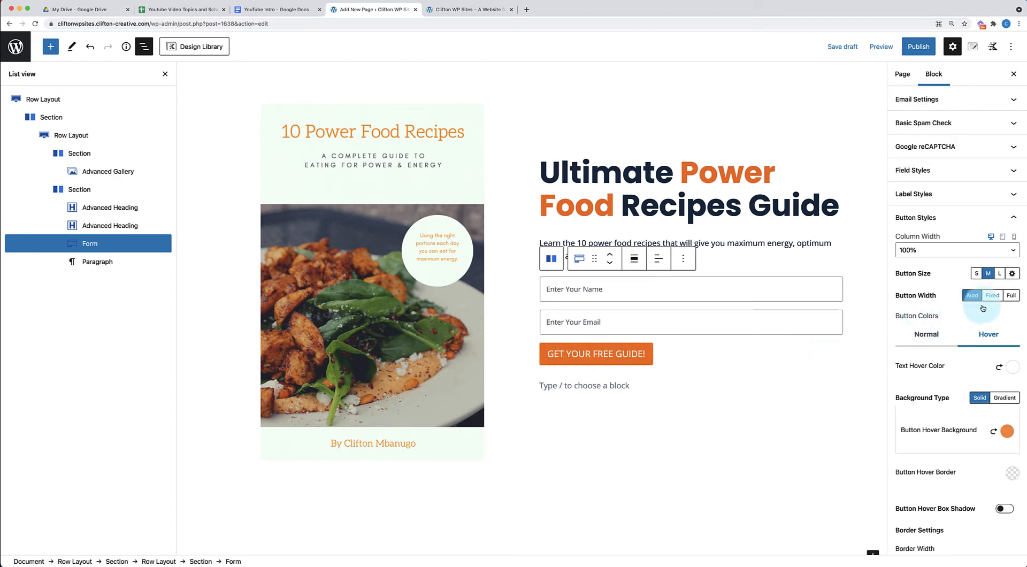
- Set the form's button width to Full and deselect the form
left_click(1011, 298)
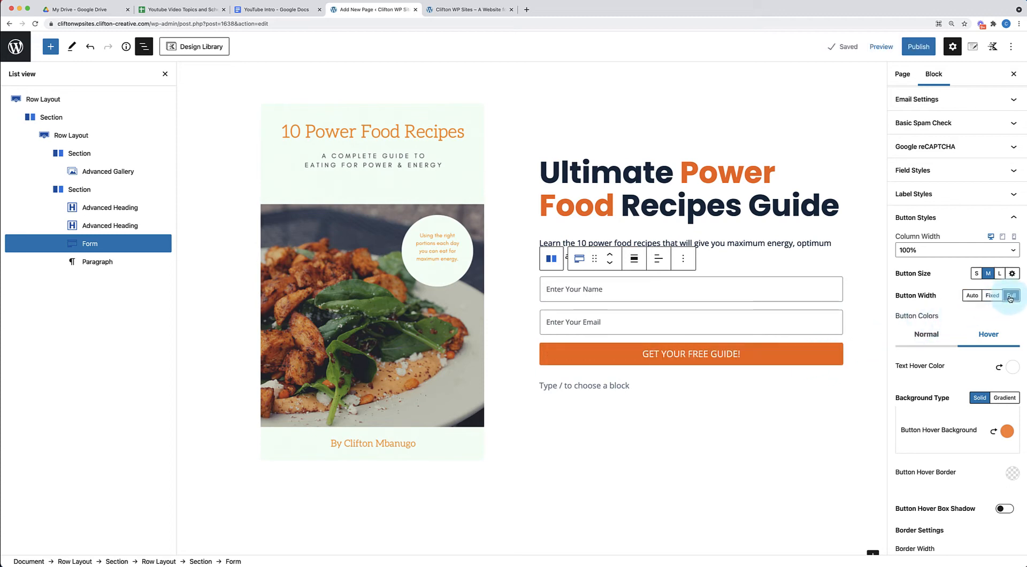
left_click(660, 484)
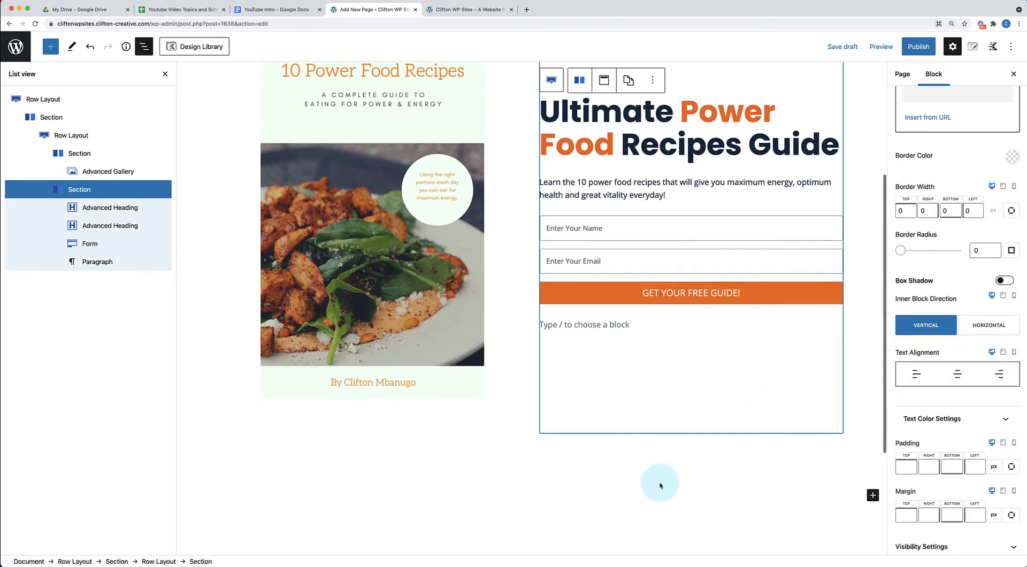
left_click(636, 490)
scroll(636, 493, "up", 1)
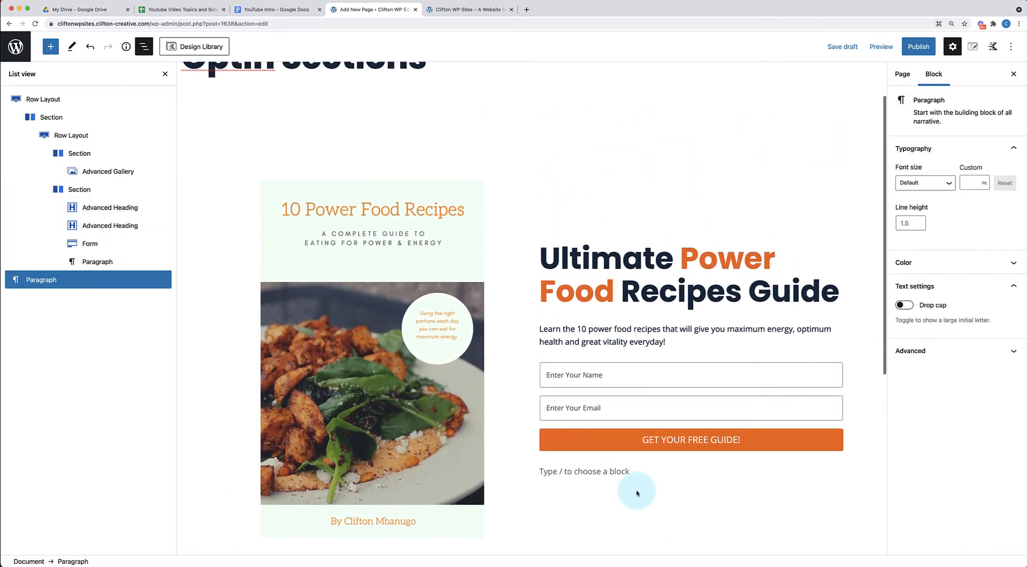
scroll(636, 493, "down", 1)
scroll(636, 493, "down", 1)
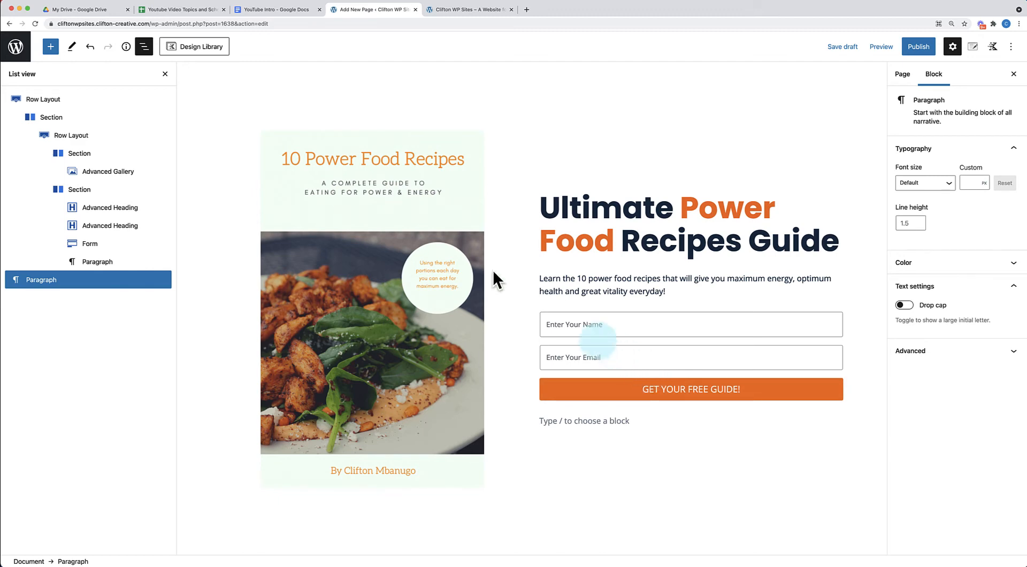
- Close the List View and look over the opt-in section
left_click(164, 74)
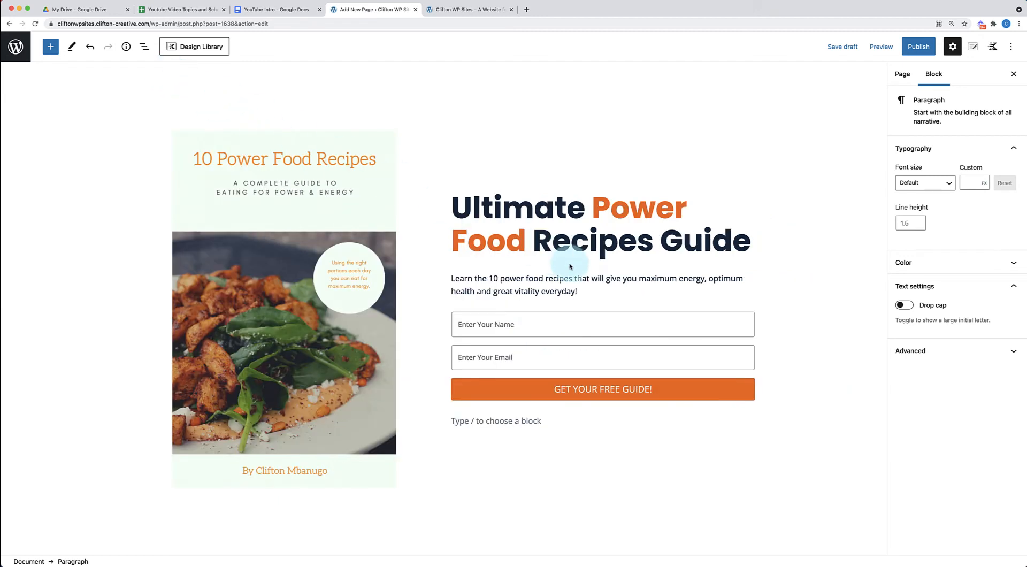
scroll(569, 270, "down", 2)
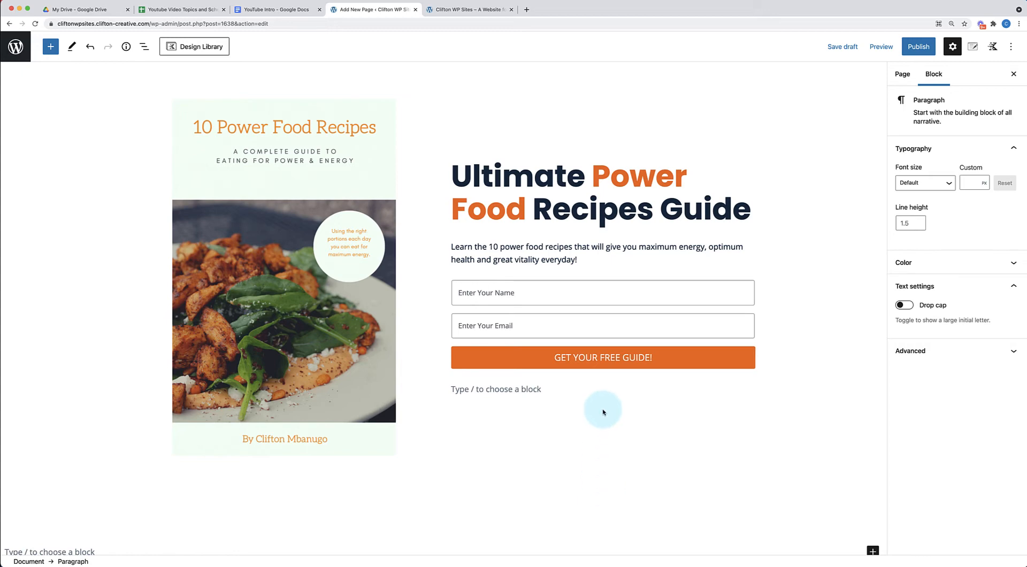
scroll(619, 287, "up", 1)
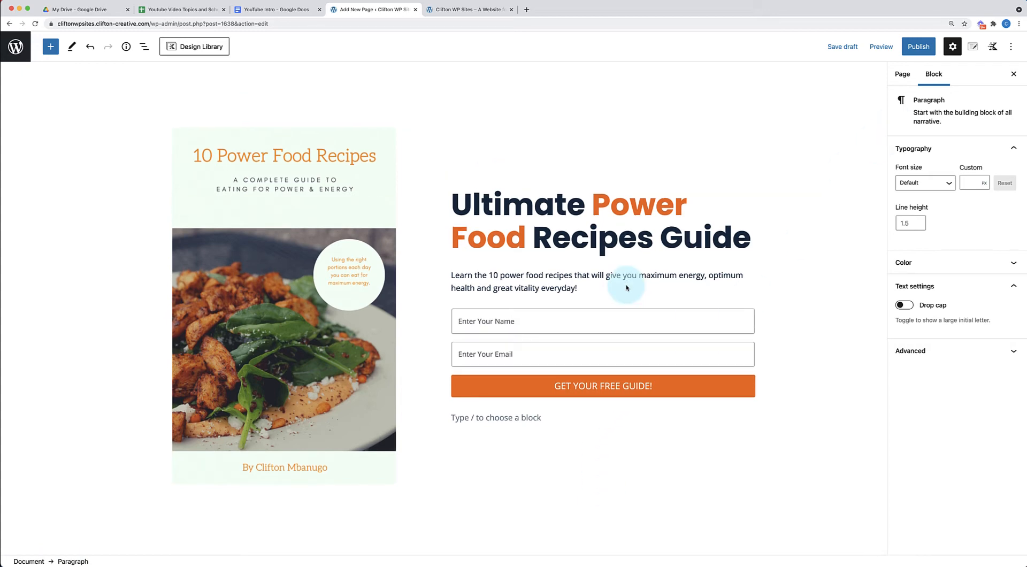
- Add "The" at the start of the guide's heading and a period at its end
left_click(452, 202)
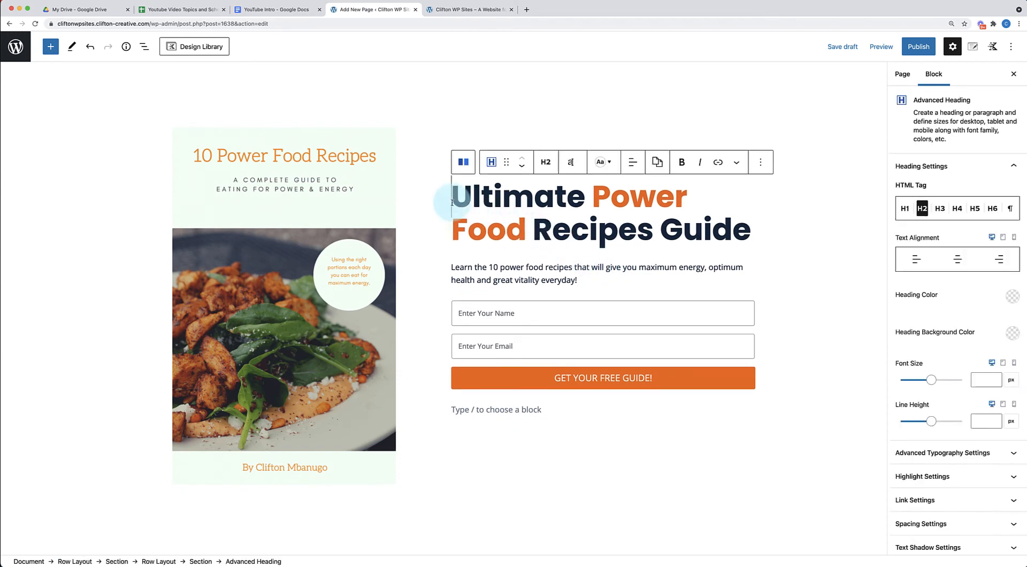
type("The")
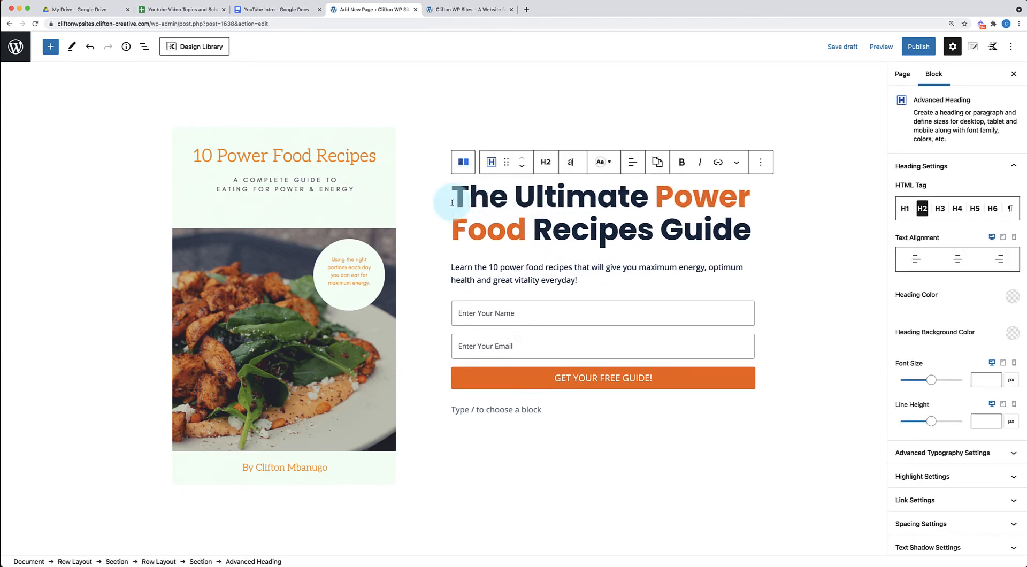
left_click(749, 234)
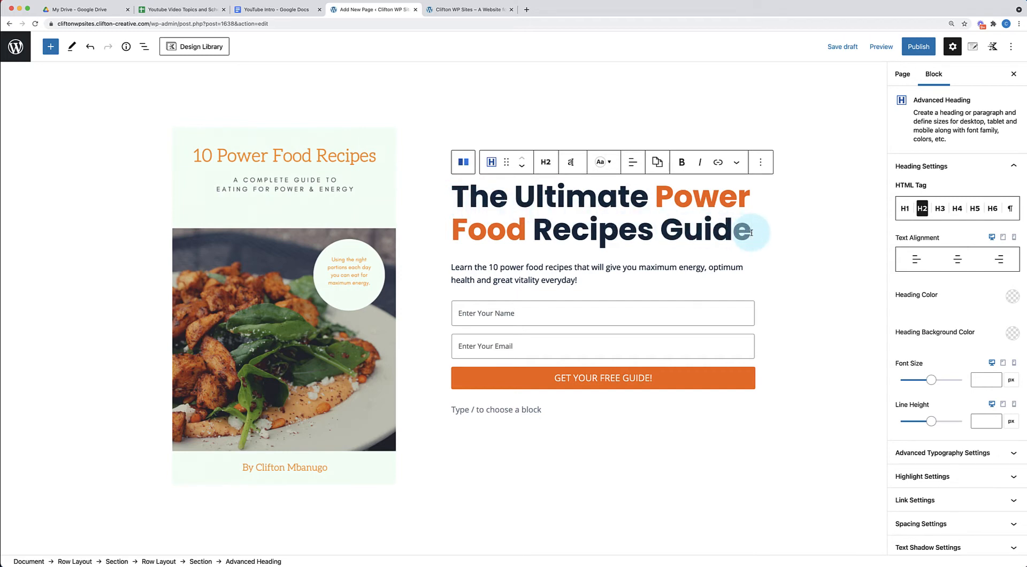
type(".")
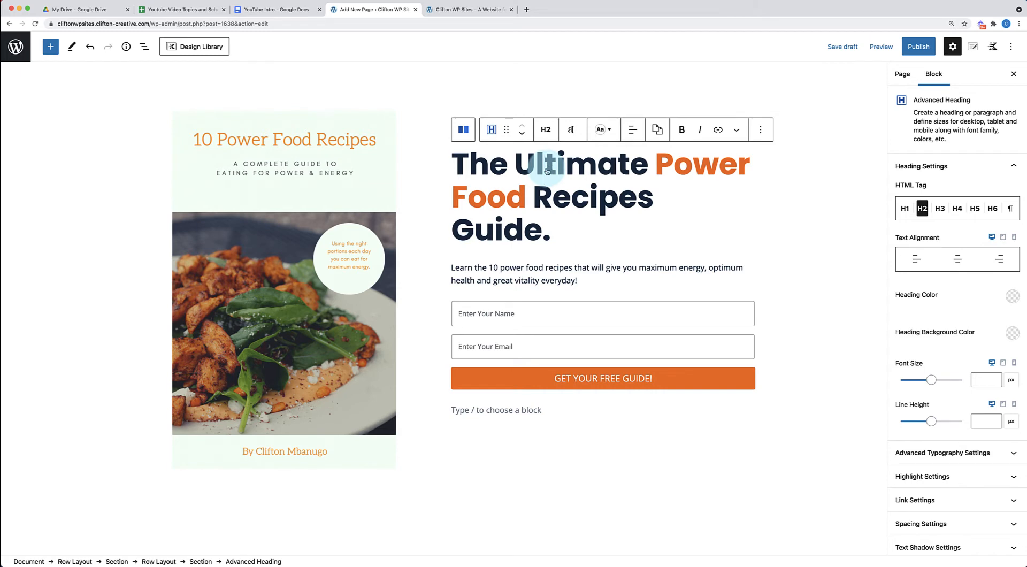
- Set the guide heading's font family to Poppins with weight 800
left_click(571, 130)
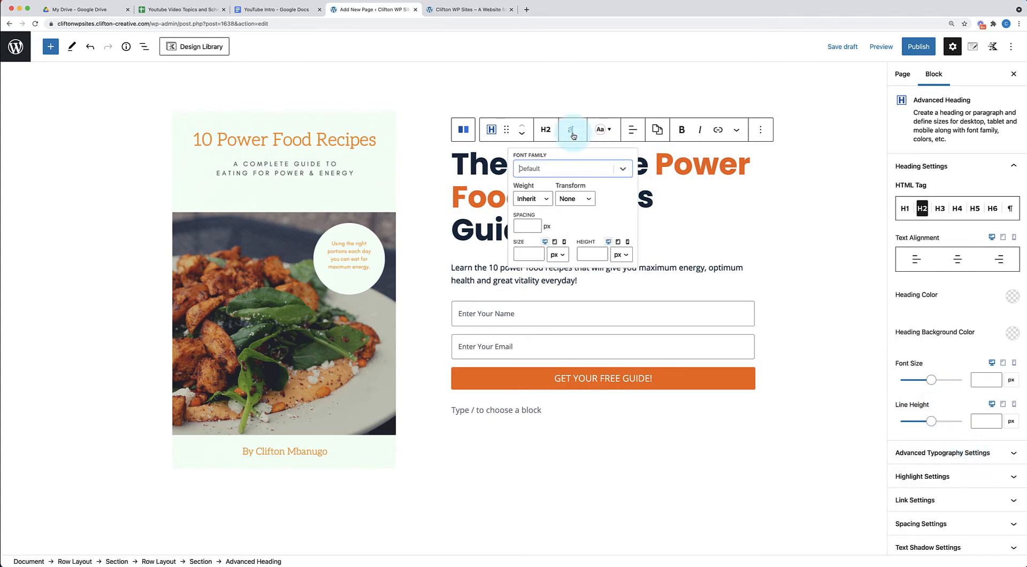
left_click(563, 173)
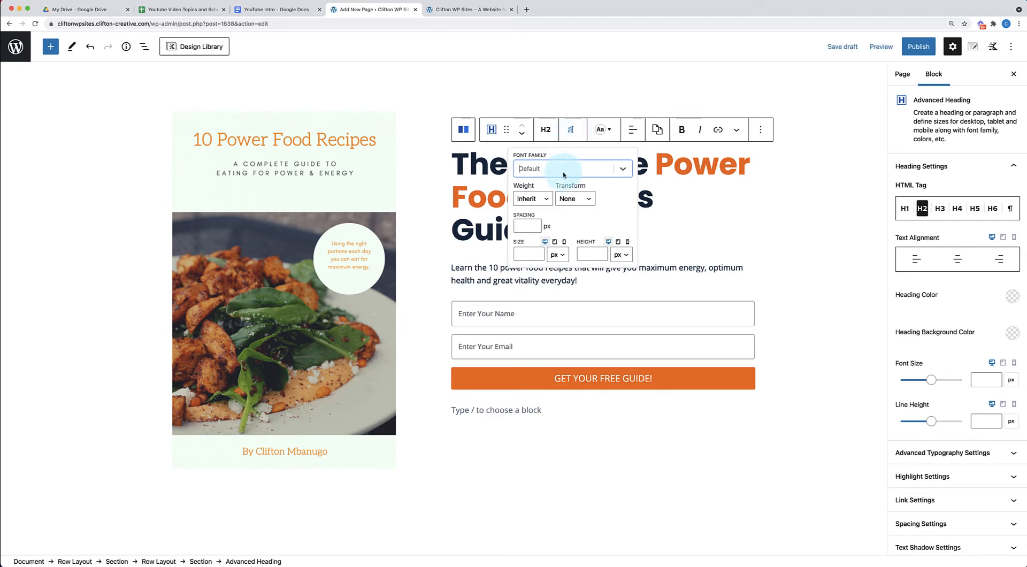
type("Po")
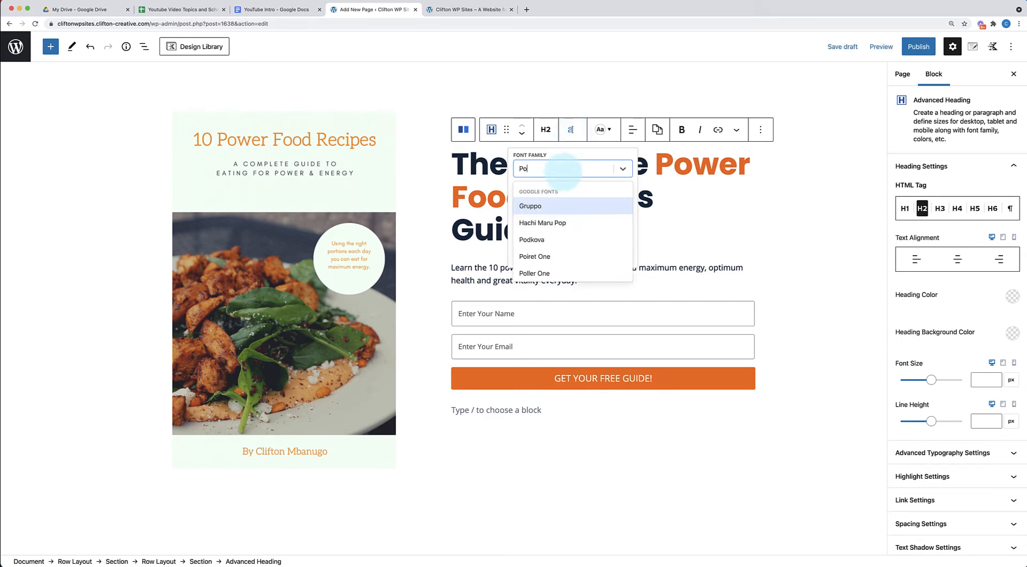
type("ppin")
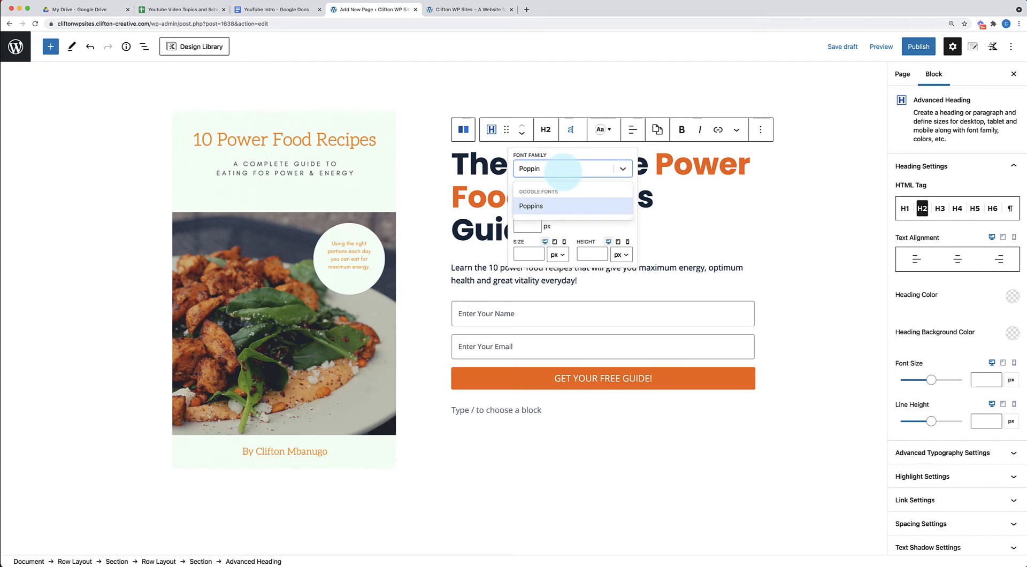
left_click(537, 207)
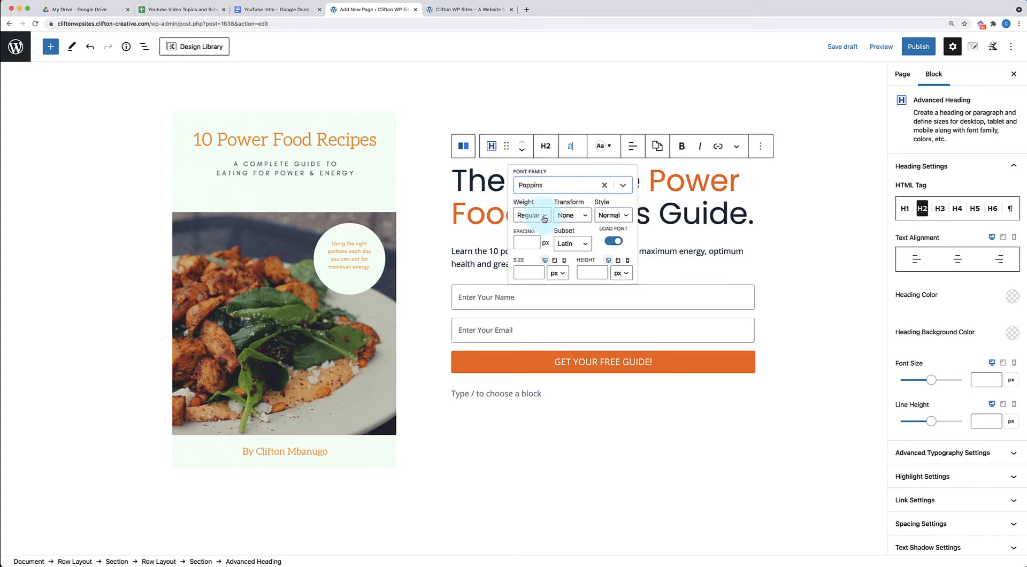
left_click(544, 217)
left_click(534, 258)
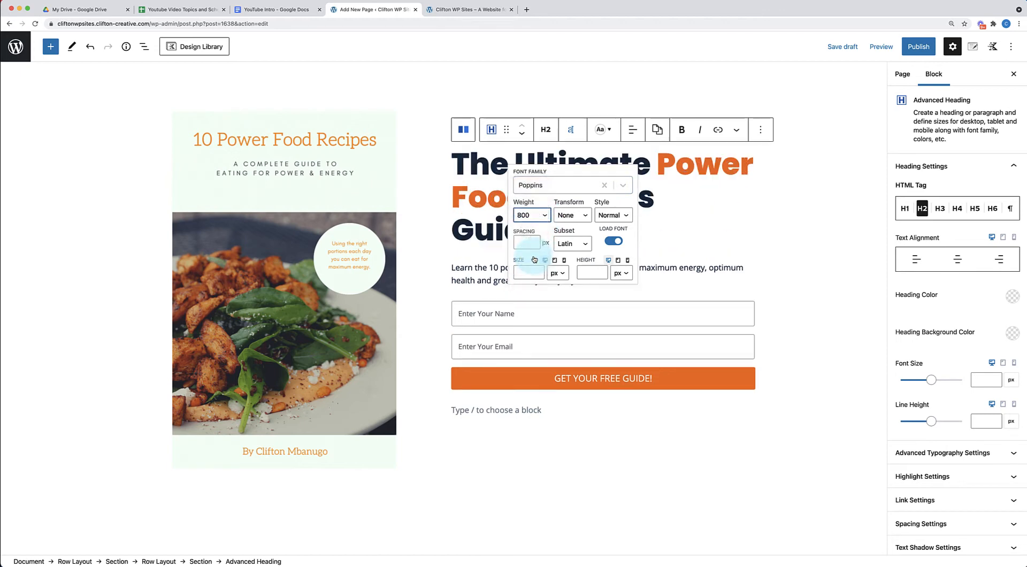
left_click(589, 160)
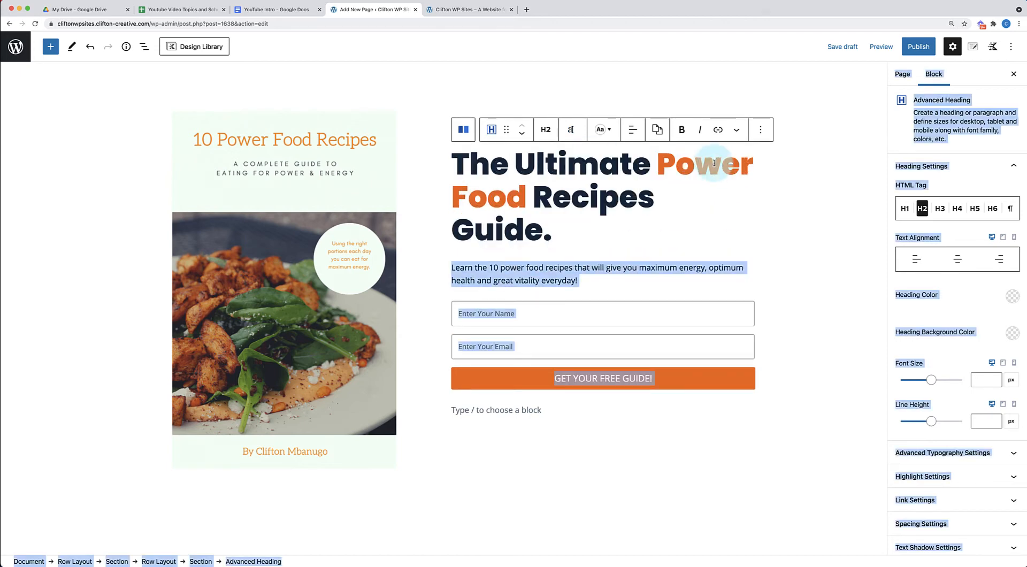
left_click(648, 188)
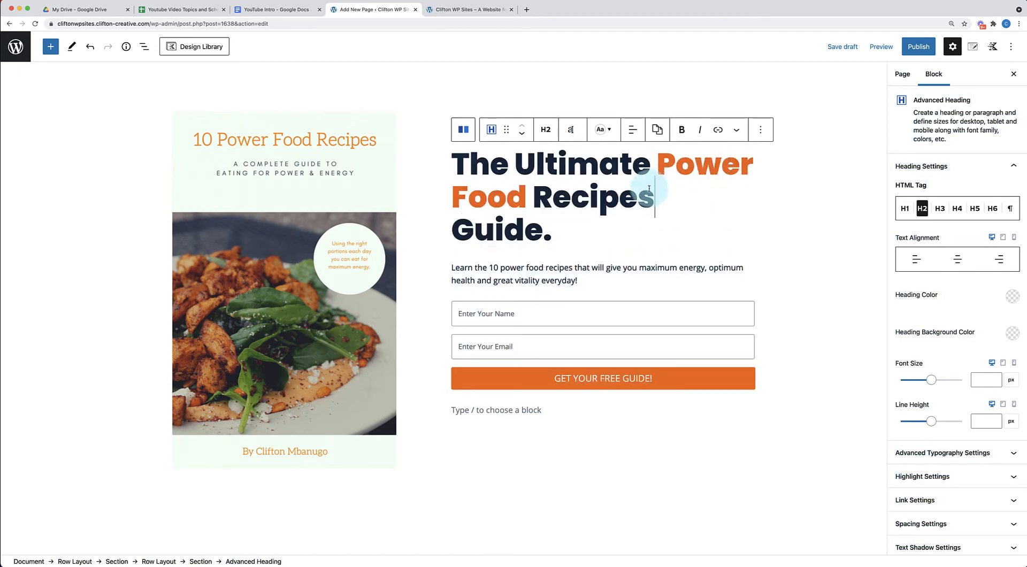
- Set the guide heading's font size to 64 px and its line height to 66 px
left_click(570, 130)
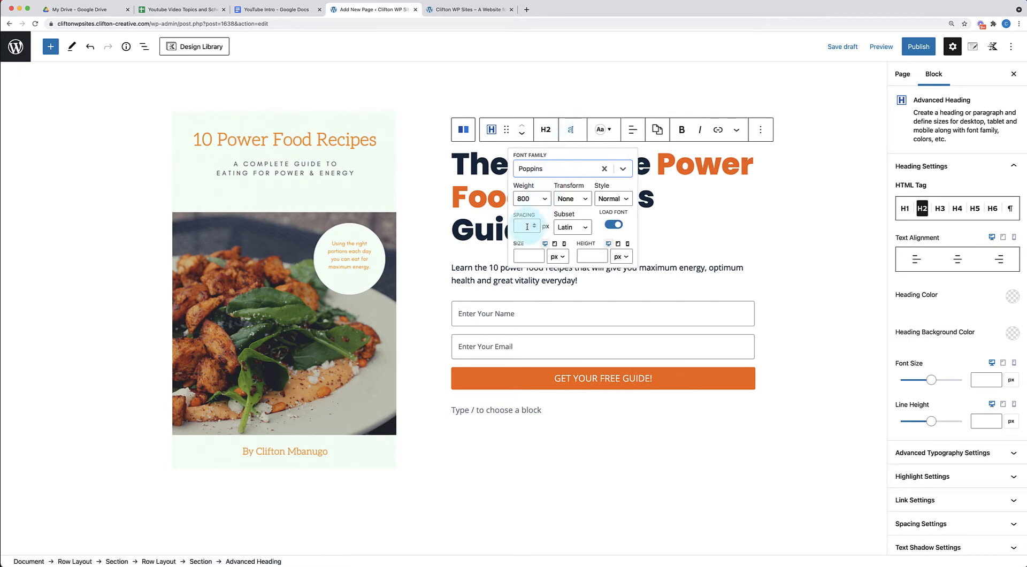
left_click(524, 253)
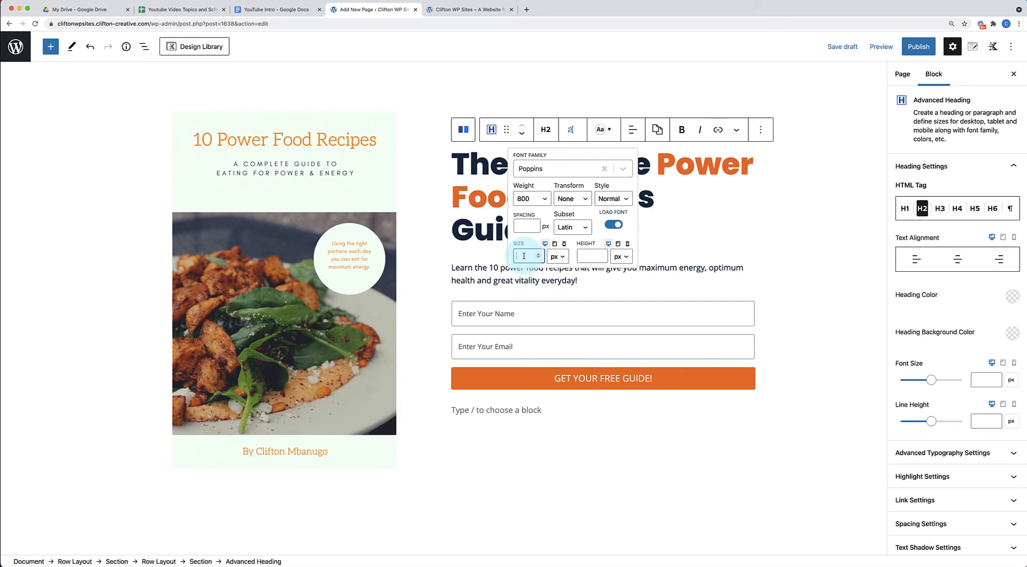
type("6")
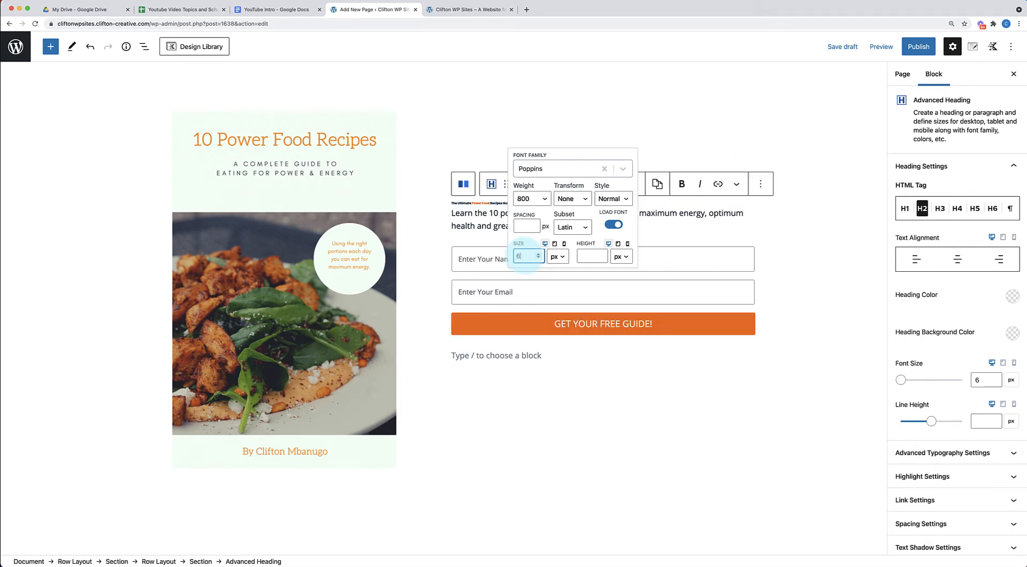
type("4")
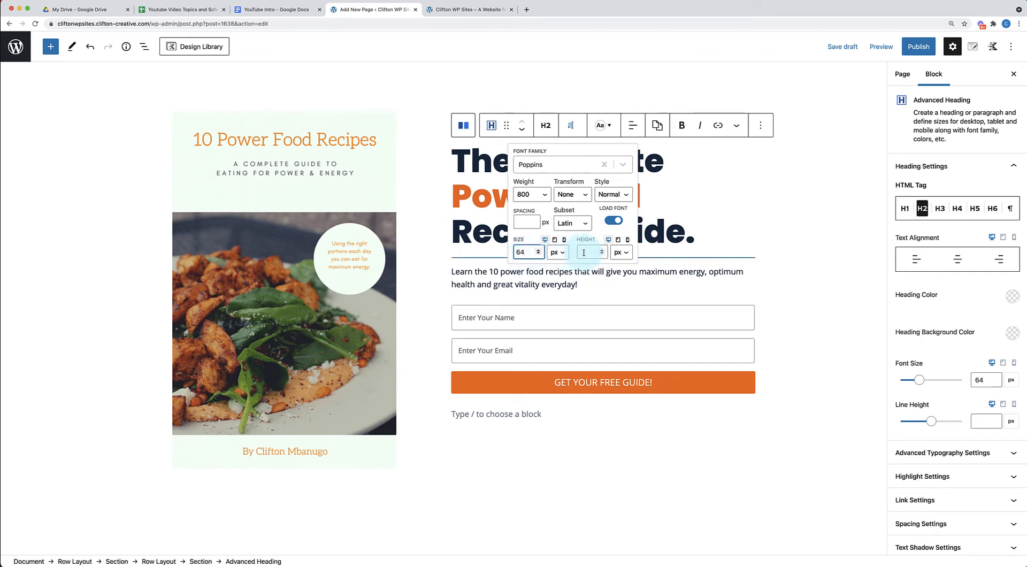
left_click(584, 252)
type("66")
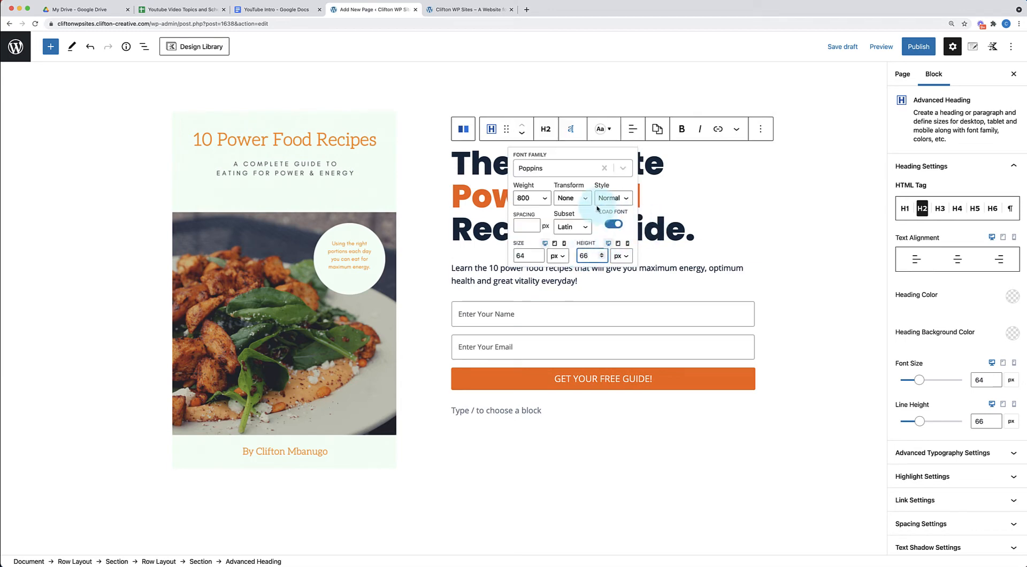
left_click(477, 230)
scroll(504, 293, "up", 1)
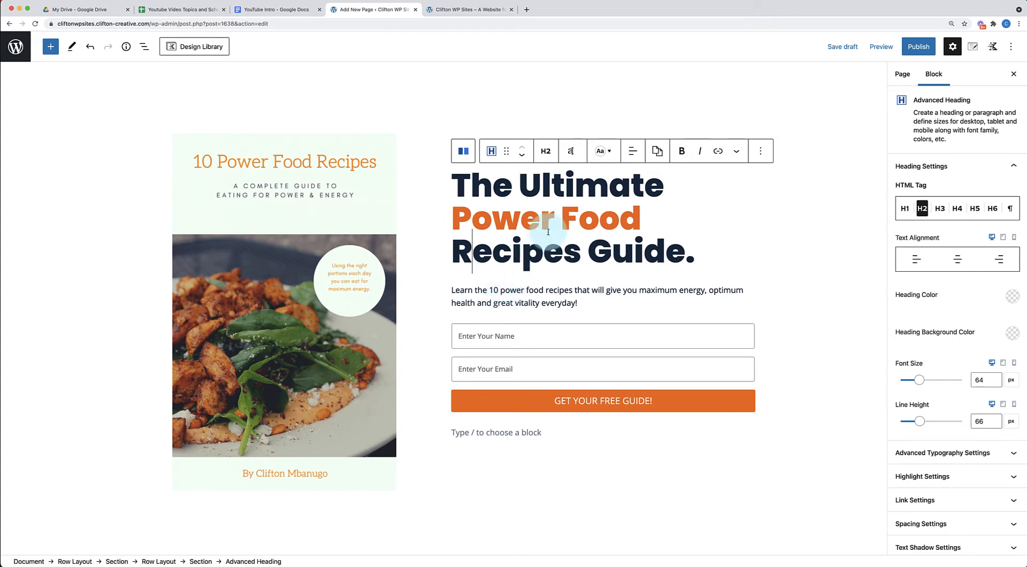
- Change the guide heading's text color to dark green (hex 045405)
left_click(606, 156)
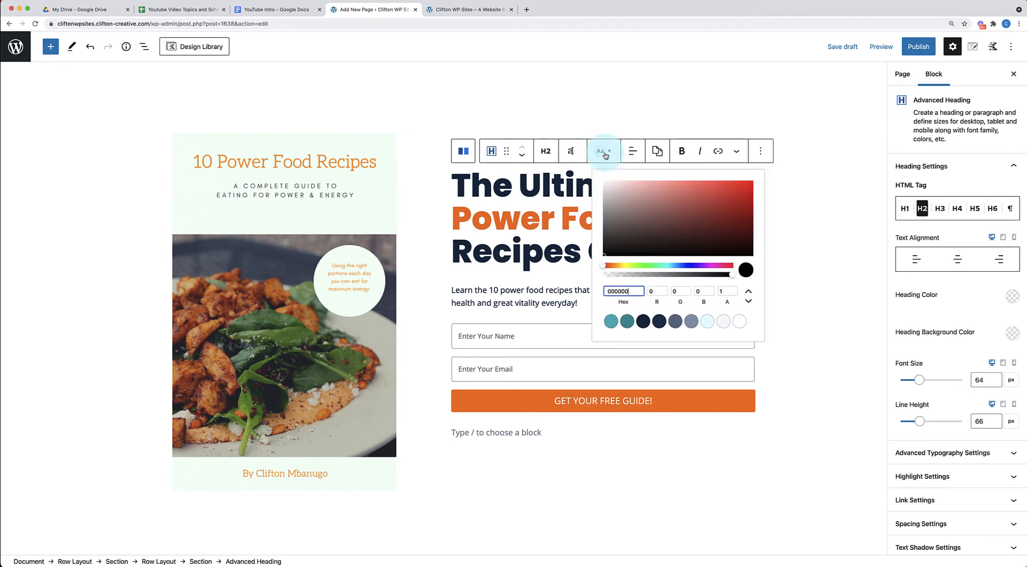
left_click(647, 266)
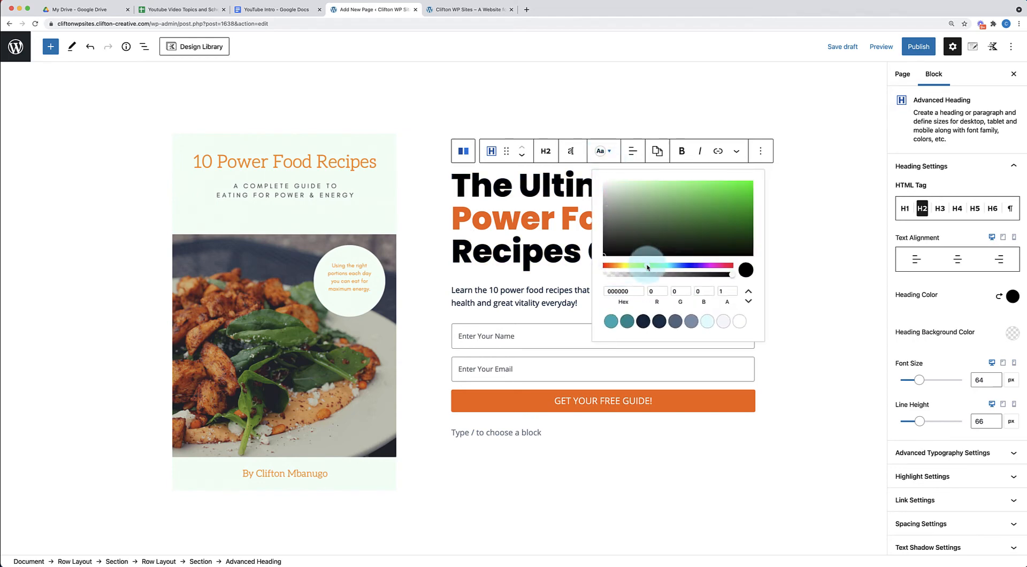
left_click(730, 229)
mouse_move(730, 228)
left_mouse_down()
mouse_move(746, 211)
mouse_move(747, 234)
left_mouse_up()
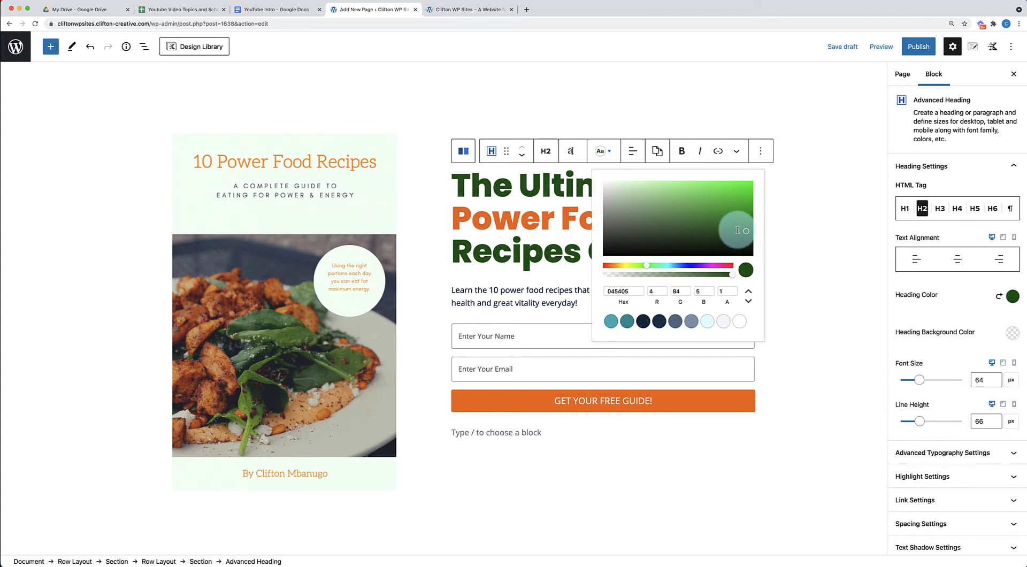
left_click(523, 203)
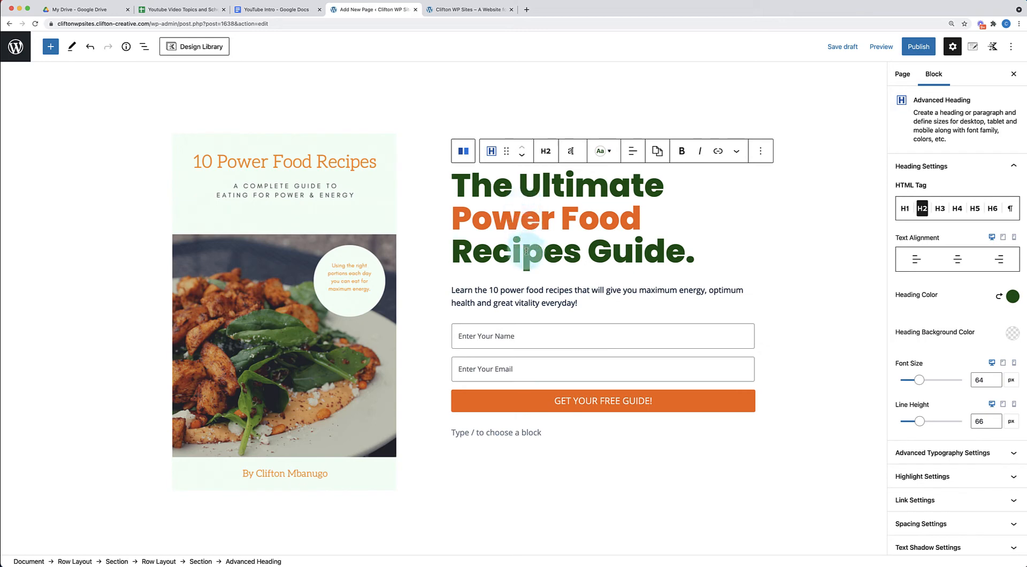
- Change the form's name field placeholder to "ENTER YOUR NAME" in capitals
left_click(524, 336)
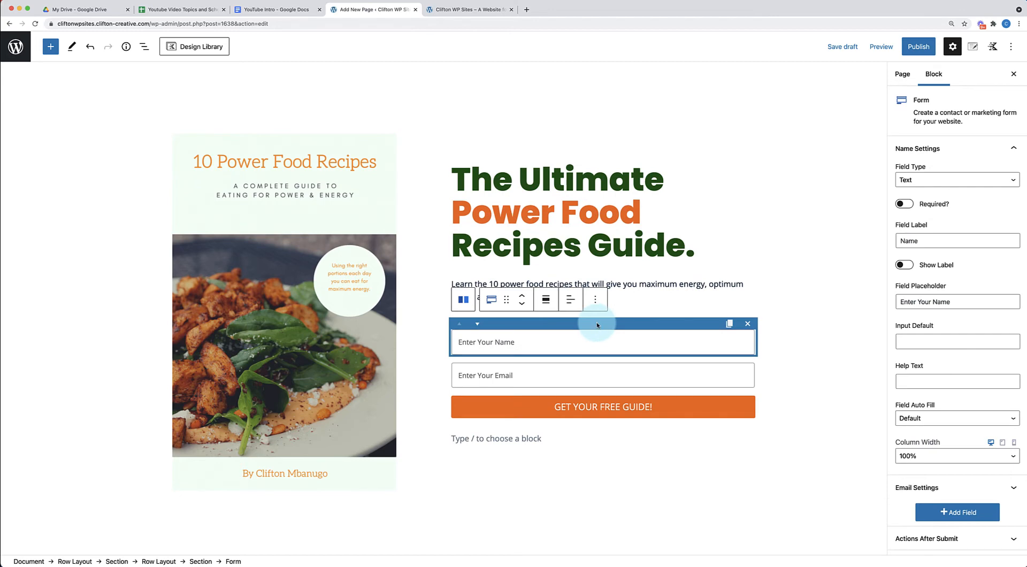
left_click(955, 303)
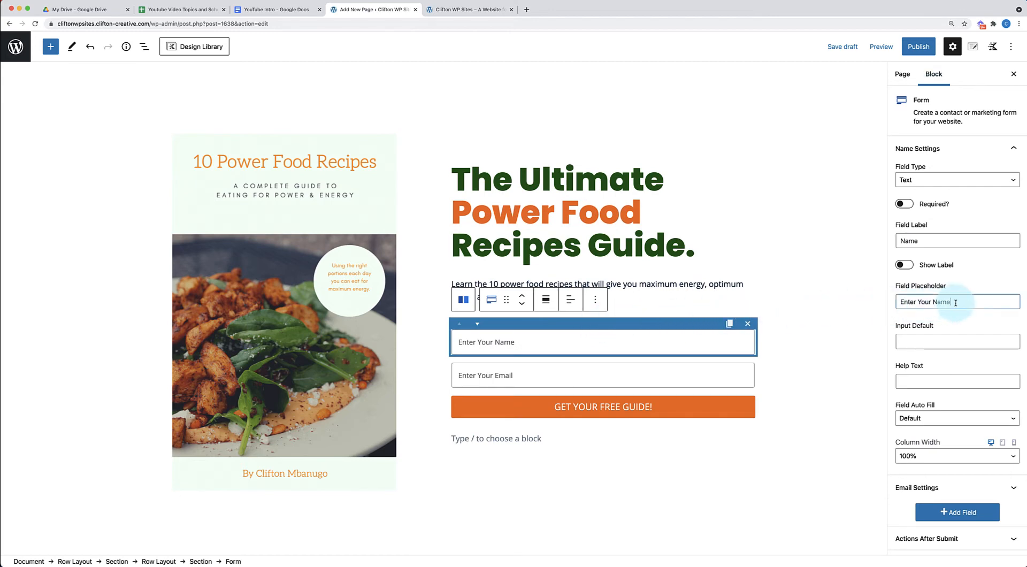
left_click_drag(955, 302, 850, 301)
type("EN")
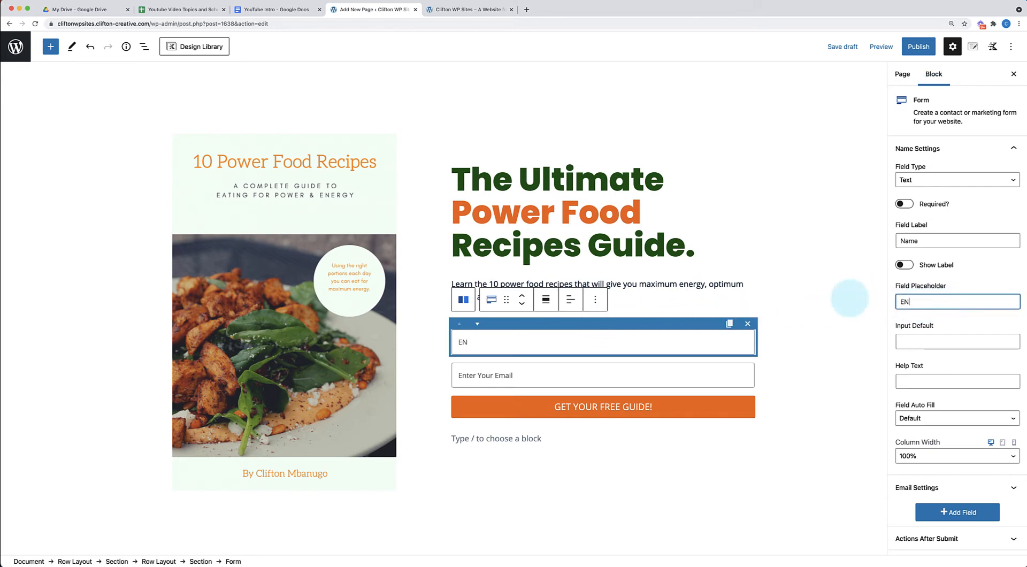
type("TER YOUR NAME")
- Set the form's email field placeholder to "ENTER YOUR NAME" and deselect the form
left_click(537, 377)
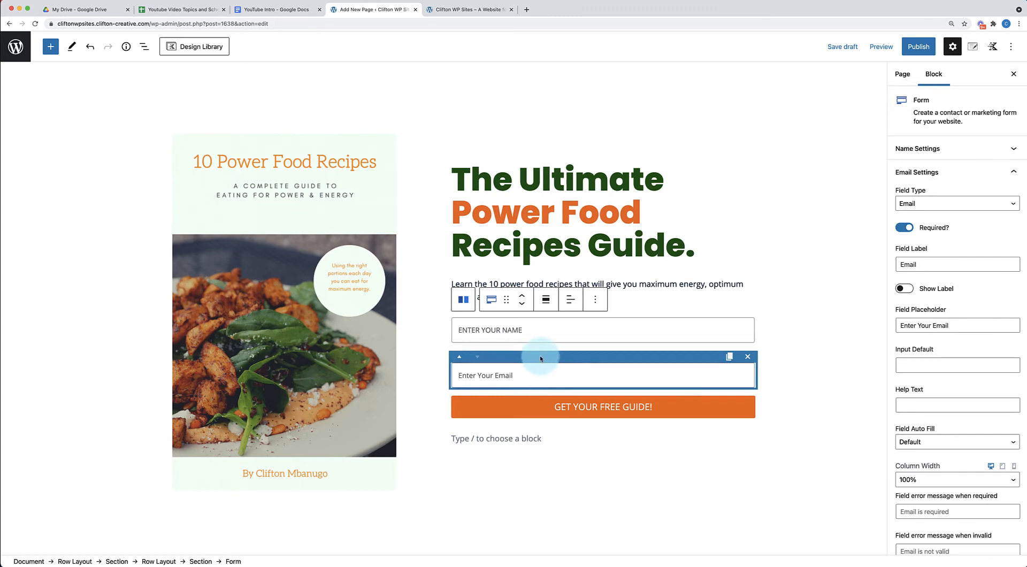
left_click_drag(934, 324, 872, 324)
type("E")
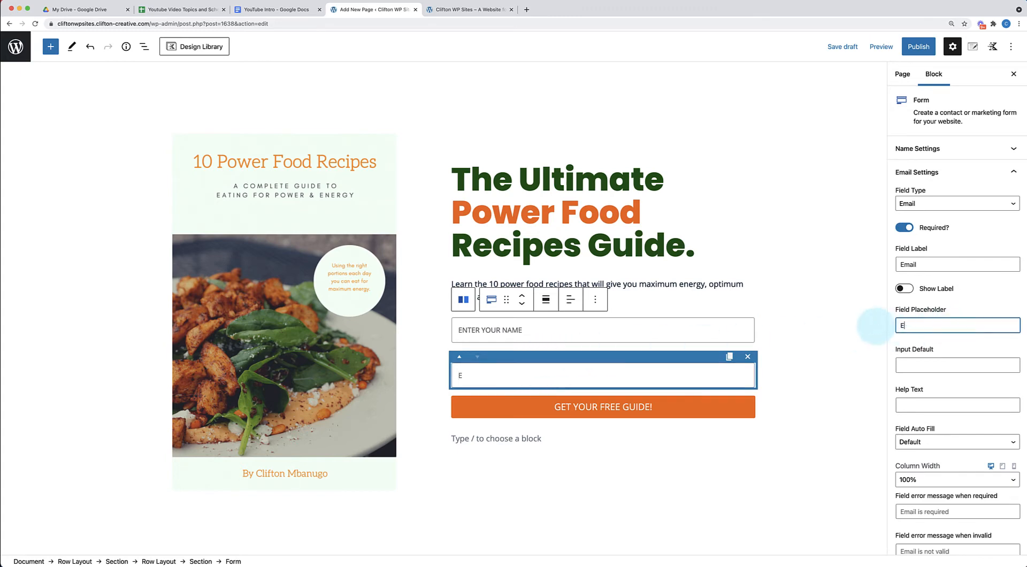
type("NTER YOUR NAME")
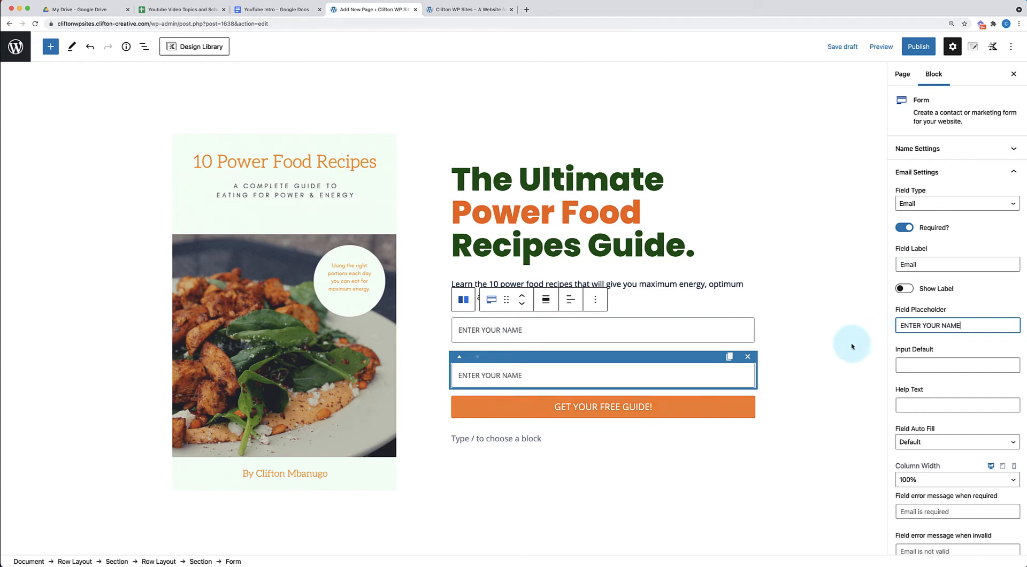
left_click(768, 407)
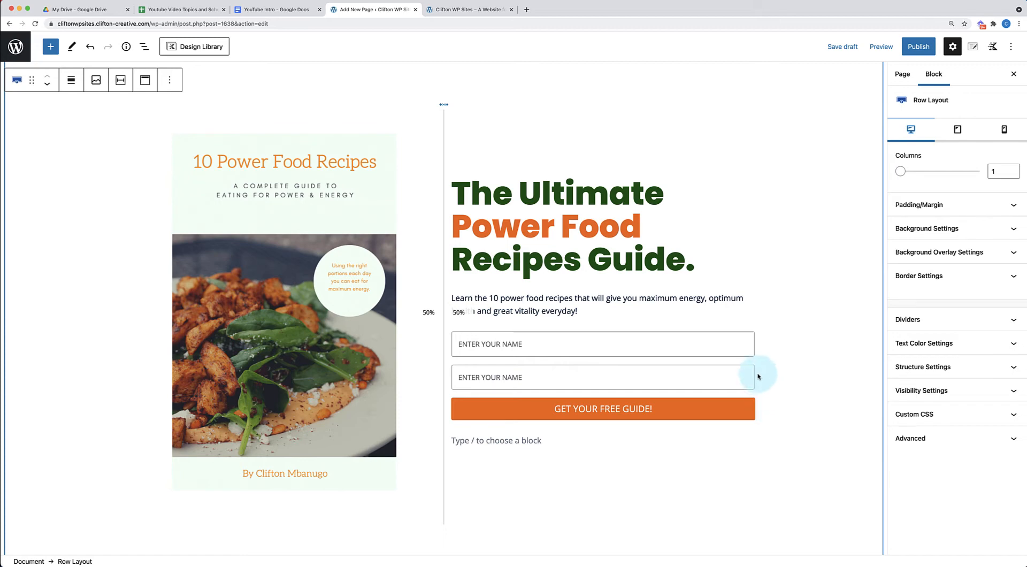
- Enable the Redirect and Mailerlite actions after form submission alongside Email, leaving FluentCRM off
left_click(751, 393)
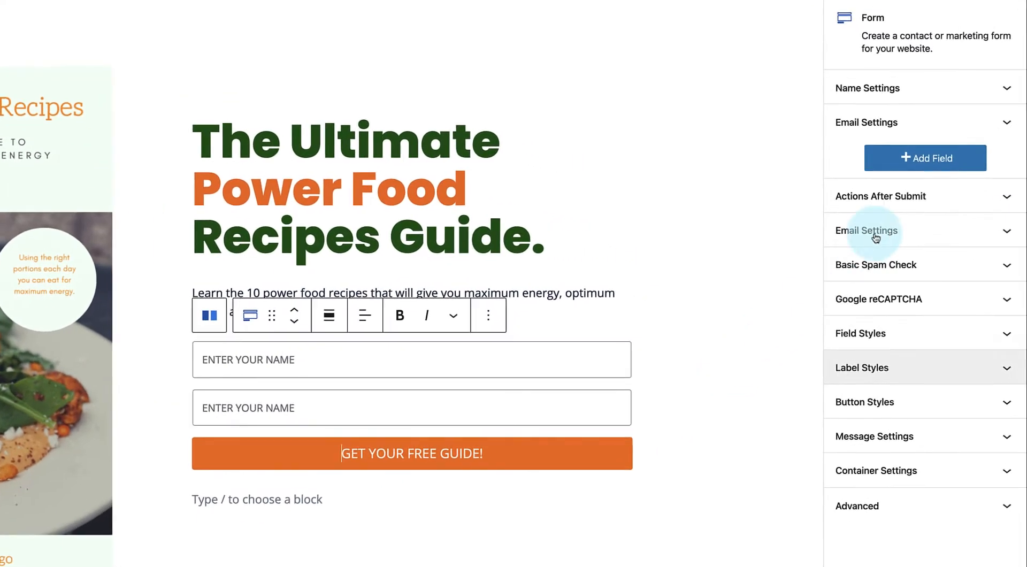
left_click(952, 225)
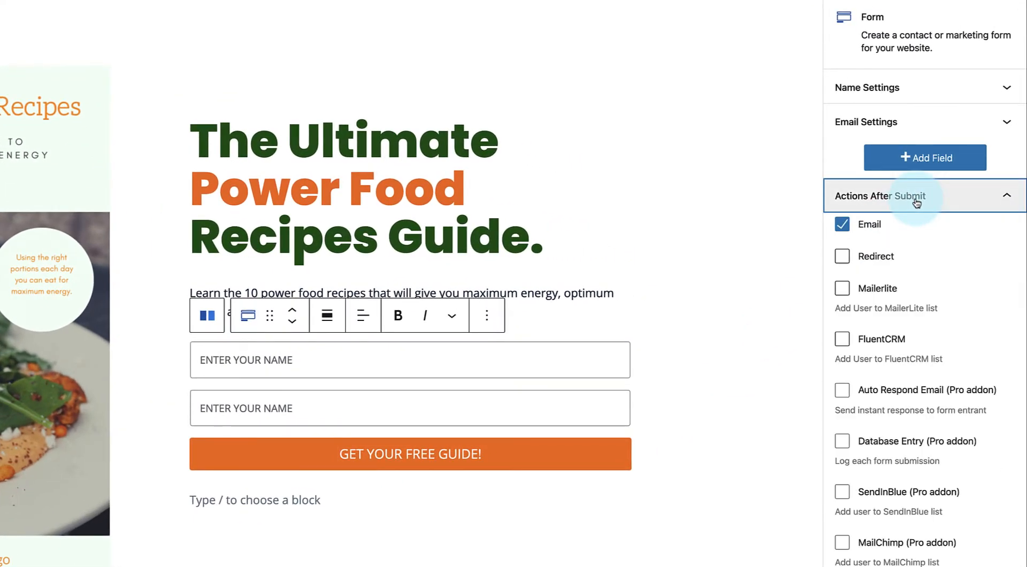
left_click(859, 232)
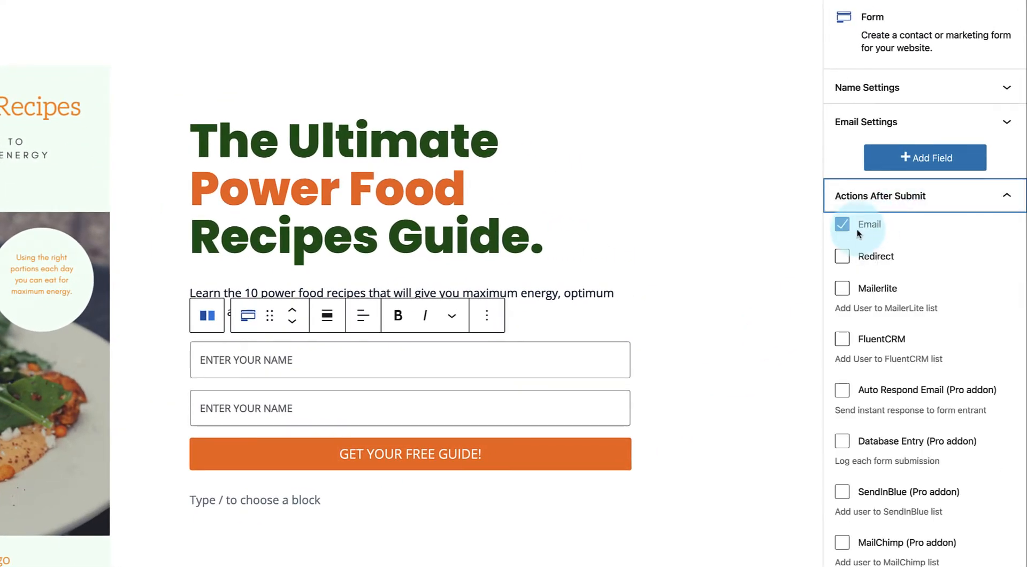
left_click(843, 258)
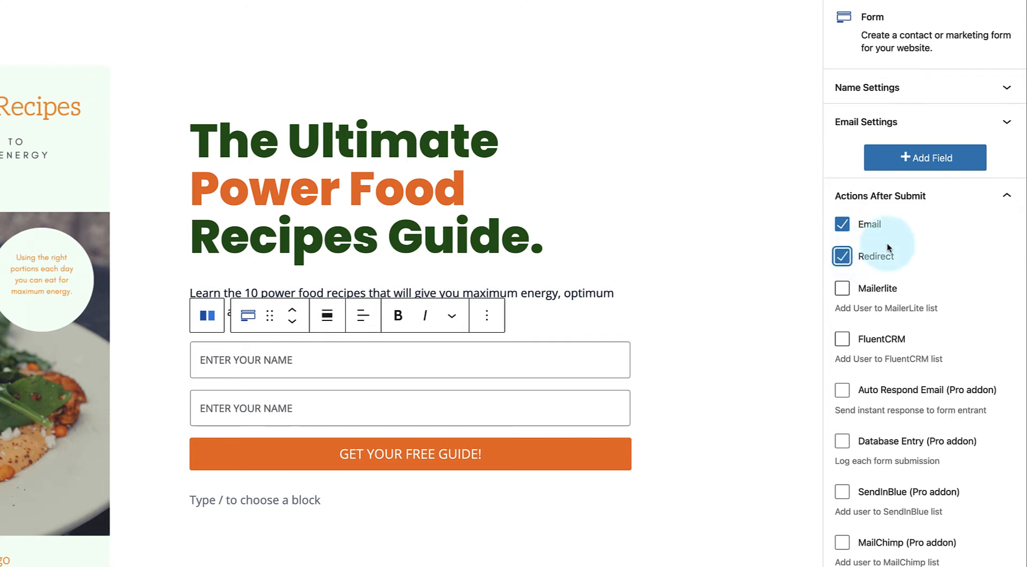
left_click(844, 291)
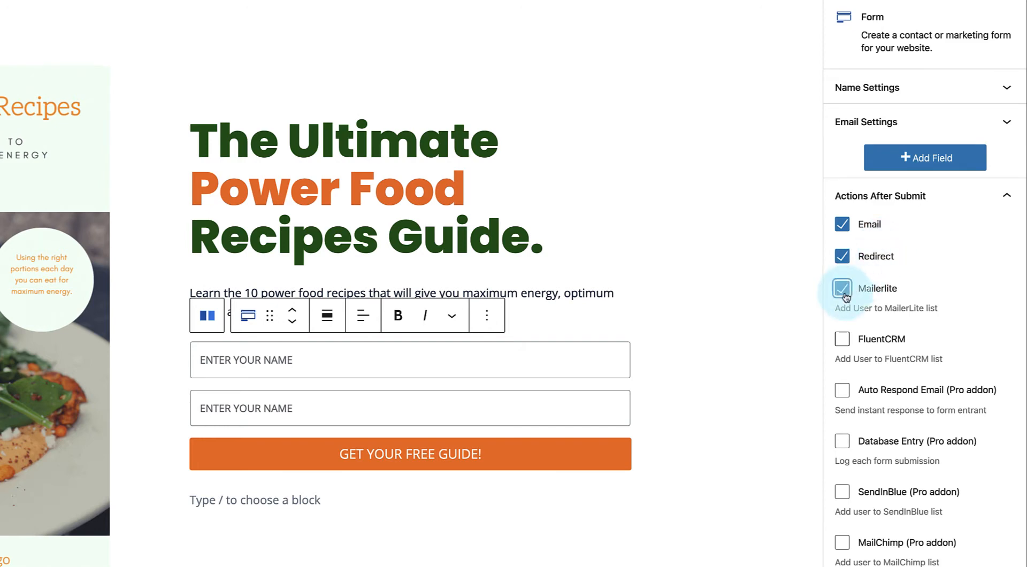
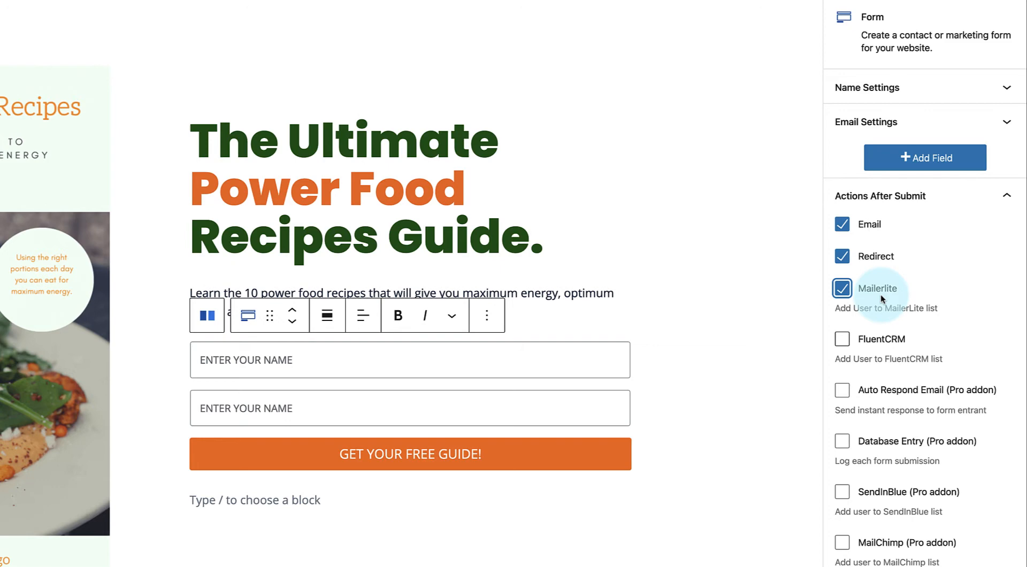
left_click(843, 339)
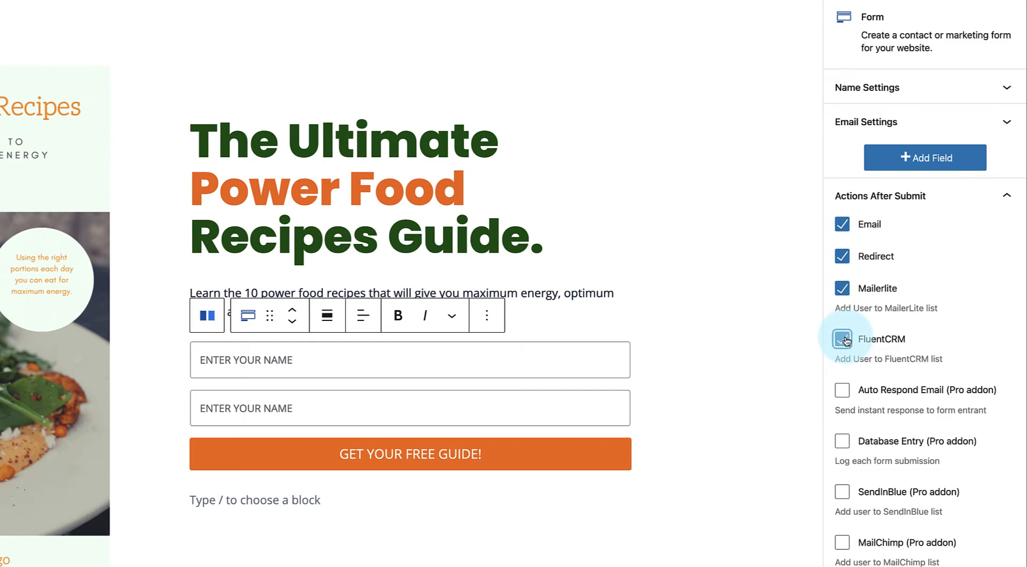
left_click(844, 339)
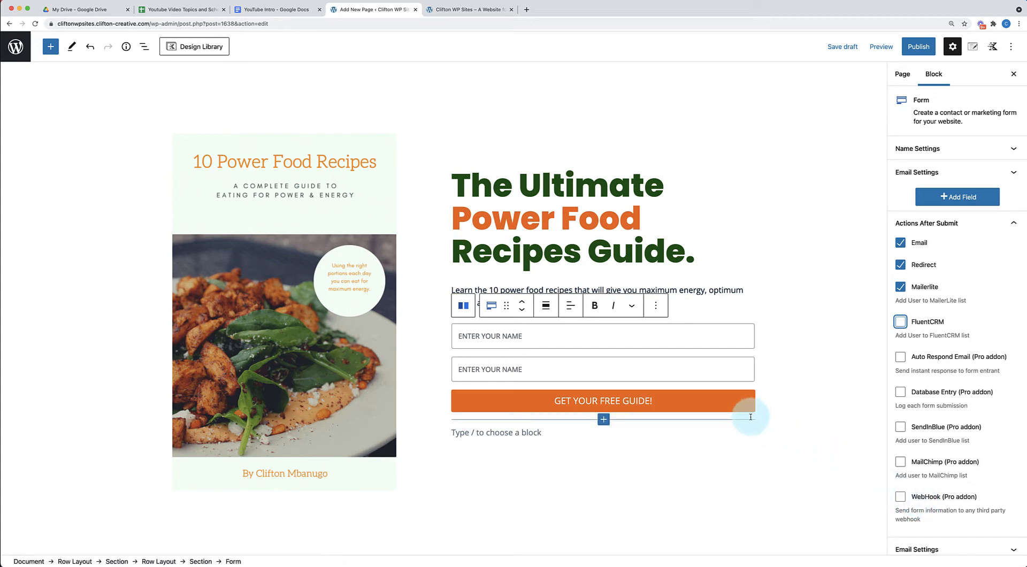
- Look over the opt-in section's layout, heading, description text and form
left_click(745, 450)
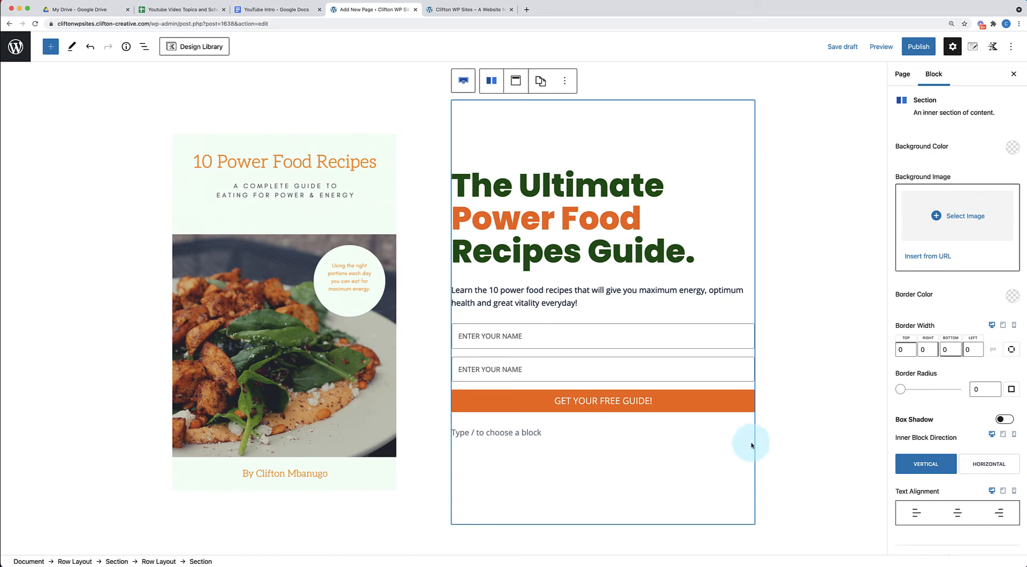
left_click(799, 414)
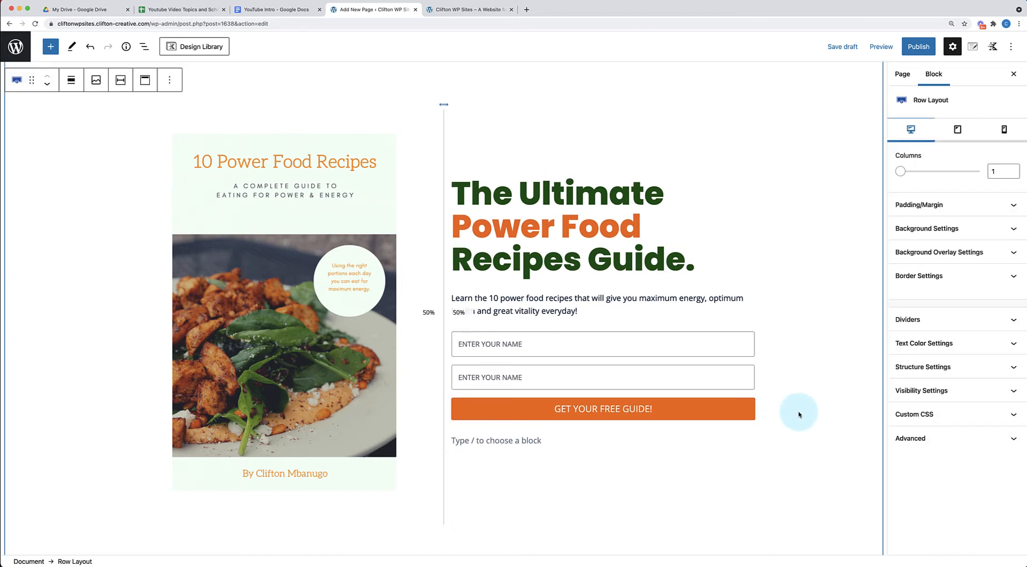
scroll(798, 414, "down", 3)
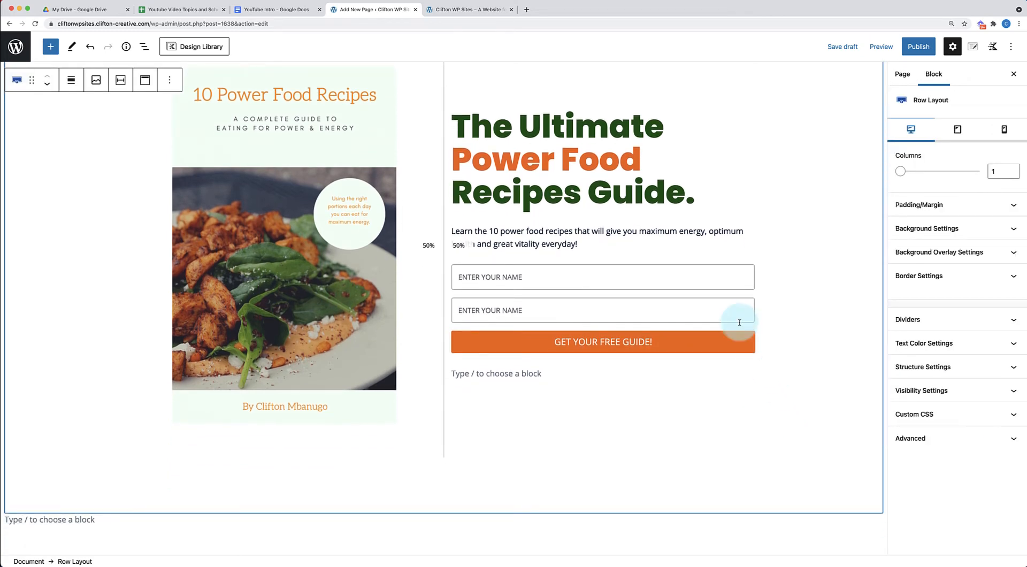
left_click(613, 131)
left_click(588, 222)
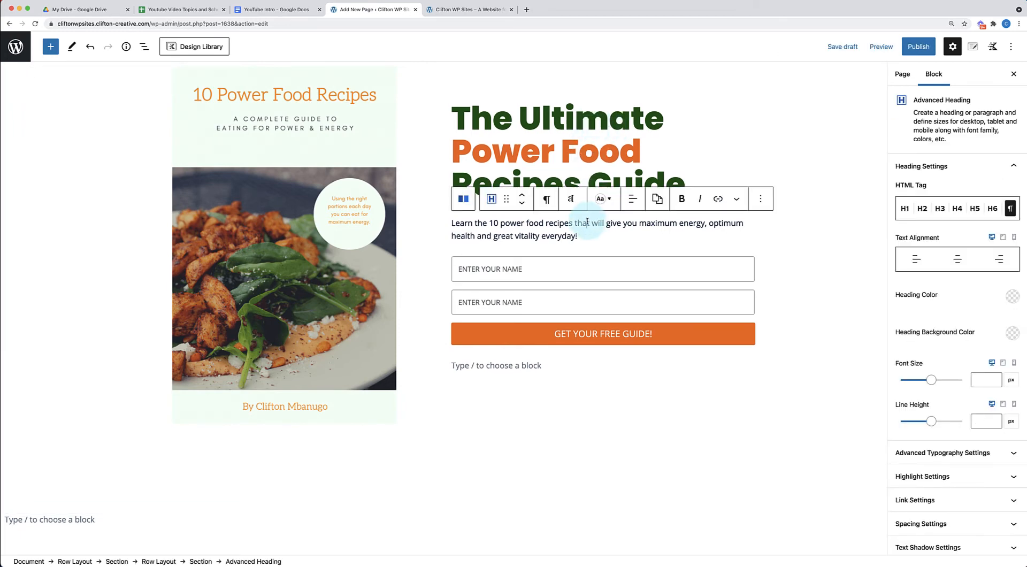
left_click(714, 368)
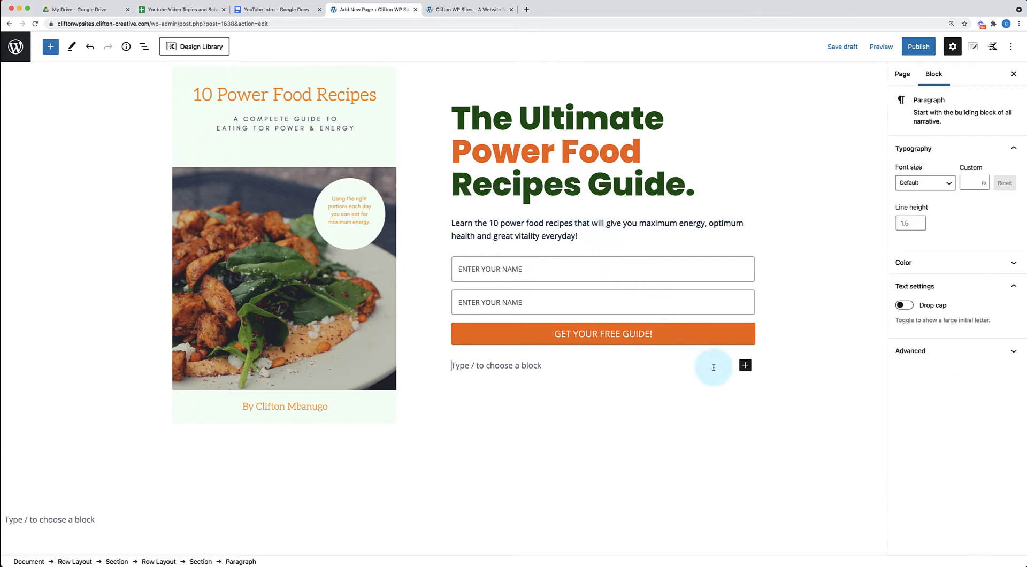
scroll(717, 363, "up", 3)
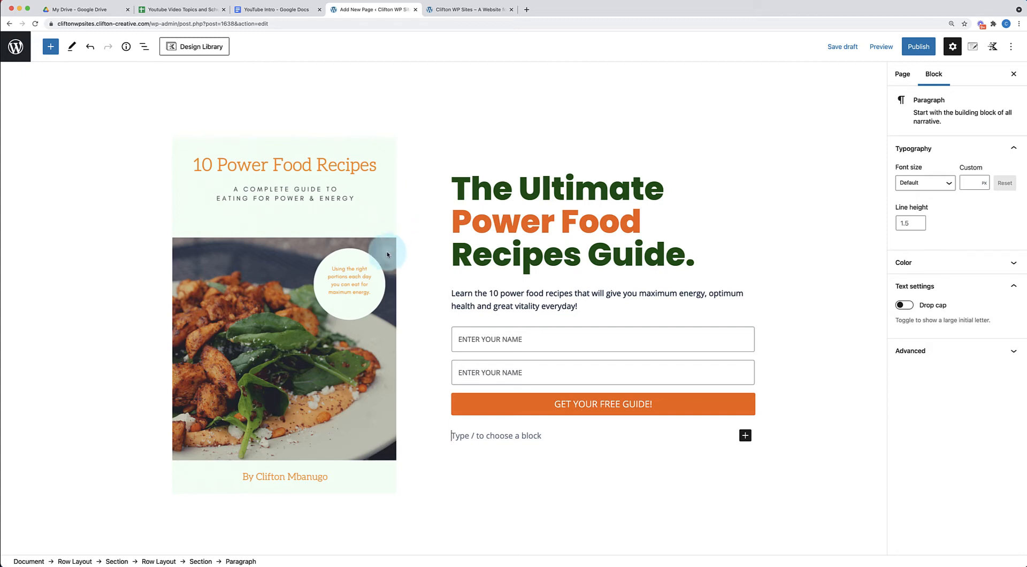
- Examine the image style options of the book cover's gallery block
left_click(383, 280)
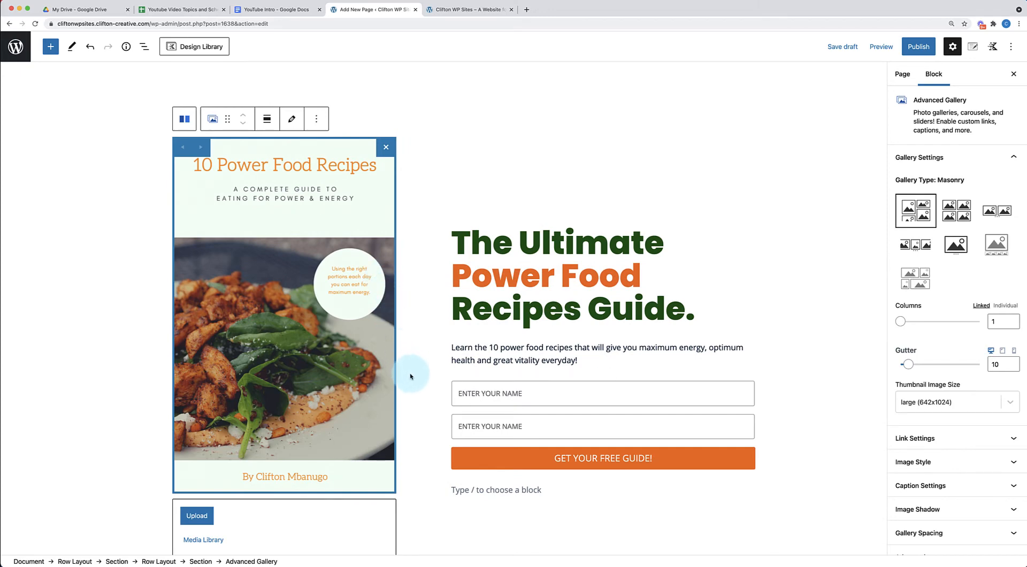
scroll(410, 376, "down", 2)
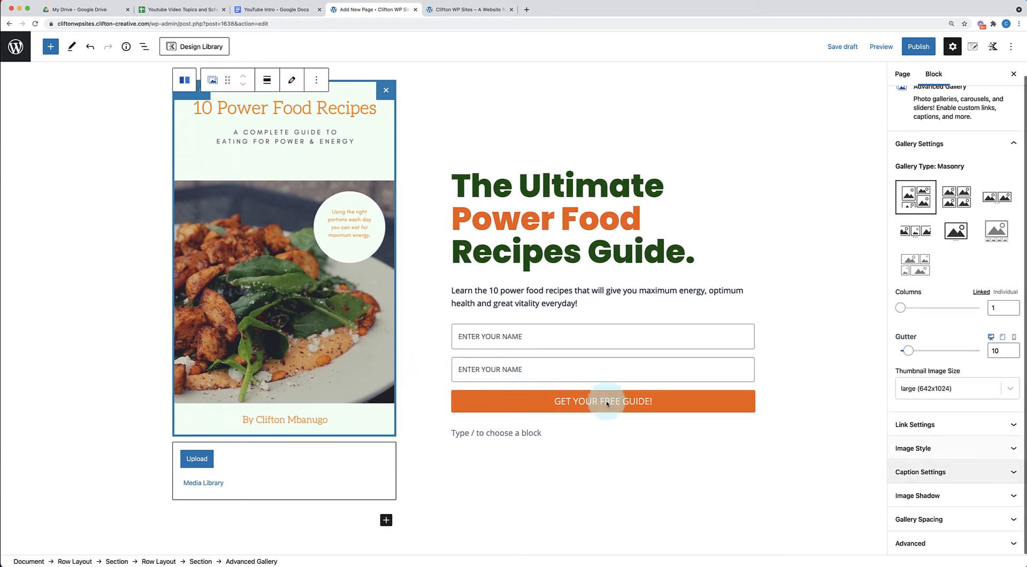
left_click(928, 448)
scroll(933, 446, "down", 2)
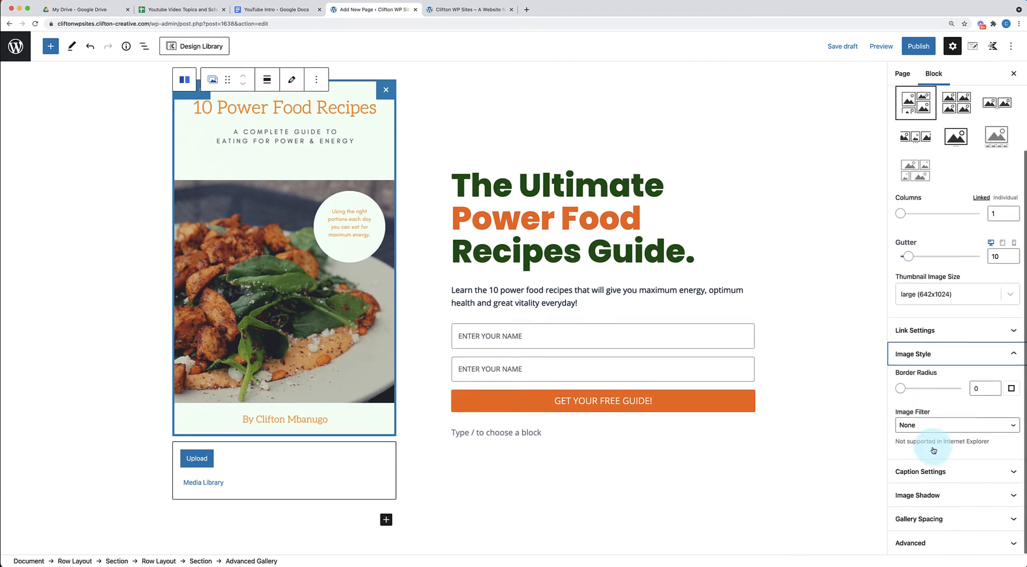
scroll(933, 451, "up", 2)
left_click(947, 415)
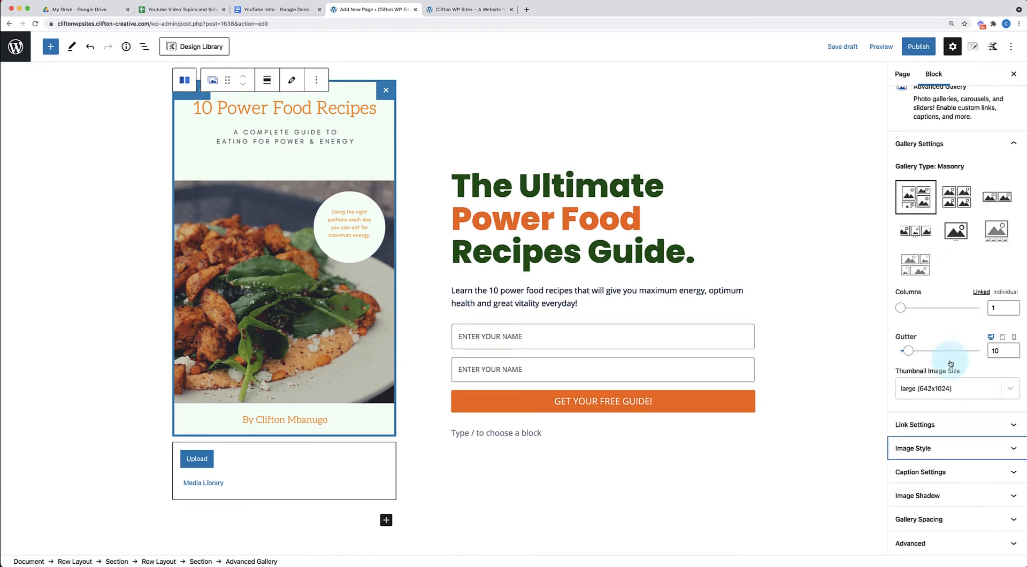
- Enable the image shadow on the book cover's gallery block
left_click(933, 495)
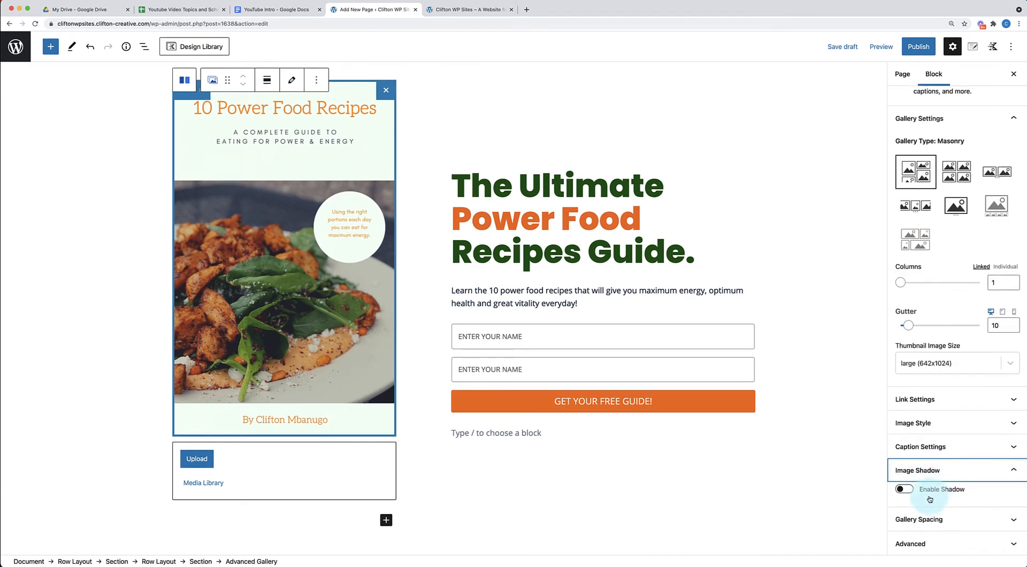
left_click(903, 488)
scroll(909, 490, "down", 5)
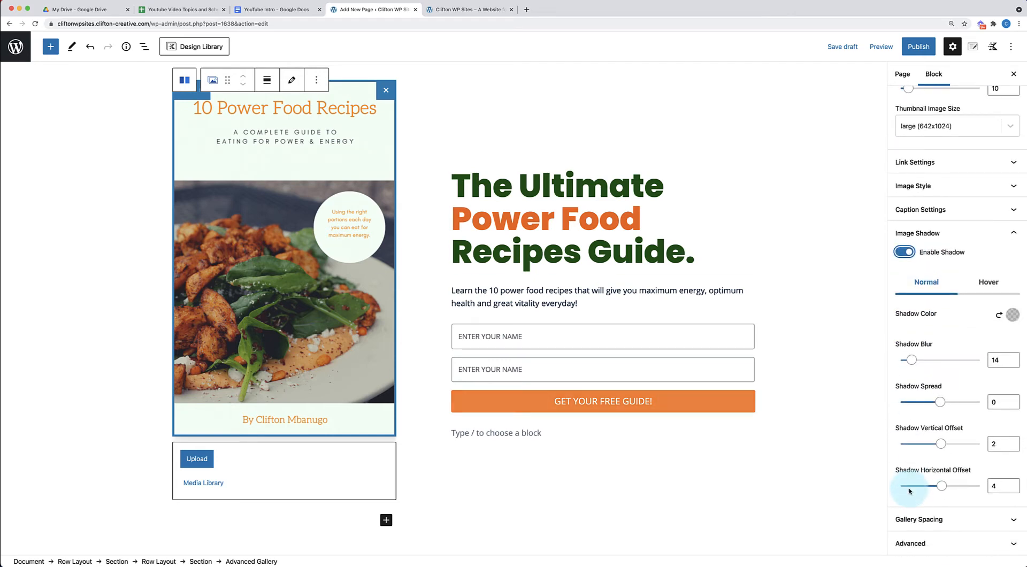
left_click(420, 449)
left_click(378, 409)
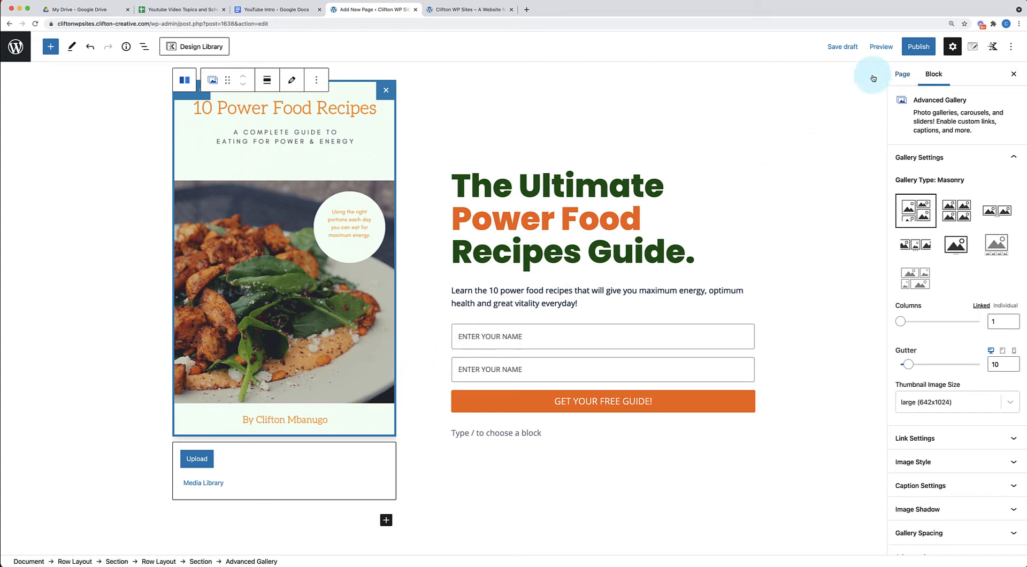
- Publish the Optin Sections page and view it live
left_click(916, 47)
left_click(916, 47)
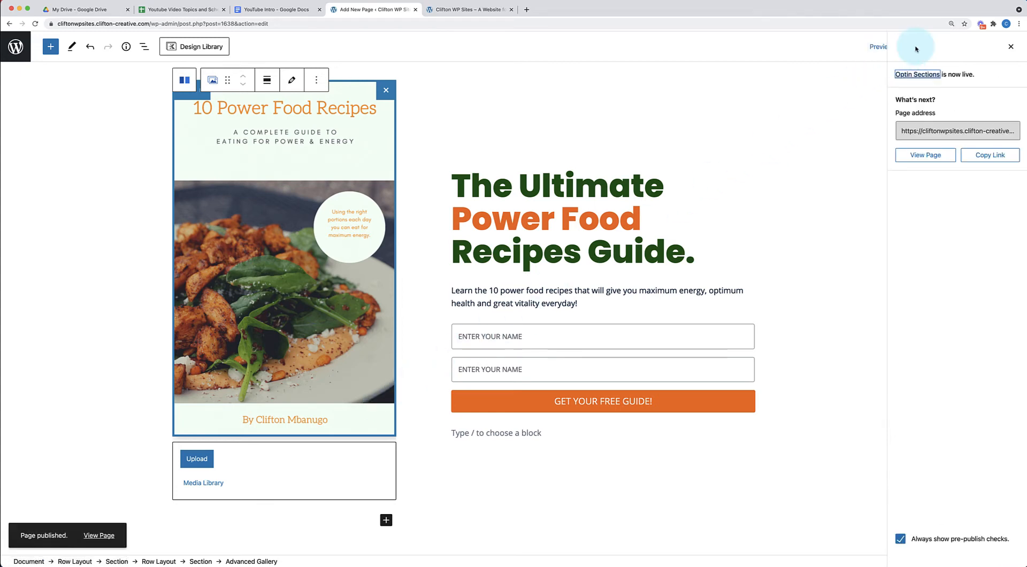
left_click(97, 534)
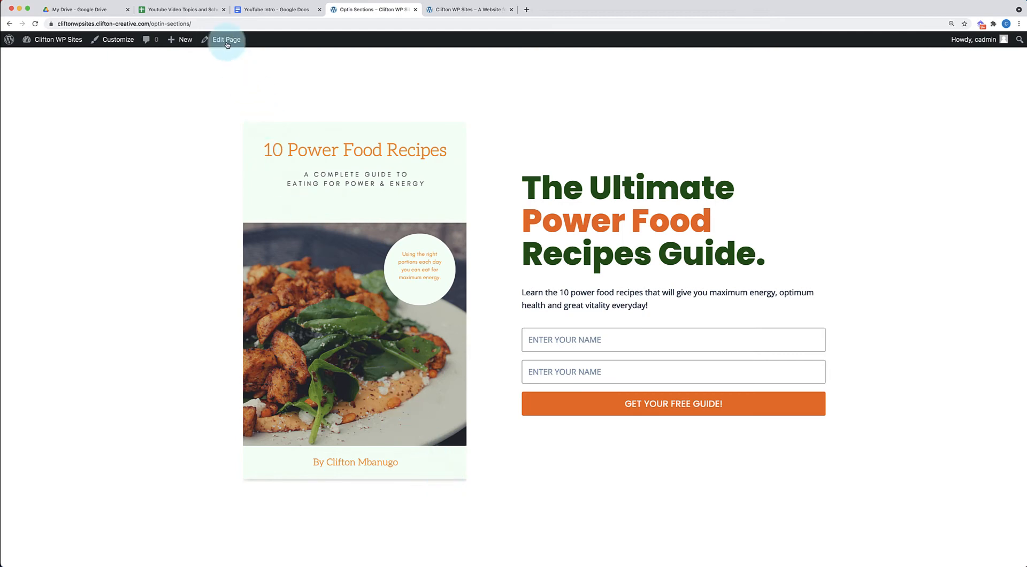
- Reopen the published page for editing and inspect the book cover's gallery block and the section that contains it
left_click(227, 43)
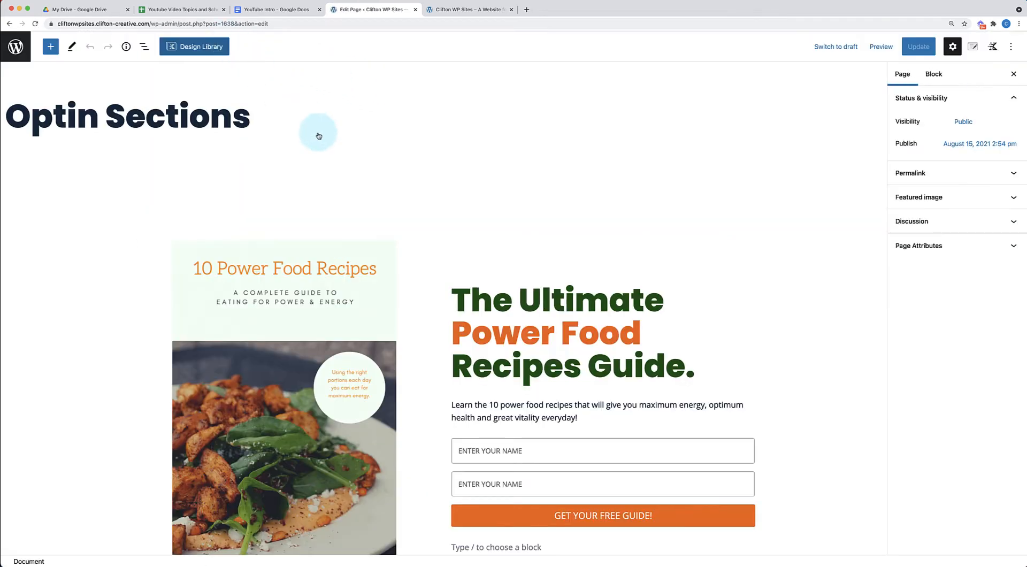
scroll(391, 210, "down", 3)
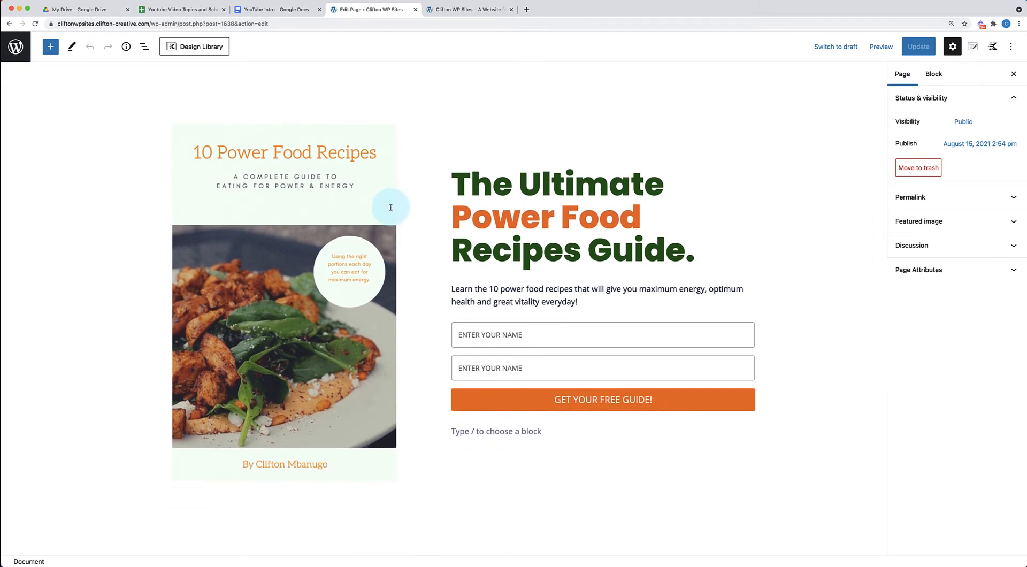
left_click(382, 295)
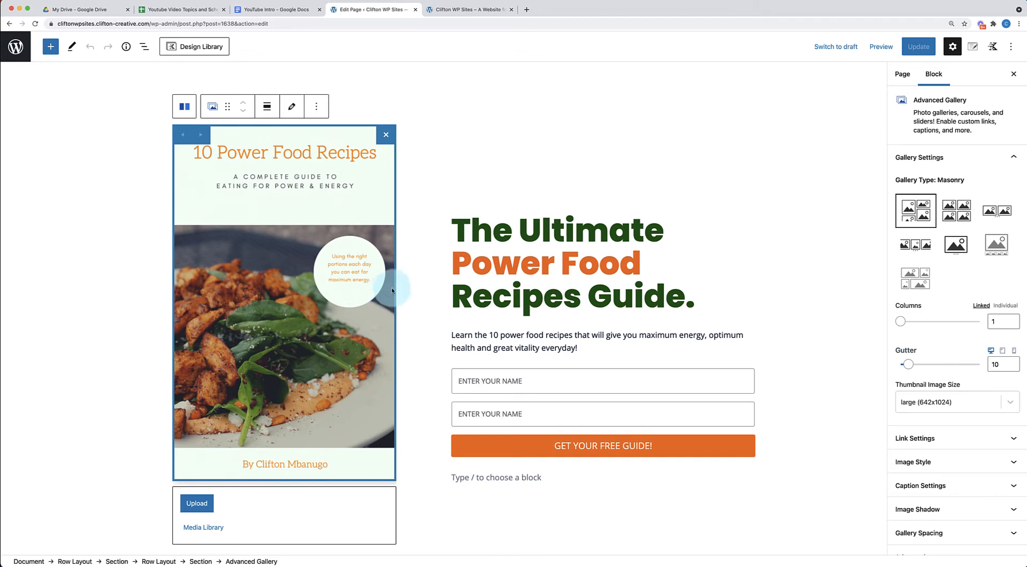
left_click(398, 287)
scroll(398, 283, "down", 2)
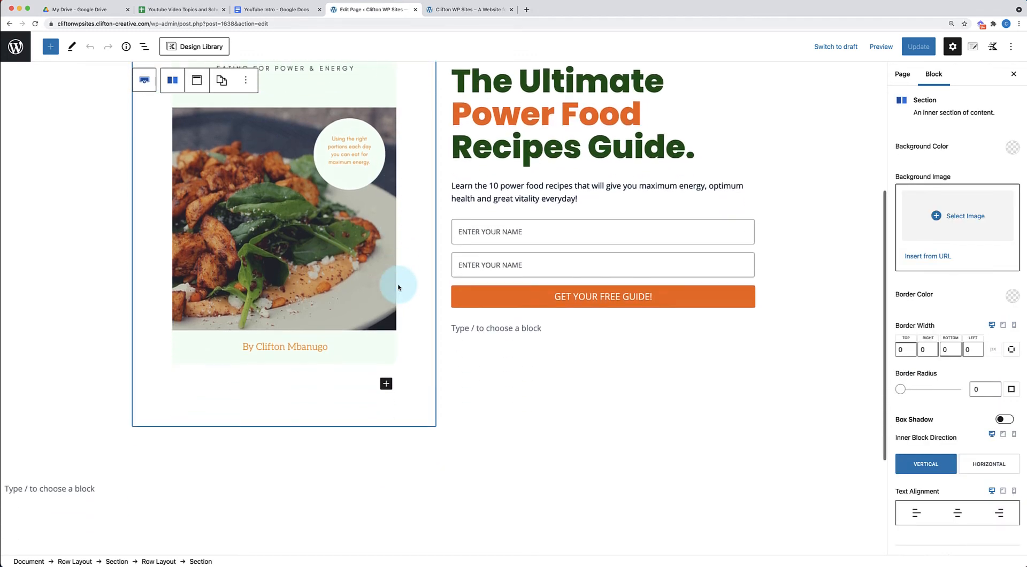
left_click(397, 276)
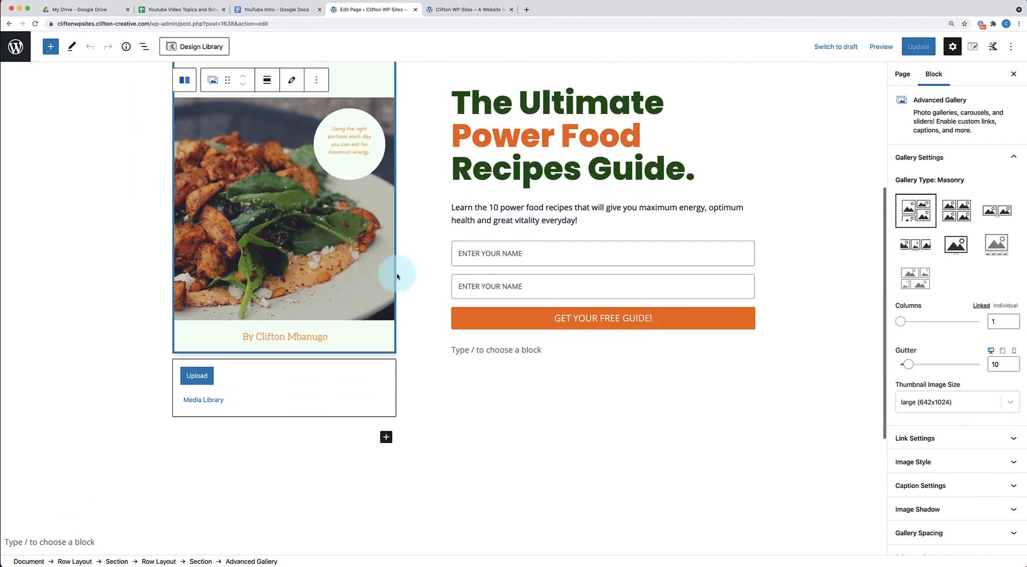
left_click(401, 276)
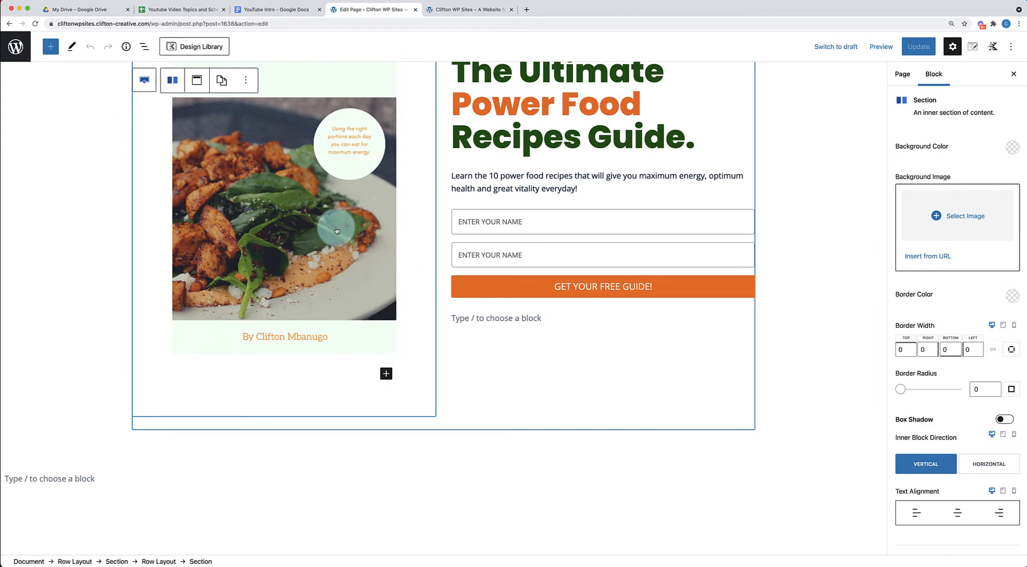
- Add a single-column Row Layout below the book cover gallery, inside the section that holds the gallery
left_click(144, 47)
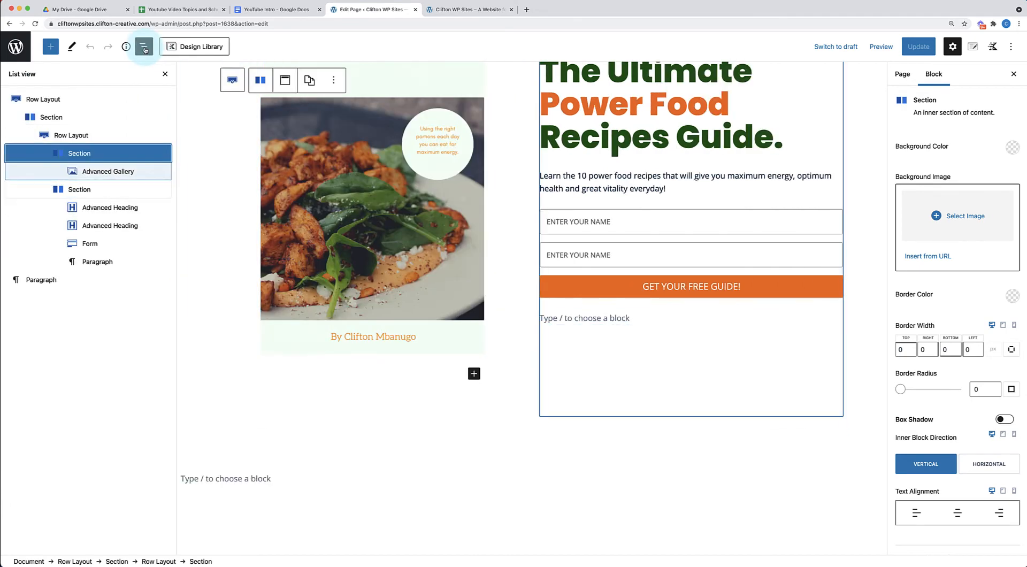
left_click(92, 154)
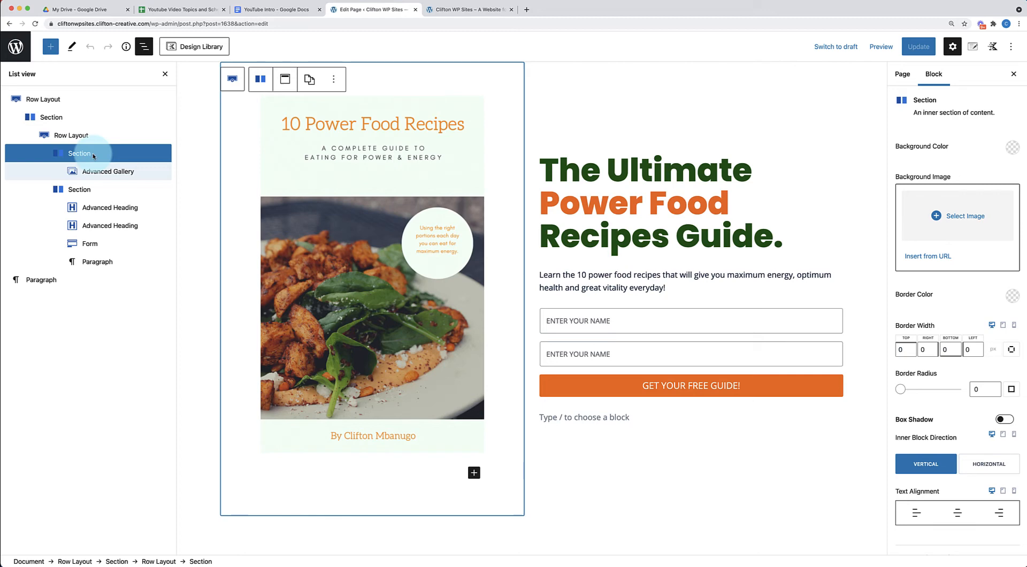
left_click(474, 473)
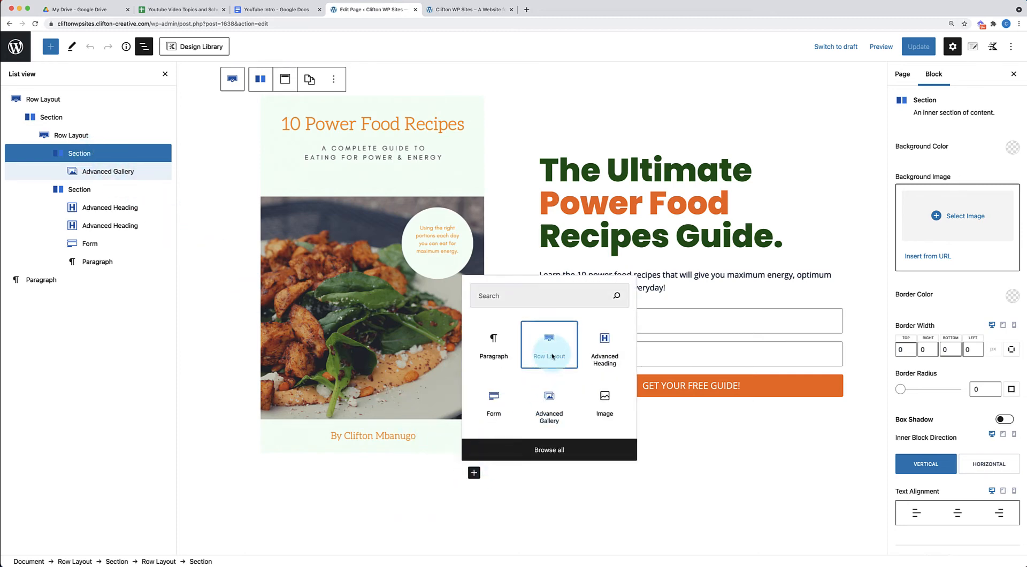
left_click(549, 351)
left_click(324, 118)
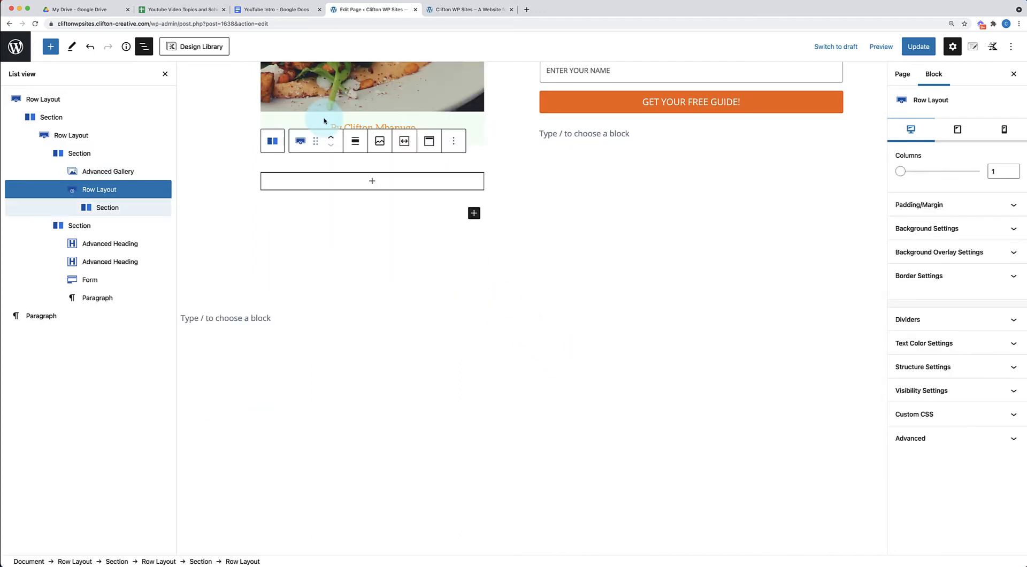
- Move the book cover's Advanced Gallery block into the section of the new single-column Row Layout
scroll(350, 244, "up", 4)
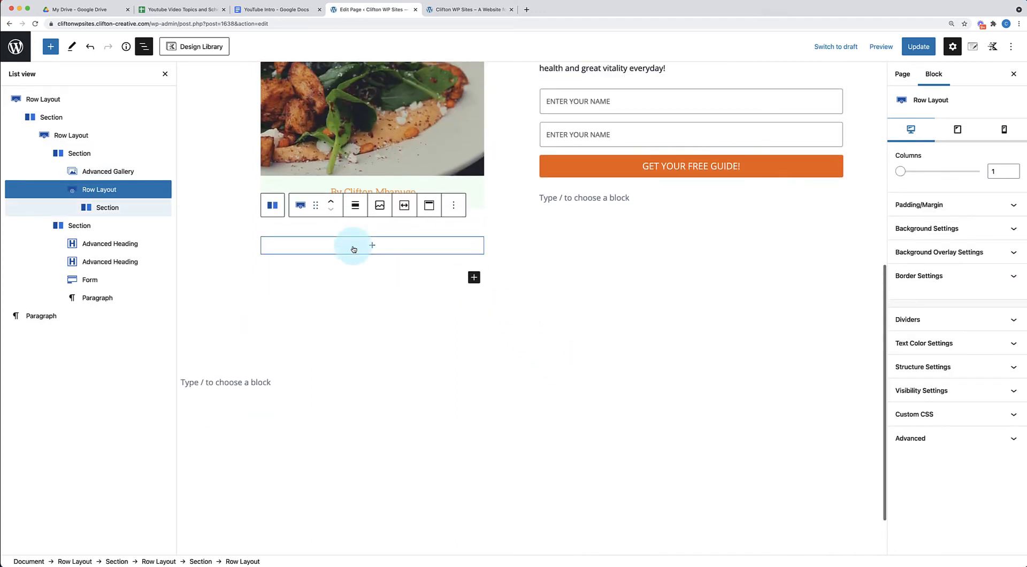
scroll(353, 247, "up", 5)
left_click(353, 247)
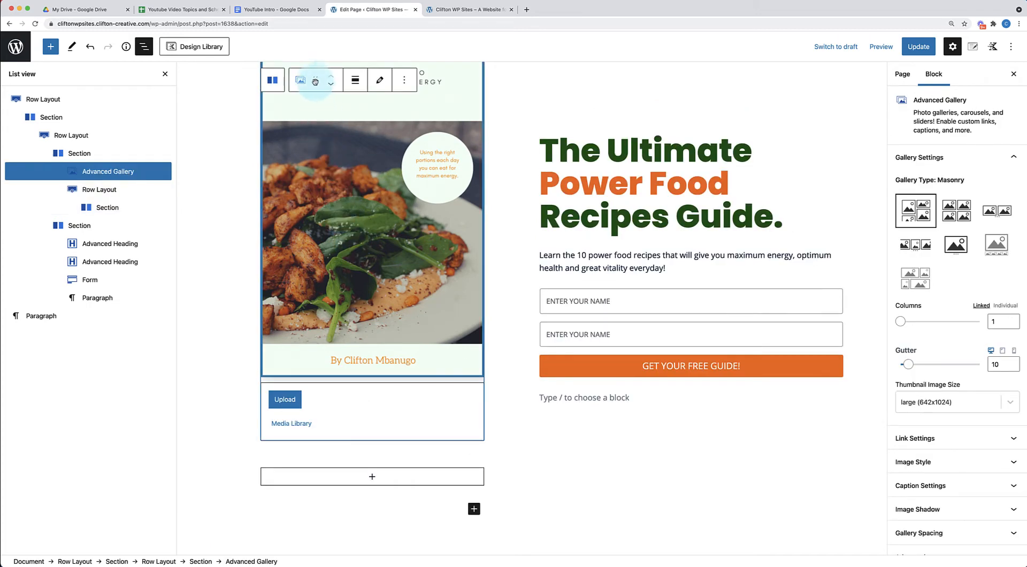
left_click_drag(315, 79, 320, 105)
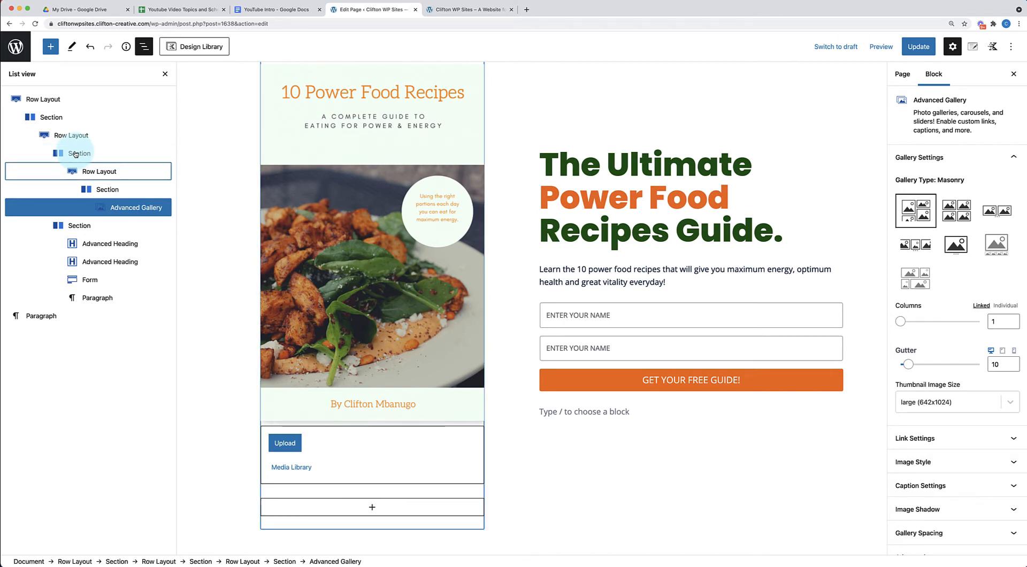
- Turn off the image shadow of the book cover's gallery block
left_click(118, 190)
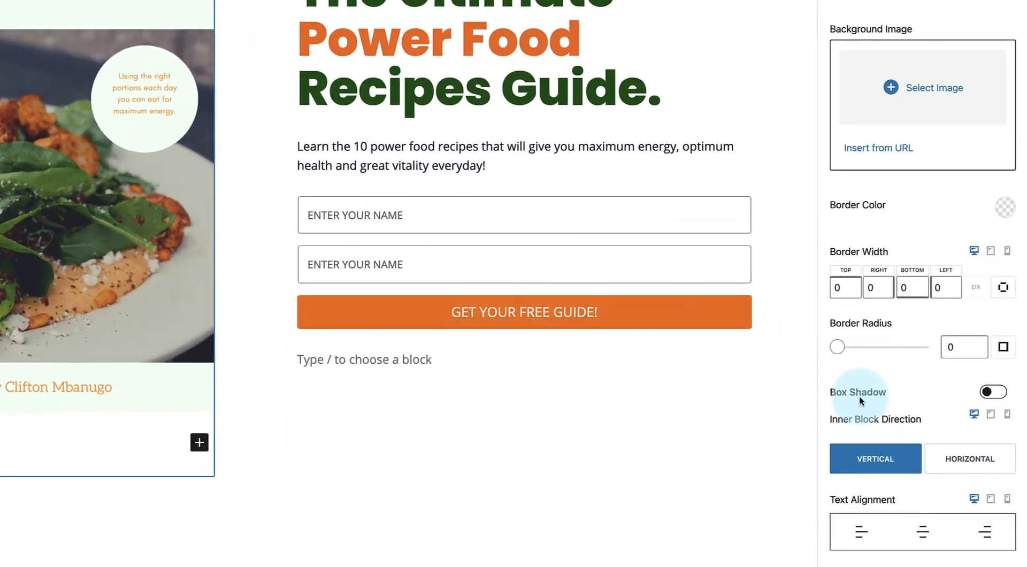
left_click(141, 138)
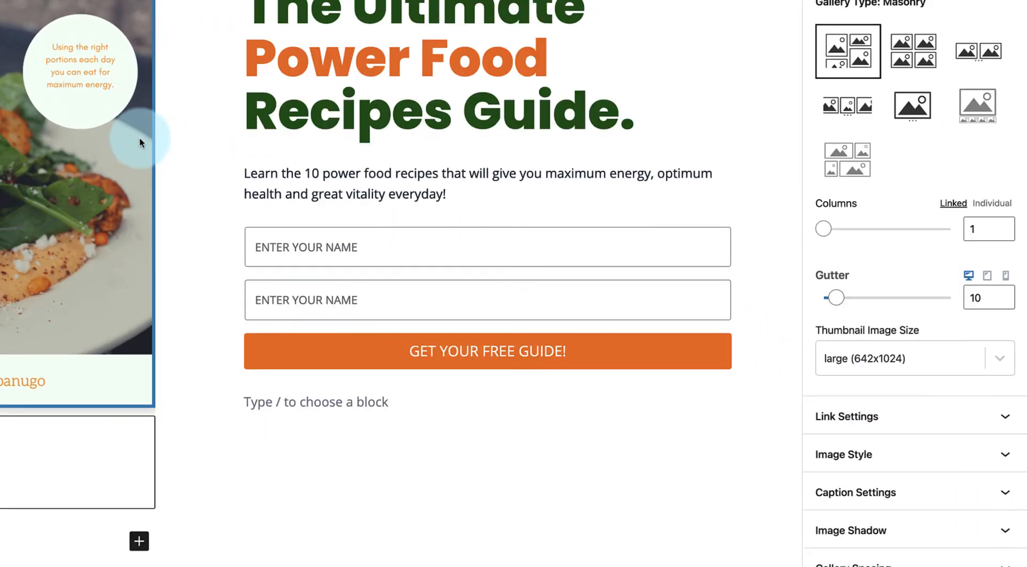
scroll(908, 503, "down", 1)
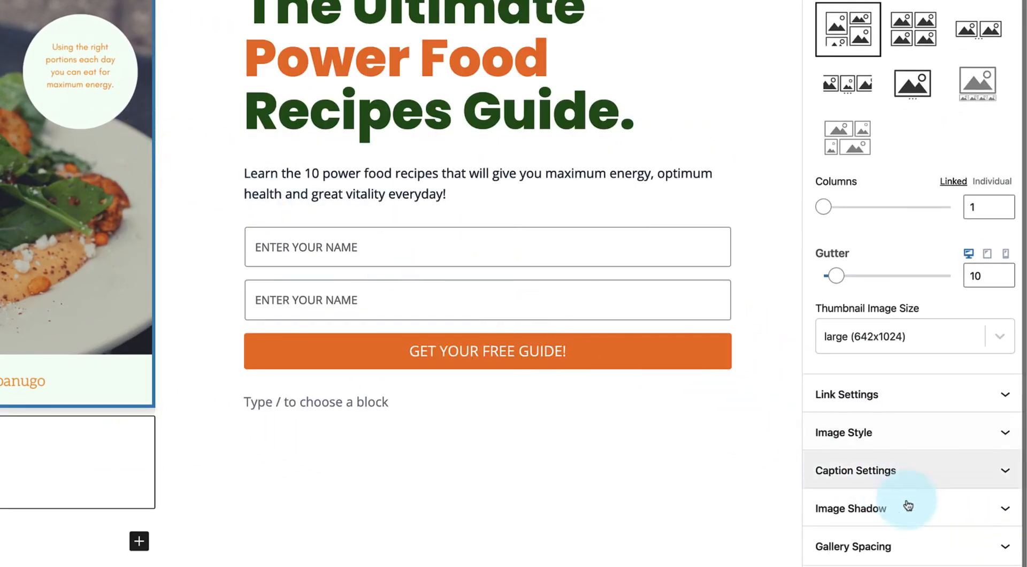
left_click(924, 510)
left_click(827, 349)
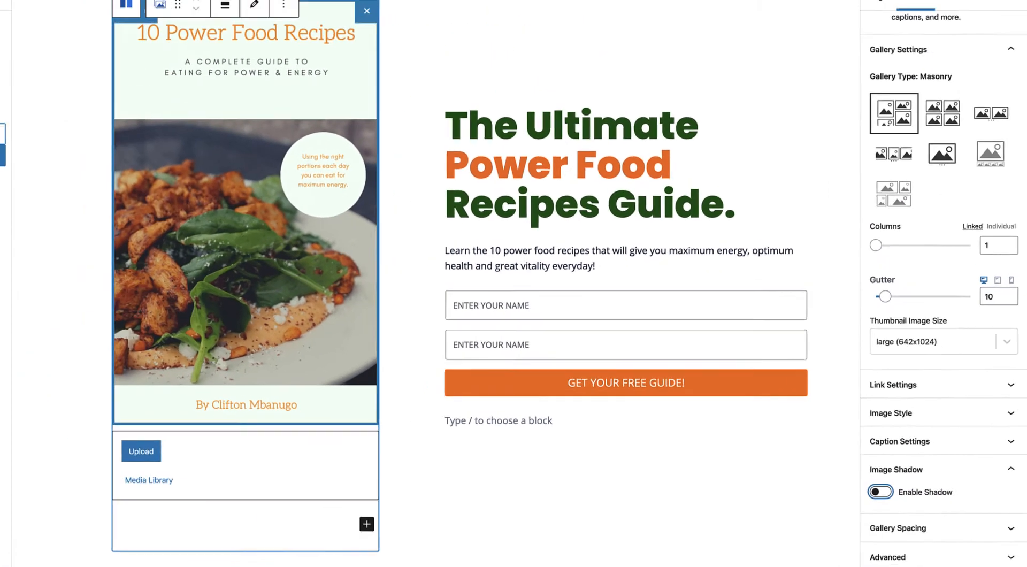
- Enable the box shadow on the inner section wrapping the book cover gallery and open its blur value for editing
left_click(127, 194)
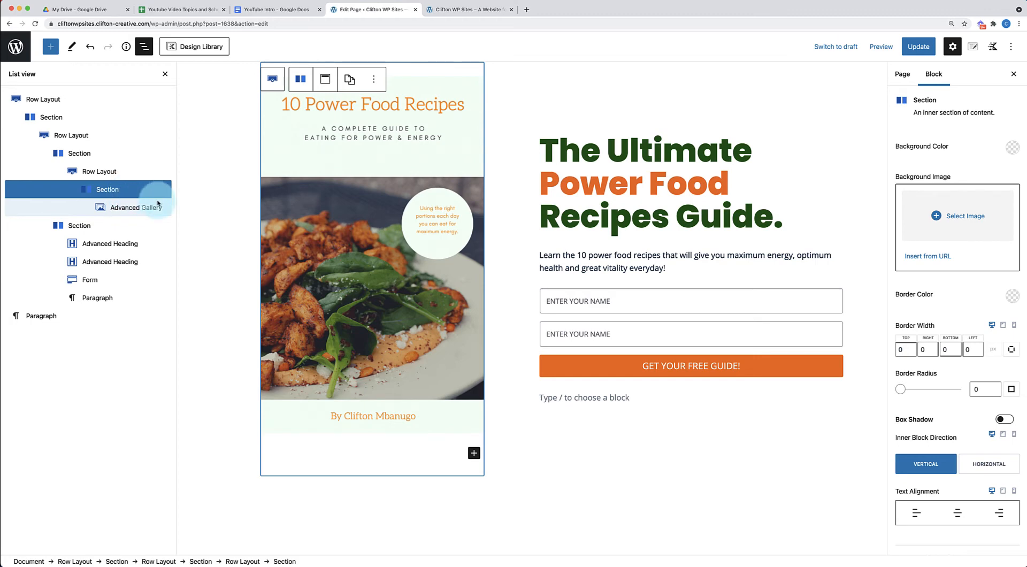
left_click(1006, 420)
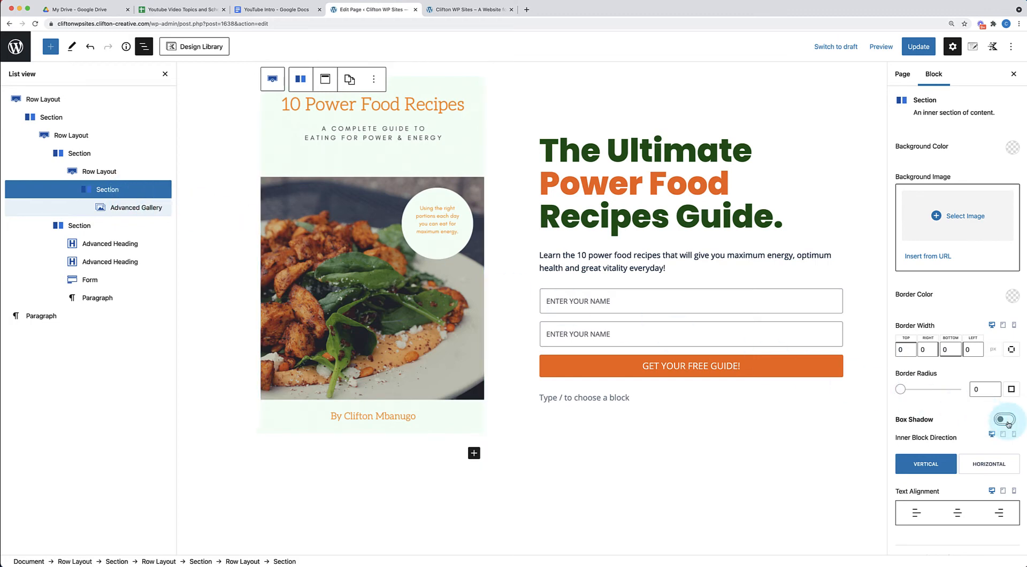
scroll(960, 454, "down", 3)
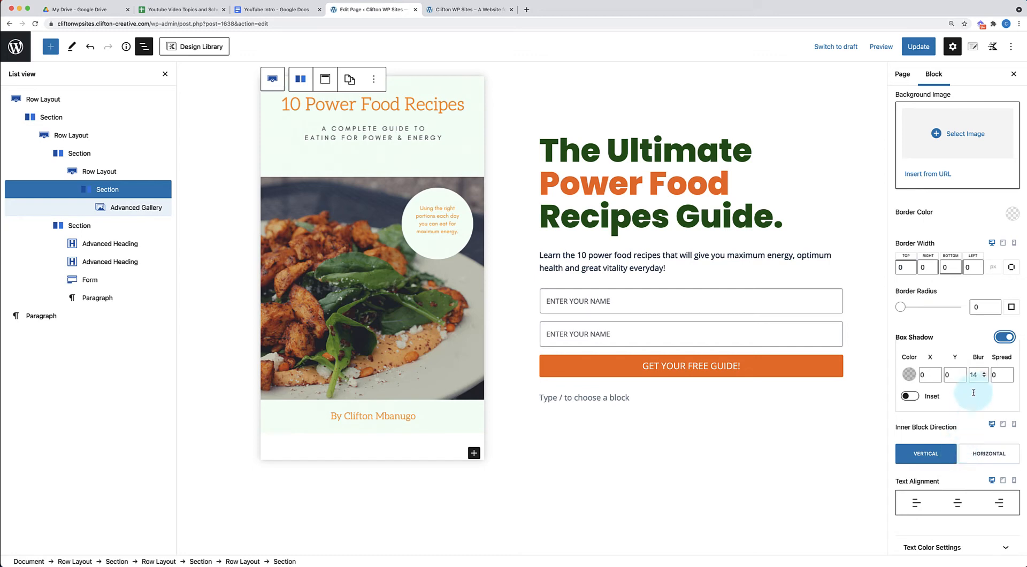
left_click(978, 376)
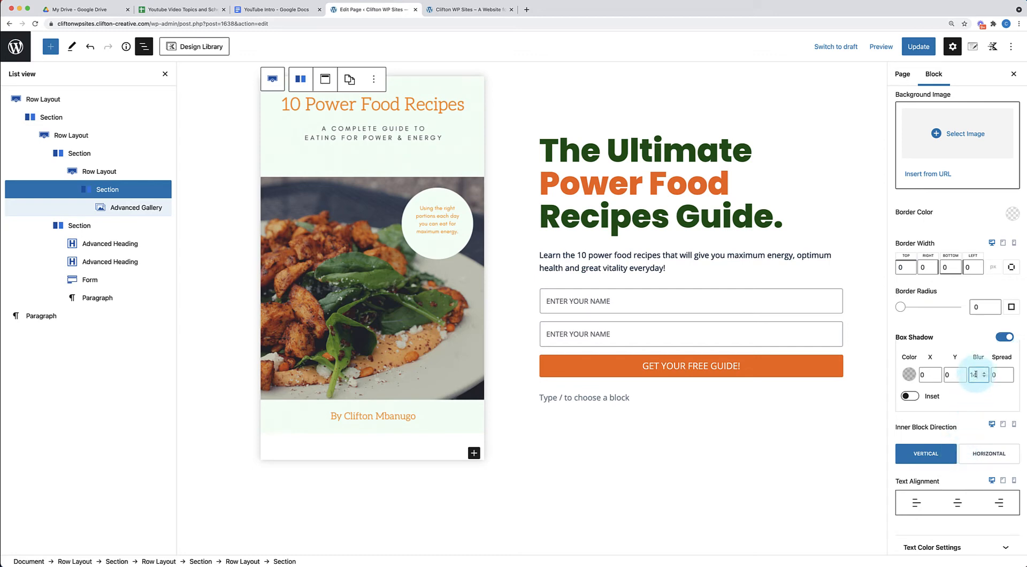
- Set the book cover section's box shadow blur to 24 and its shadow colour opacity to 0.14, and update the page
left_click_drag(975, 375, 949, 376)
type("24")
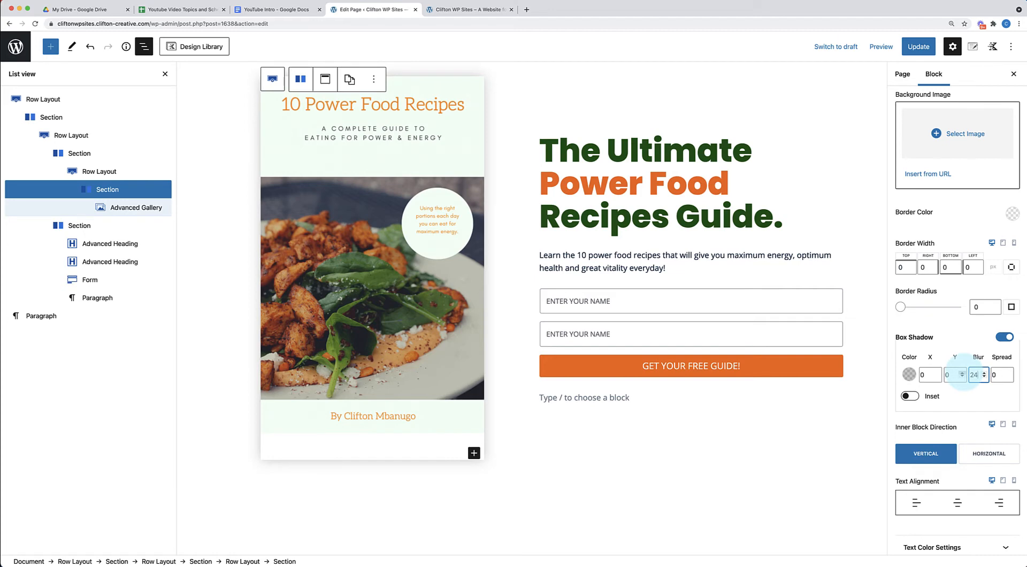
left_click(910, 377)
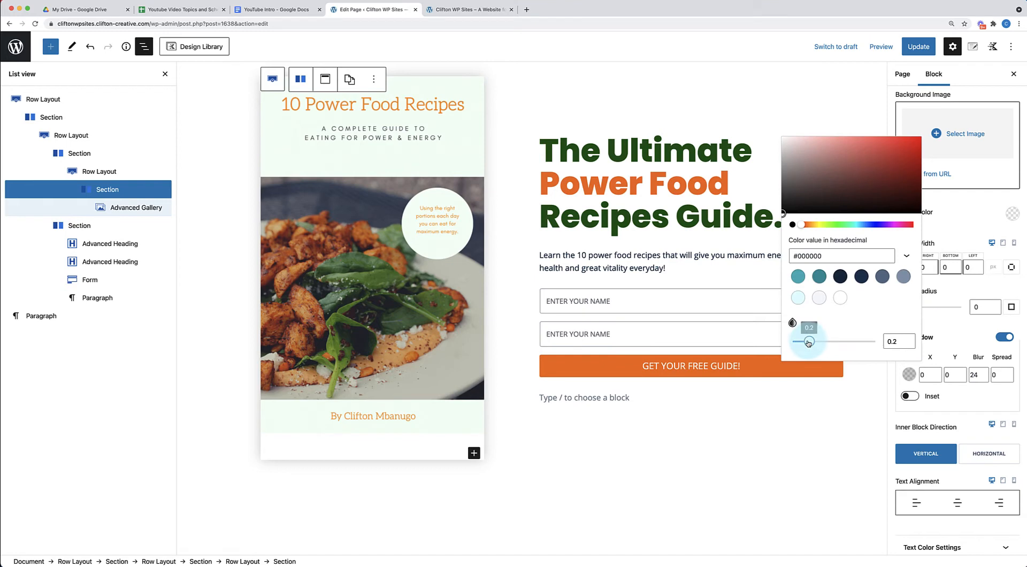
left_click_drag(808, 342, 804, 343)
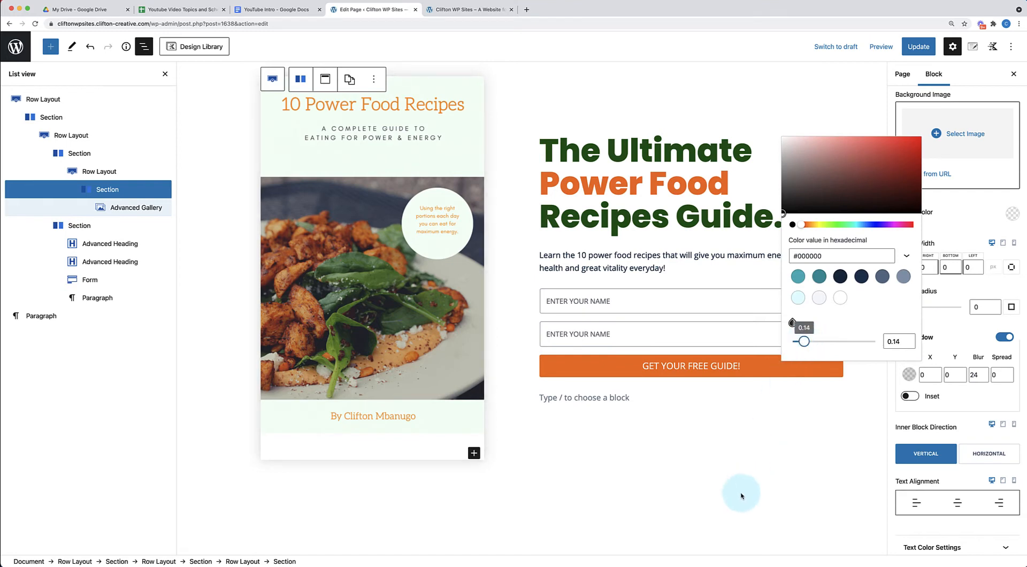
left_click(737, 503)
left_click(915, 48)
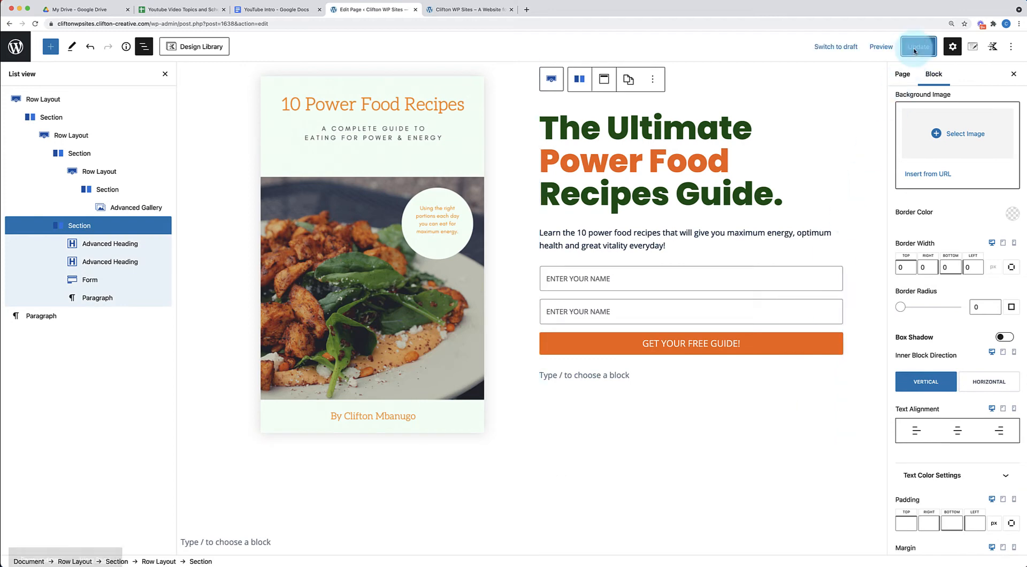
- Resize the columns of the inner two-column row to 45% for the book cover and 55% for the text, and update the page
scroll(645, 358, "up", 1)
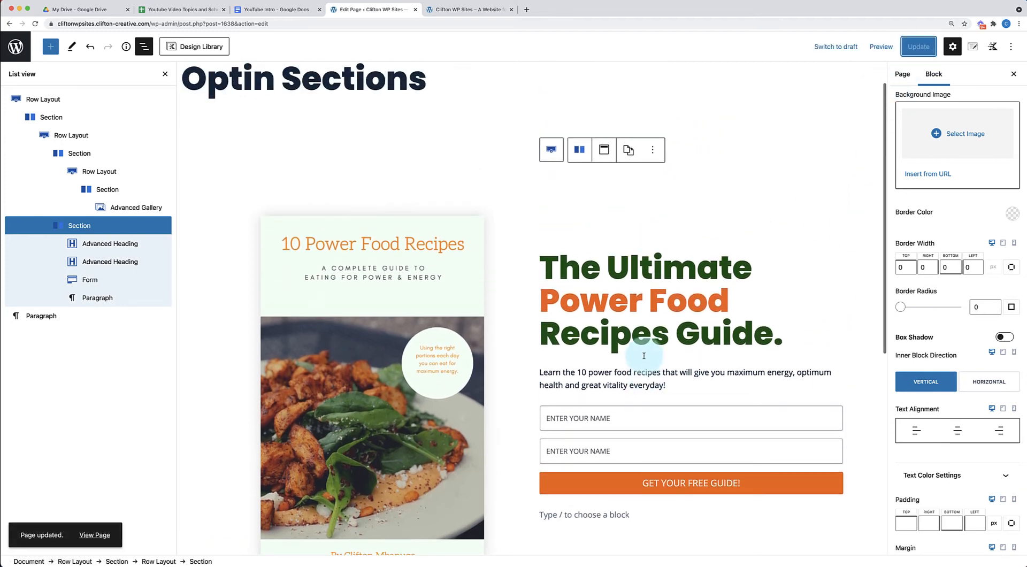
left_click(533, 345)
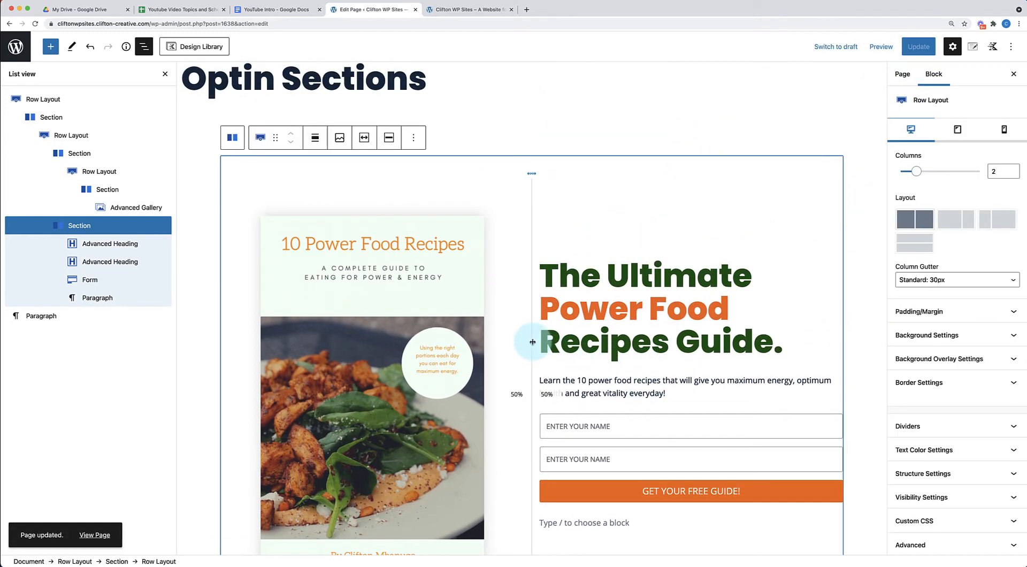
left_click(532, 387)
scroll(532, 387, "down", 1)
scroll(532, 387, "down", 1)
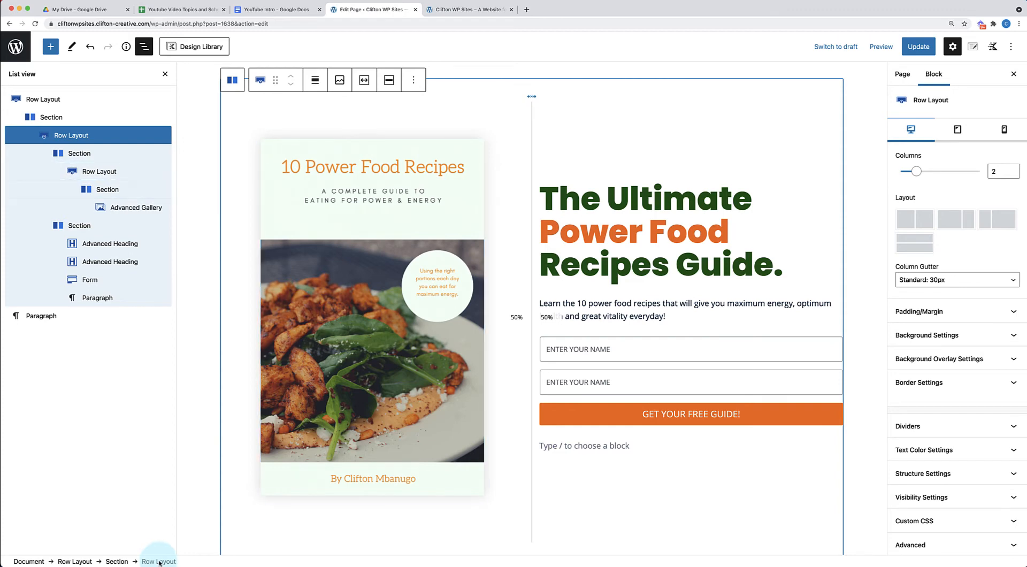
left_click(463, 189)
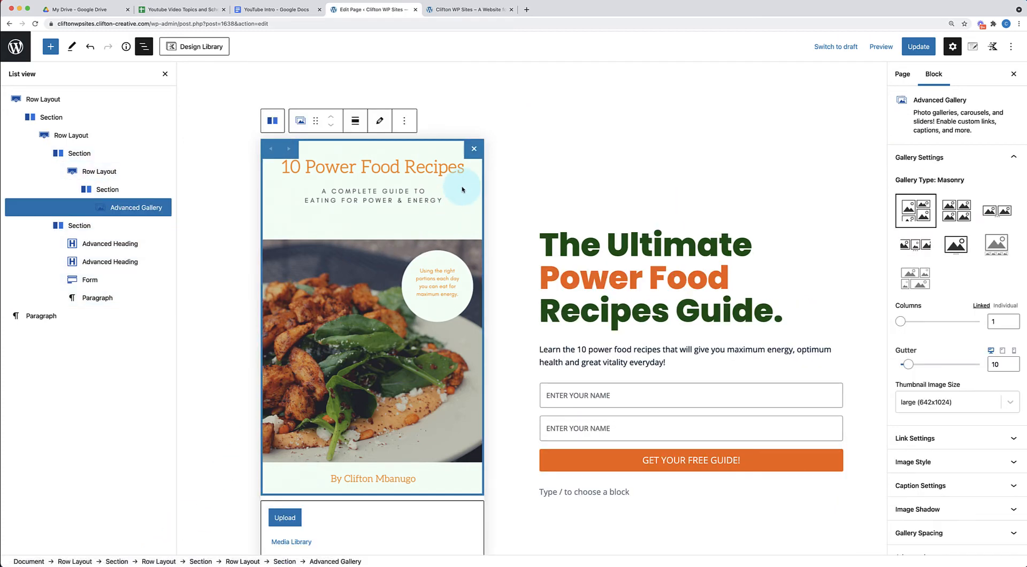
left_click(113, 172)
left_click(79, 153)
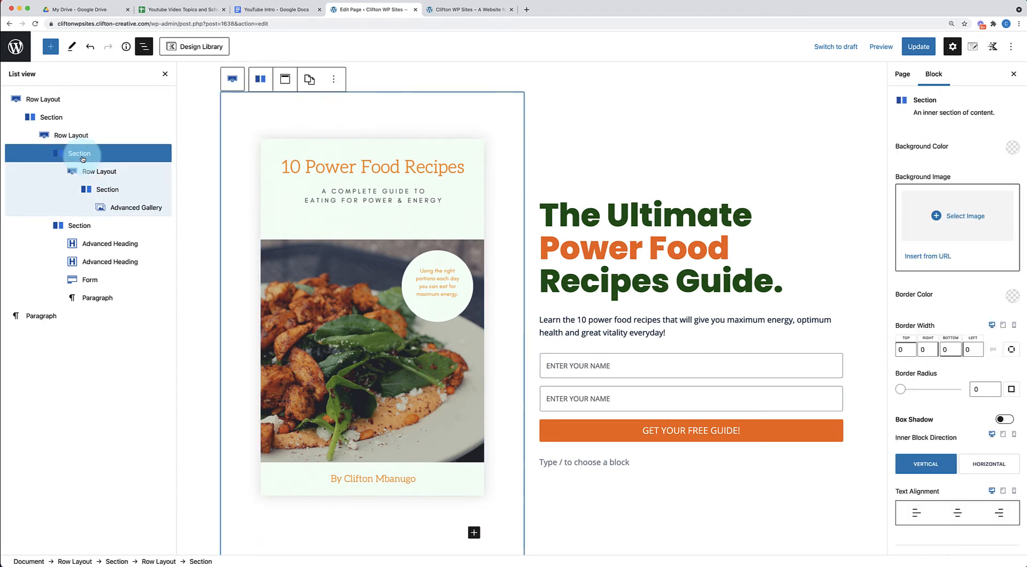
left_click(73, 139)
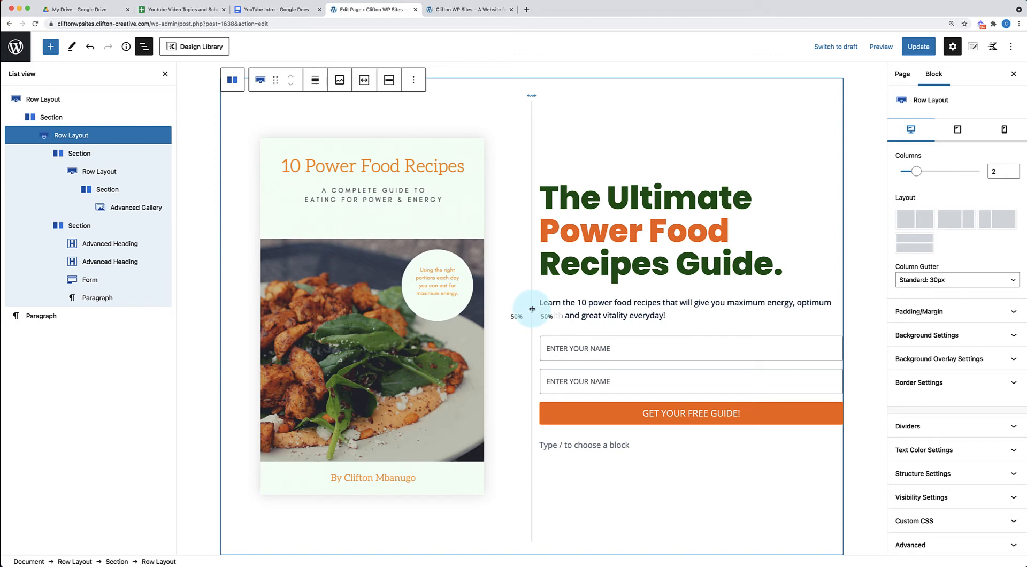
left_click_drag(532, 308, 514, 309)
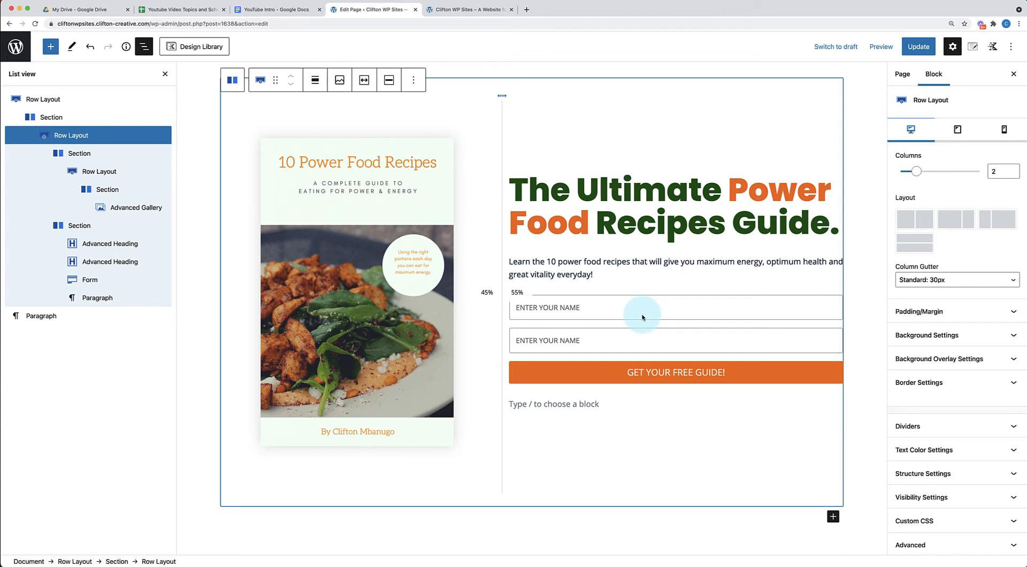
left_click(525, 529)
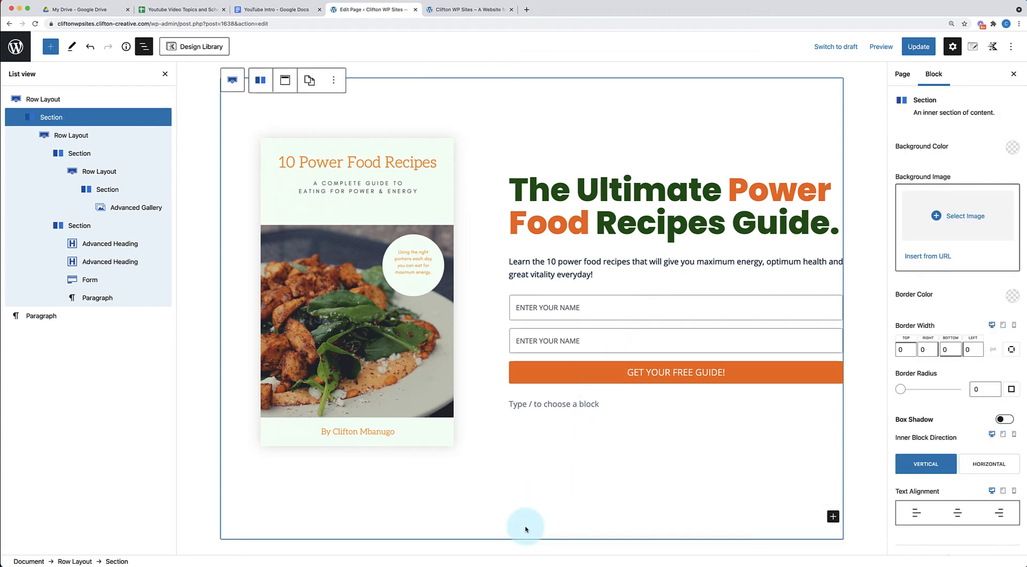
left_click(915, 53)
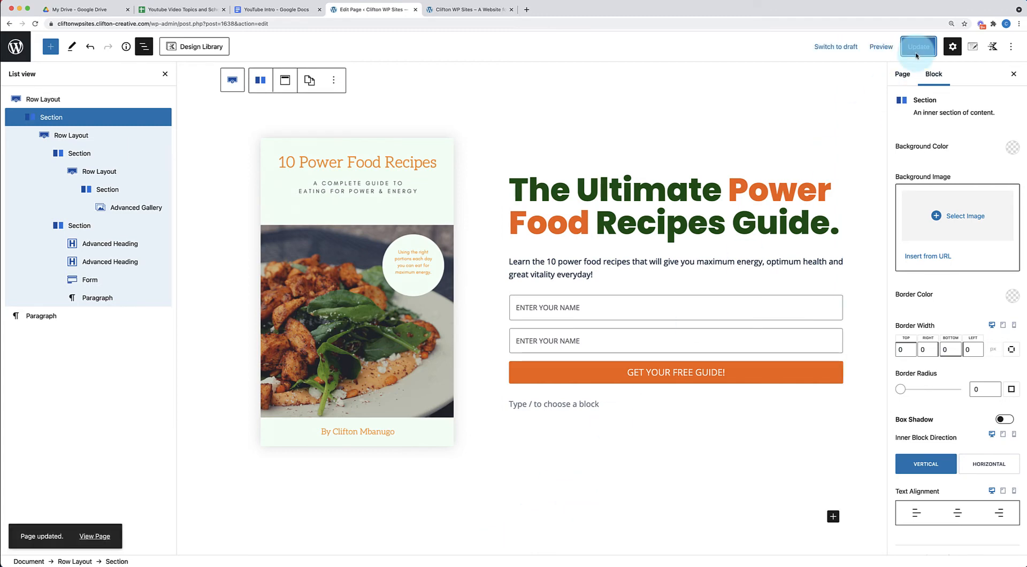
- Close the block list, view the published opt-in page, and return to editing it
left_click(165, 74)
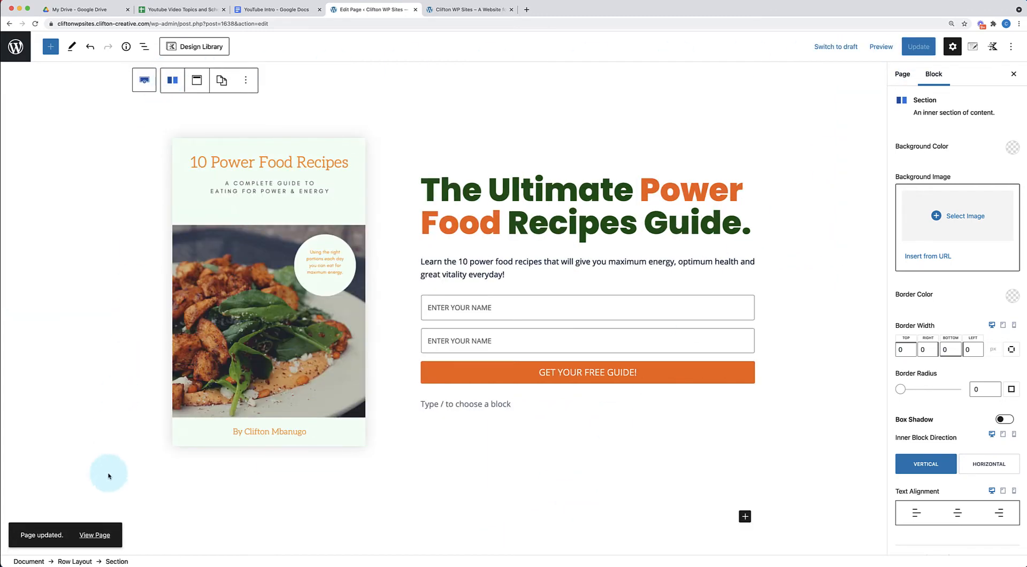
left_click(97, 535)
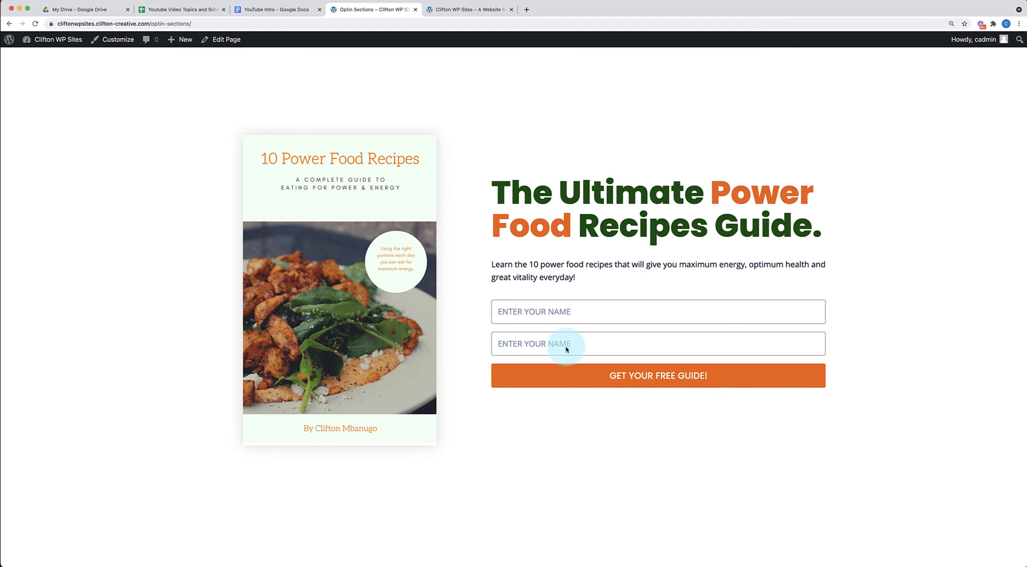
left_click(227, 40)
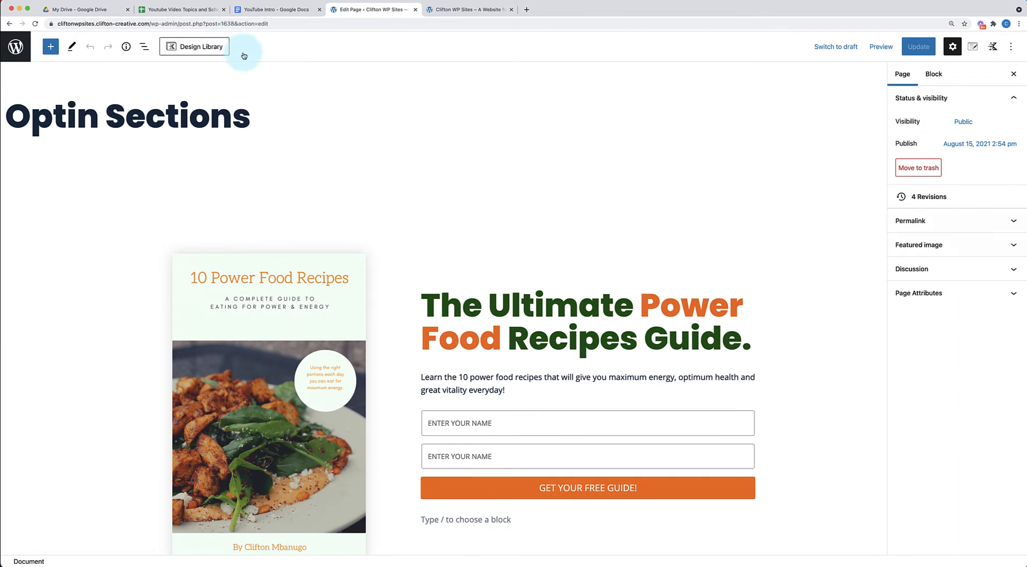
- Change the form's email field placeholder to "ENTER YOUR EMAIL" and update the page
left_click(673, 410)
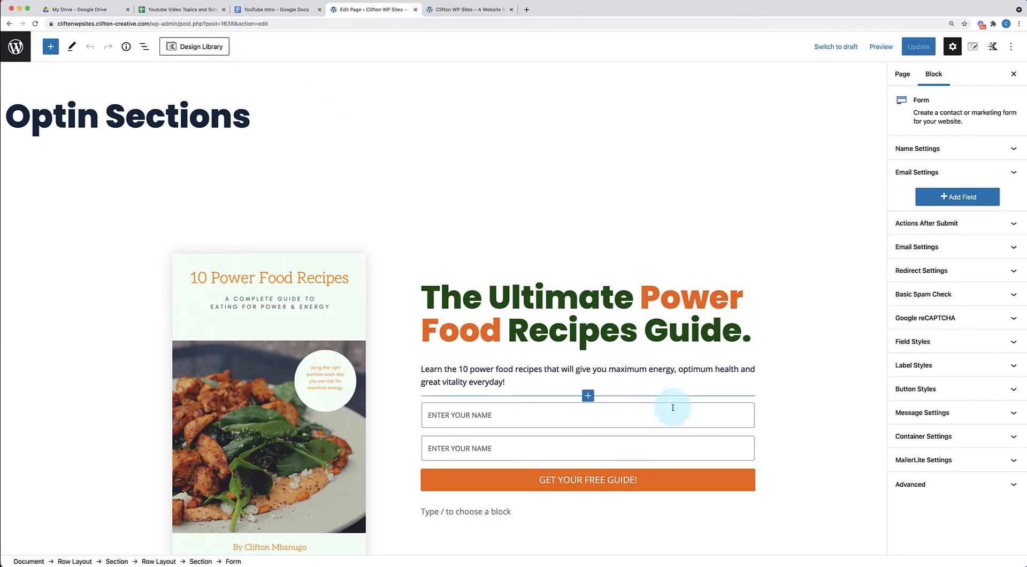
left_click(763, 448)
scroll(763, 447, "down", 3)
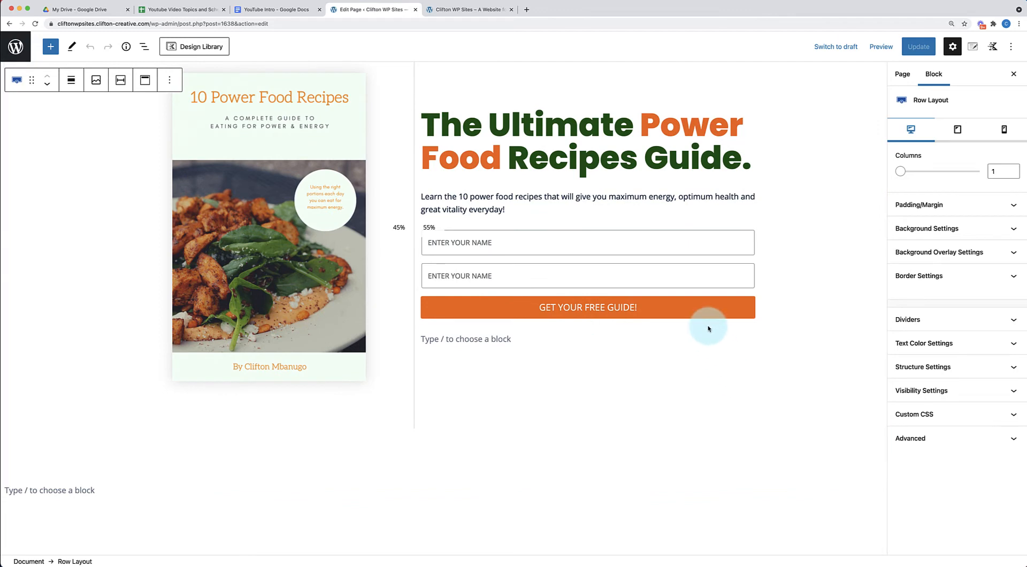
left_click(744, 293)
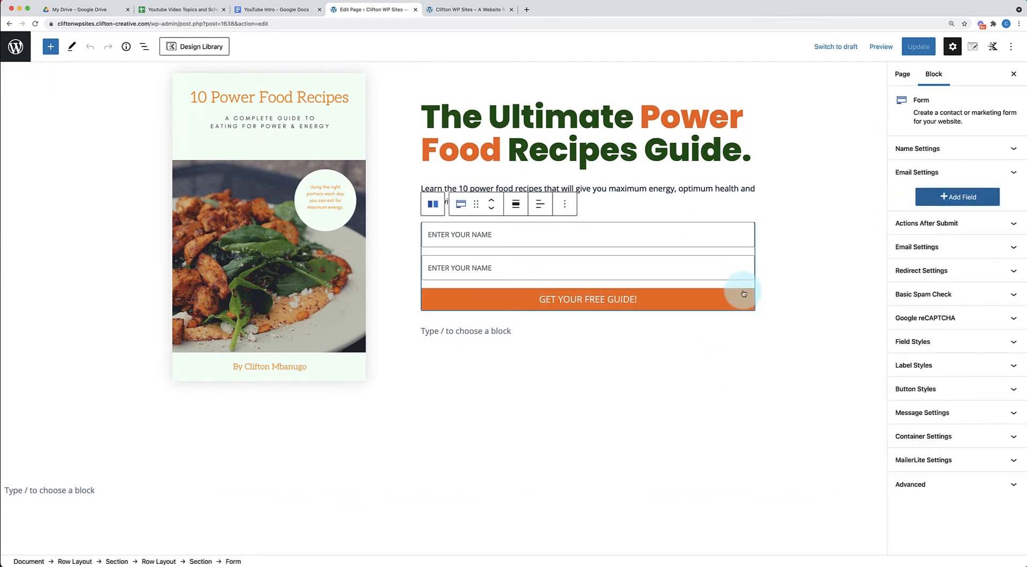
left_click(965, 178)
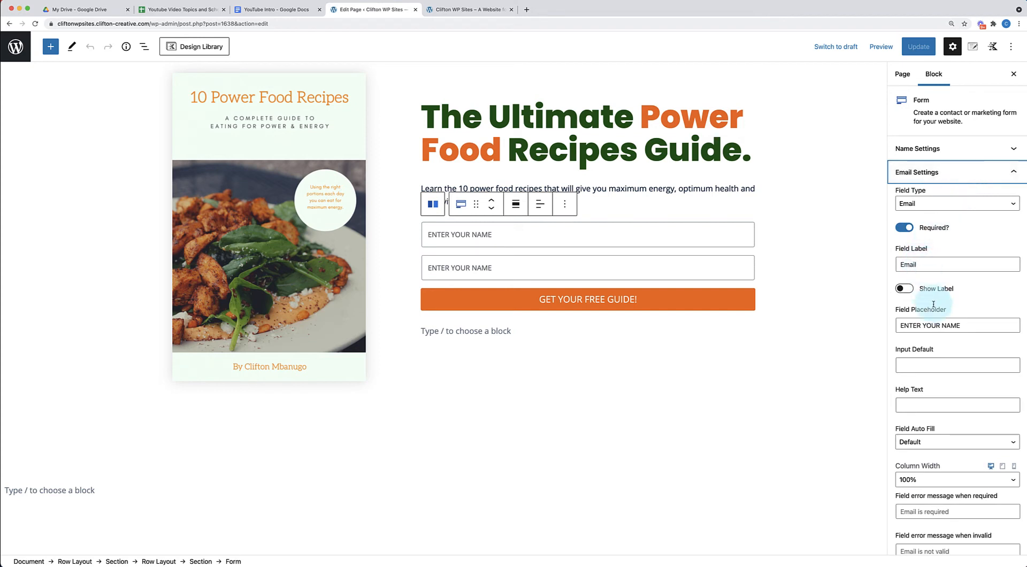
left_click(962, 324)
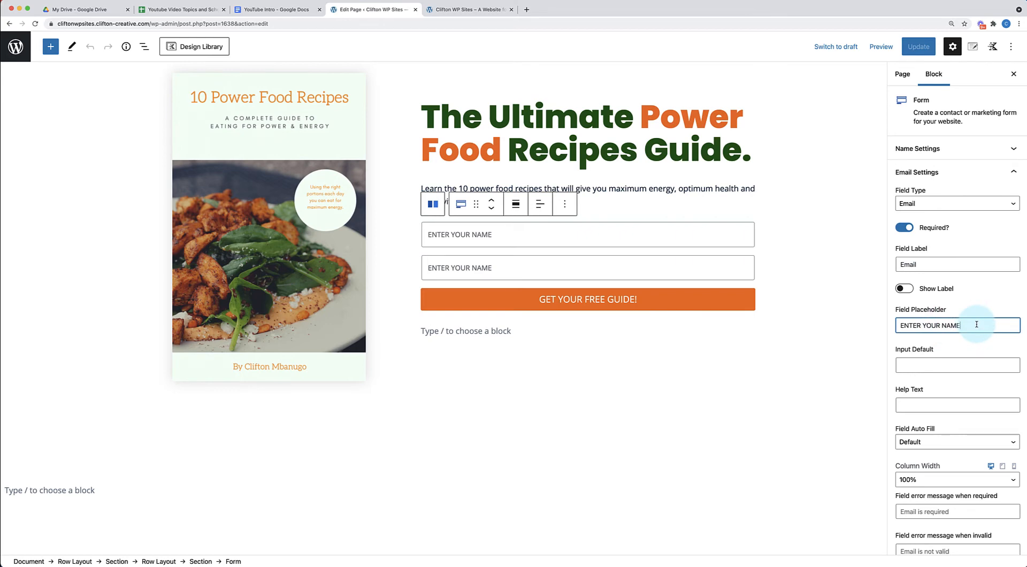
key("BackSpace")
key("BackSpace")
key("BackSpace")
key("BackSpace")
type("EMAI")
left_click(918, 47)
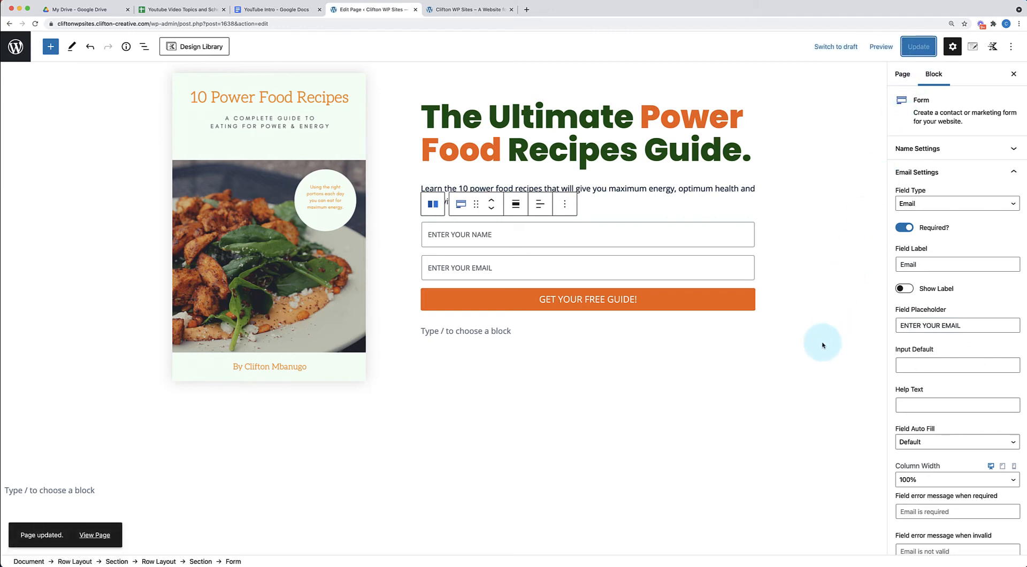
scroll(791, 344, "up", 2)
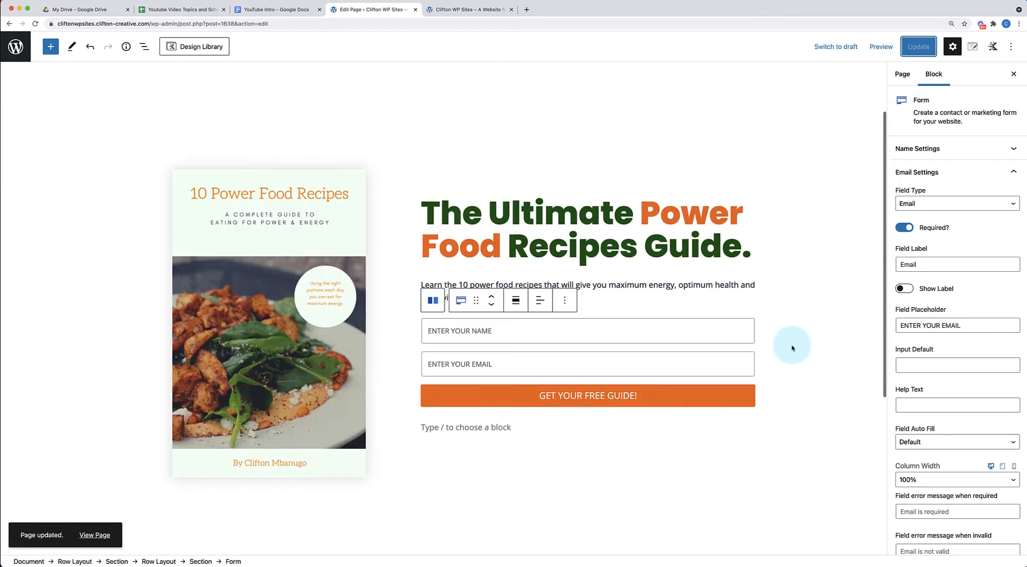
scroll(792, 348, "down", 5)
scroll(792, 348, "up", 5)
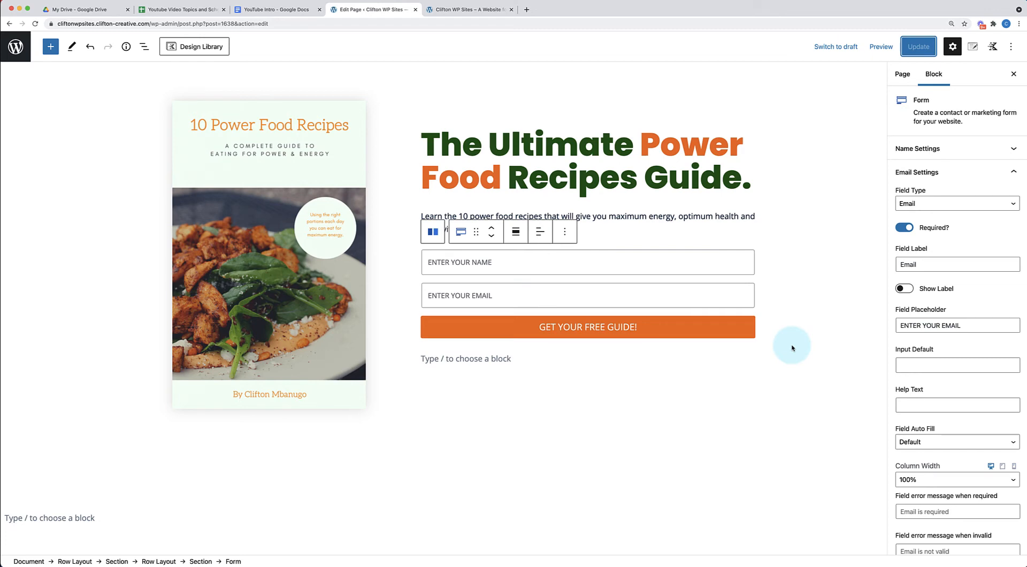
scroll(792, 348, "up", 2)
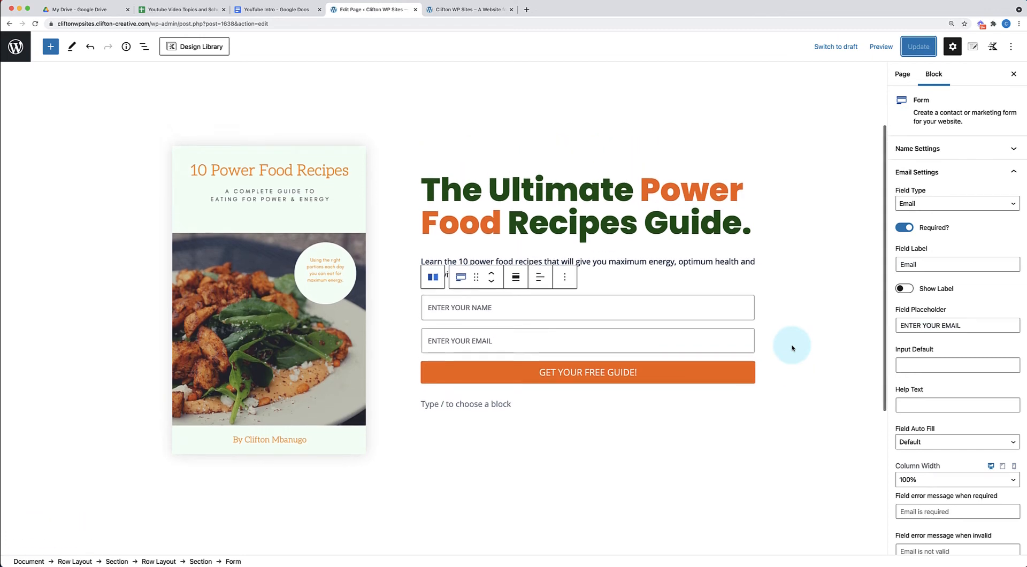
- Select the outermost row layout from the block list and examine the opt-in section in the tablet and mobile previews
left_click(600, 164)
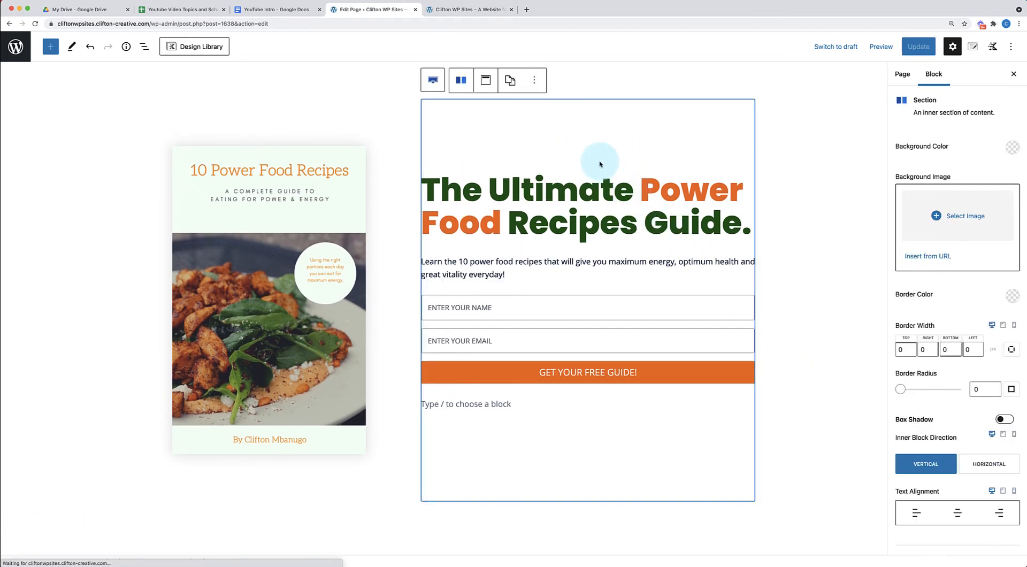
left_click(409, 139)
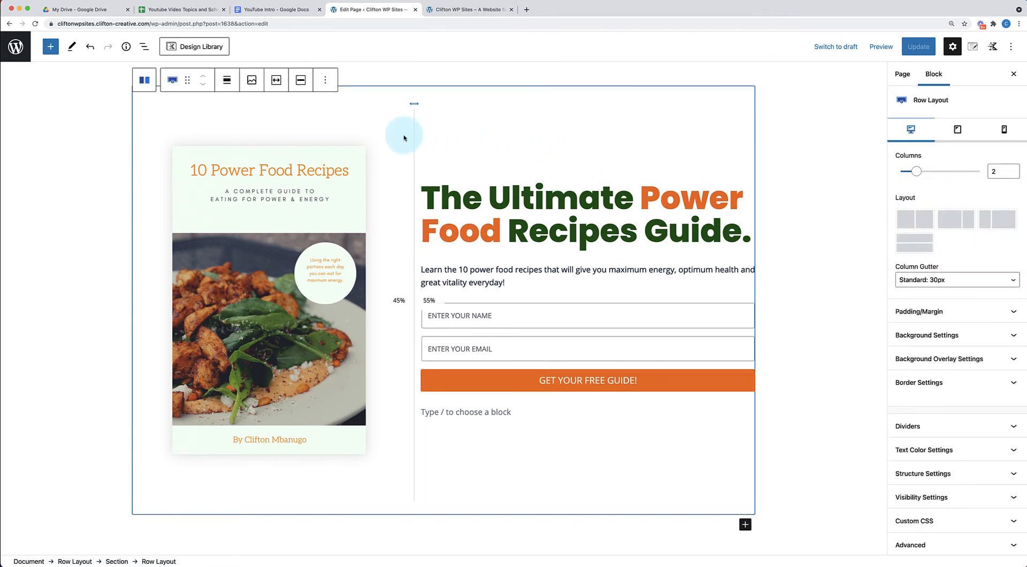
left_click(145, 47)
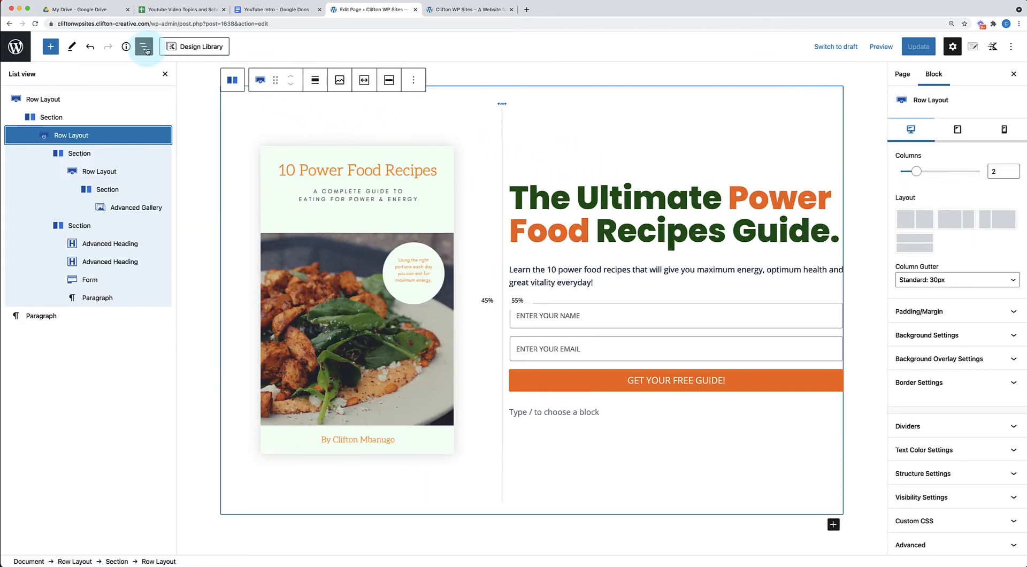
left_click(62, 102)
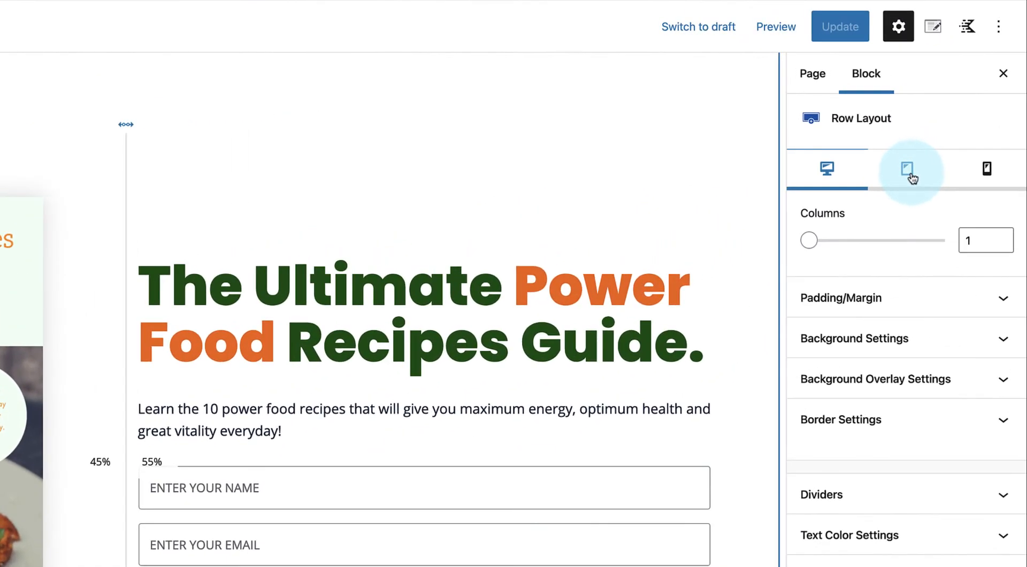
left_click(922, 162)
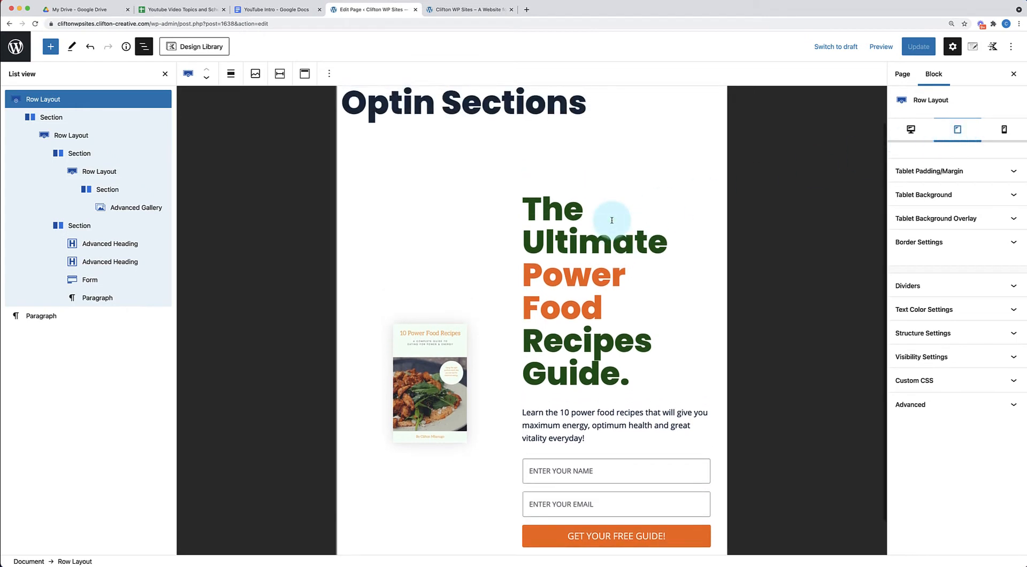
scroll(612, 221, "down", 1)
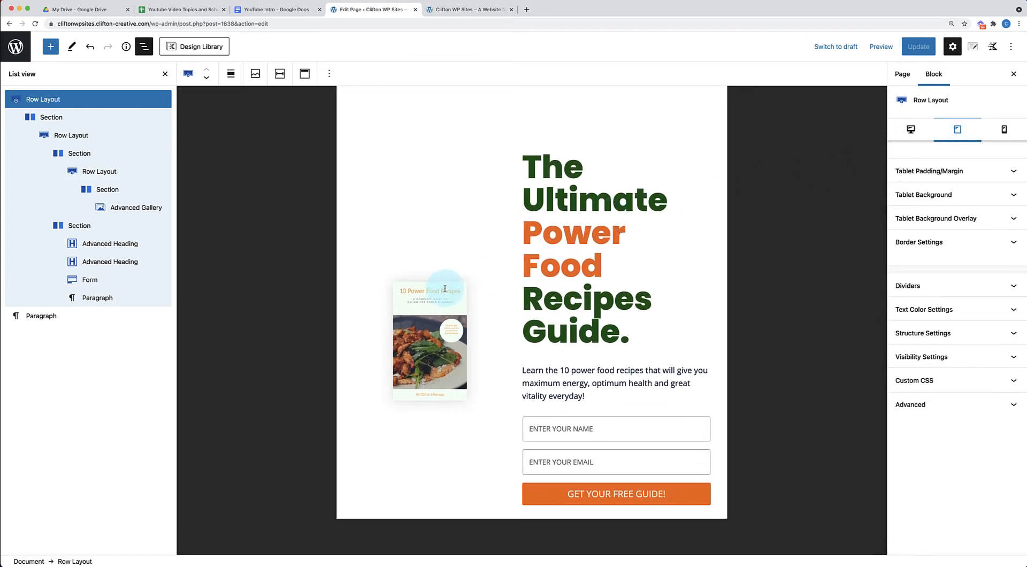
left_click(1004, 130)
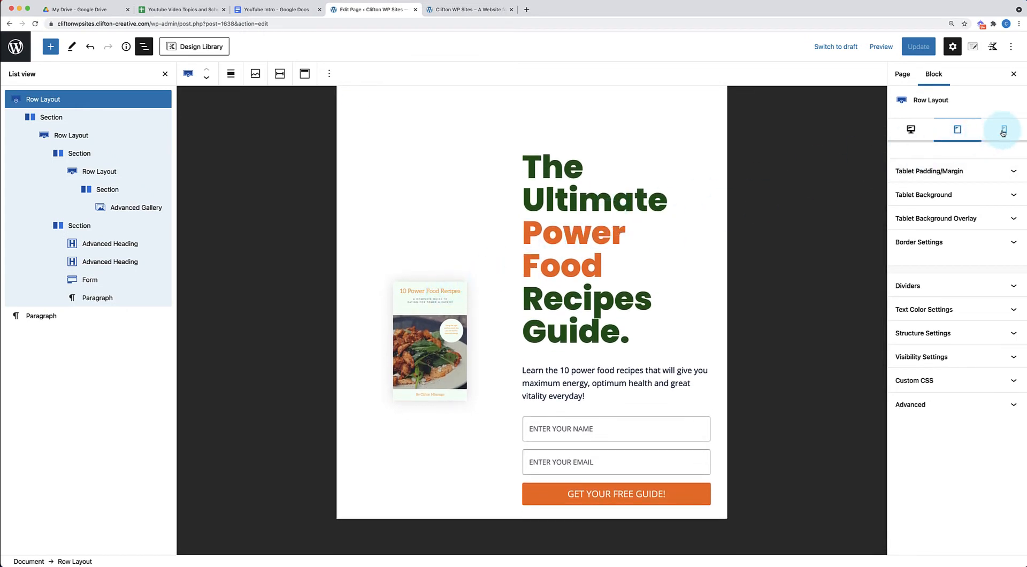
scroll(550, 353, "down", 8)
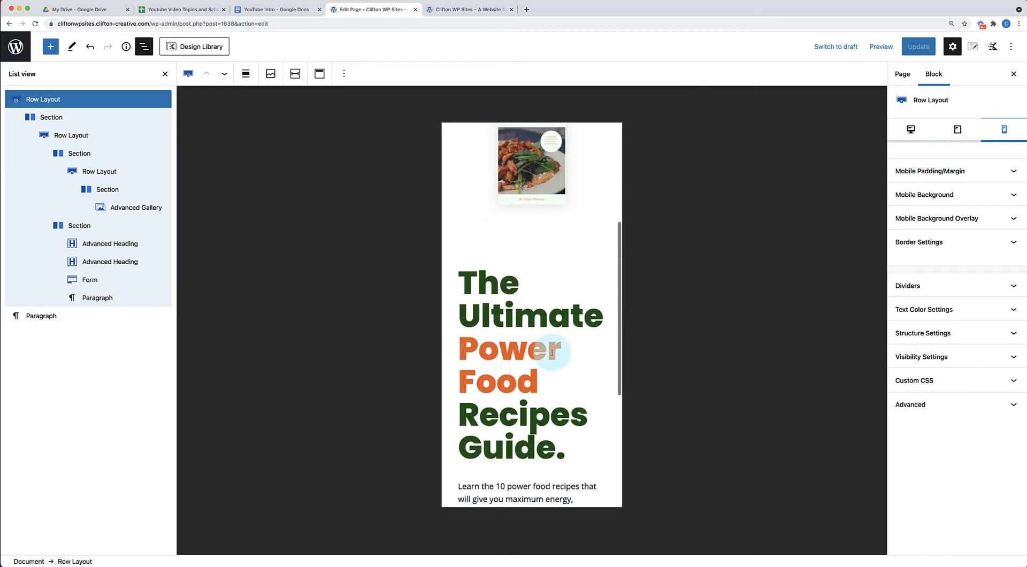
scroll(552, 353, "up", 8)
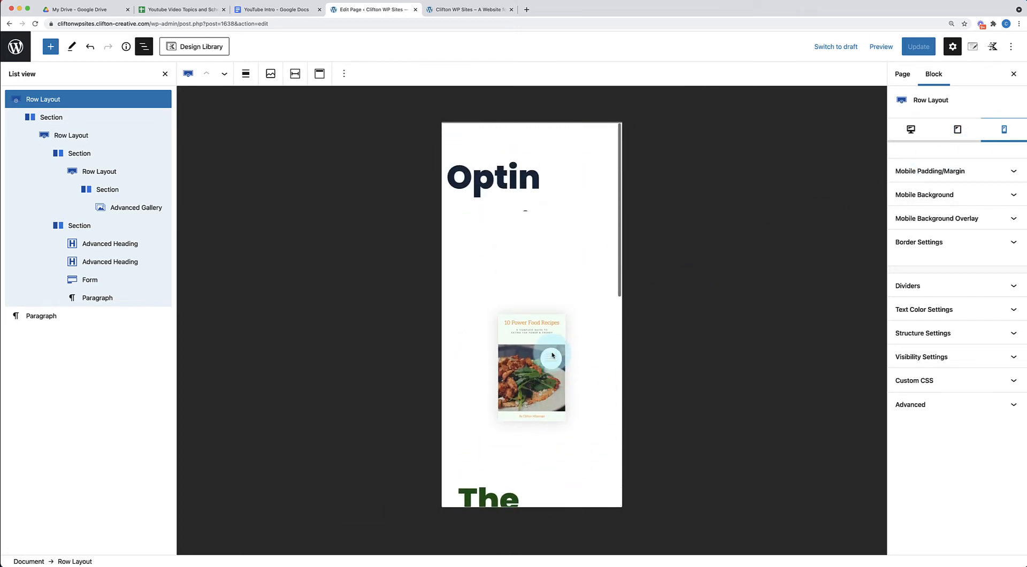
left_click(958, 129)
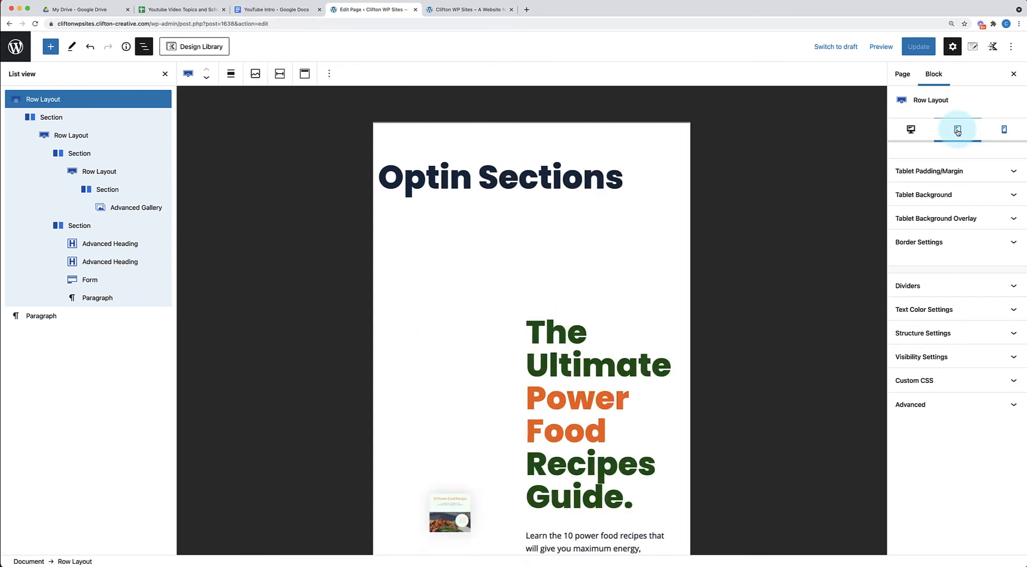
- Select the section holding the book cover and set its tablet padding to 0 on all four sides
scroll(588, 385, "down", 3)
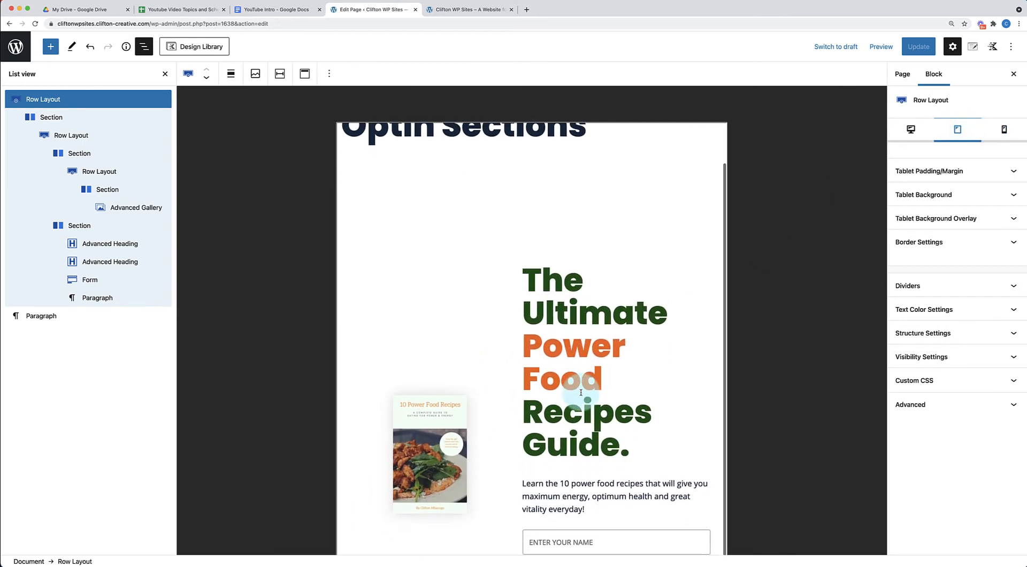
scroll(581, 392, "up", 1)
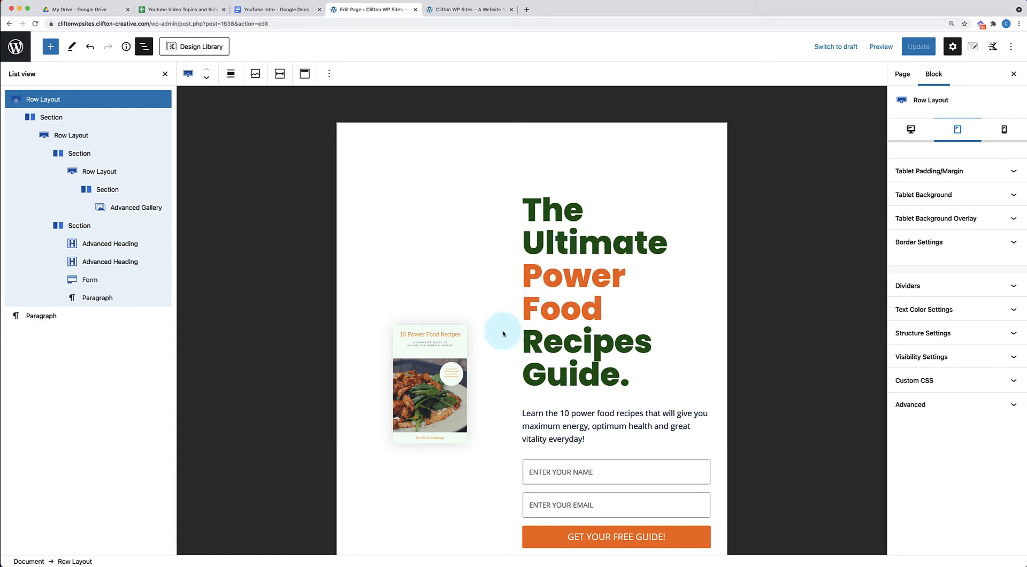
left_click(484, 356)
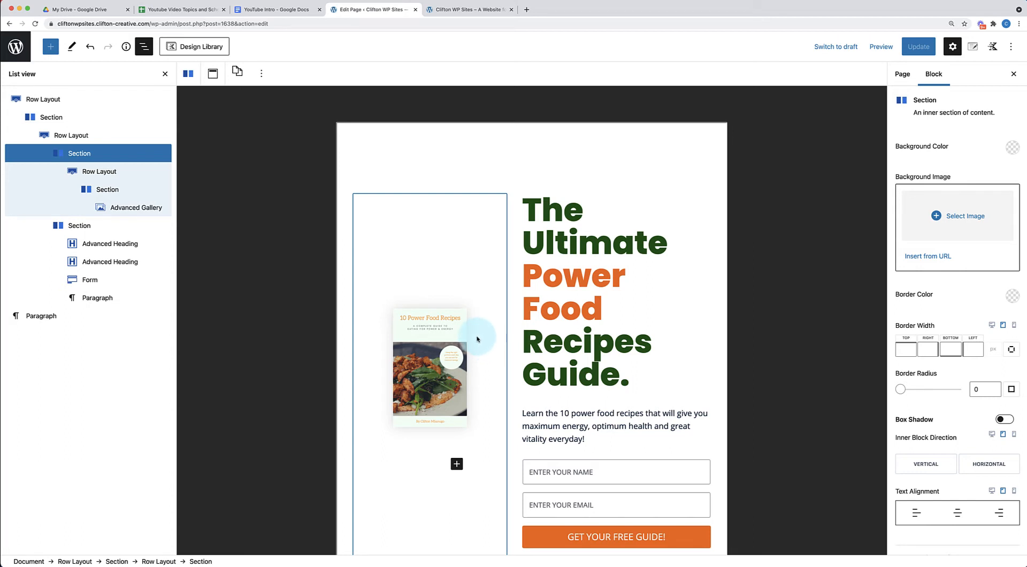
scroll(970, 296, "down", 4)
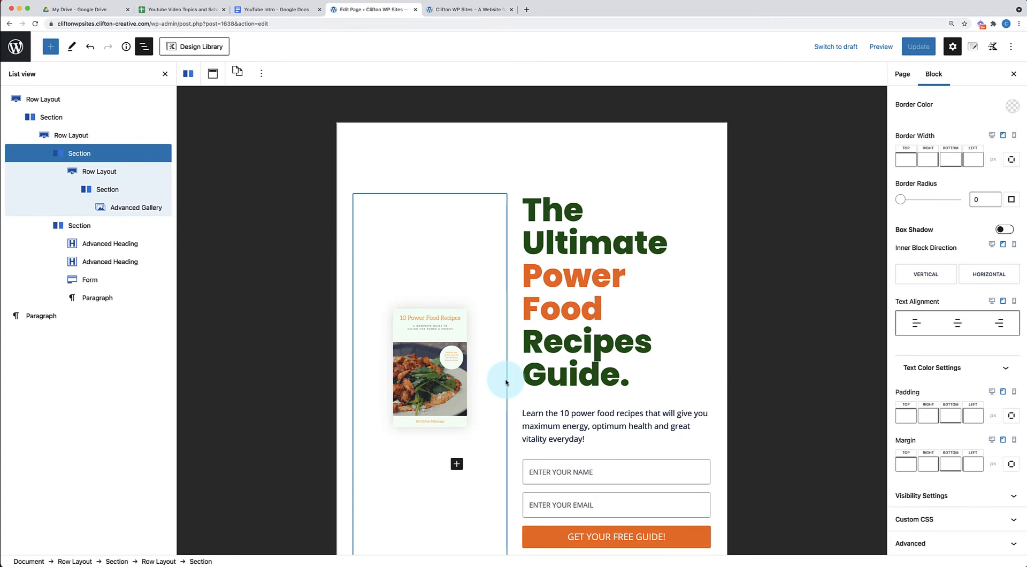
left_click(531, 358)
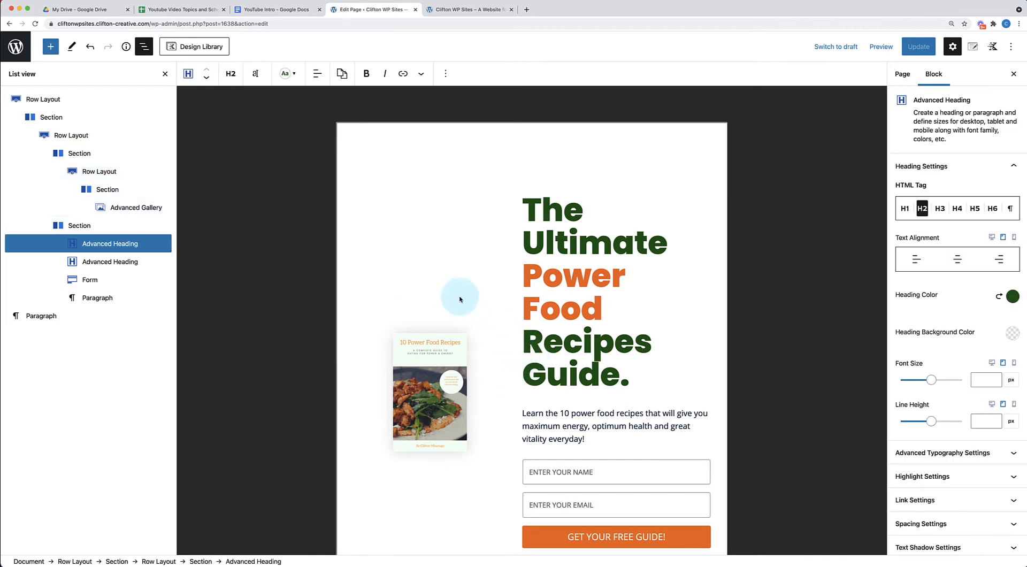
left_click(436, 278)
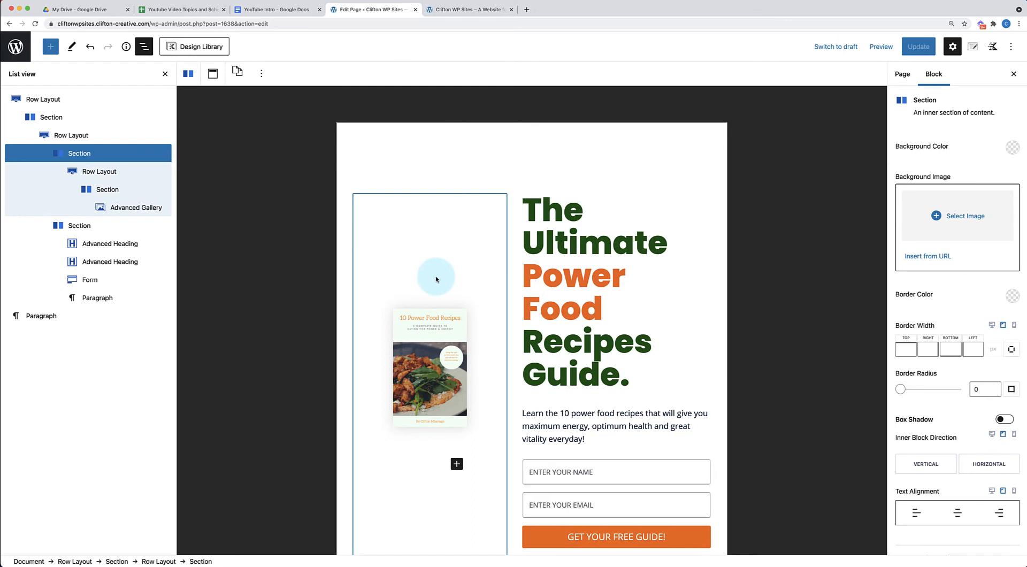
scroll(935, 455, "down", 4)
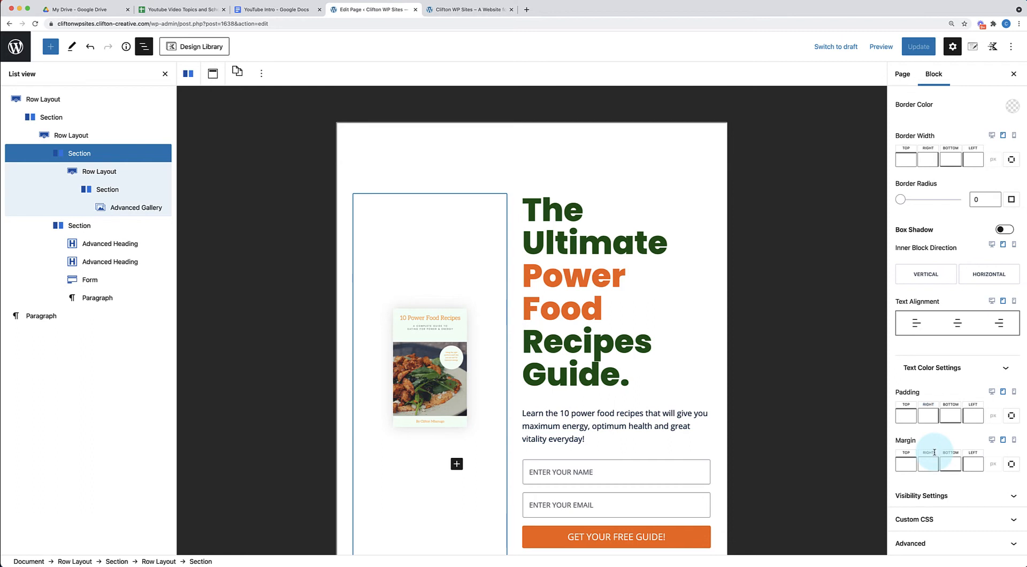
left_click(906, 415)
type("0")
key("Tab")
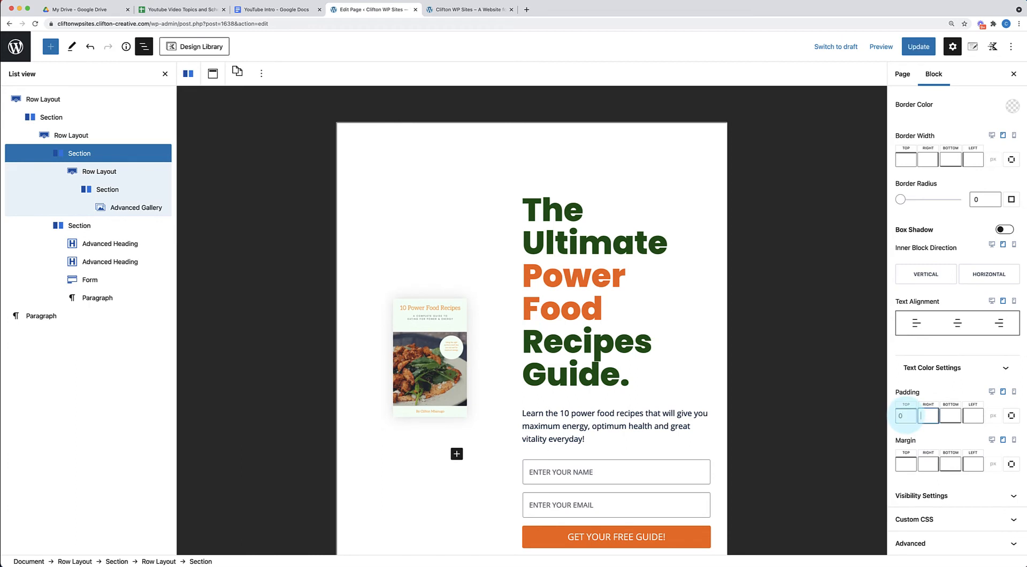
type("0")
key("Tab")
type("0")
key("Tab")
type("0")
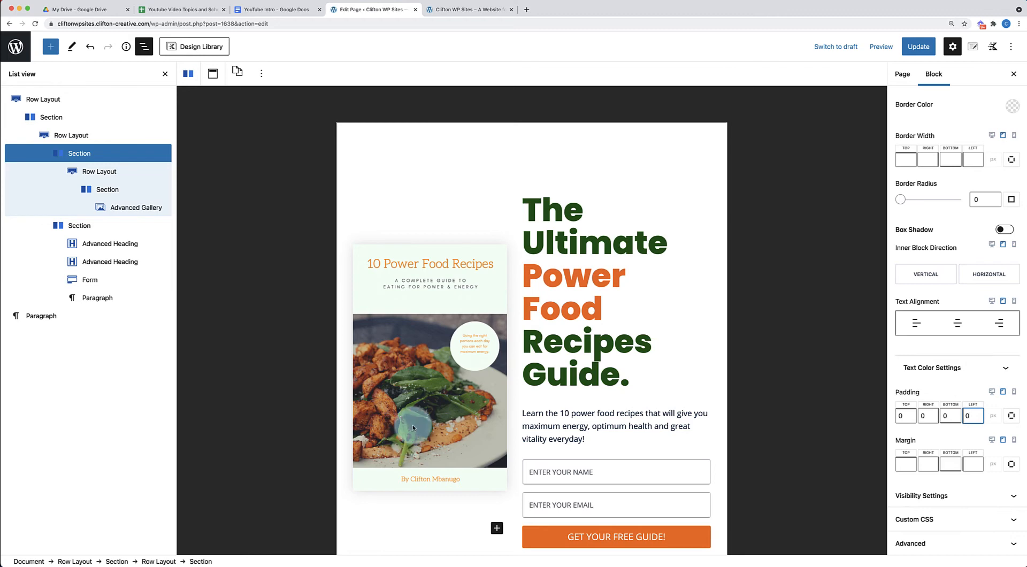
- Set the tablet font size of "The Ultimate Power Food Recipes Guide." heading to 38 px and its line height to 40 px
left_click(553, 210)
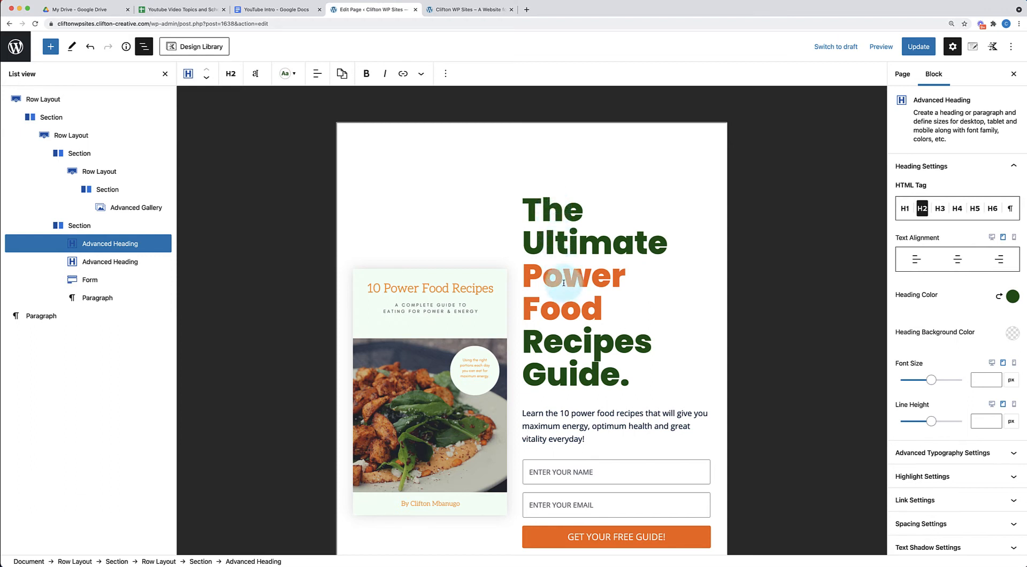
scroll(899, 391, "down", 1)
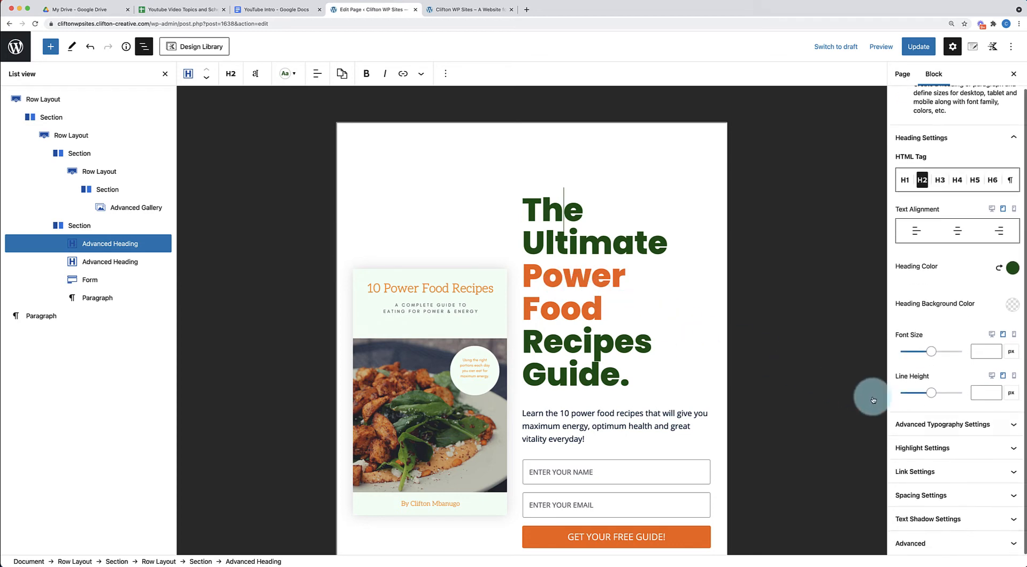
left_click(939, 424)
scroll(939, 425, "down", 5)
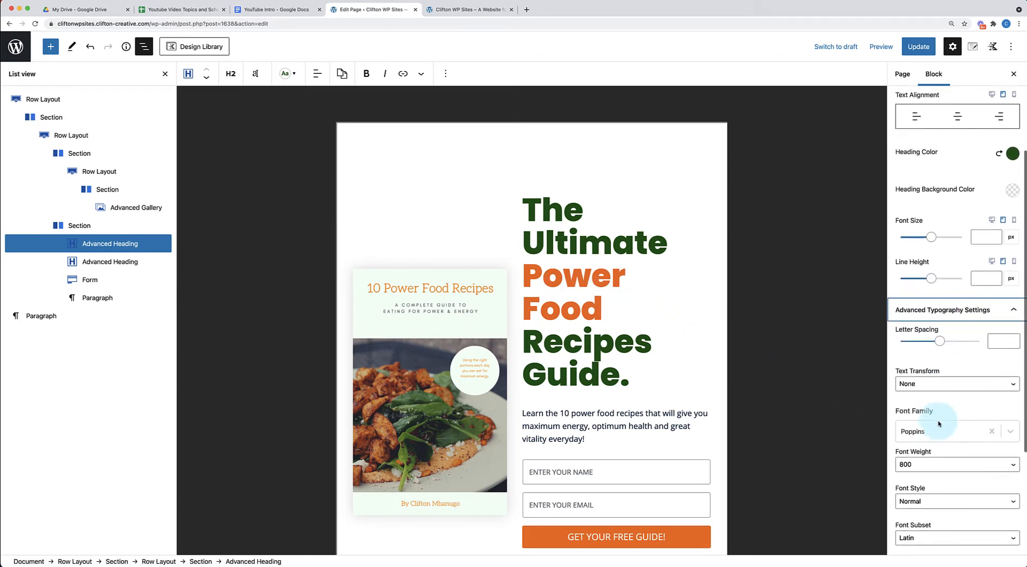
scroll(939, 424, "down", 1)
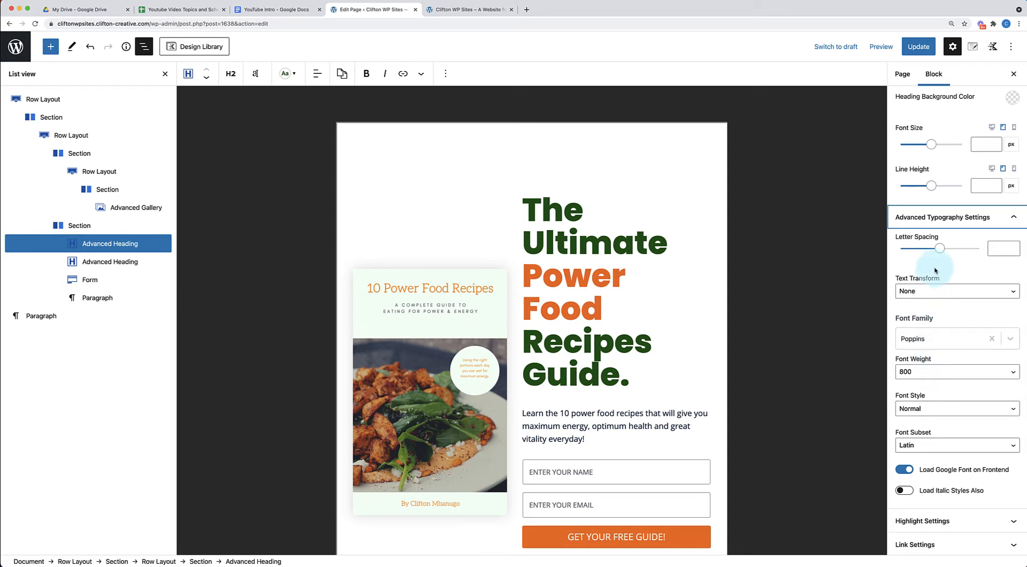
scroll(935, 273, "up", 1)
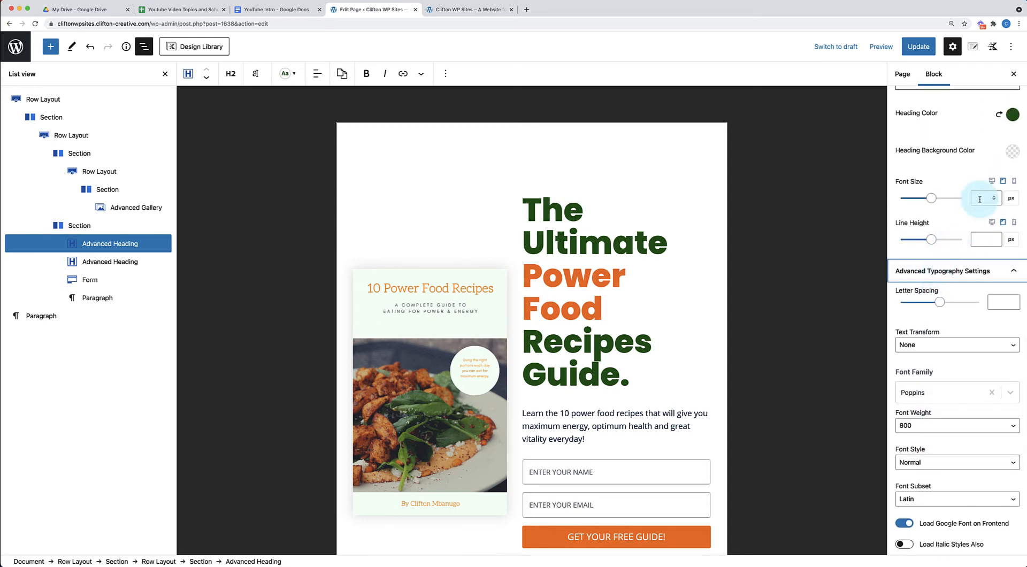
left_click(979, 199)
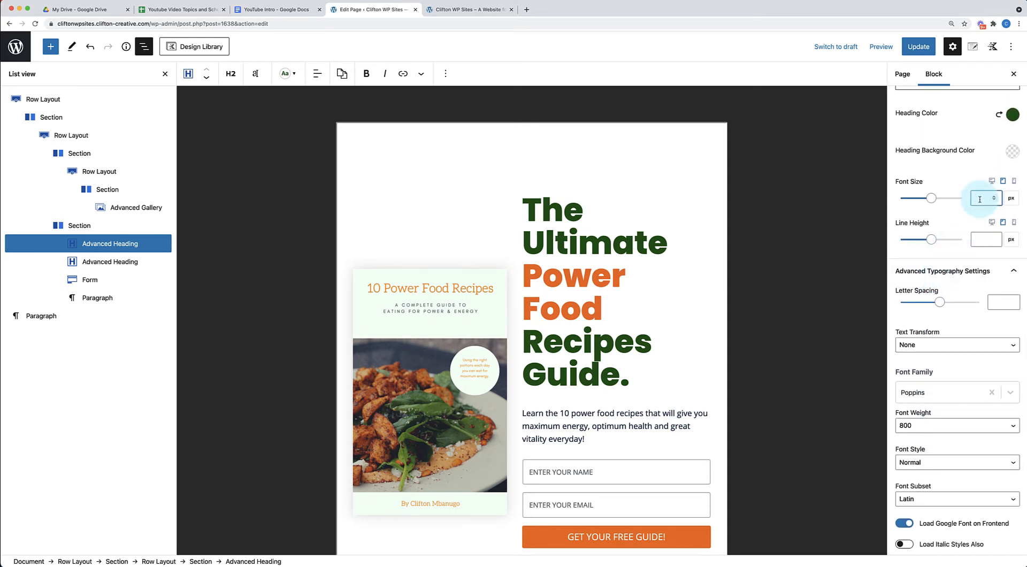
type("38")
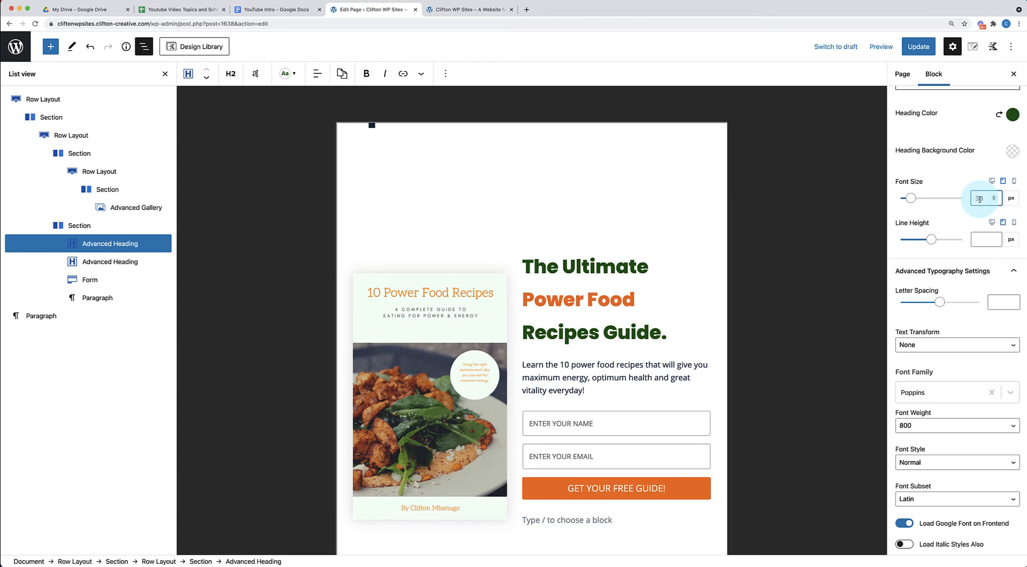
left_click(982, 240)
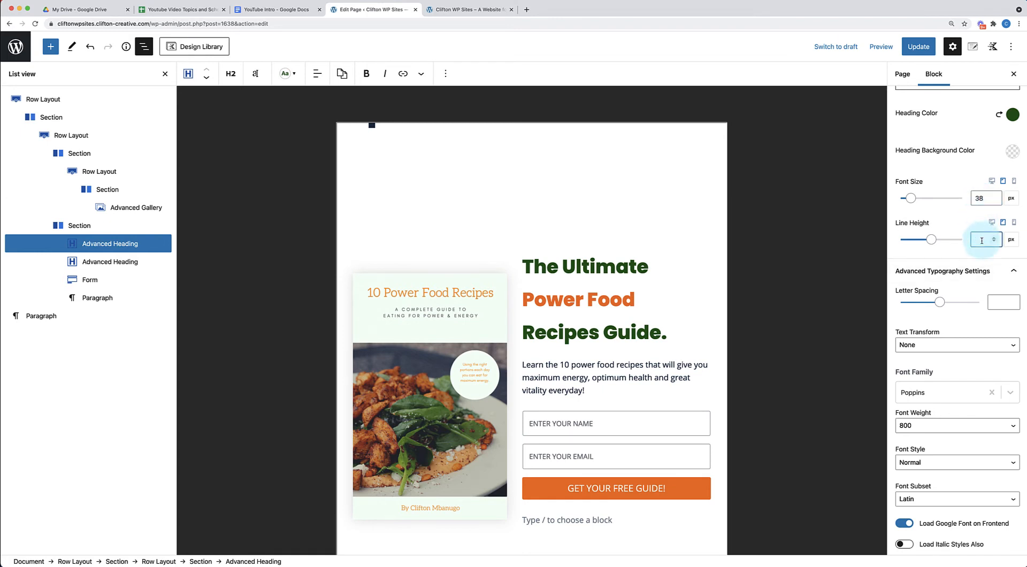
type("40")
left_click(646, 314)
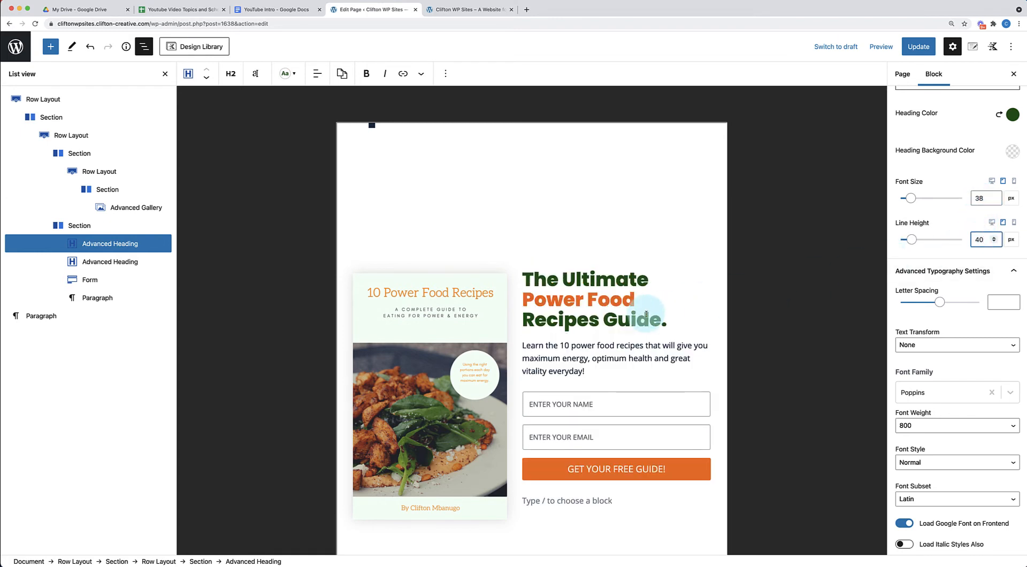
- Set the tablet font size of the description text under the main heading to 14 px
left_click(592, 347)
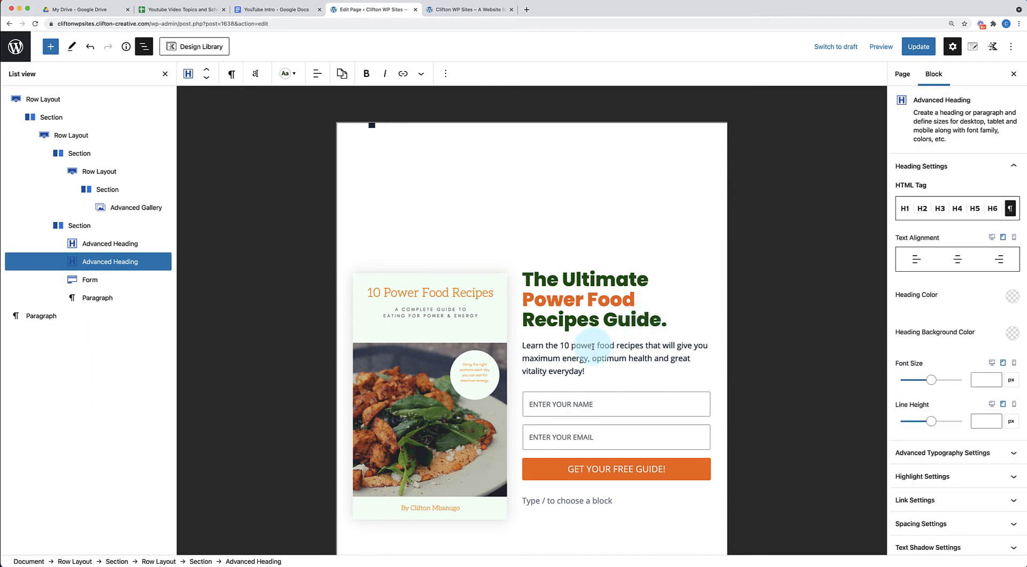
left_click(982, 380)
type("14")
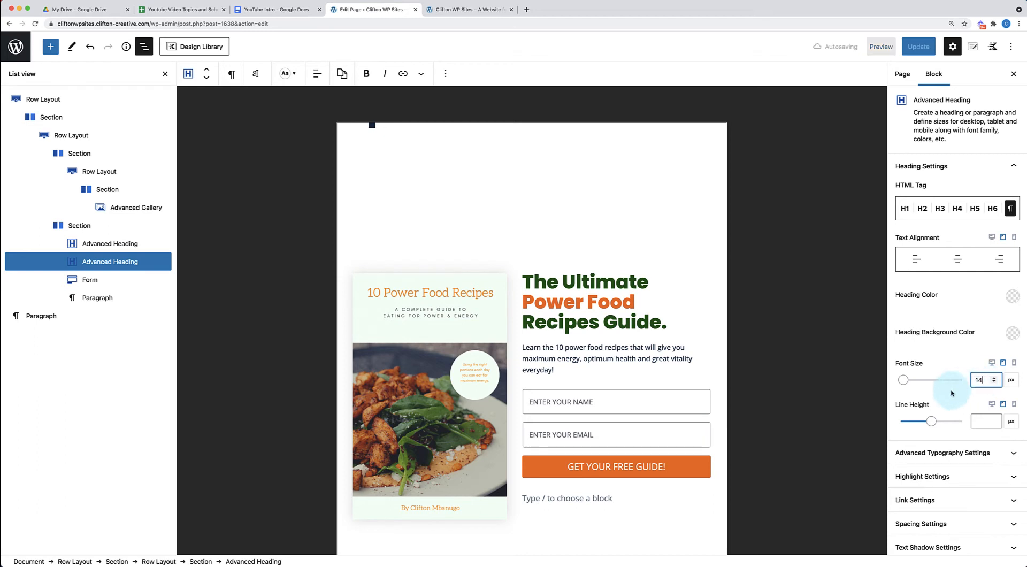
left_click(693, 487)
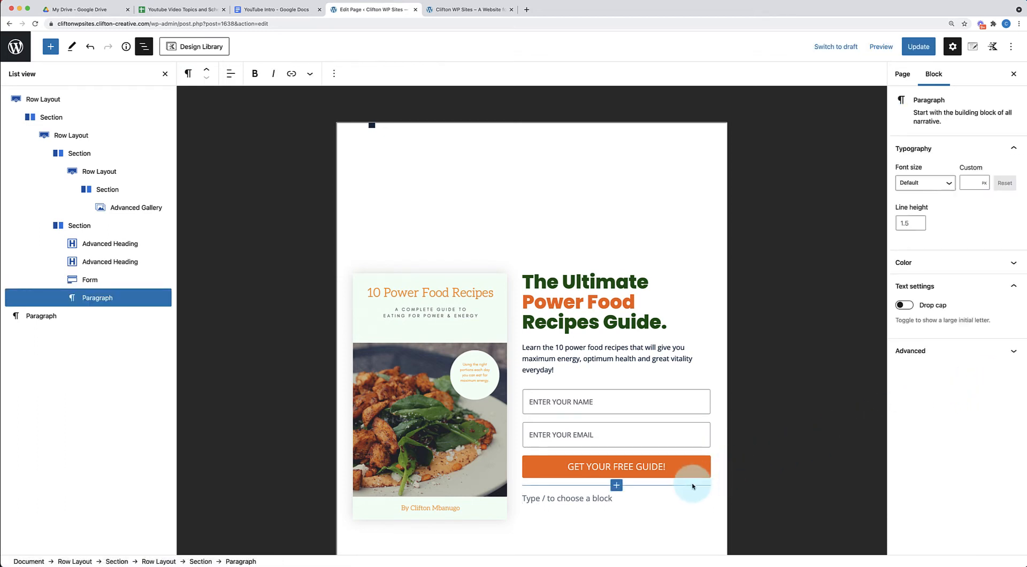
- Select the outermost row layout and compare the opt-in section in the desktop and tablet previews
left_click(688, 454)
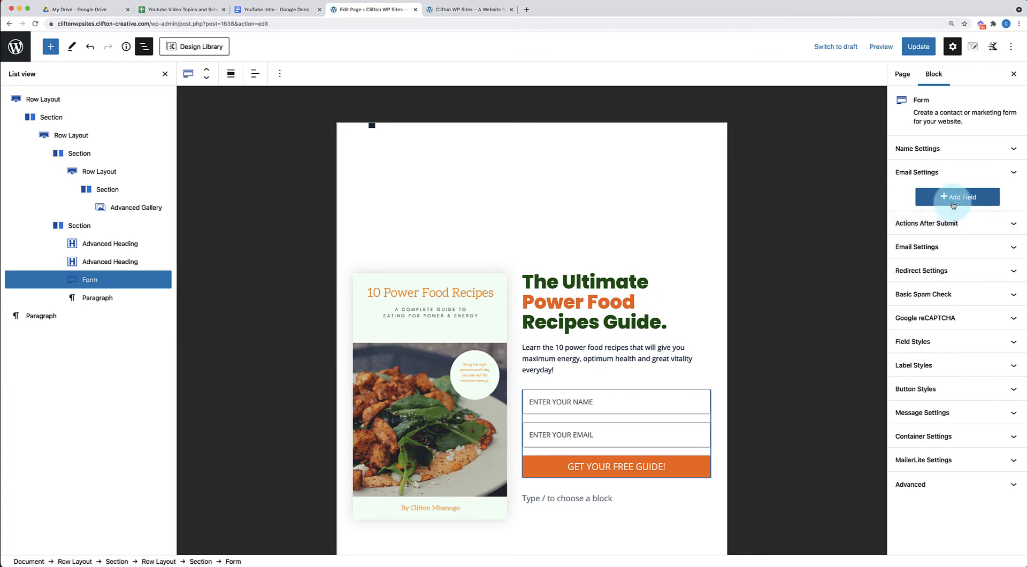
left_click(1013, 74)
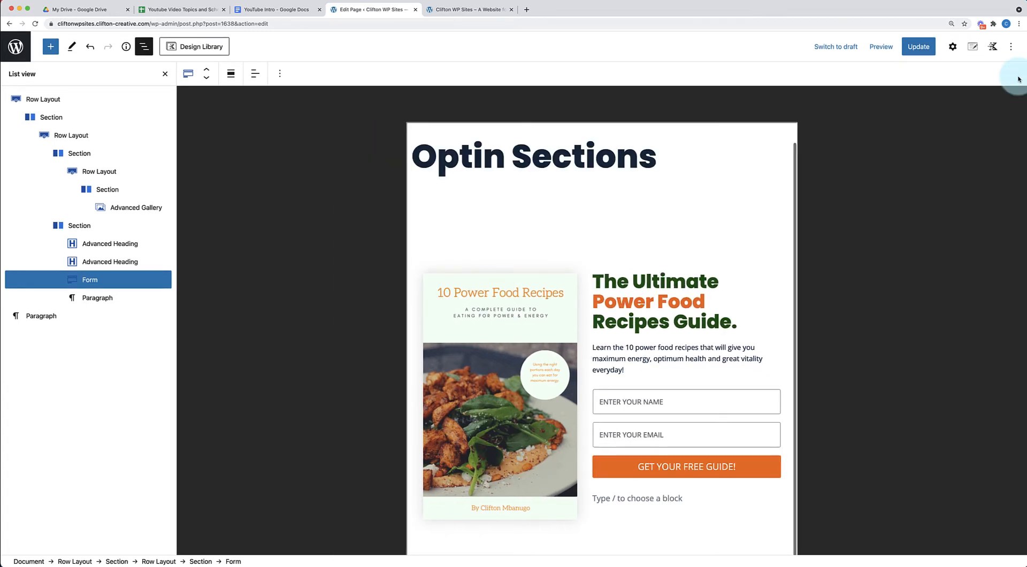
left_click(75, 100)
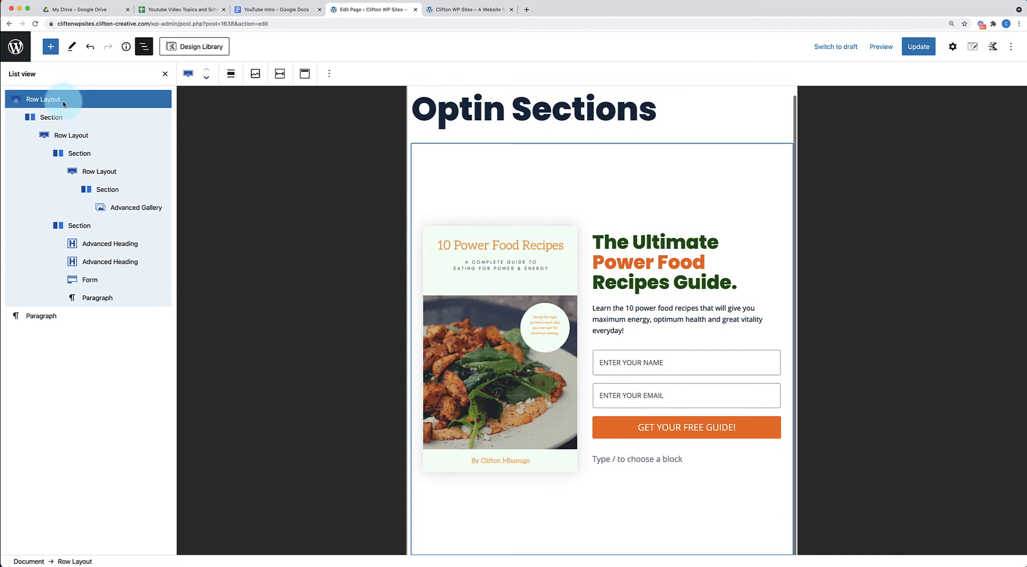
left_click(972, 47)
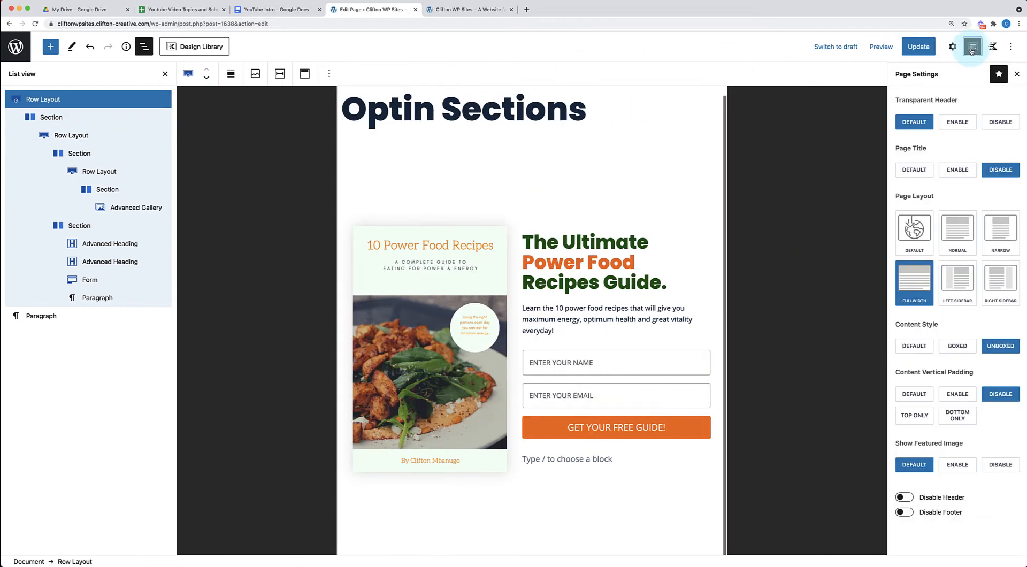
left_click(954, 48)
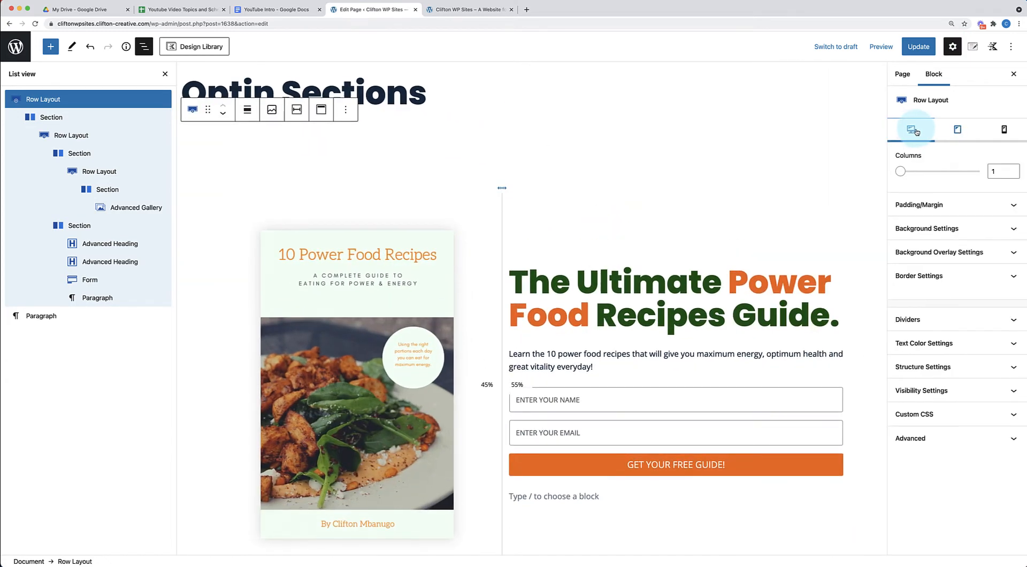
left_click(959, 136)
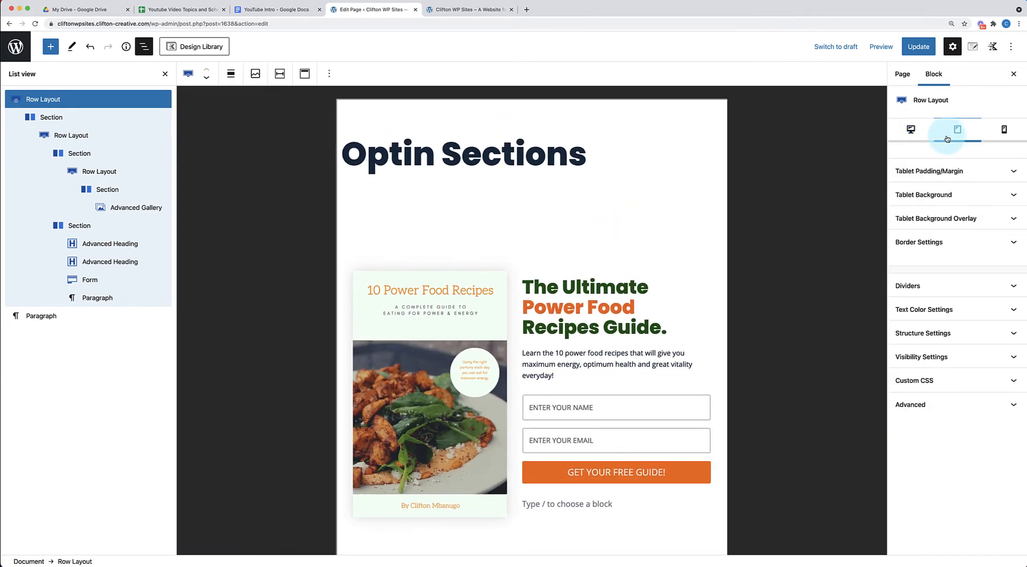
left_click(919, 137)
left_click(957, 130)
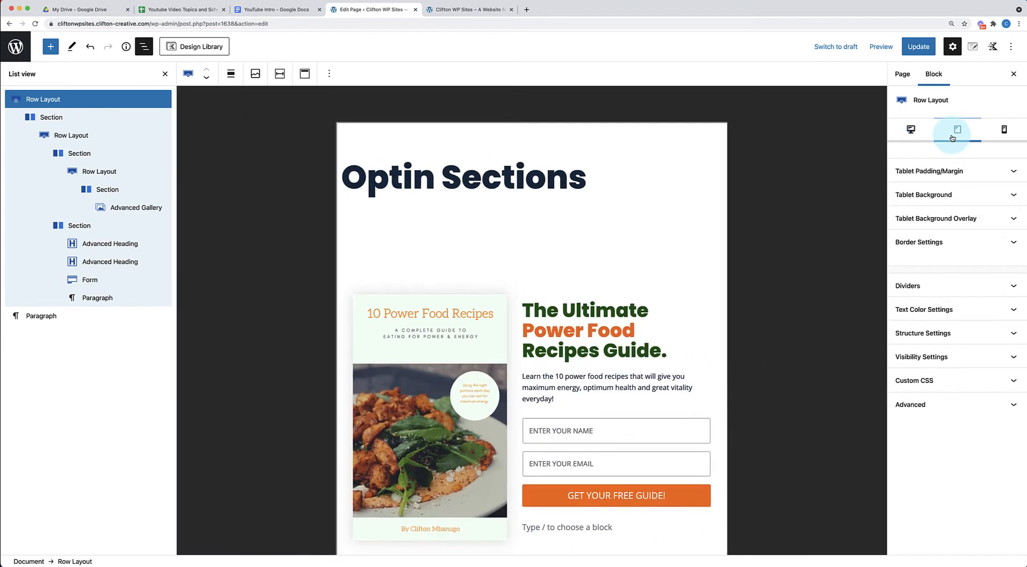
scroll(574, 353, "down", 1)
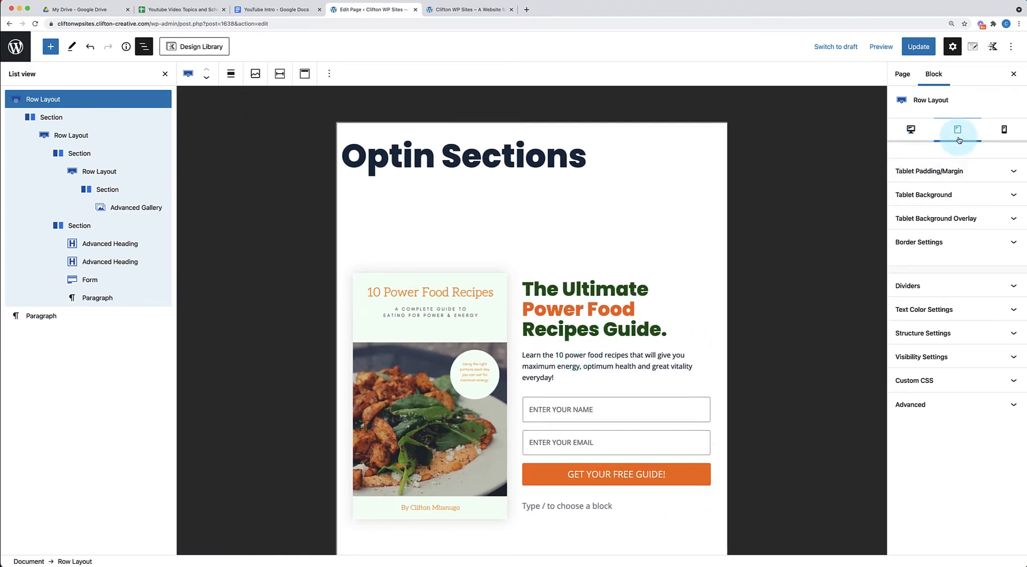
- Switch to the mobile preview and reduce the bottom padding of the row layout around the book cover
left_click(1004, 134)
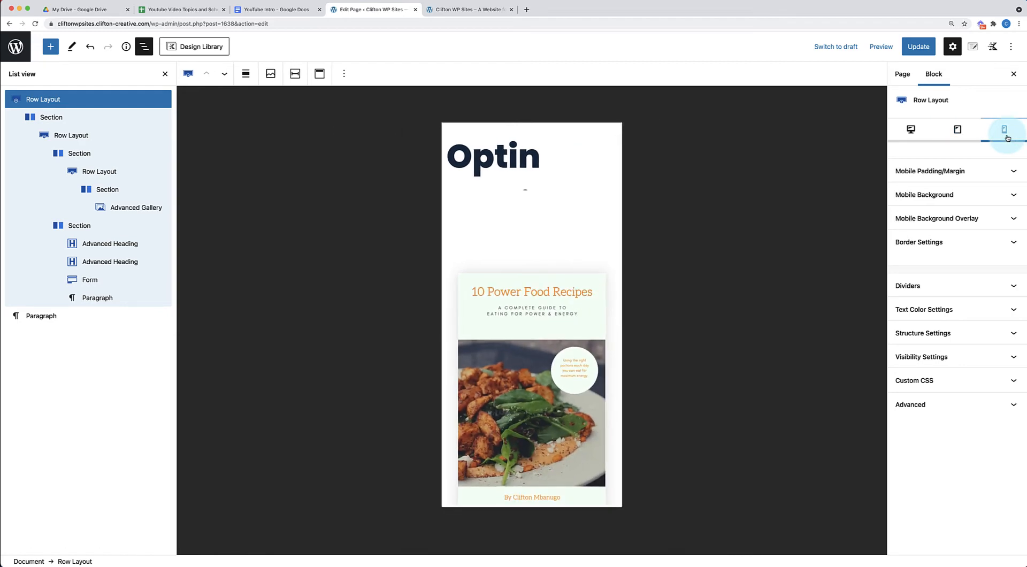
scroll(470, 458, "down", 5)
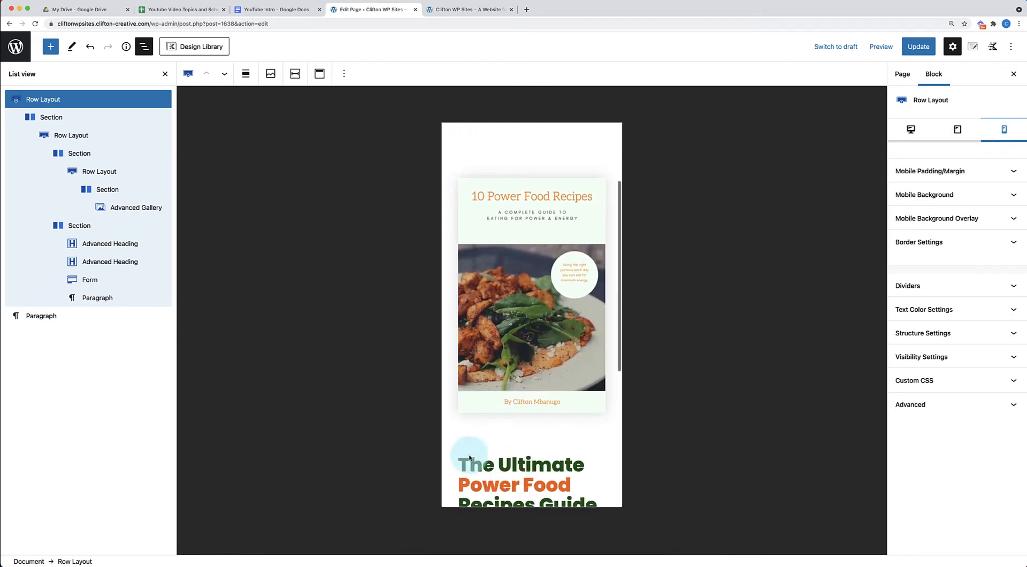
scroll(517, 310, "down", 4)
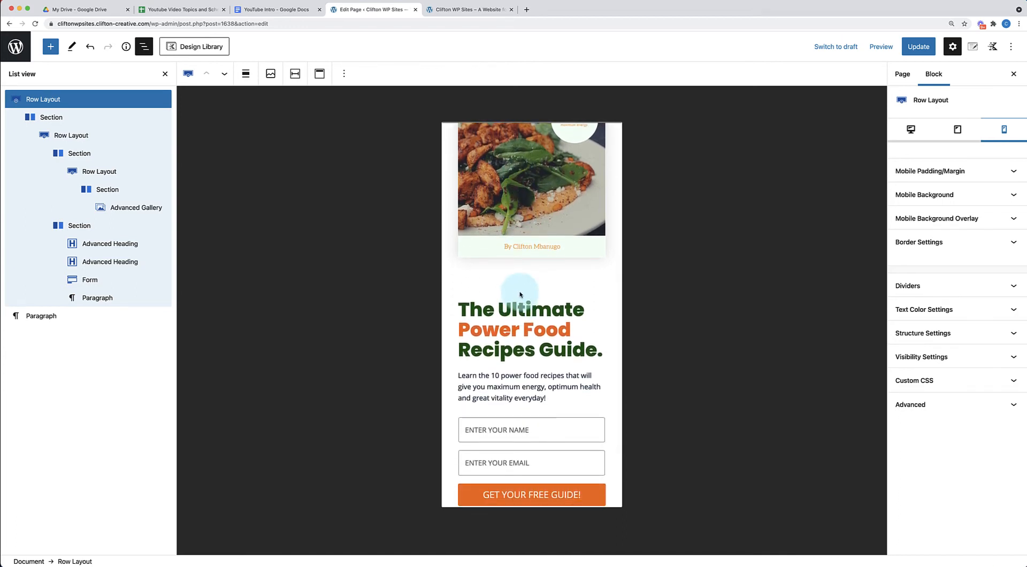
scroll(528, 249, "up", 2)
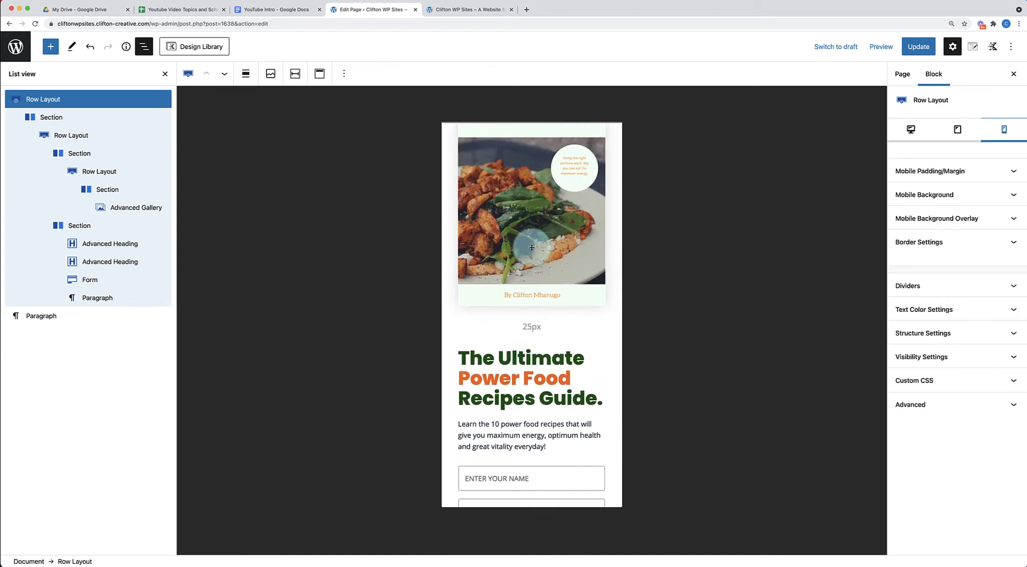
mouse_move(532, 327)
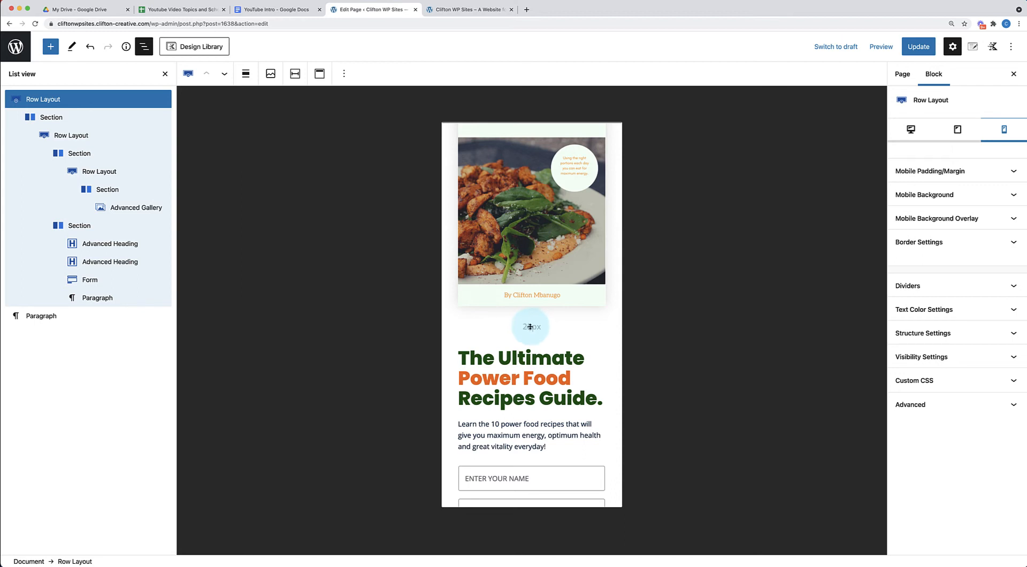
left_click(530, 327)
left_click_drag(529, 327, 530, 307)
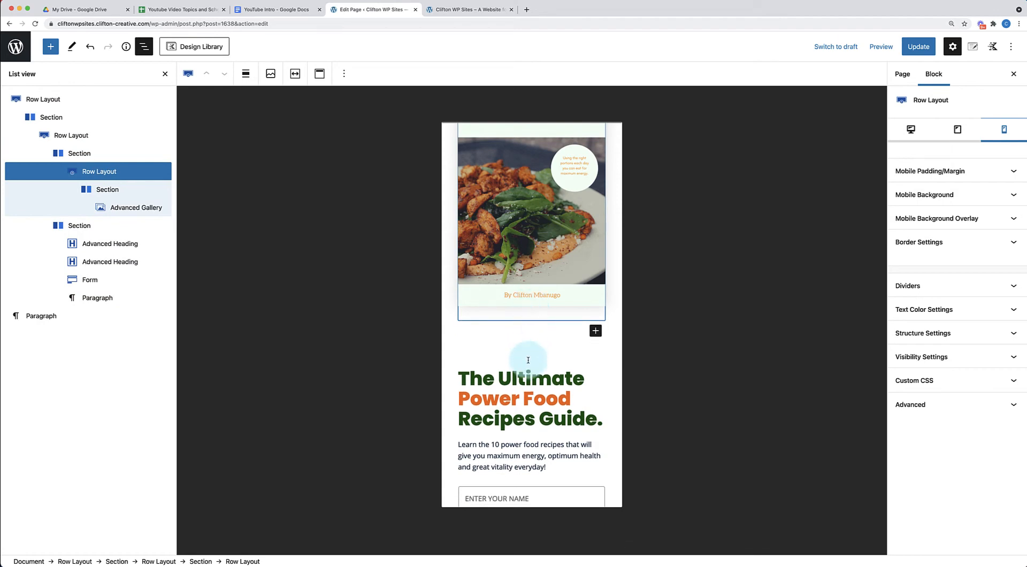
- Center the main heading and the description text below it in the mobile layout
left_click(524, 395)
scroll(528, 364, "down", 4)
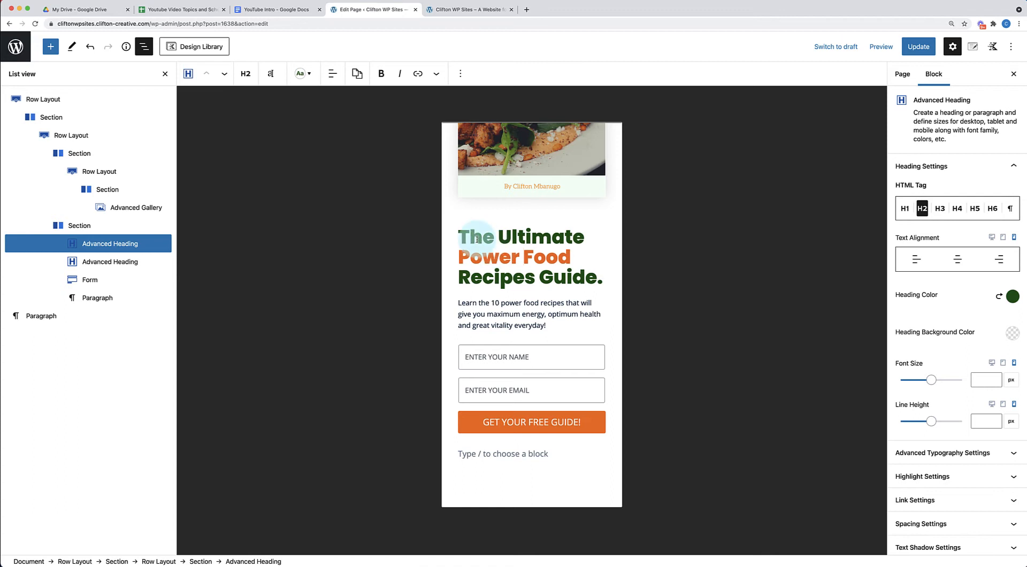
left_click(477, 239)
left_click(957, 260)
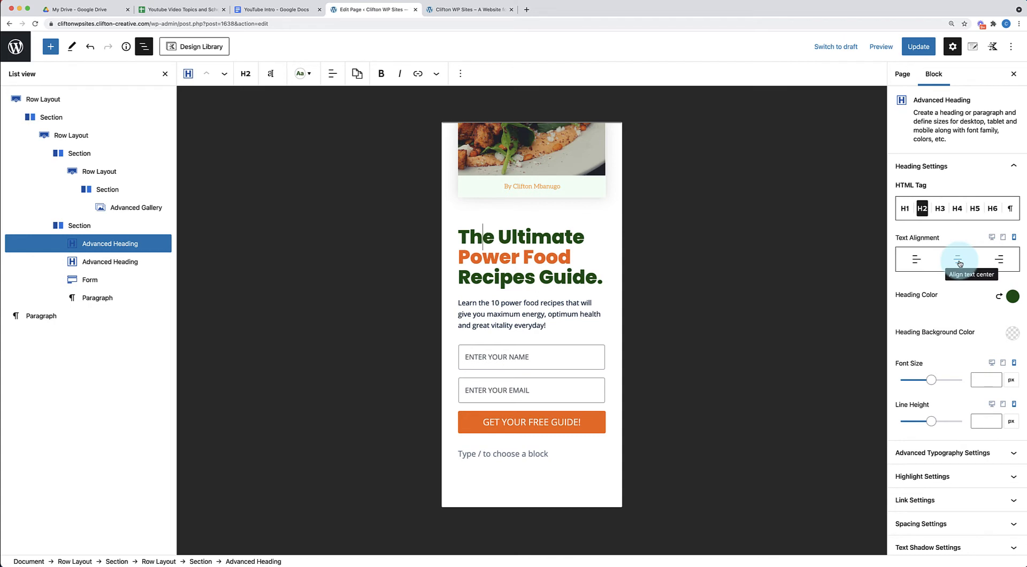
left_click(959, 262)
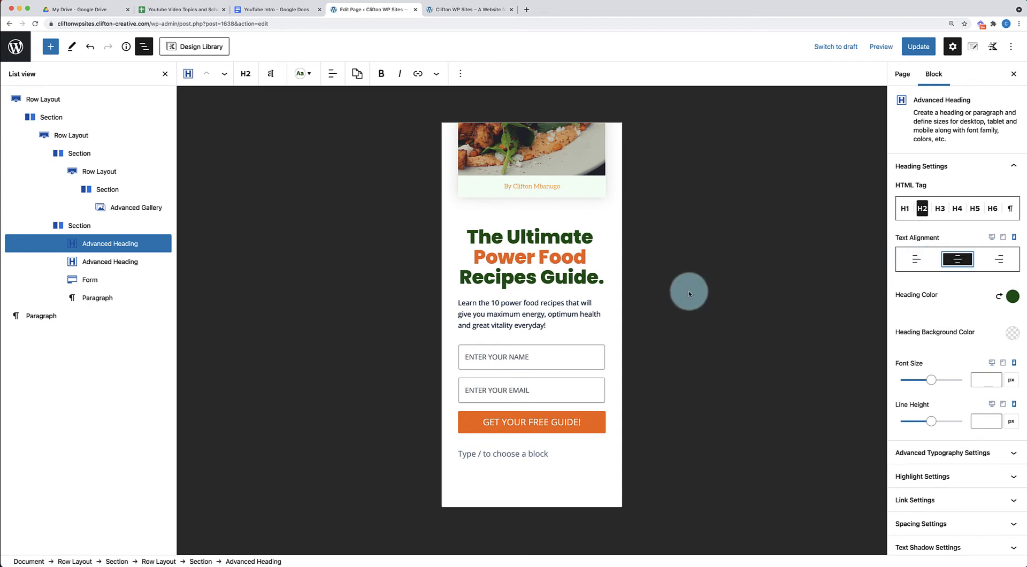
left_click(526, 310)
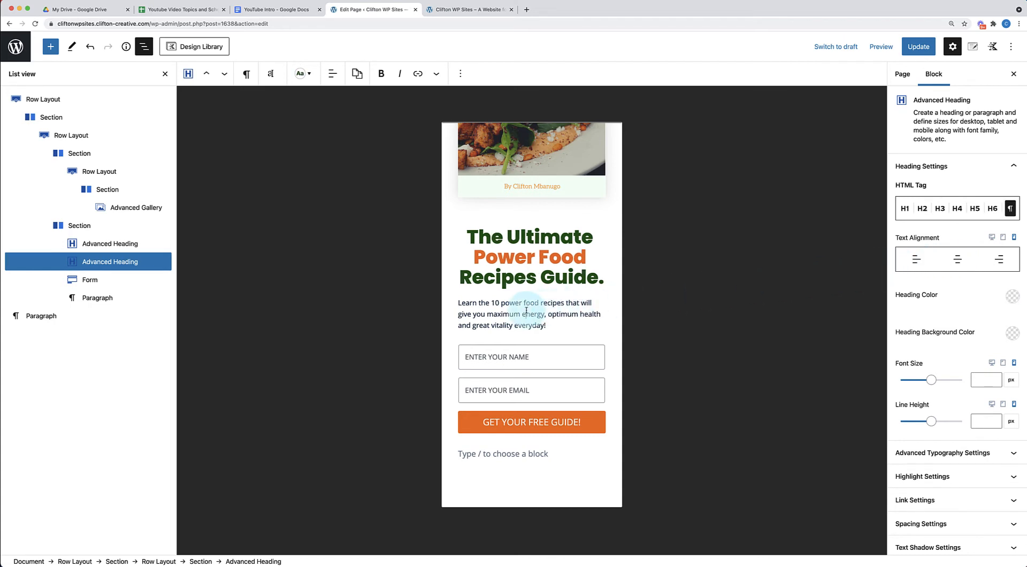
left_click(957, 263)
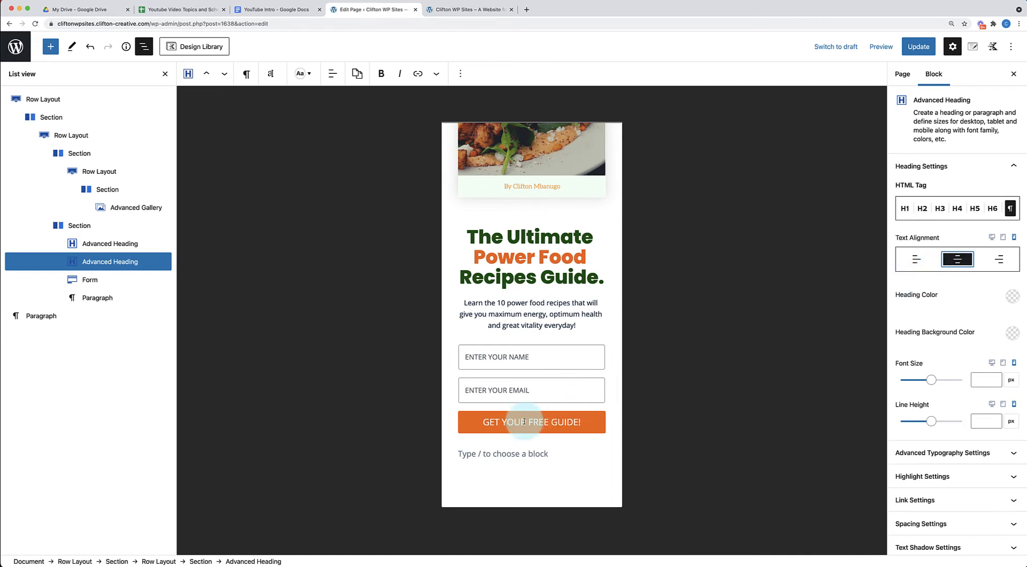
- Review the opt-in section in the mobile preview, select the book cover's row layout and check the tablet and desktop previews
scroll(524, 421, "up", 5)
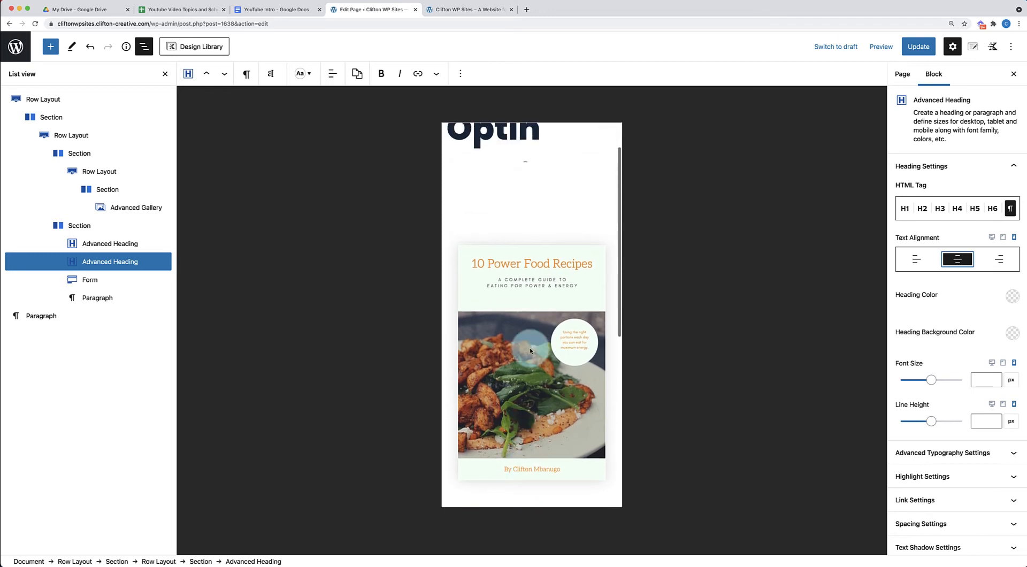
scroll(532, 330, "down", 5)
scroll(527, 454, "down", 3)
scroll(527, 406, "up", 5)
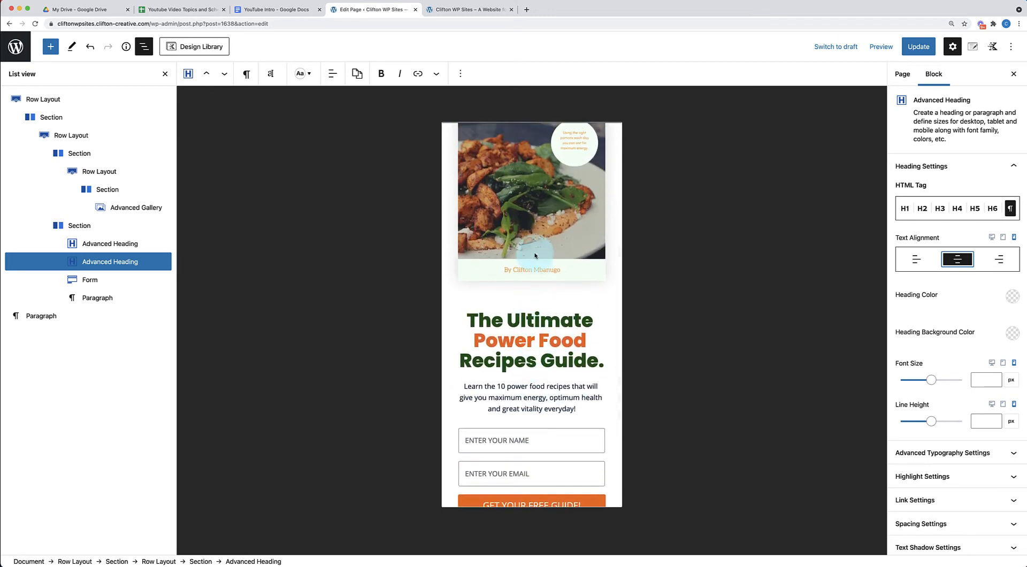
scroll(535, 255, "up", 1)
scroll(535, 255, "up", 3)
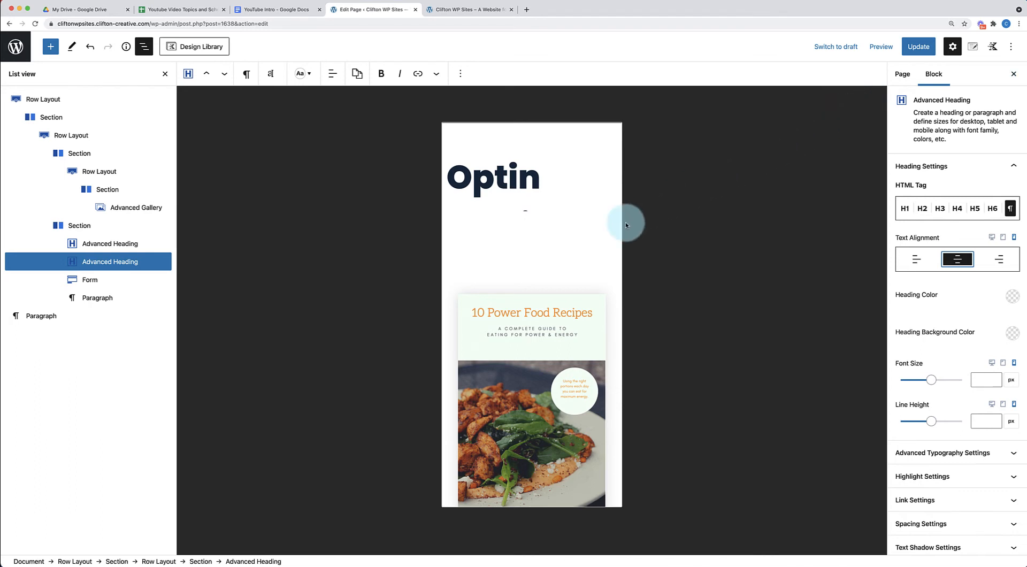
left_click(511, 284)
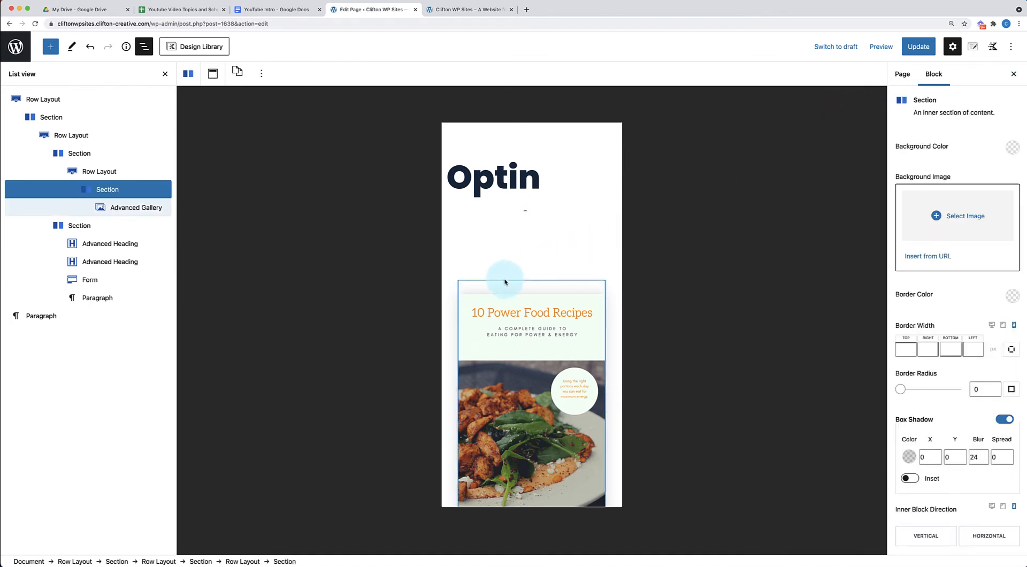
left_click(484, 271)
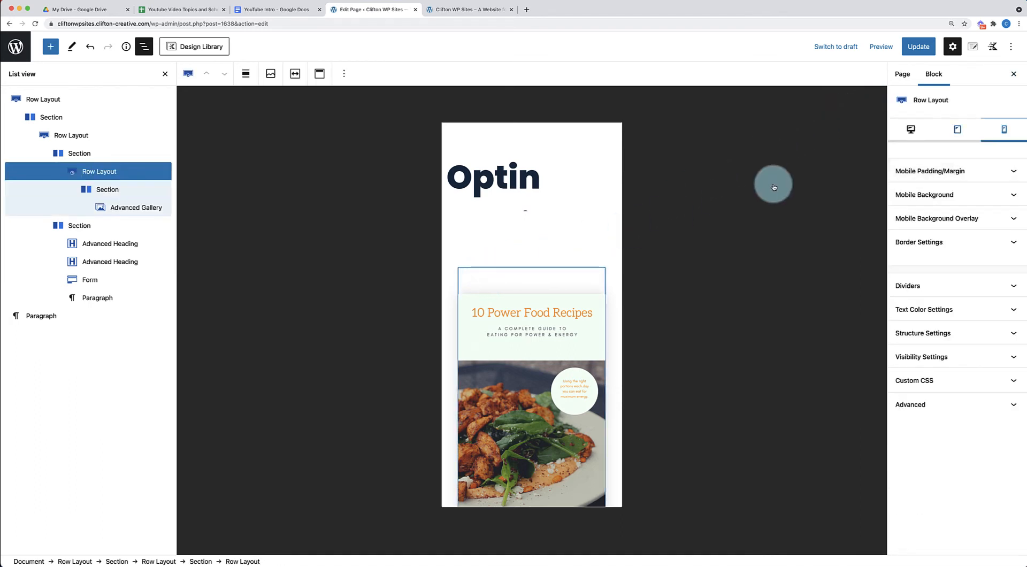
left_click(958, 130)
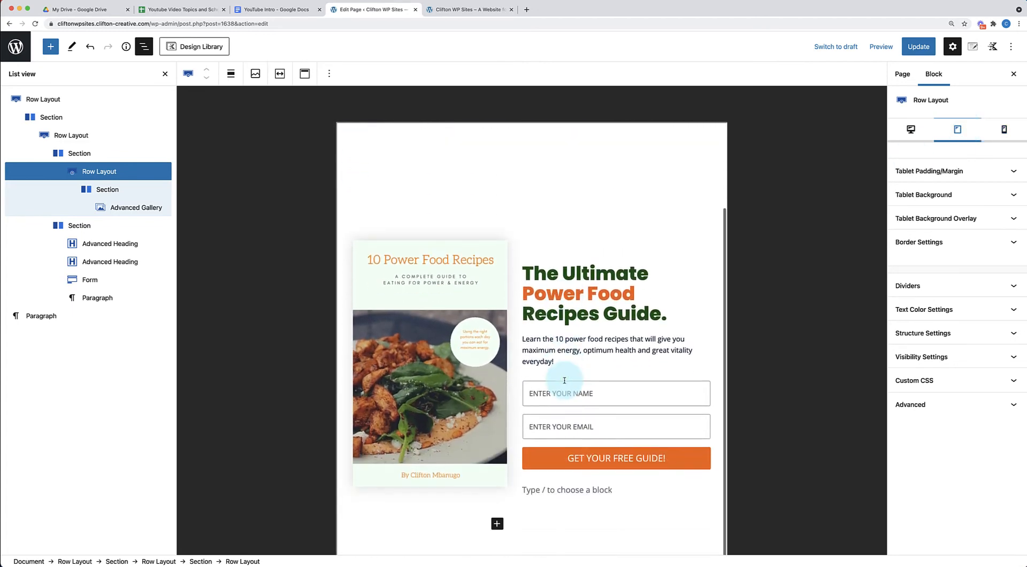
left_click(911, 130)
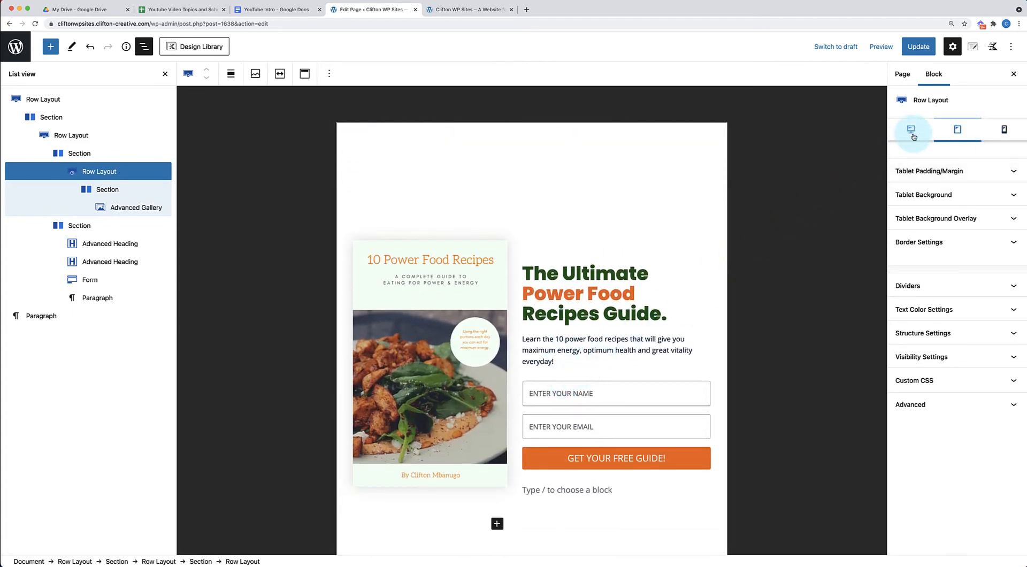
- Update the page with the finished opt-in section and open its live version
scroll(608, 312, "down", 3)
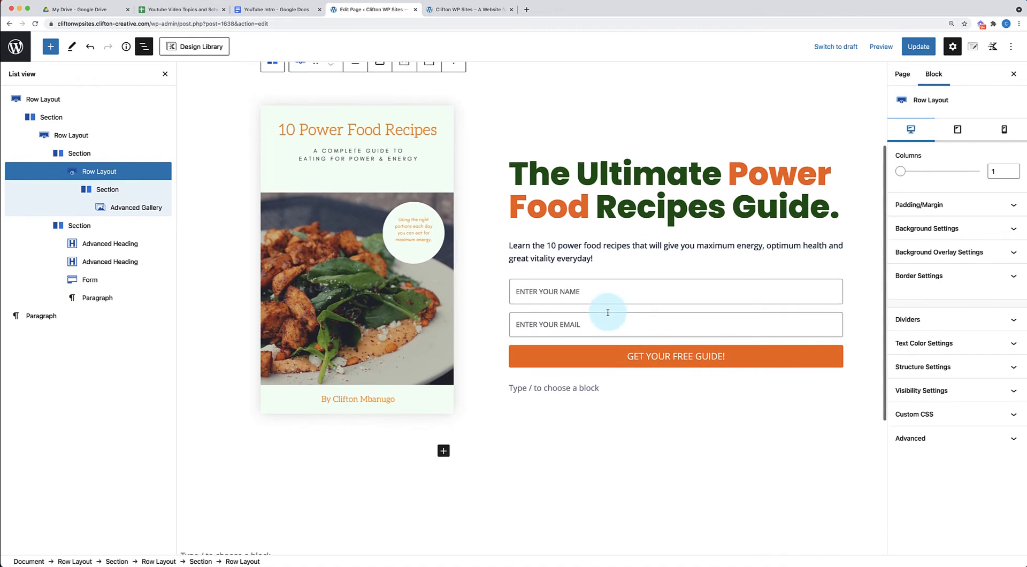
left_click(917, 48)
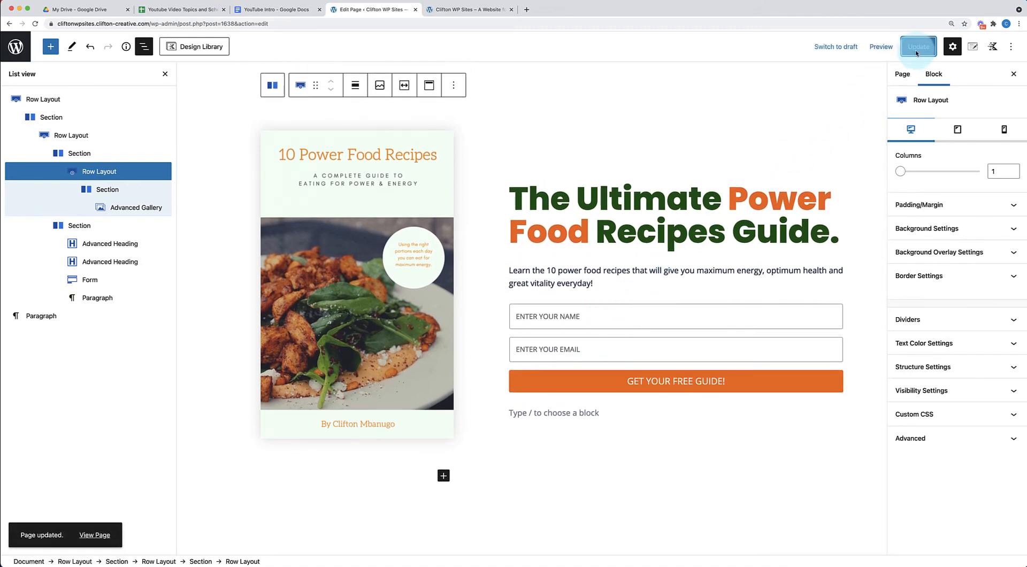
left_click(94, 535)
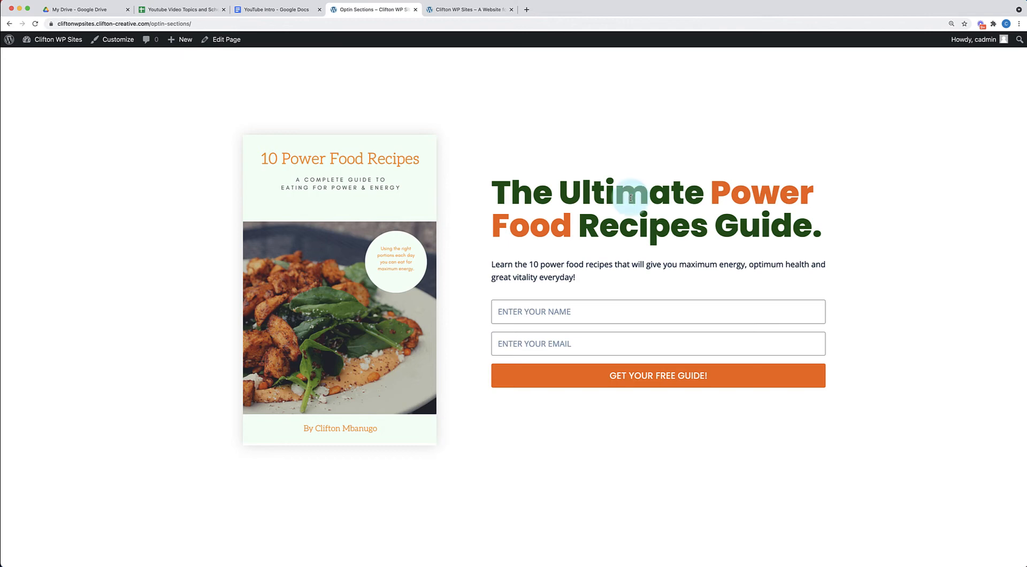
- Examine the Opt-In #1 example and the content below it on the site's homepage
left_click(458, 9)
scroll(431, 230, "down", 4)
scroll(428, 227, "up", 4)
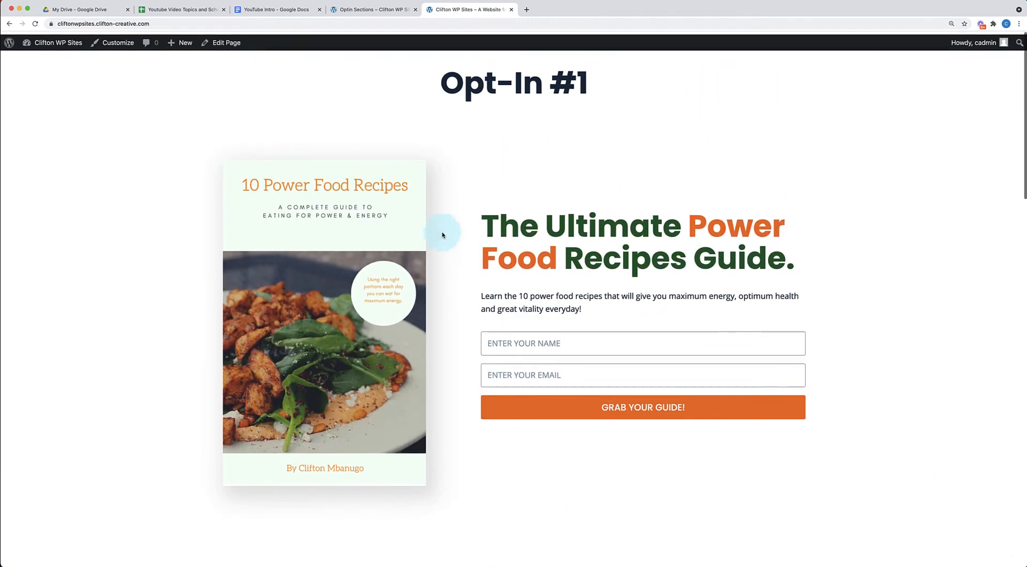
scroll(472, 252, "down", 5)
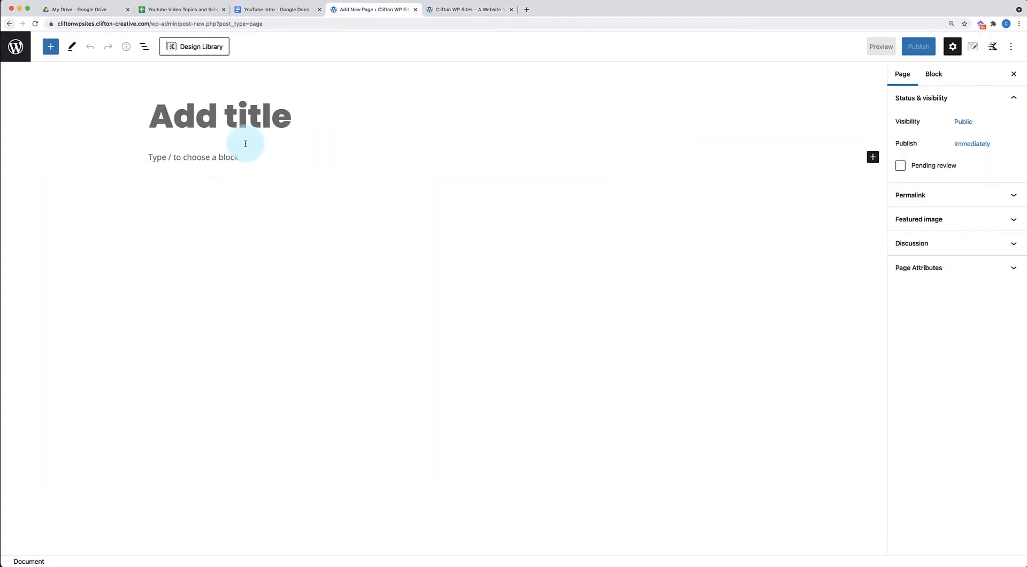
- Title the new page "2nd optin BG"
type("2nd ")
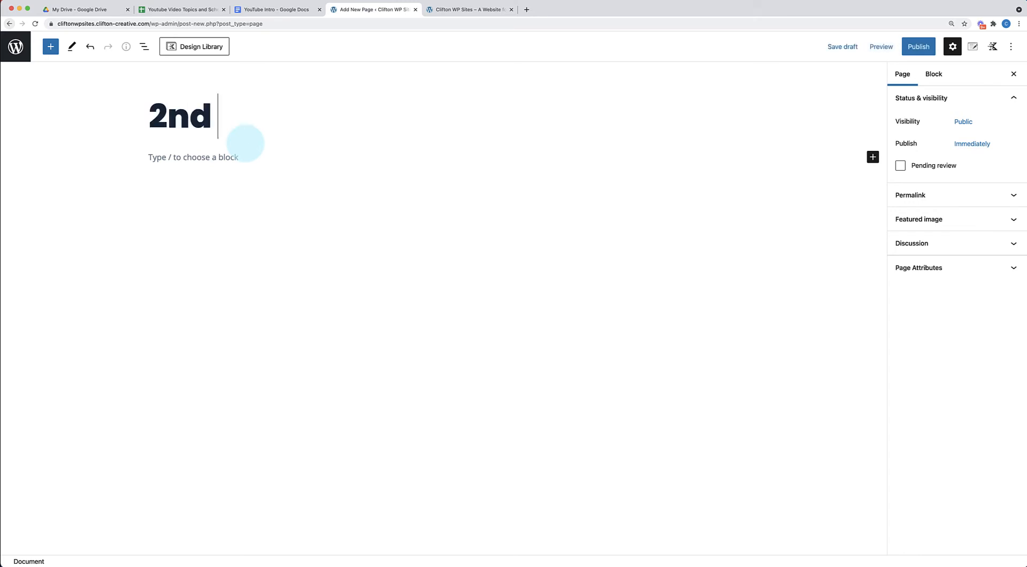
type("optin ")
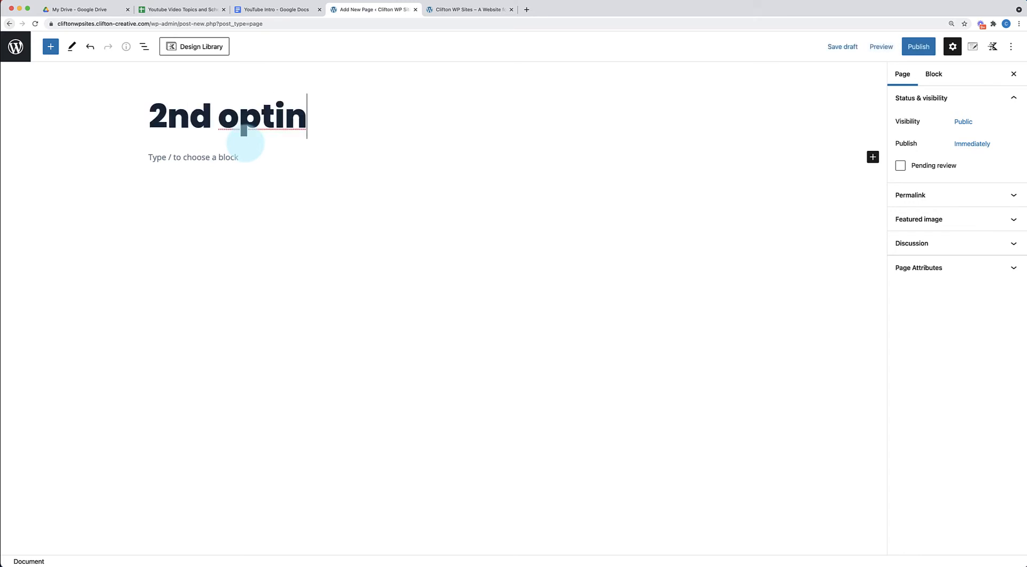
type("Bg")
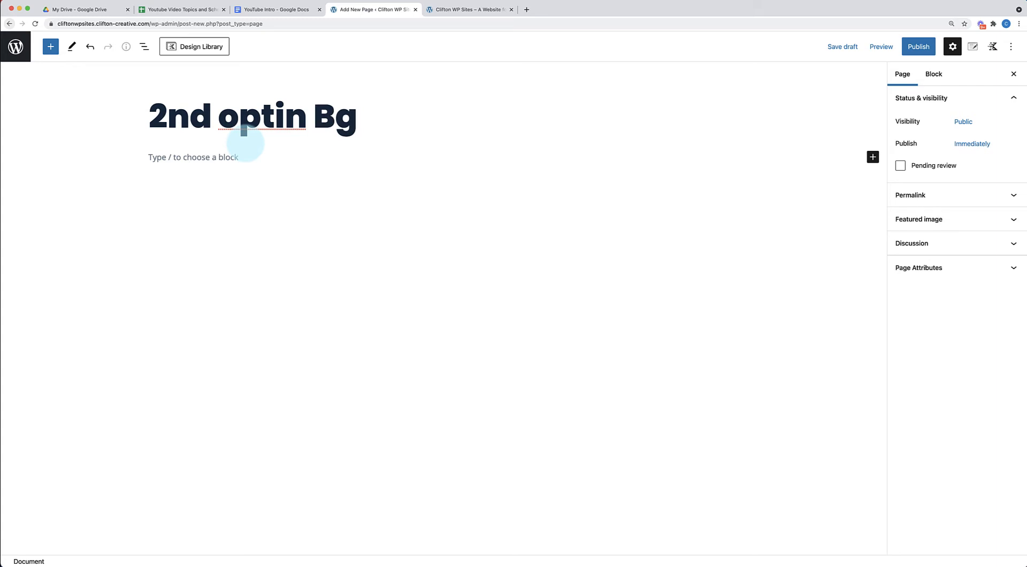
key("BackSpace")
type("G")
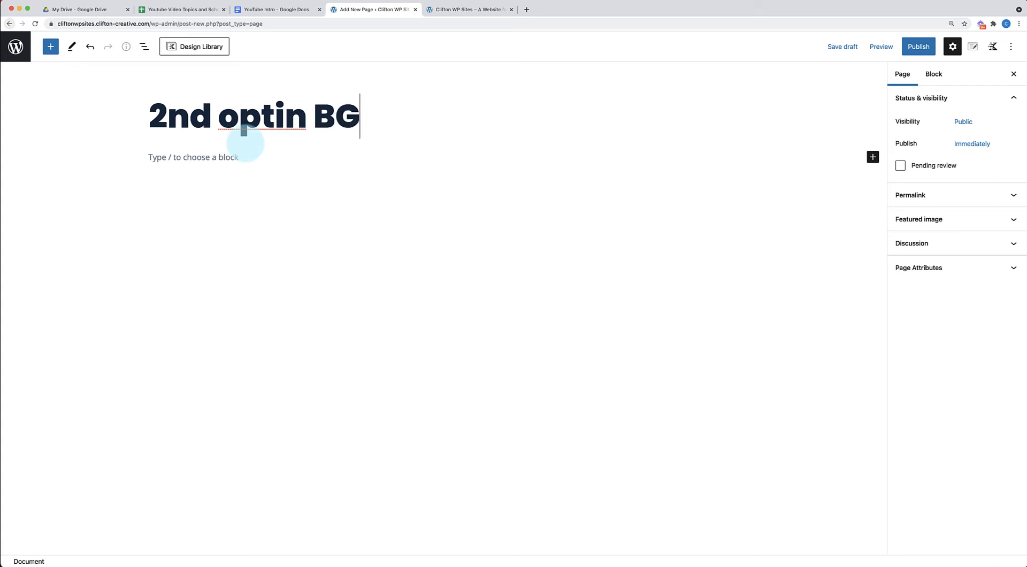
- Insert a Row Layout block with a single column below the page title
left_click(194, 158)
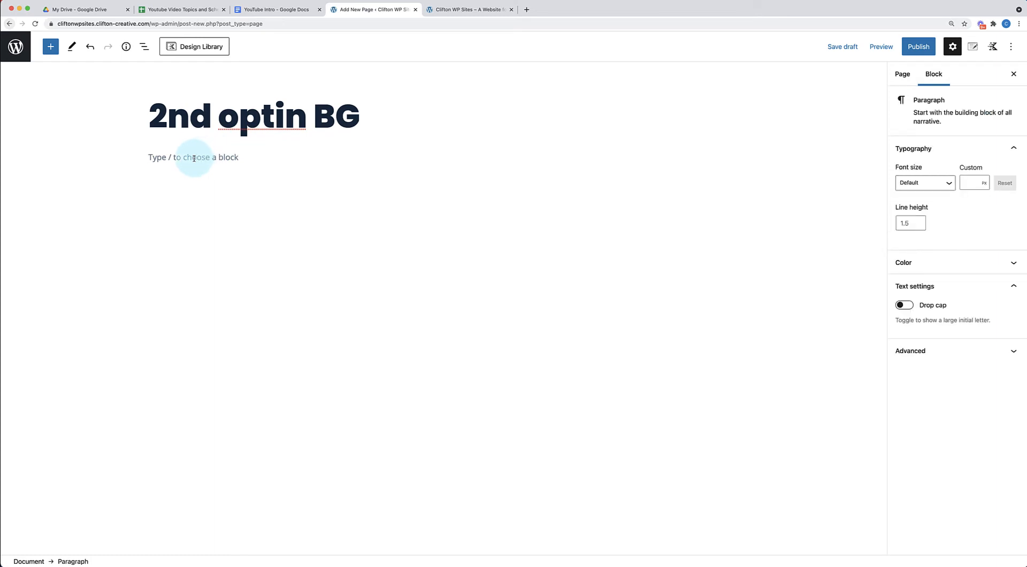
type("/")
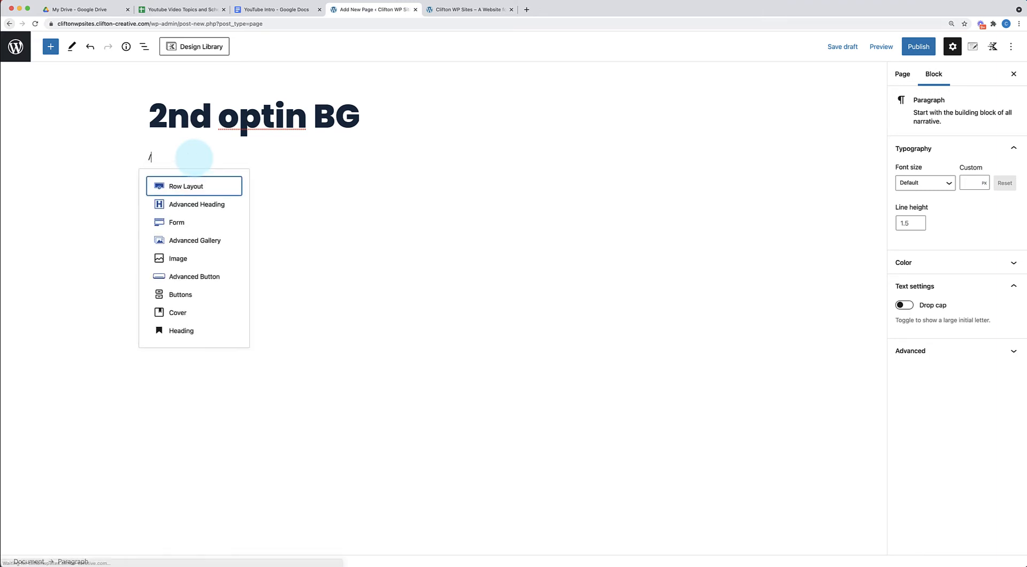
type("r")
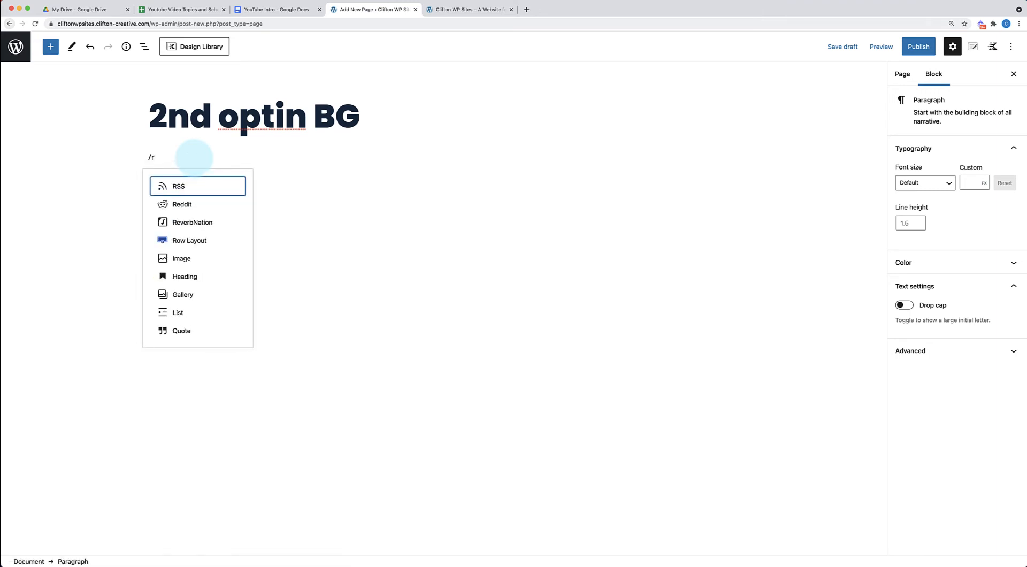
type("ow")
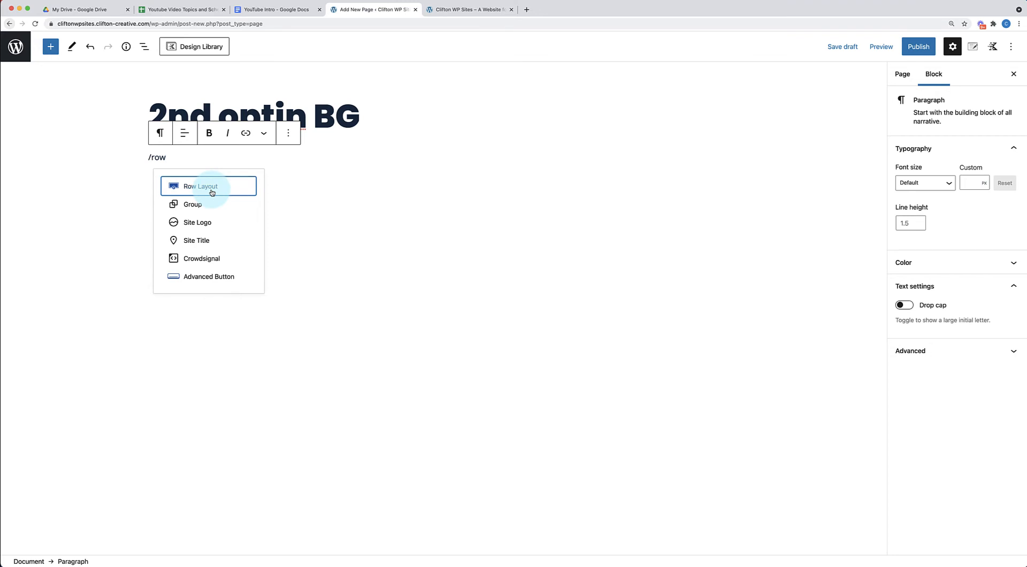
left_click(211, 188)
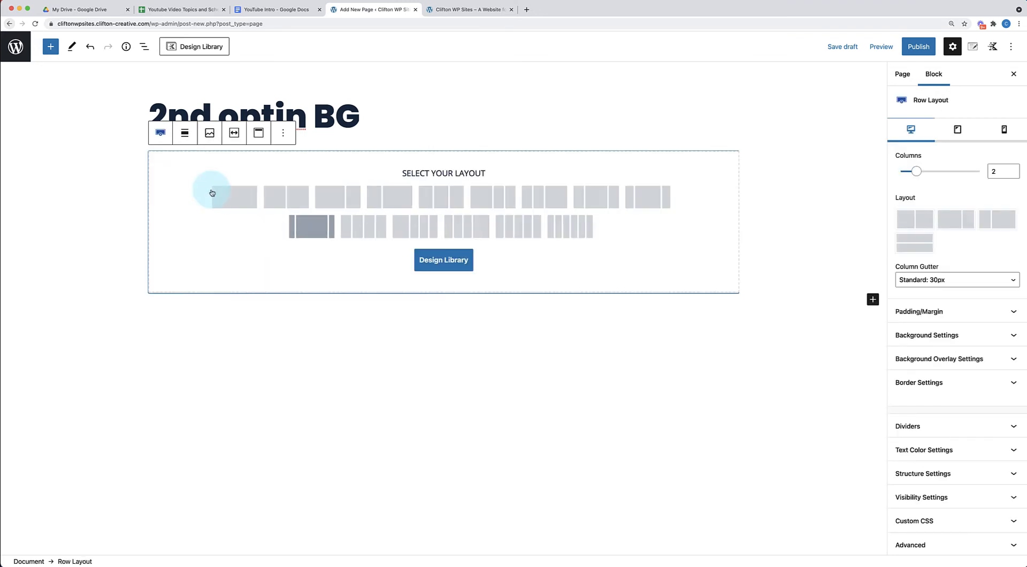
left_click(230, 201)
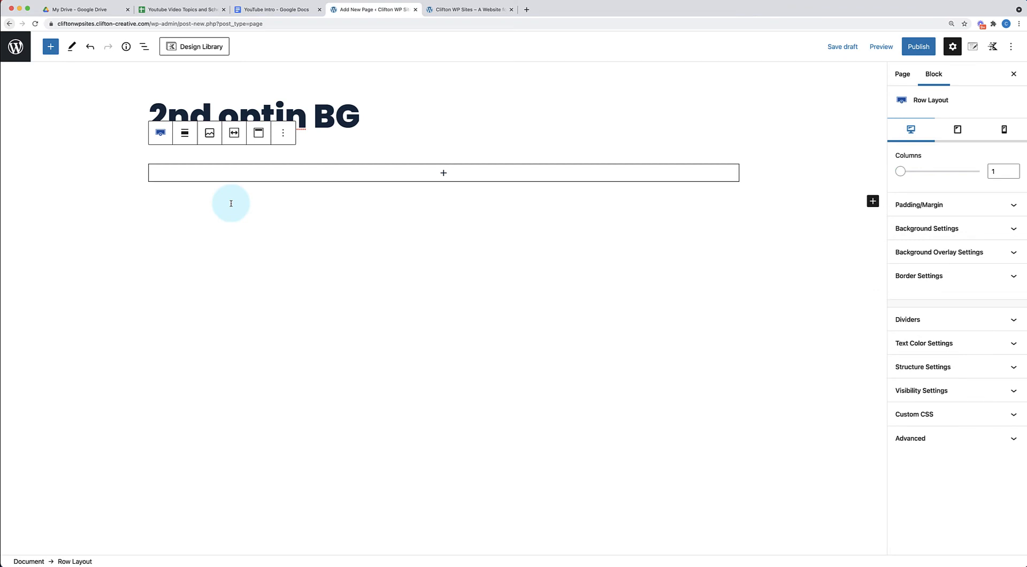
- Insert a nested Row Layout with three equal columns inside the single-column section
left_click(444, 174)
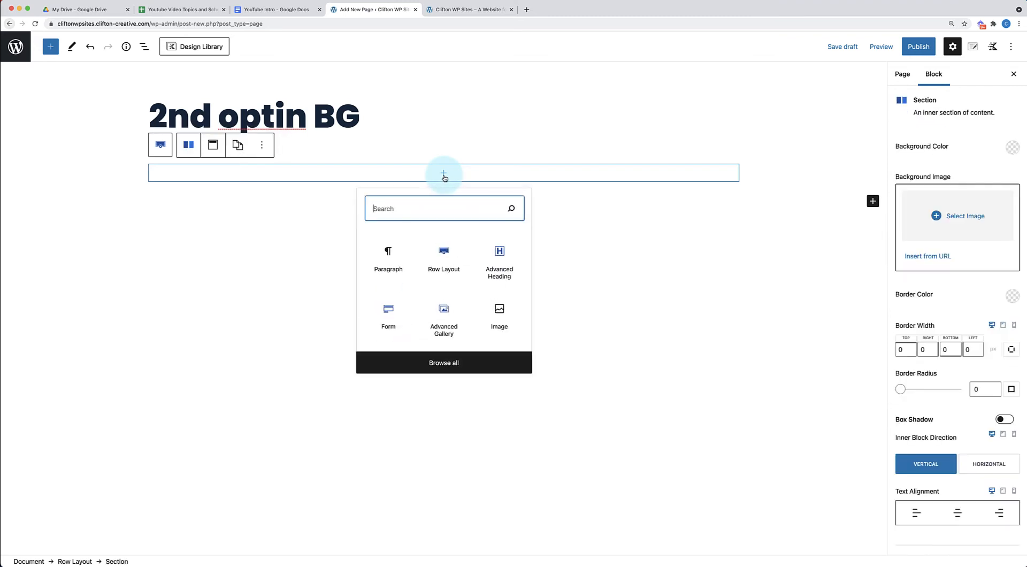
left_click(444, 255)
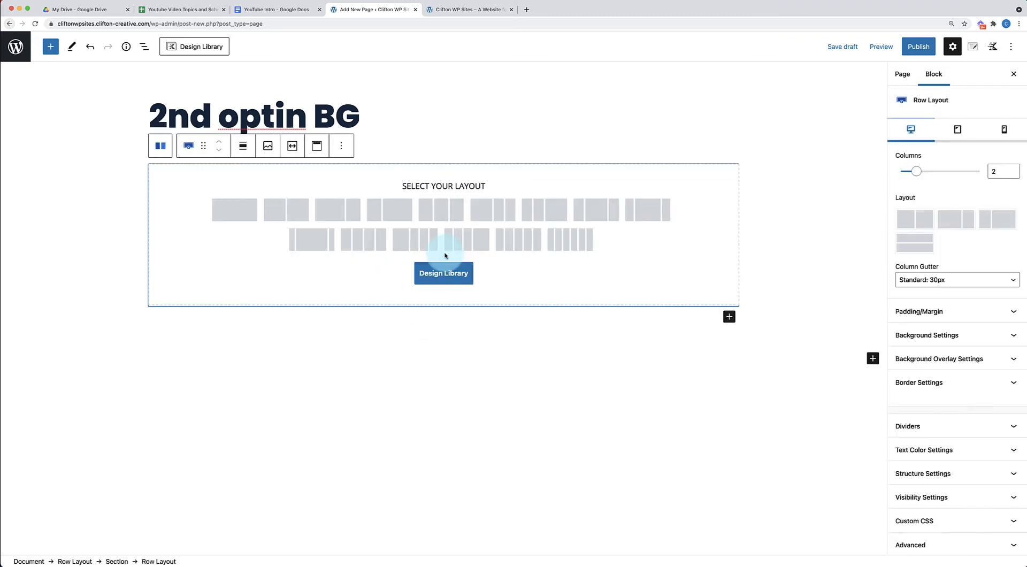
left_click(445, 212)
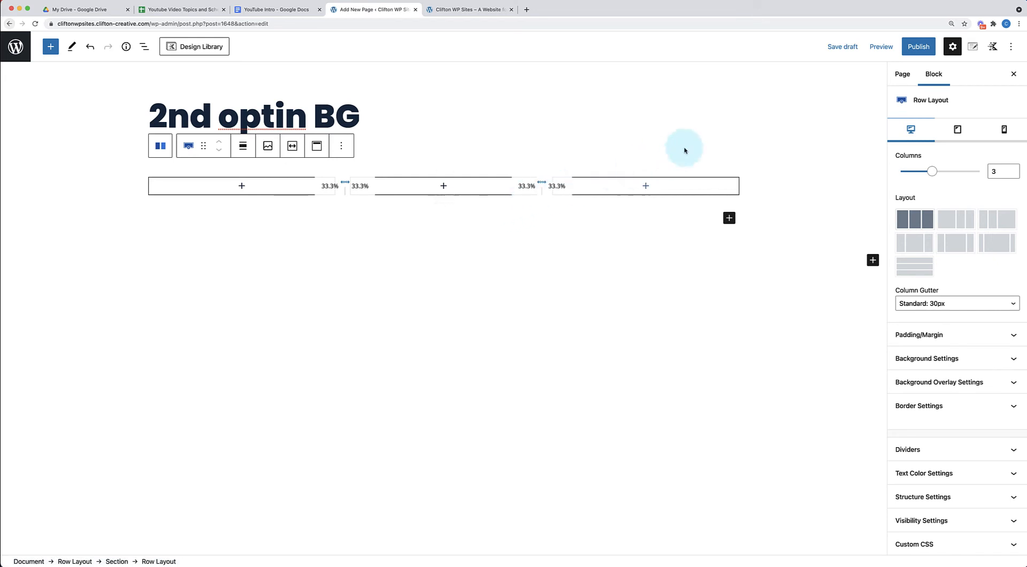
- Configure the page with the title disabled, a fullwidth layout, unboxed content style and content vertical padding disabled
left_click(971, 49)
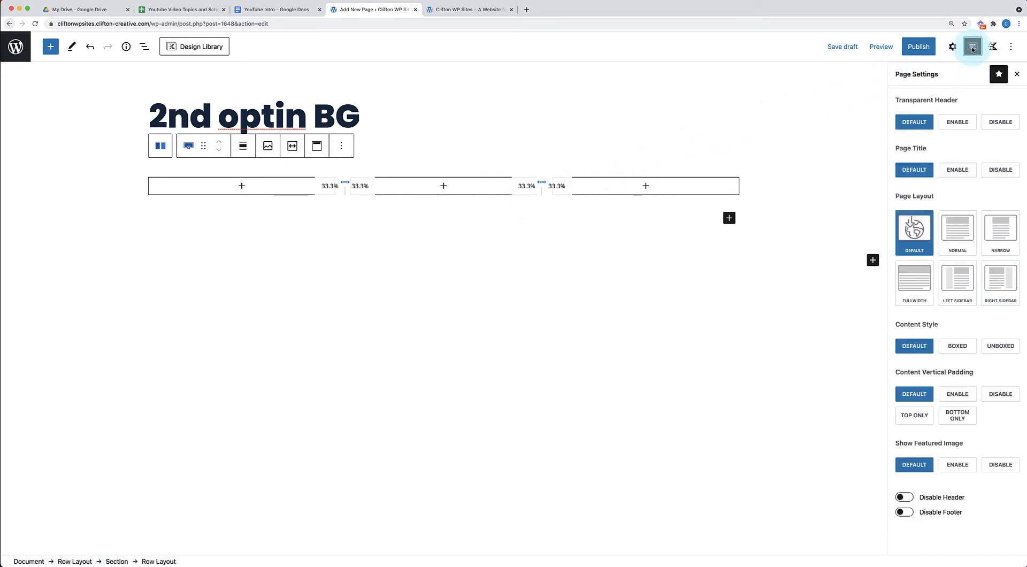
left_click(996, 169)
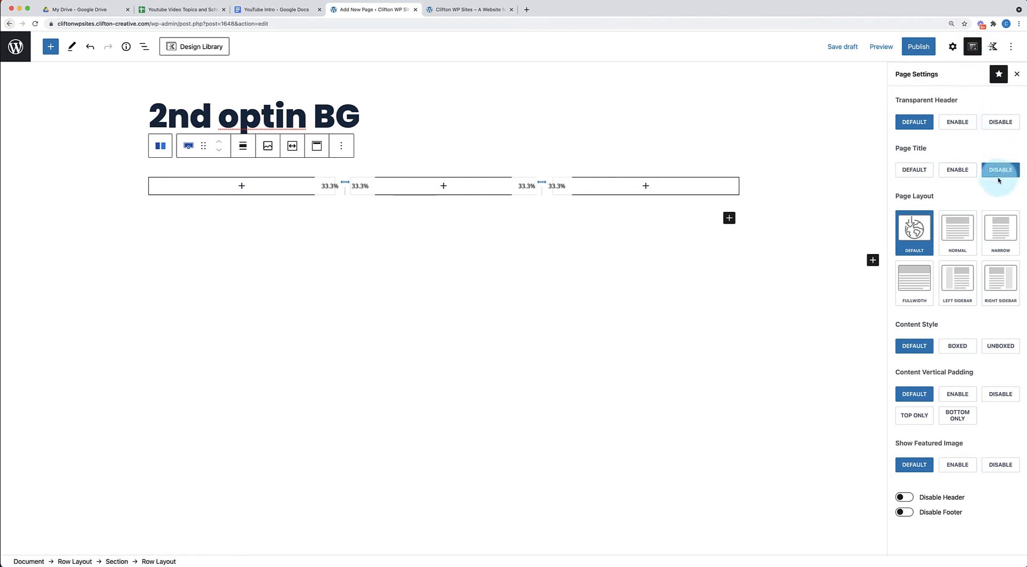
left_click(911, 293)
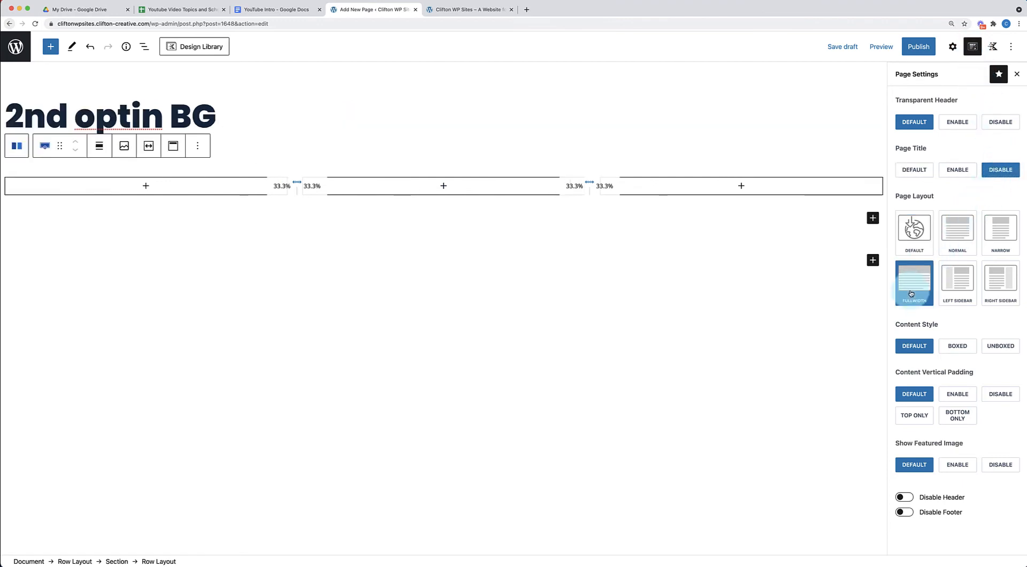
left_click(1001, 348)
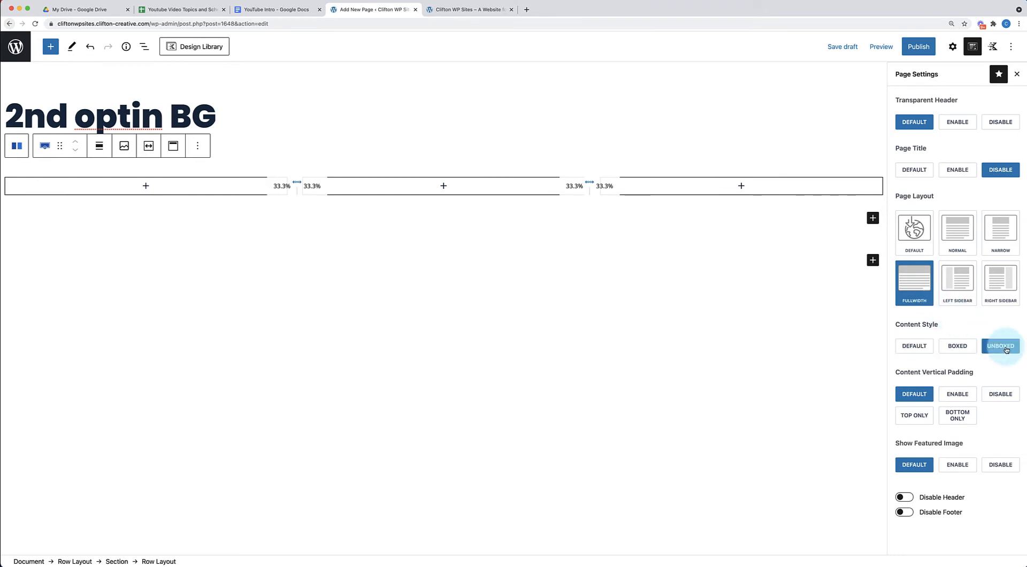
left_click(1000, 395)
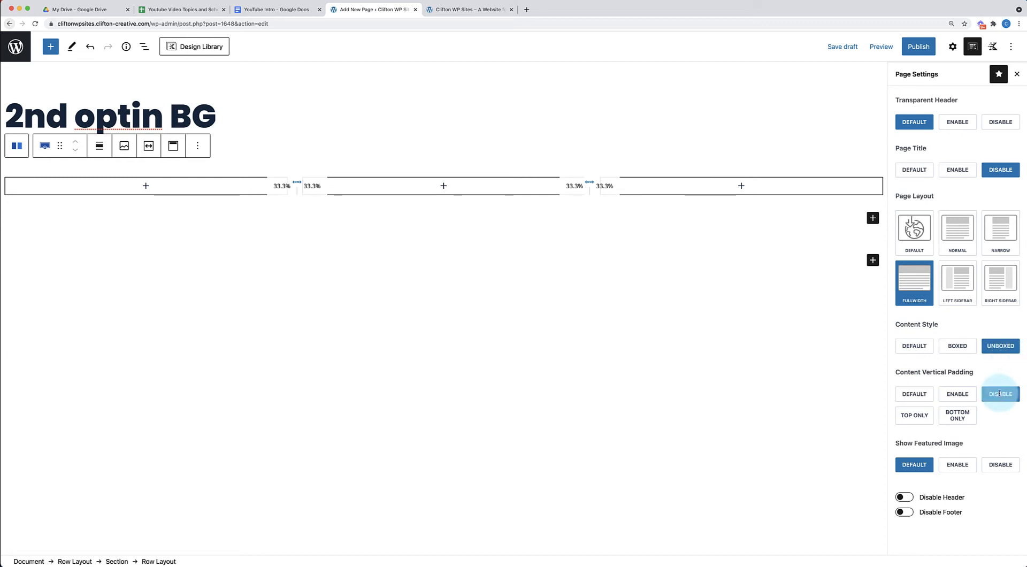
- Make the outer Row Layout inherit its content max width from the theme
left_click(144, 47)
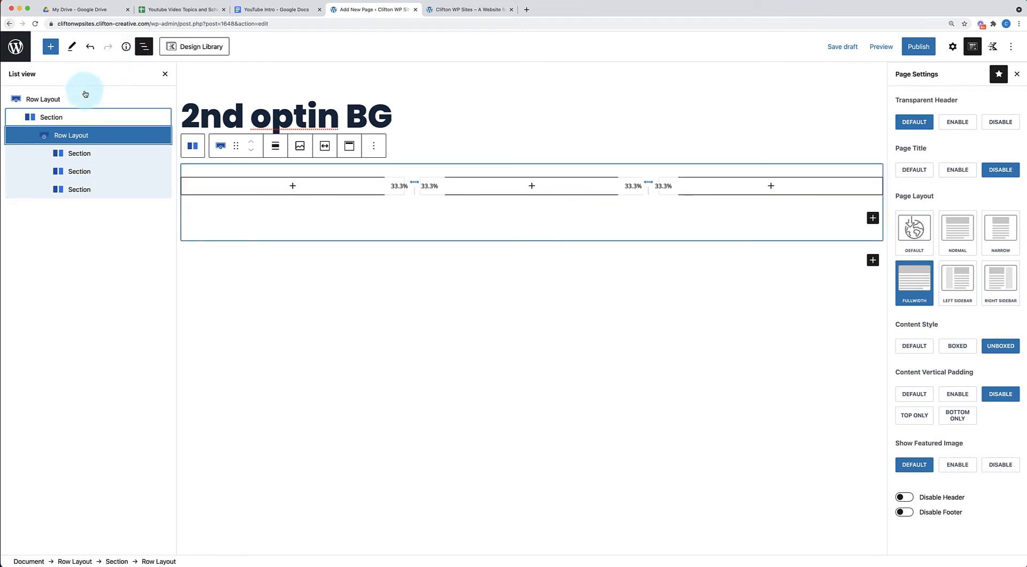
left_click(69, 104)
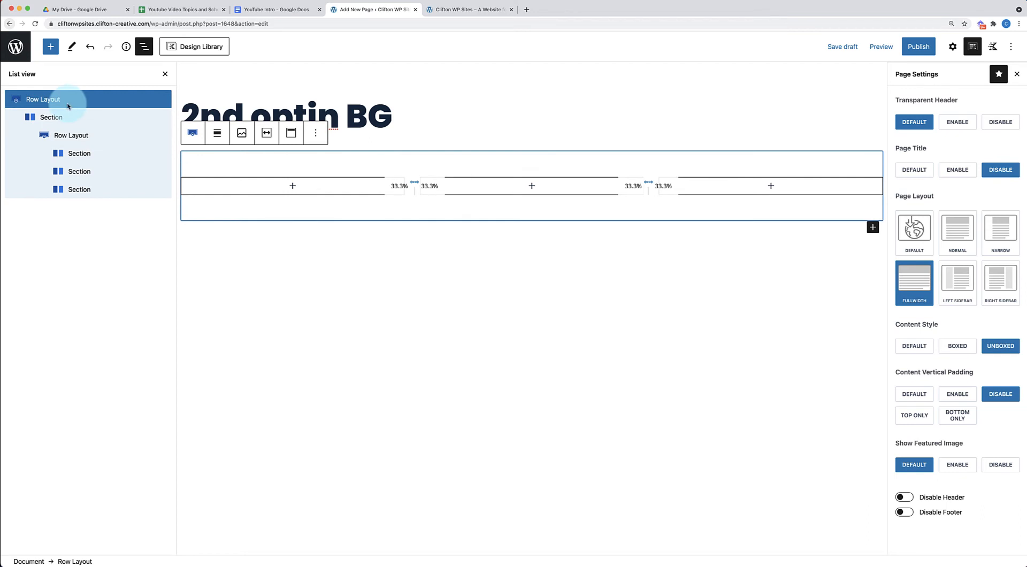
left_click(952, 47)
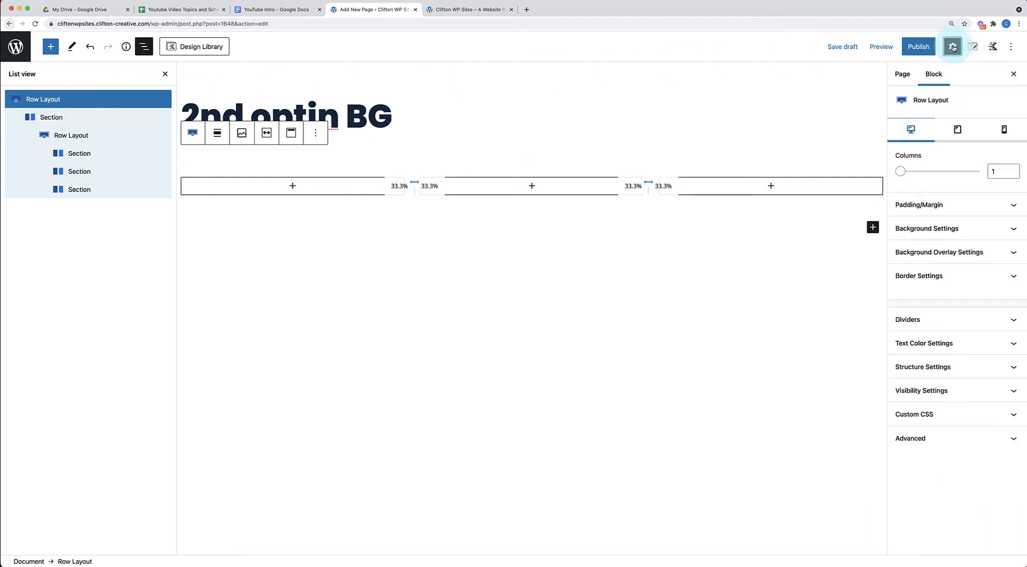
left_click(945, 366)
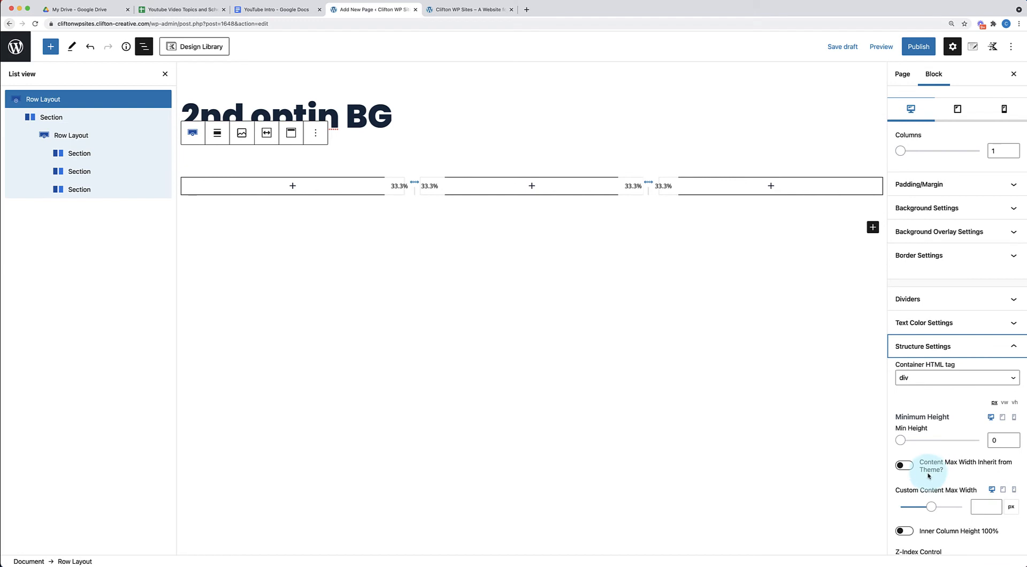
left_click(910, 469)
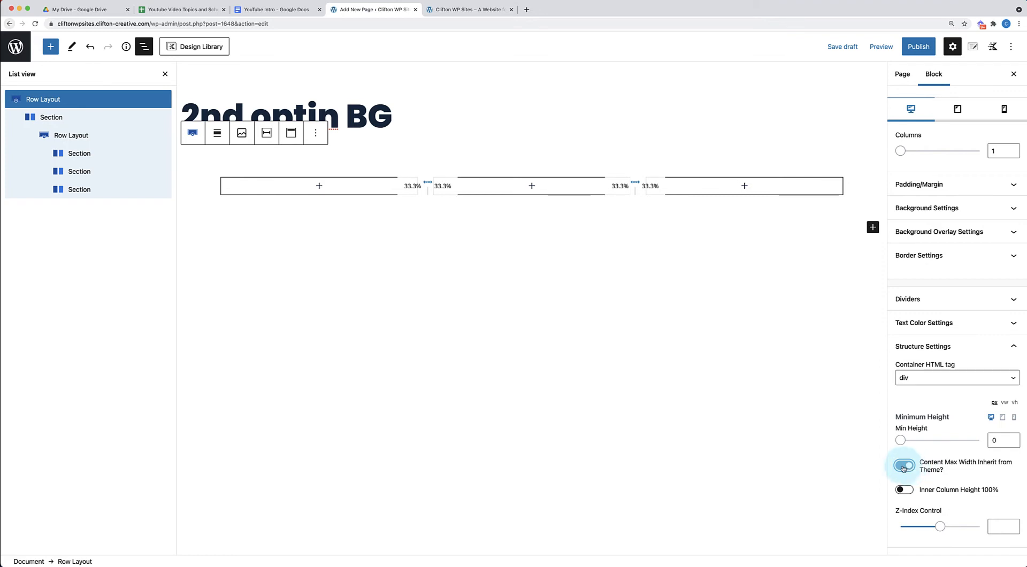
- Try a custom content max width of 1295 px on the outer row and restore the theme-inherited width
left_click(903, 467)
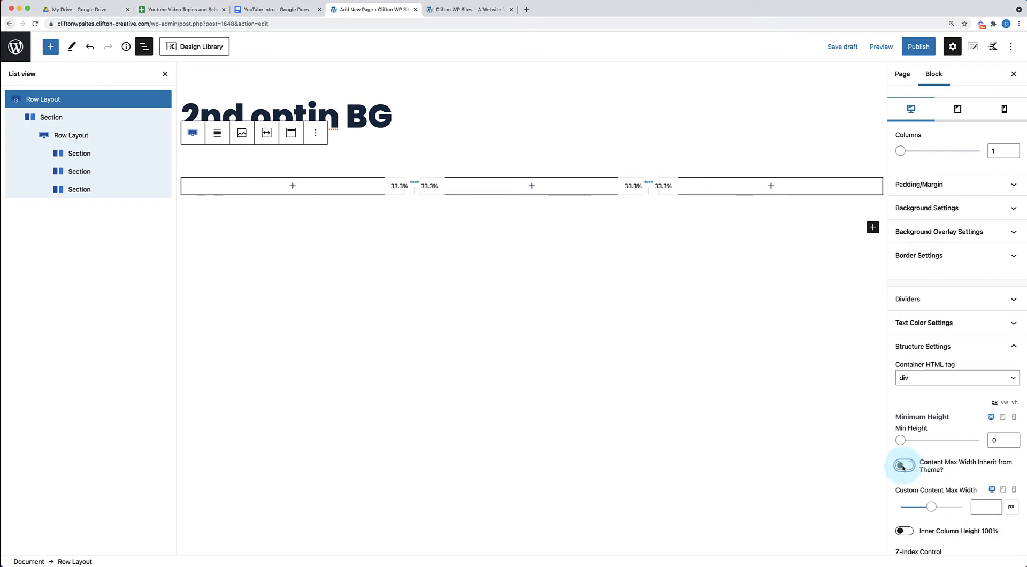
left_click(979, 506)
type("12")
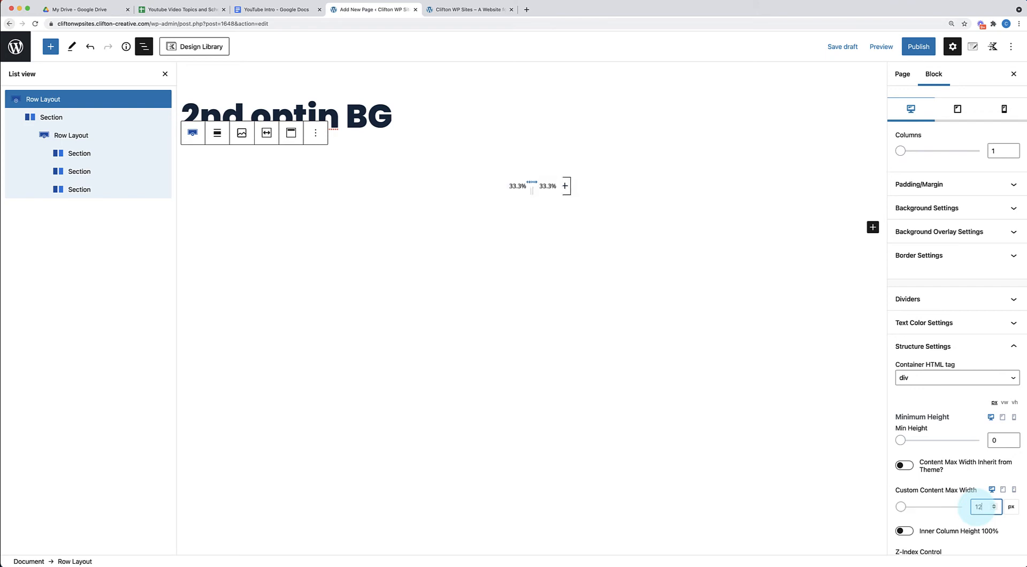
type("95")
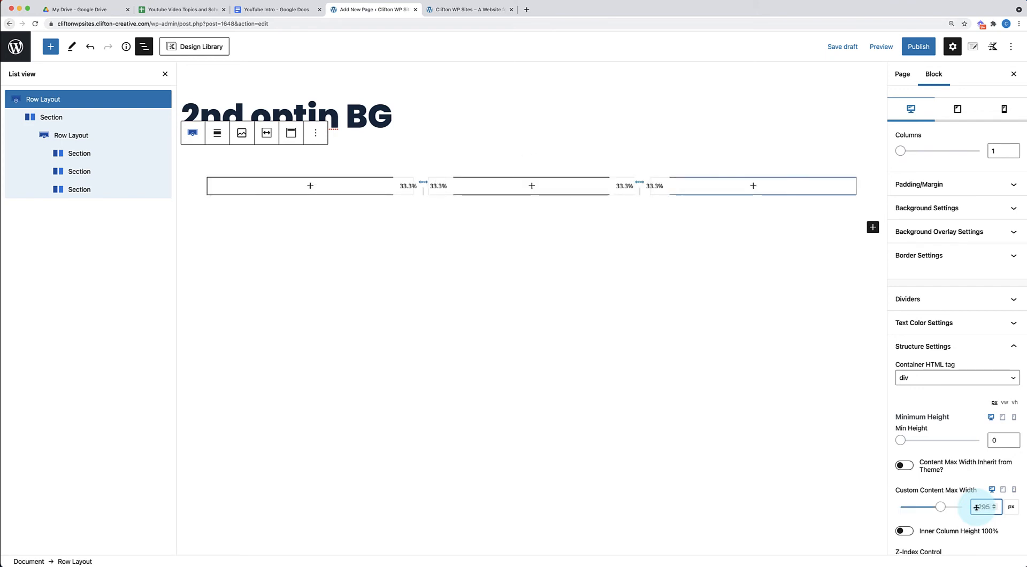
left_click(904, 465)
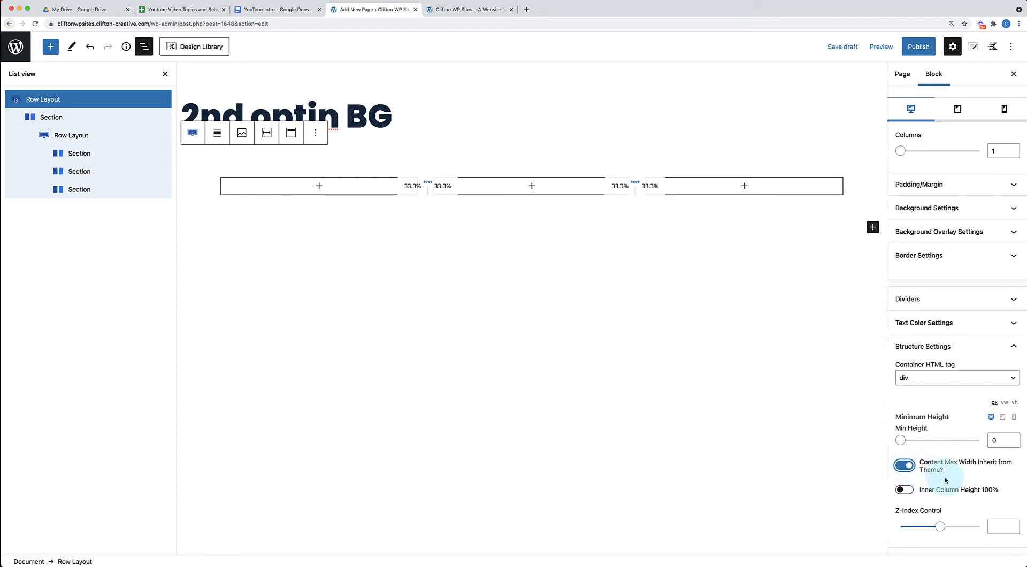
- Publish the "2nd optin BG" page and open the site's homepage in a new tab
left_click(919, 50)
left_click(920, 53)
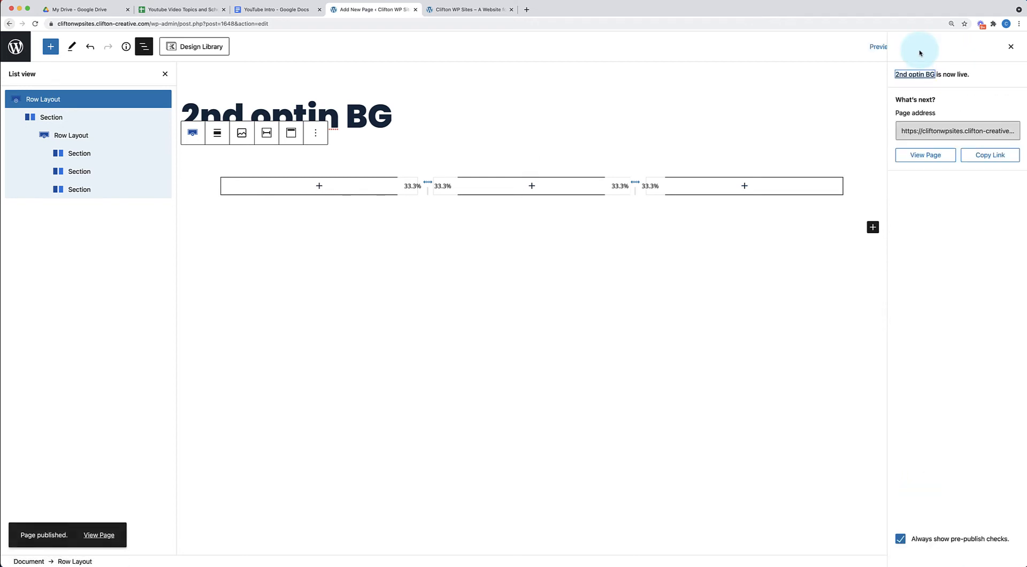
left_click(16, 47)
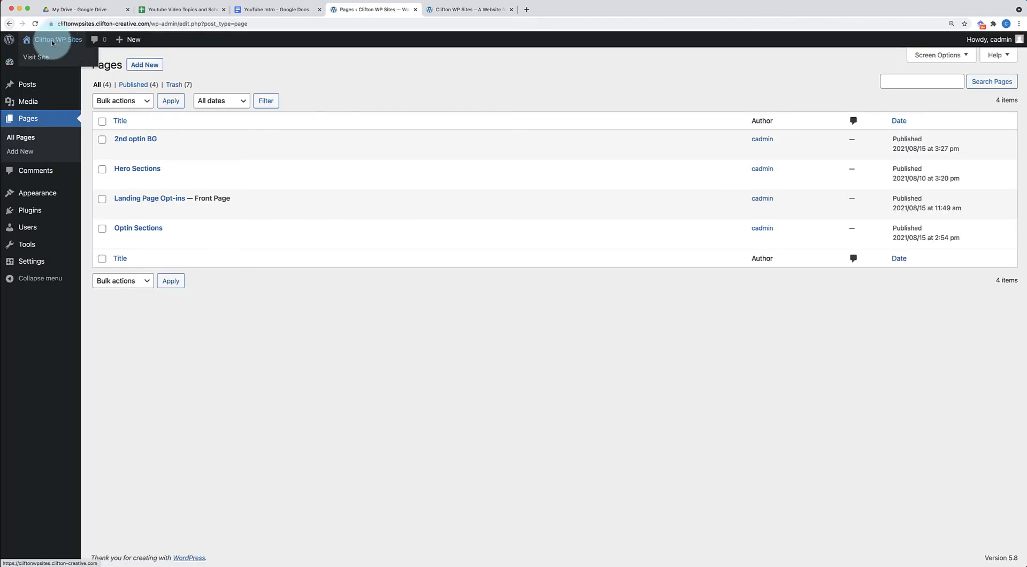
right_click(53, 39)
left_click(89, 46)
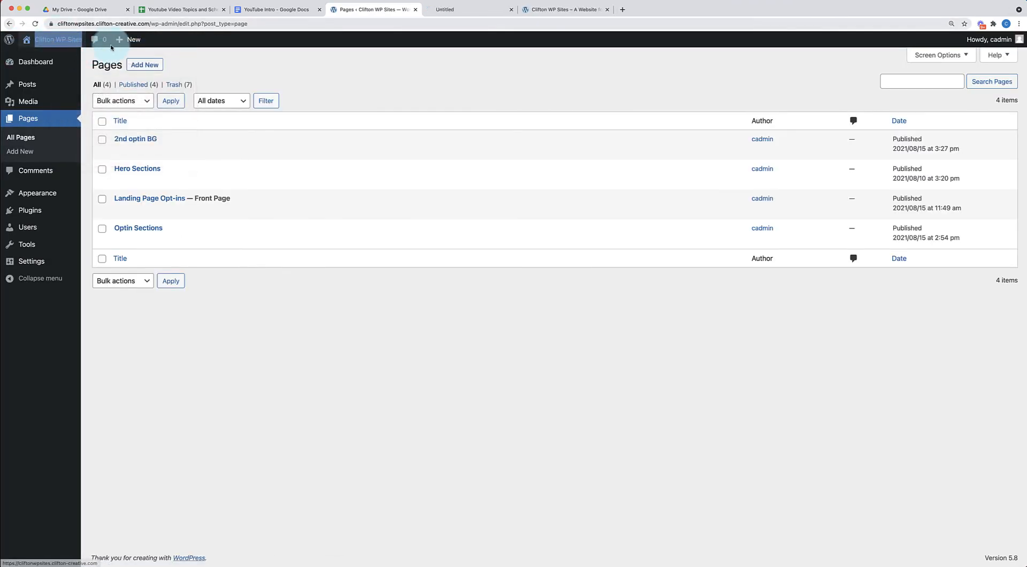
- Check the theme's Content Max Width in the site customizer's General Layout settings and return to the page editor
left_click(485, 12)
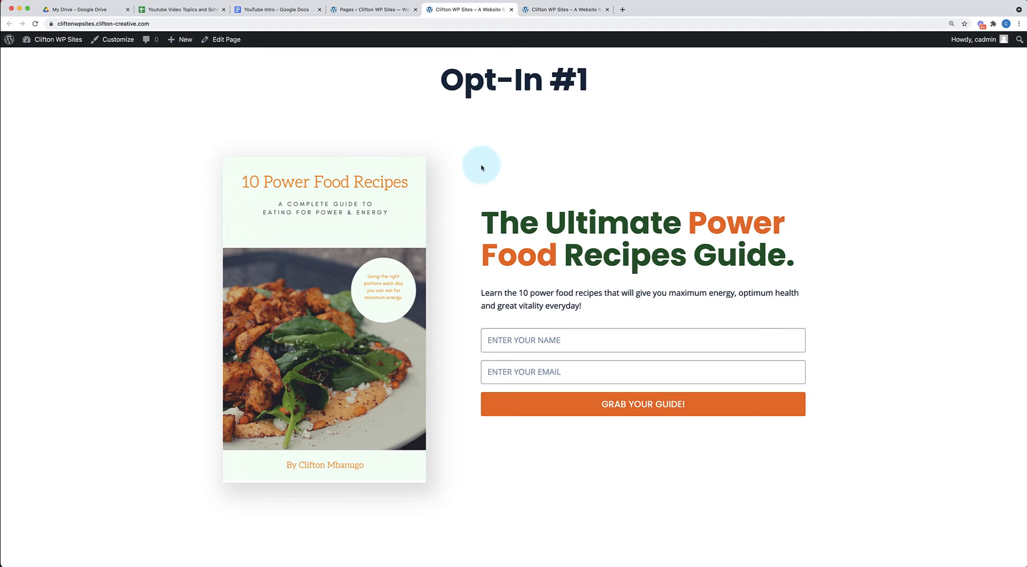
scroll(479, 161, "down", 3)
scroll(481, 167, "up", 3)
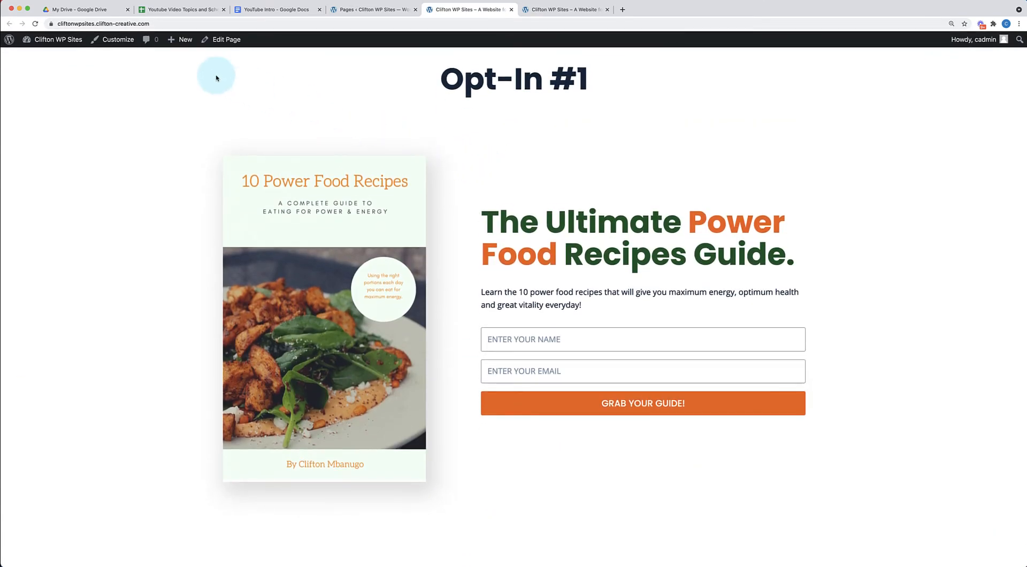
left_click(118, 43)
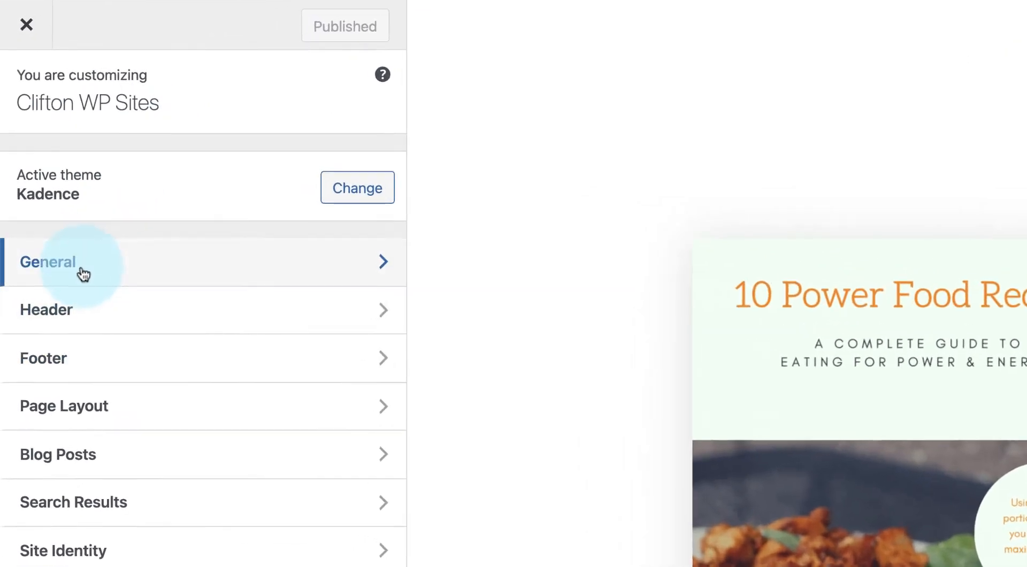
left_click(37, 154)
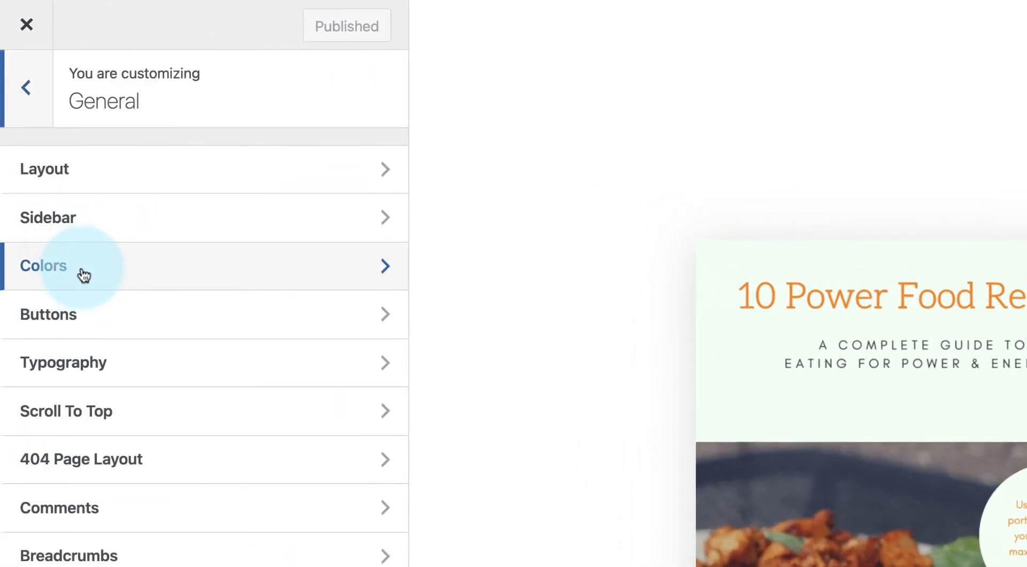
left_click(95, 180)
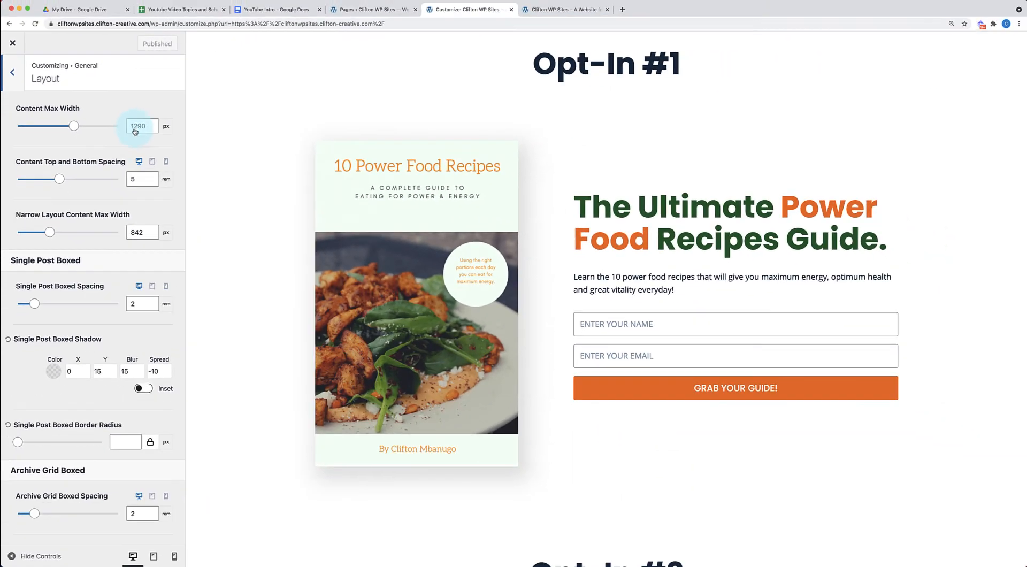
left_click(19, 33)
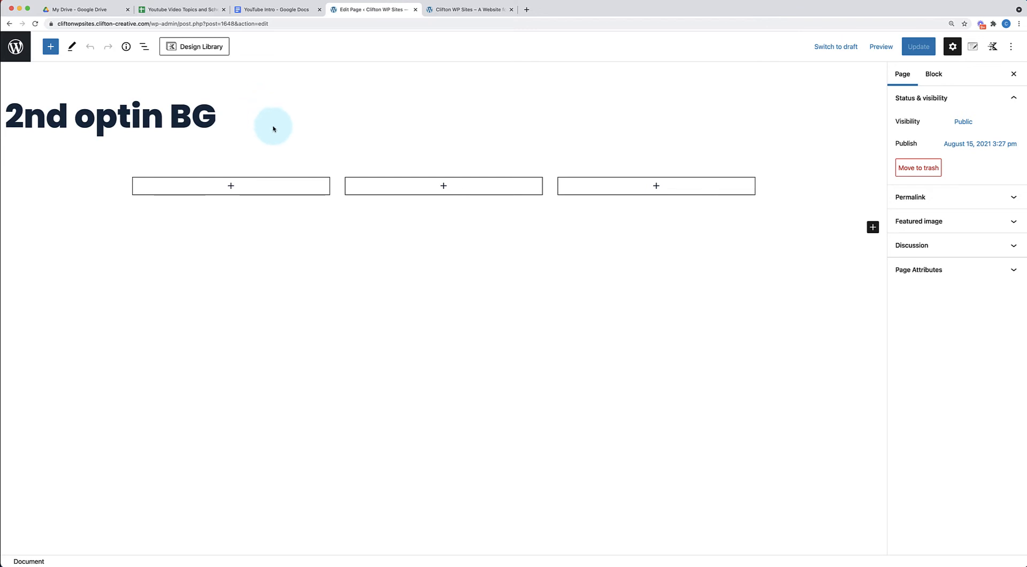
- Inspect the content max width options in the nested three-column row's structure settings
left_click(323, 202)
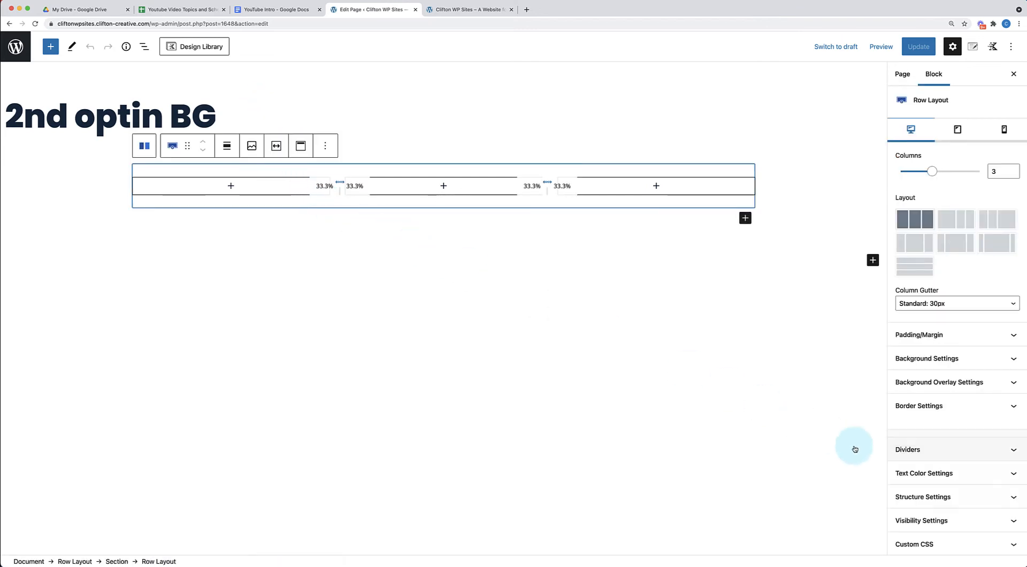
left_click(972, 498)
left_click(912, 471)
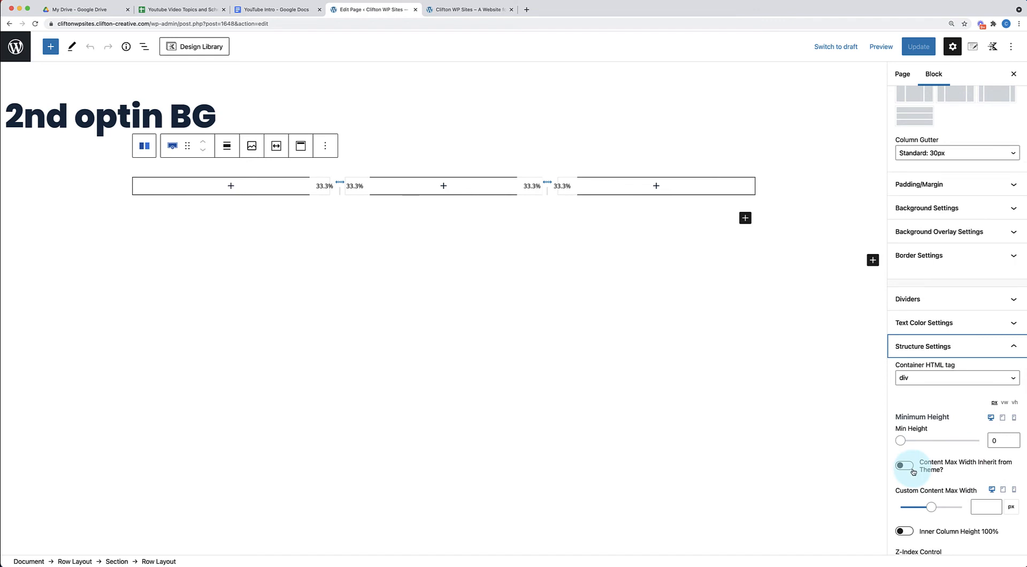
left_click(980, 506)
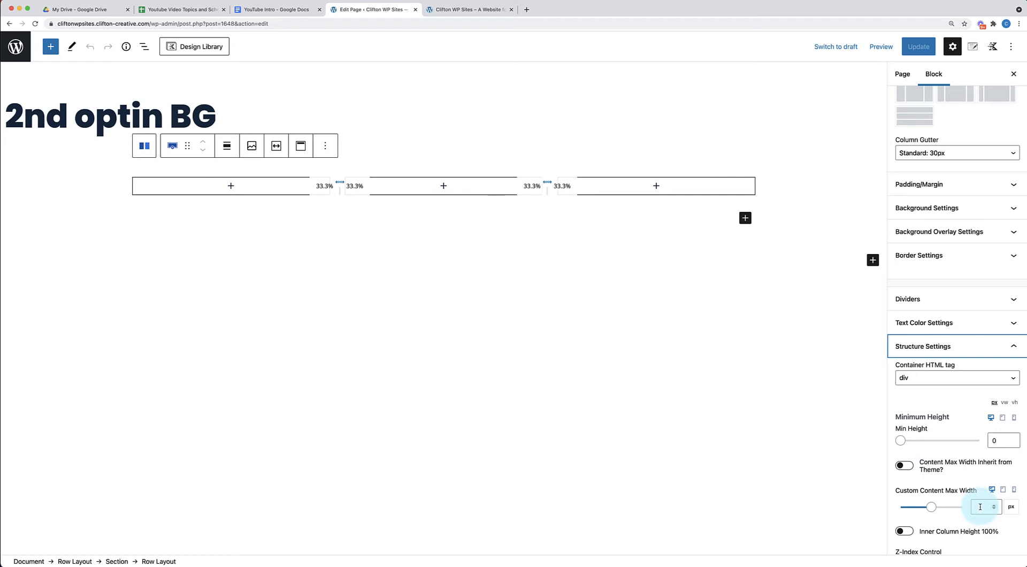
left_click(979, 507)
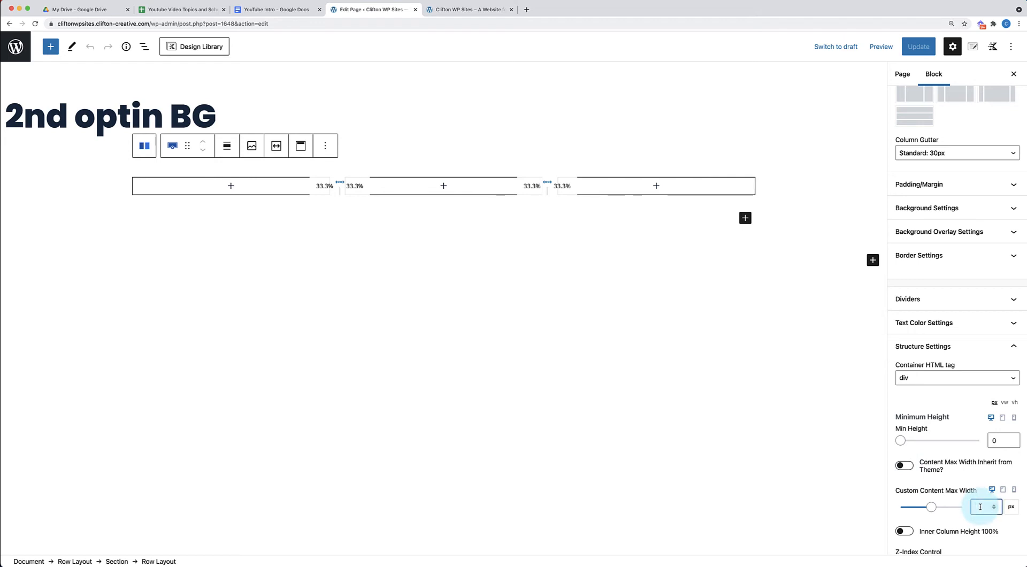
left_click(783, 361)
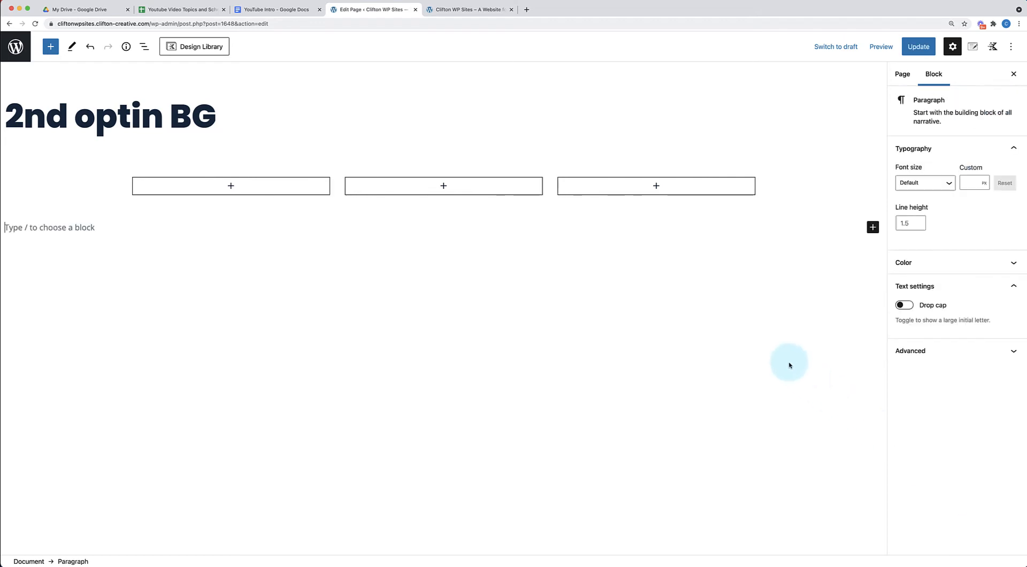
left_click(506, 183)
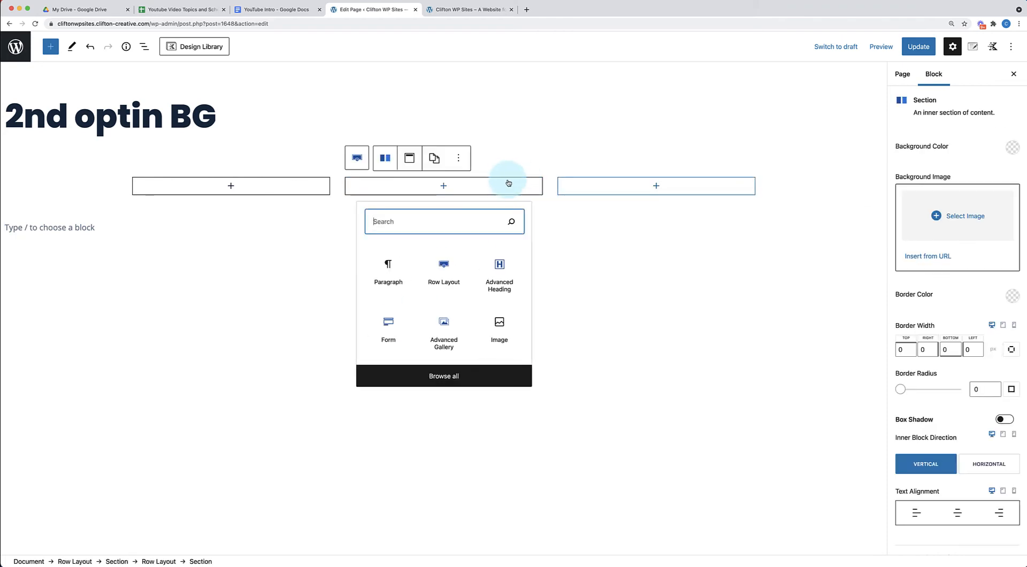
left_click(658, 265)
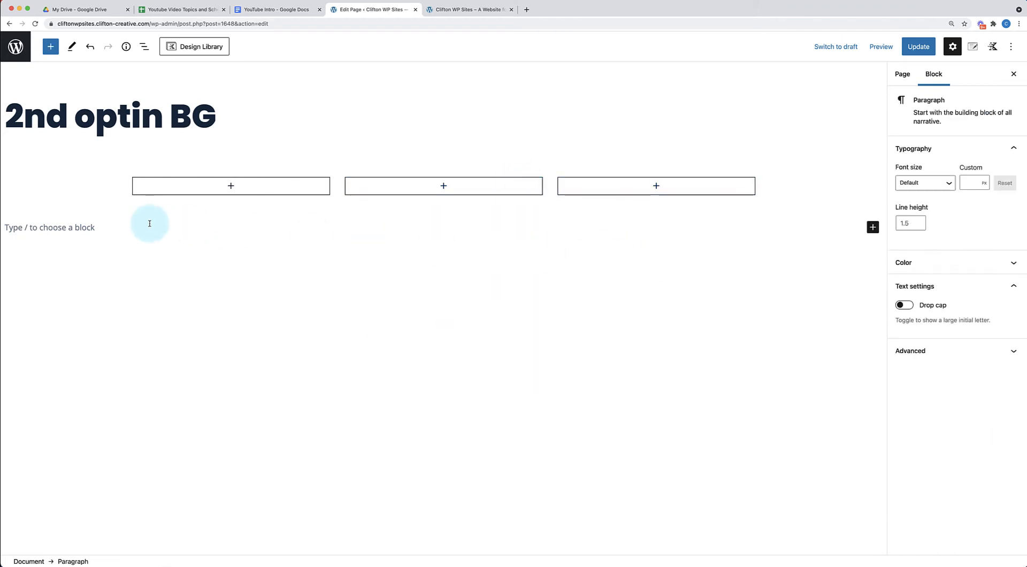
- Select the outer Row Layout with the block list shown and inspect its structure settings
left_click(96, 156)
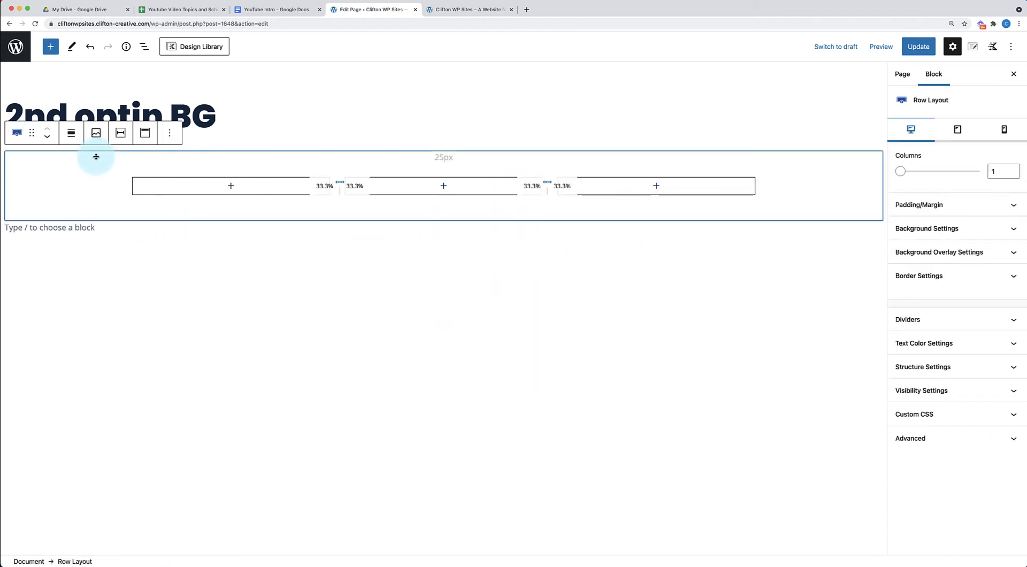
left_click(144, 47)
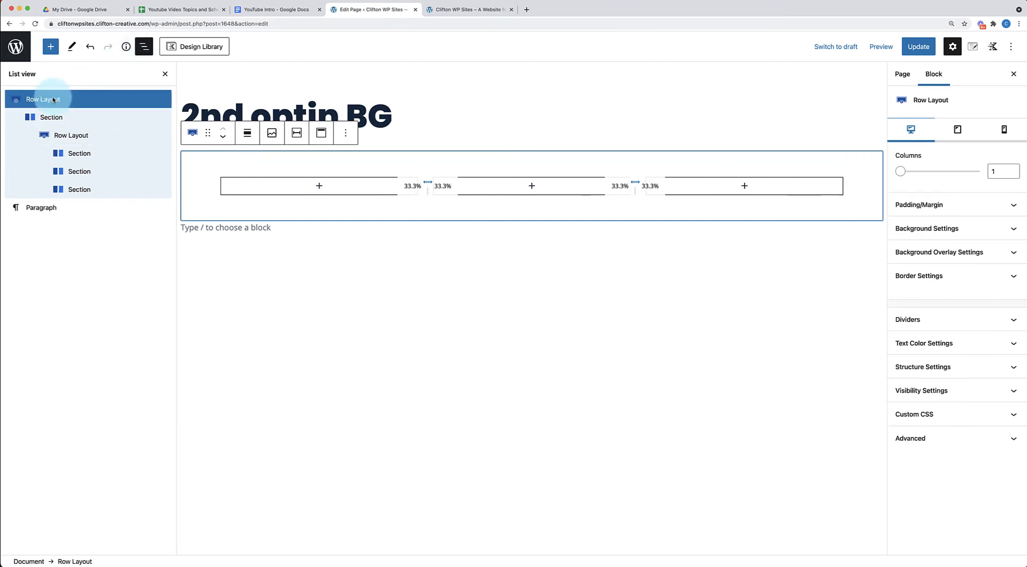
left_click(972, 369)
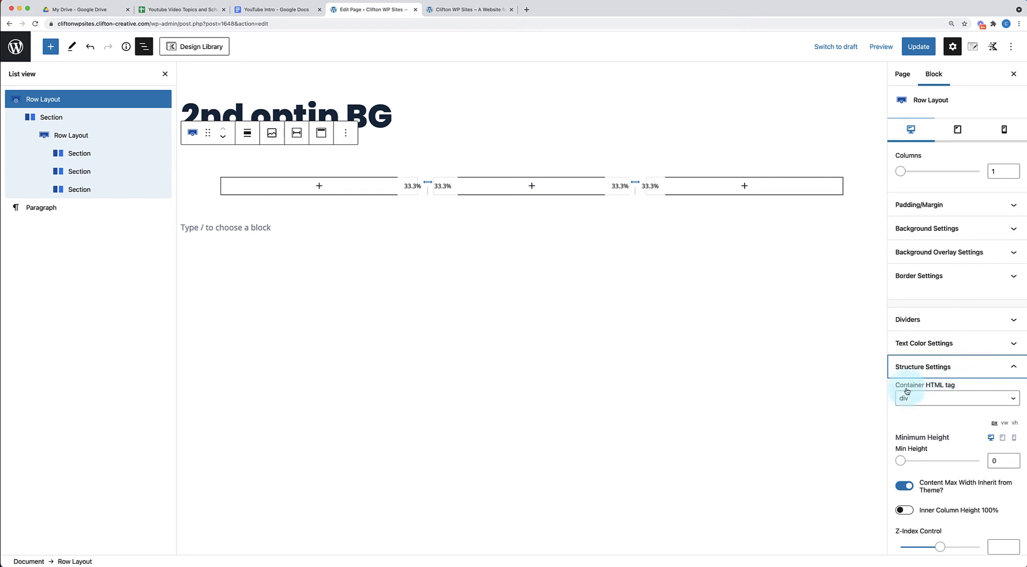
left_click(767, 437)
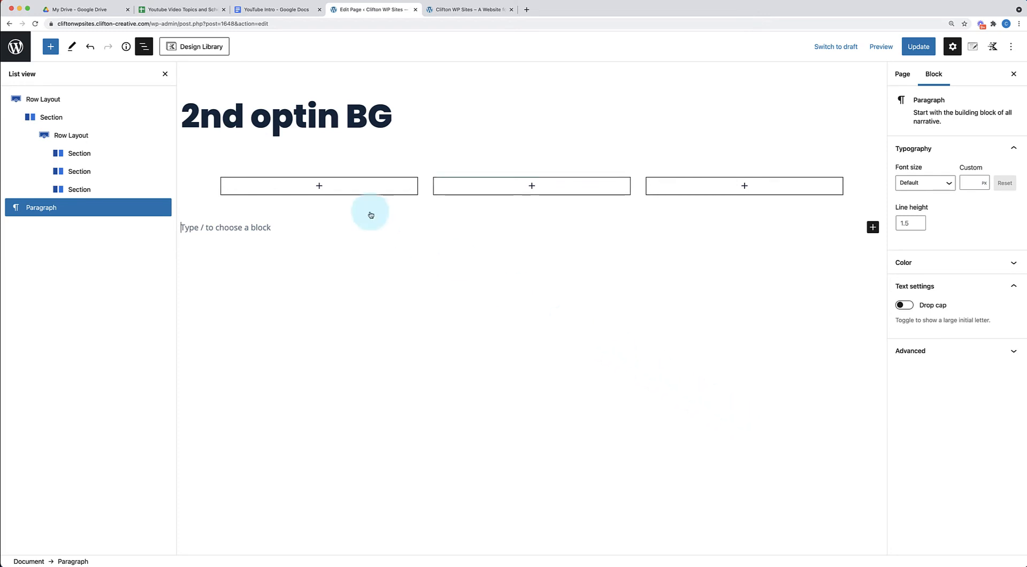
- Add an Advanced Gallery with White-Food-Photography-Book-Cover-1.png to the nested row's first column and set the gallery to 1 column
left_click(319, 186)
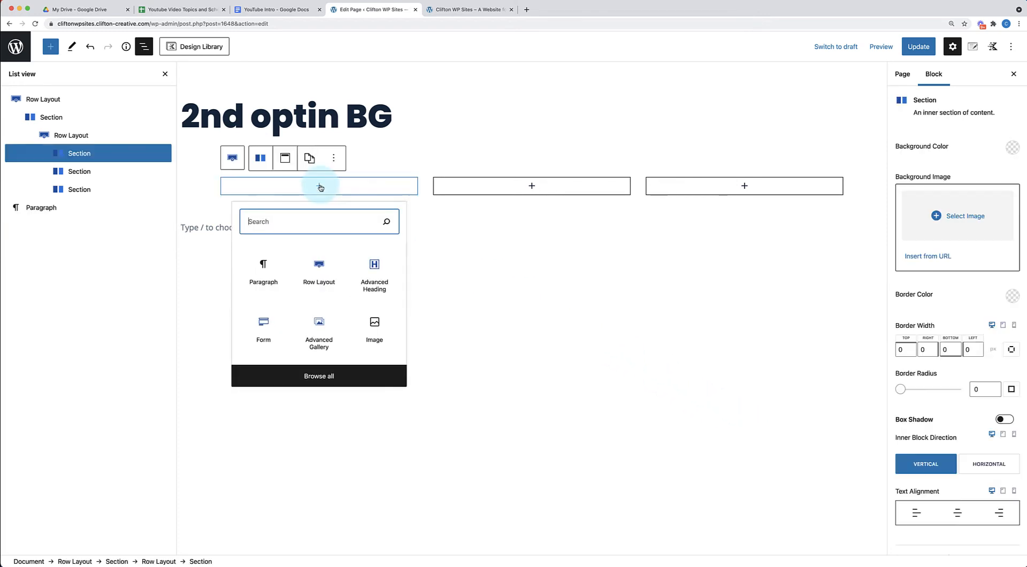
left_click(319, 327)
left_click(252, 263)
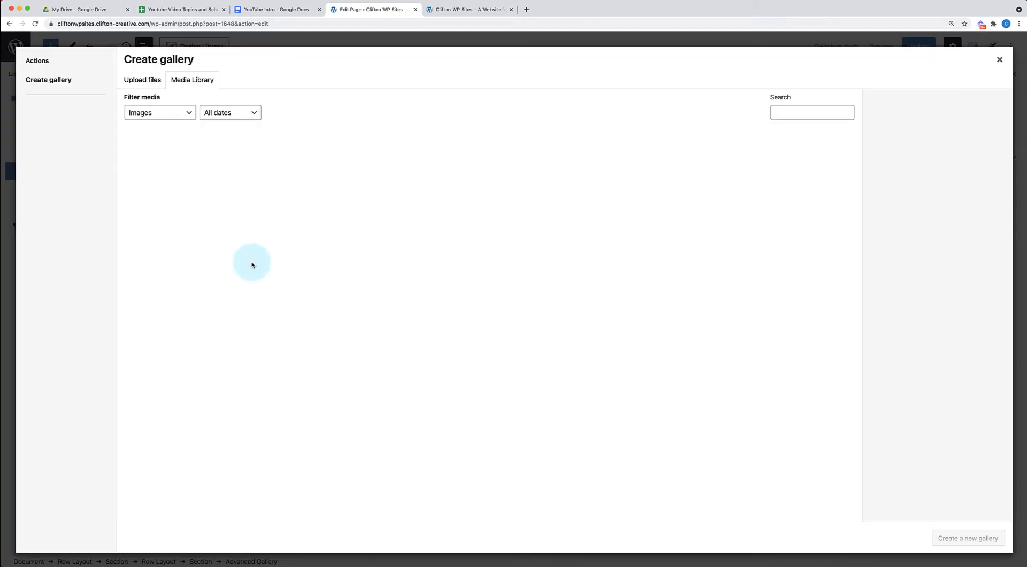
left_click(163, 175)
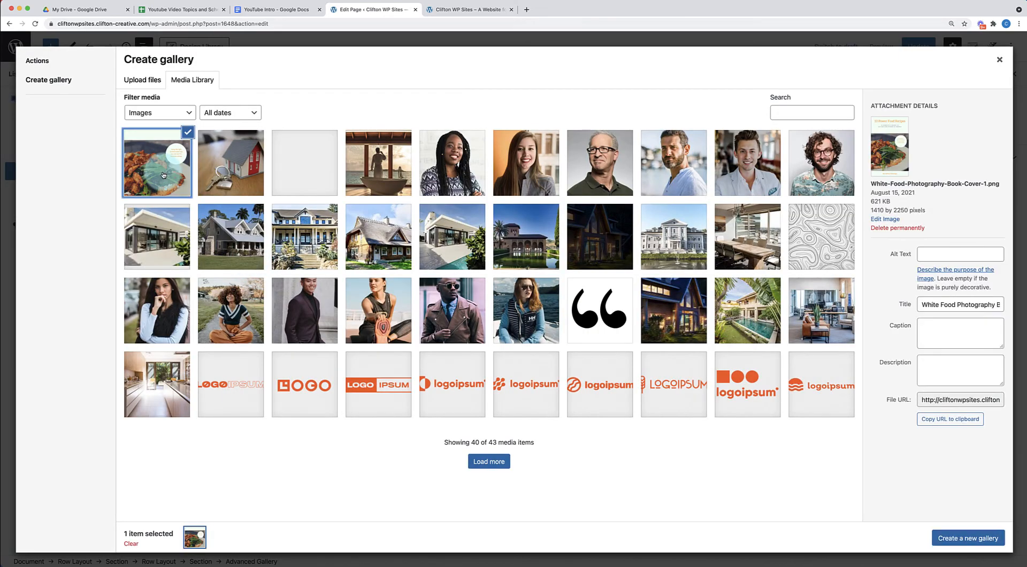
left_click(982, 539)
left_click(982, 538)
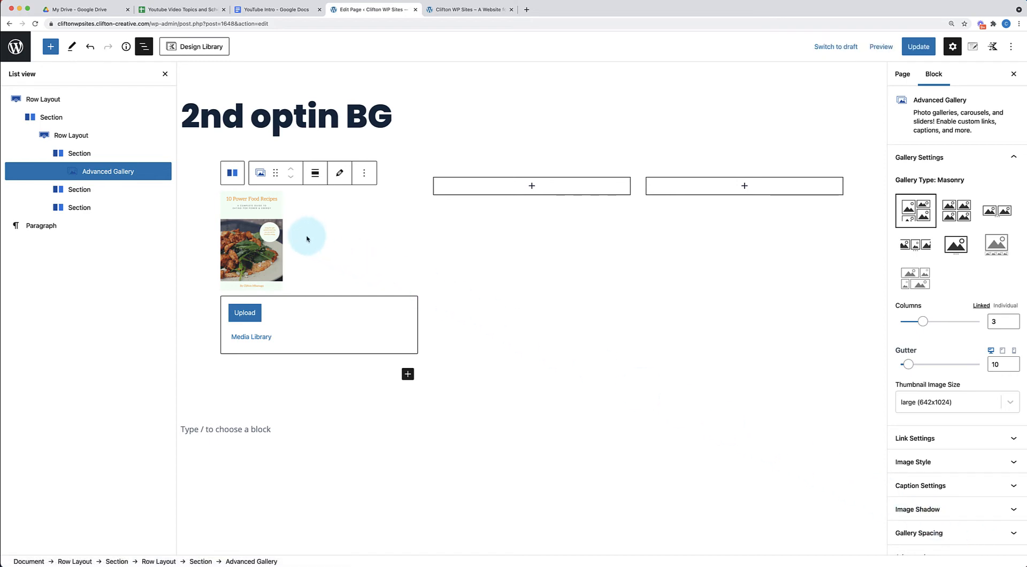
left_click_drag(1001, 322, 964, 321)
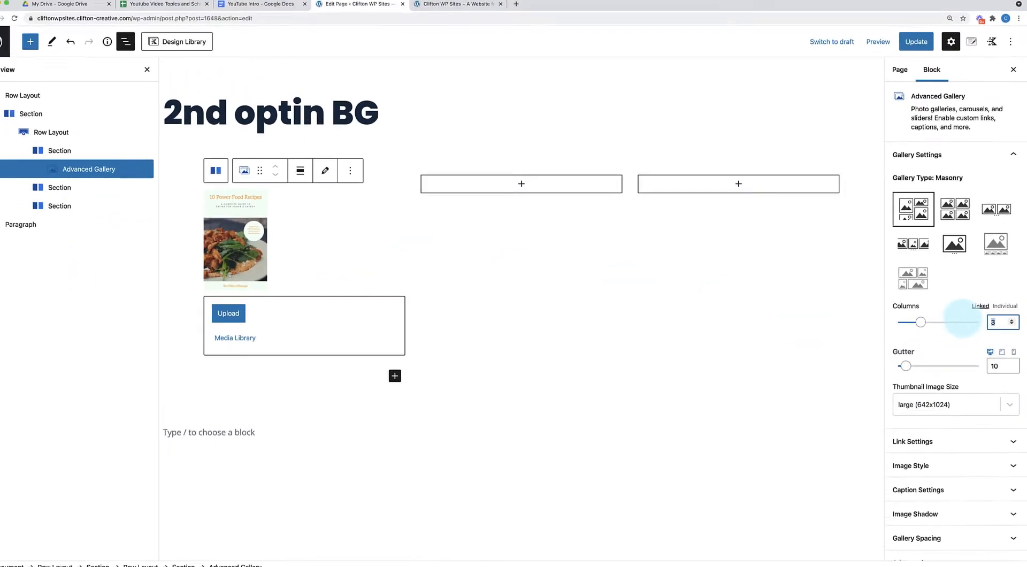
type("1")
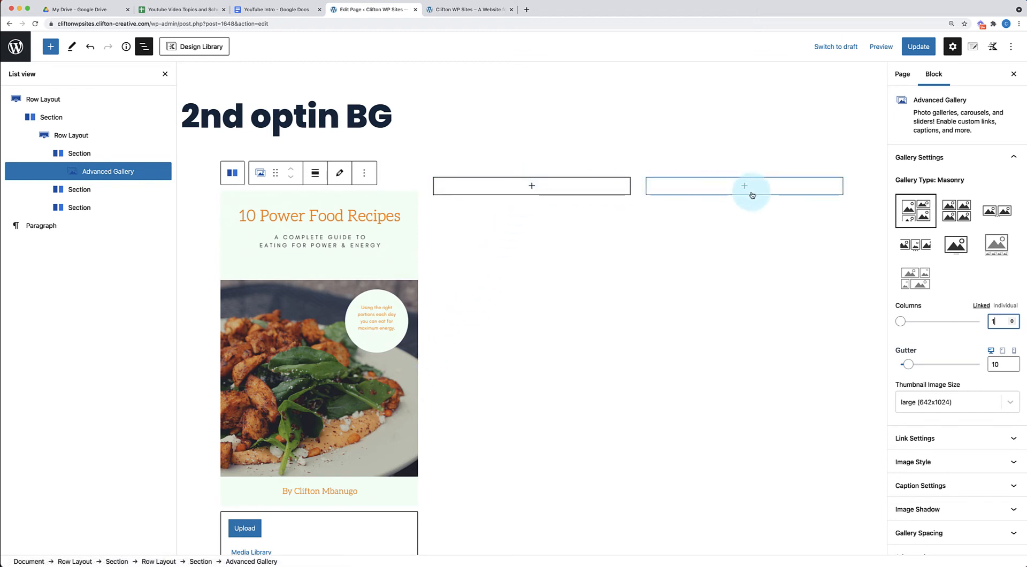
- Add an Advanced Heading reading "The Ultimate Power Food Recipes Guide" to the nested row's middle column
left_click(537, 189)
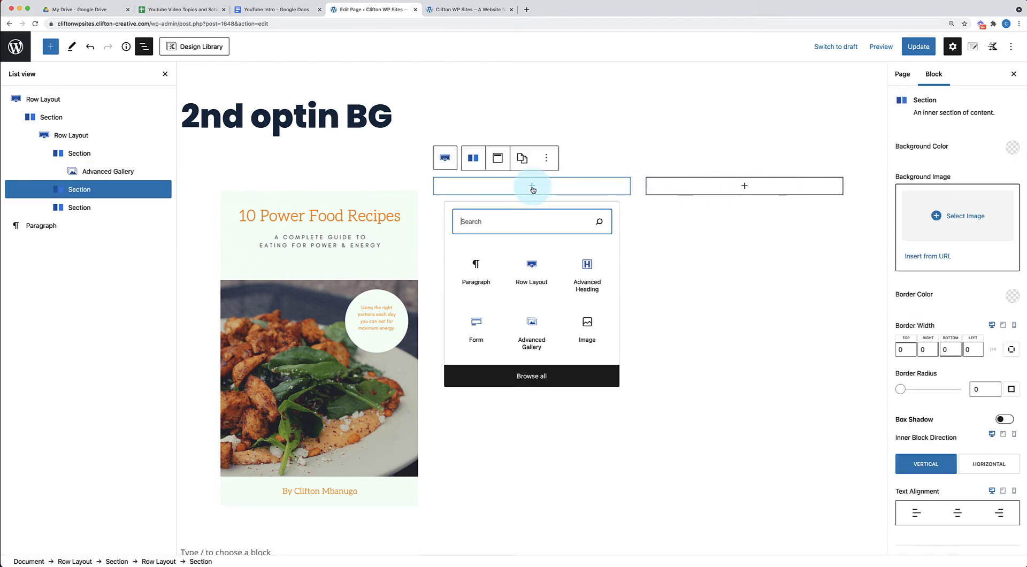
left_click(594, 281)
type("The Ultimate")
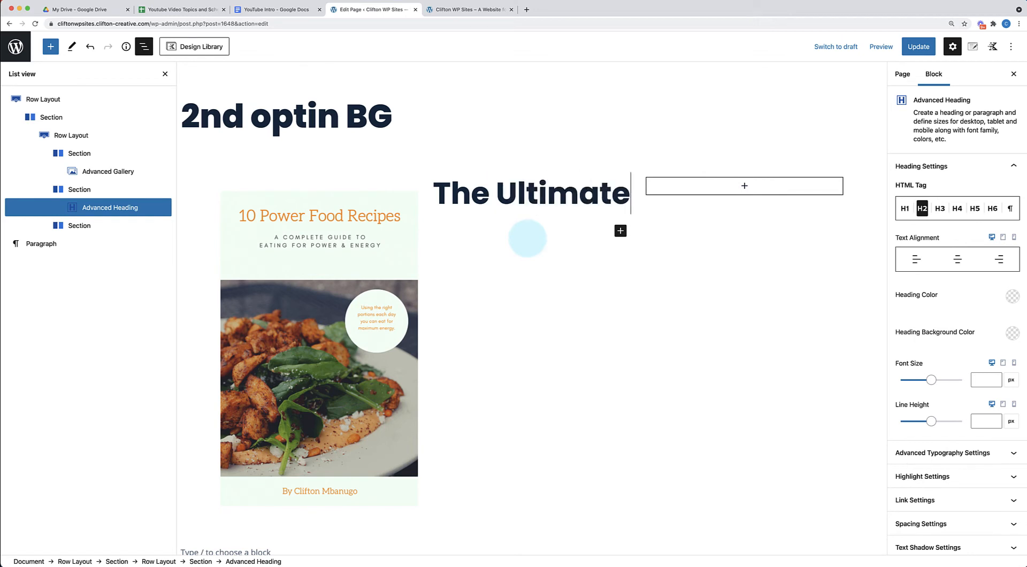
type(" Power ")
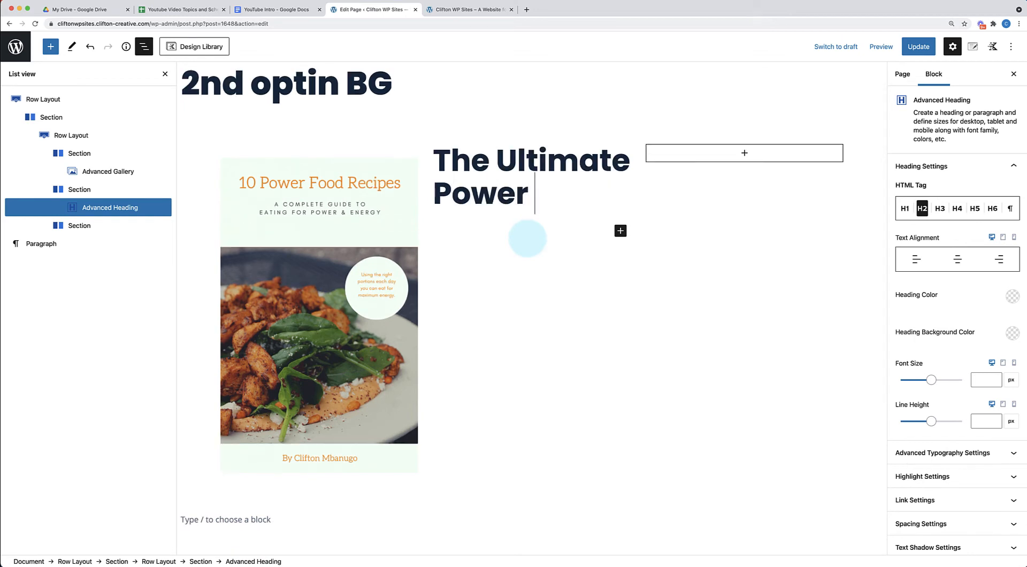
type("Food Rec")
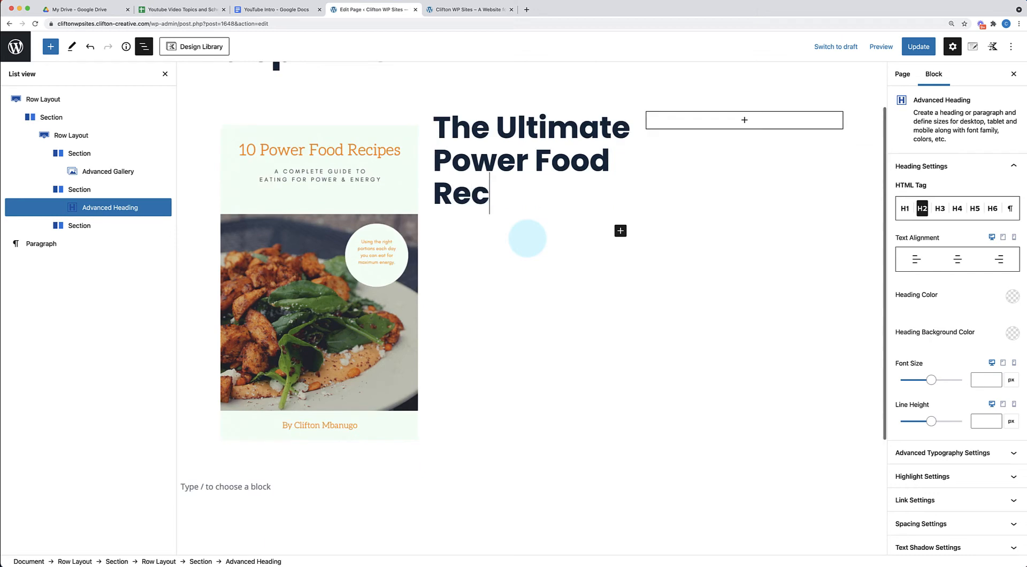
type("ipes Guide")
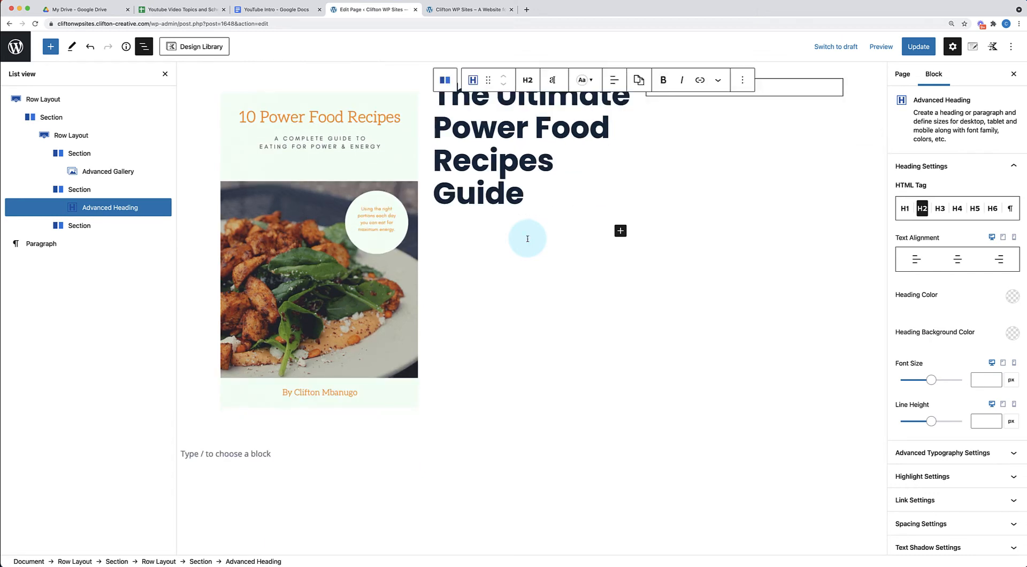
- Set the color of the "The Ultimate Power Food Recipes Guide" heading to dark green 016E3C
left_click(582, 80)
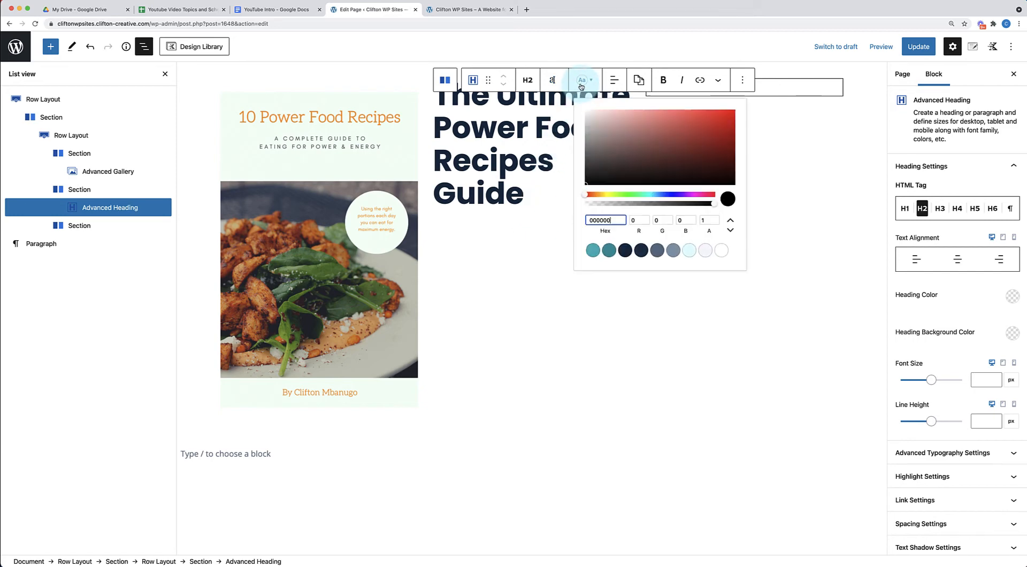
left_click_drag(668, 125, 734, 150)
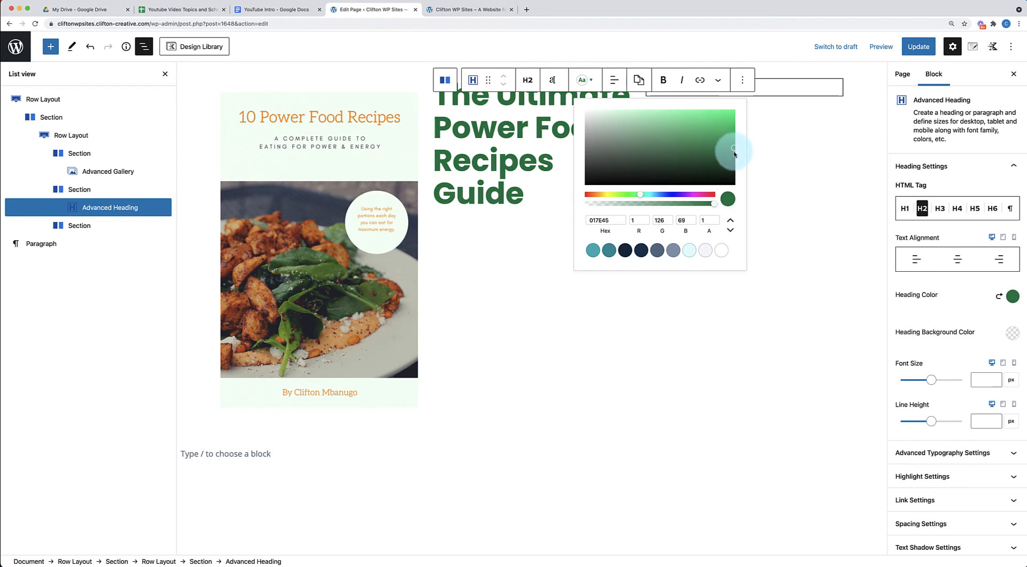
left_click(734, 155)
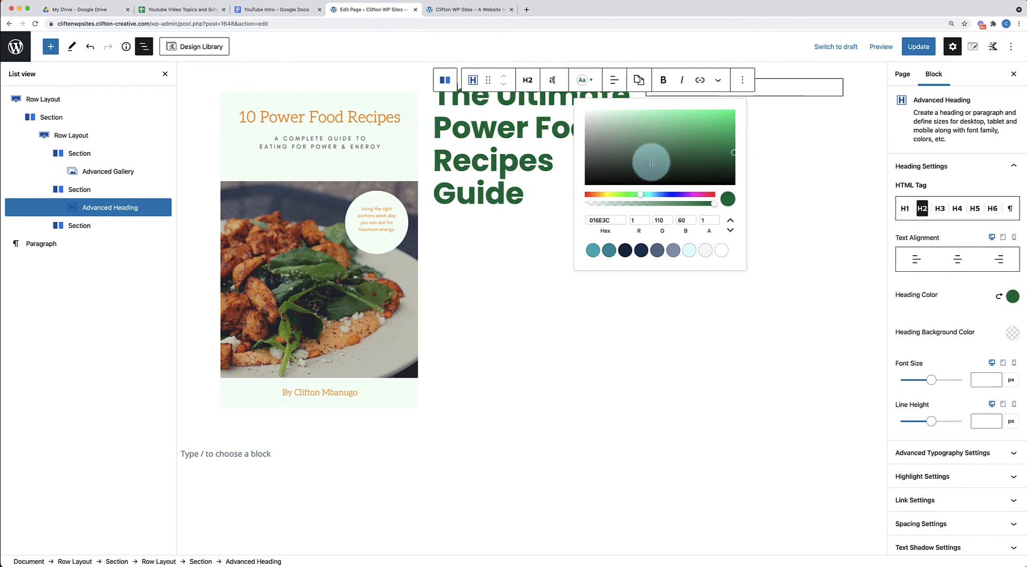
left_click(475, 182)
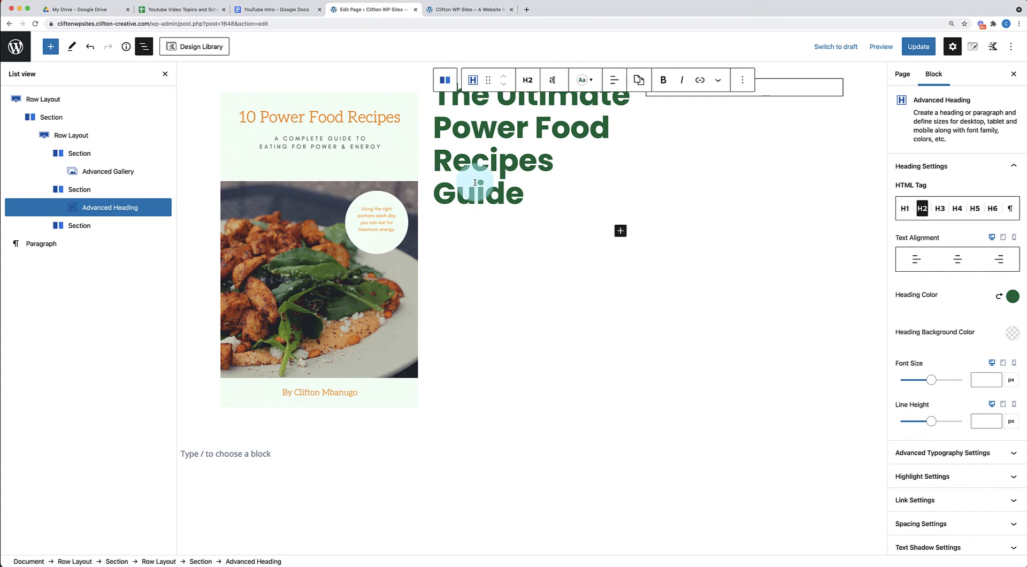
- Apply the orange Highlight format to the words "Power Food Recipes" in the middle column's heading
left_click_drag(433, 129, 549, 161)
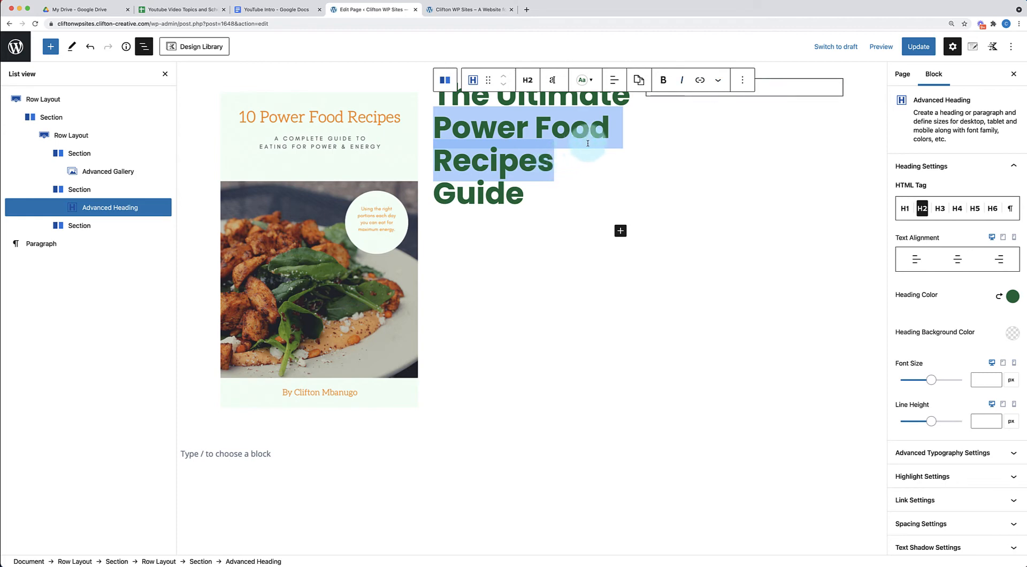
left_click(718, 81)
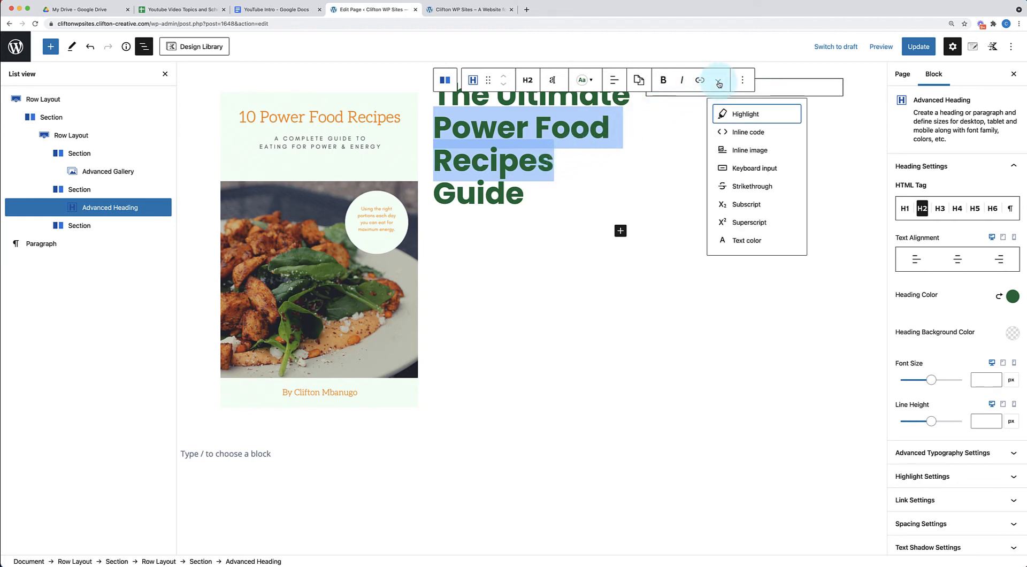
left_click(743, 119)
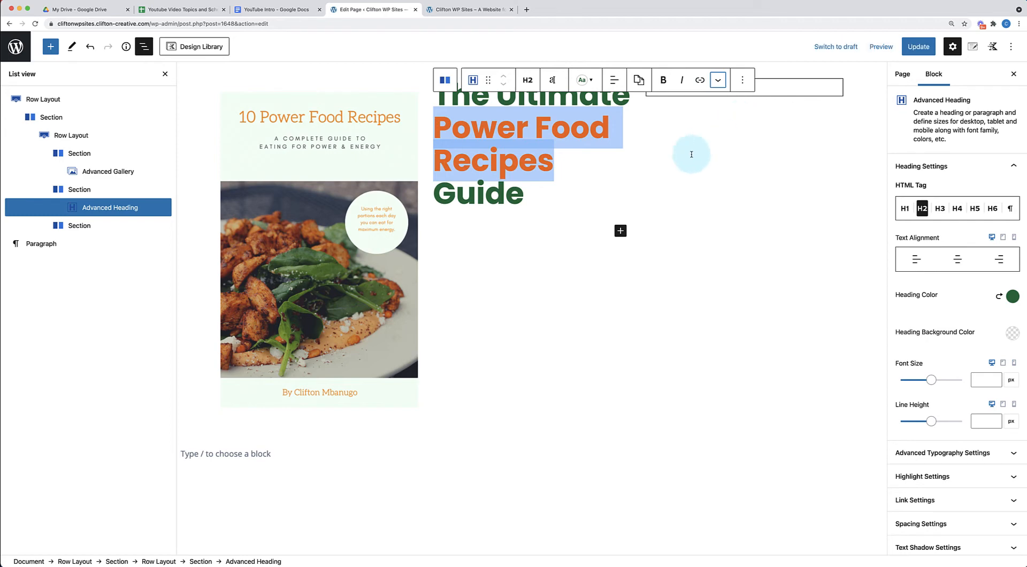
left_click(509, 279)
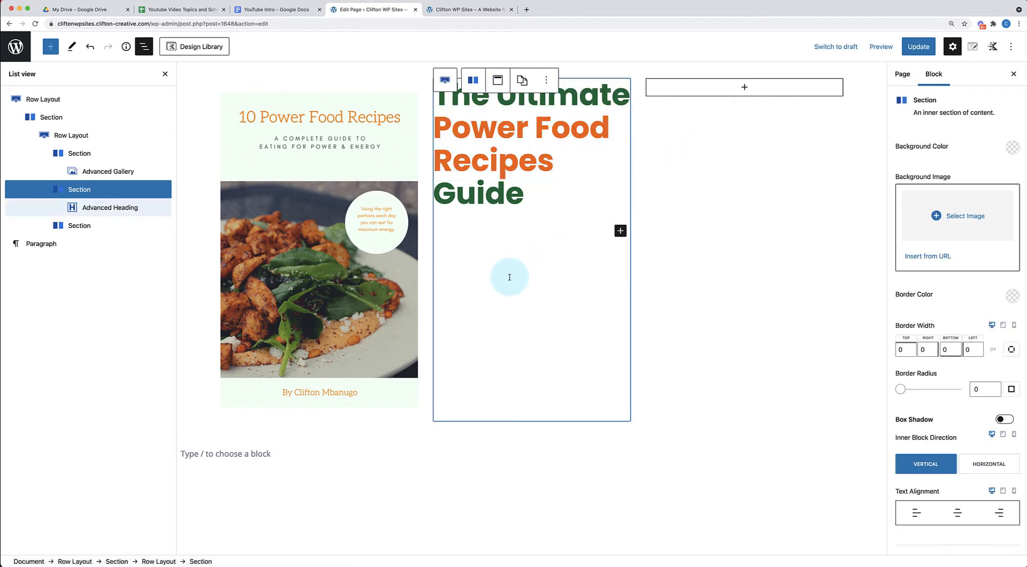
left_click(469, 101)
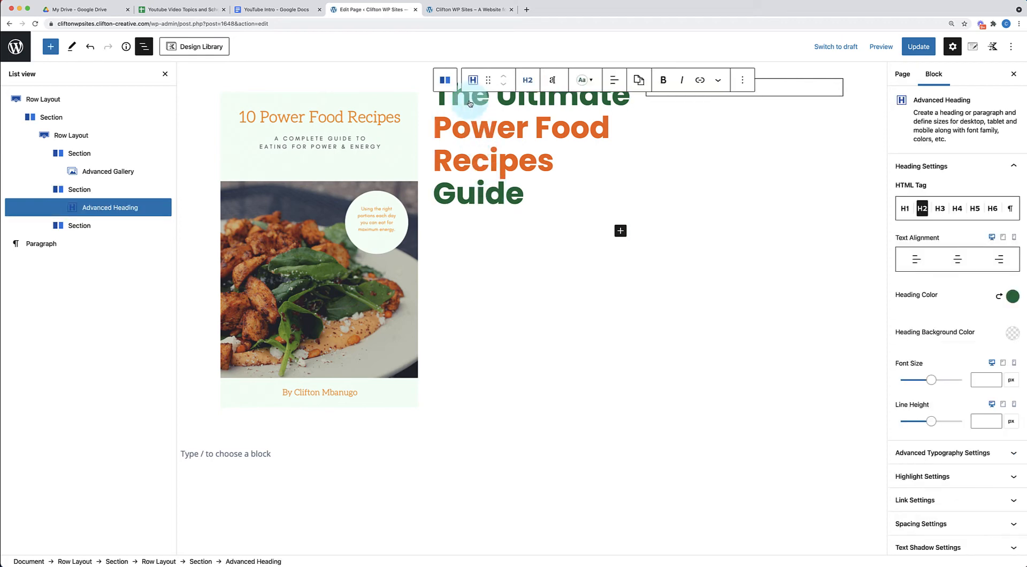
left_click(528, 83)
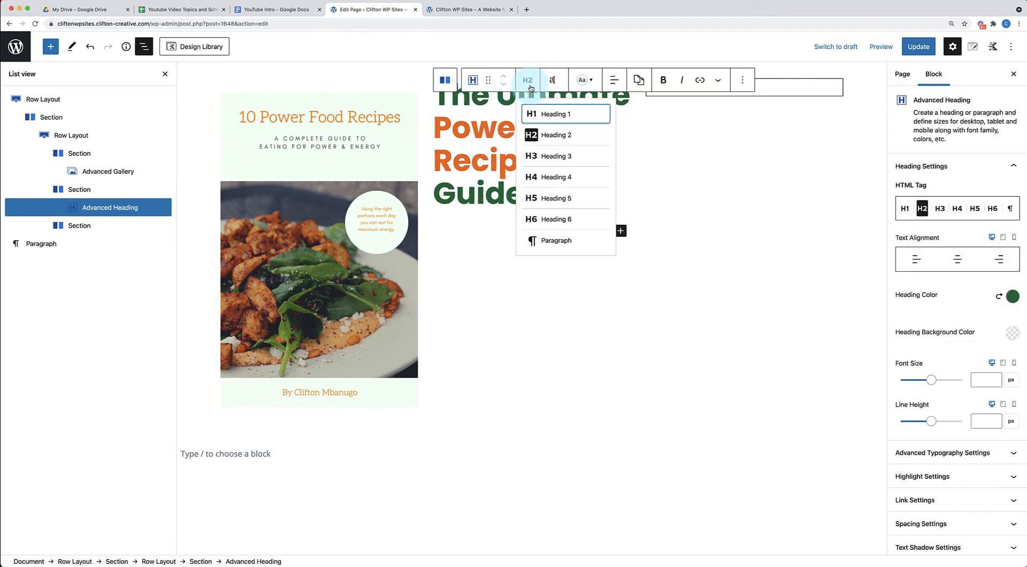
left_click(553, 83)
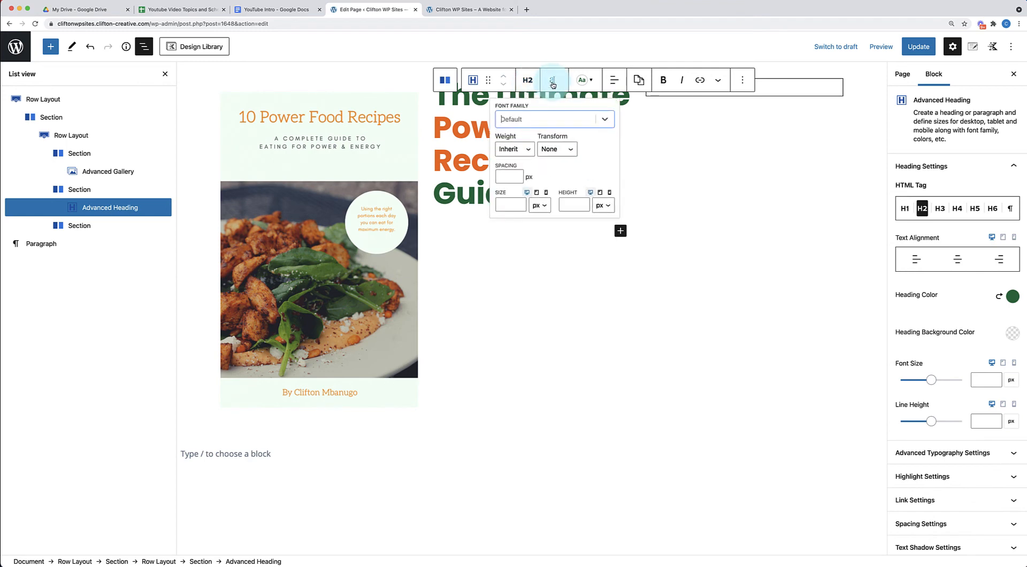
left_click(473, 138)
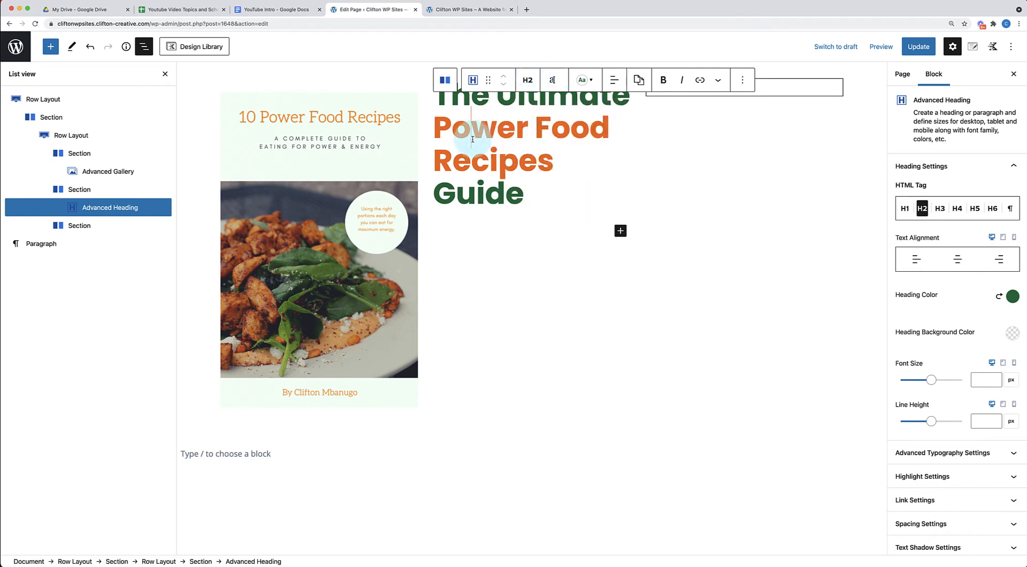
- Set the heading's font family to Poppins with weight 800 and a font size of 36 px
left_click(557, 84)
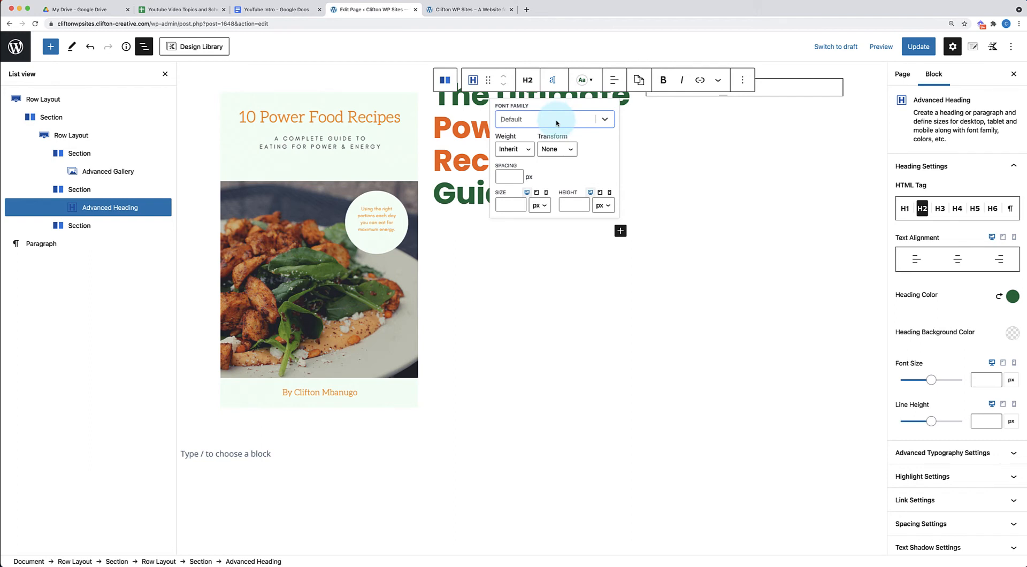
type("Poppin")
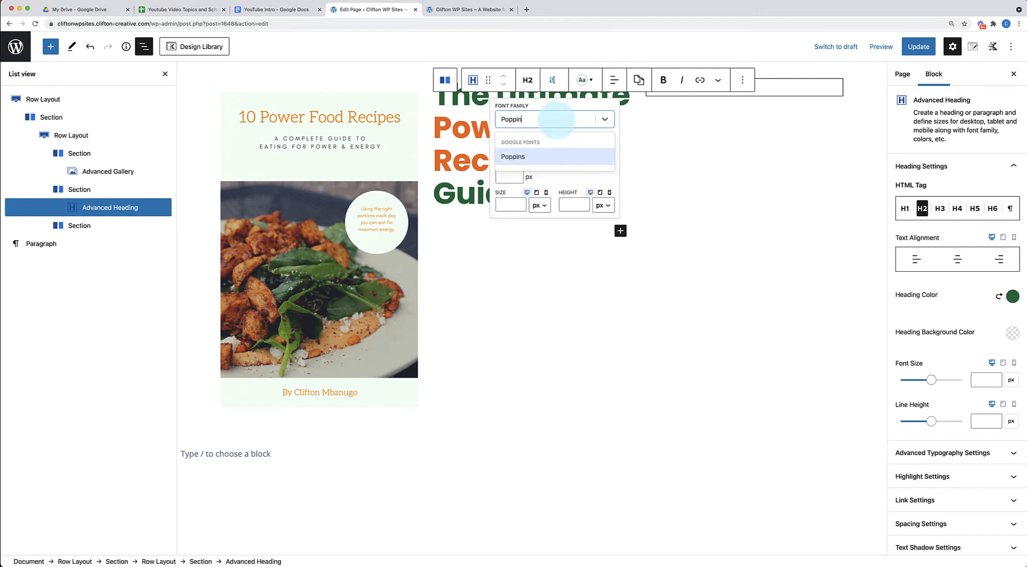
type("s")
left_click(535, 156)
left_click(528, 151)
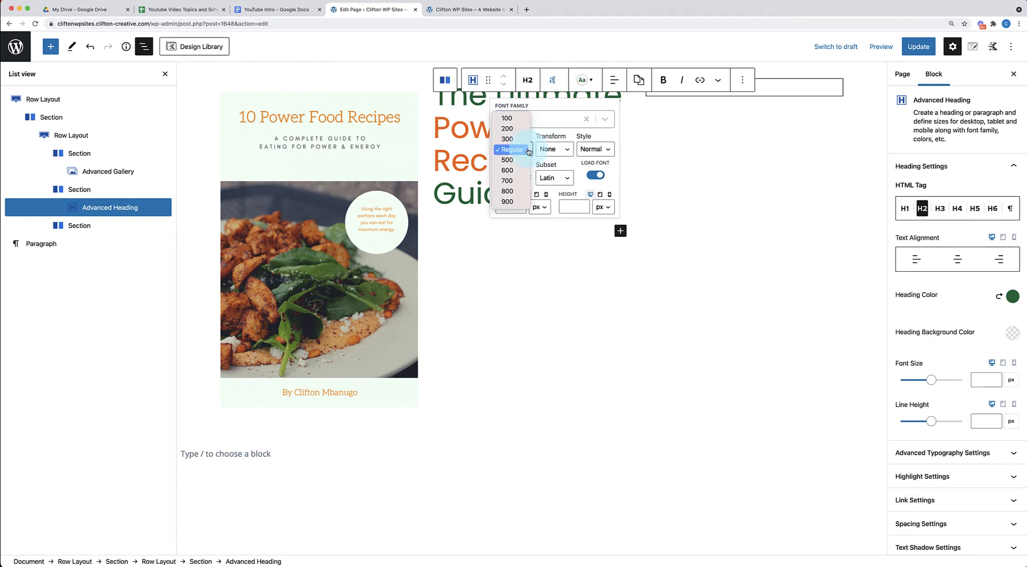
left_click(510, 191)
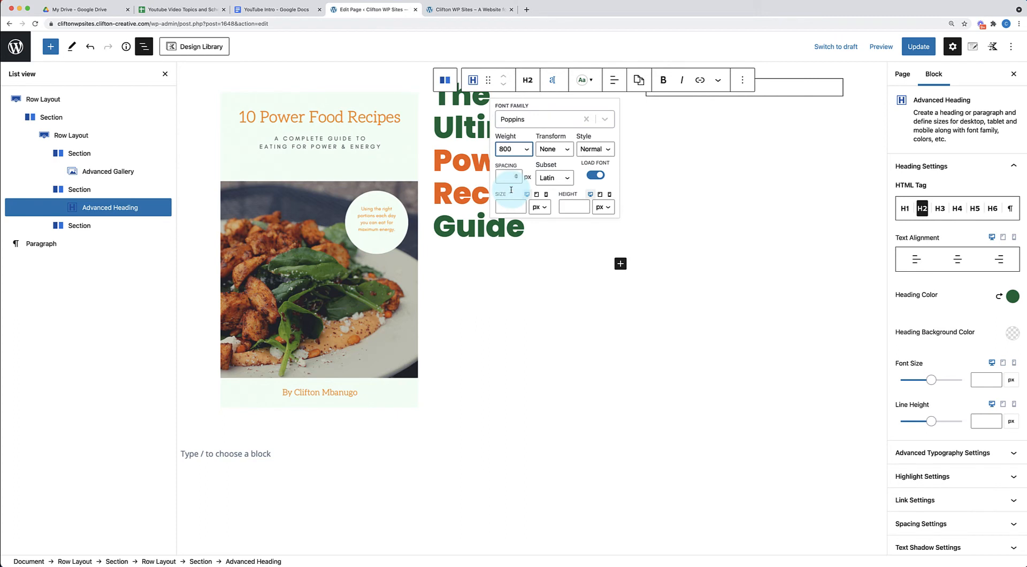
left_click(508, 207)
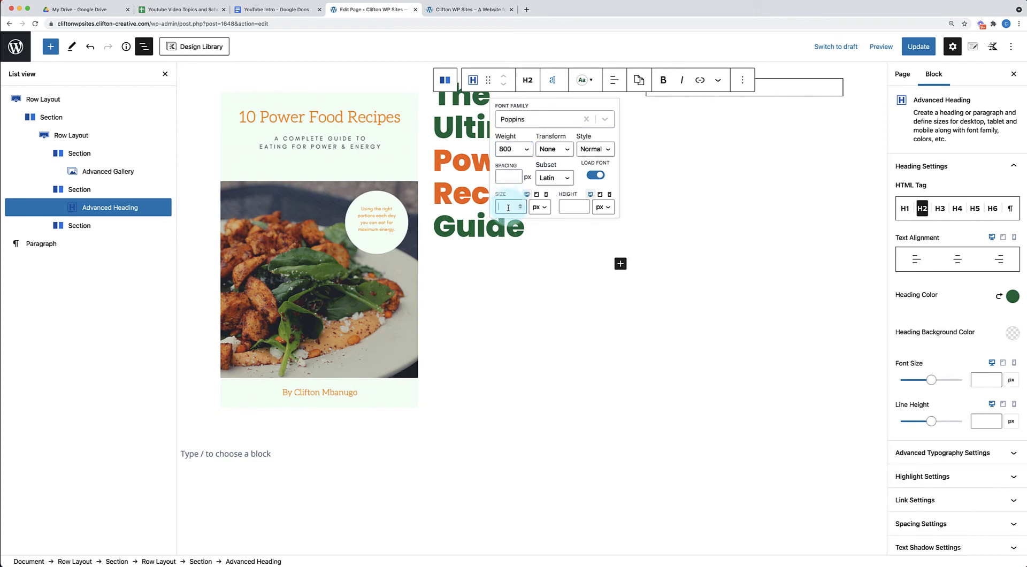
type("36")
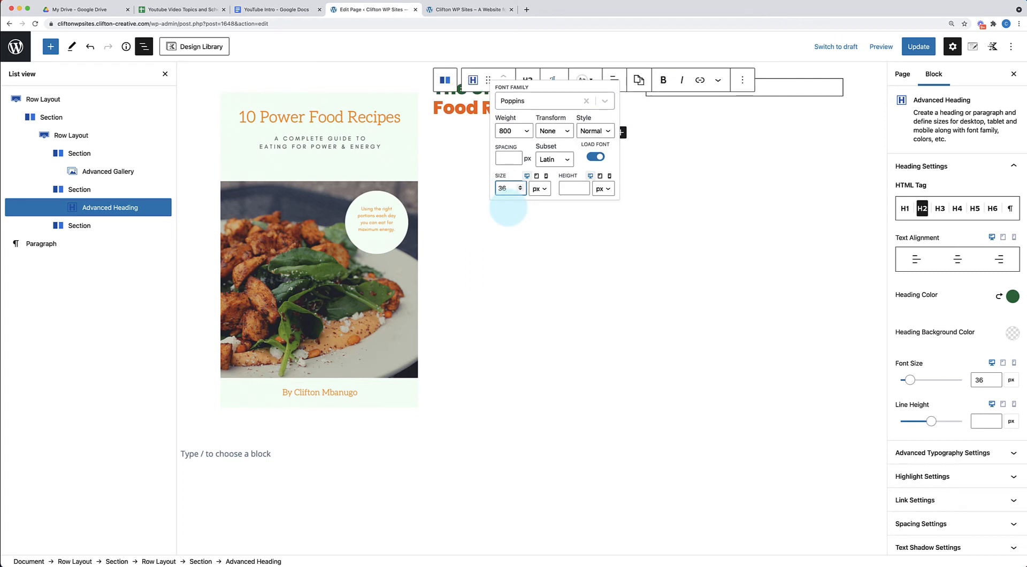
scroll(423, 182, "up", 2)
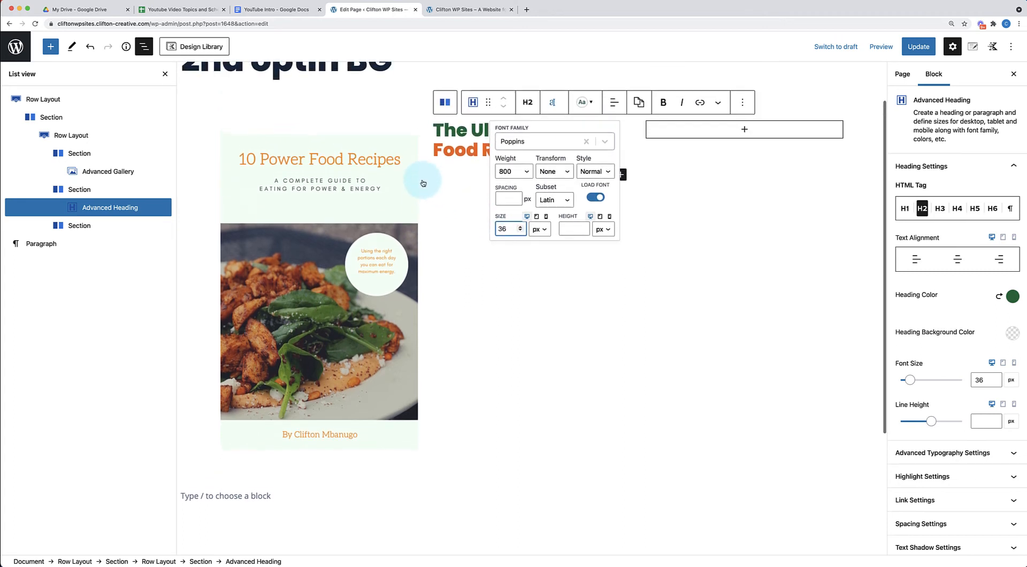
left_click(568, 130)
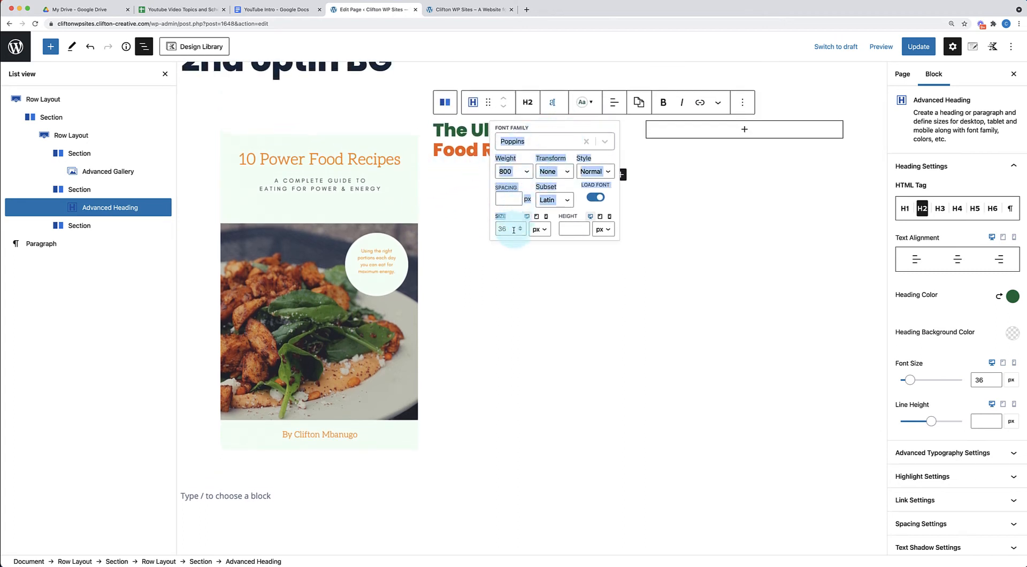
- Increase the font size of "The Ultimate Power Food Recipes Guide" heading to 48 px
left_click_drag(513, 229, 489, 227)
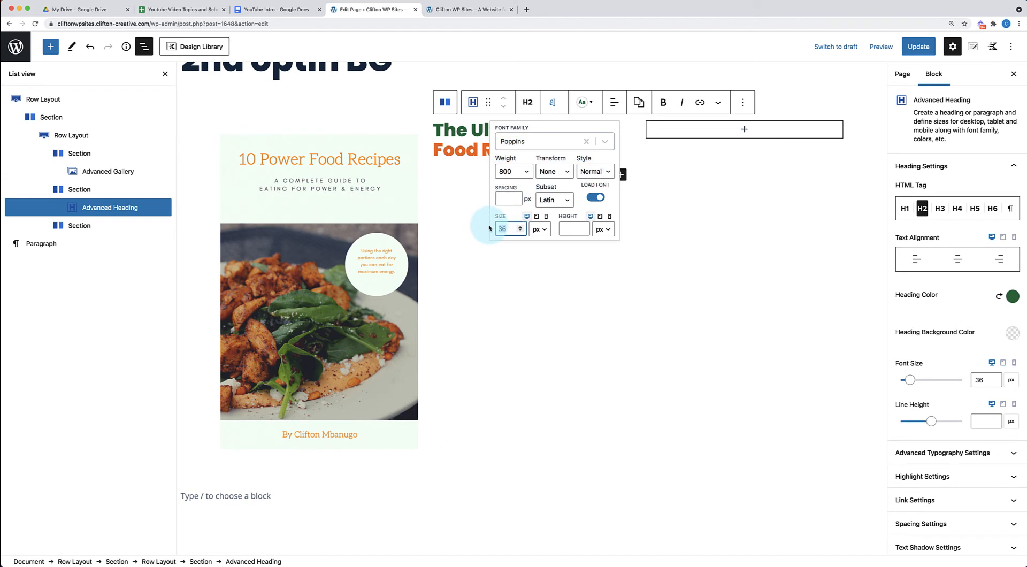
type("48")
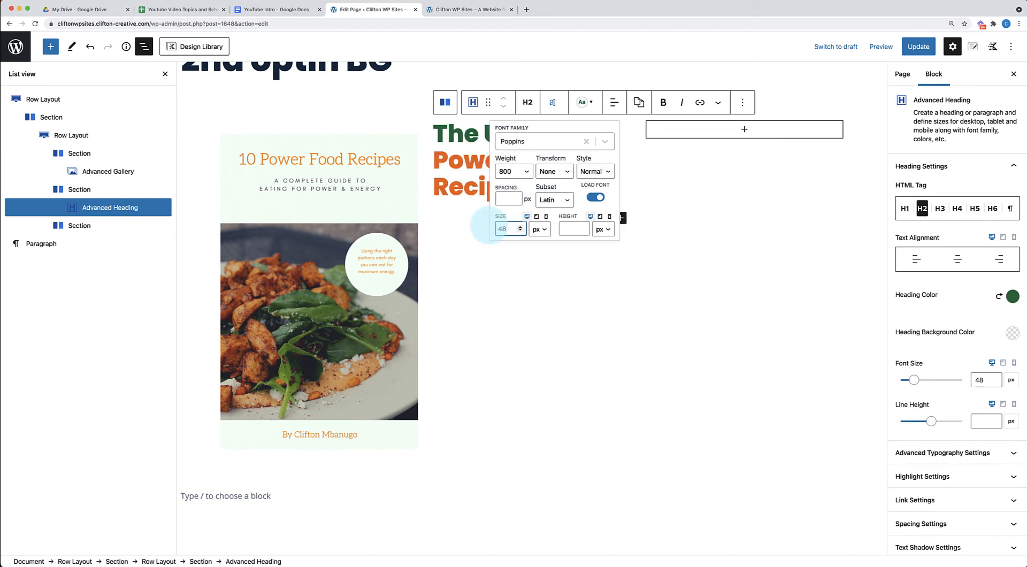
left_click(555, 107)
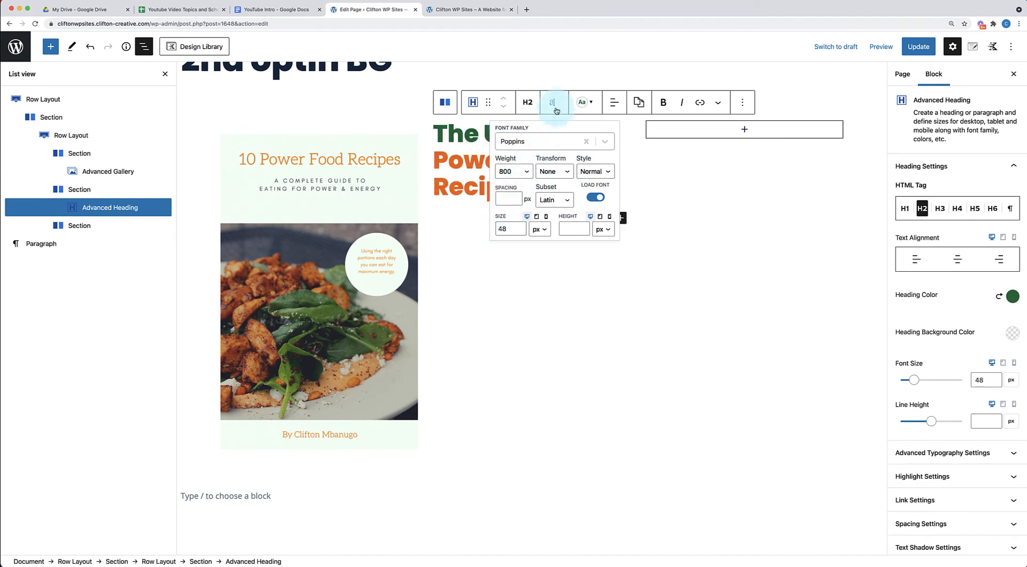
left_click(555, 109)
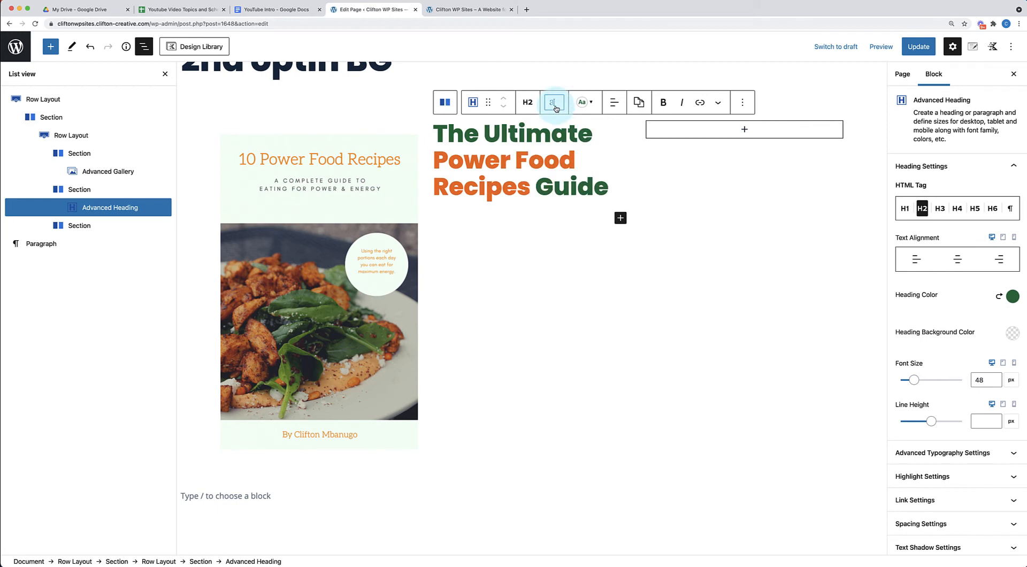
- Add a second Advanced Heading directly below the green-and-orange heading and set its HTML tag to Paragraph
left_click(608, 188)
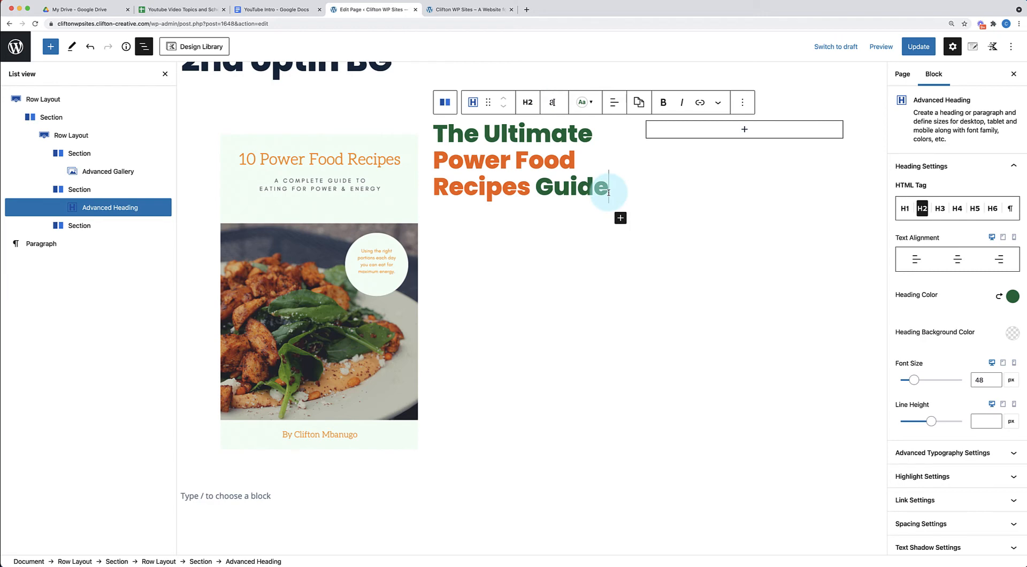
key("Return")
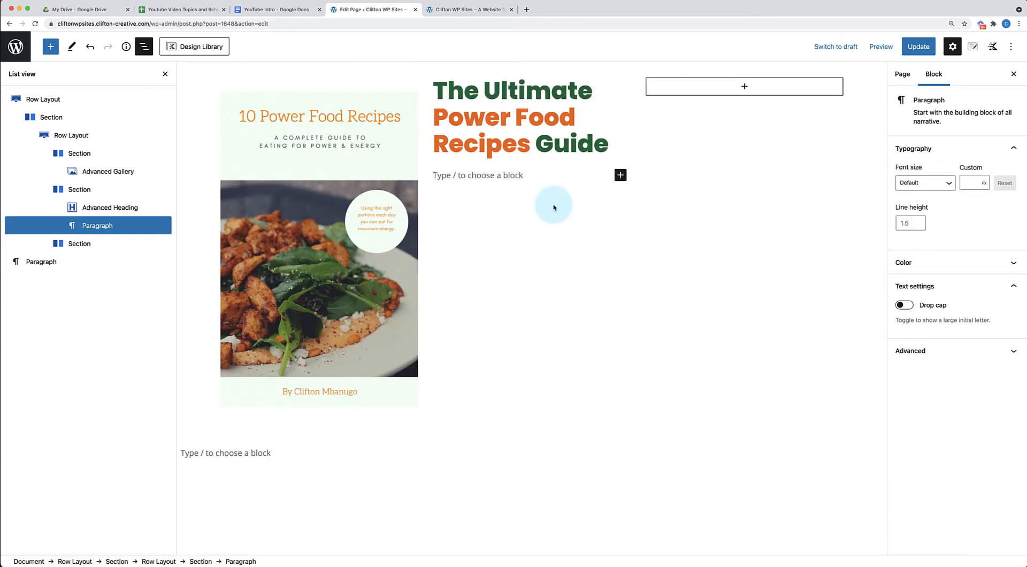
type("/")
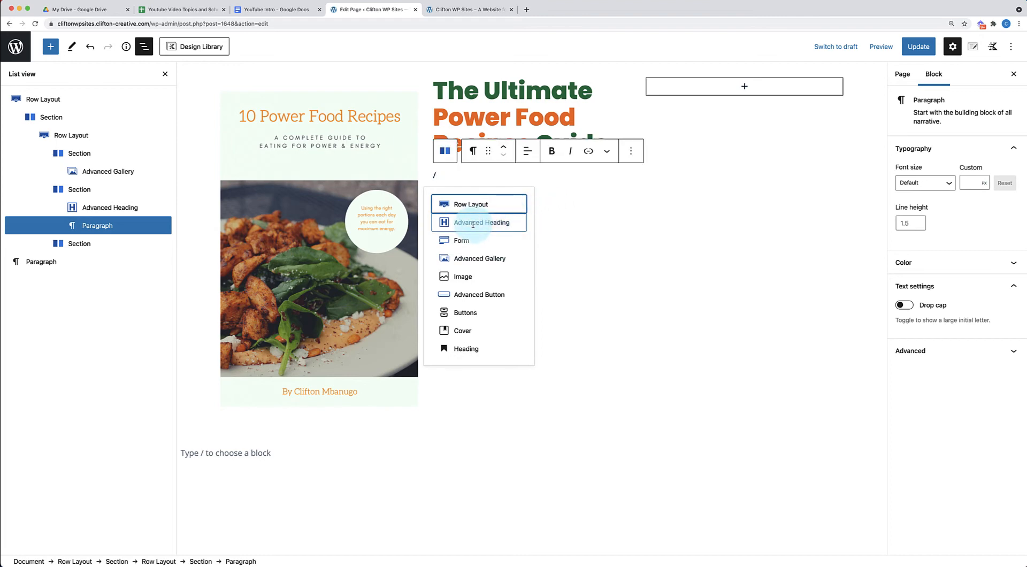
left_click(474, 223)
left_click(527, 150)
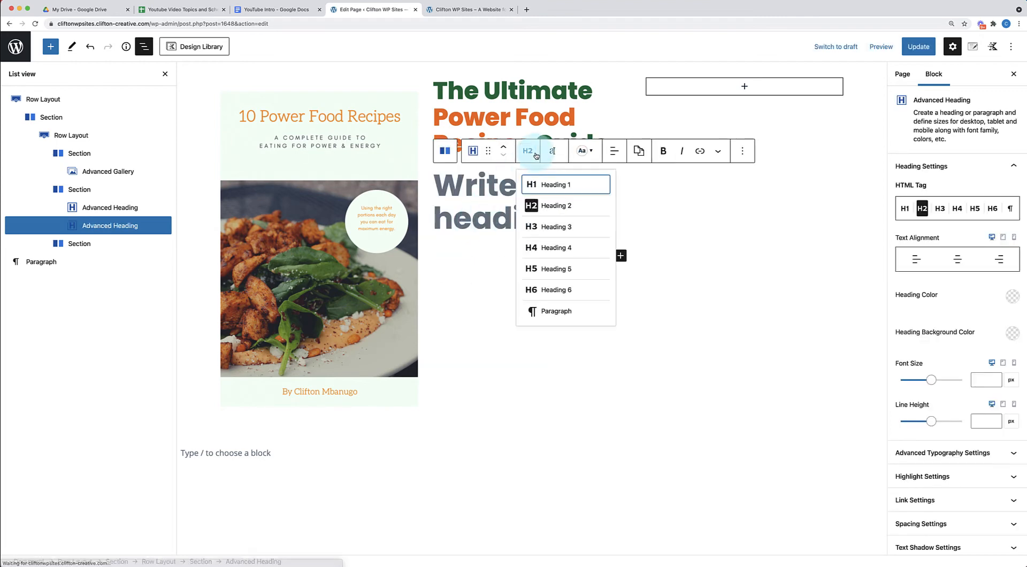
left_click(532, 310)
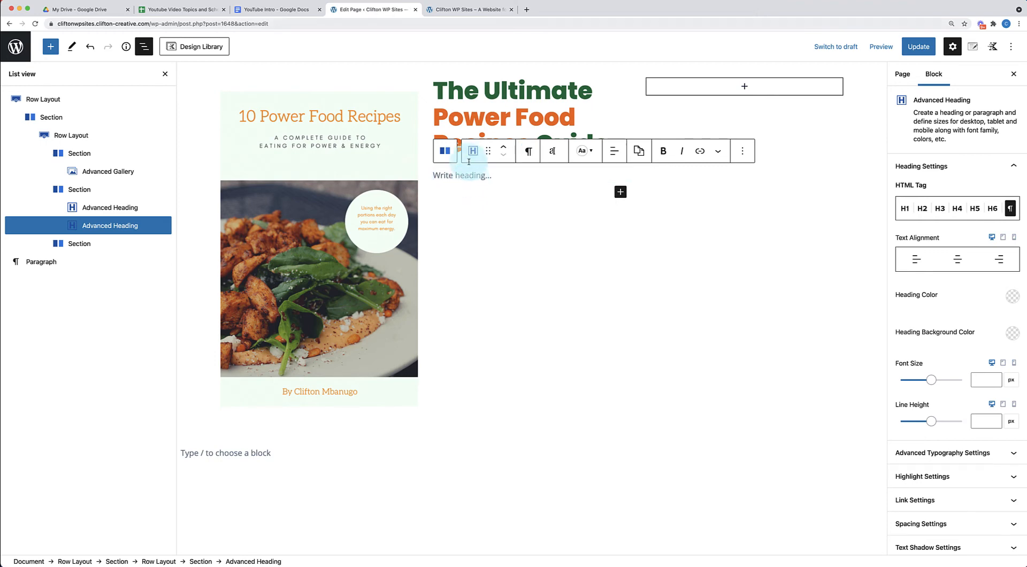
- Copy the sentence starting "Learn the 10 power food recipes" from the live example page and paste it into the new paragraph-style heading
left_click(463, 10)
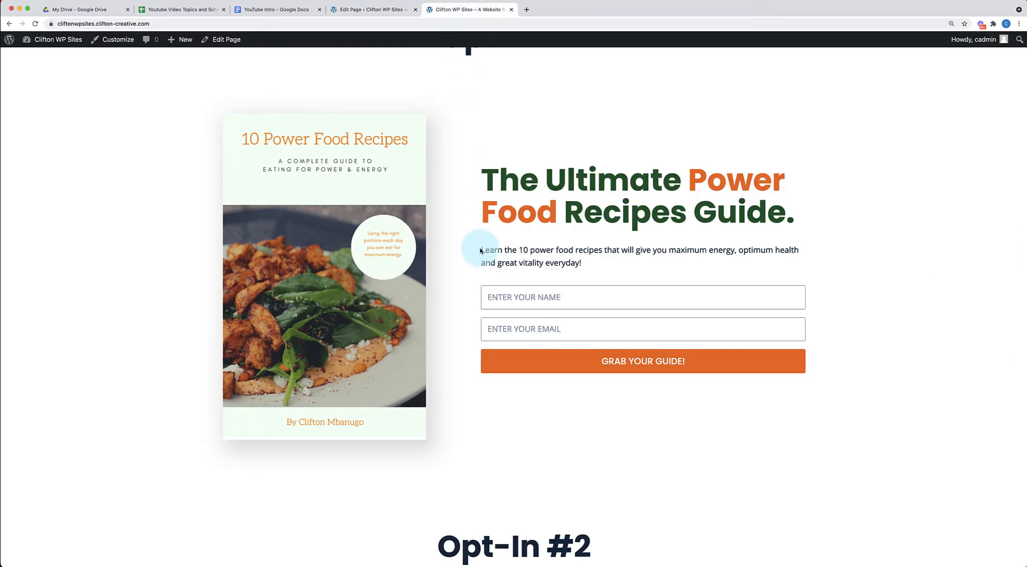
left_click_drag(470, 248, 582, 264)
key("ctrl+c")
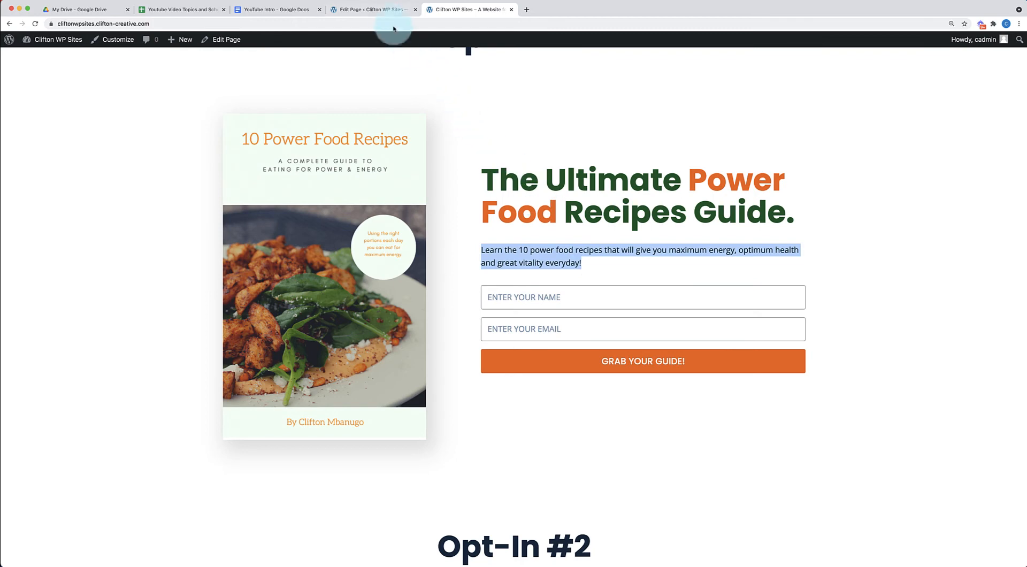
left_click(374, 9)
key("ctrl+v")
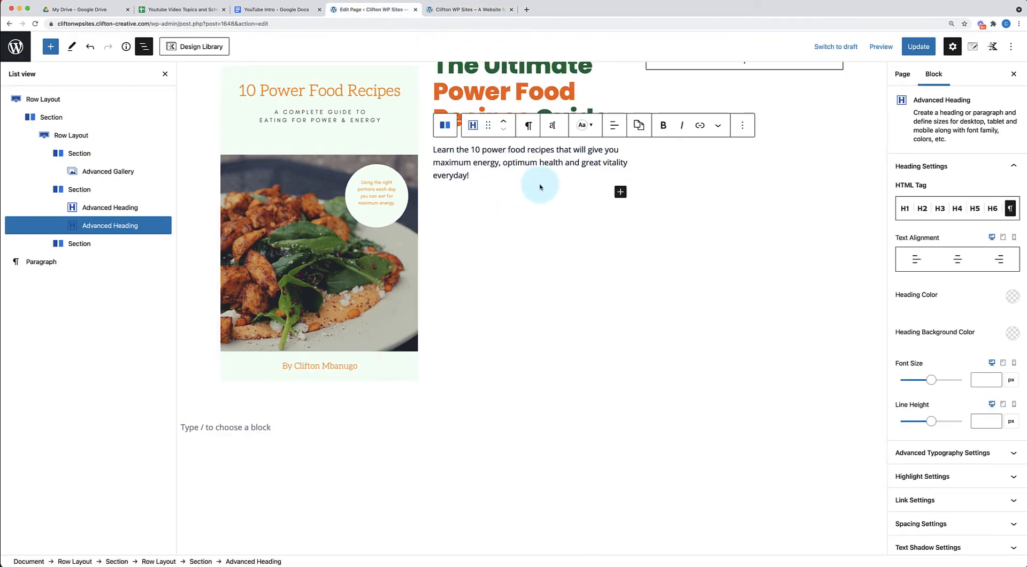
- Insert a Form block below the description in the middle column and remove its Message field
key("Return")
type("/")
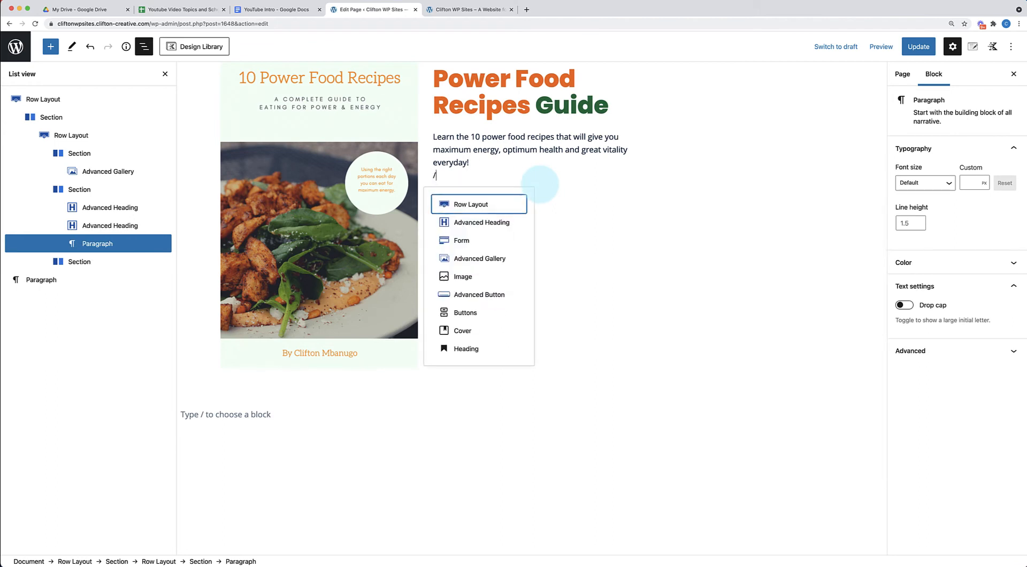
type("form")
left_click(510, 205)
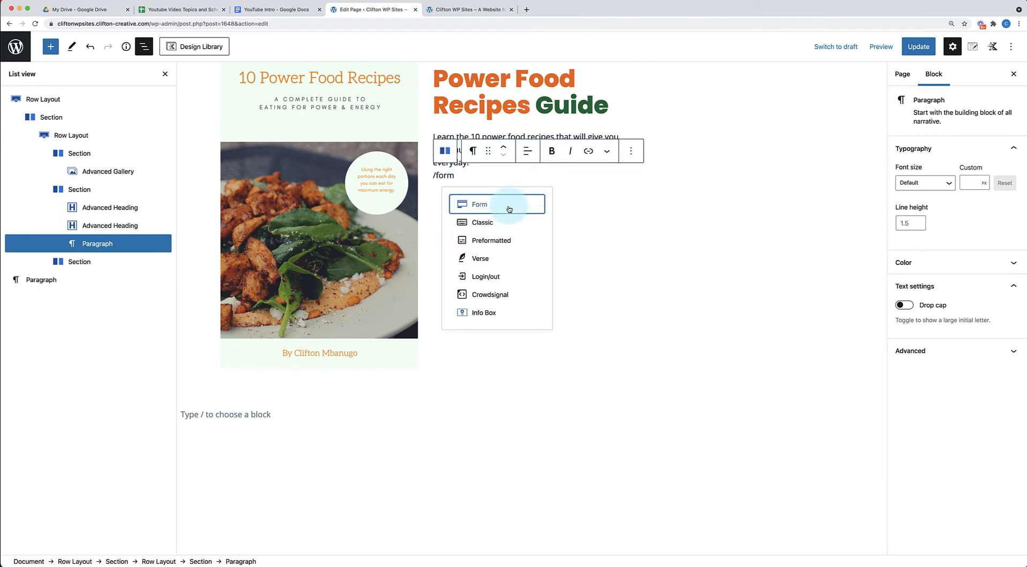
left_click(506, 289)
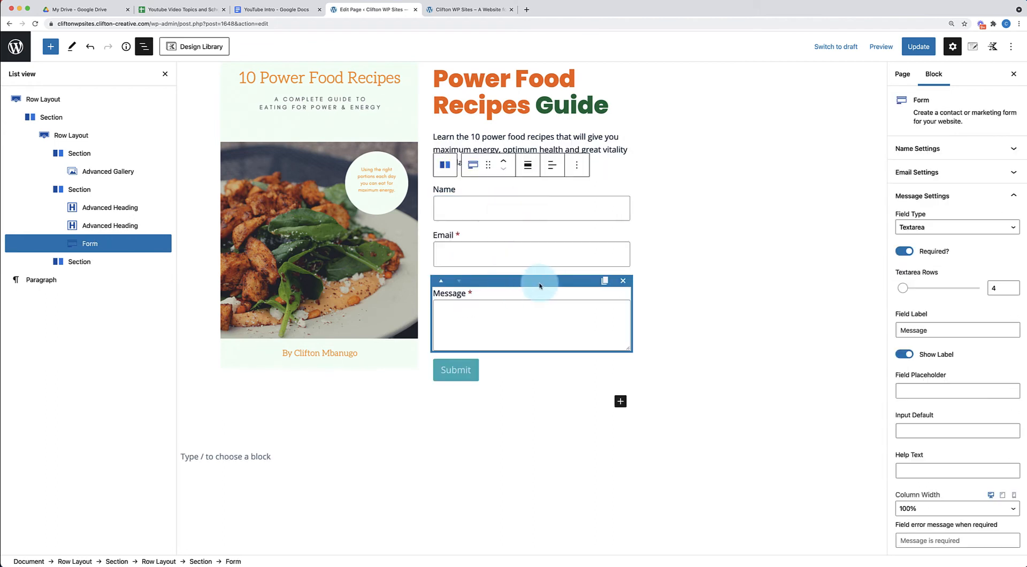
left_click(623, 281)
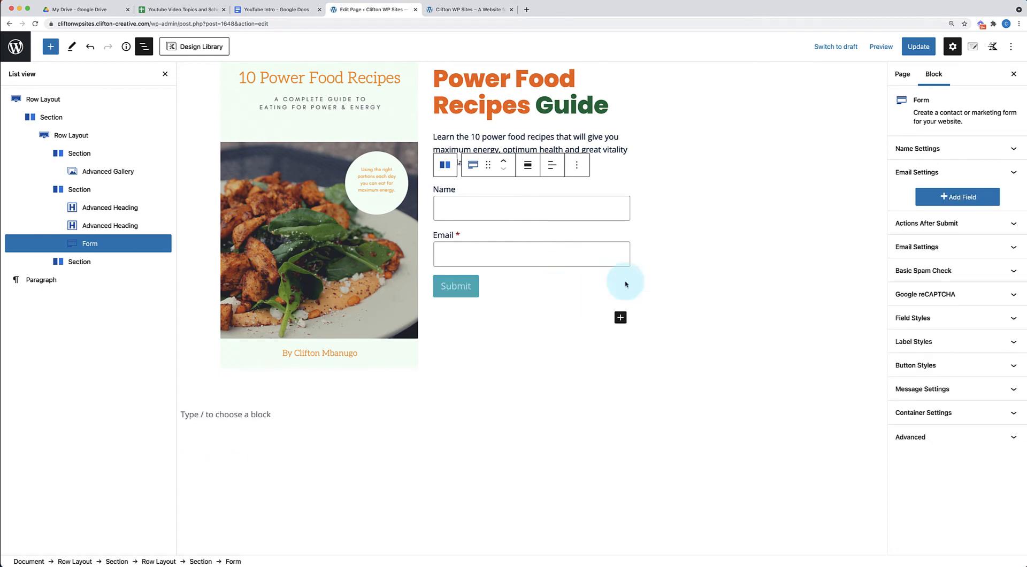
- Set the form's field placeholders to "ENTER YOUR NAME" for Name and "ENTER YOUR EMAIL" for Email
left_click(536, 194)
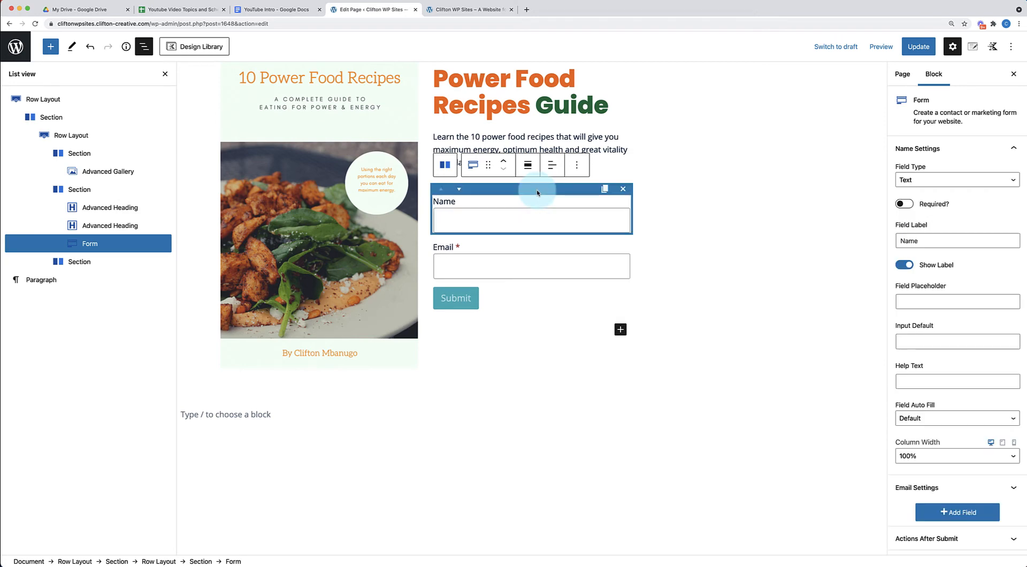
left_click(929, 298)
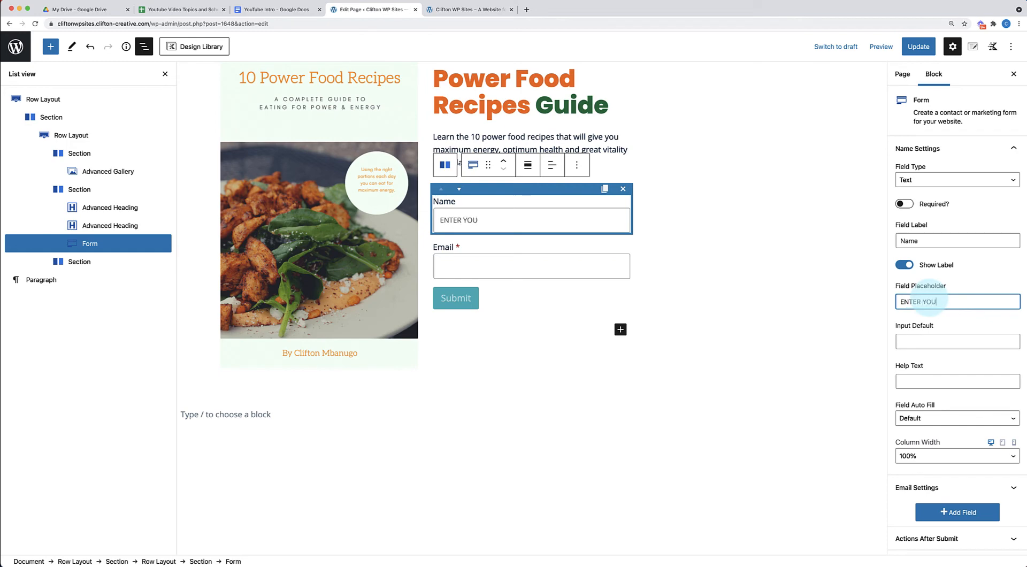
type("ENTER YOUR NAME")
left_click(519, 269)
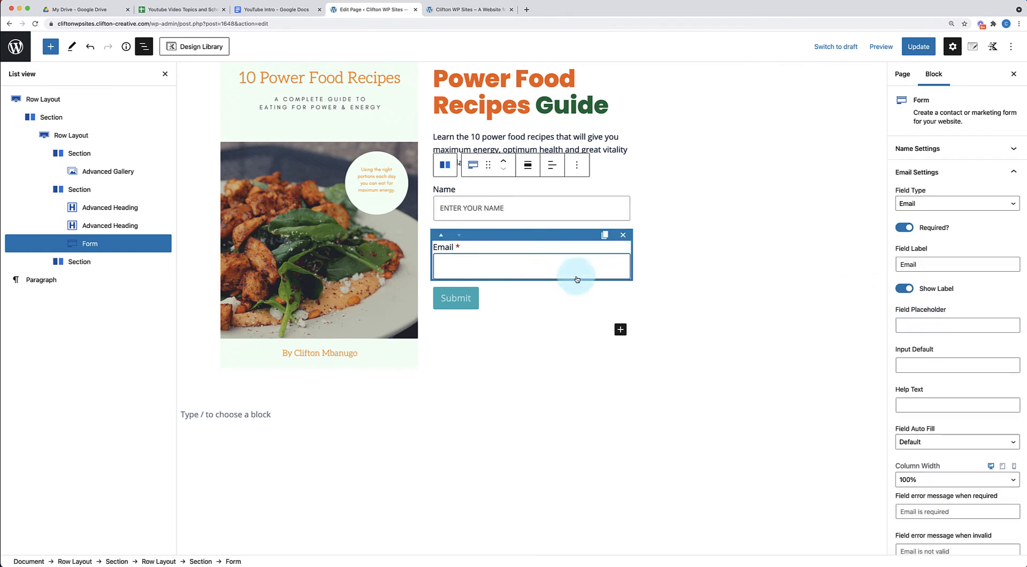
left_click(924, 324)
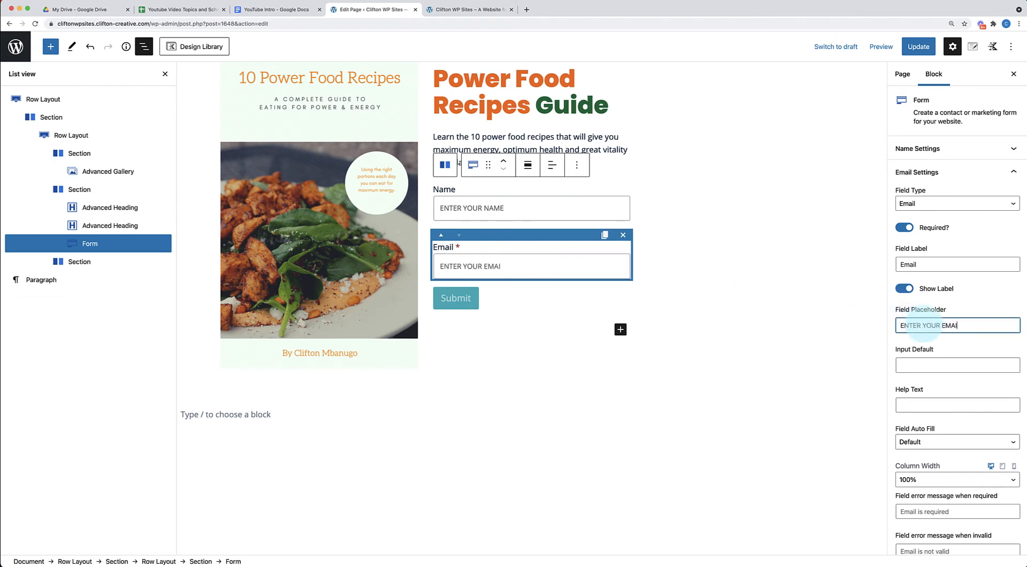
left_click(712, 325)
left_click(586, 328)
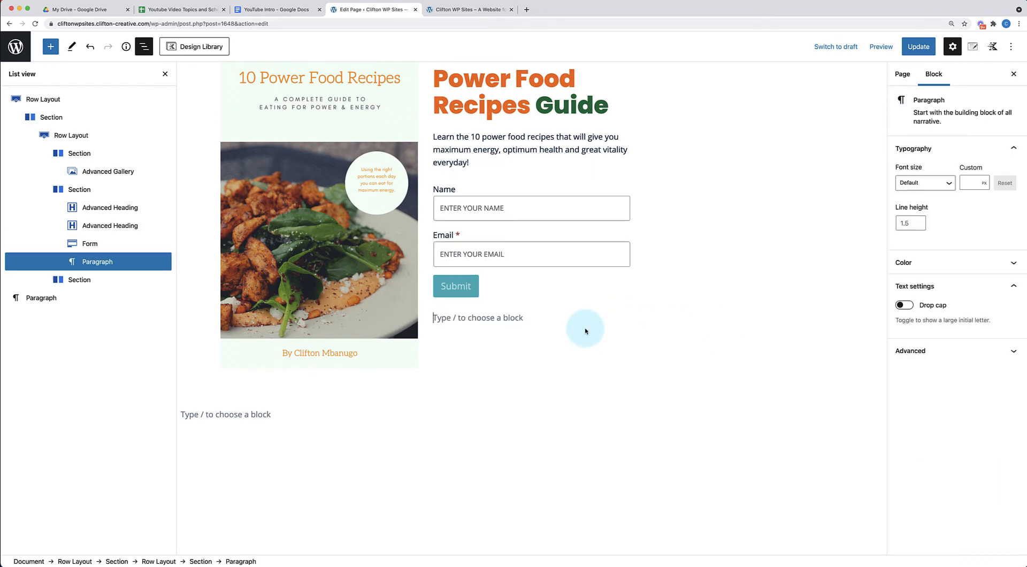
- Change the form's submit button text to "GET THE FREE GUIDE!"
left_click(458, 285)
type("GE")
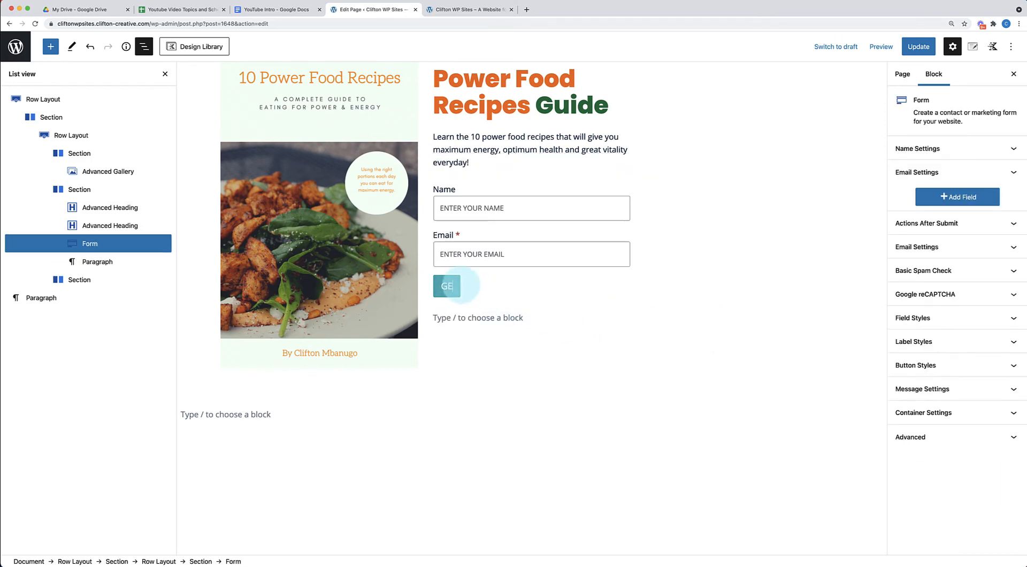
type("T THE FREE GUIDE!")
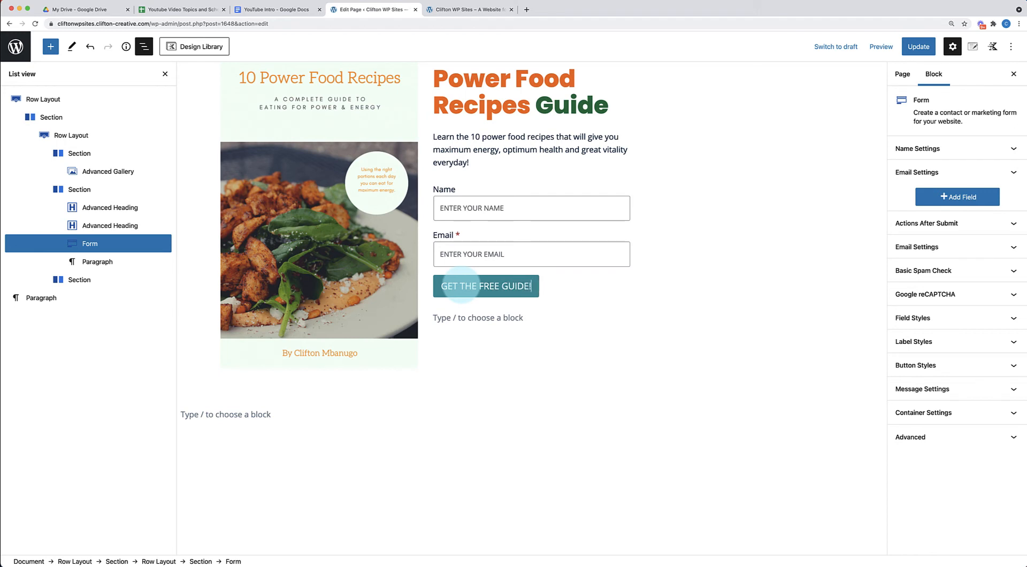
left_click(510, 297)
left_click(510, 291)
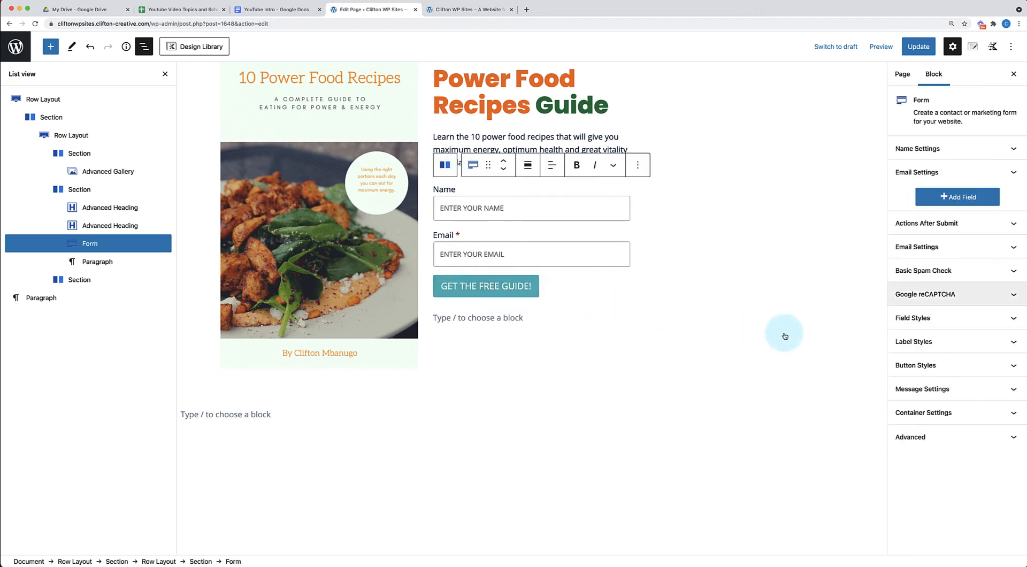
- Set the normal-state text color of the form's submit button to white
left_click(963, 368)
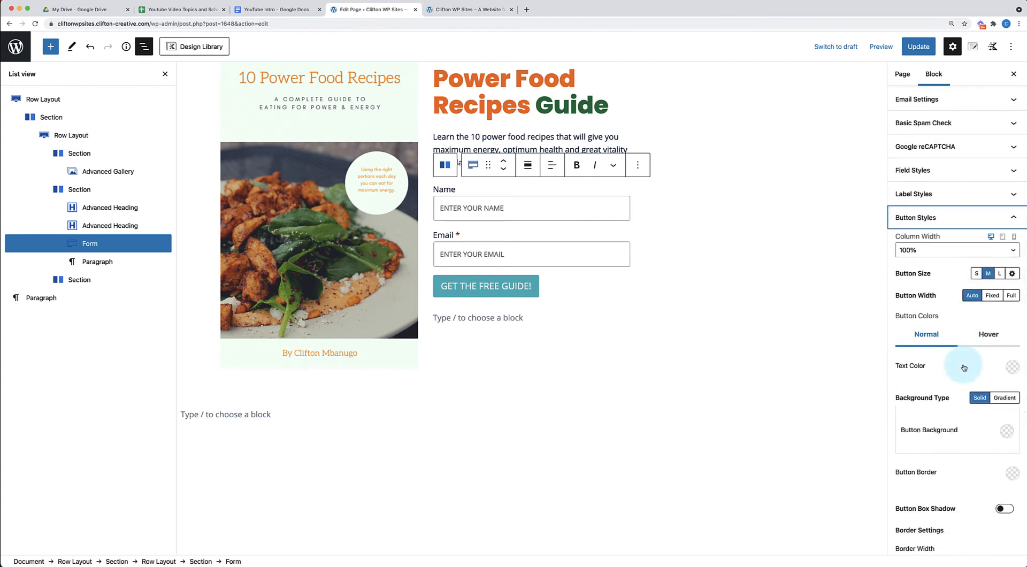
left_click(1012, 367)
left_click_drag(884, 236, 867, 198)
left_click(953, 406)
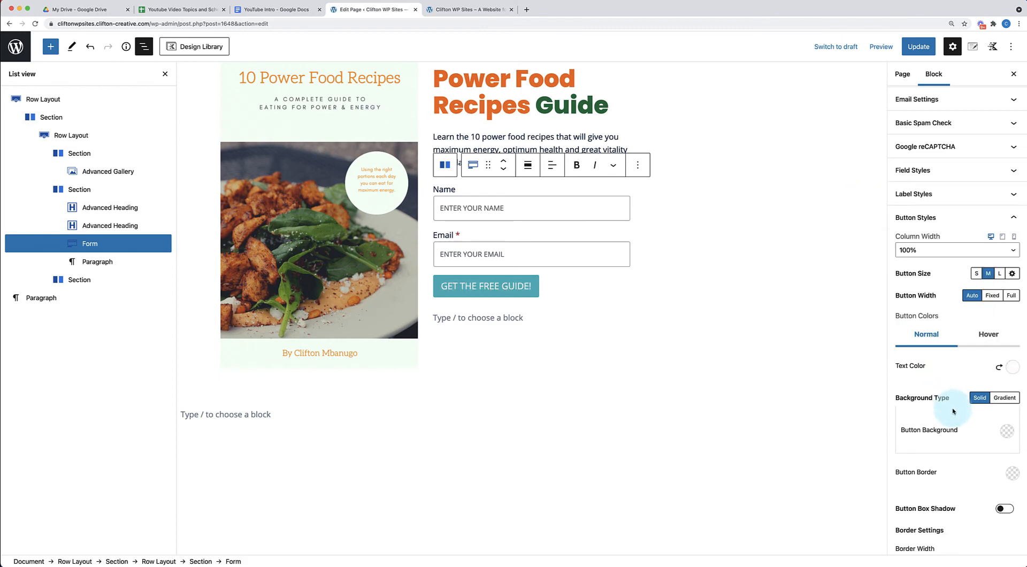
- Give the submit button a solid orange FF6500 background and set its width to Full
left_click(1007, 431)
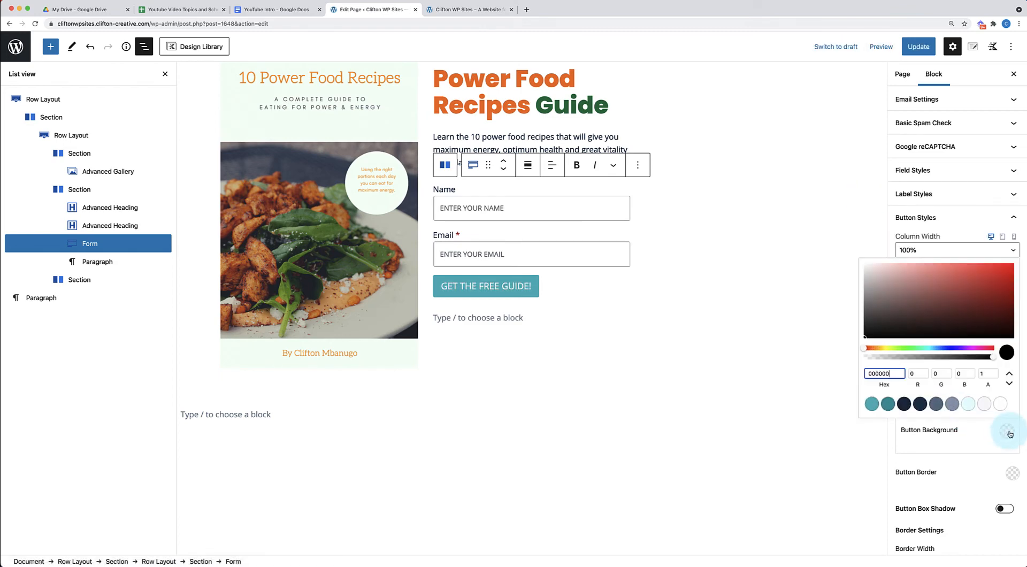
left_click(873, 348)
left_click_drag(873, 349, 872, 350)
left_click_drag(997, 285, 1016, 259)
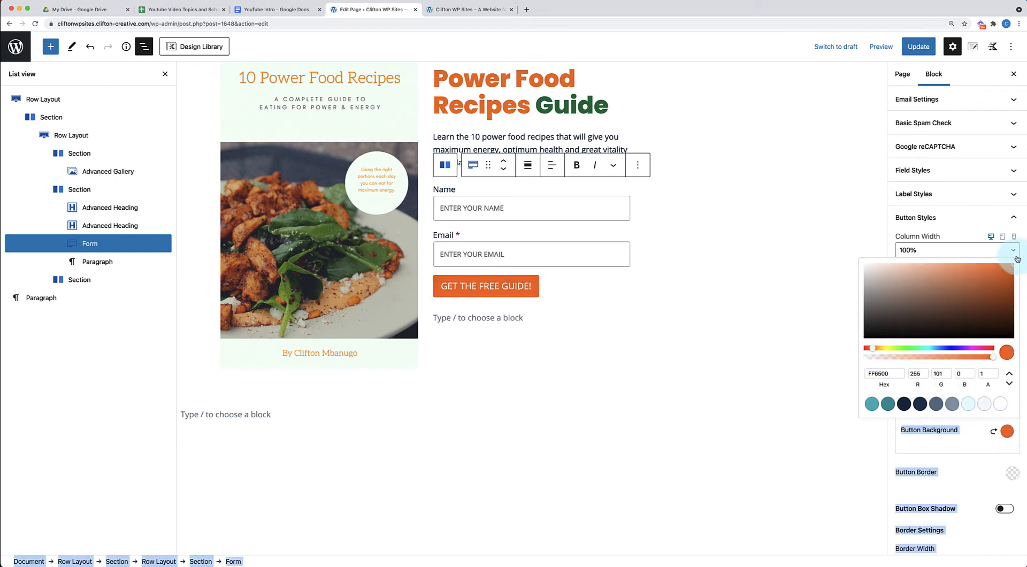
left_click_drag(903, 373, 833, 373)
left_click(948, 466)
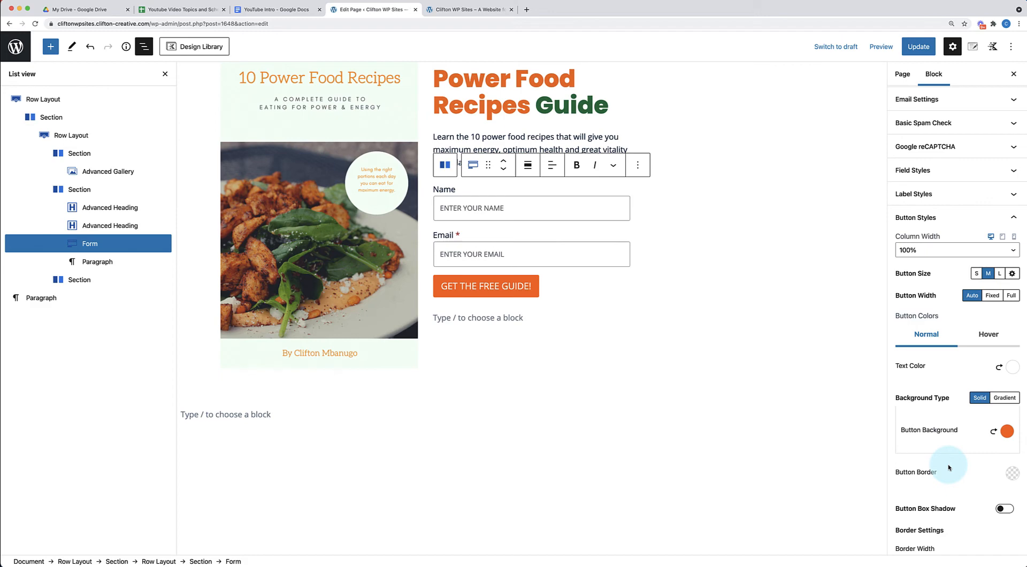
left_click(1011, 296)
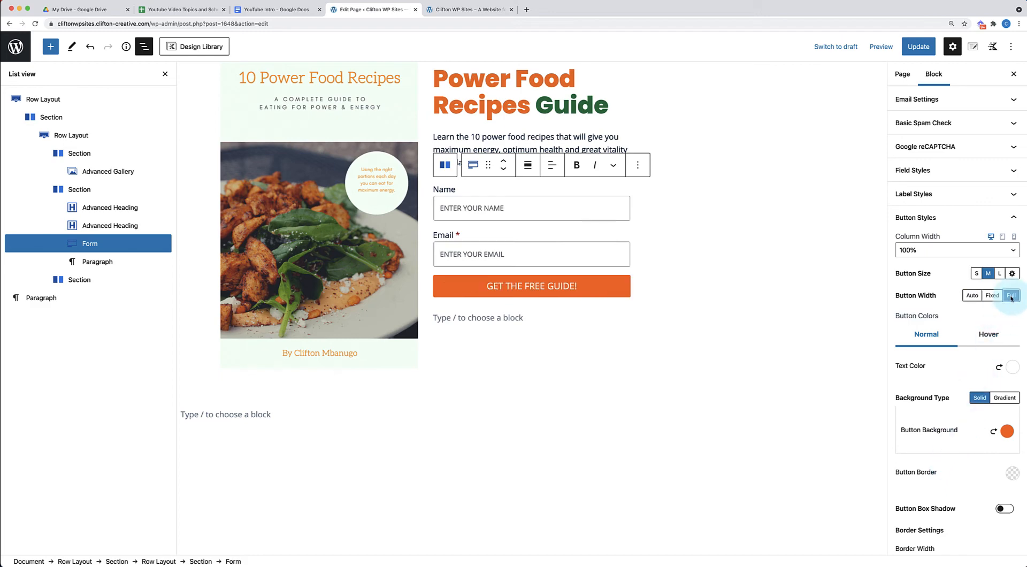
- Hide the labels of the form's Name and Email fields so only the placeholders are used
left_click(606, 228)
left_click(603, 213)
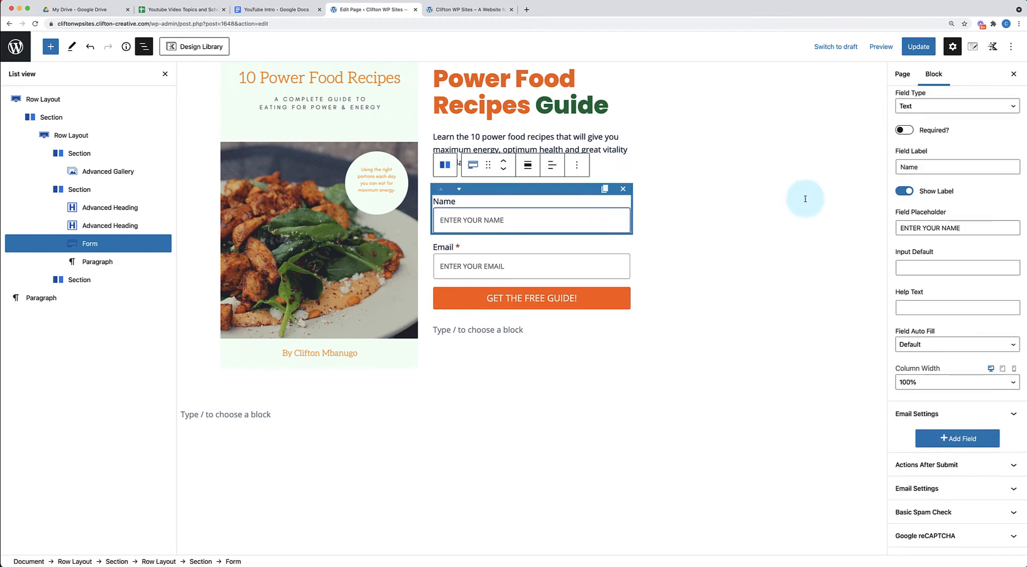
left_click(903, 191)
left_click(584, 240)
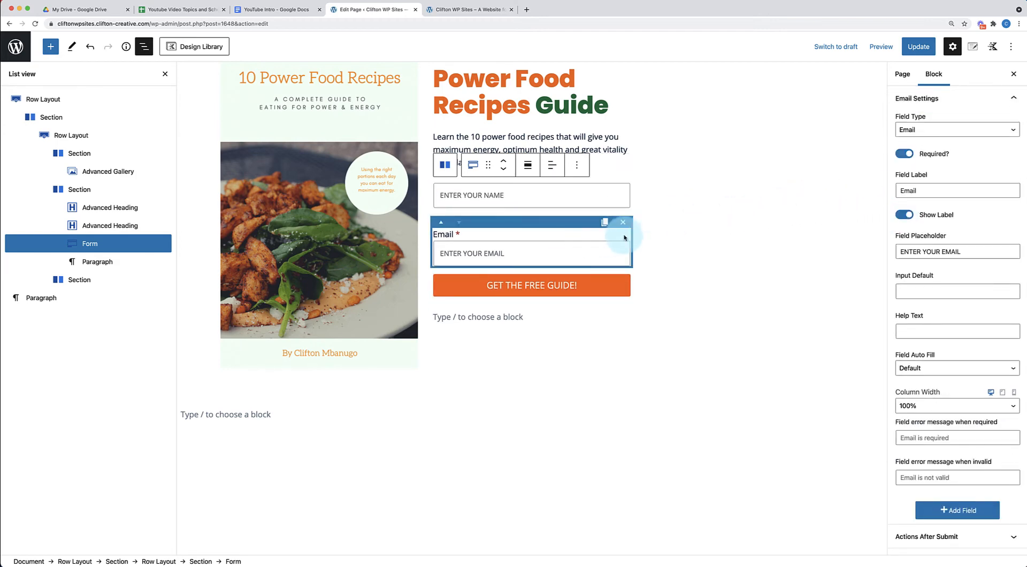
left_click(903, 214)
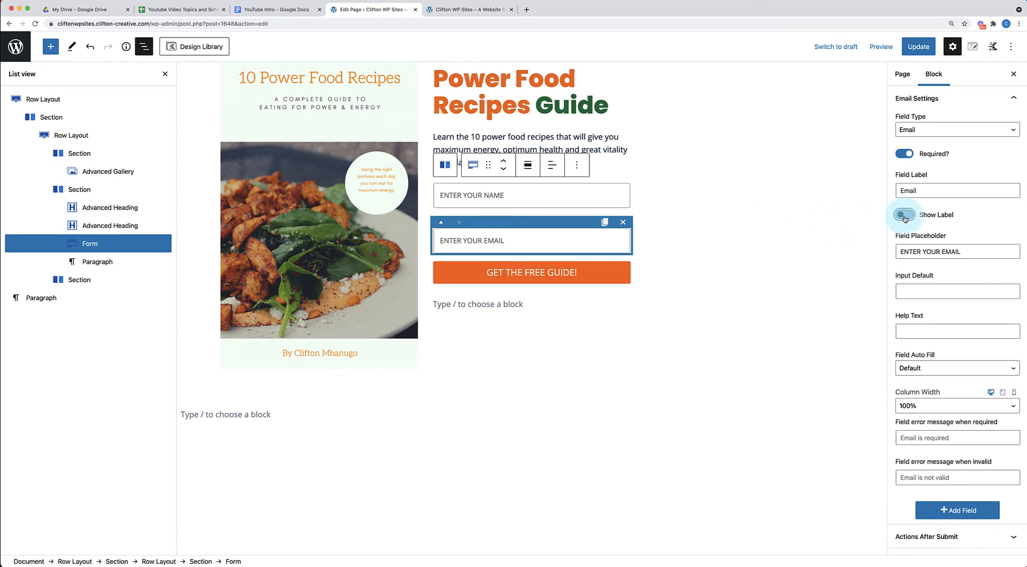
left_click(600, 327)
- Set the vertical alignment of the inner three-column row to Align Middle
scroll(633, 333, "up", 2)
left_click(668, 340)
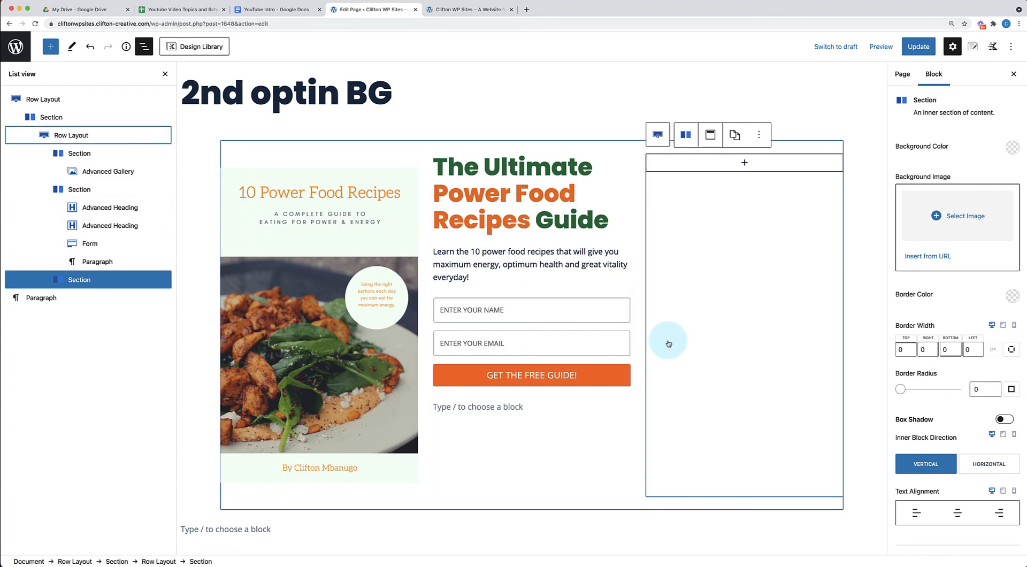
left_click(78, 141)
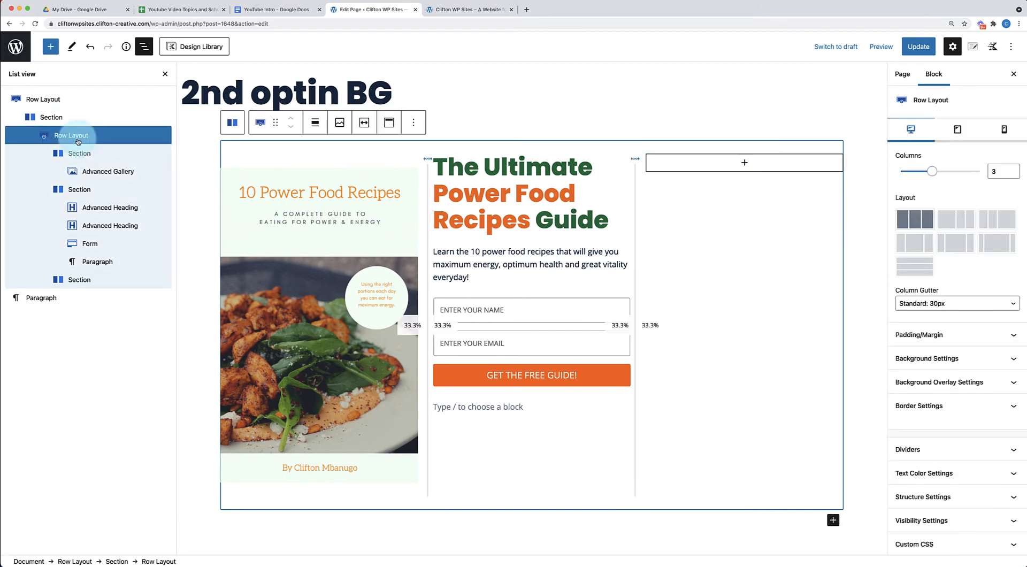
left_click(391, 126)
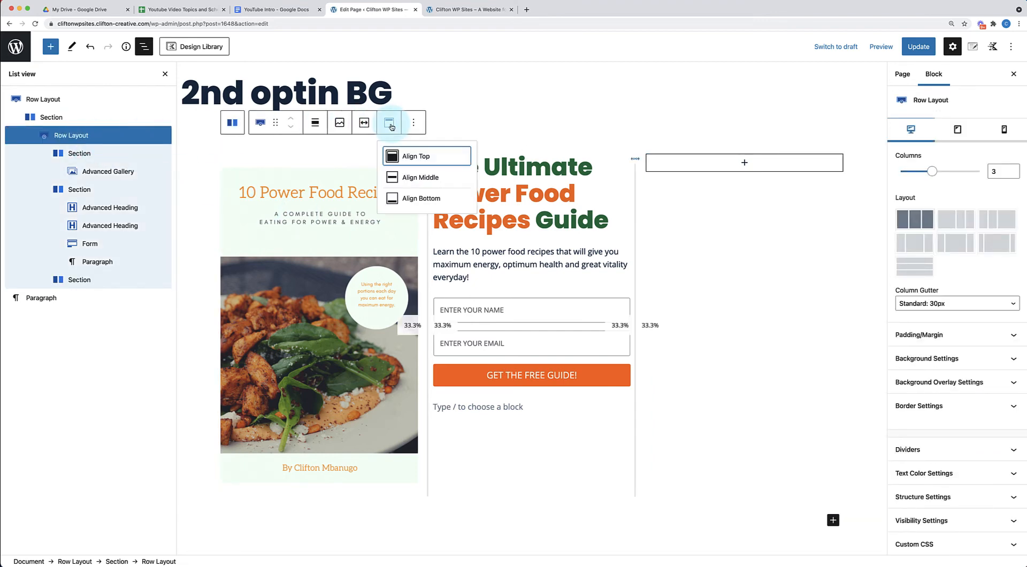
left_click(407, 177)
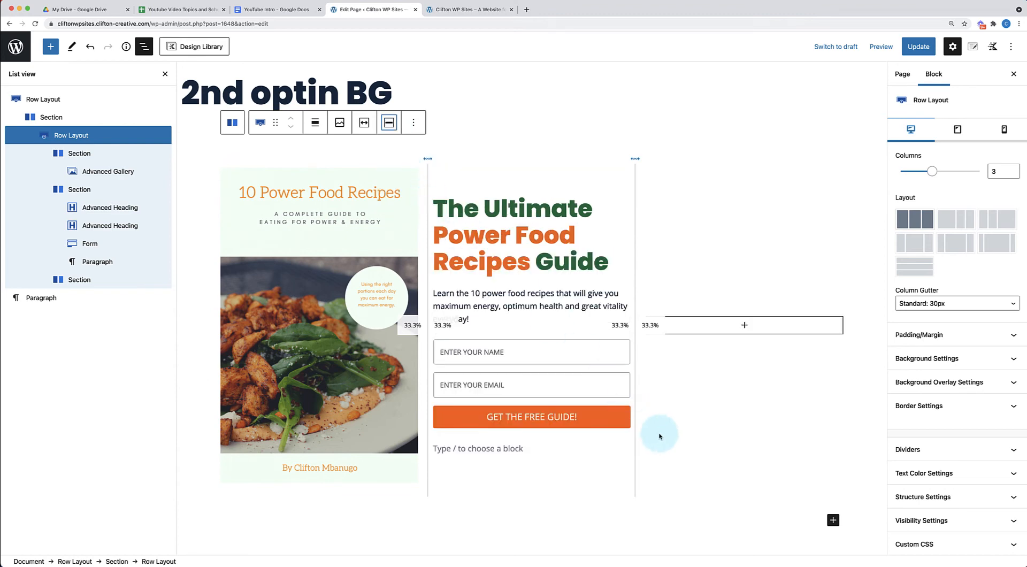
left_click(650, 449)
left_click(588, 530)
scroll(587, 530, "down", 5)
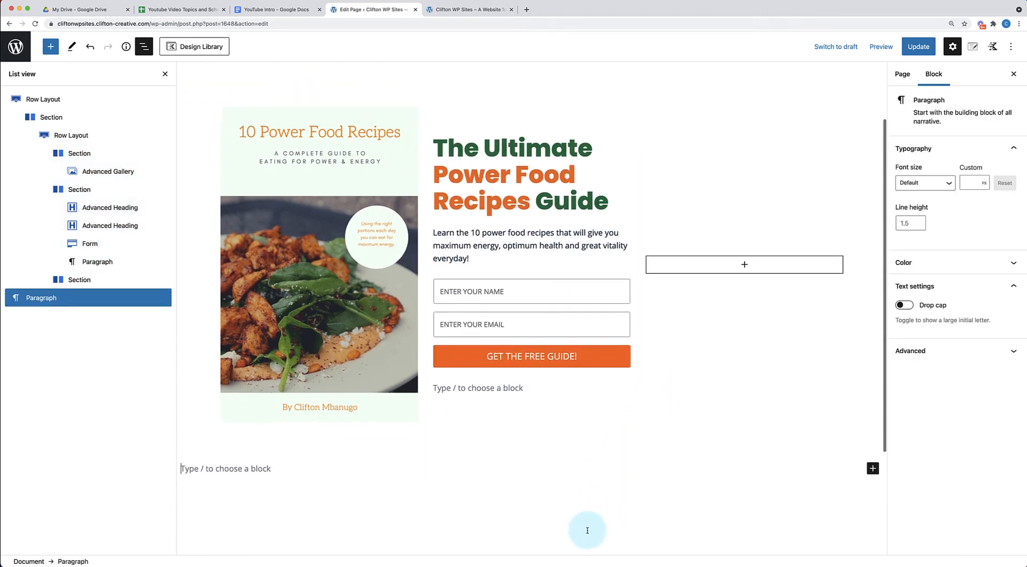
scroll(587, 530, "up", 4)
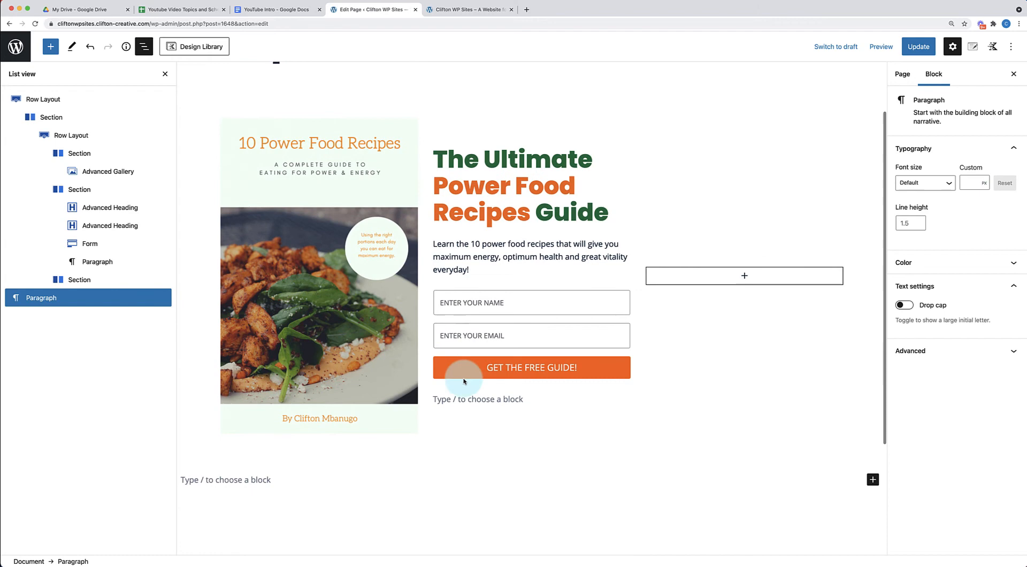
- Insert an Info Box block in the empty third section of the inner row and close the list view
left_click(368, 265)
scroll(368, 265, "up", 3)
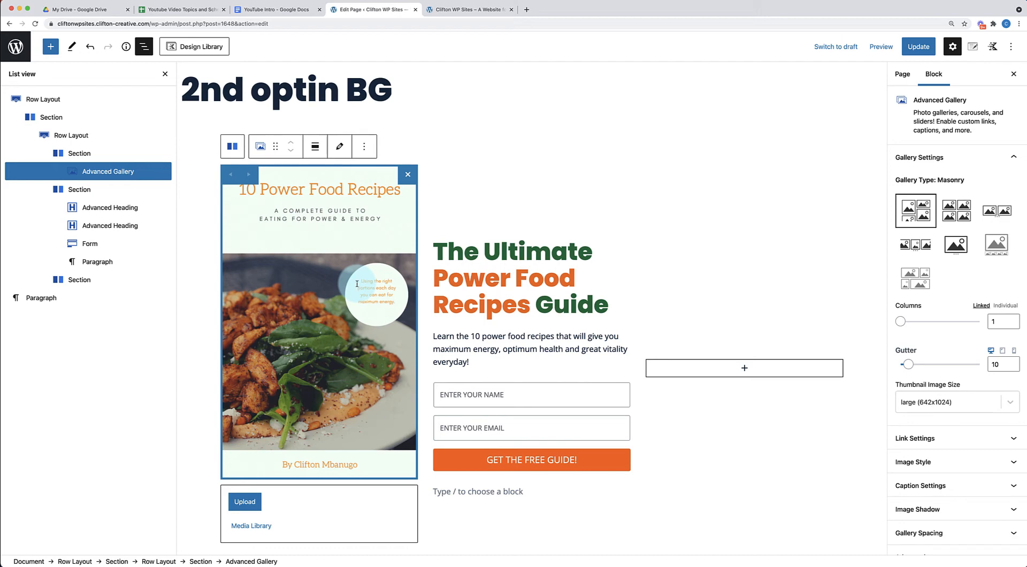
left_click(742, 369)
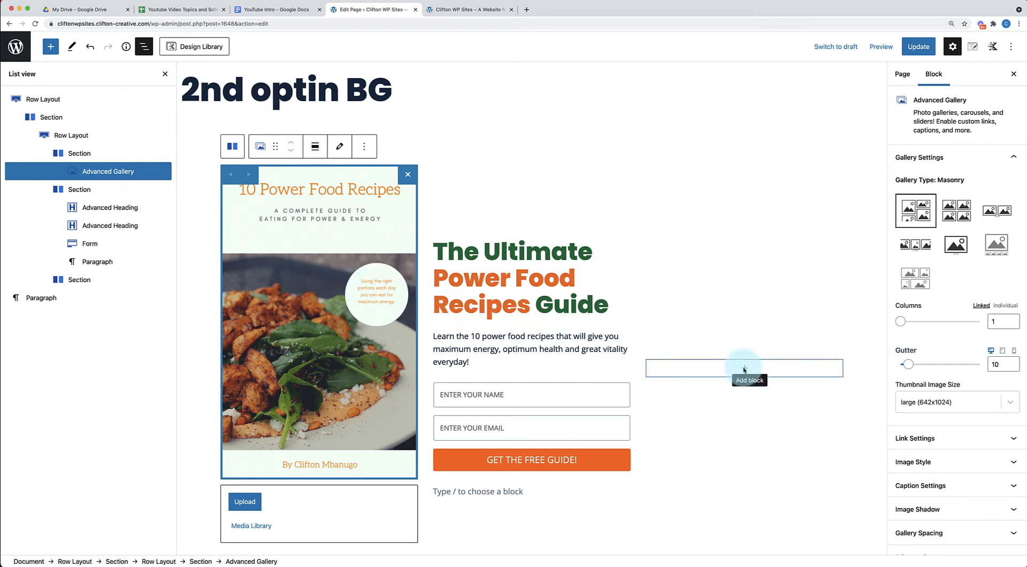
left_click(746, 369)
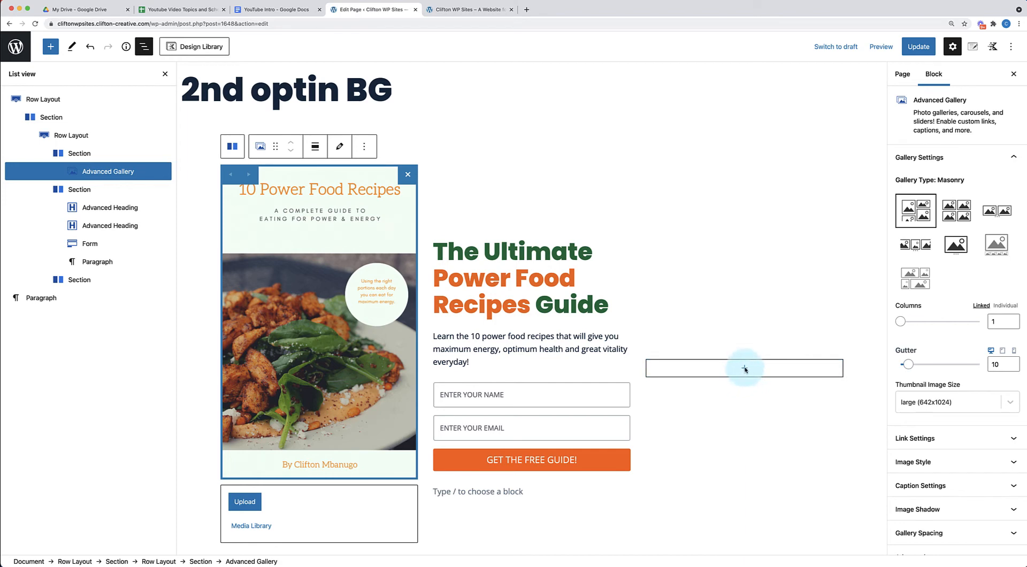
left_click(745, 369)
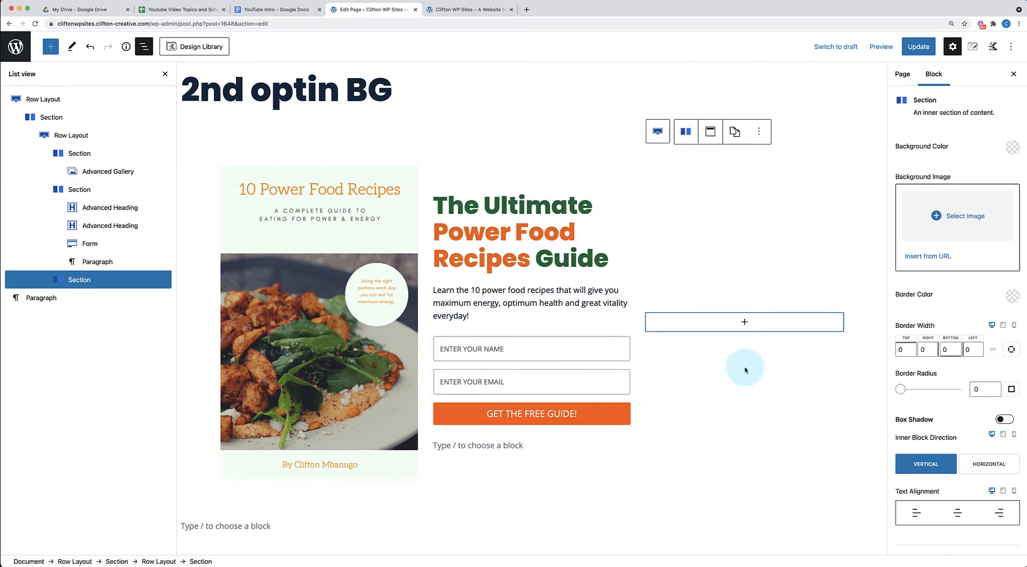
left_click(744, 321)
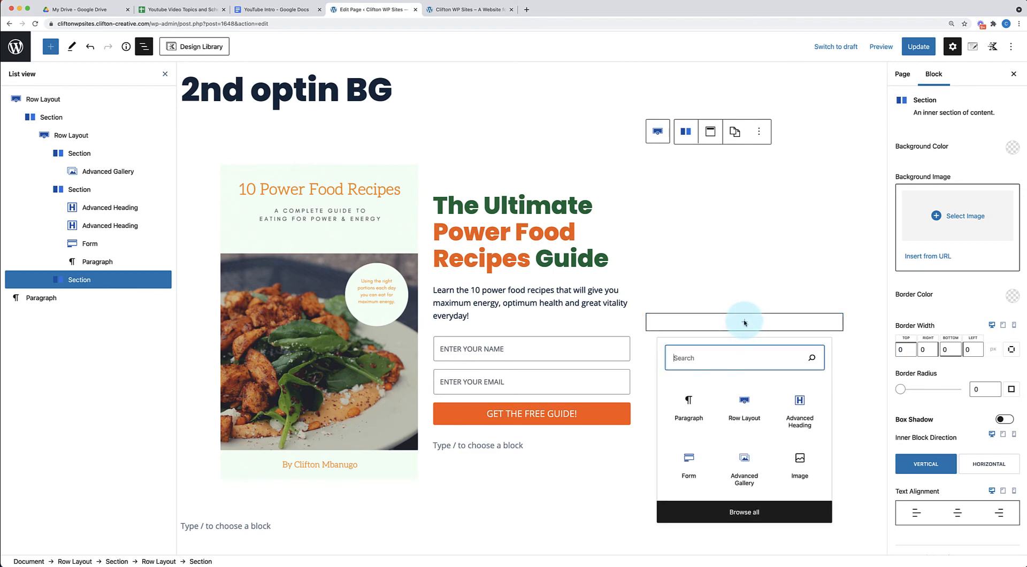
left_click(165, 75)
left_click(657, 323)
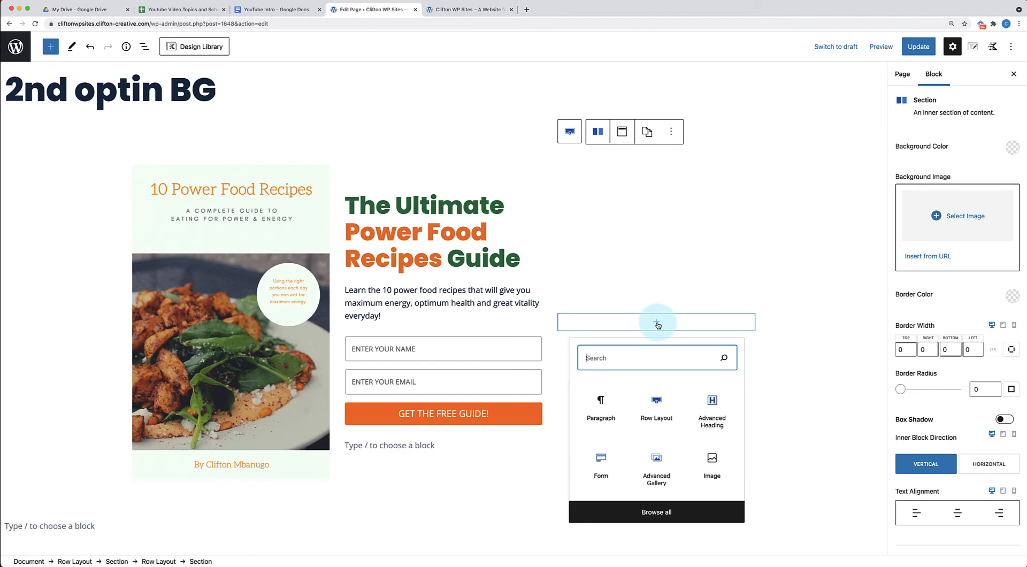
type("info")
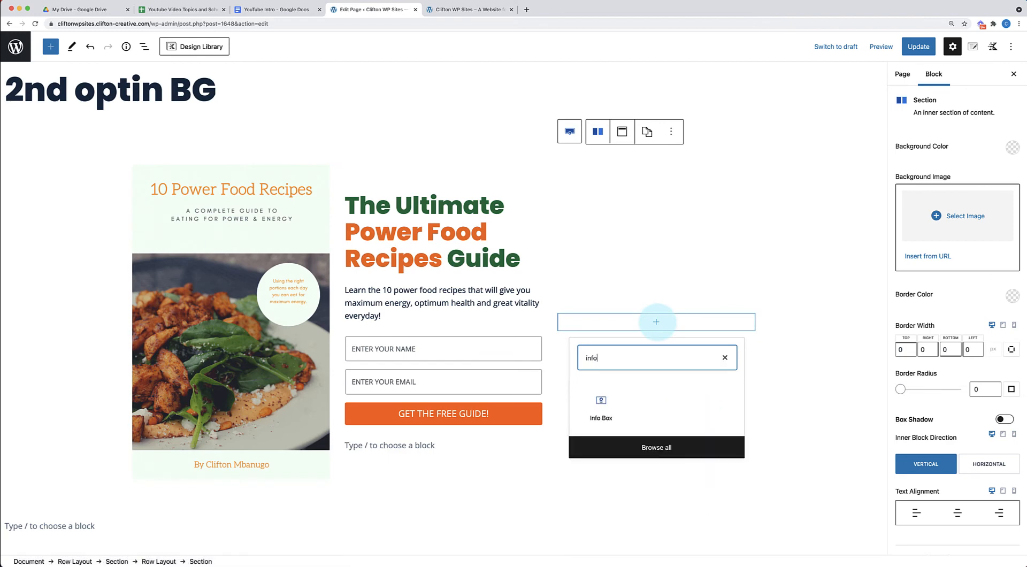
left_click(601, 405)
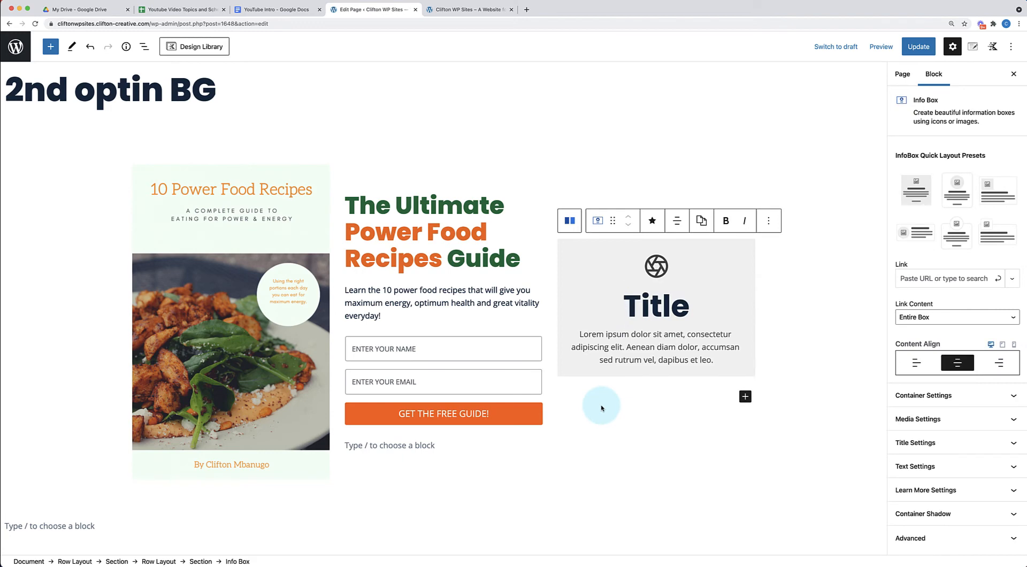
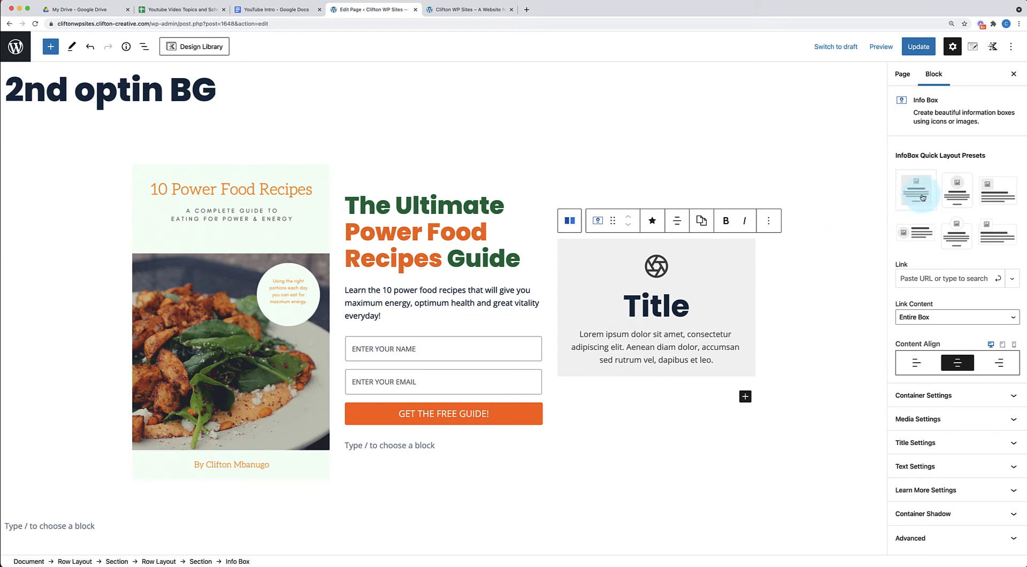
- Set the info box's container border width to 1 px
left_click(972, 402)
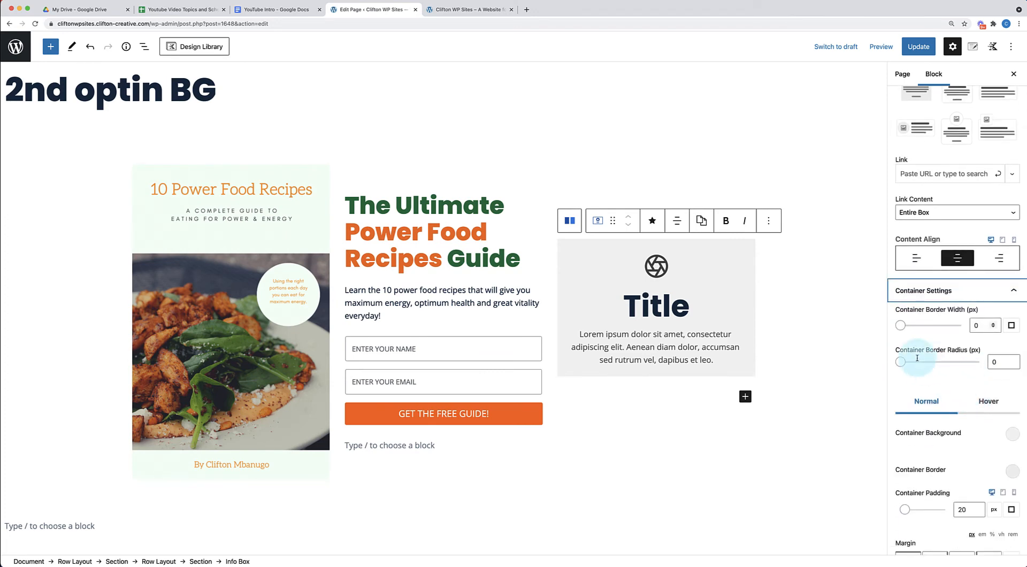
left_click(971, 326)
type("1")
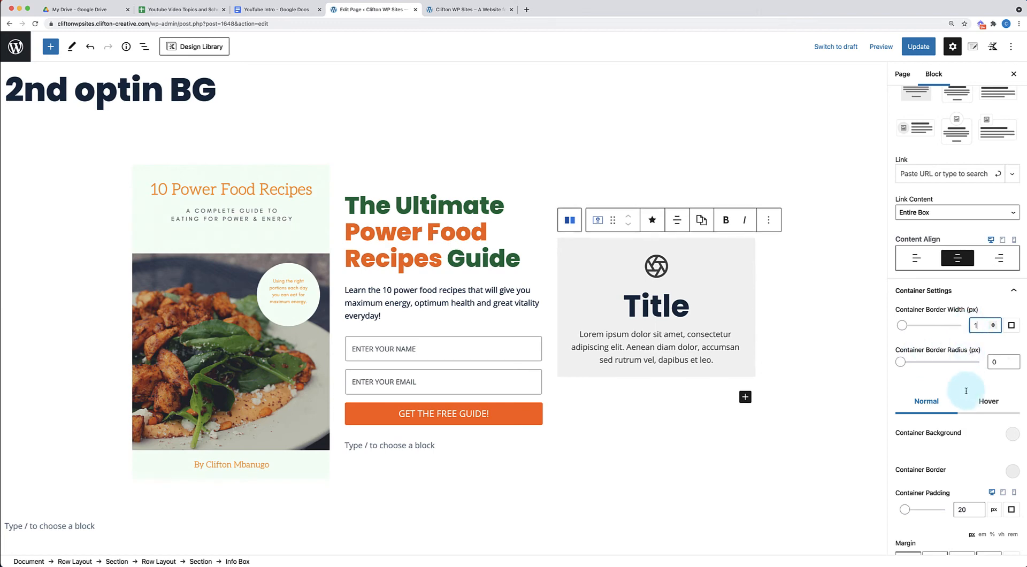
- Make the info box's normal-state container background transparent with an alpha value of 0
scroll(965, 408, "down", 2)
scroll(965, 408, "down", 5)
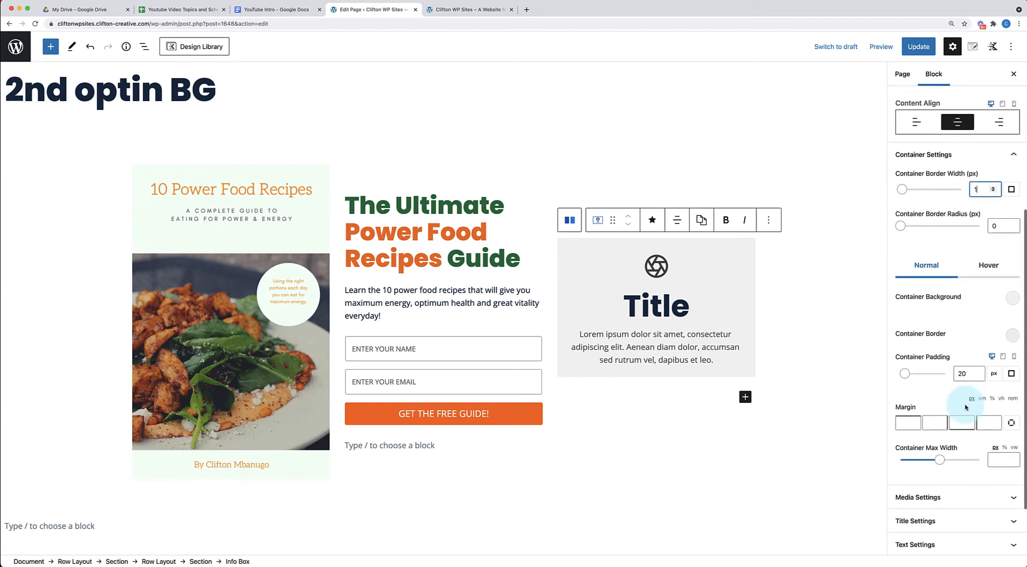
scroll(960, 320, "up", 2)
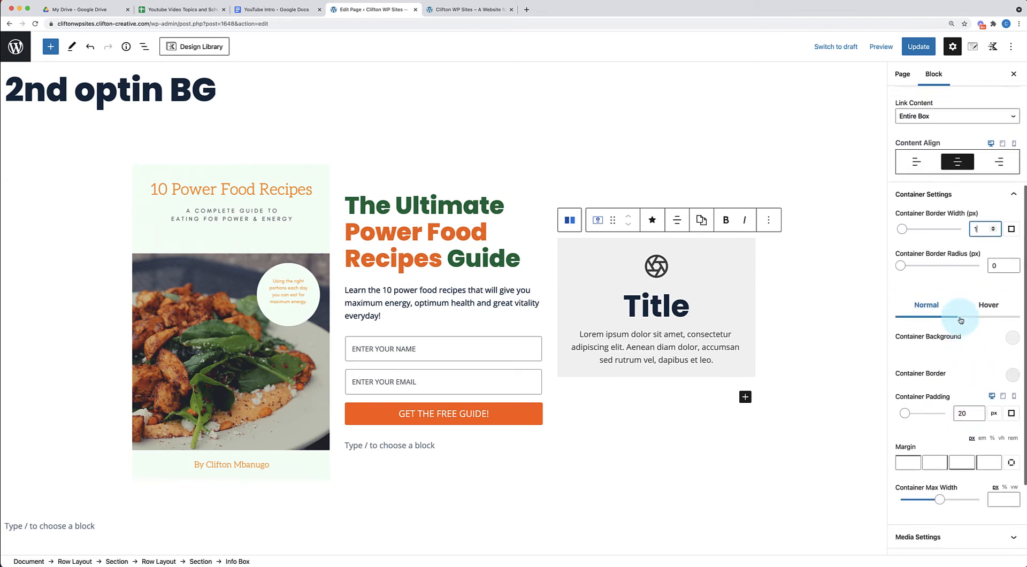
left_click(1013, 341)
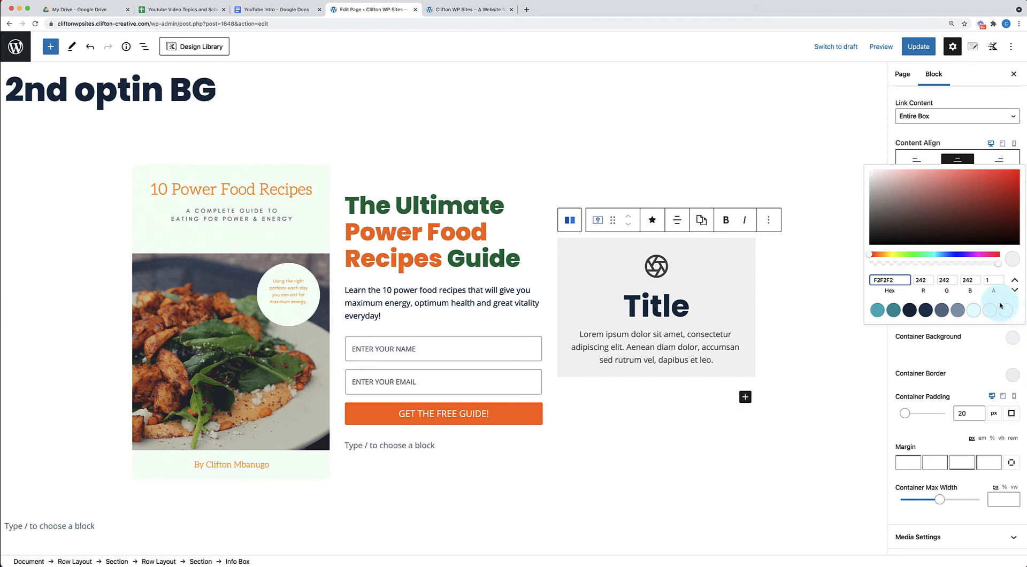
left_click(993, 279)
key("BackSpace")
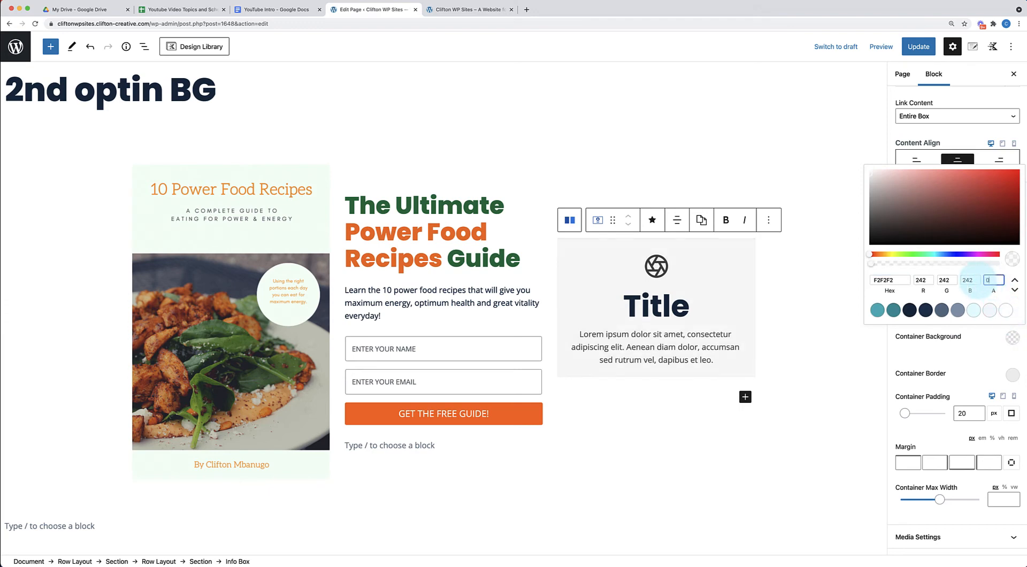
type("0")
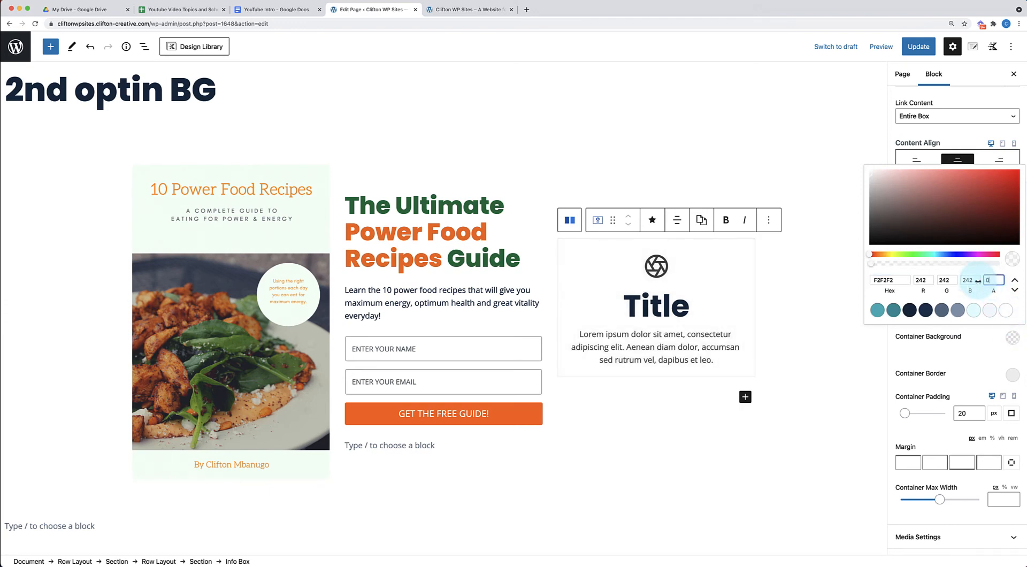
left_click(967, 364)
left_click(1014, 197)
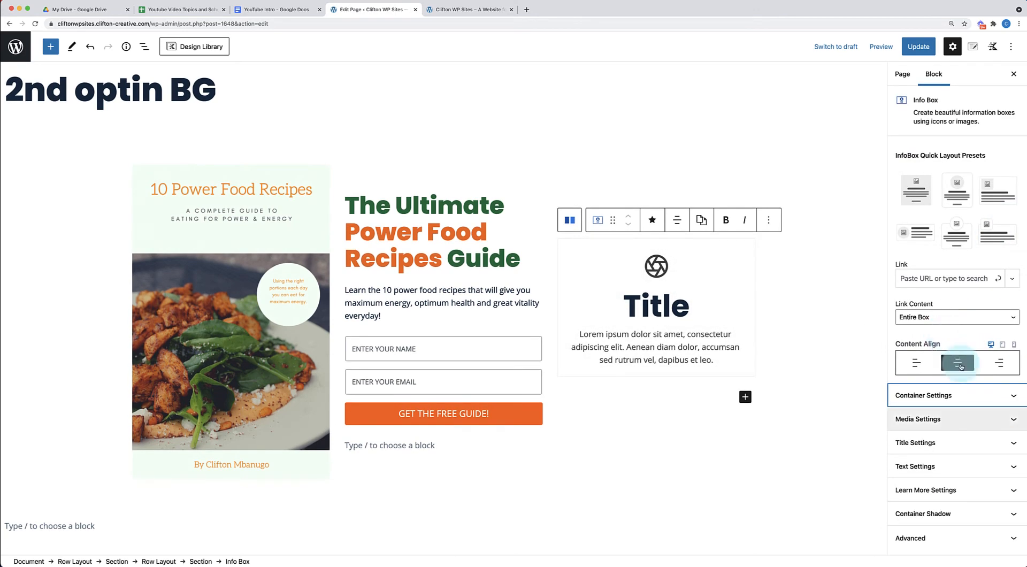
- Align the info box's media to the Left and keep its vertical alignment at Middle
left_click(990, 419)
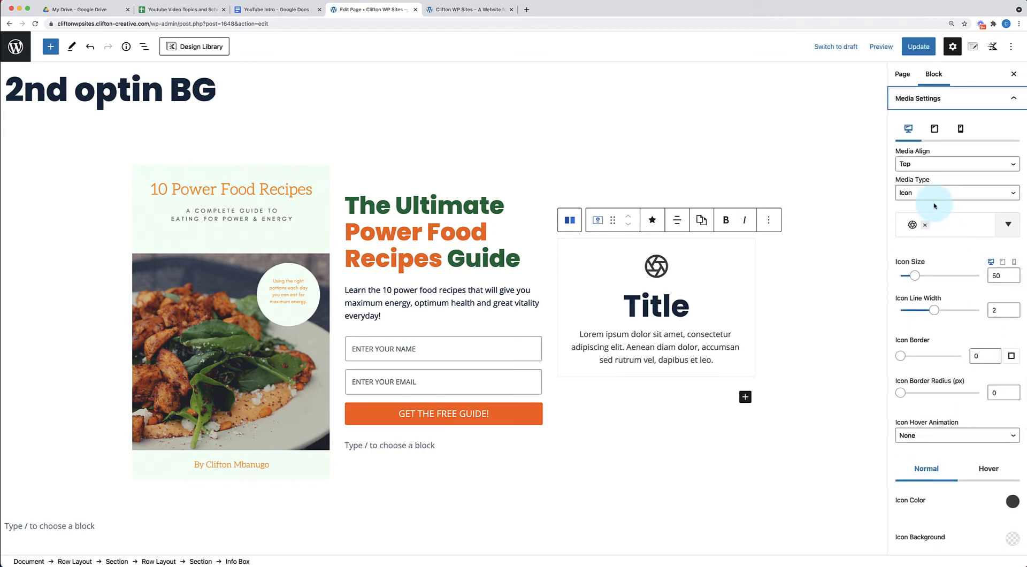
scroll(919, 161, "up", 1)
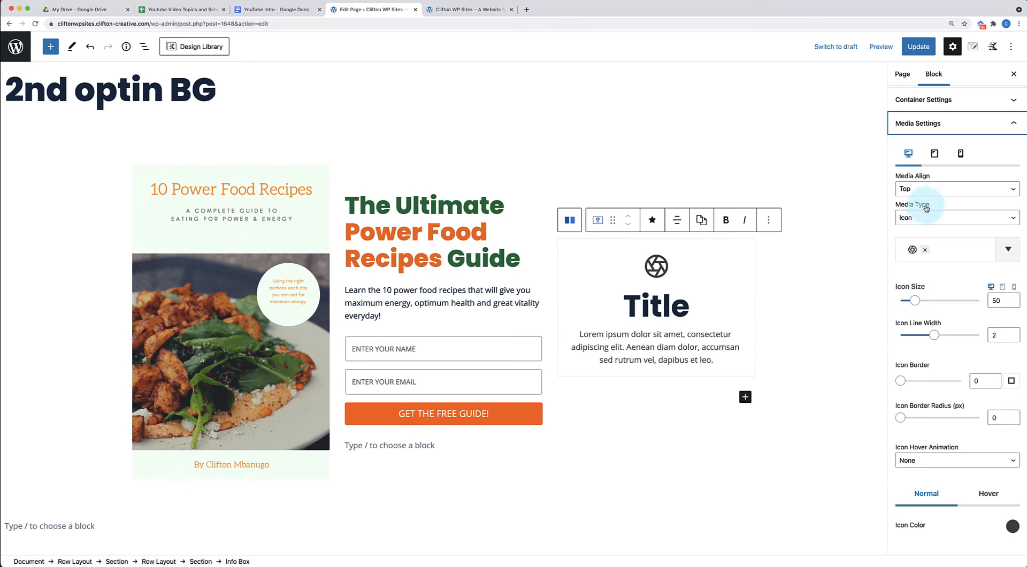
left_click(936, 192)
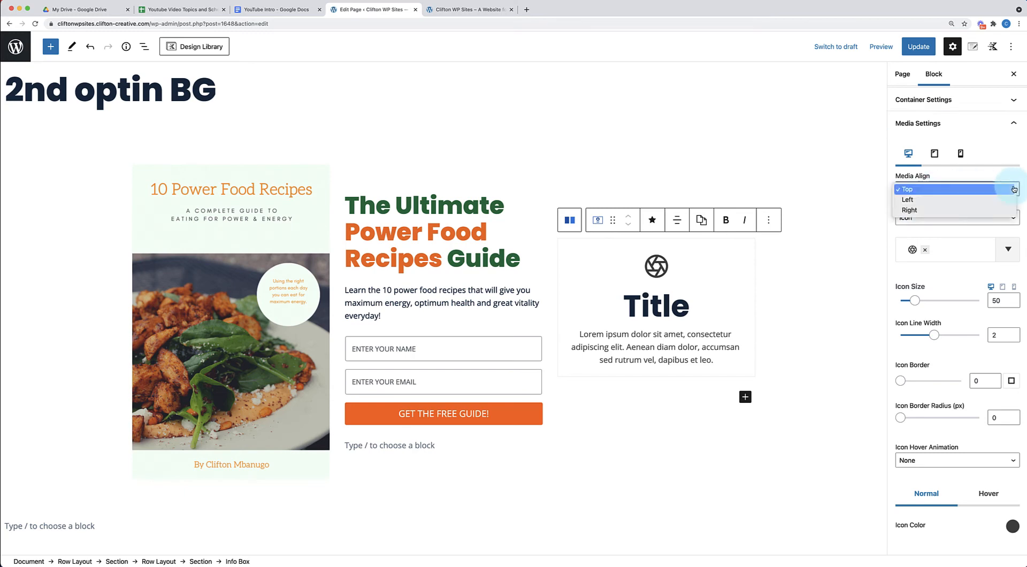
left_click(910, 200)
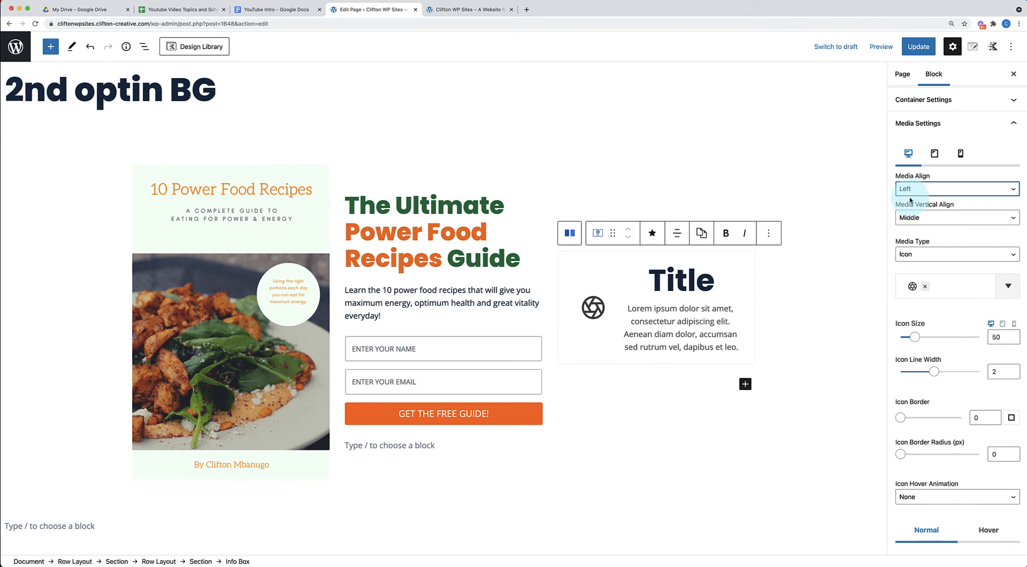
left_click(958, 218)
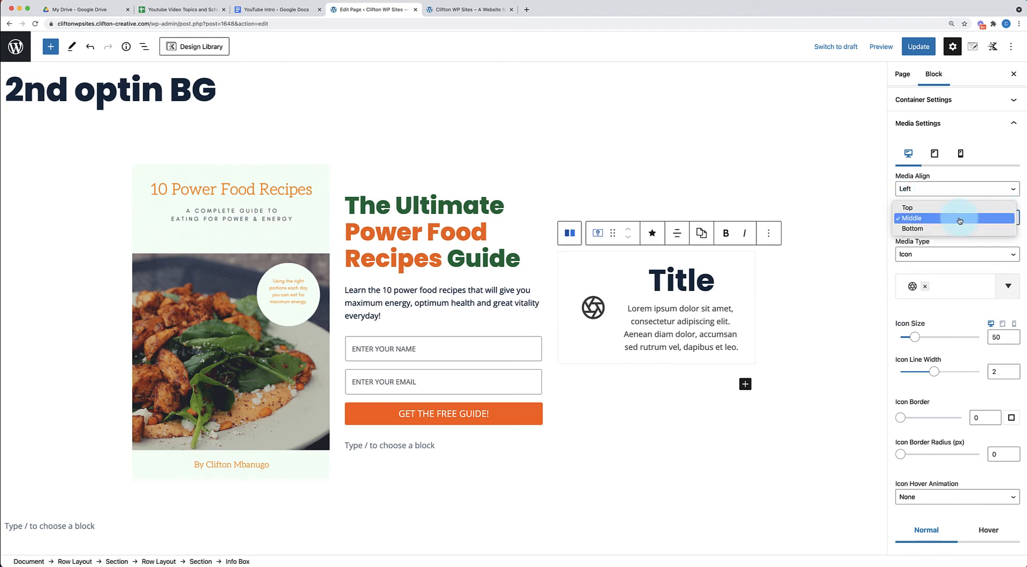
left_click(960, 218)
- Replace the info box's icon with the solid circled check mark, found by searching the icons for "check"
scroll(950, 245, "down", 2)
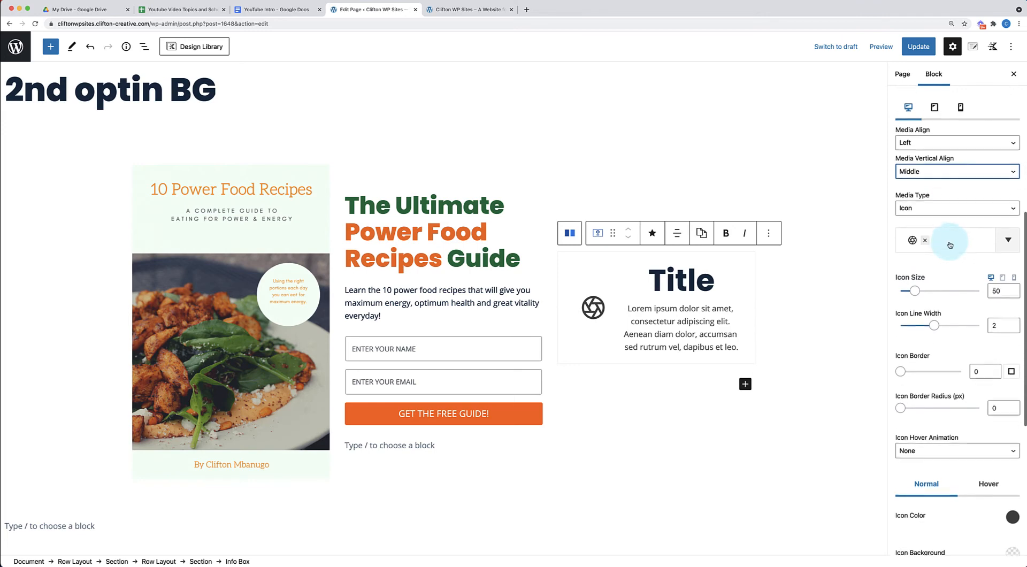
scroll(950, 245, "down", 1)
left_click(925, 224)
left_click(926, 225)
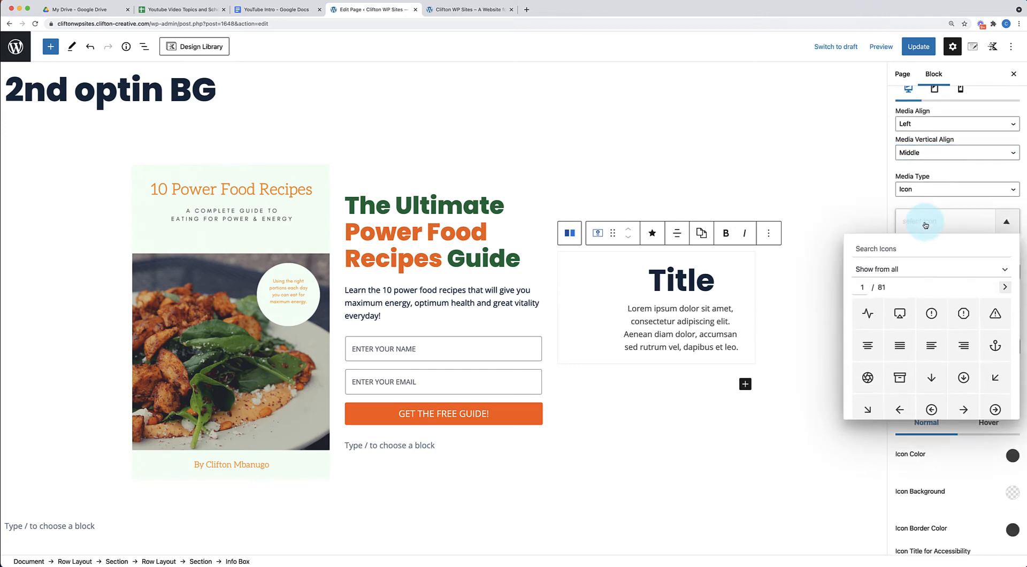
type("xheck")
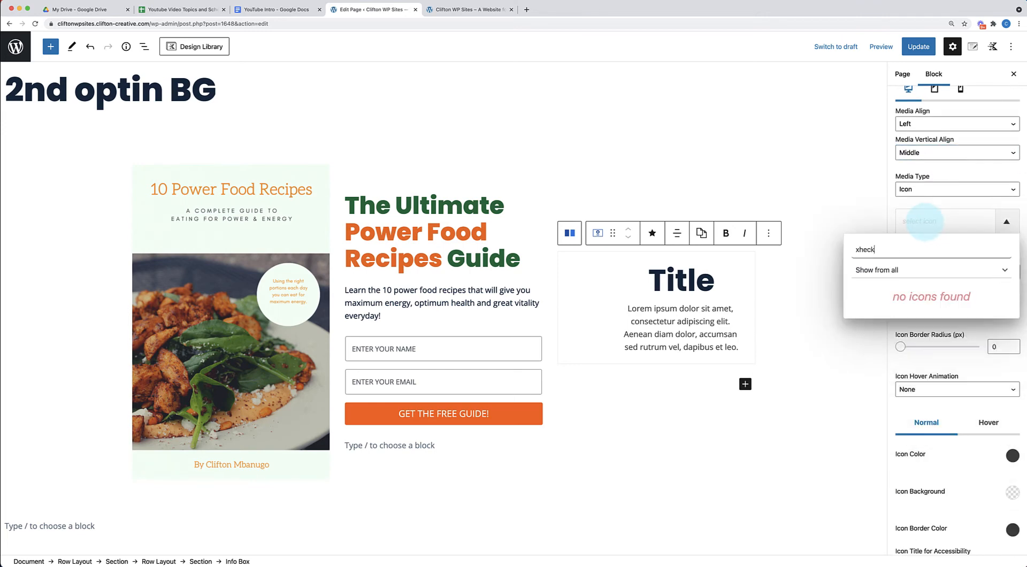
key("ctrl+a")
key("BackSpace")
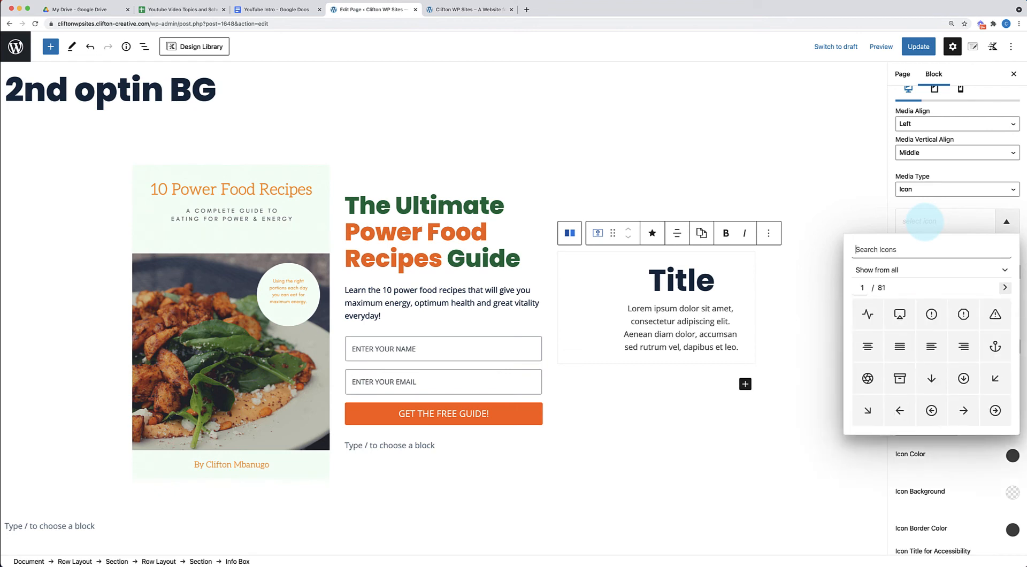
type("check")
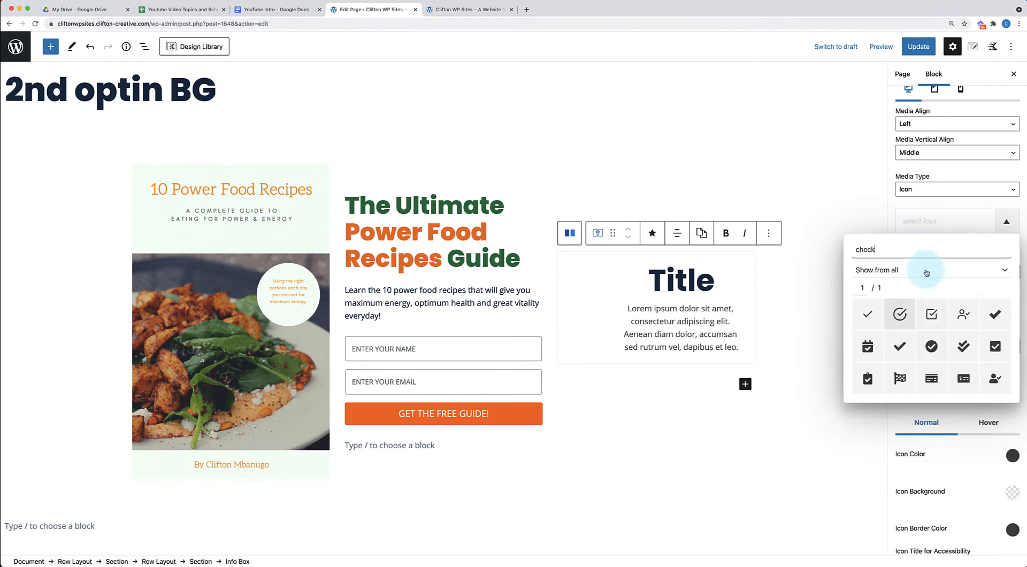
left_click(928, 350)
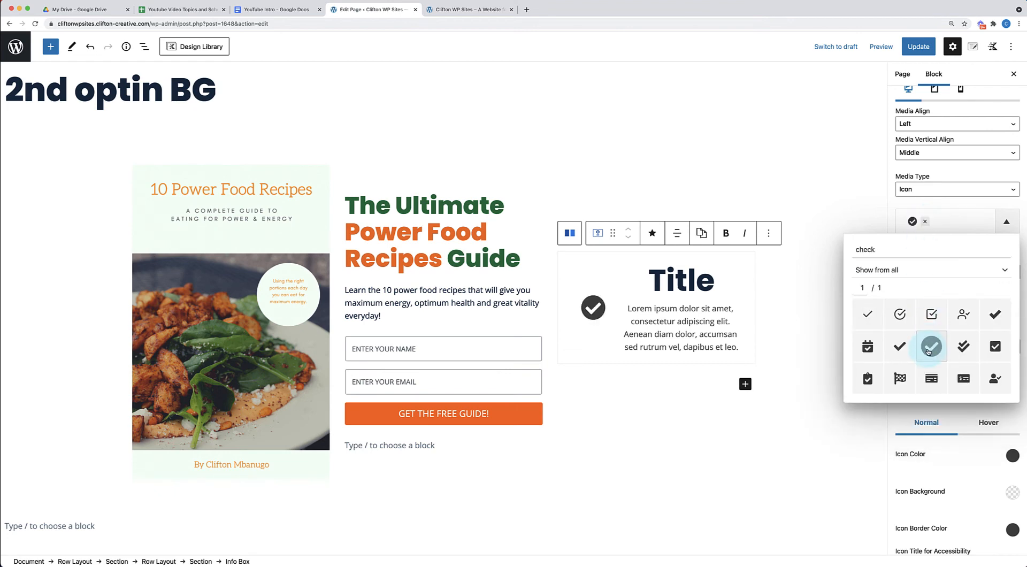
left_click(947, 221)
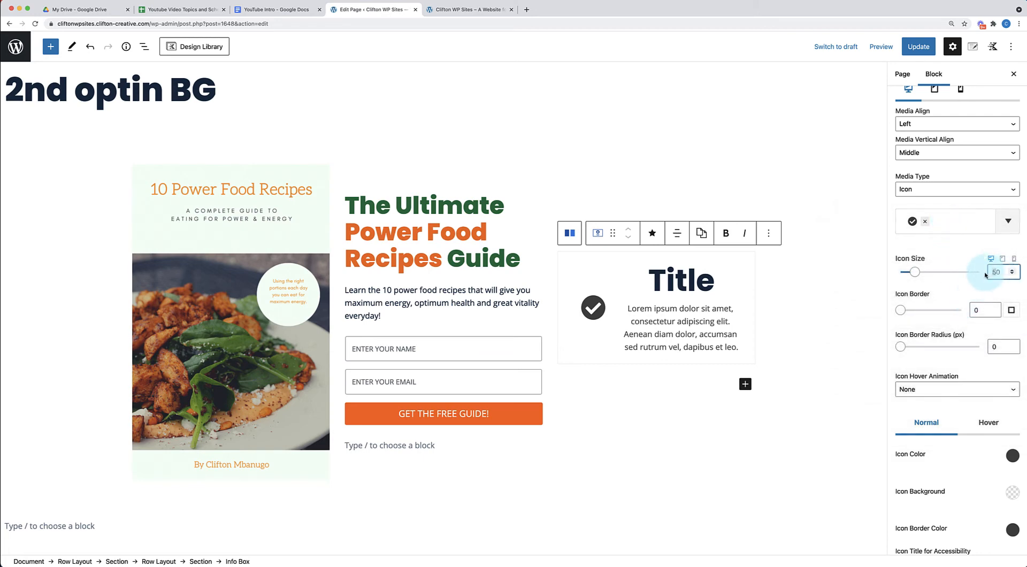
- Set the info box's icon size to 30 and change the icon color to dark green 016E20
type("30")
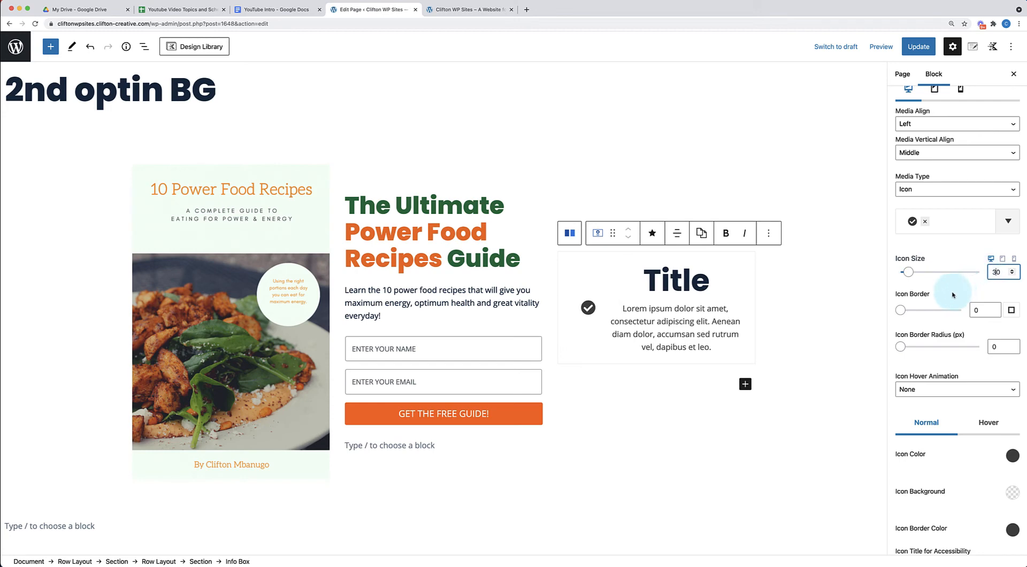
scroll(921, 391, "down", 2)
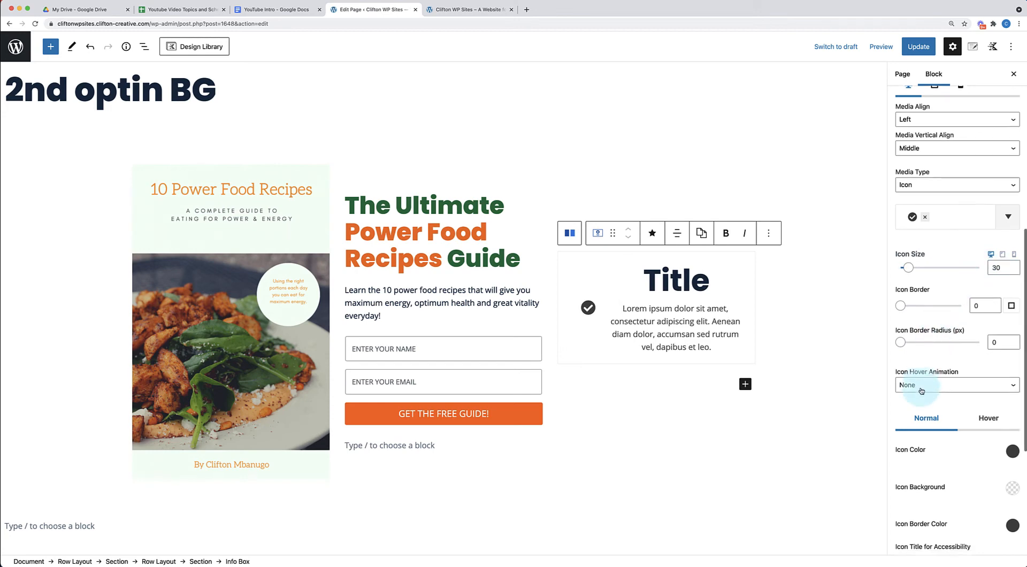
scroll(932, 400, "down", 2)
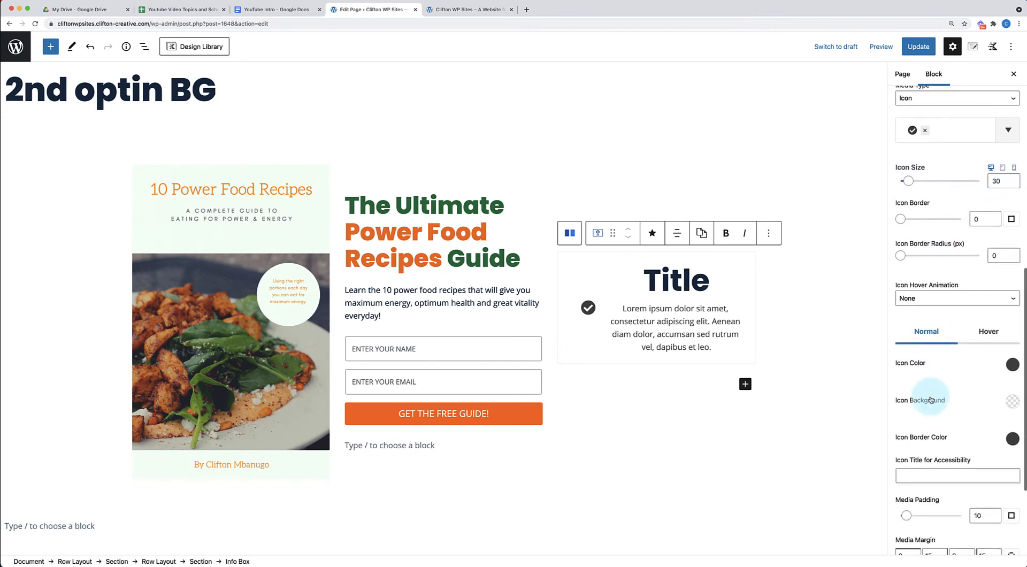
left_click(1013, 363)
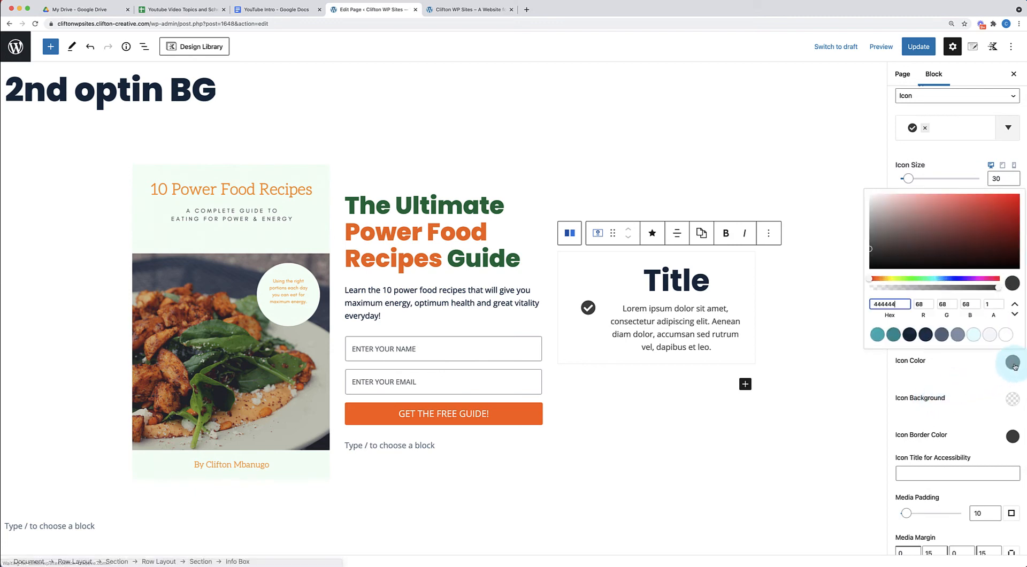
left_click(924, 278)
left_click_drag(982, 252, 1017, 238)
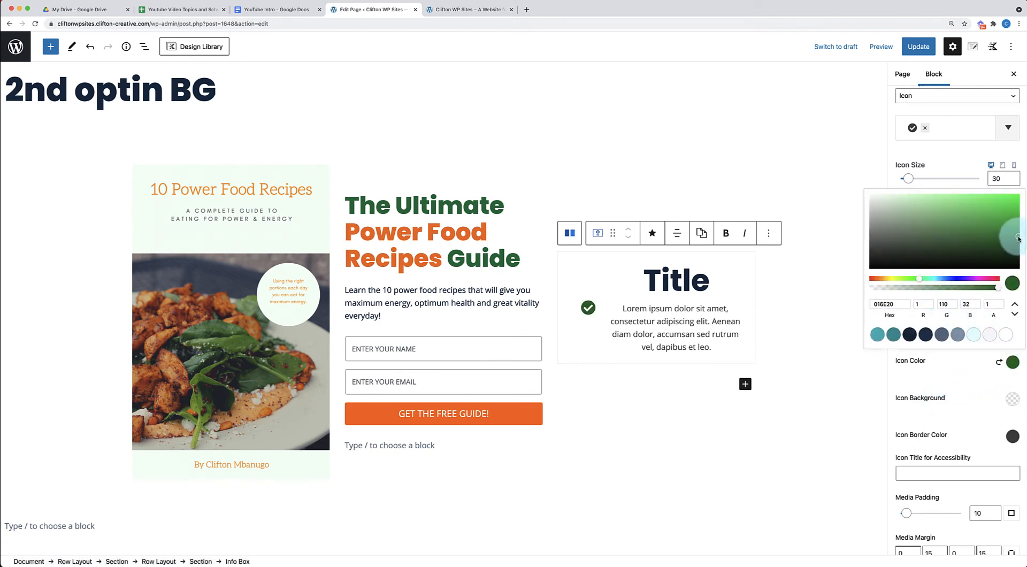
left_click(968, 377)
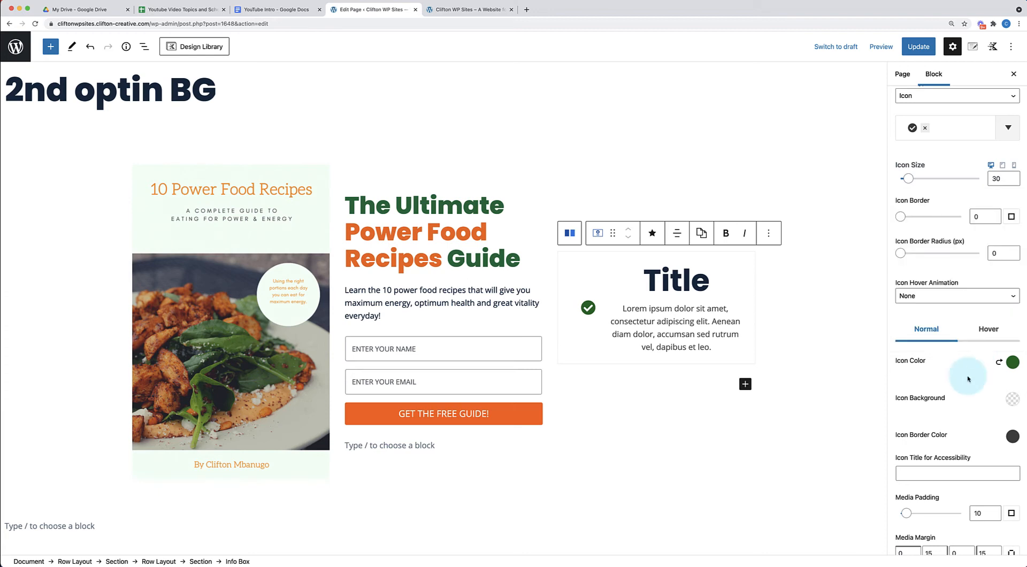
- Set the info box title's font size to 20 px and change the title to "Easy to prepare"
scroll(968, 378, "down", 4)
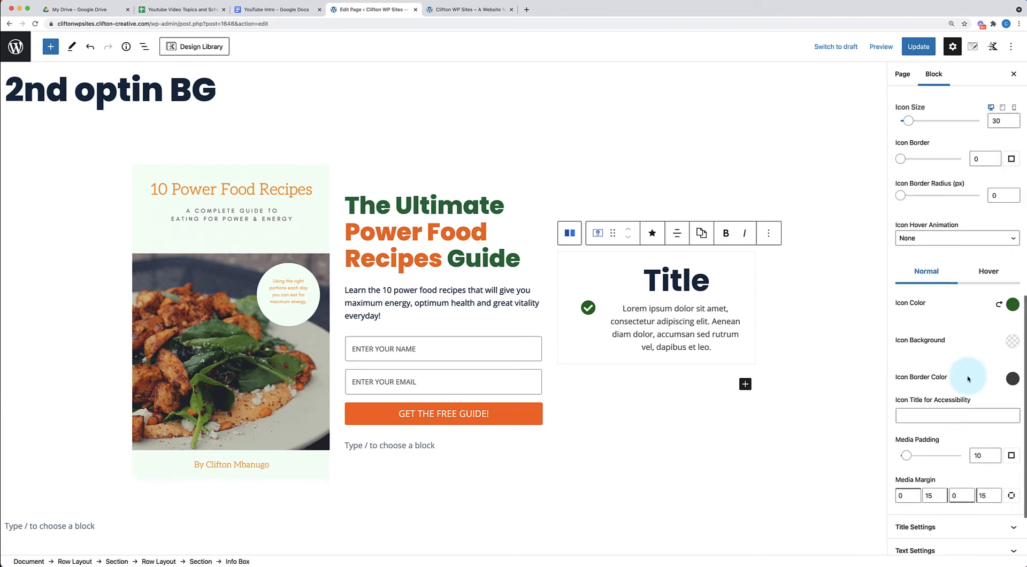
scroll(968, 378, "down", 2)
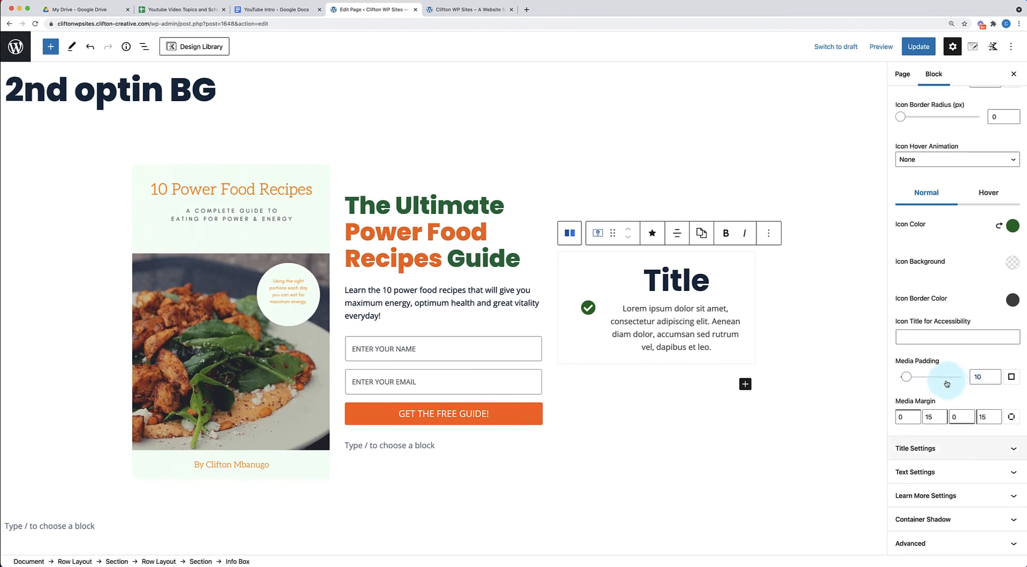
scroll(946, 382, "up", 5)
scroll(950, 348, "up", 6)
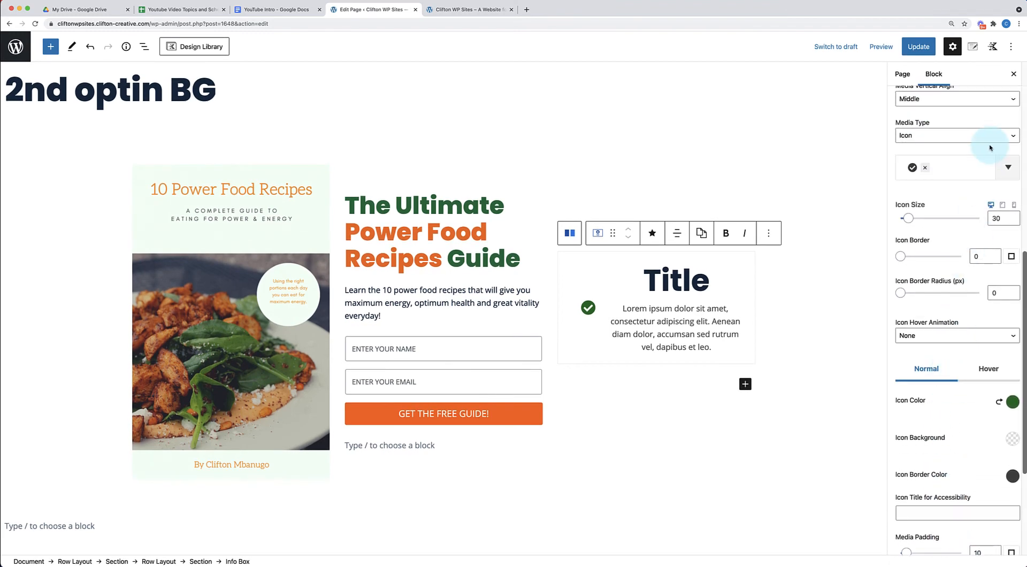
left_click(1010, 134)
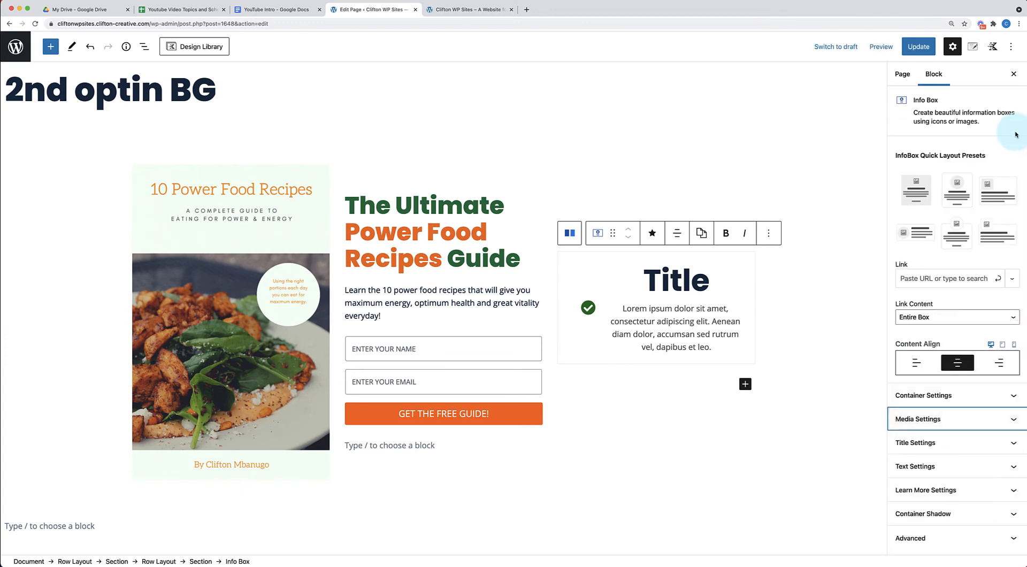
left_click(1013, 442)
scroll(938, 429, "down", 1)
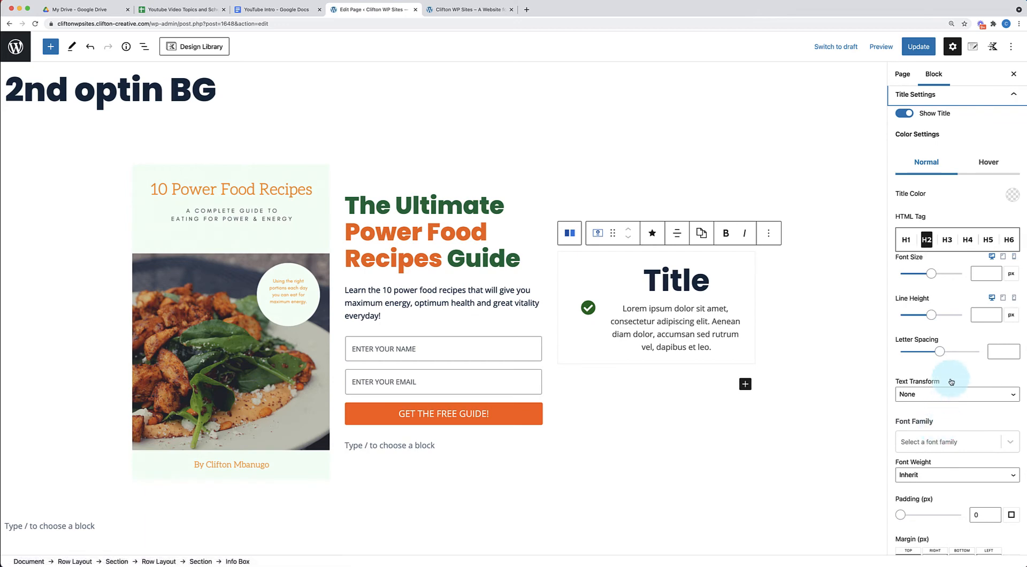
left_click(978, 274)
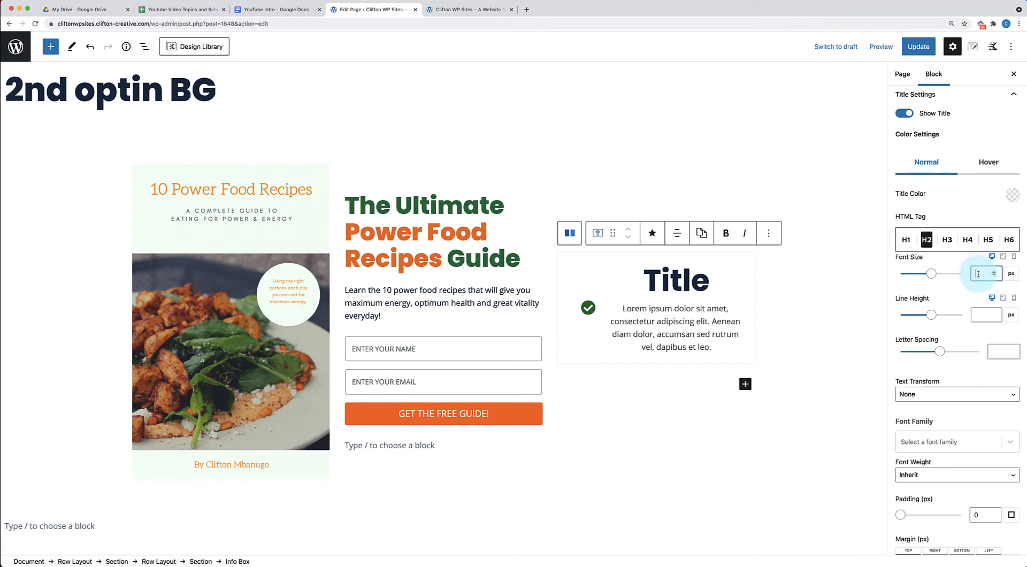
type("30")
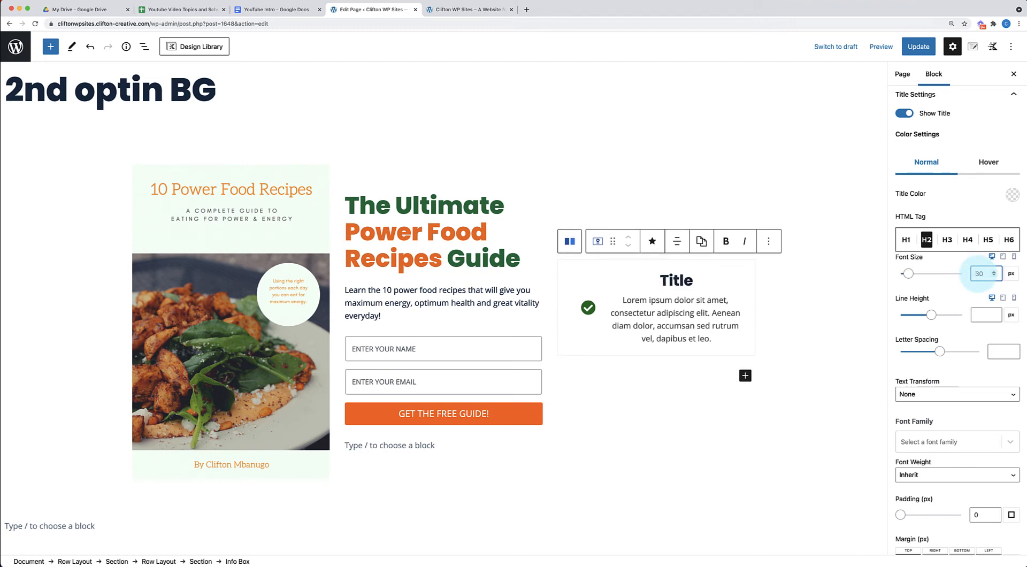
key("BackSpace")
key("BackSpace")
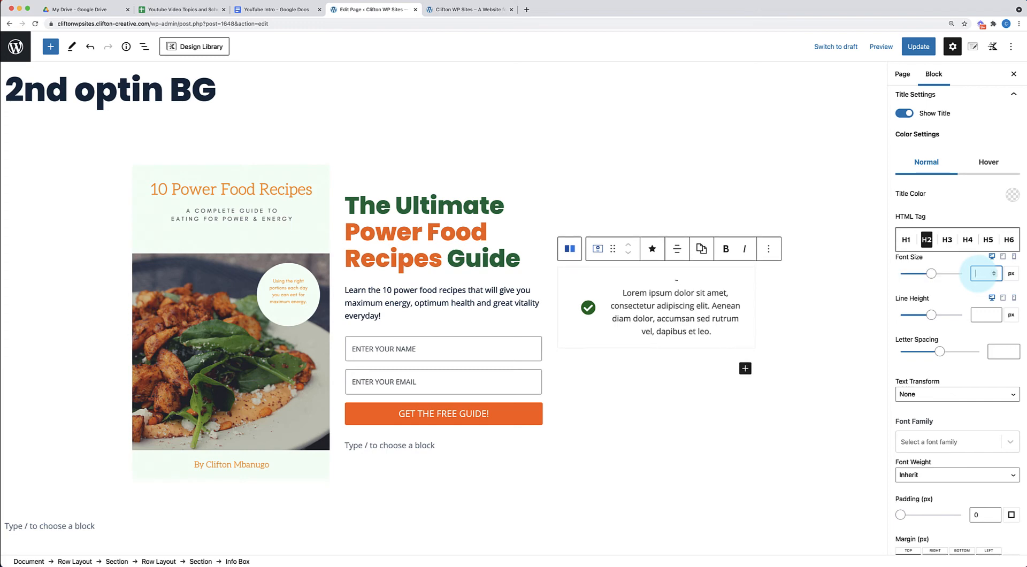
type("20")
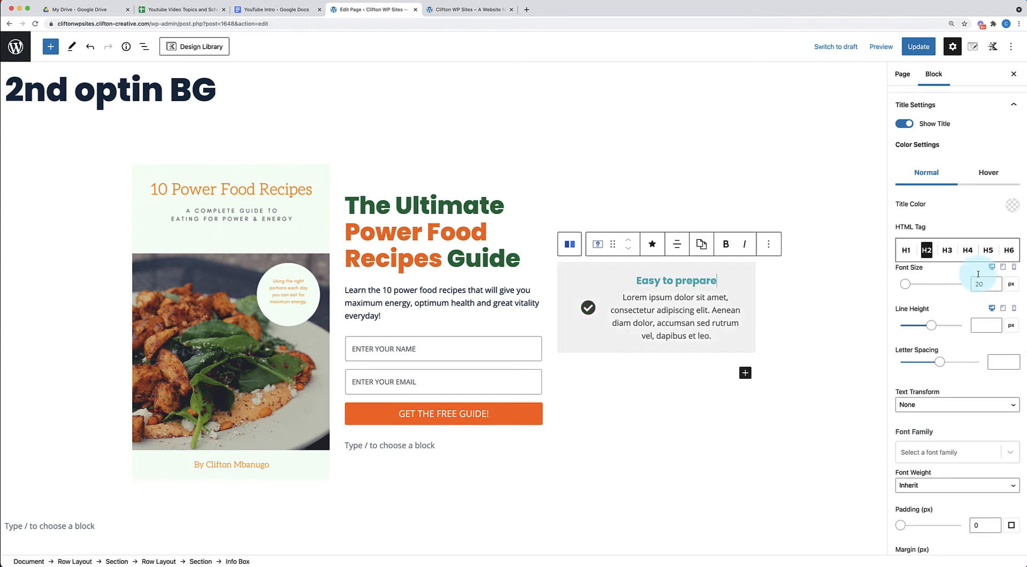
- Replace the info box's placeholder description with "Have your meal ready in 5 minutes or less."
left_click(606, 328)
left_click(638, 320)
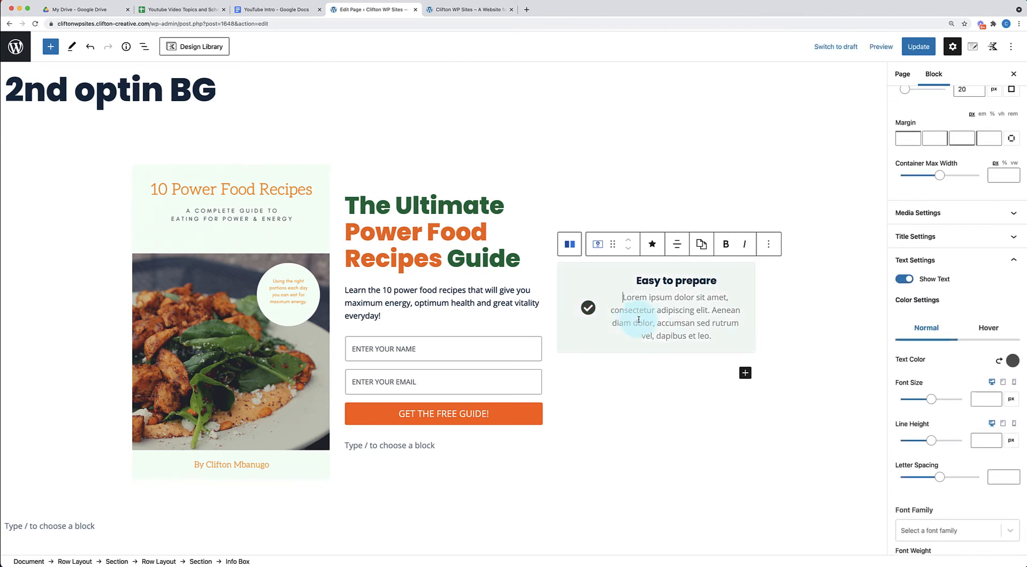
key("super+a")
type("Have your meal ready in 5 minutes or less.")
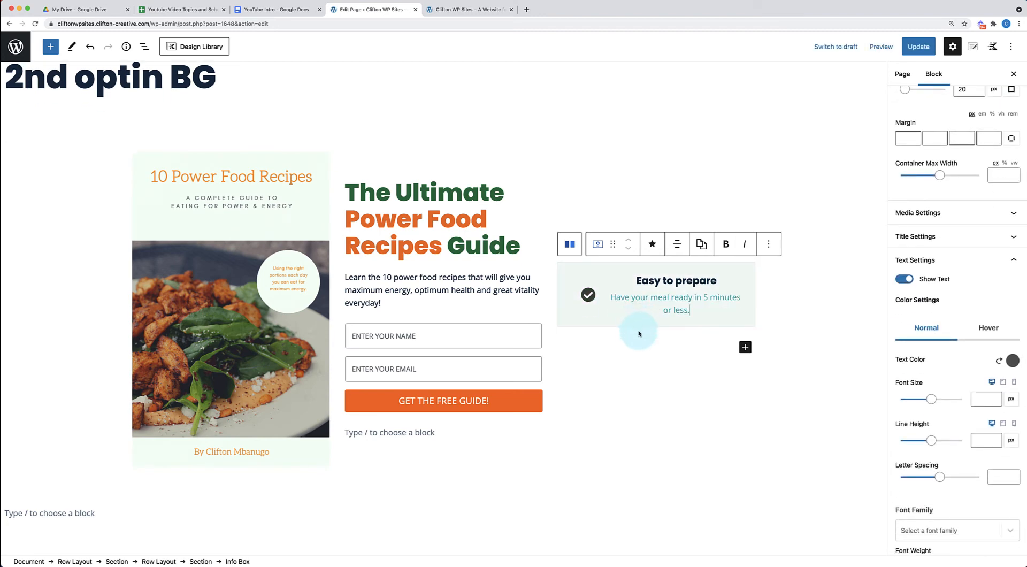
- Select the "Easy to prepare" info box again and align its content to the left
left_click(639, 401)
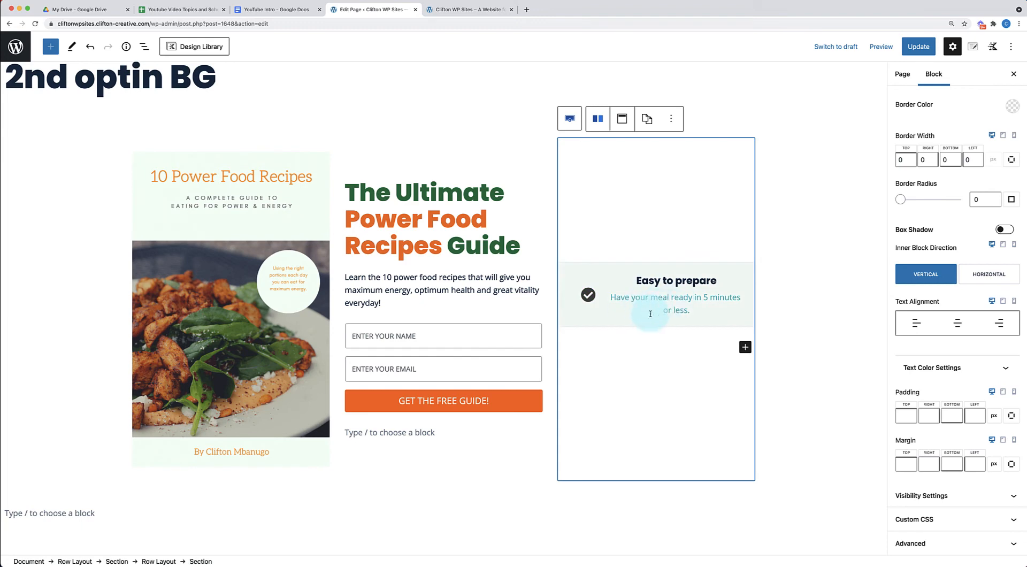
left_click(815, 295)
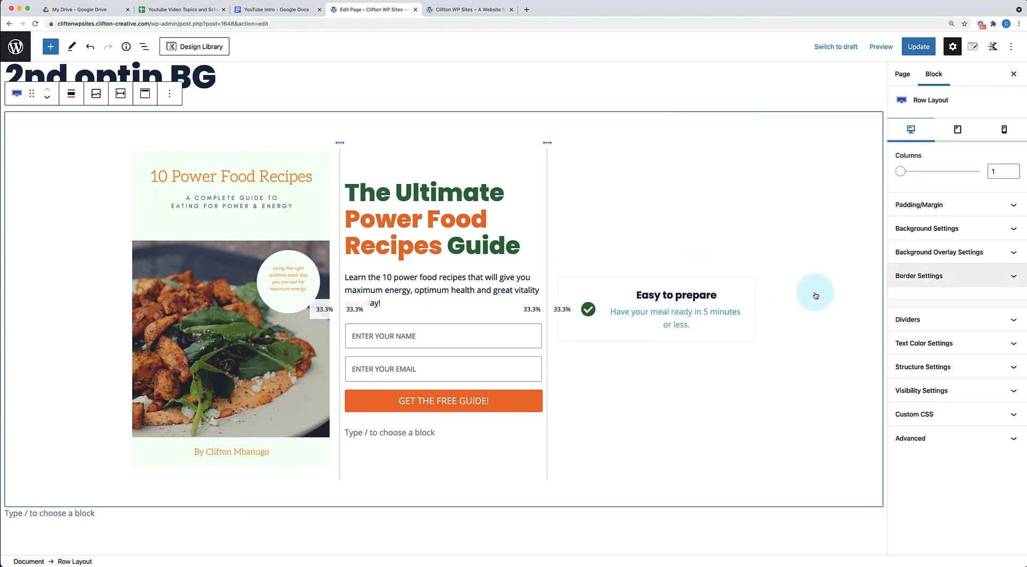
left_click(730, 298)
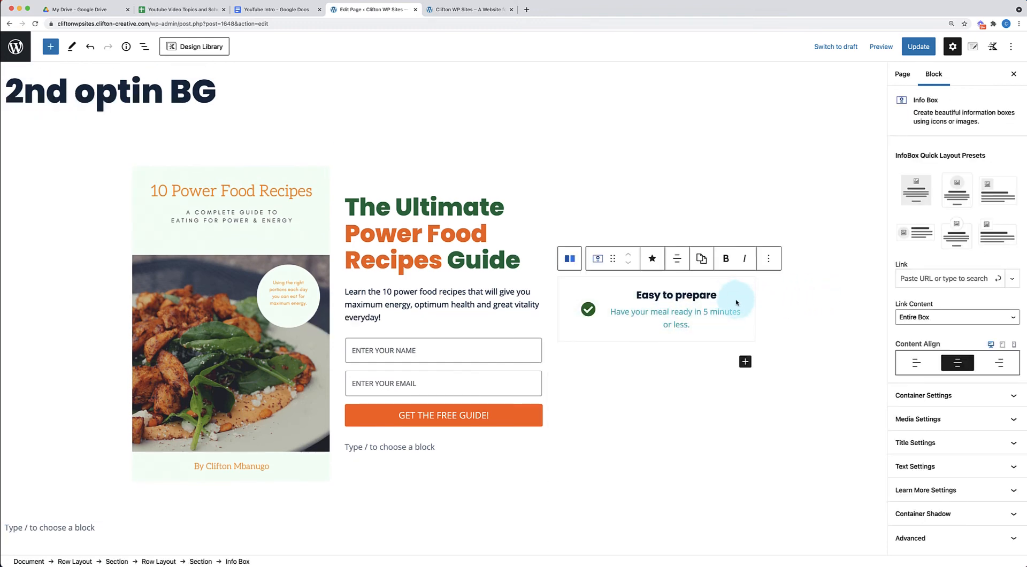
left_click(918, 366)
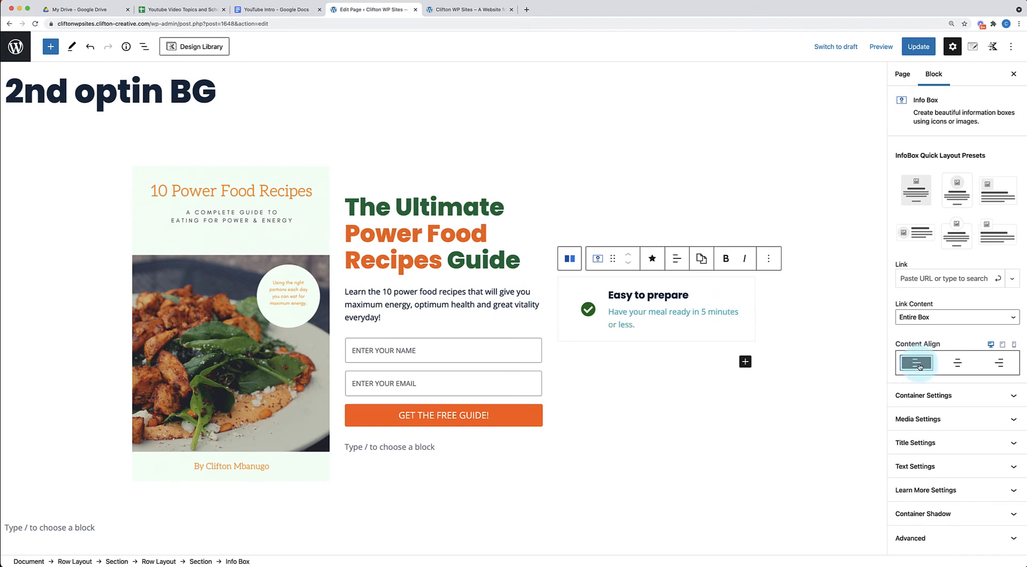
- Check the finished opt-in on the reference page and set the info box's media vertical alignment to Top
left_click(458, 9)
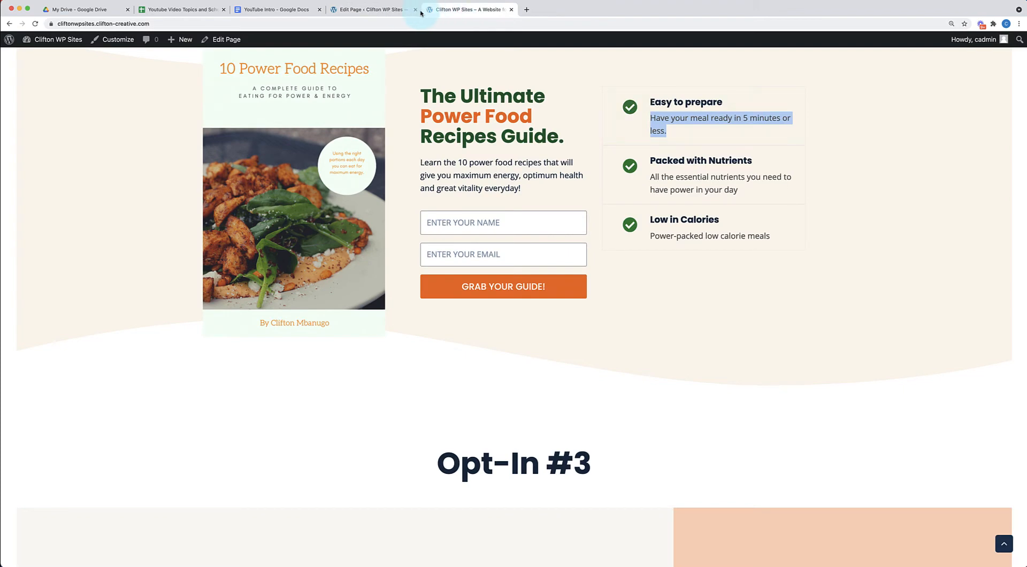
left_click(374, 9)
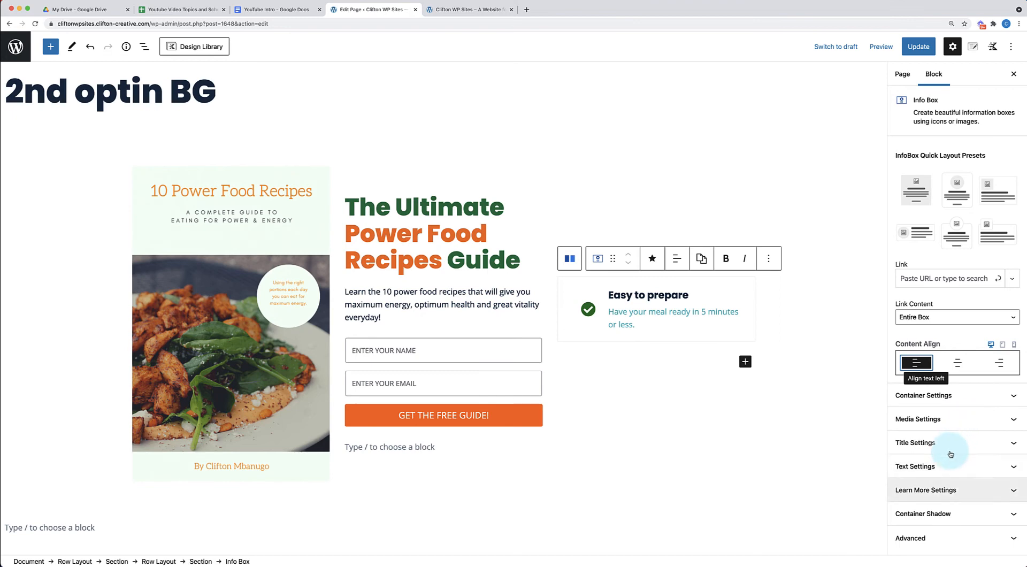
left_click(949, 419)
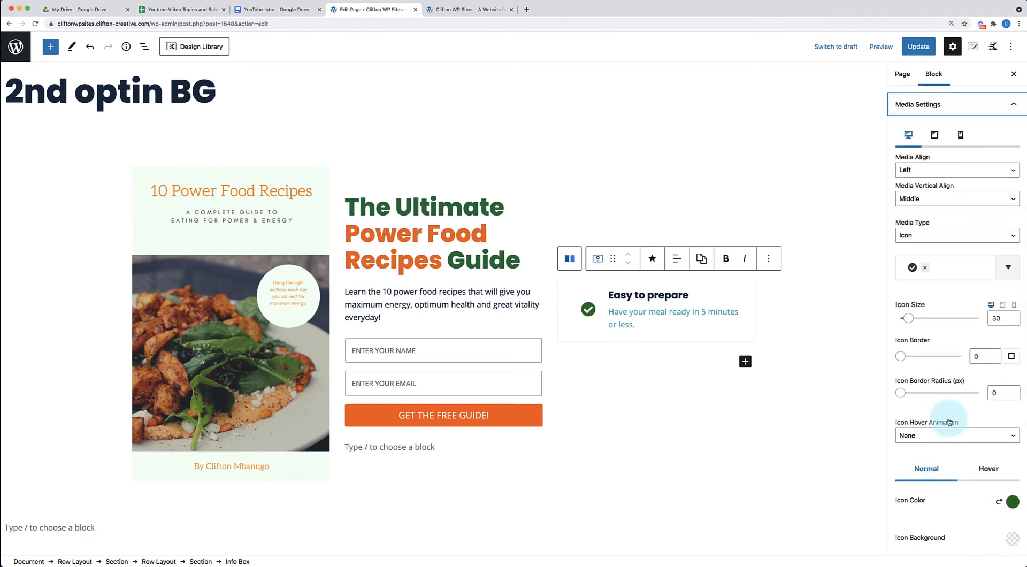
left_click(937, 199)
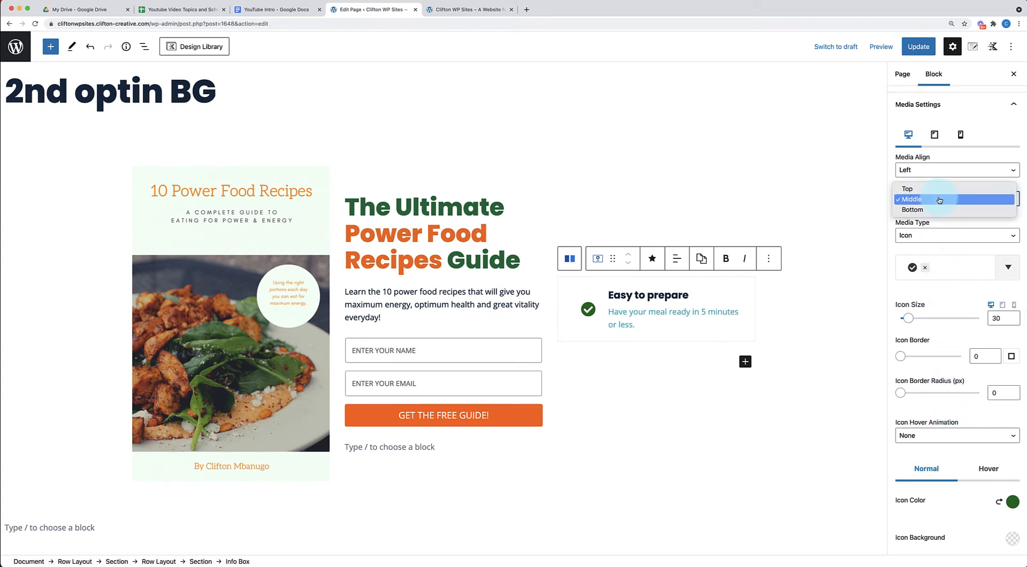
left_click(934, 191)
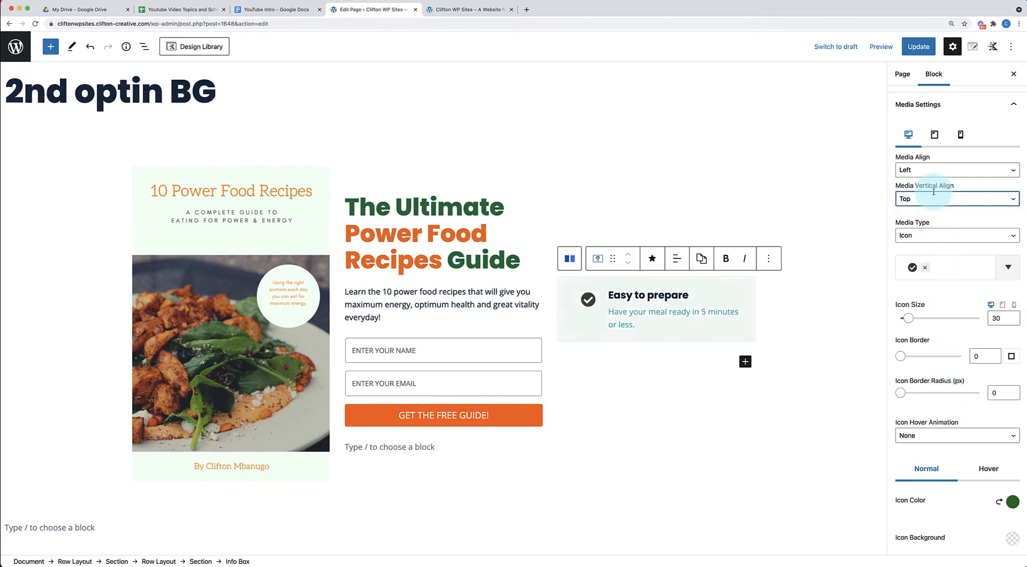
- Reduce the "Easy to prepare" info box's container padding to 8 px
left_click(678, 340)
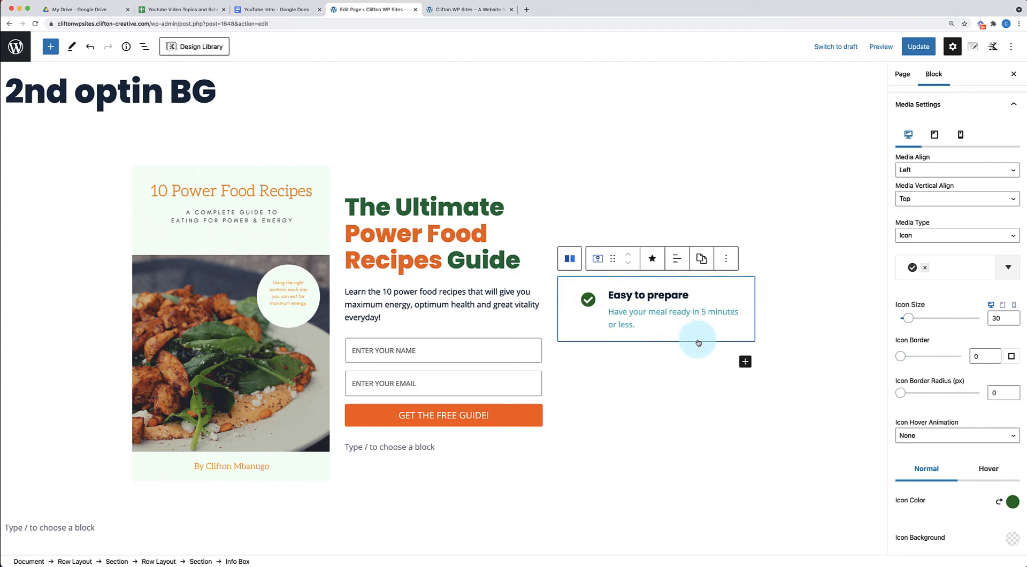
scroll(992, 343, "up", 4)
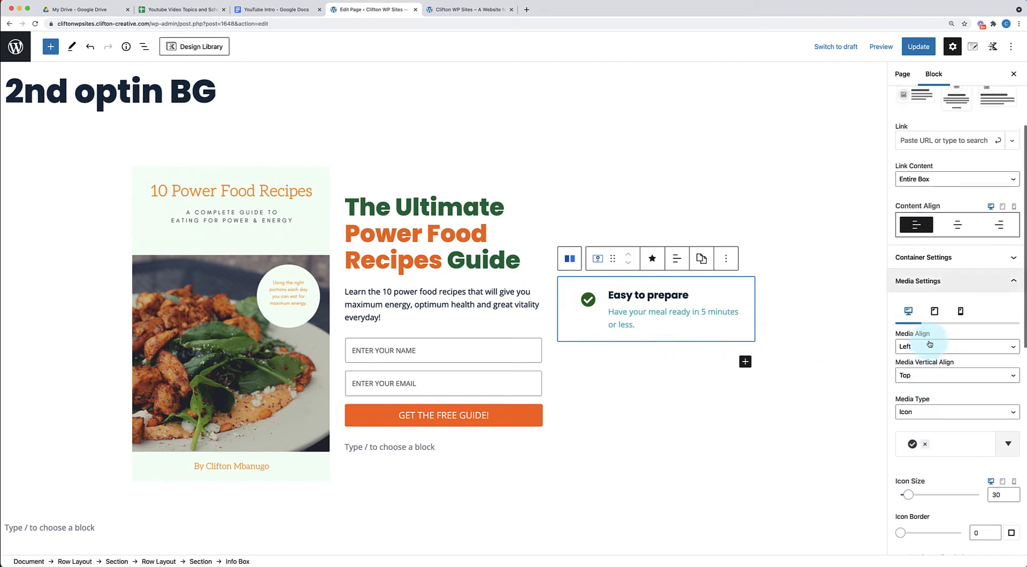
left_click(973, 260)
scroll(944, 368, "down", 3)
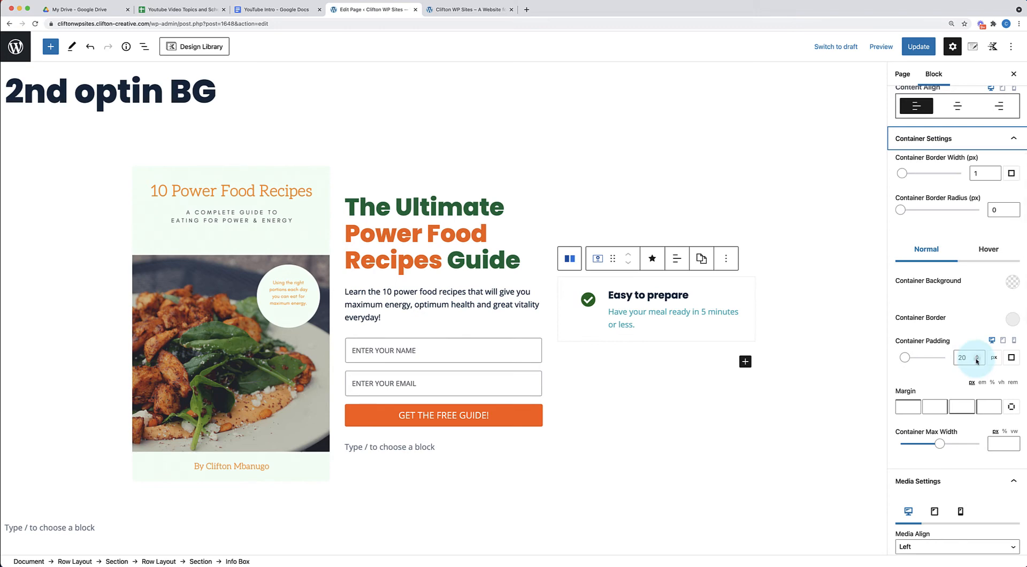
left_click(976, 360)
left_click(976, 359)
left_click(976, 360)
left_click(976, 360)
left_click(976, 360)
left_click(976, 360)
left_click(976, 360)
left_click(976, 359)
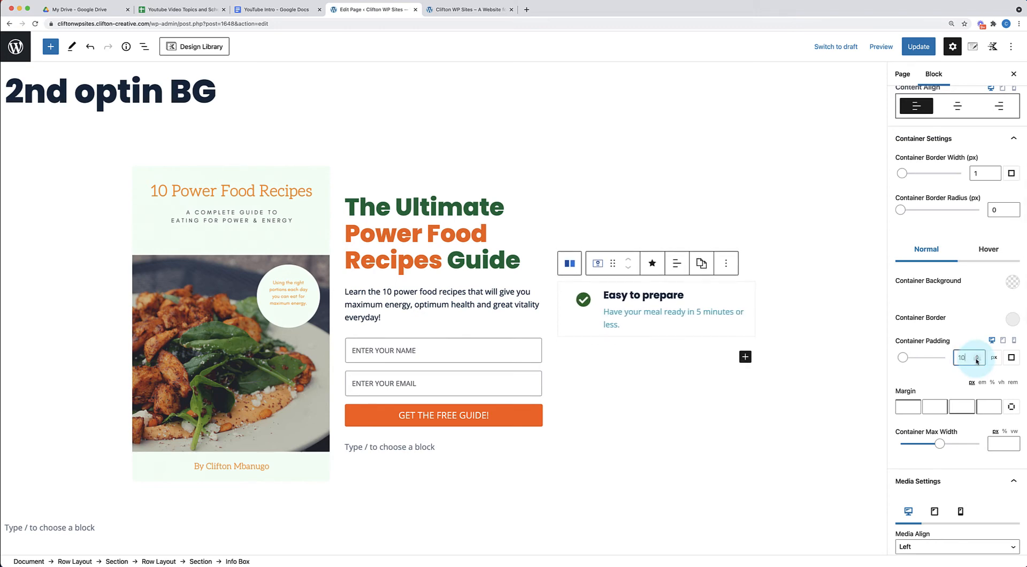
left_click(976, 360)
left_click(976, 360)
left_click(976, 359)
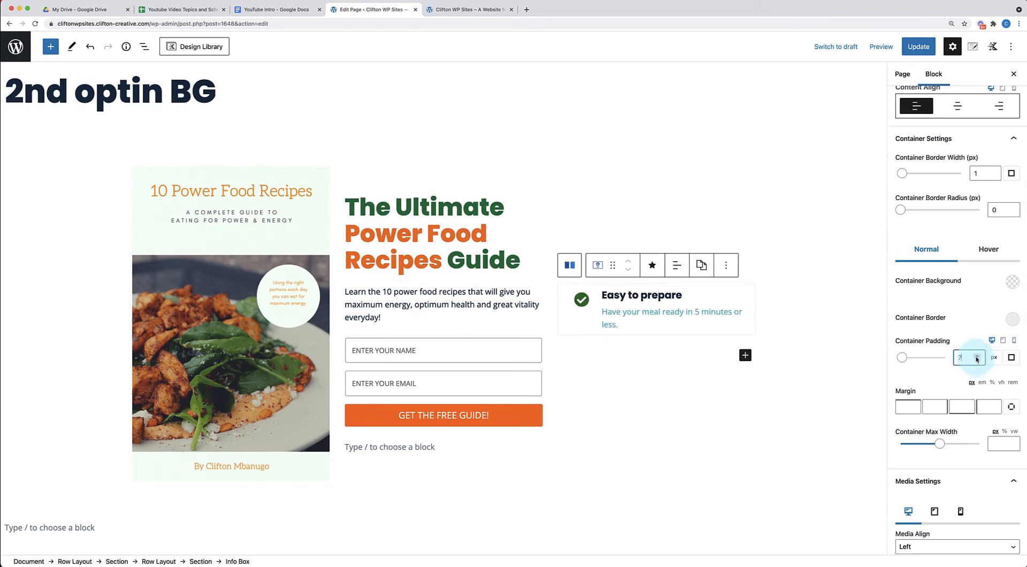
left_click(976, 356)
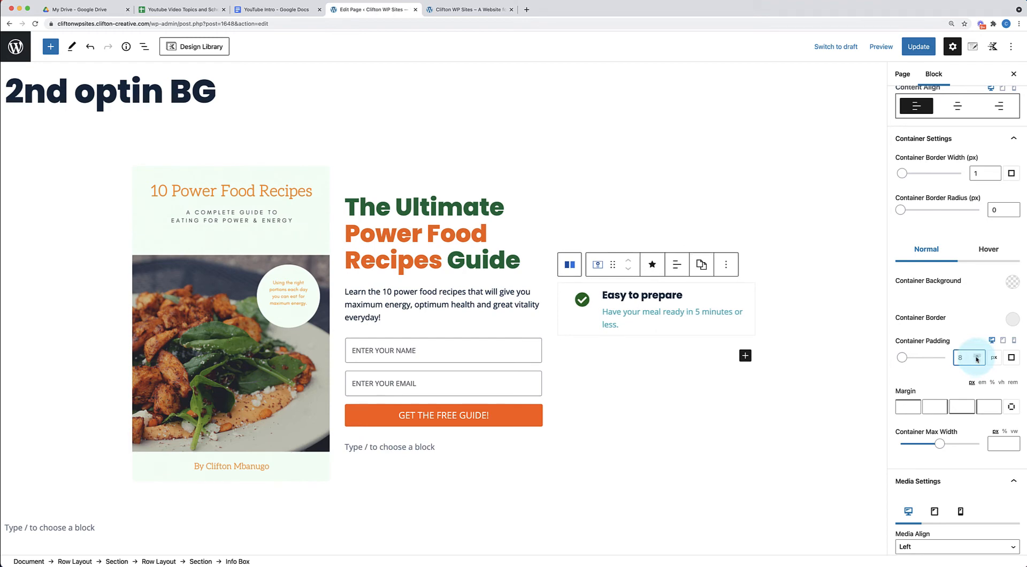
left_click(720, 399)
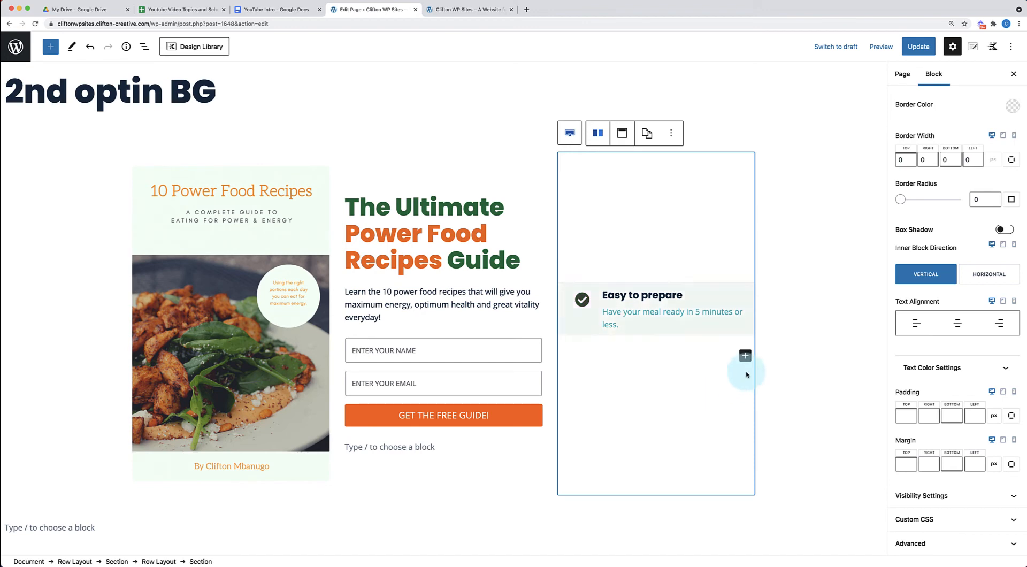
left_click(800, 324)
left_click(624, 347)
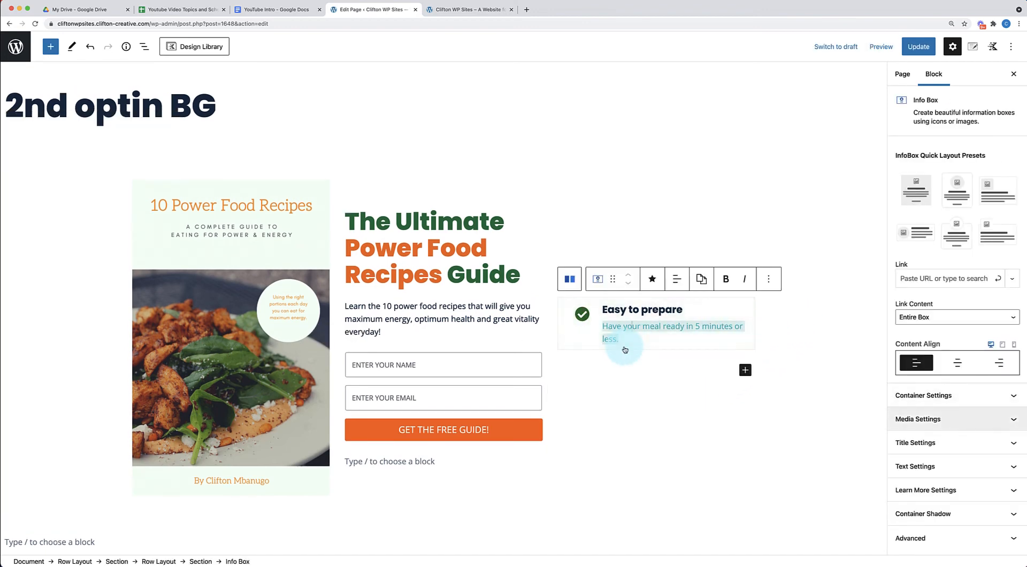
left_click(933, 465)
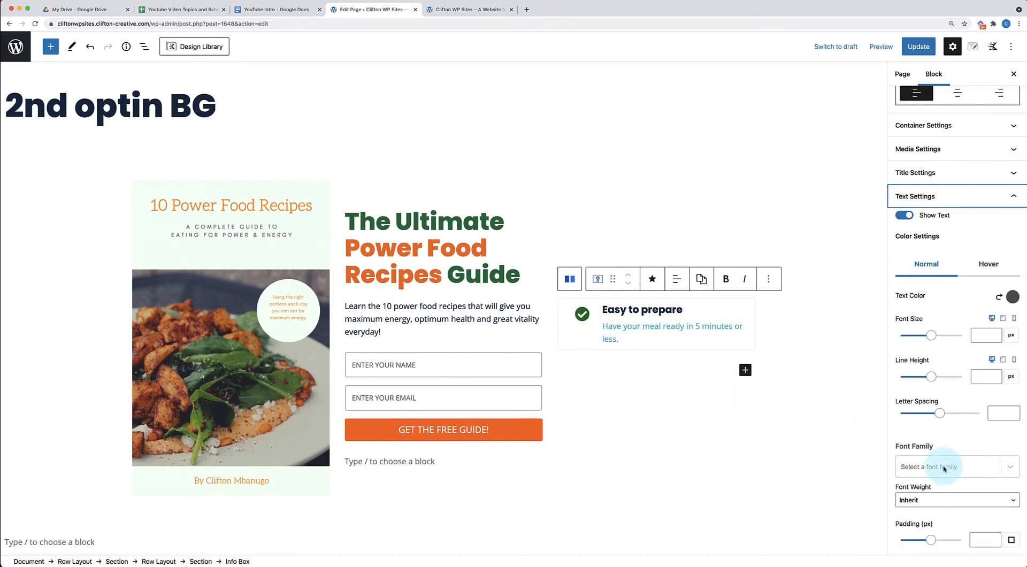
left_click(1012, 301)
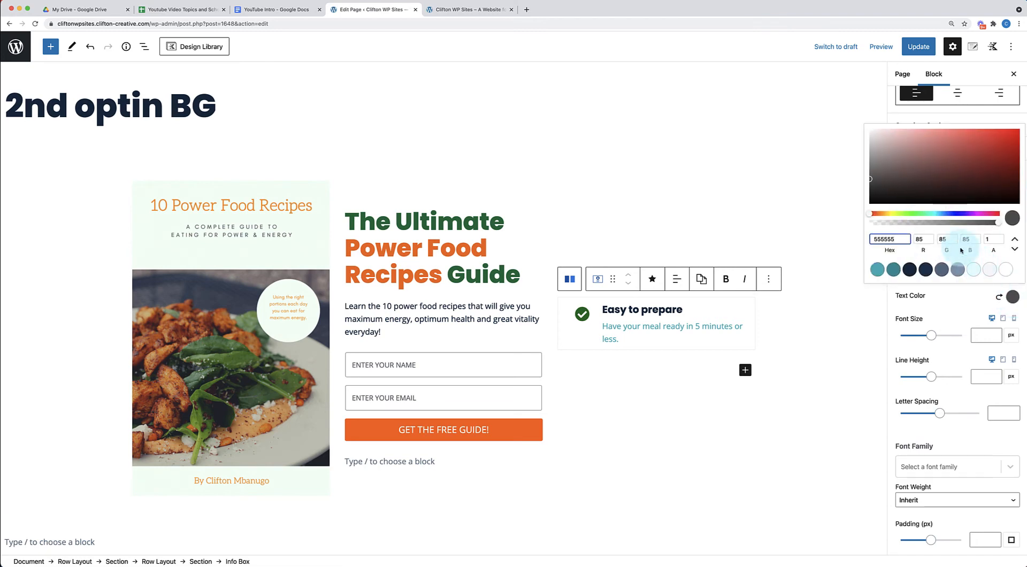
left_click(859, 199)
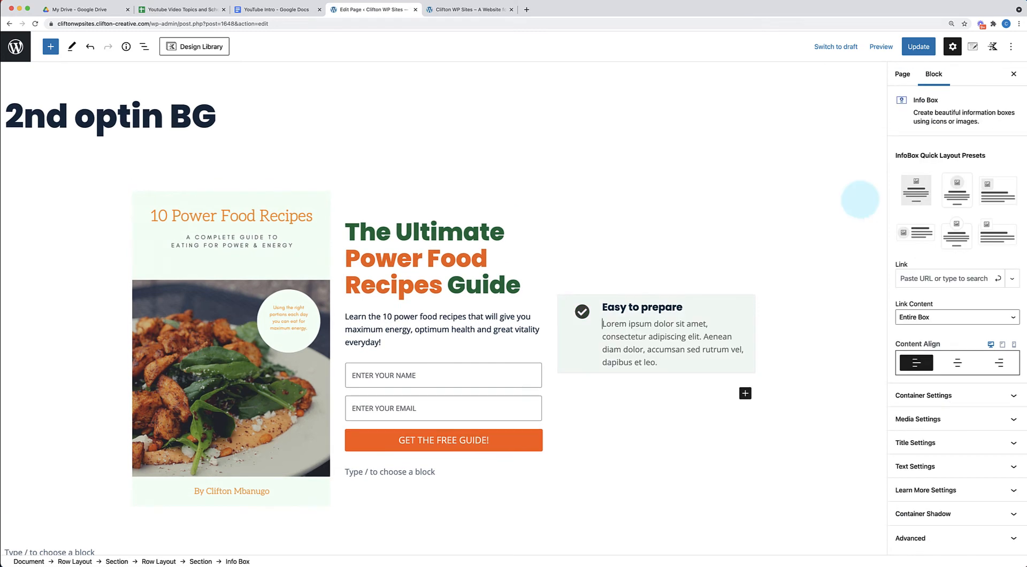
- Re-enter the "Easy to prepare" info box's description as "Have your meal ready in 5 minutes or less."
type("Ha")
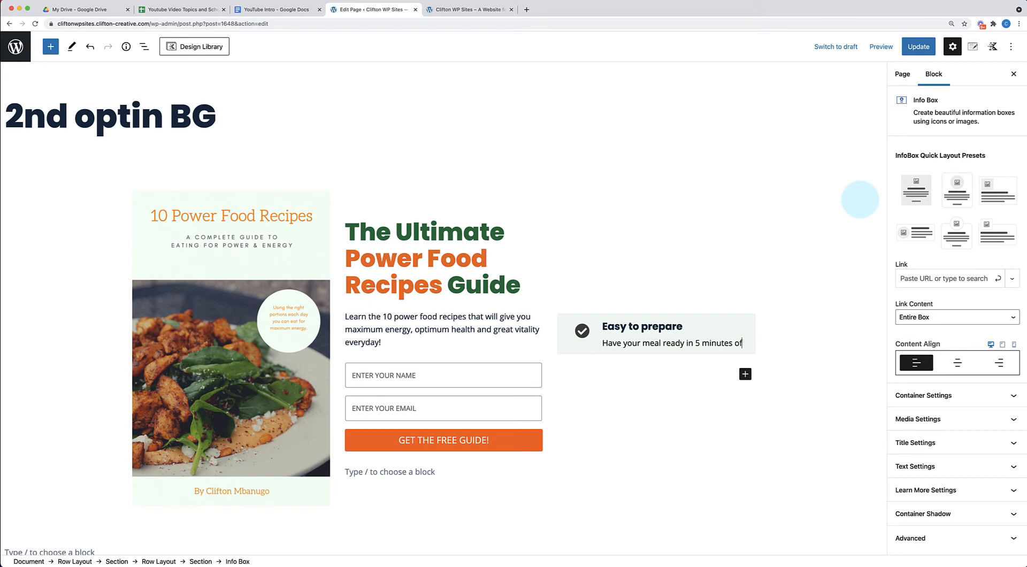
type("less.")
key("Return")
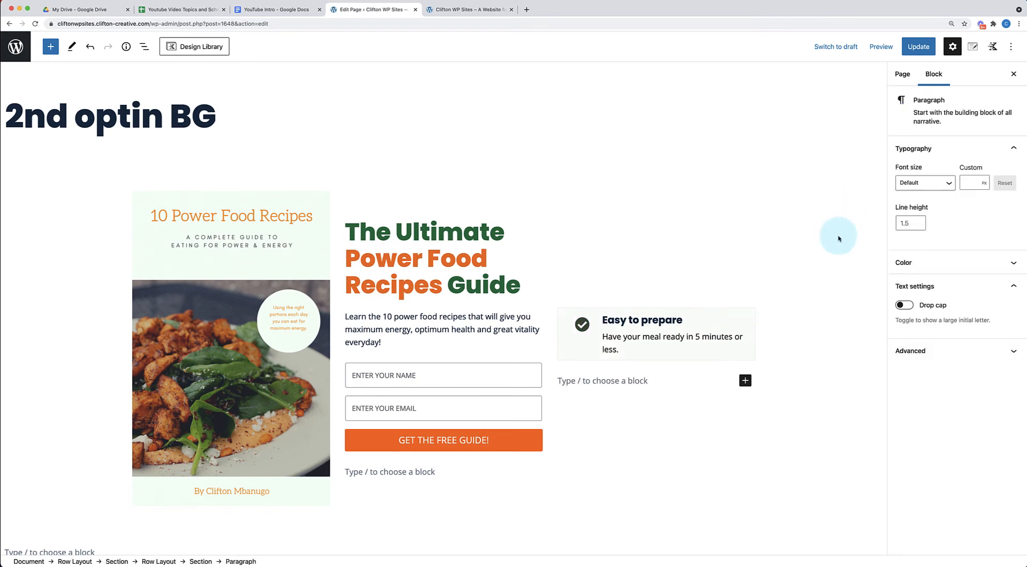
- Duplicate the "Easy to prepare" info box twice to make a stack of three in the third column
left_click(749, 316)
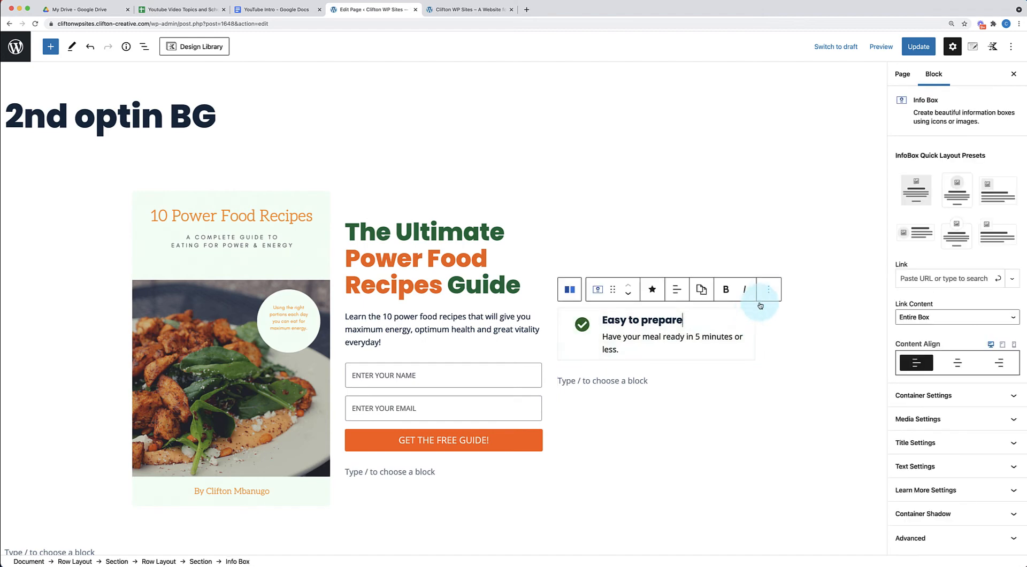
left_click(768, 289)
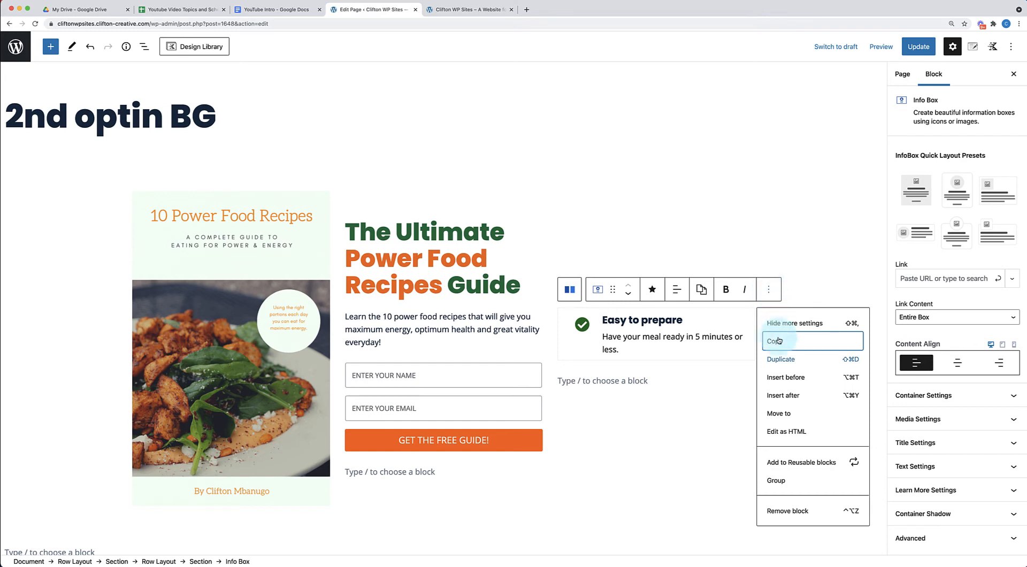
left_click(779, 359)
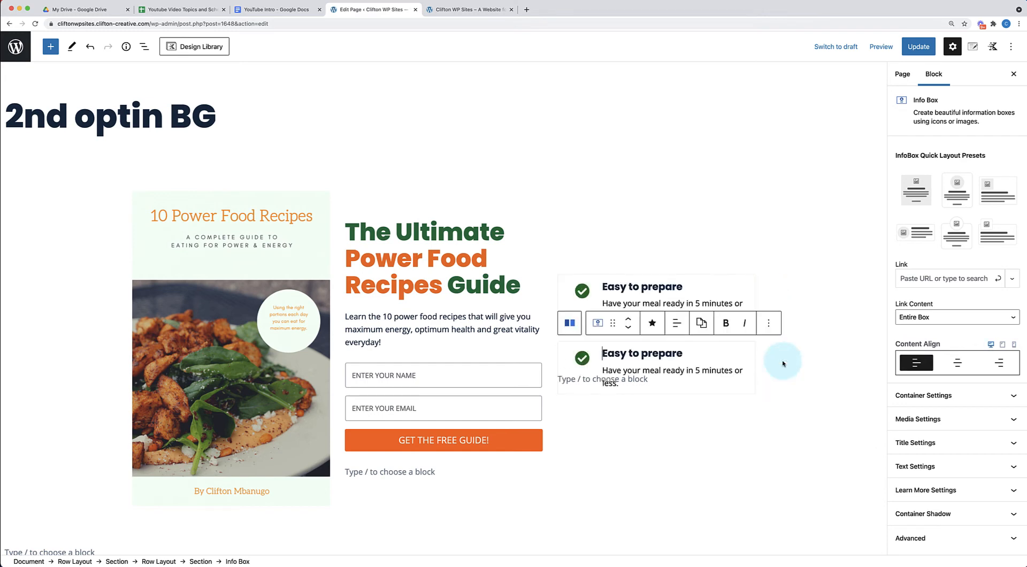
left_click(769, 324)
left_click(783, 396)
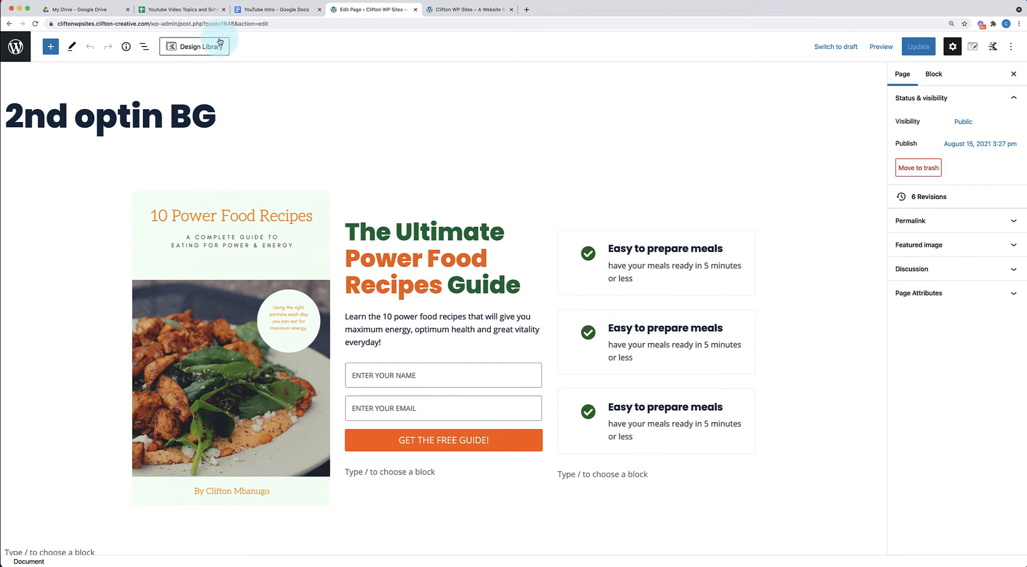
- Select the outermost Row Layout in the block list and set its top and bottom padding to 125 px
left_click(144, 47)
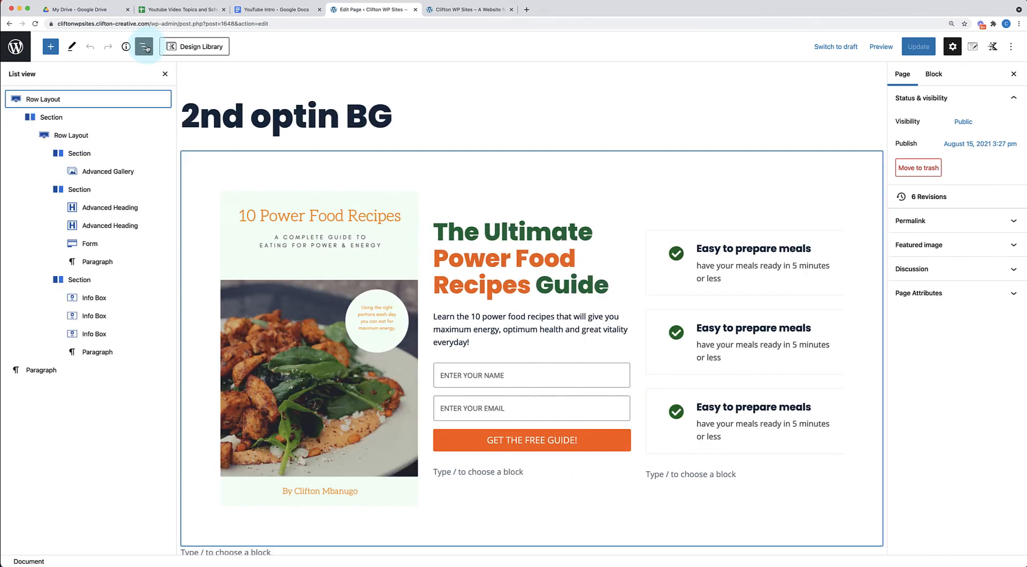
left_click(122, 99)
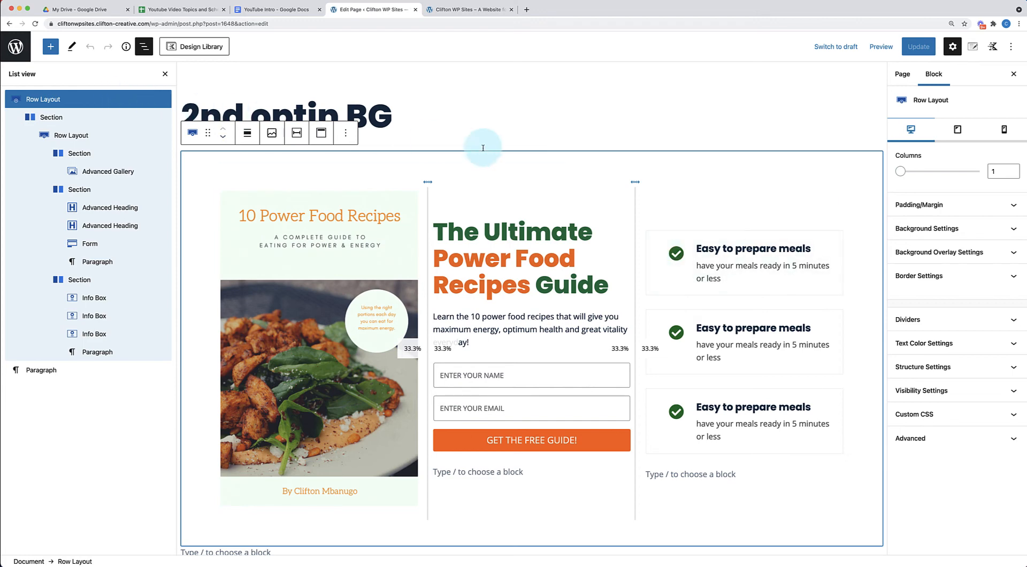
left_click(967, 207)
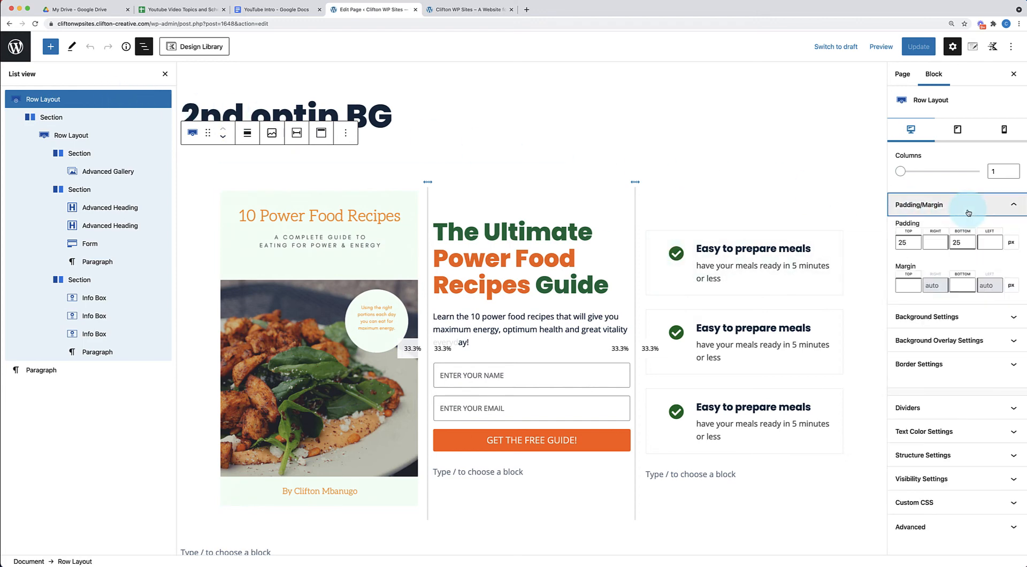
left_click(898, 241)
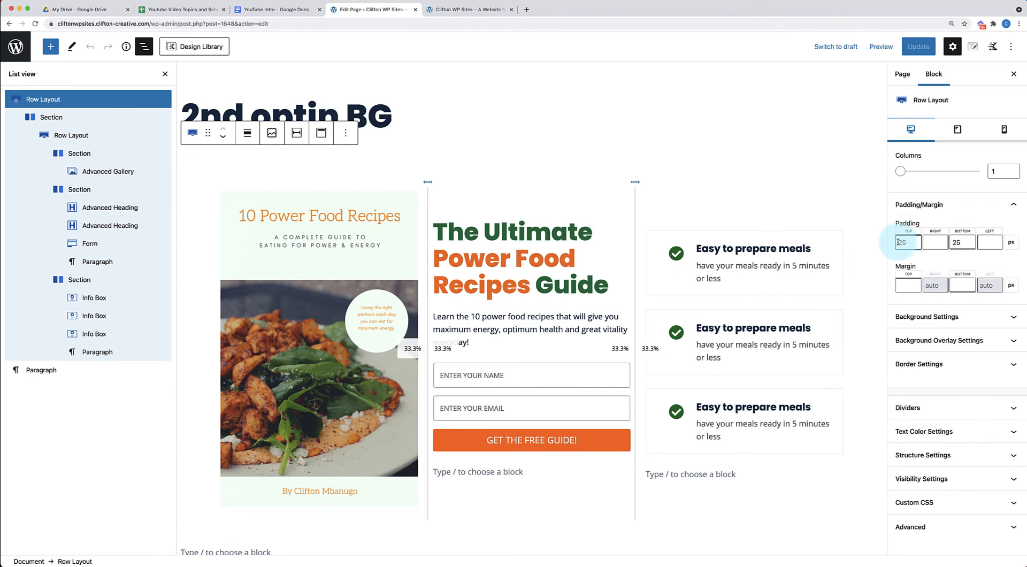
type("1")
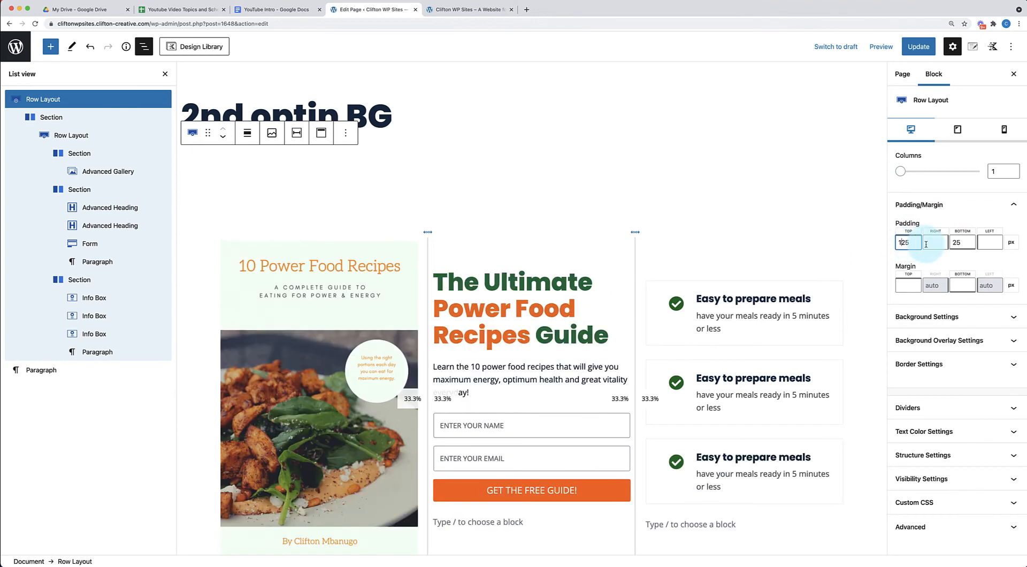
left_click(954, 243)
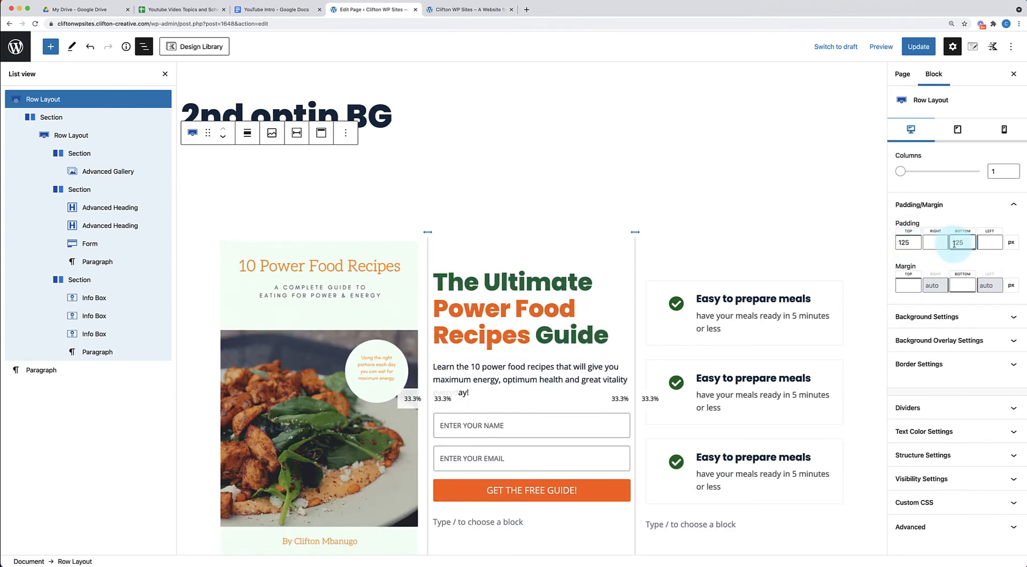
scroll(745, 295, "down", 1)
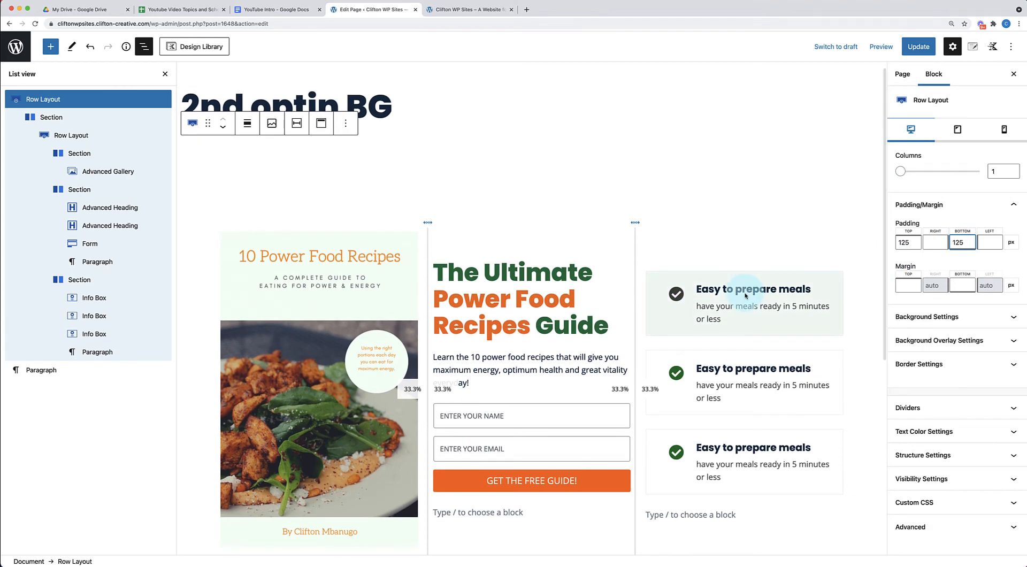
scroll(745, 295, "down", 5)
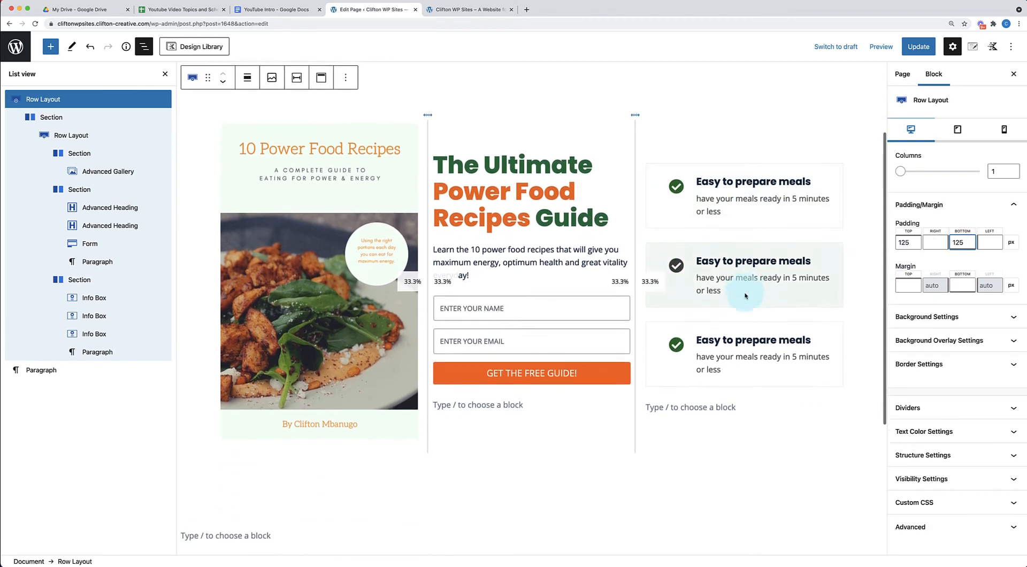
scroll(745, 293, "up", 4)
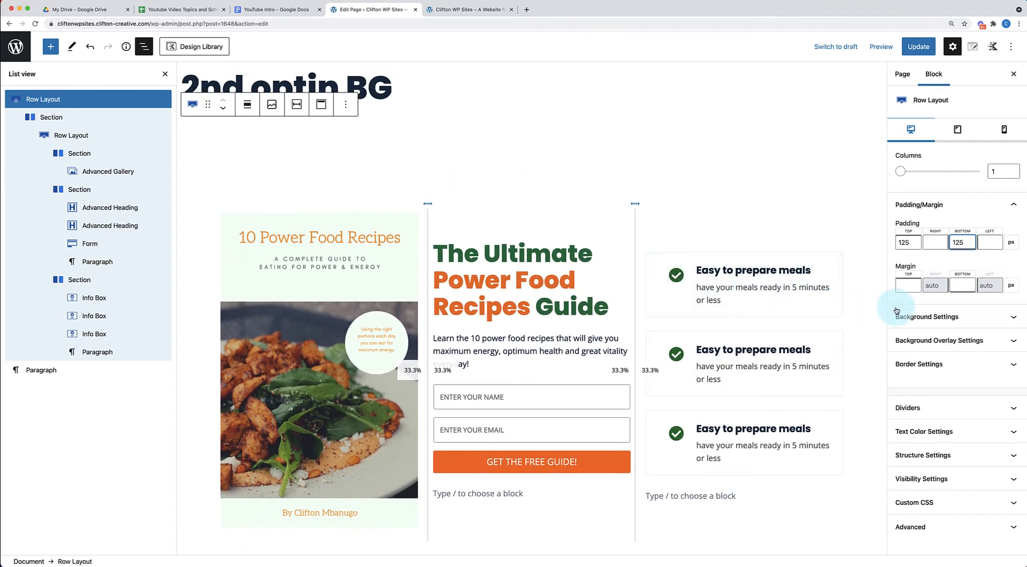
- Give the outer Row Layout a very light orange background color, FFF9F3
left_click(1013, 321)
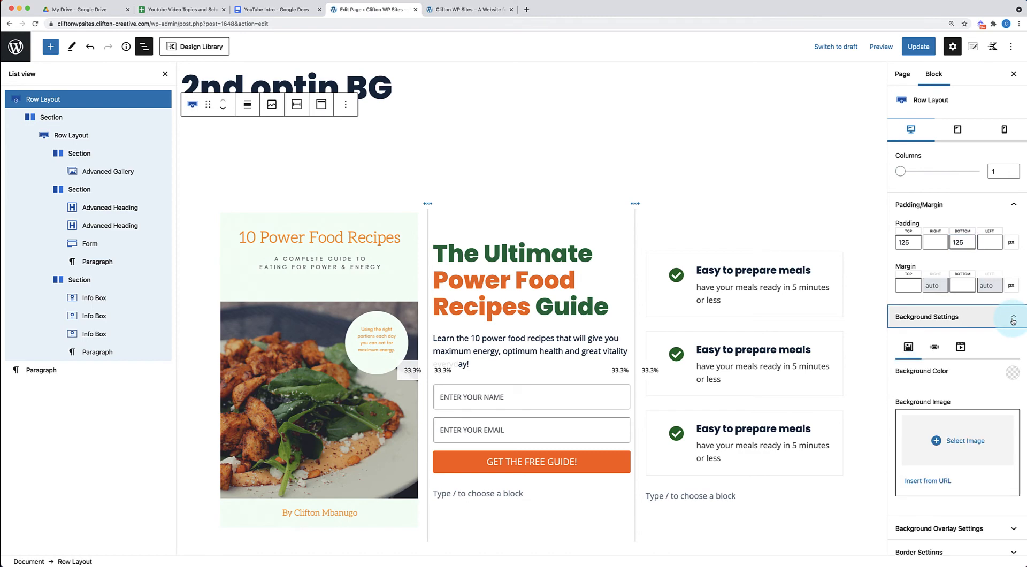
left_click(1009, 376)
left_click(884, 289)
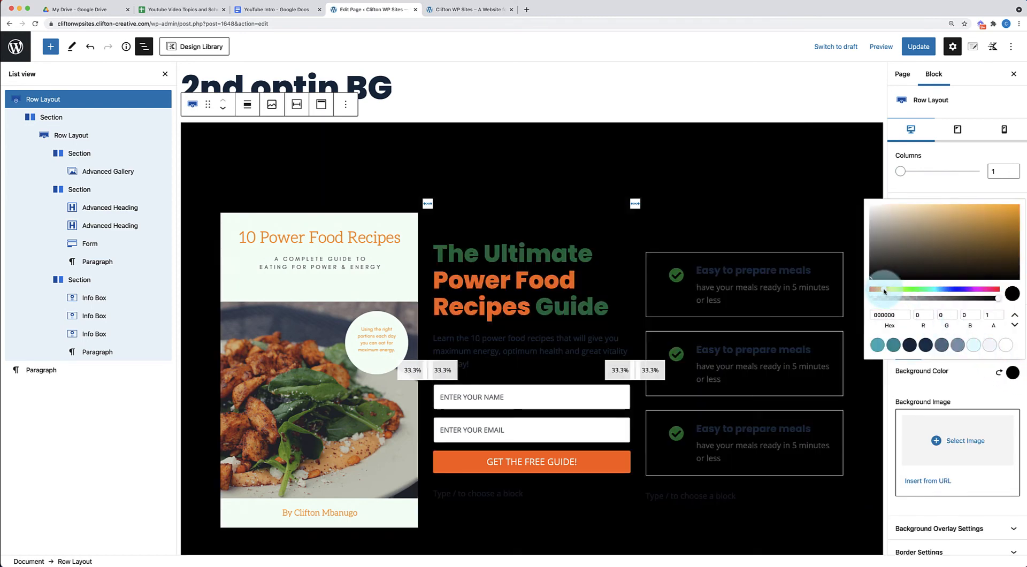
left_click_drag(890, 215, 880, 209)
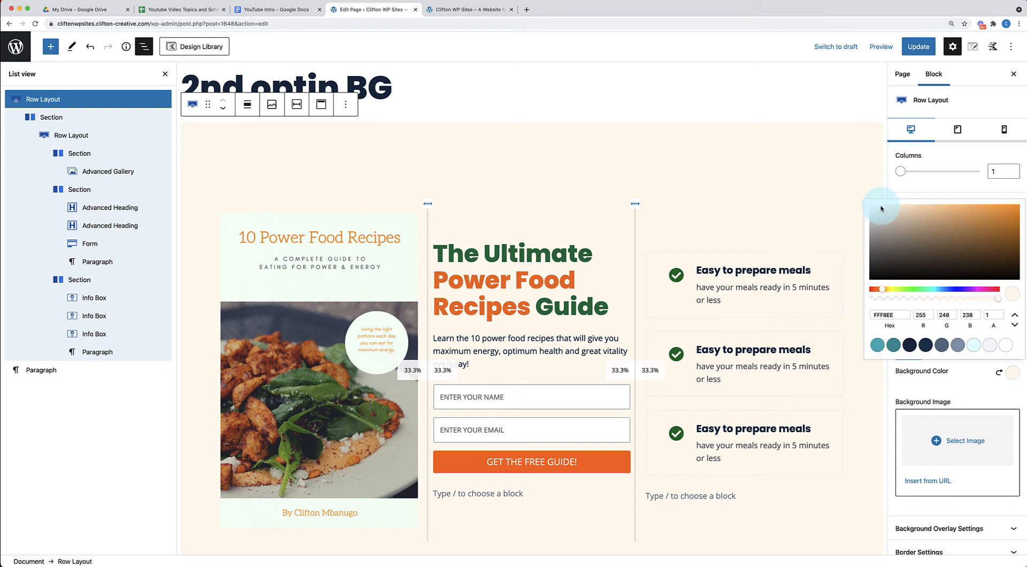
left_click_drag(879, 208, 881, 207)
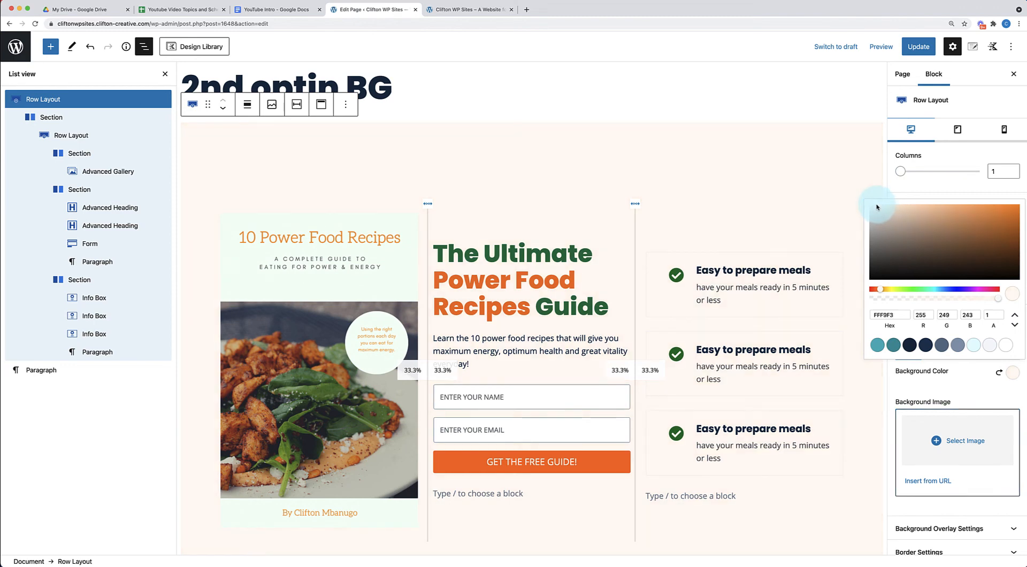
scroll(738, 159, "down", 3)
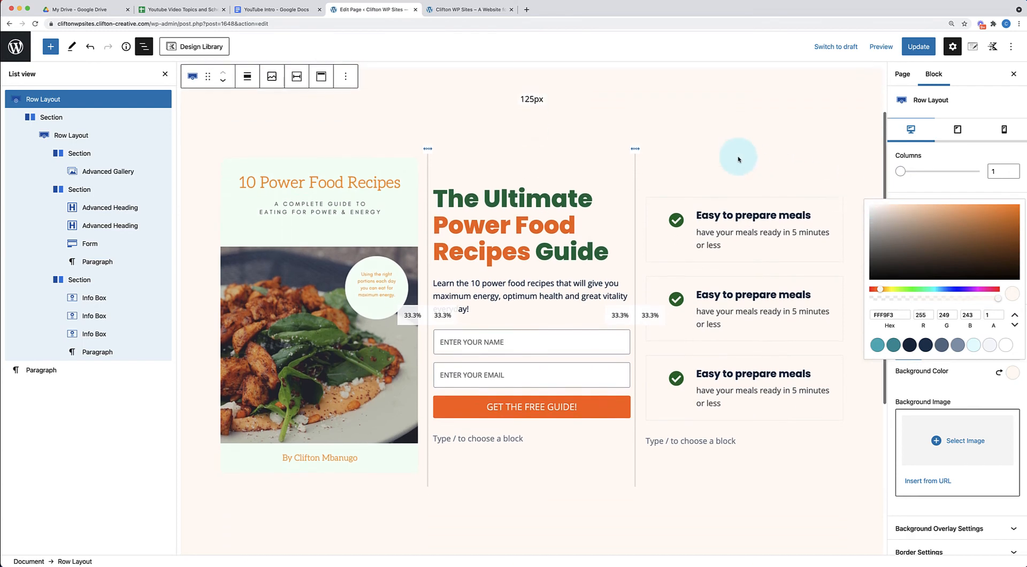
scroll(739, 159, "up", 2)
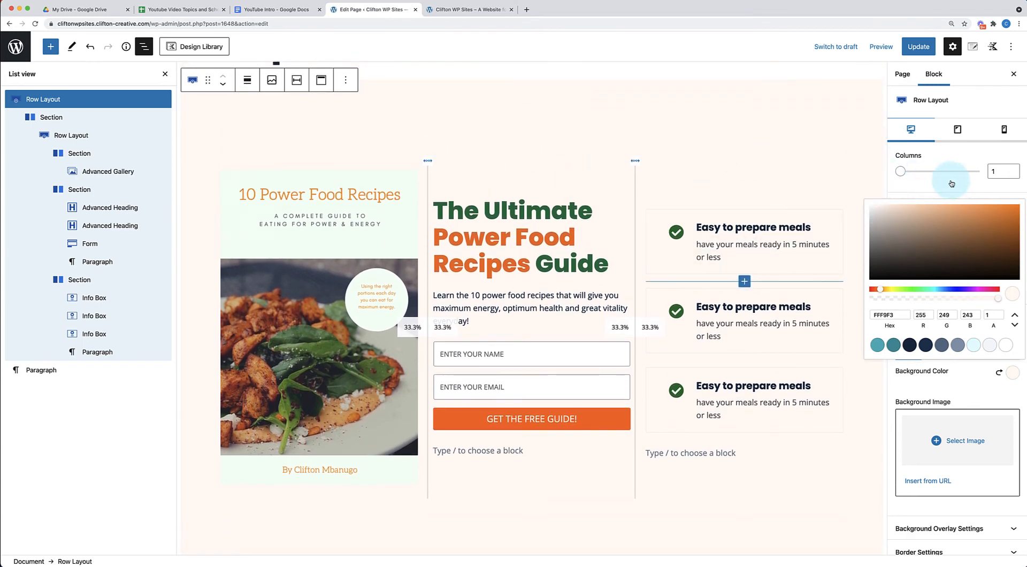
left_click(952, 184)
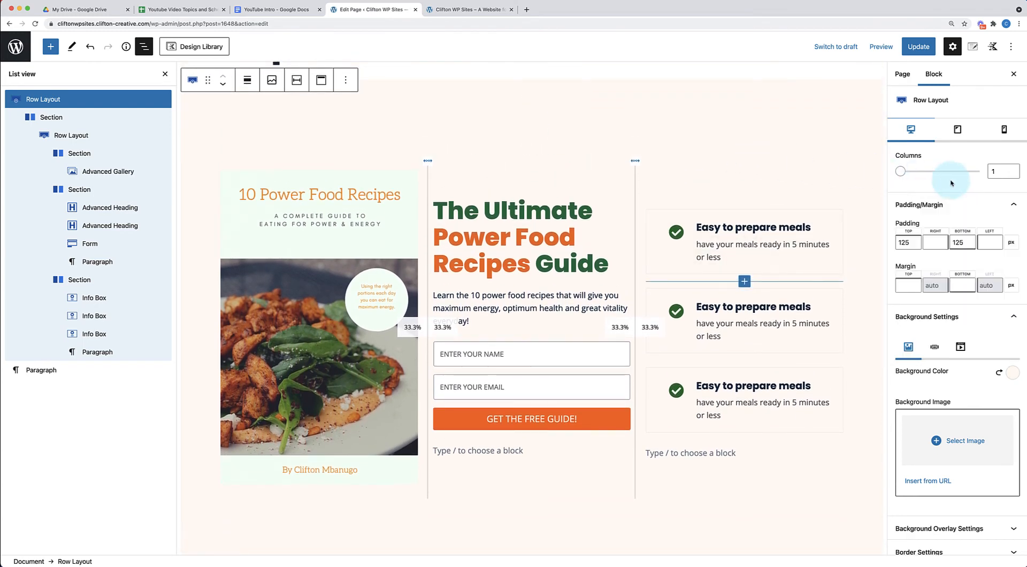
- Open the bottom divider settings of the outer Row Layout
left_click(1012, 207)
left_click(1012, 228)
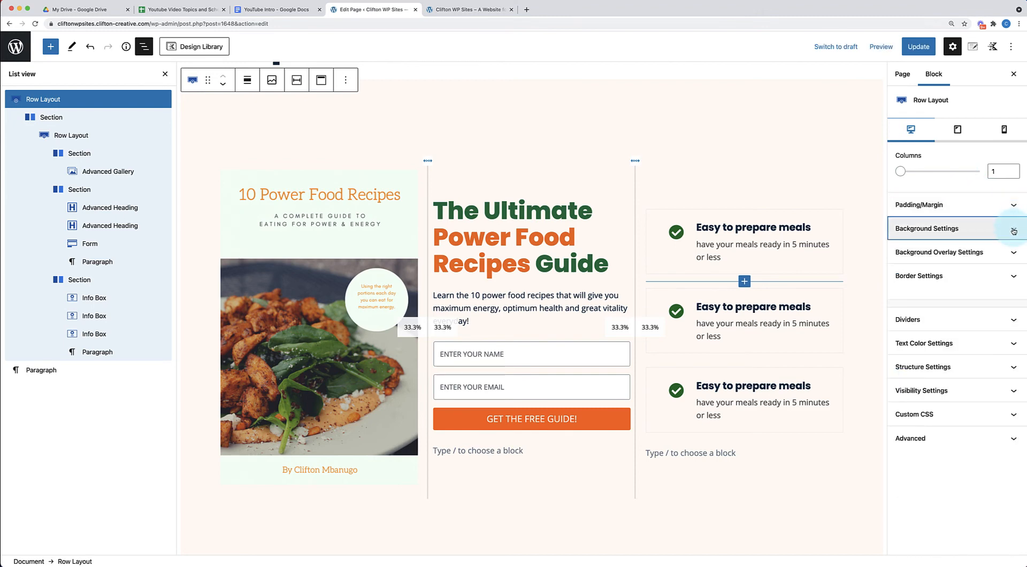
left_click(1006, 321)
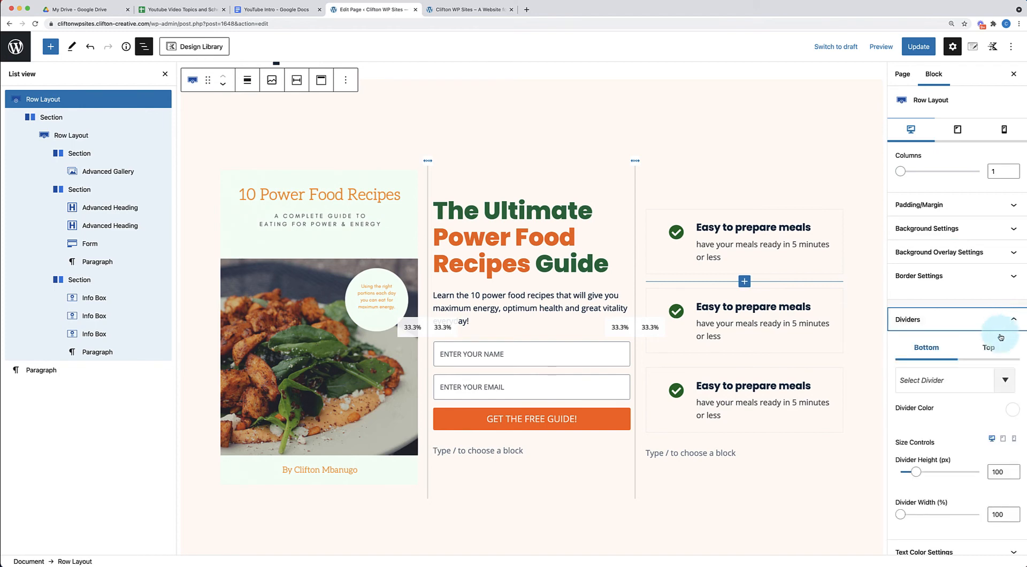
- Add a double-wave divider shape to the top edge of the outer row layout
left_click(996, 349)
left_click(934, 348)
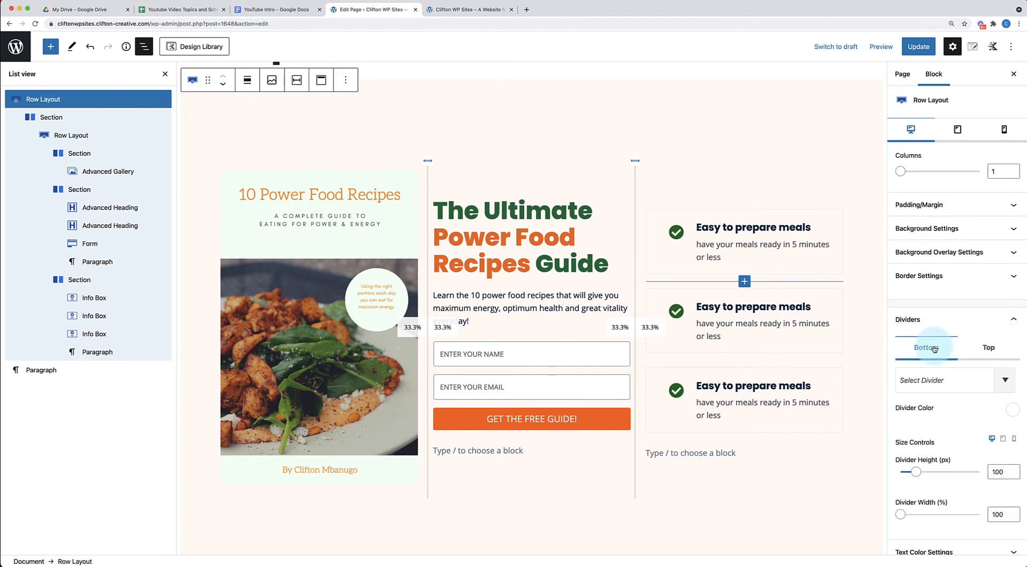
left_click(988, 348)
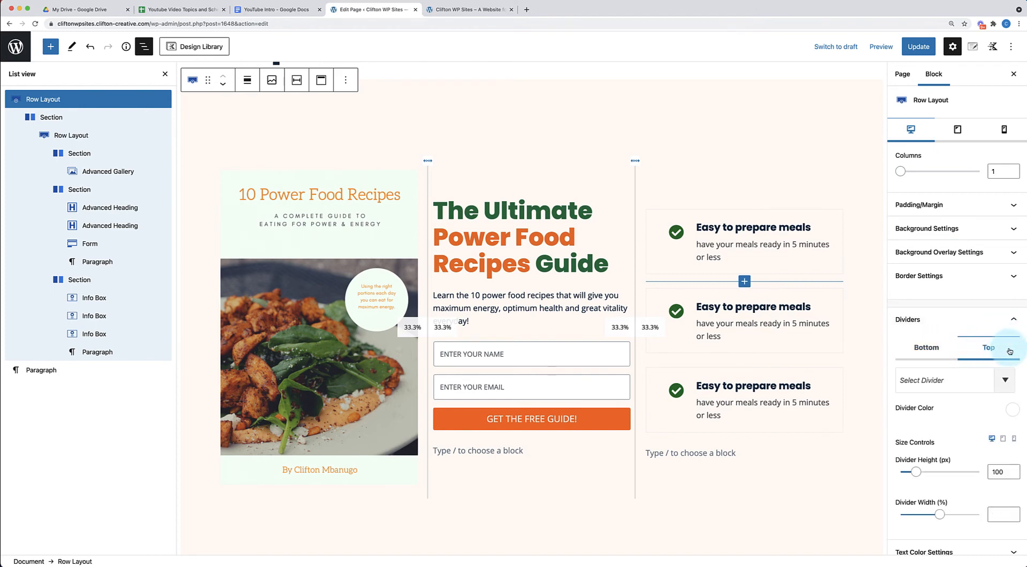
left_click(967, 390)
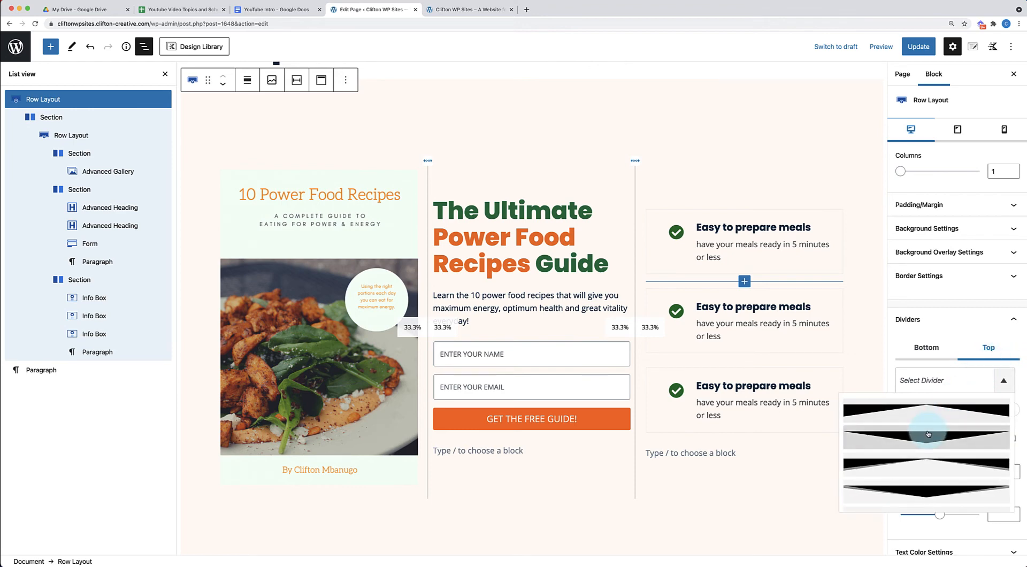
scroll(928, 434, "down", 5)
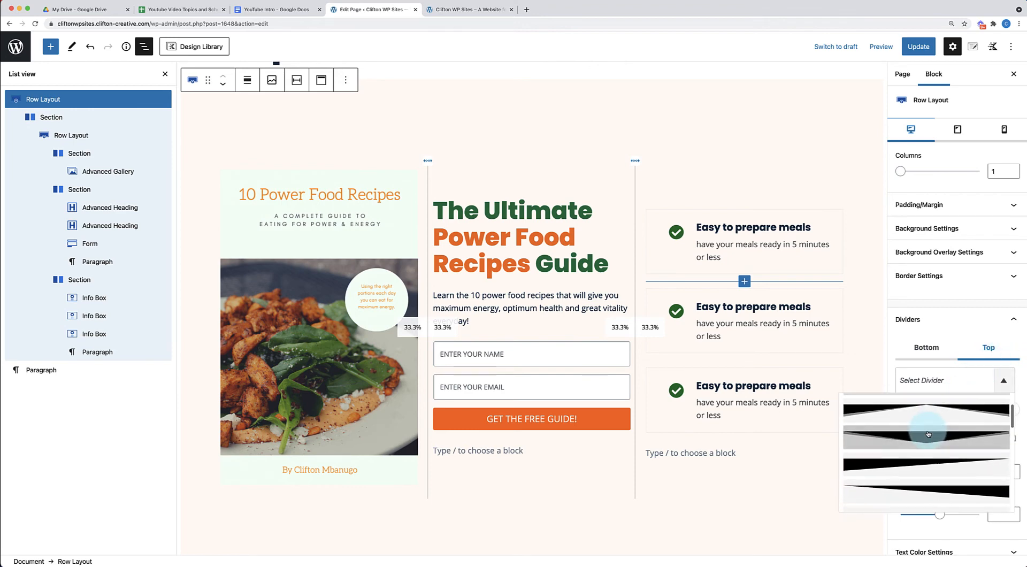
scroll(928, 434, "down", 2)
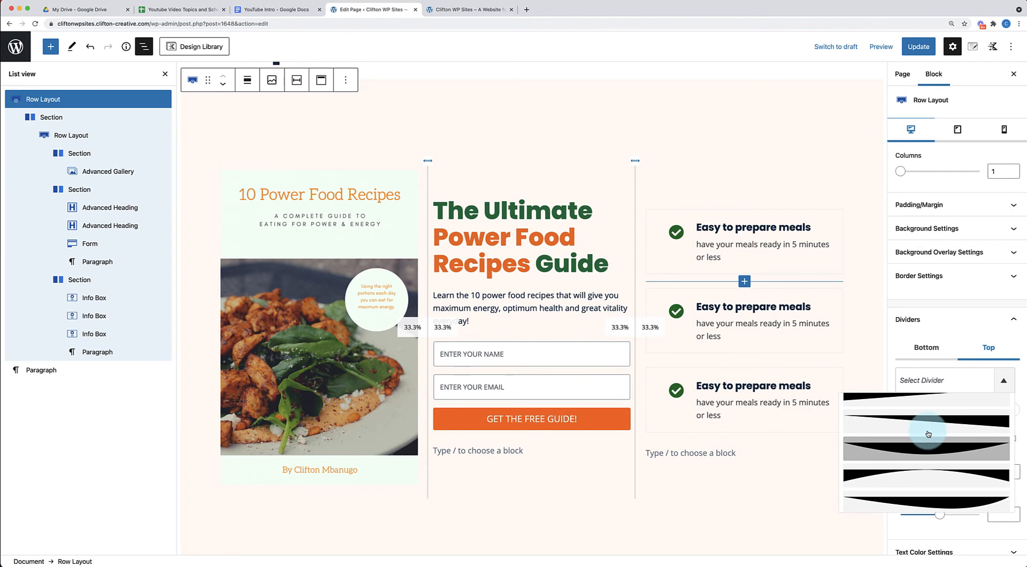
scroll(928, 434, "up", 1)
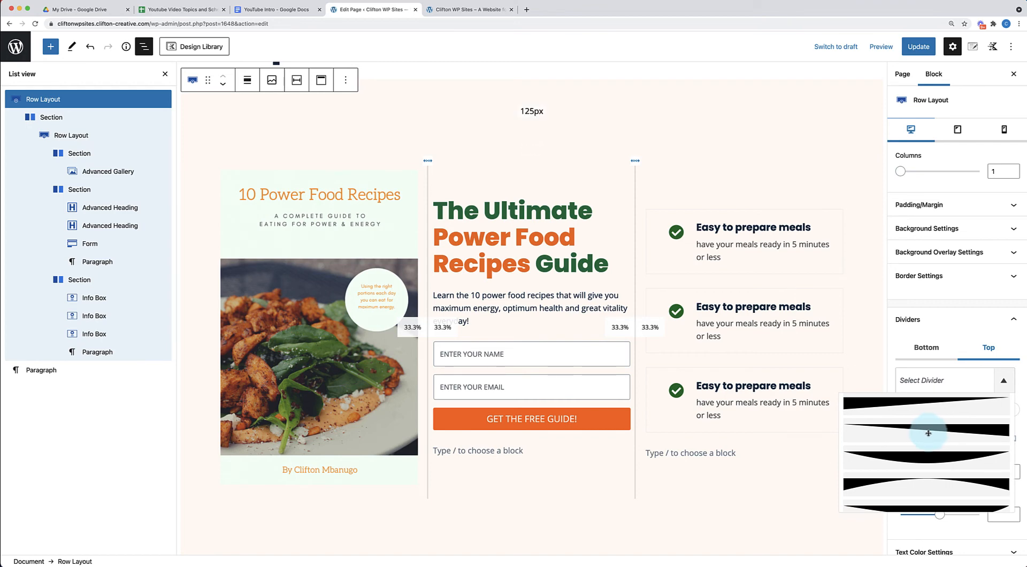
scroll(934, 447, "down", 2)
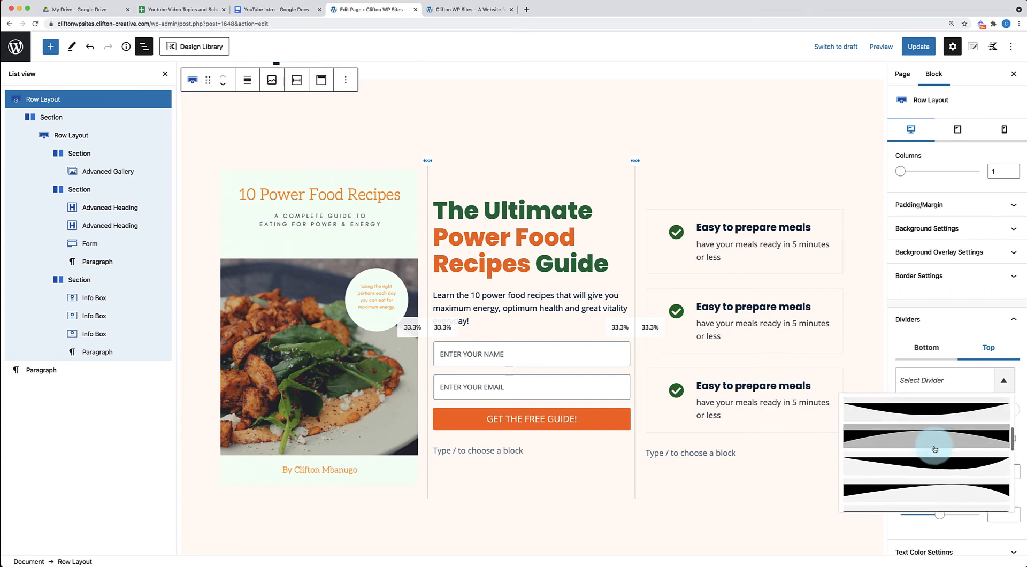
scroll(934, 449, "down", 3)
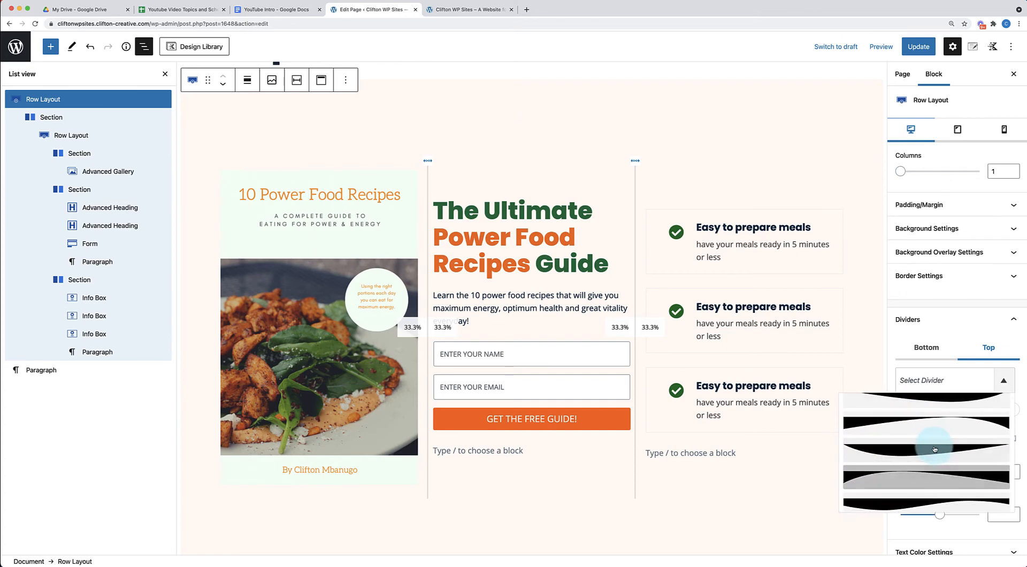
left_click(929, 458)
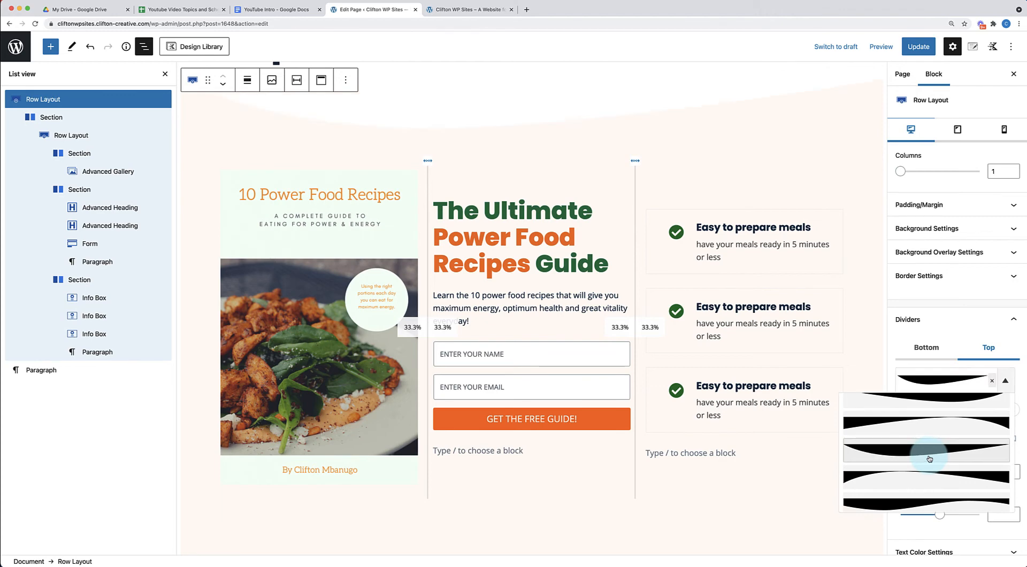
scroll(930, 459, "down", 2)
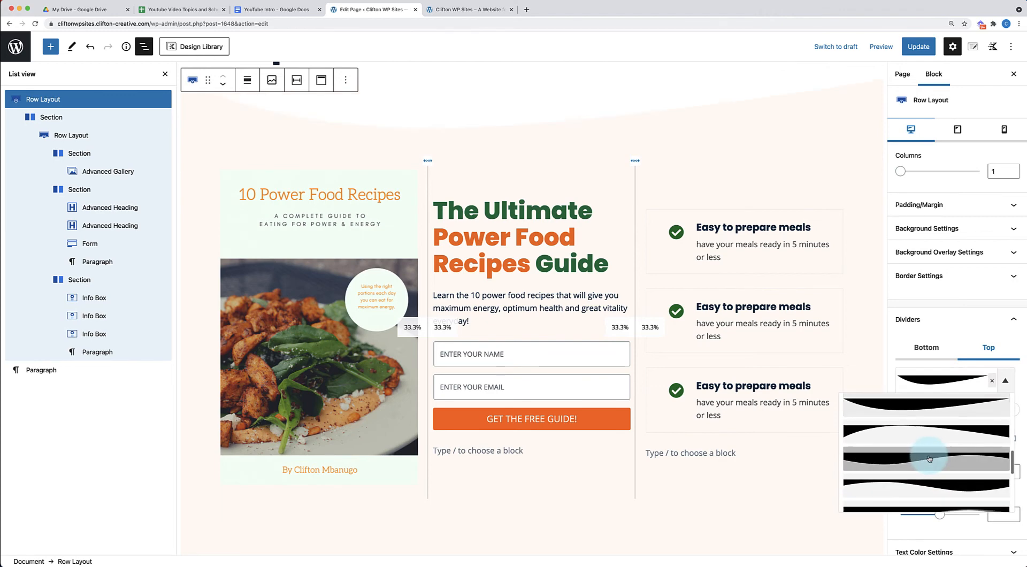
left_click(929, 458)
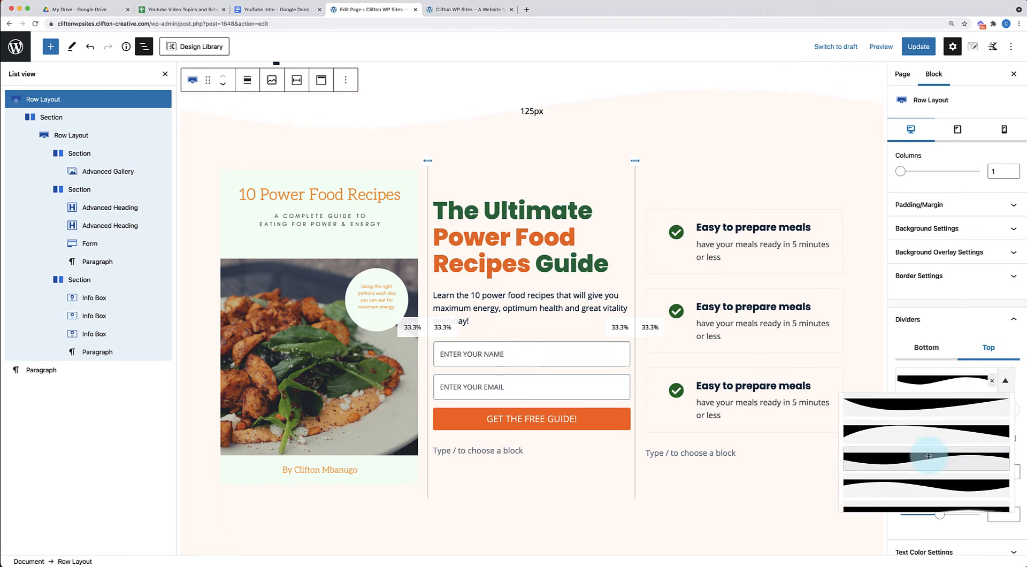
- Check the divider shapes of the Opt-In #2 section on the live site and return to the page editor
left_click(476, 11)
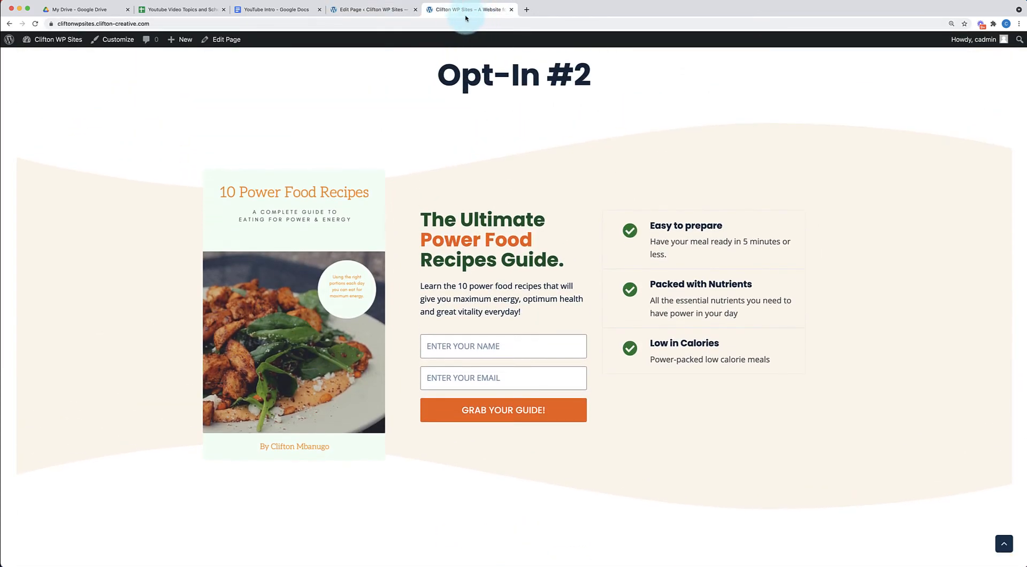
left_click(376, 12)
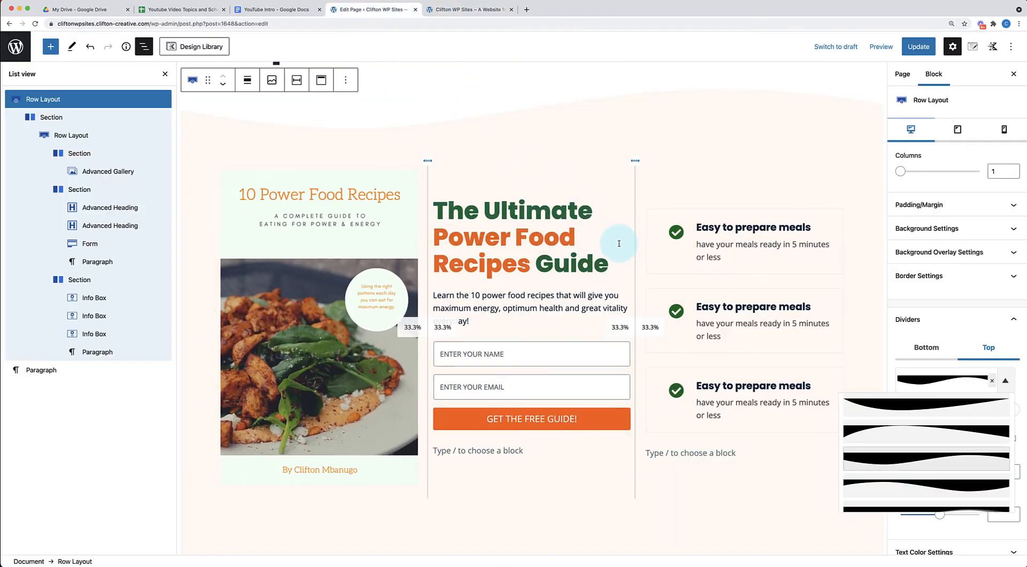
scroll(619, 243, "down", 1)
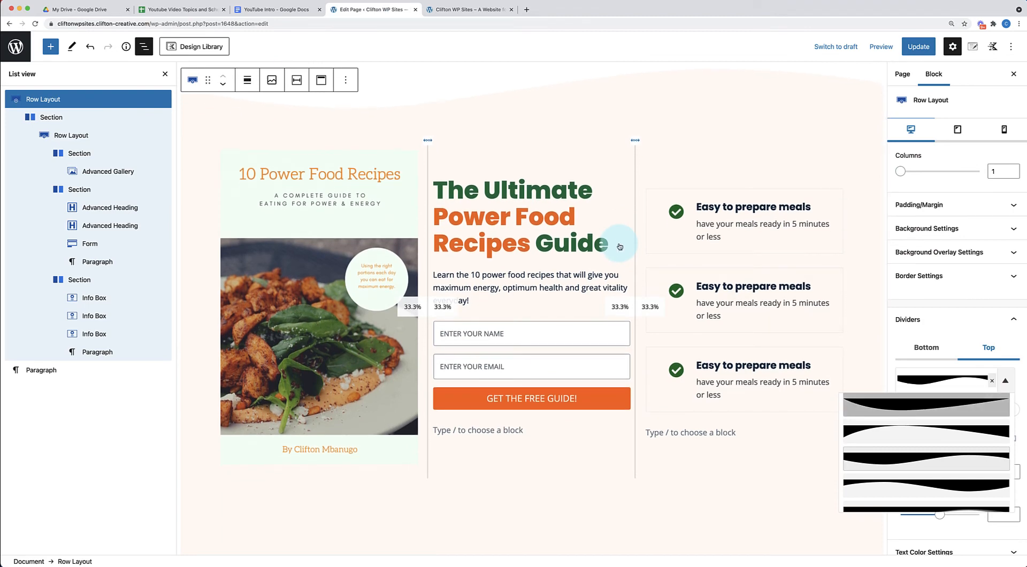
- Add a matching double-wave divider shape to the bottom edge of the outer row layout
left_click(927, 347)
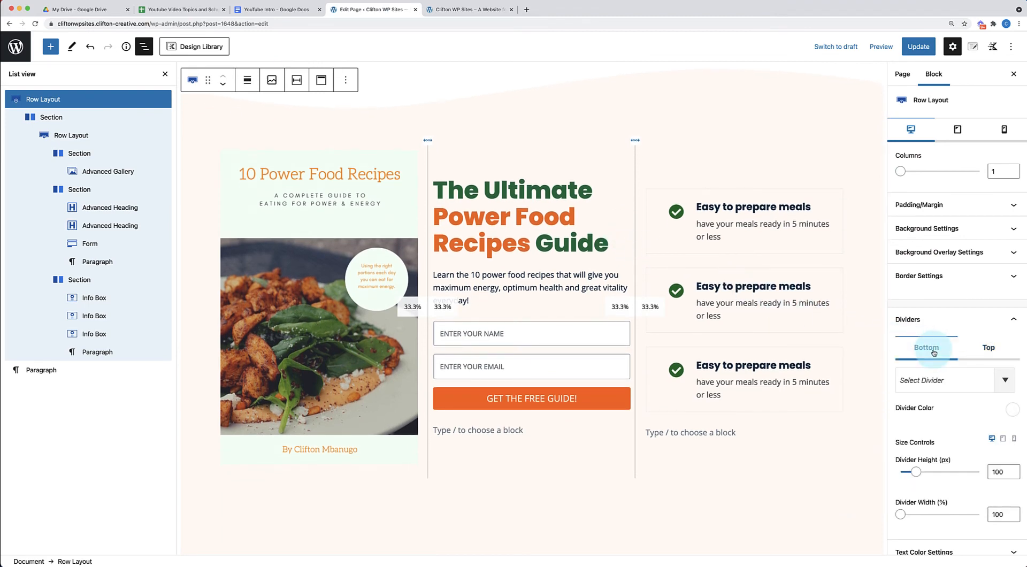
scroll(721, 393, "down", 2)
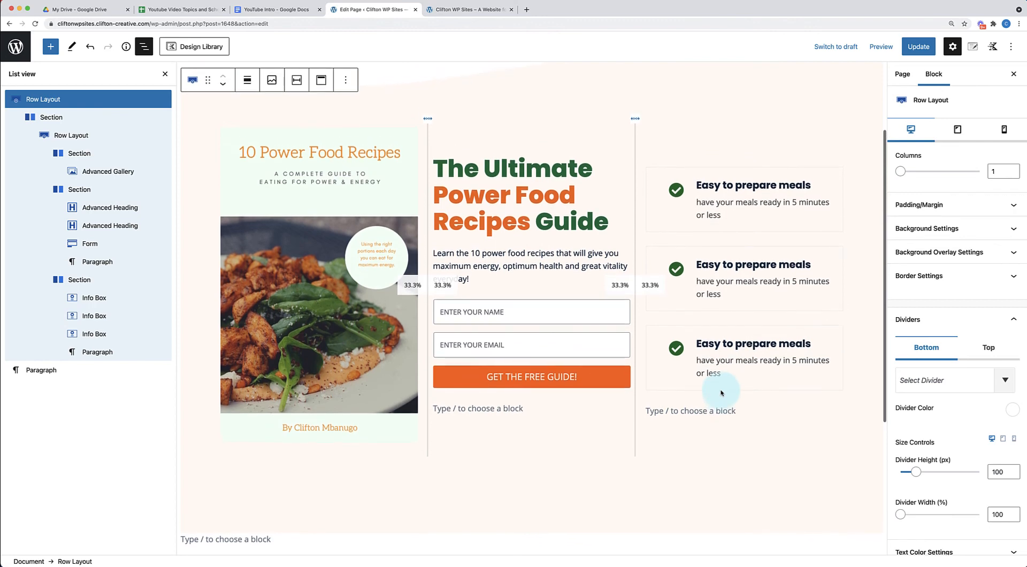
left_click(973, 380)
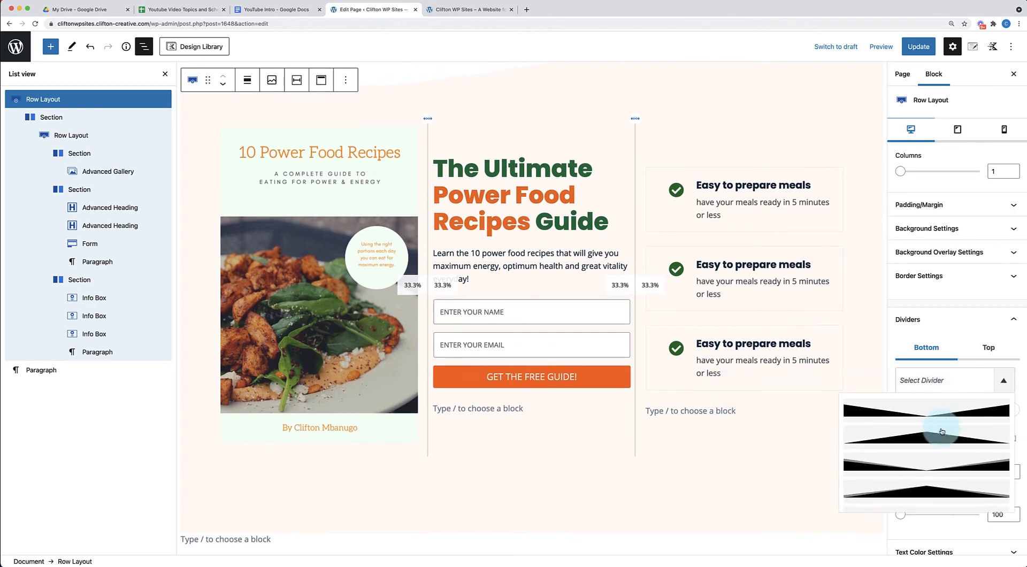
scroll(917, 474, "down", 5)
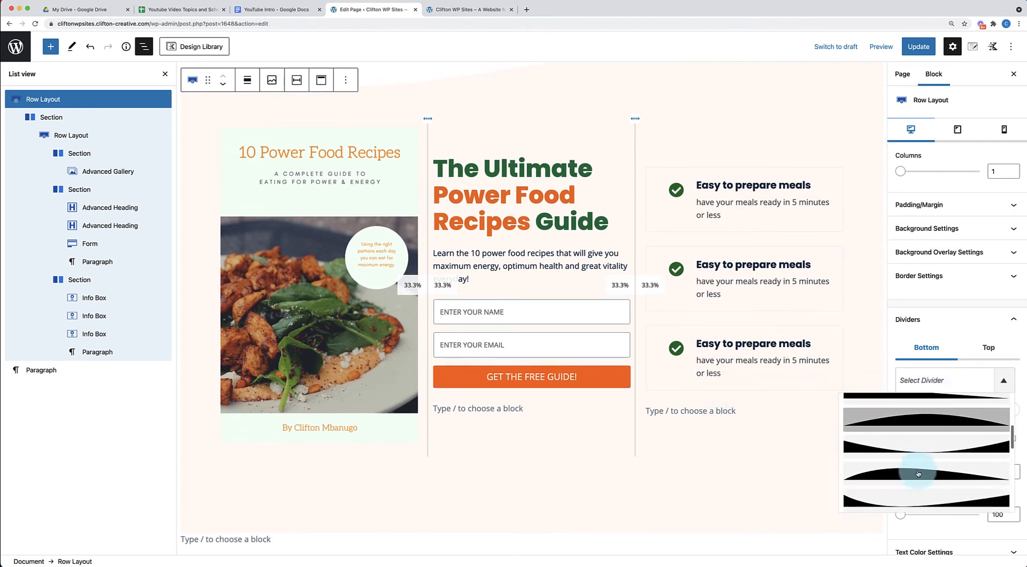
scroll(918, 473, "down", 4)
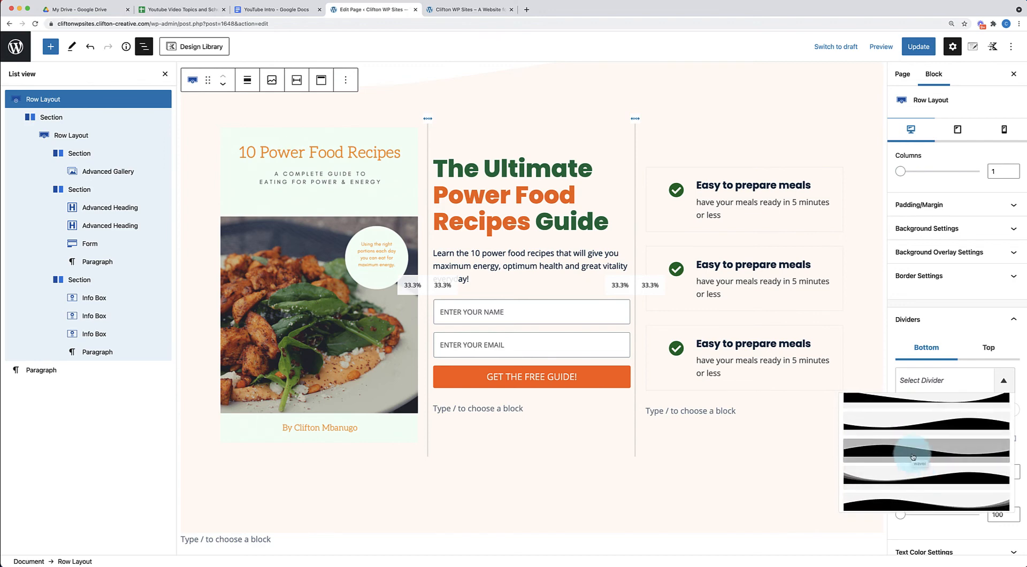
left_click(912, 454)
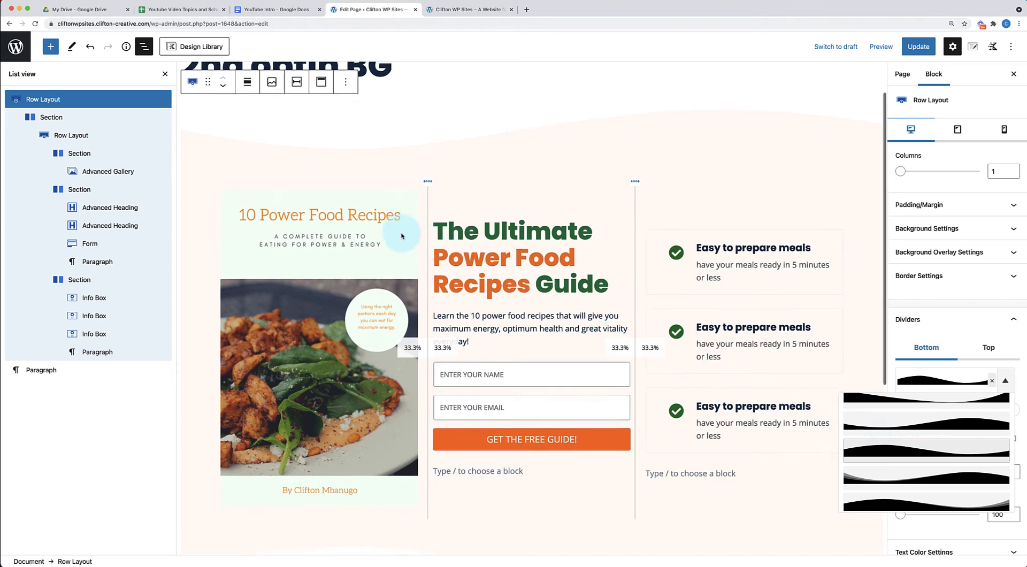
scroll(401, 235, "down", 2)
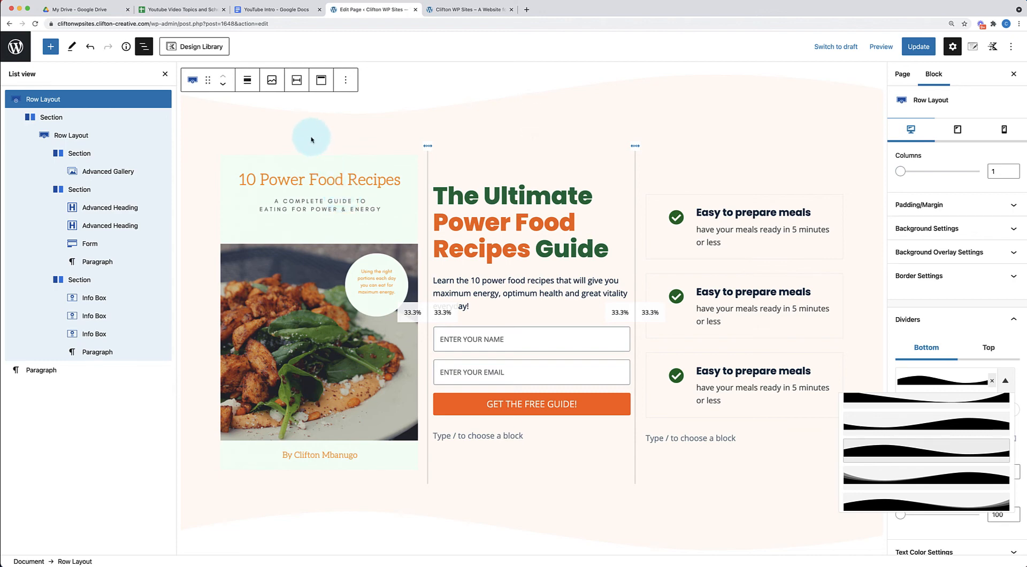
- Try bottom divider heights of 170 and 180 px, and settle on 190 px
left_click(958, 345)
scroll(931, 445, "down", 1)
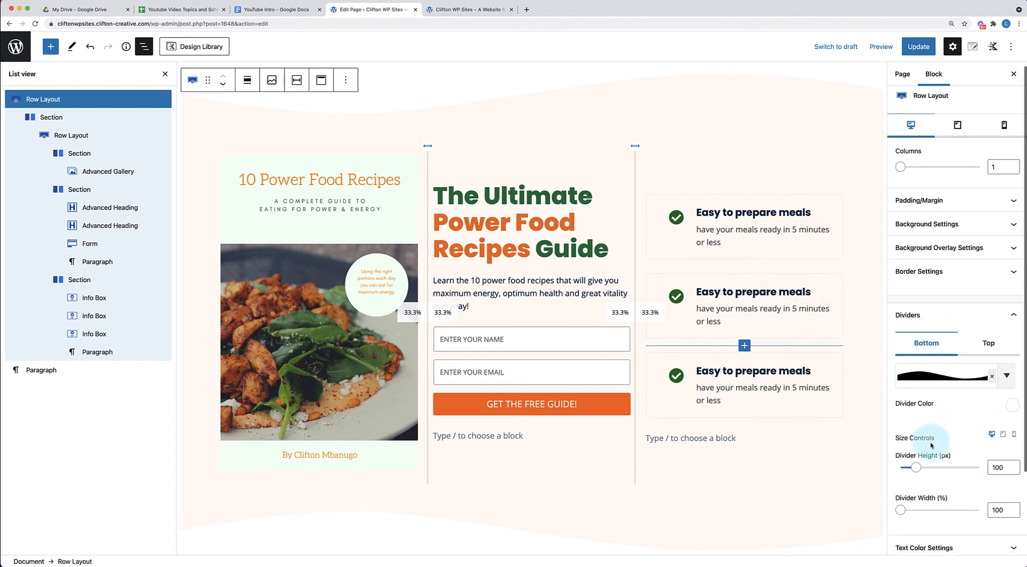
scroll(931, 445, "down", 1)
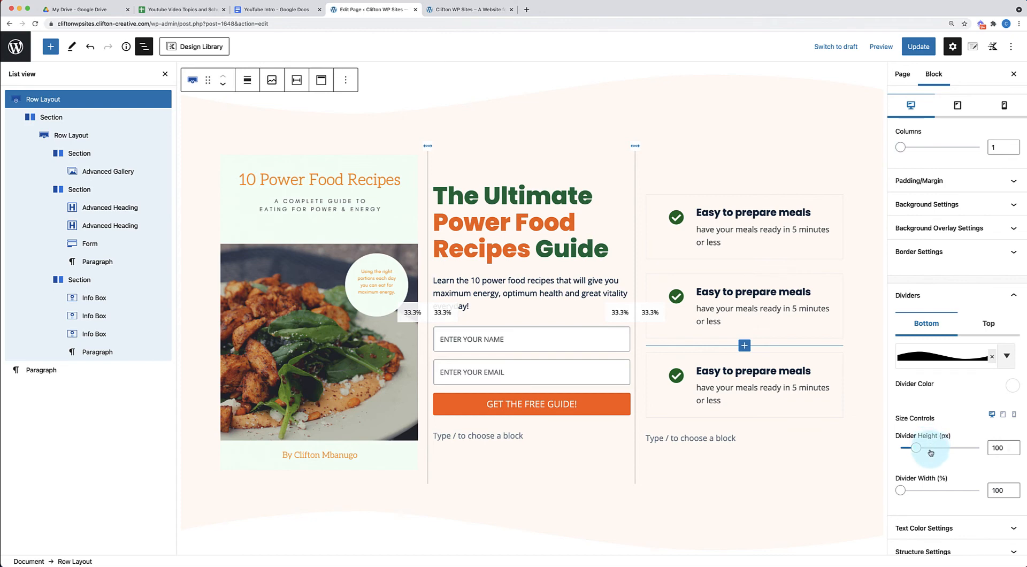
left_click(999, 448)
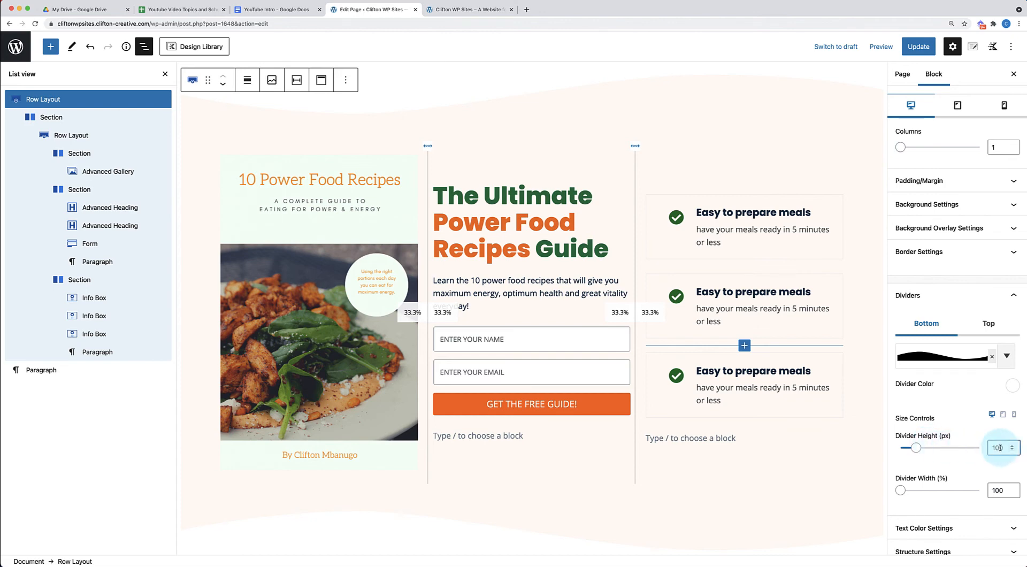
key("BackSpace")
type("7")
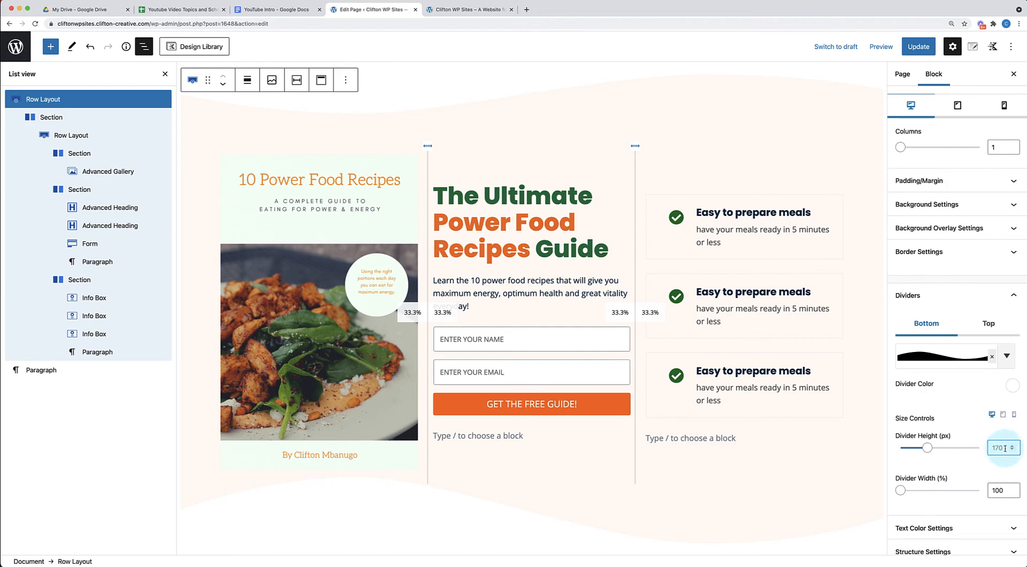
key("BackSpace")
key("BackSpace")
type("80")
key("BackSpace")
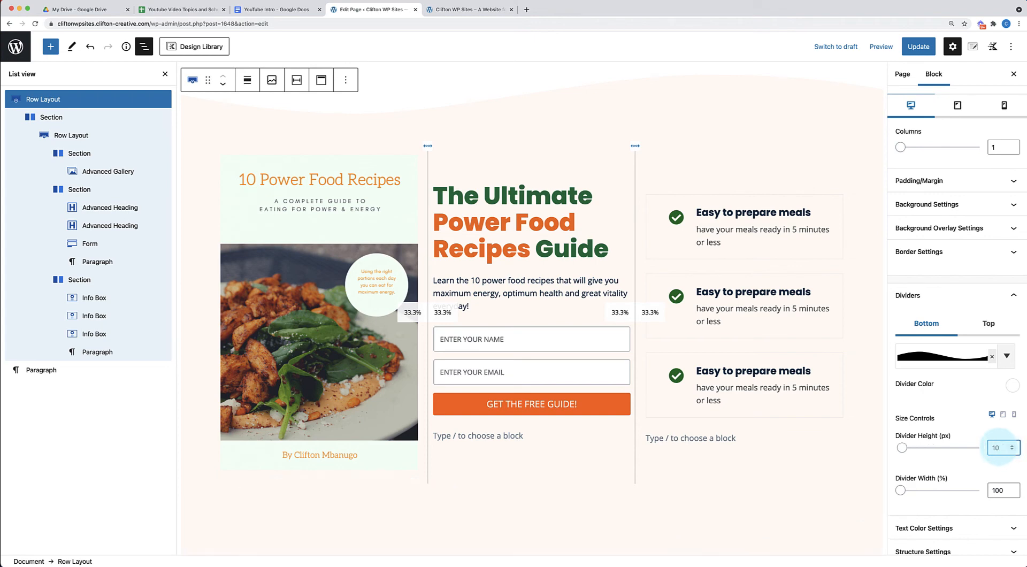
type("9")
- Set the row layout's top divider height to 190 px
left_click(989, 323)
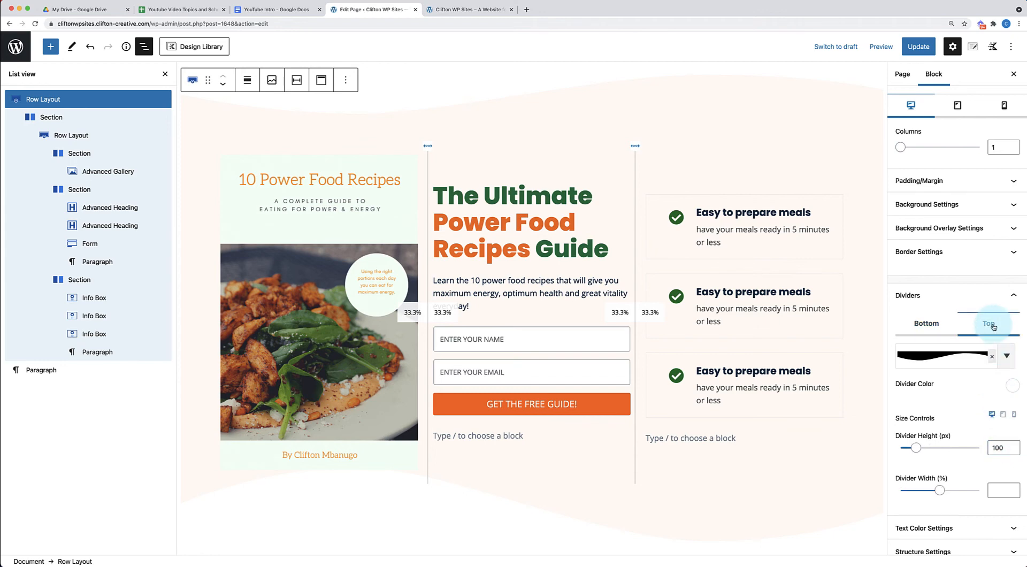
left_click(998, 449)
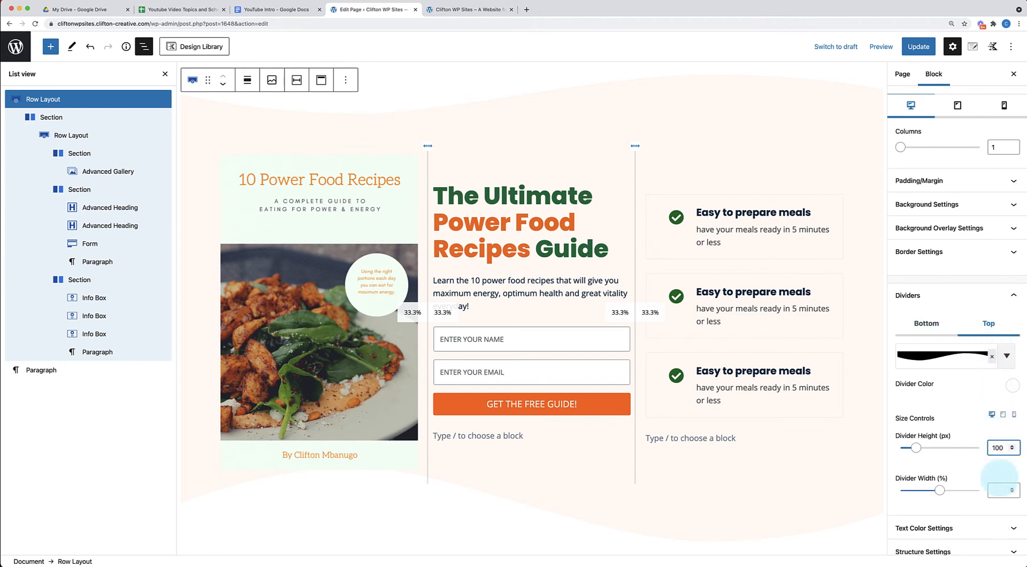
key("BackSpace")
type("9")
- Close the list view and compare the wave heights with the Opt-In #2 section on the live site
left_click(165, 75)
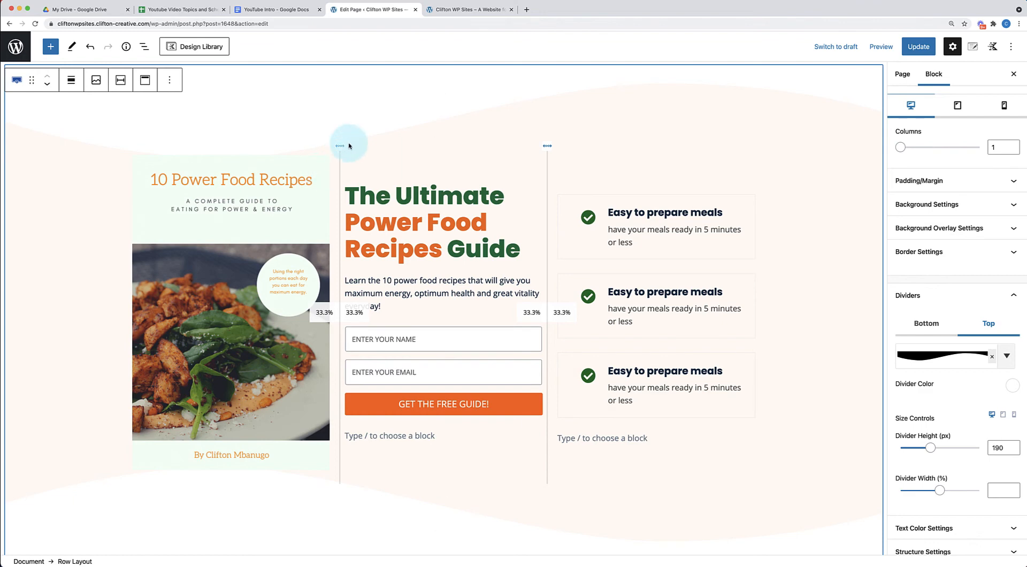
left_click(469, 11)
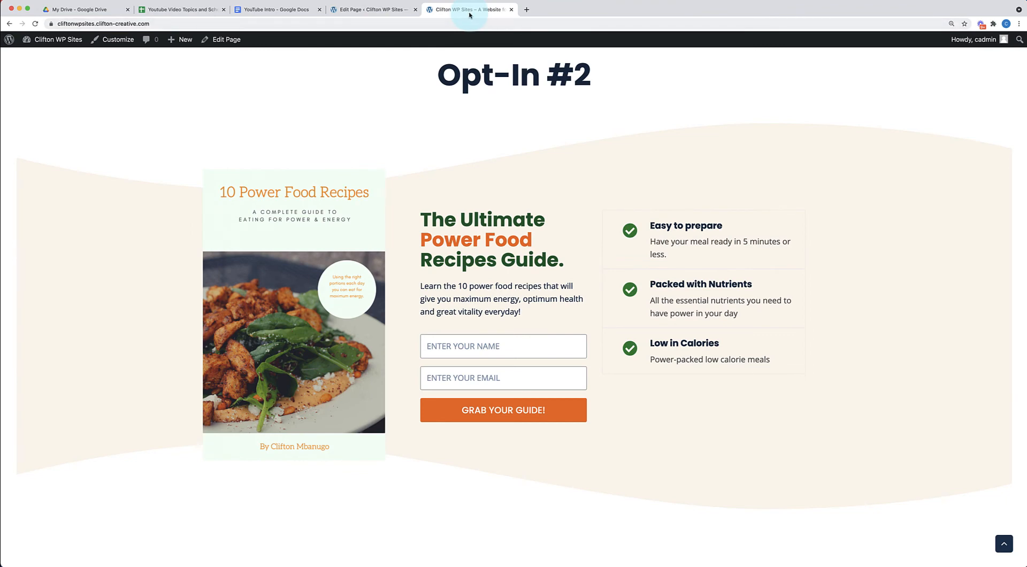
left_click(374, 11)
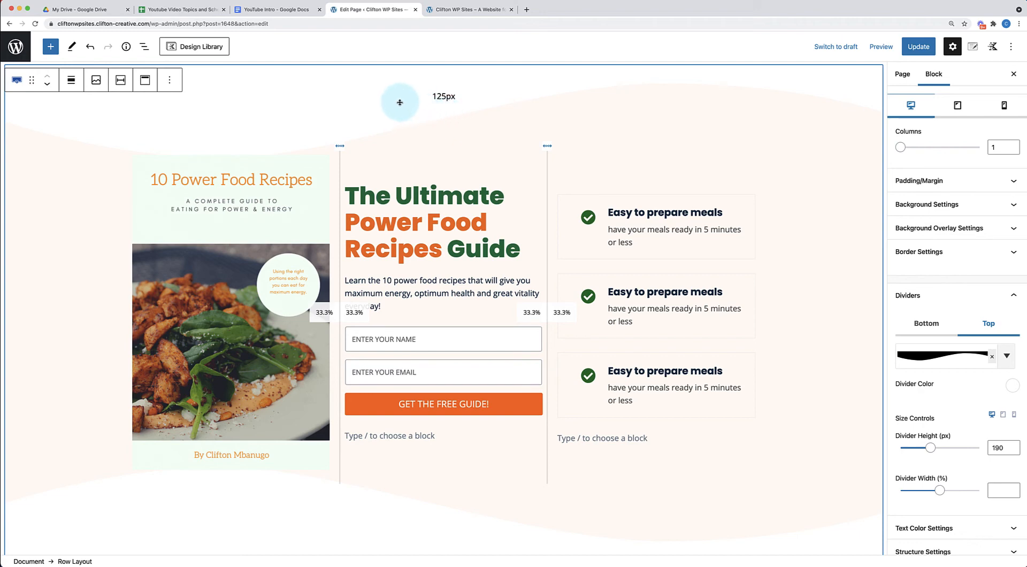
- Set the row layout's top divider height to 200 px
left_click(998, 447)
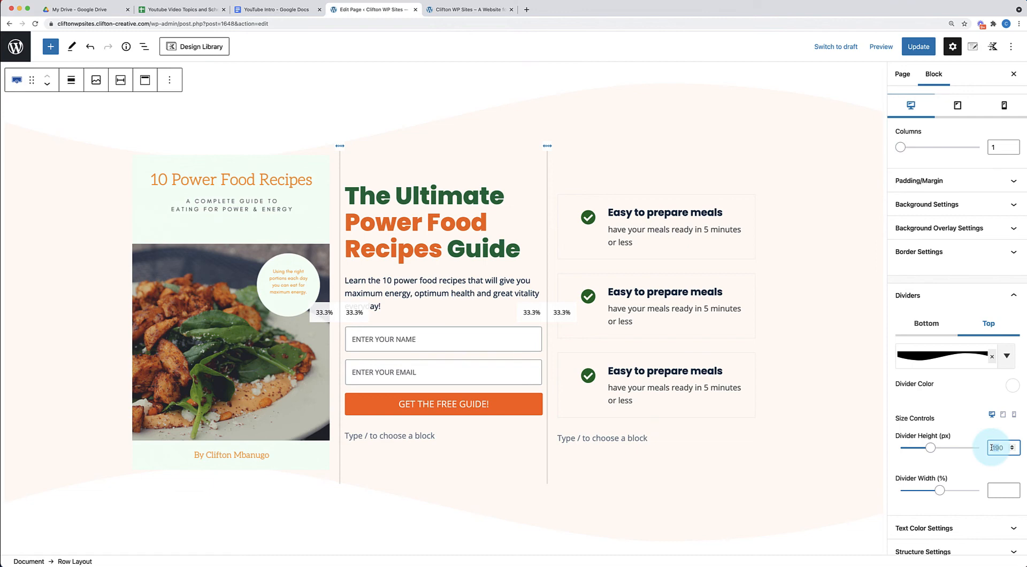
type("2000")
key("BackSpace")
key("BackSpace")
key("BackSpace")
type("200")
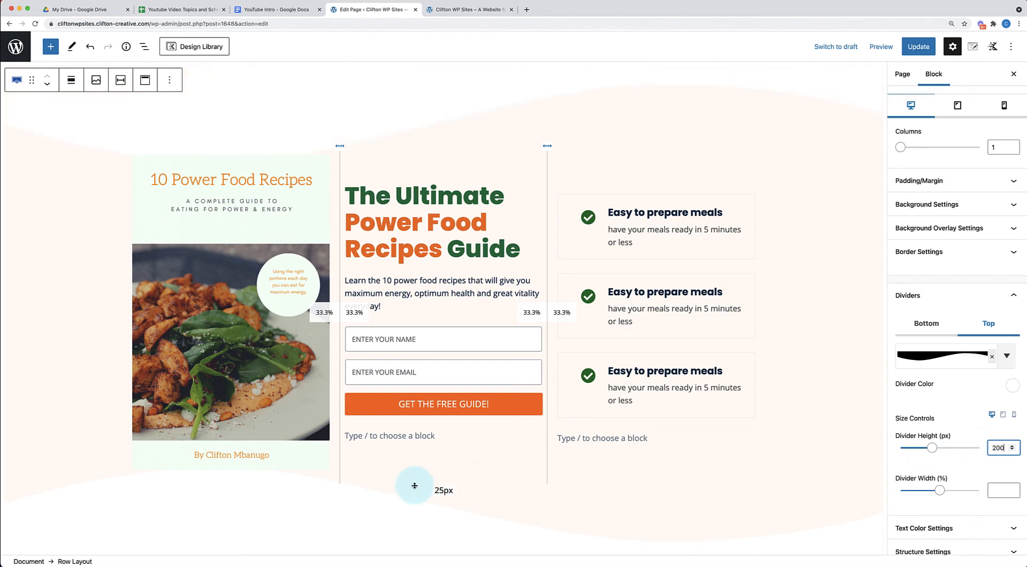
- Set the row layout's bottom divider height to 200 px
left_click(926, 323)
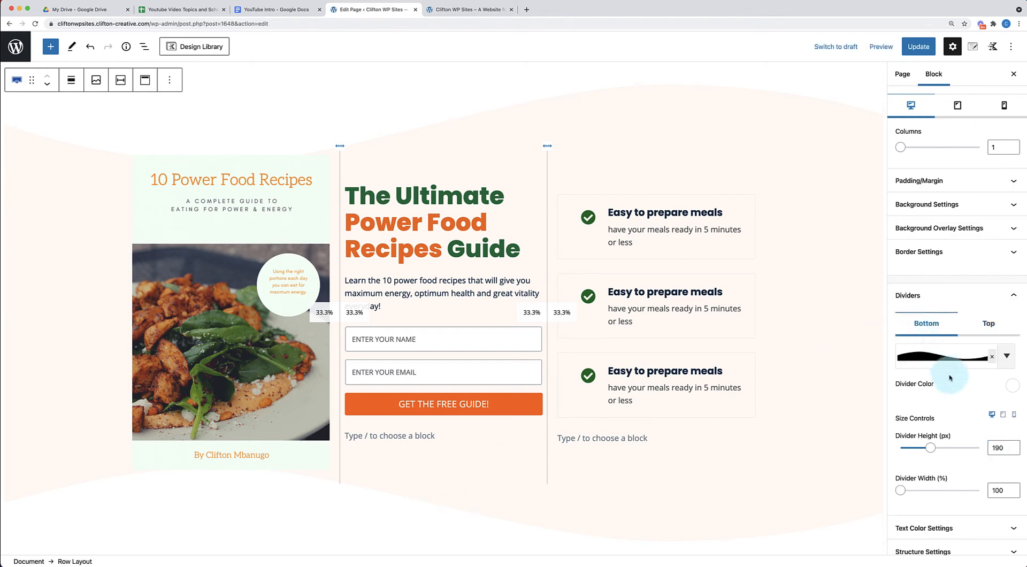
left_click(999, 448)
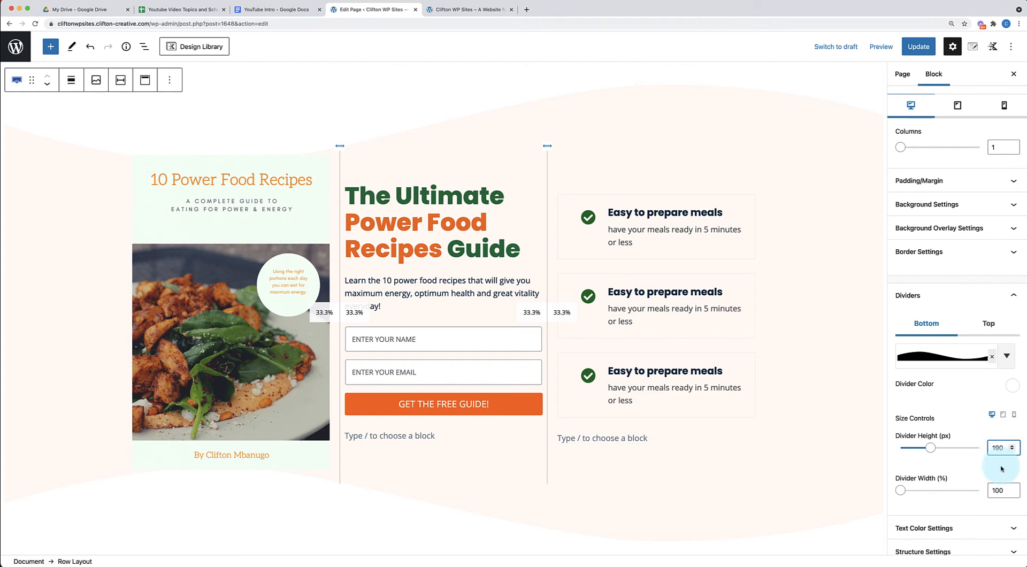
key("BackSpace")
key("BackSpace")
type("200")
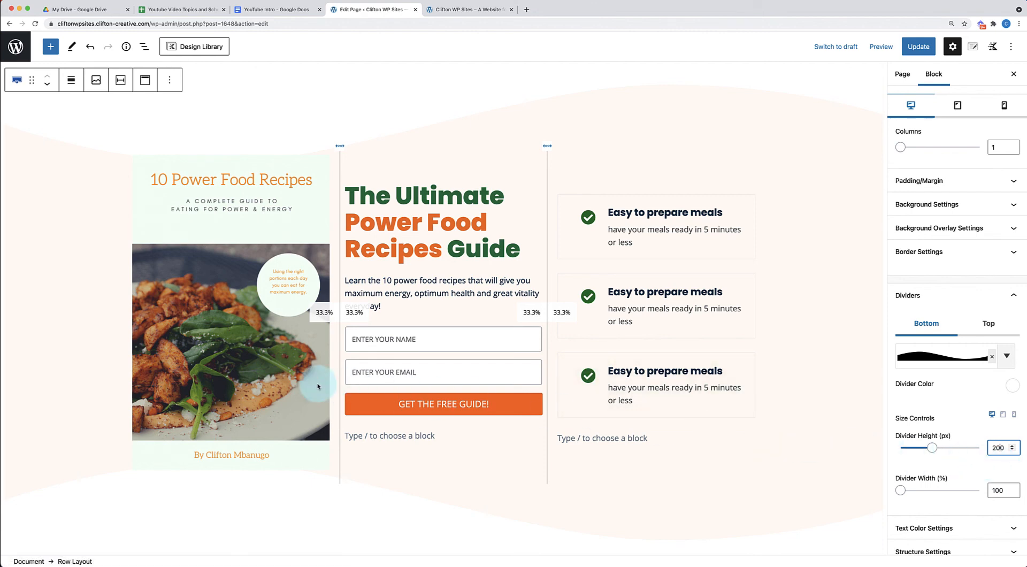
- Enable a box shadow on the section holding the recipe cover gallery, with a blur of 24 and the shadow colour's opacity at 0.06
left_click(317, 386)
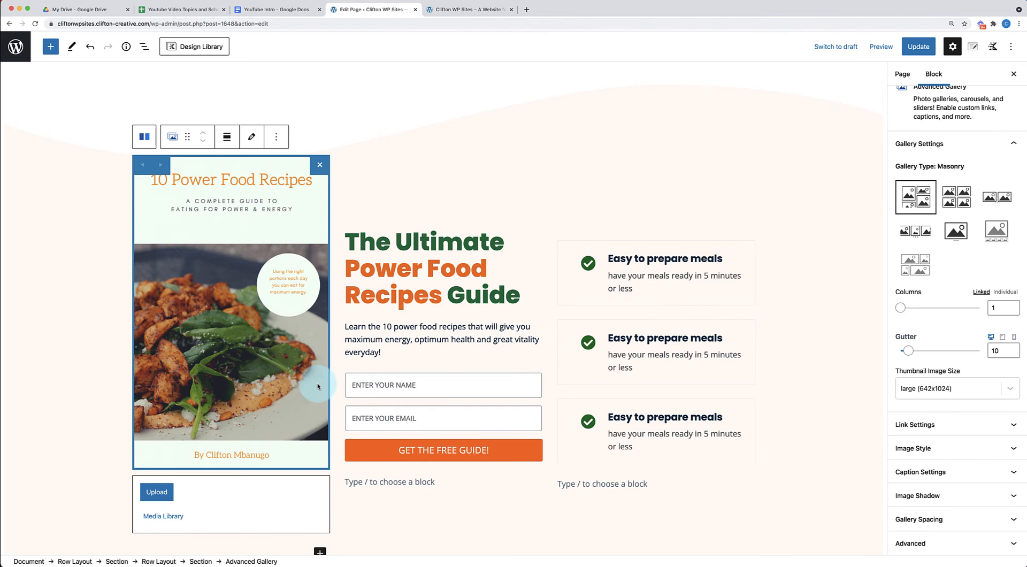
left_click(312, 155)
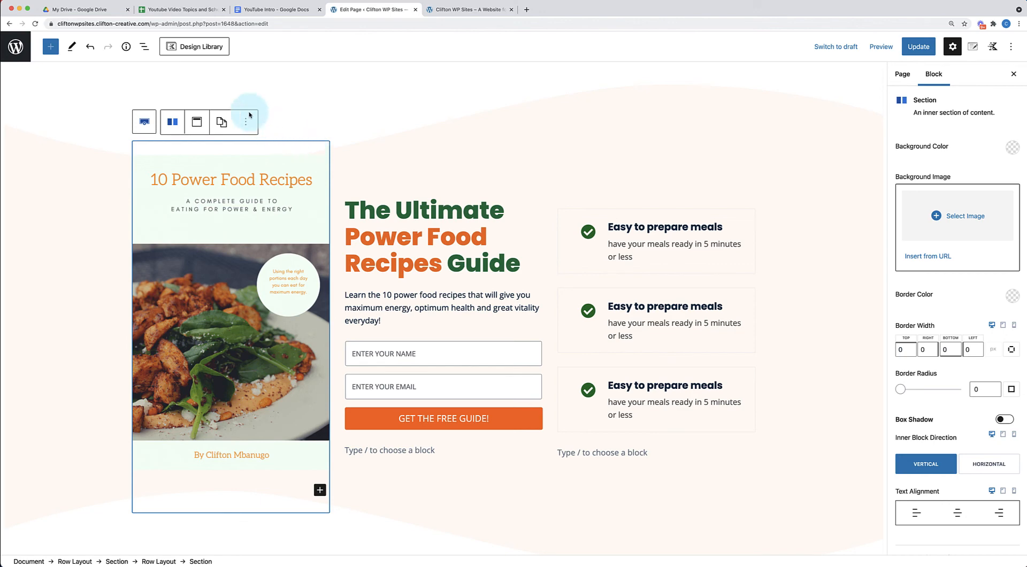
left_click(144, 47)
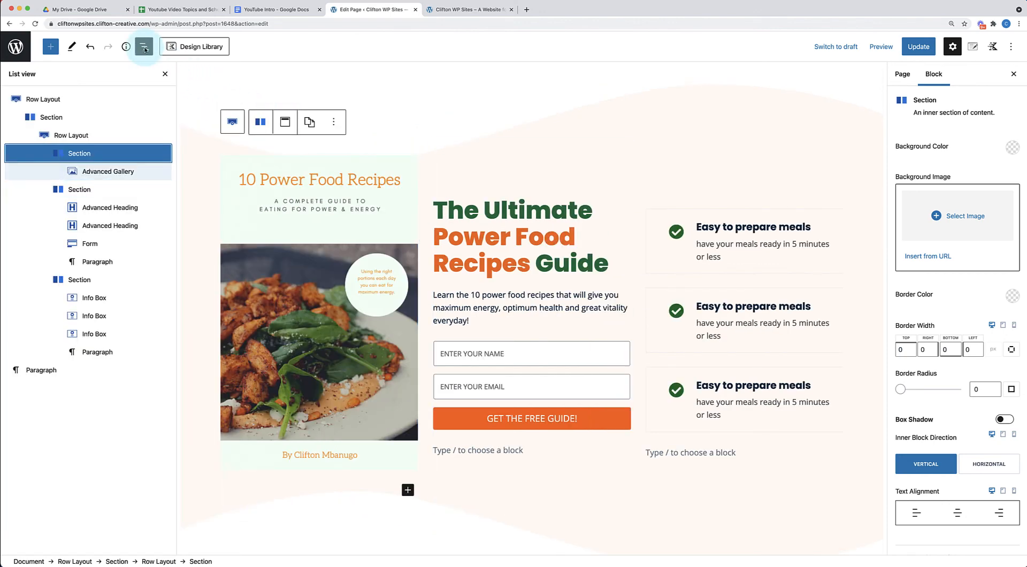
left_click(145, 174)
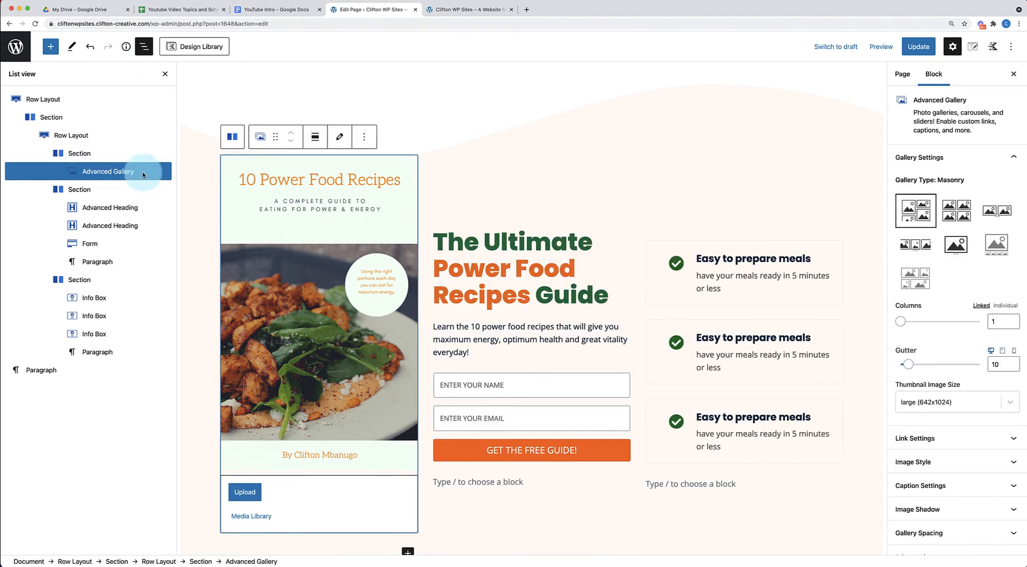
left_click(80, 154)
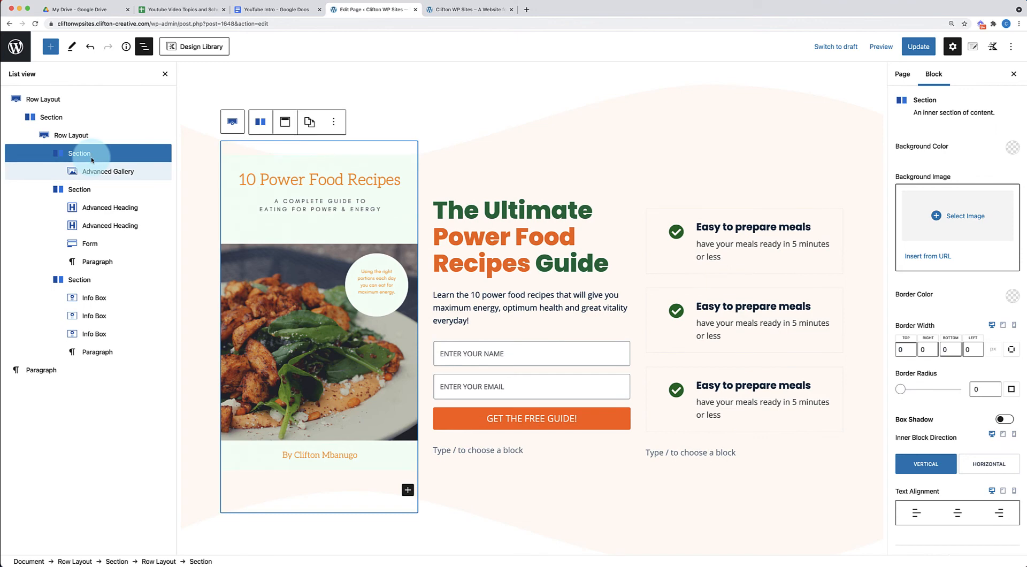
left_click(1004, 419)
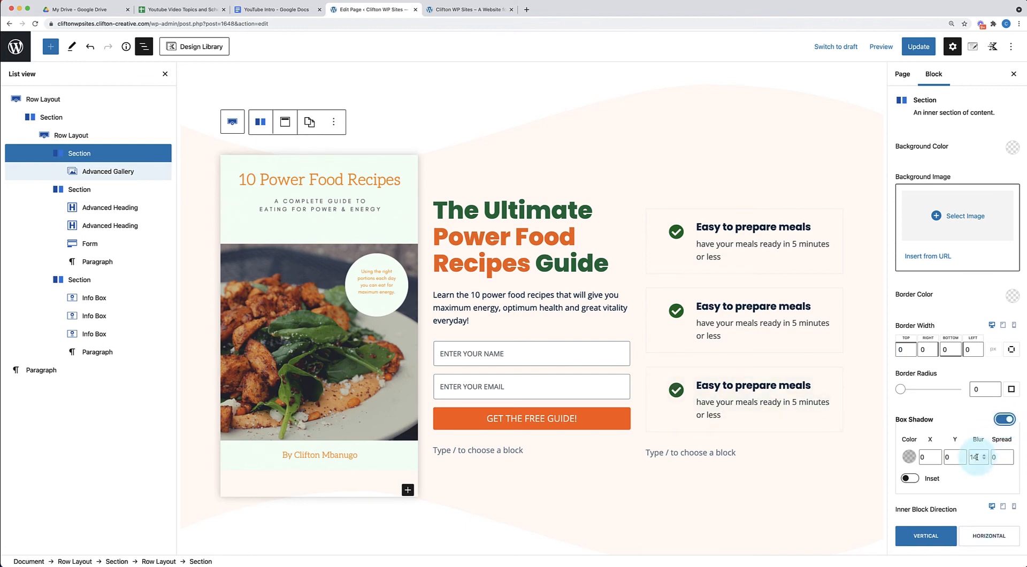
left_click_drag(978, 457, 946, 458)
type("24")
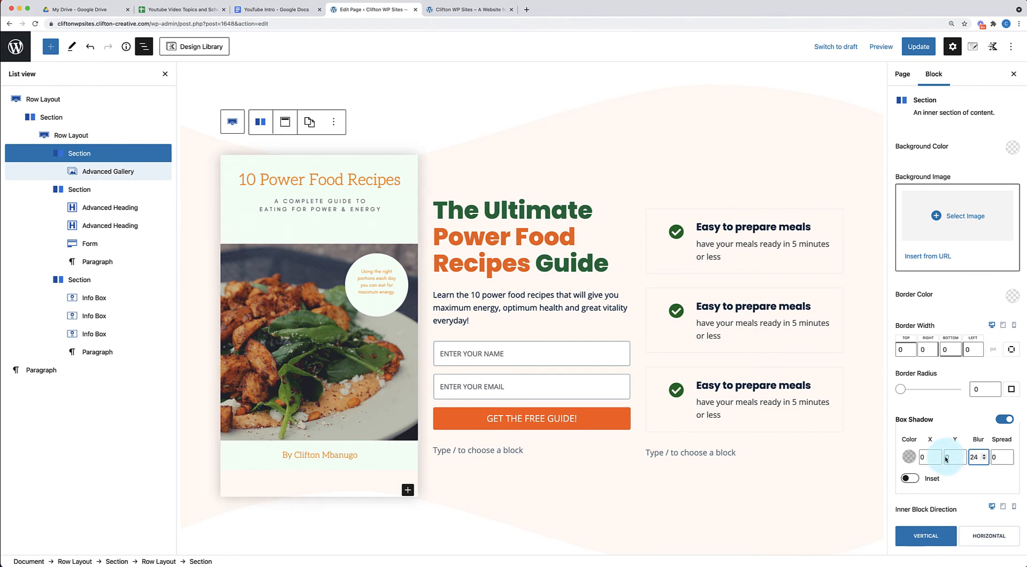
left_click(909, 457)
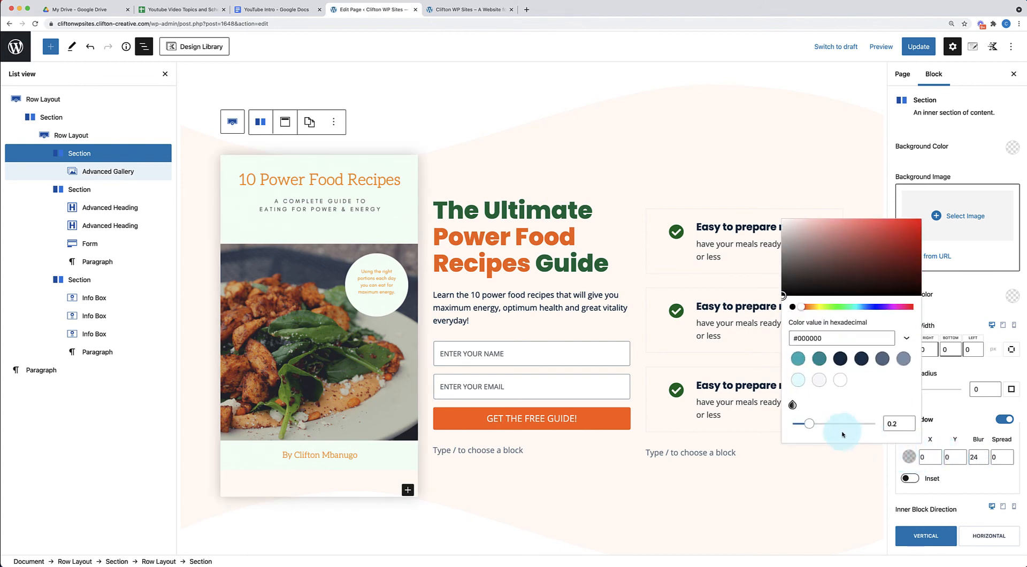
left_click_drag(809, 423, 798, 423)
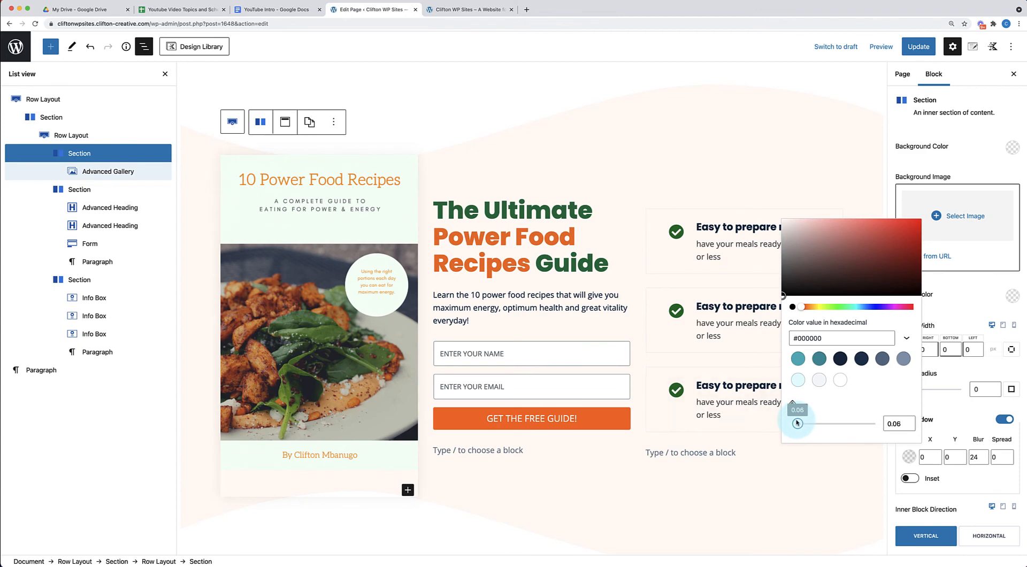
- Update the page and compare its published version with the Opt-In #2 section on the live site
left_click(919, 48)
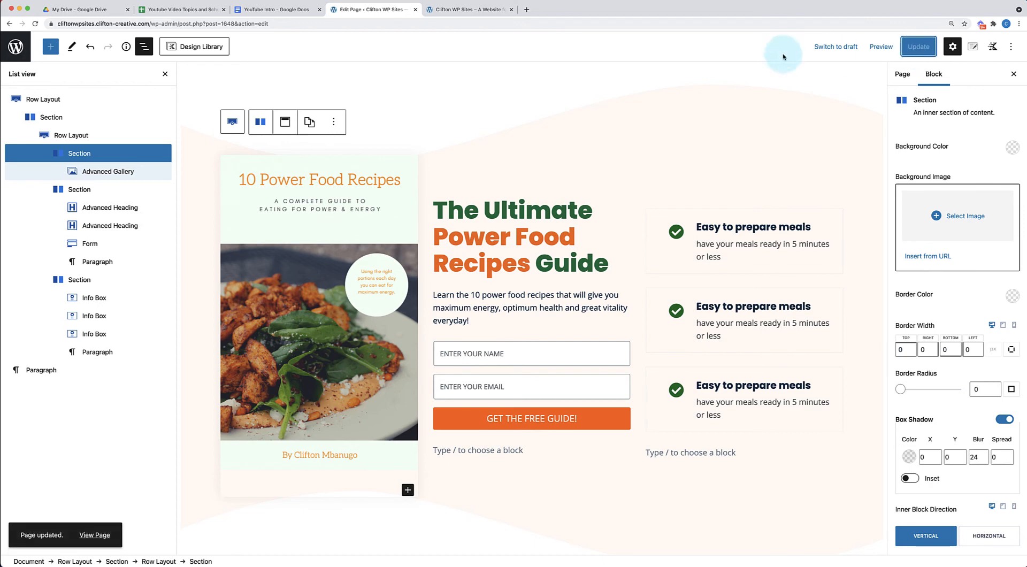
left_click(165, 74)
left_click(93, 533)
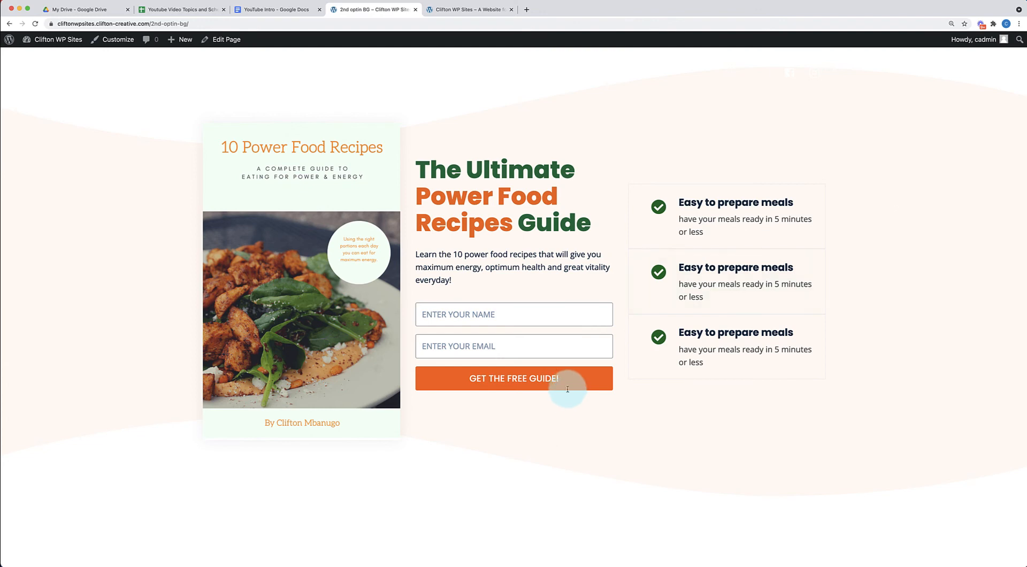
left_click(482, 9)
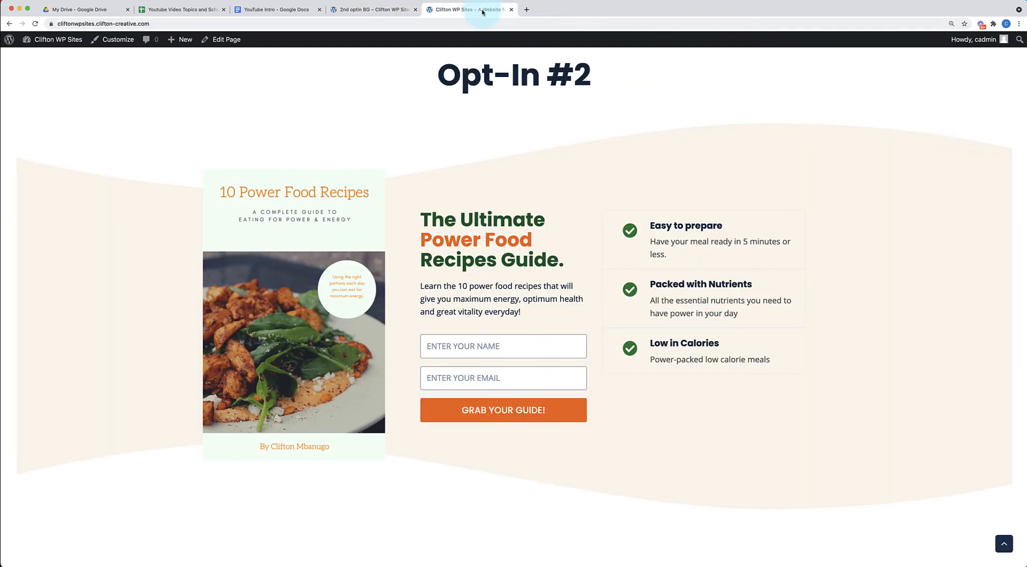
left_click(364, 10)
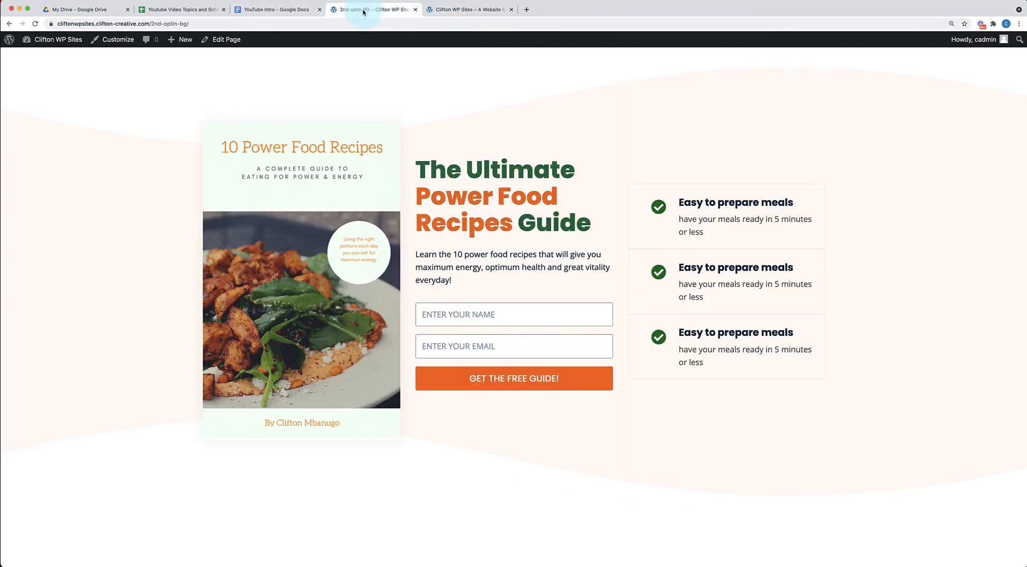
- Reopen the page for editing, give the section with the headings and form 20 px right and left padding, and publish the update
left_click(229, 39)
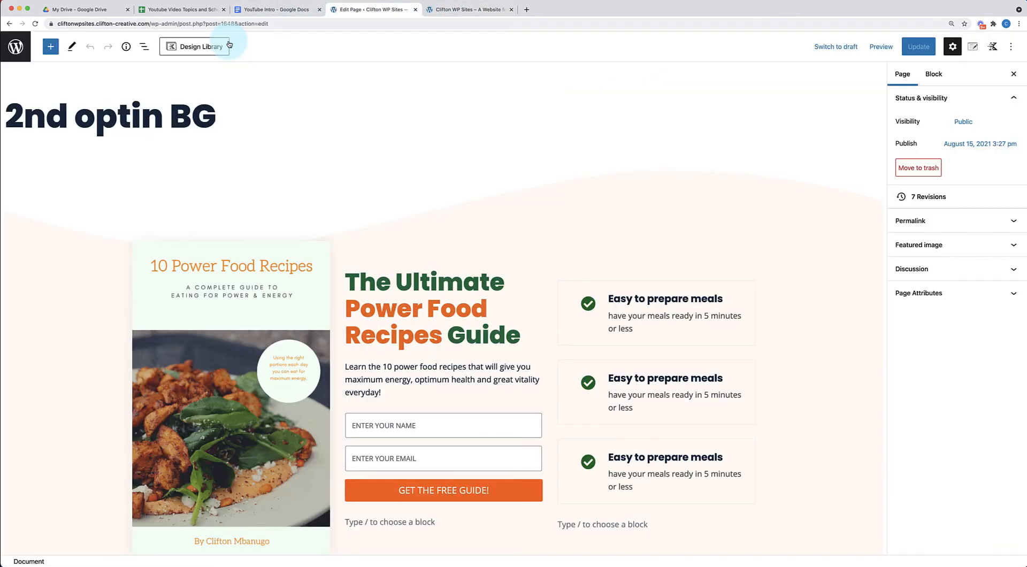
left_click(422, 236)
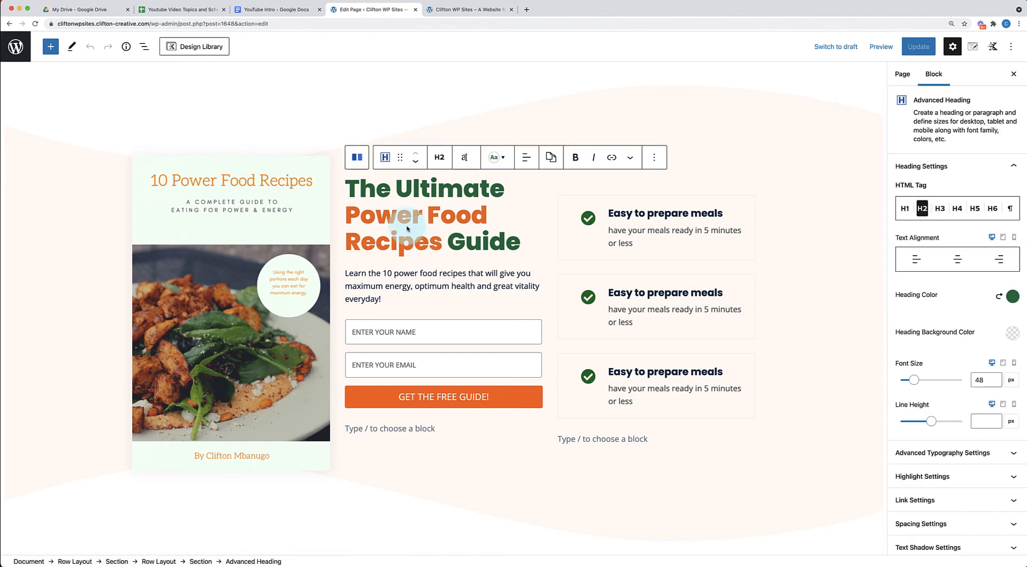
left_click(145, 47)
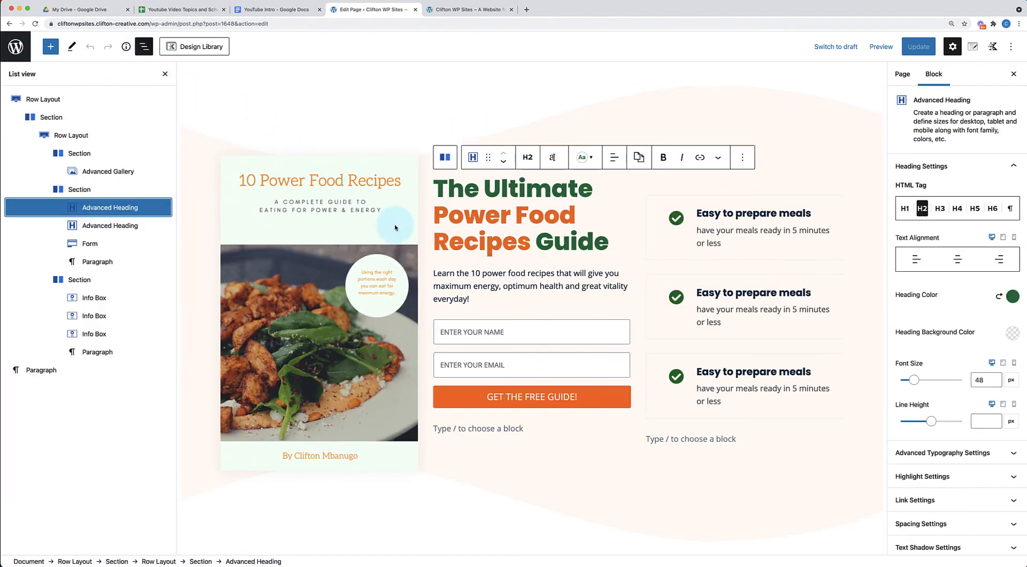
left_click(515, 307)
left_click(507, 245)
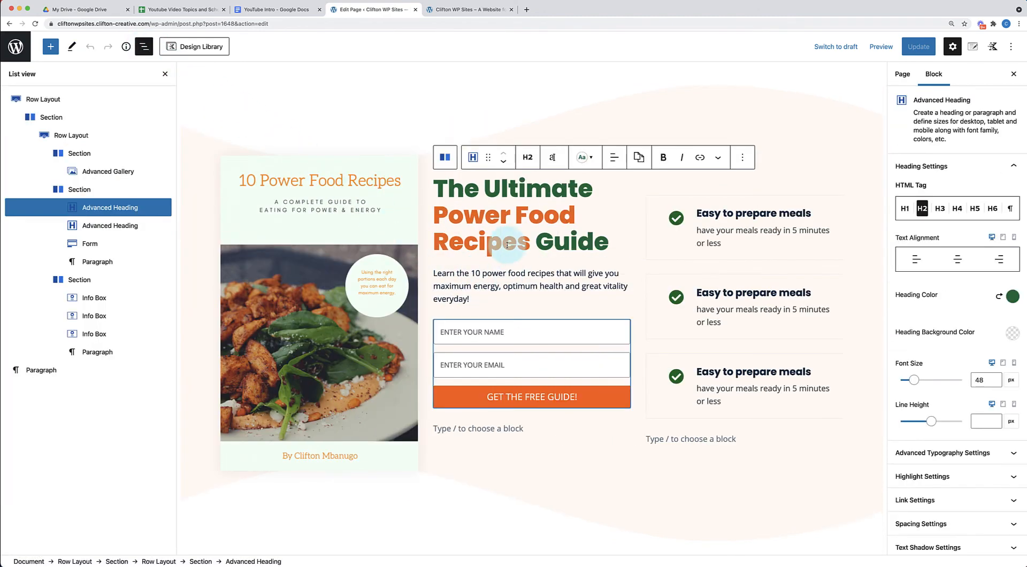
left_click(91, 190)
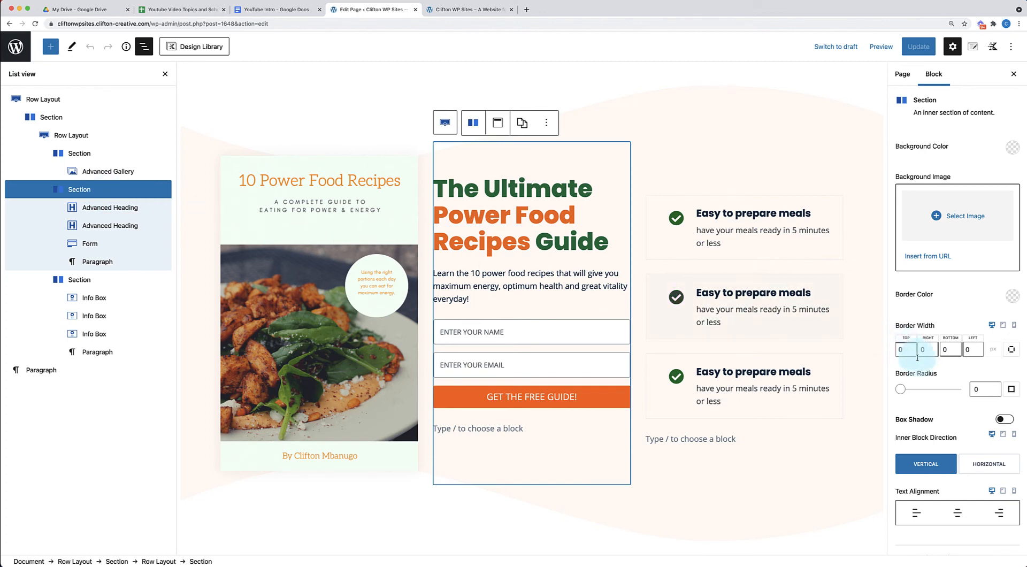
scroll(930, 372, "down", 5)
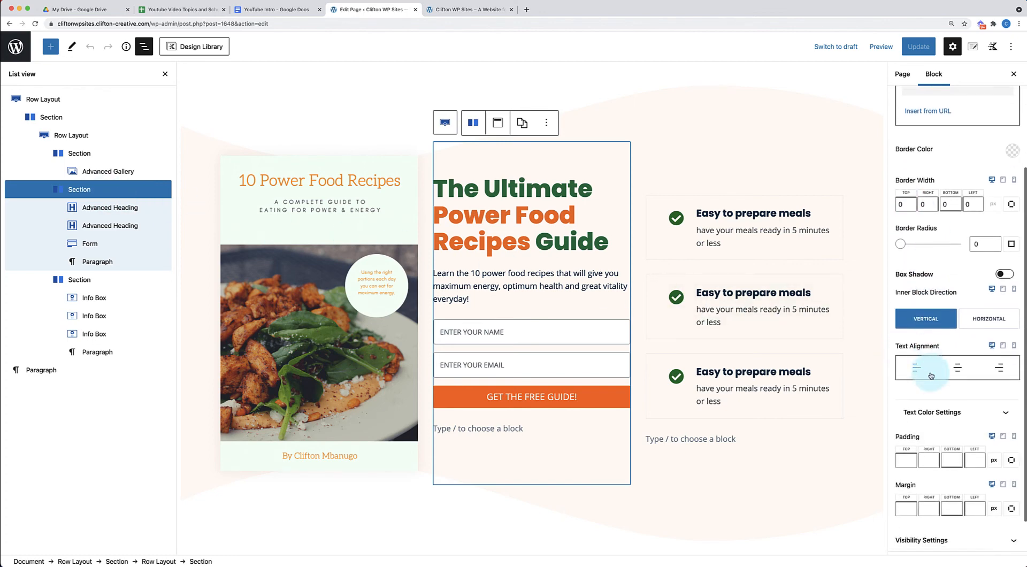
left_click(931, 416)
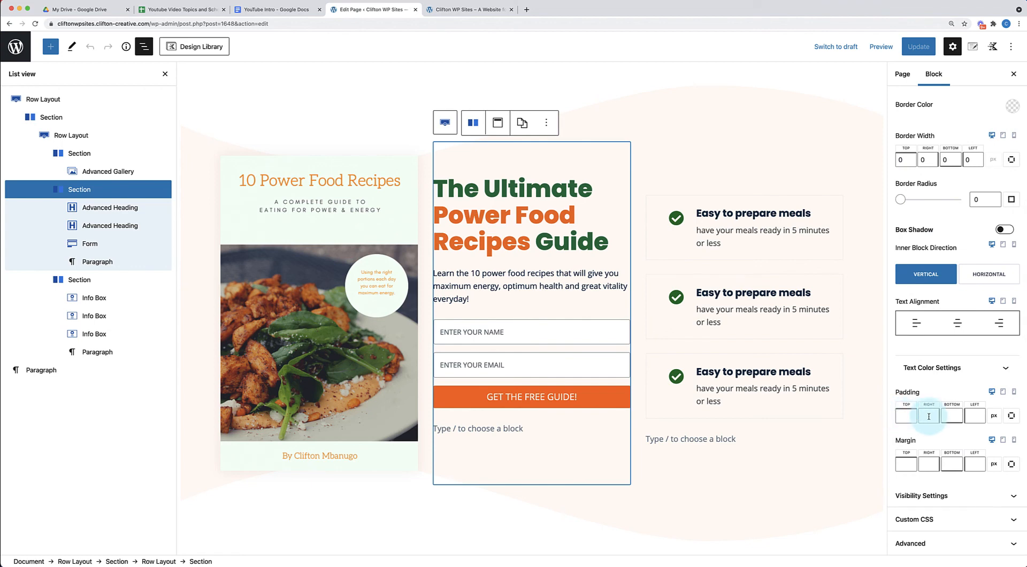
type("20")
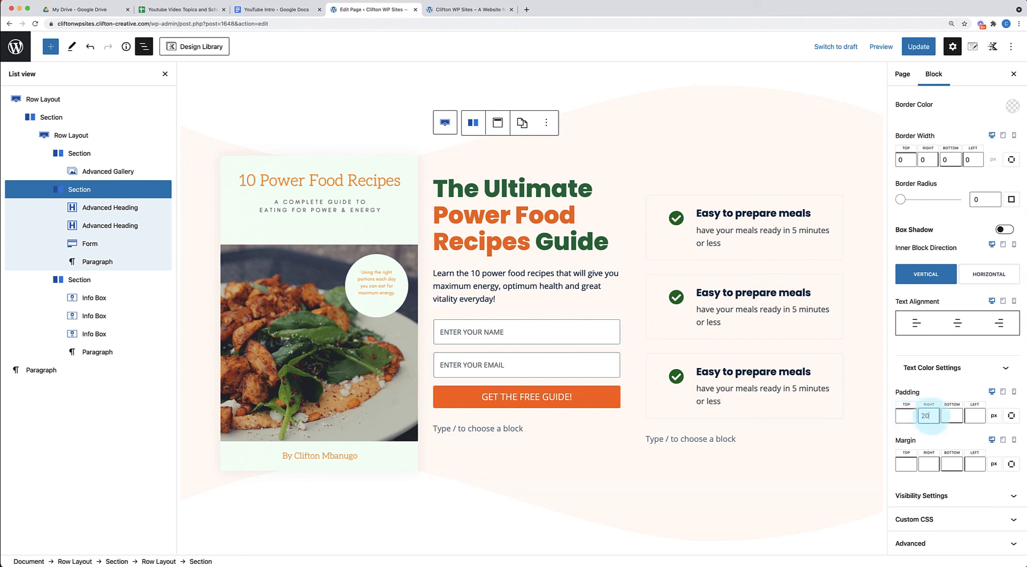
left_click(975, 420)
type("20")
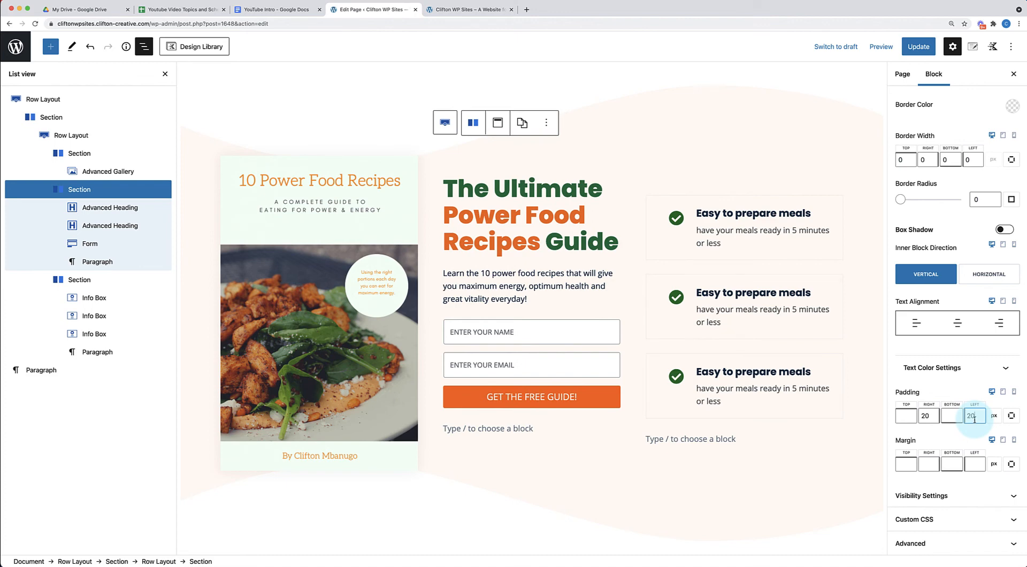
left_click(920, 47)
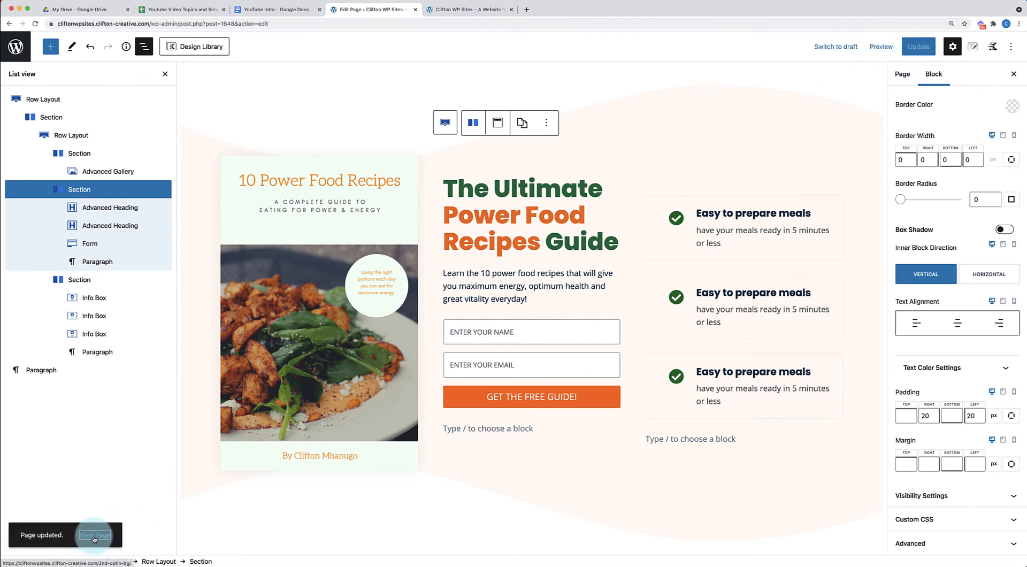
left_click(94, 535)
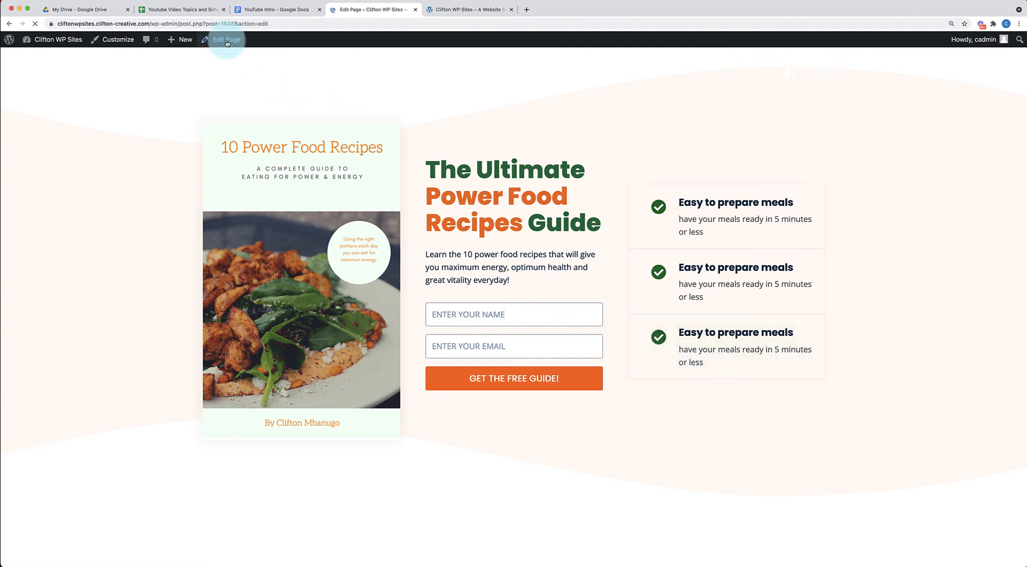
- Select the outer row layout in the editor and examine how the opt-in section displays in the tablet and mobile previews
left_click(249, 216)
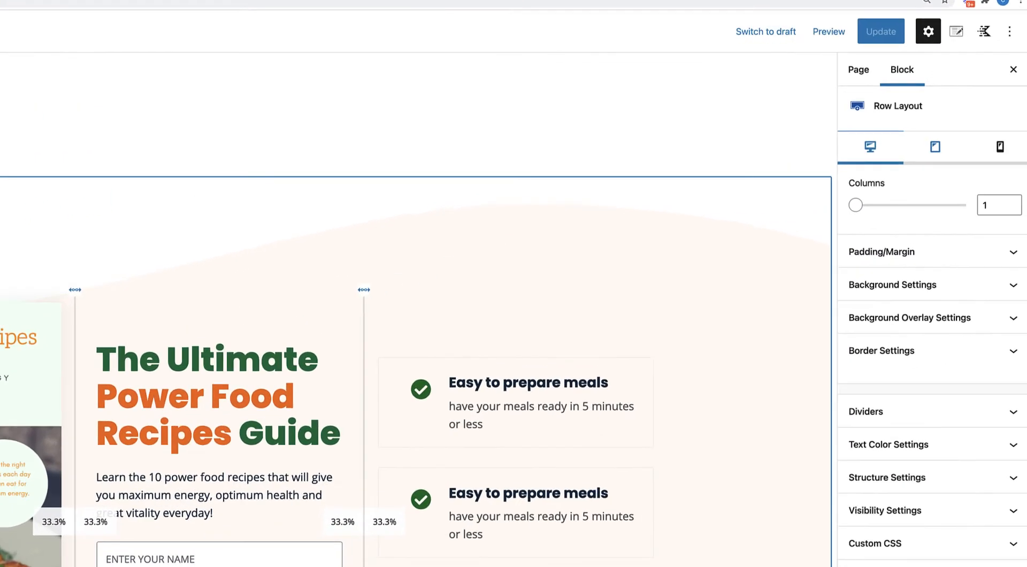
left_click(927, 156)
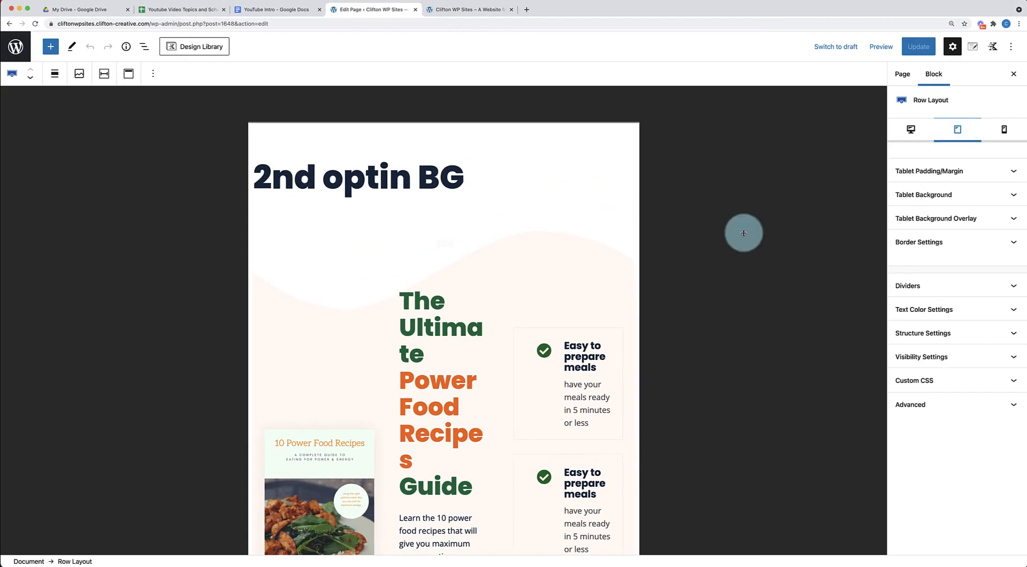
scroll(617, 296, "down", 5)
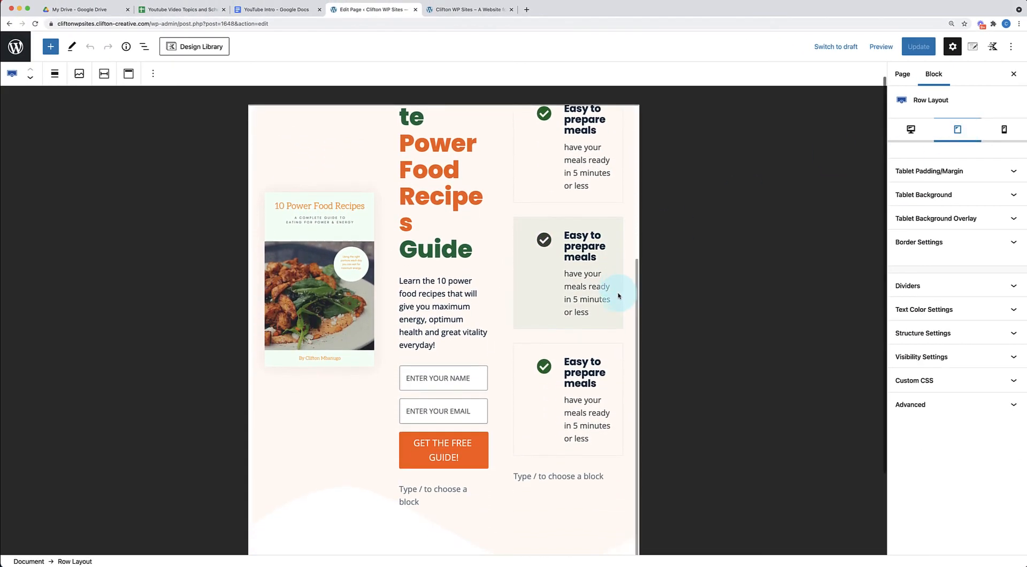
scroll(615, 294, "up", 4)
scroll(615, 294, "down", 2)
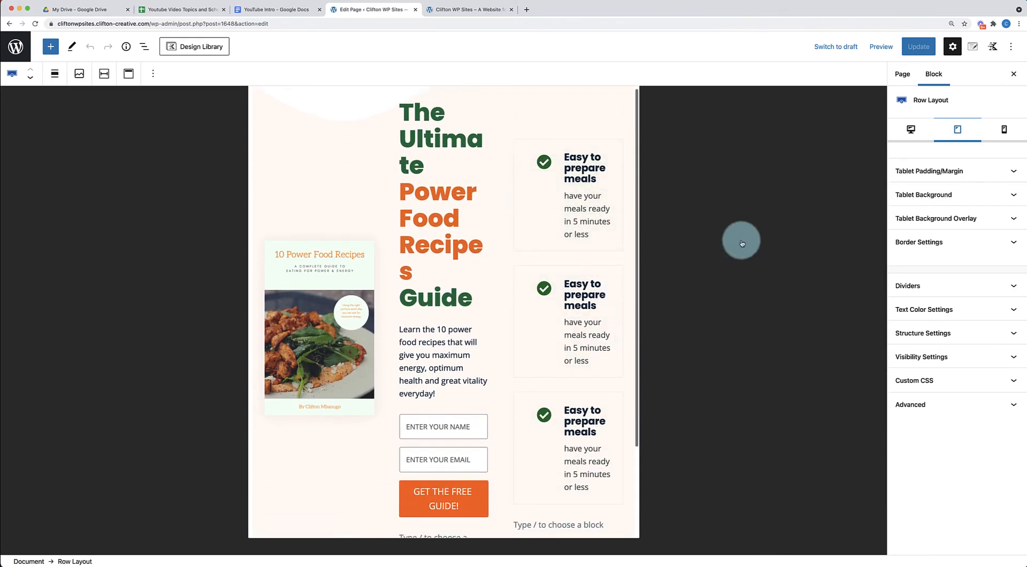
left_click(1003, 130)
scroll(458, 338, "down", 8)
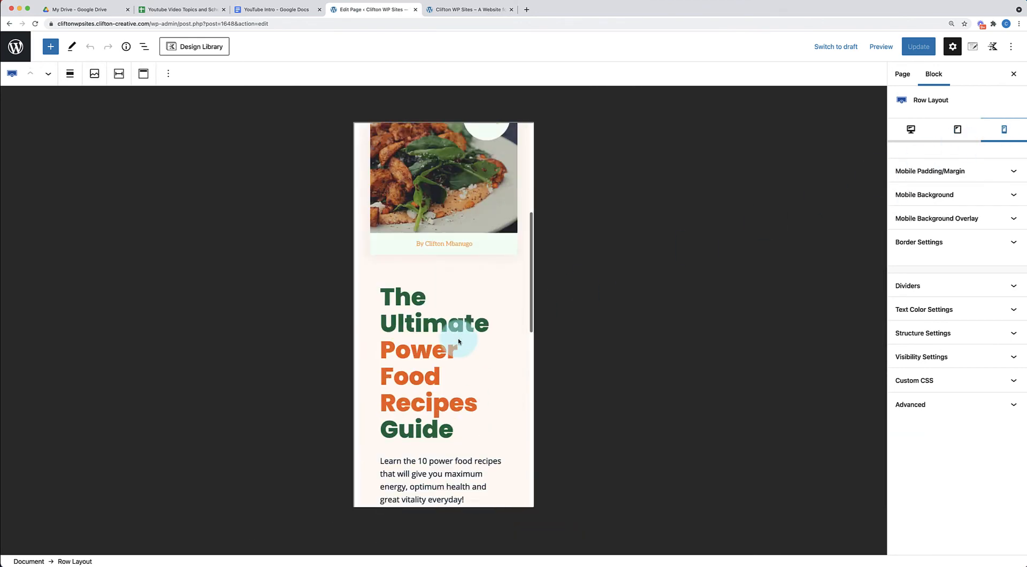
scroll(458, 339, "down", 15)
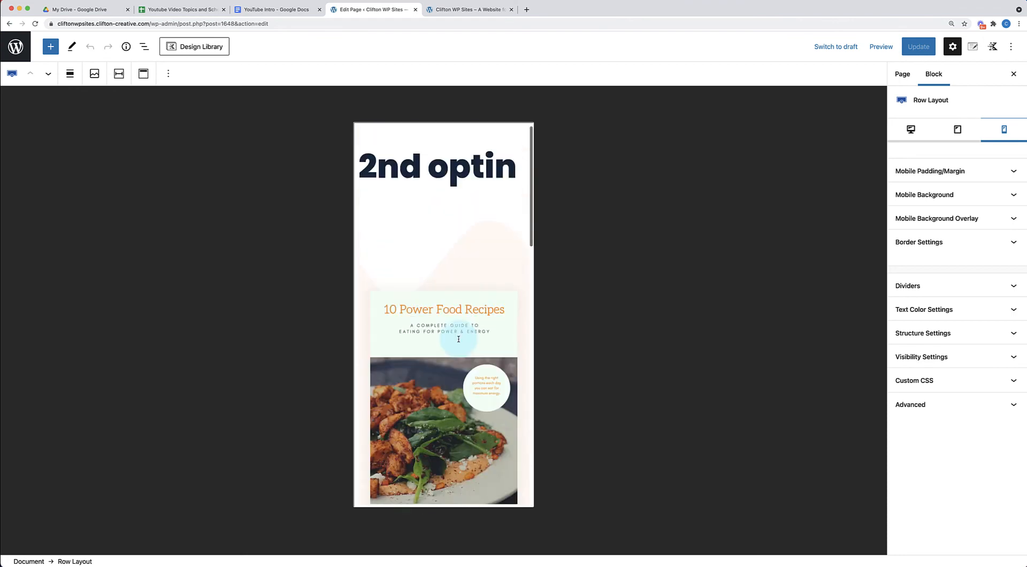
left_click(957, 130)
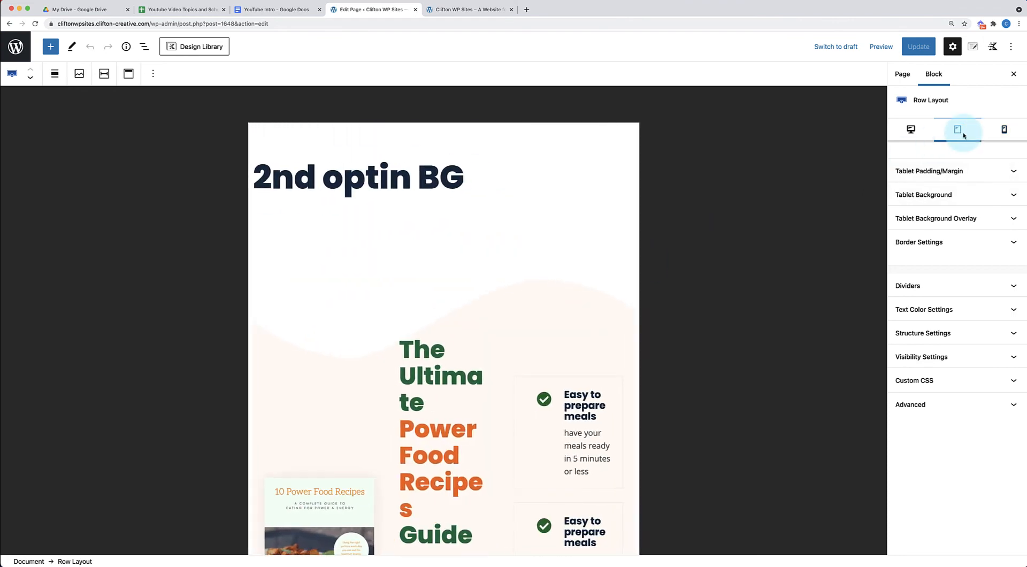
scroll(524, 395, "down", 2)
scroll(524, 395, "down", 2)
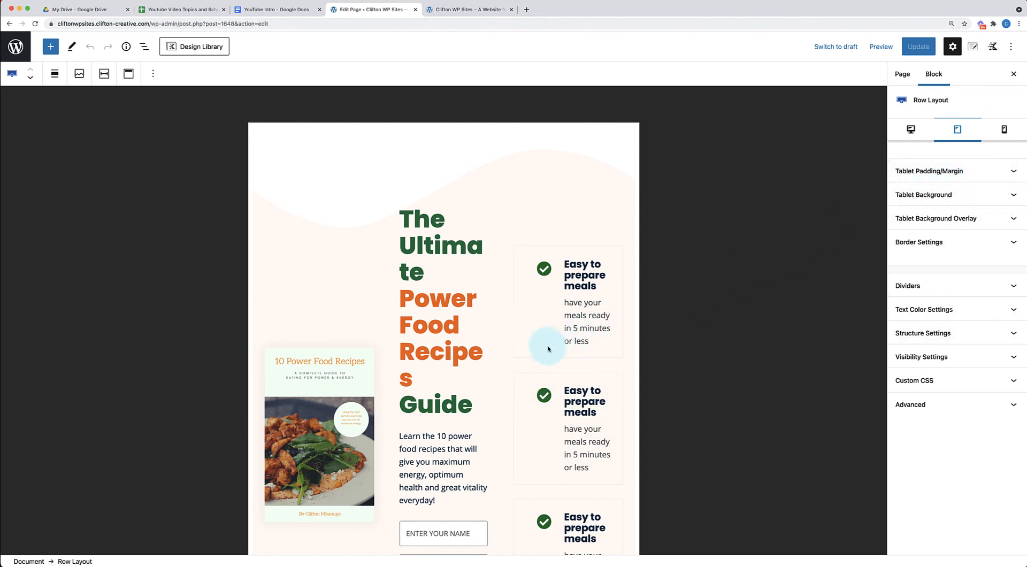
- Select the inner row layout that holds the cover, form and info box sections for tablet editing
scroll(538, 352, "down", 1)
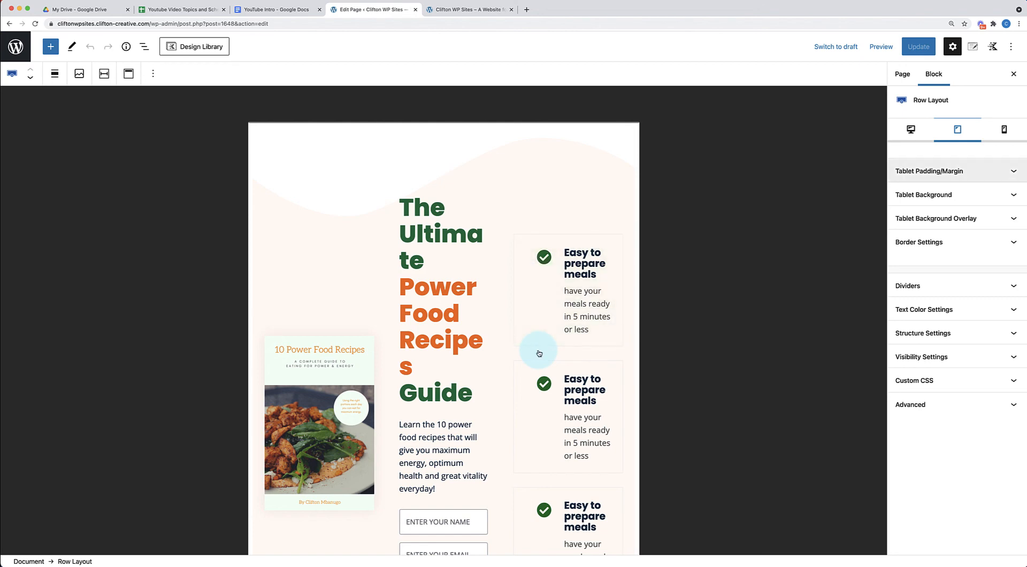
scroll(543, 345, "up", 1)
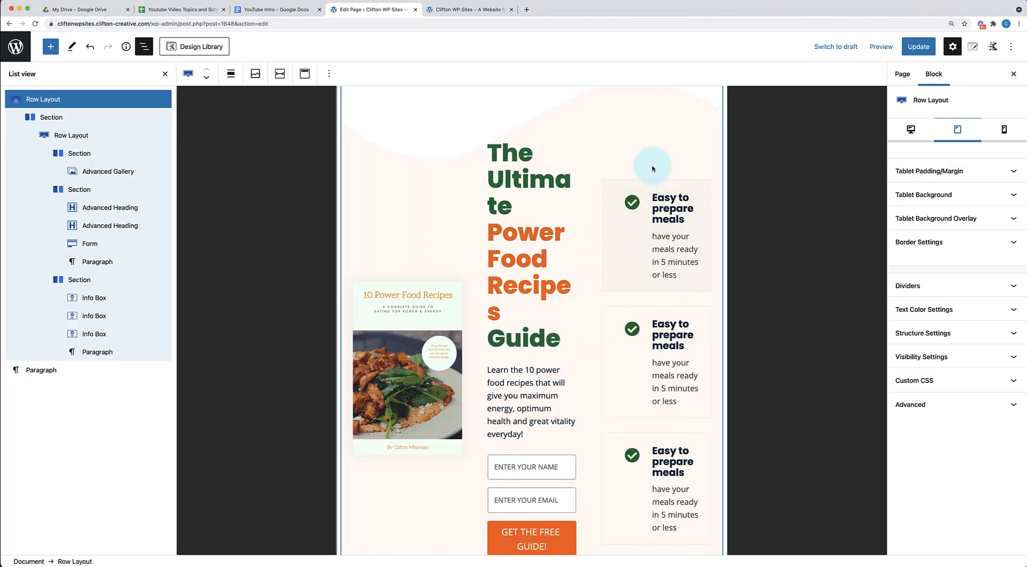
left_click(651, 169)
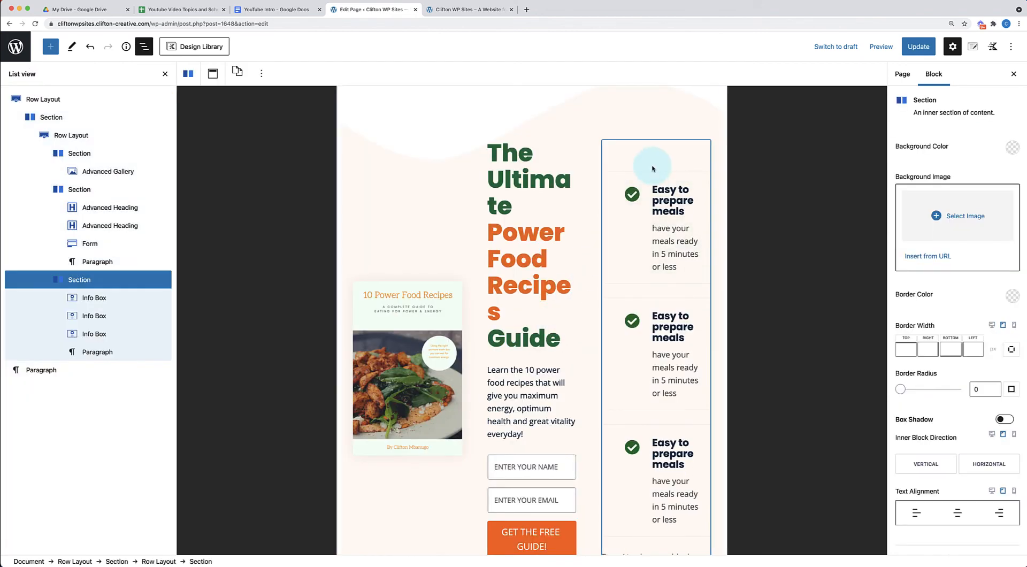
left_click(81, 136)
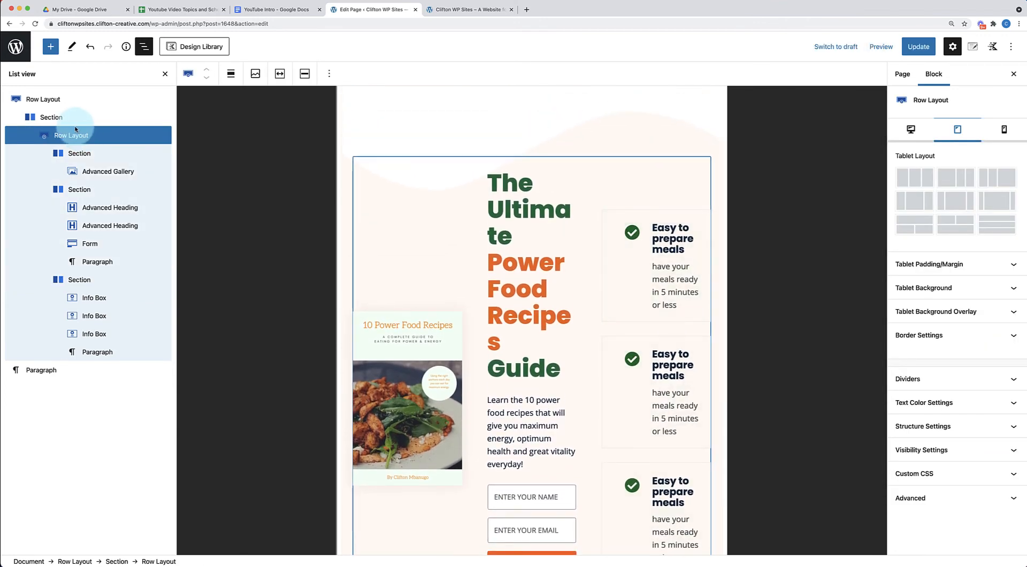
left_click(48, 100)
left_click(70, 136)
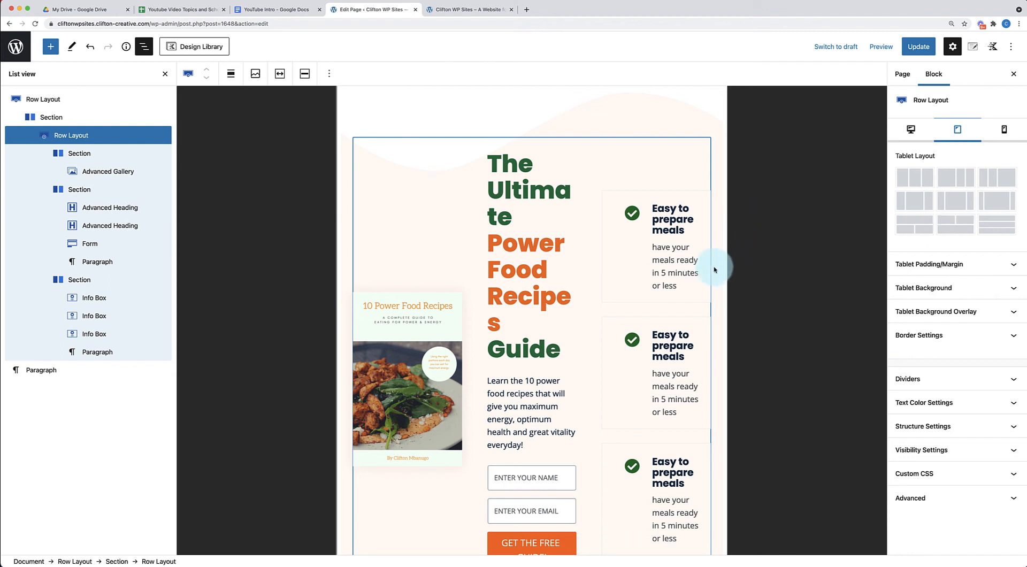
- Try the tablet layout with one full-width column above two columns on the inner row, and review it
left_click(925, 231)
scroll(609, 373, "down", 5)
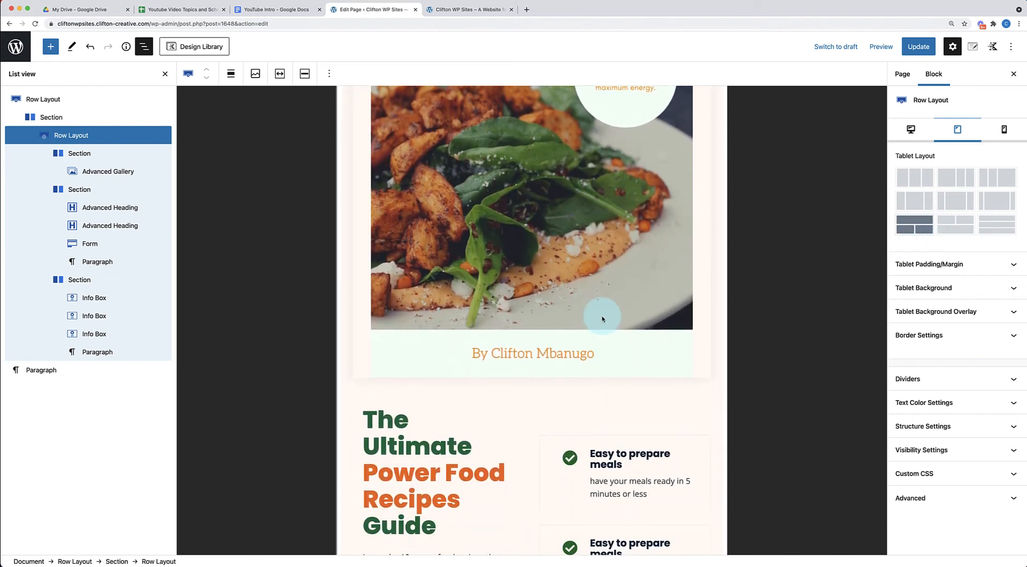
scroll(604, 337, "down", 5)
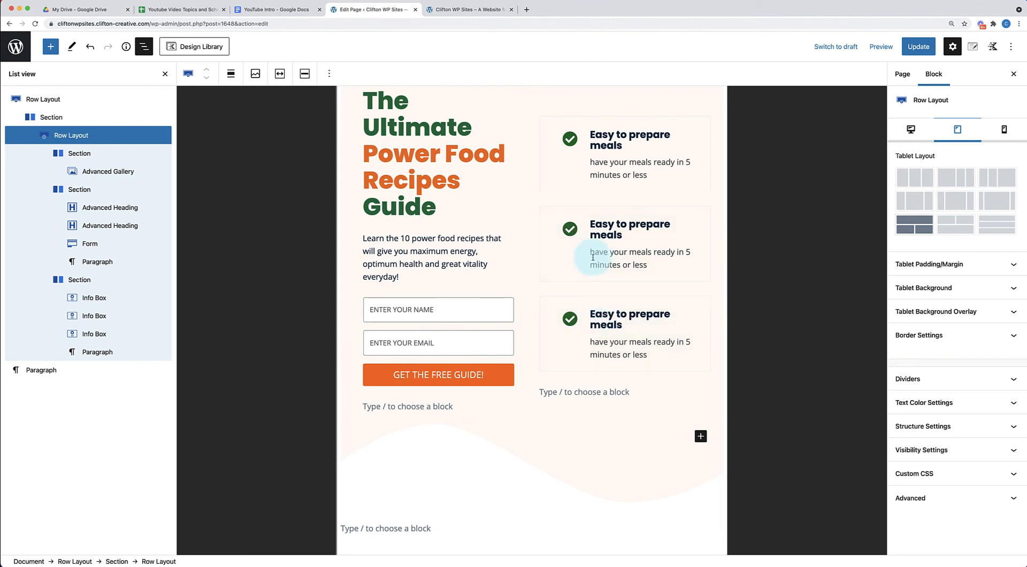
scroll(591, 247, "up", 1)
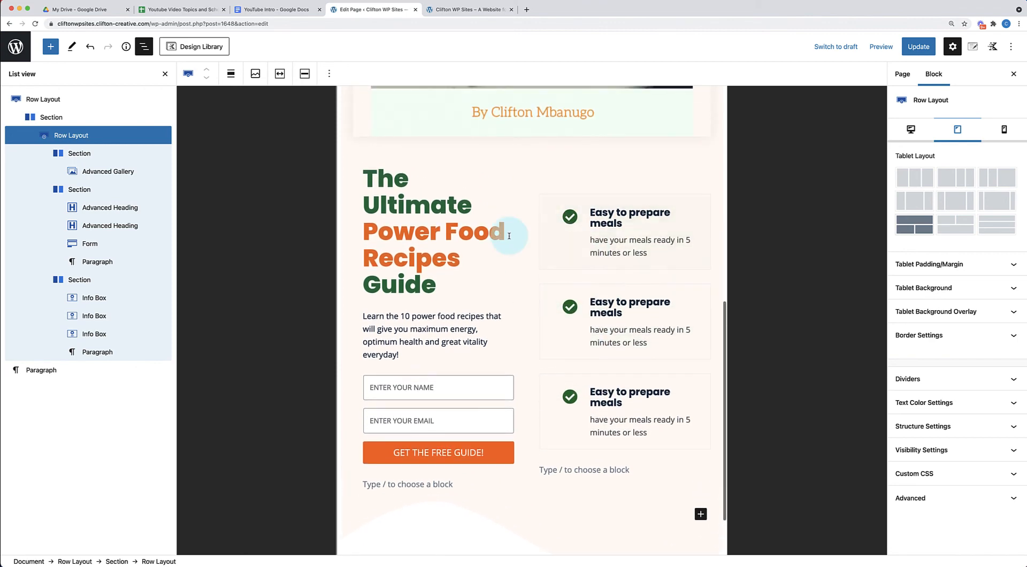
scroll(509, 236, "up", 6)
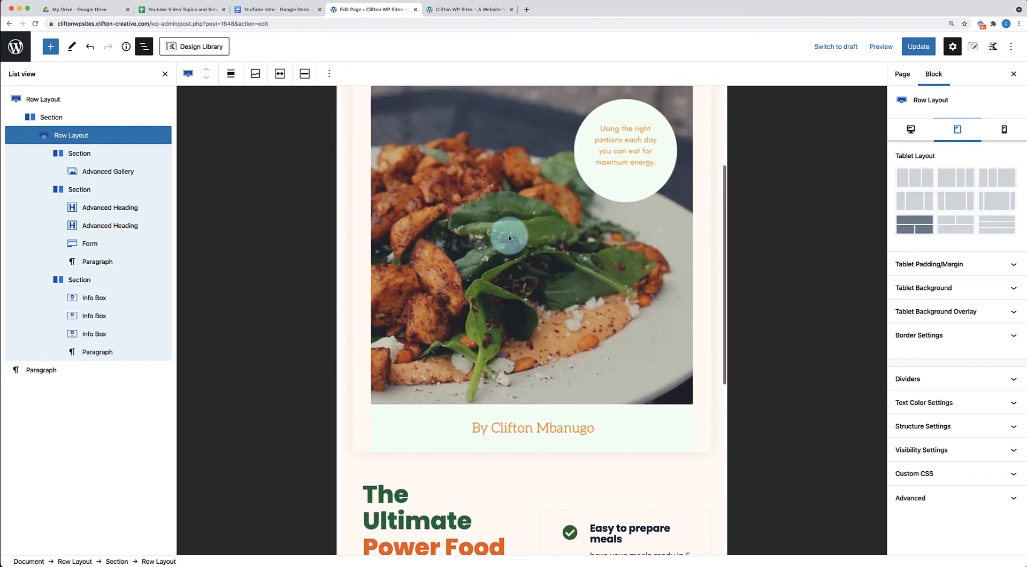
- Set the inner row's tablet layout to two columns above one full-width column and check the arrangement
left_click(952, 224)
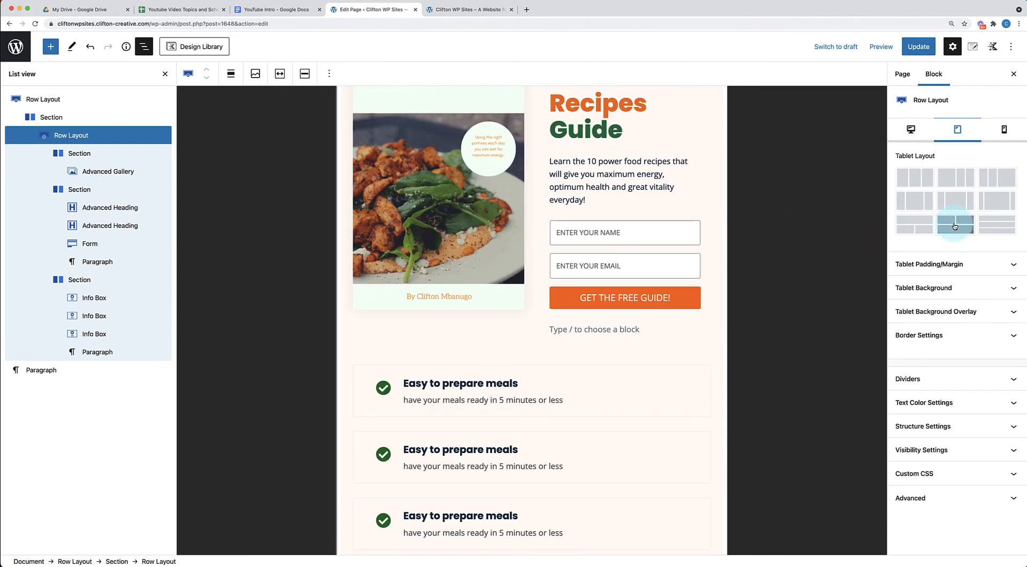
scroll(540, 328, "up", 1)
scroll(539, 327, "up", 2)
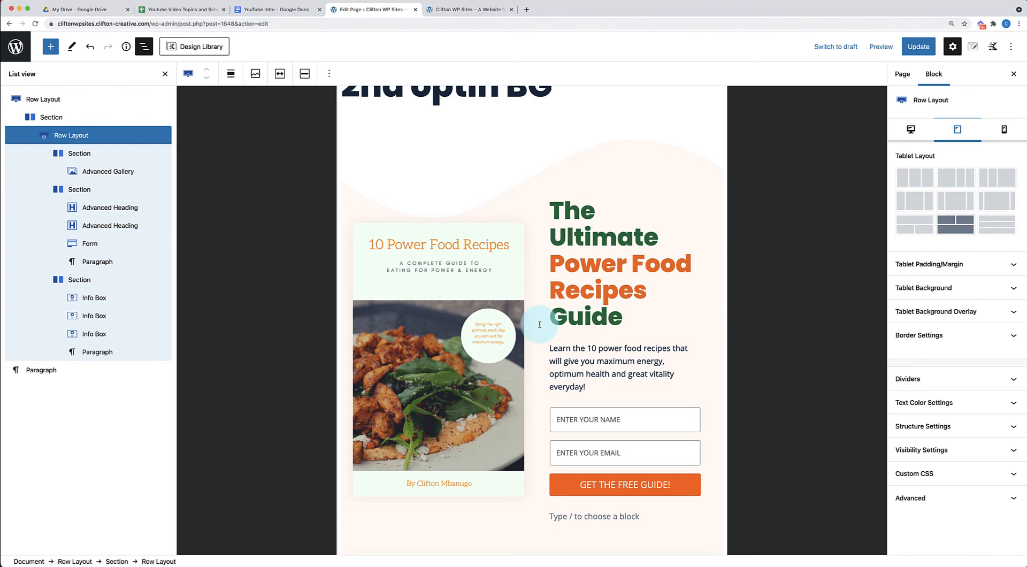
scroll(540, 324, "down", 5)
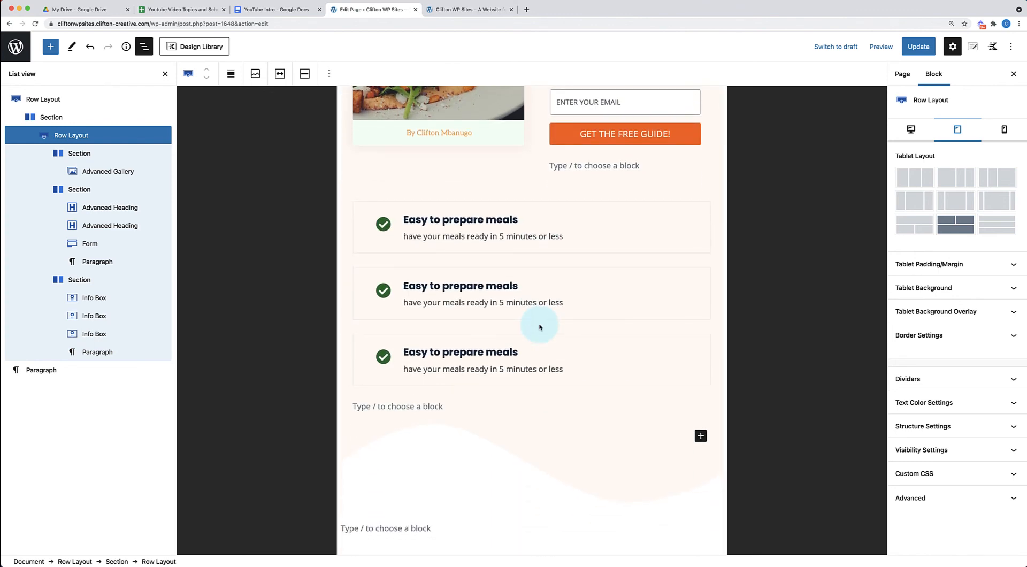
scroll(539, 327, "up", 5)
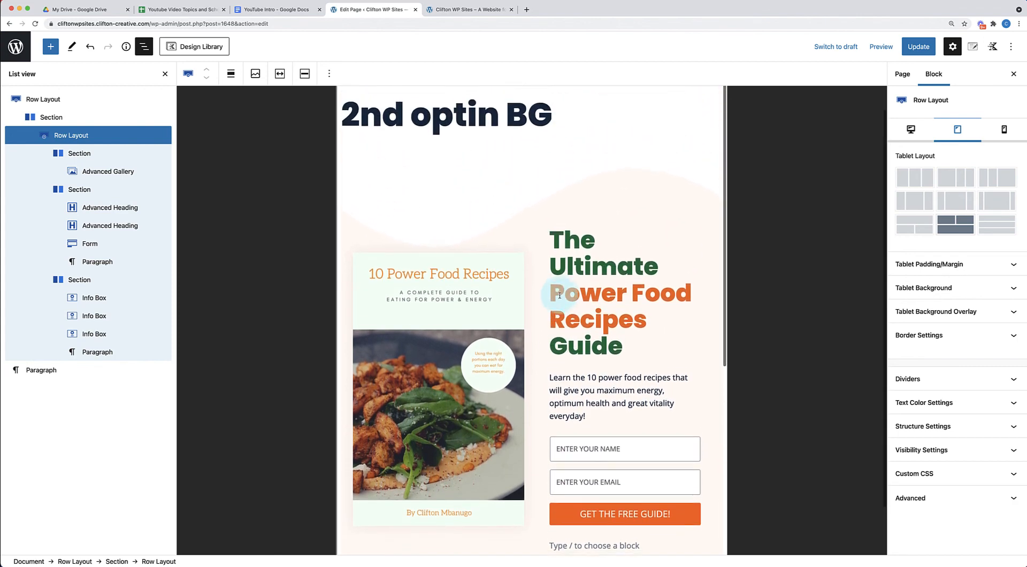
scroll(559, 295, "down", 1)
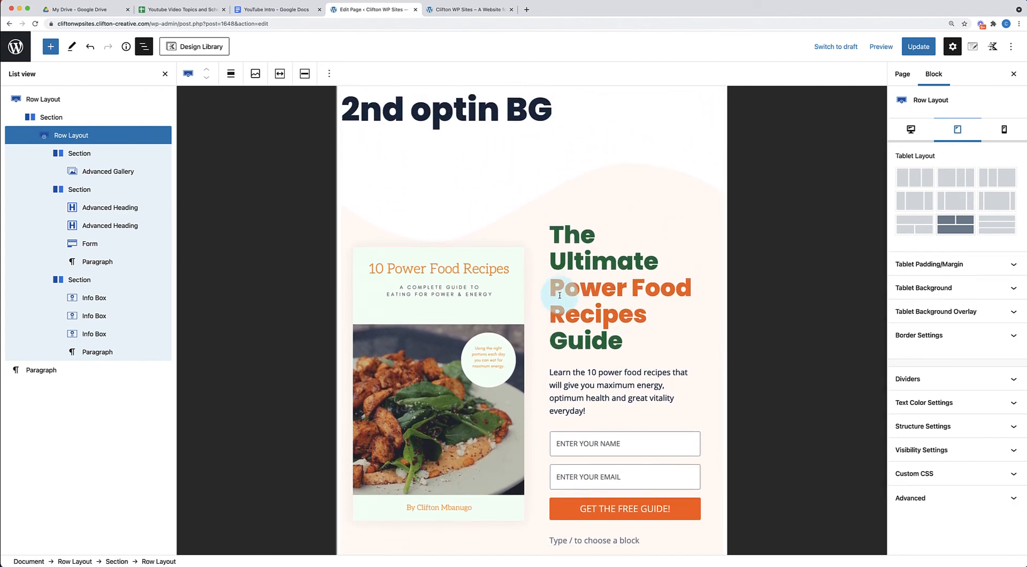
- Set the tablet font size of the "The Ultimate Power Food Recipes Guide" heading to 36 px
left_click(583, 238)
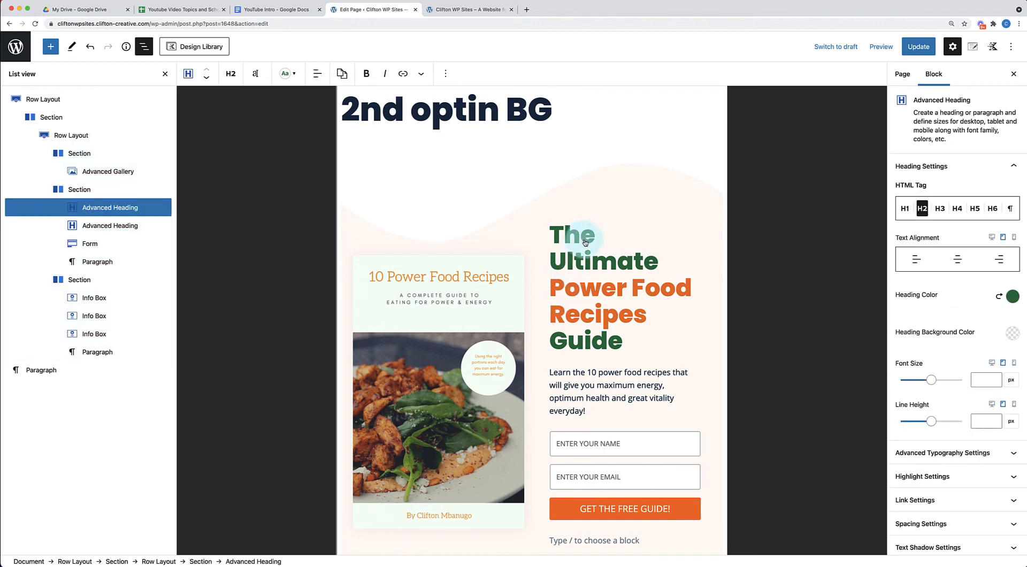
left_click(977, 380)
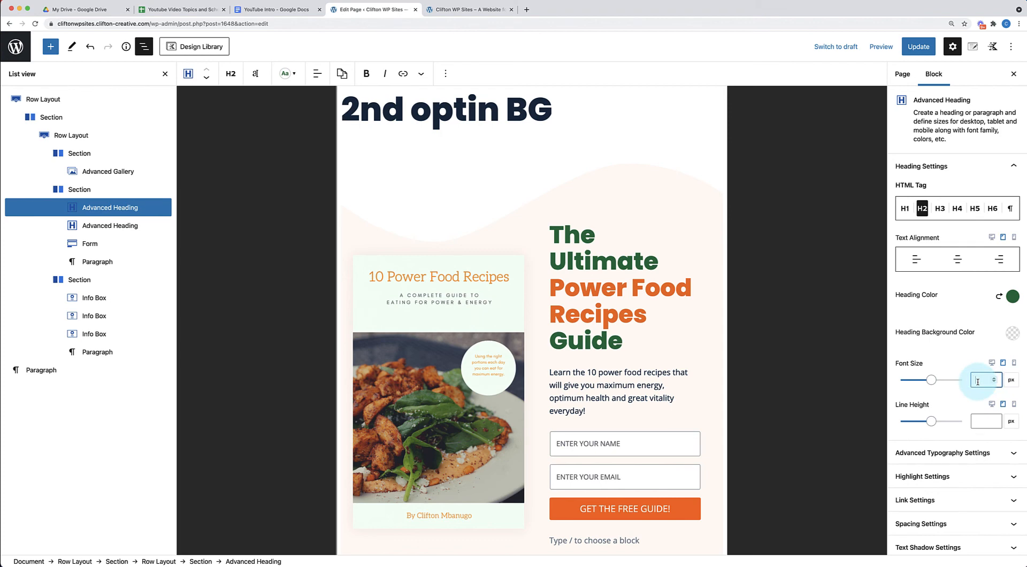
type("36")
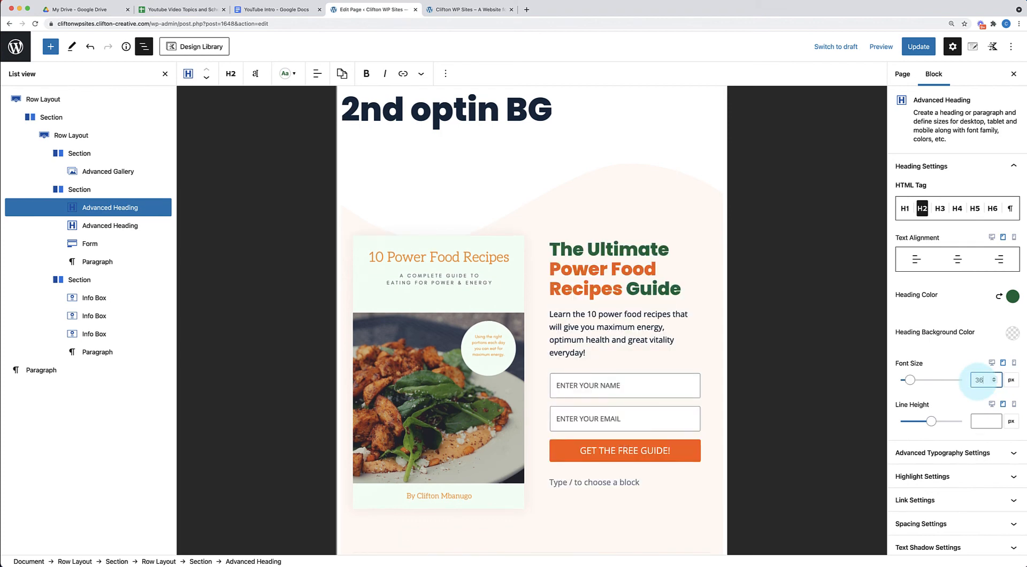
- Set the tablet font size of the "Learn the 10 power food recipes" text to 16 px
left_click(619, 316)
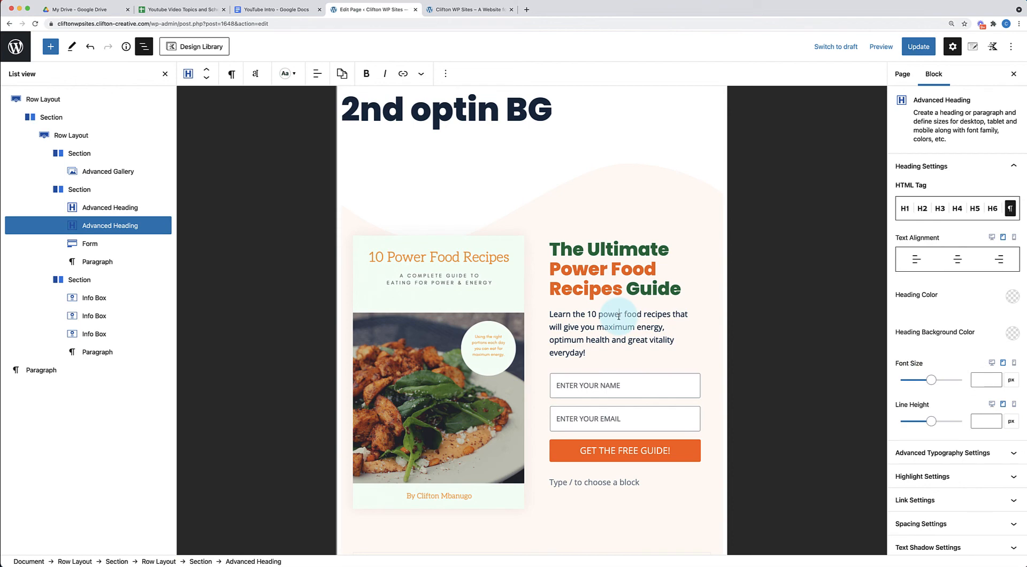
left_click(978, 380)
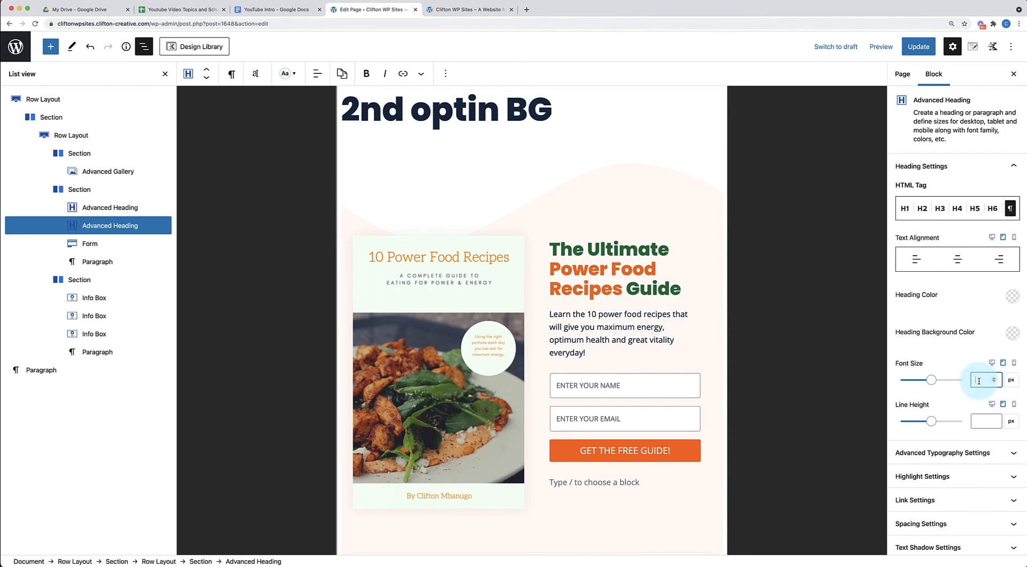
type("18")
key("BackSpace")
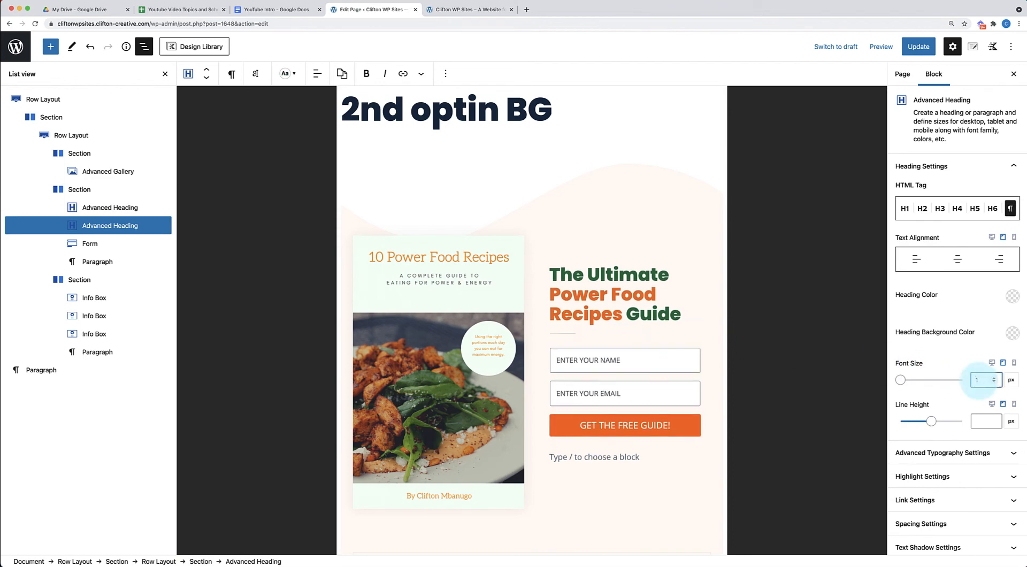
type("6")
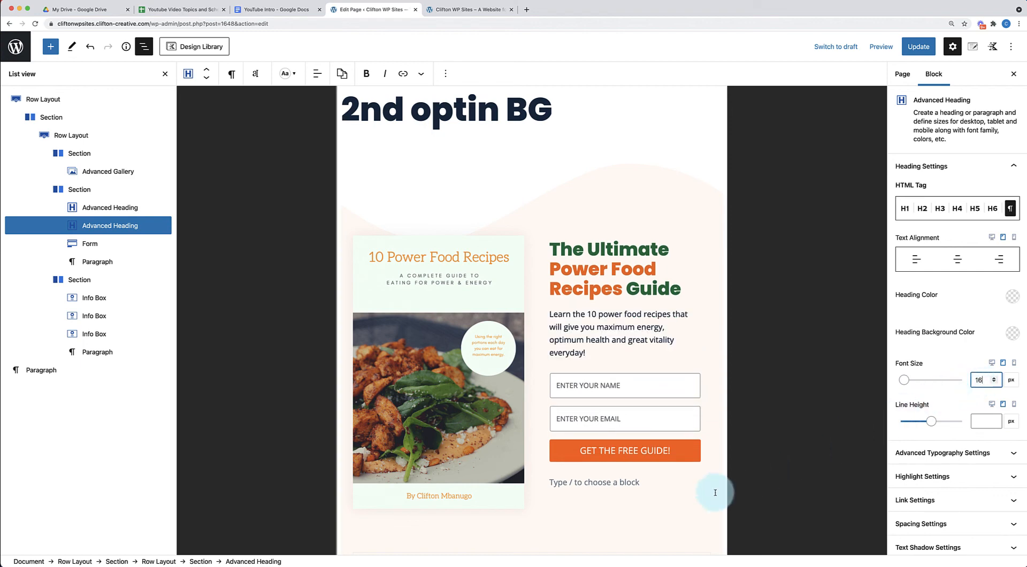
- Publish the update and check the whole opt-in section in the tablet preview
scroll(639, 527, "down", 2)
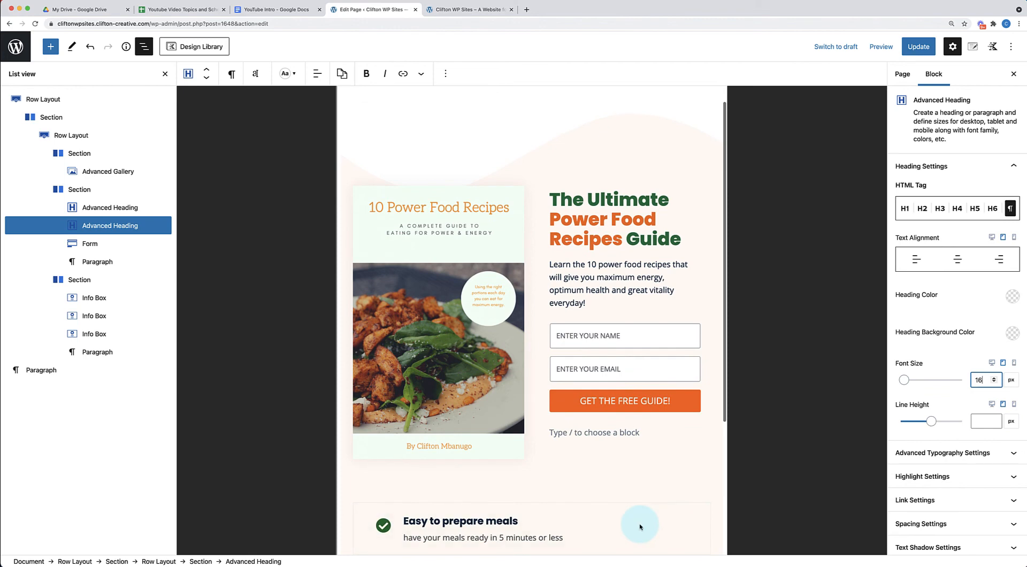
scroll(588, 425, "down", 10)
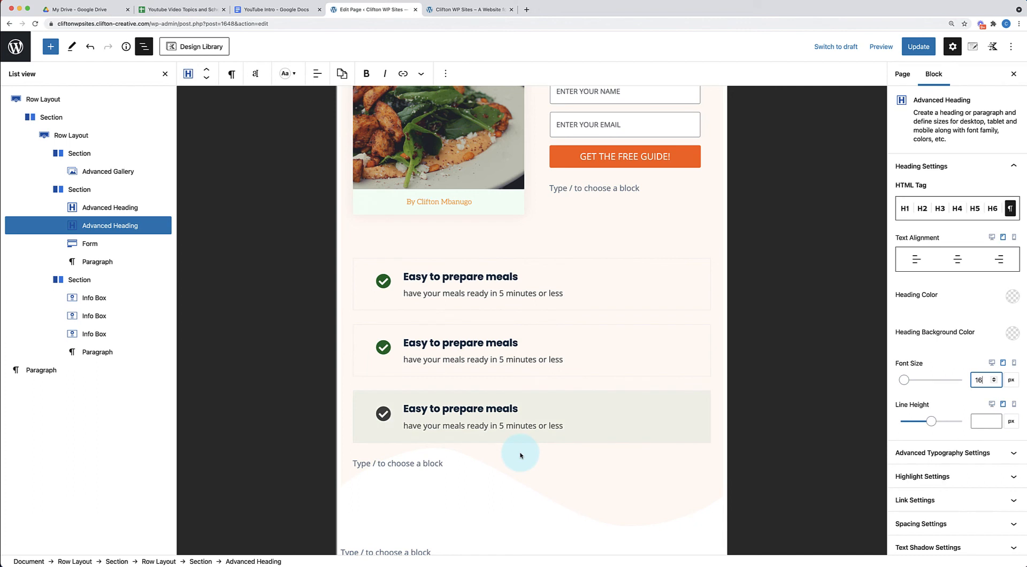
scroll(561, 406, "up", 6)
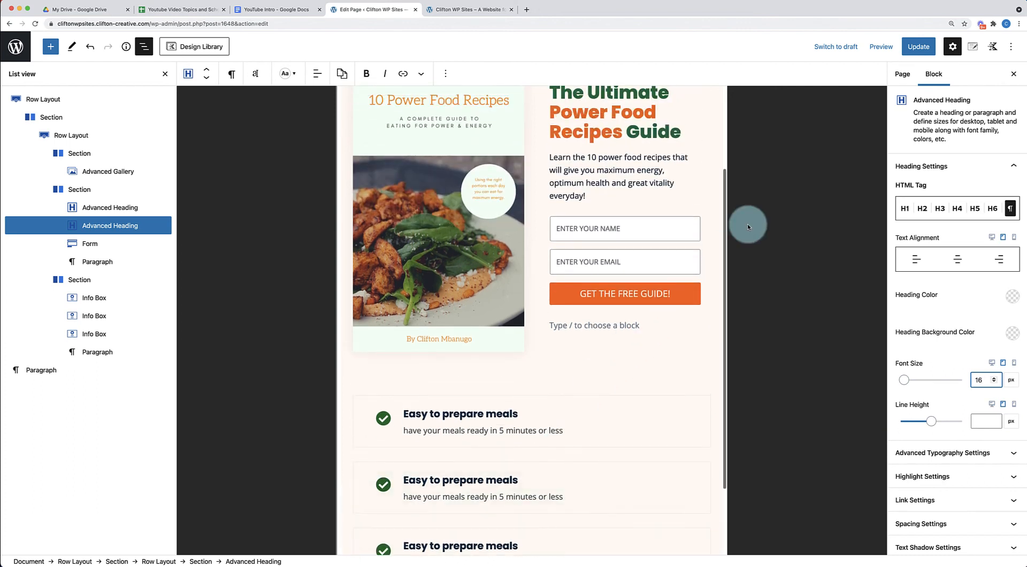
left_click(922, 48)
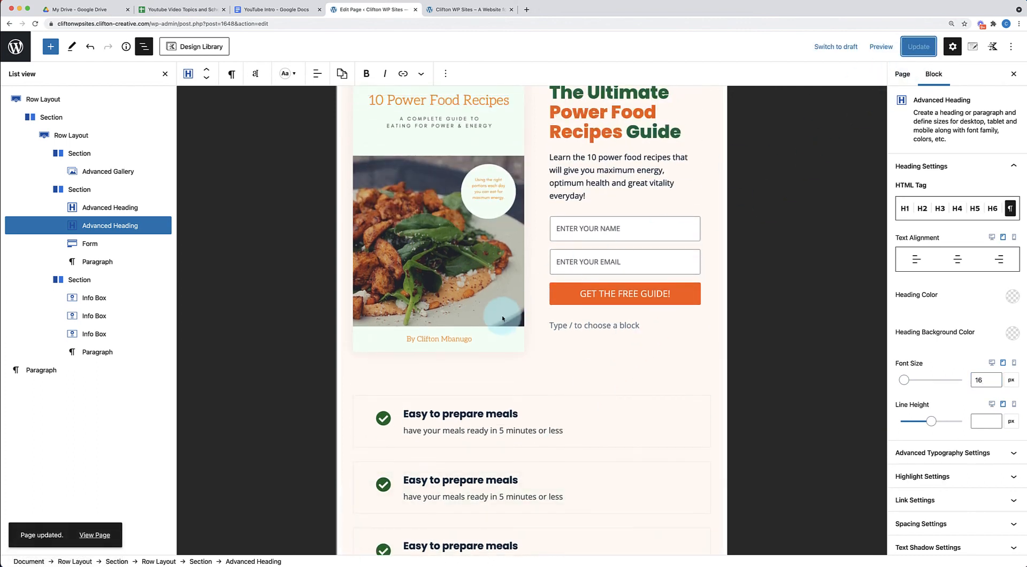
scroll(498, 320, "up", 3)
scroll(499, 321, "up", 2)
scroll(498, 320, "down", 10)
scroll(499, 321, "up", 10)
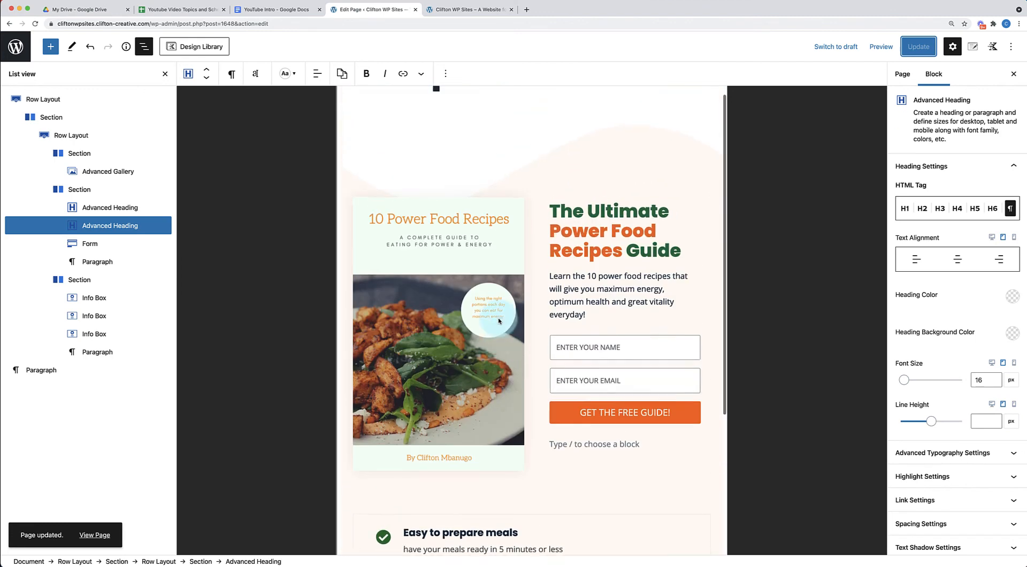
scroll(499, 321, "down", 3)
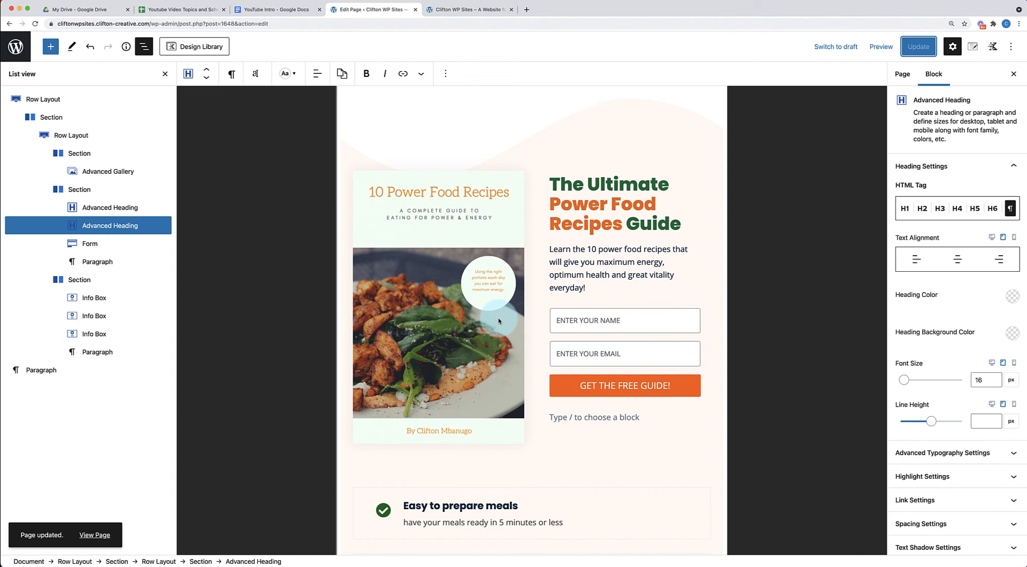
scroll(498, 321, "up", 3)
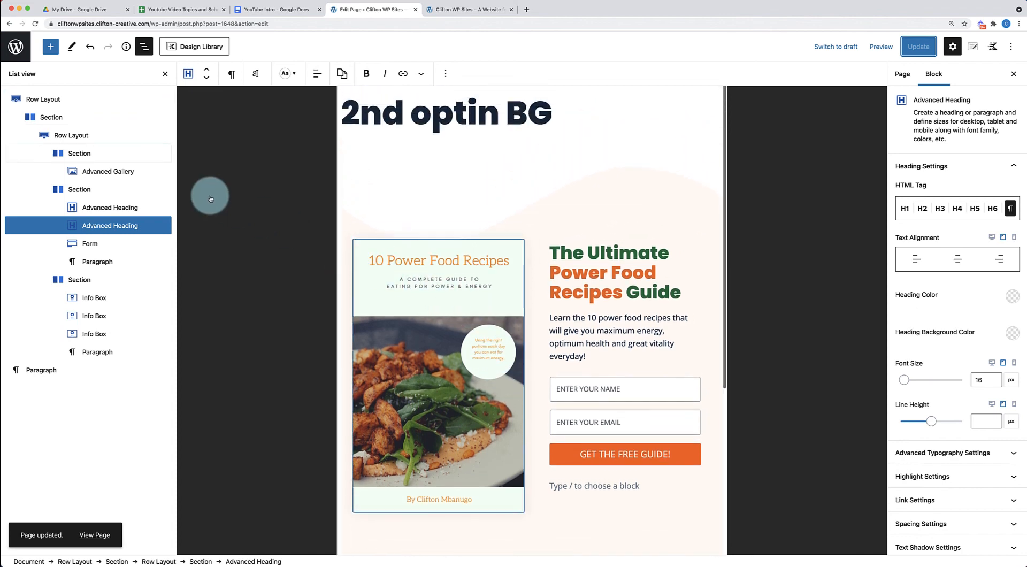
- Select the inner row layout and examine how its stacked sections display in the mobile preview
left_click(75, 137)
left_click(1004, 129)
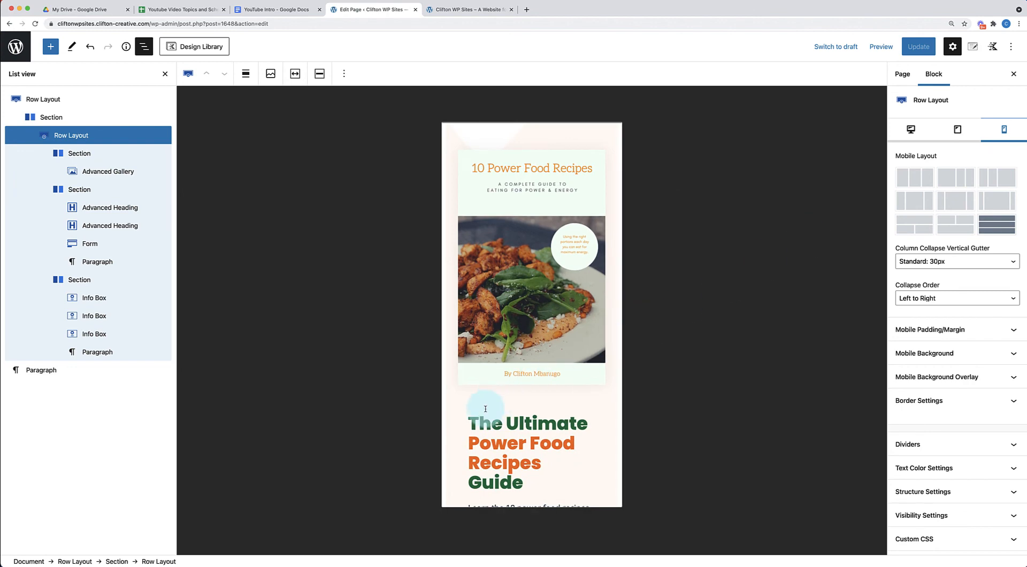
scroll(485, 408, "down", 1)
scroll(485, 409, "up", 5)
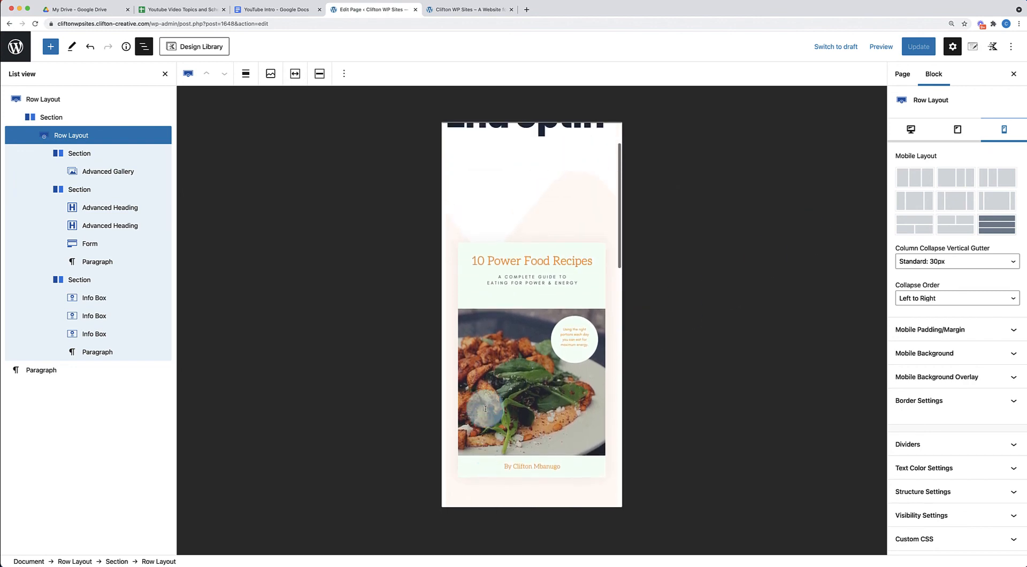
scroll(486, 408, "down", 5)
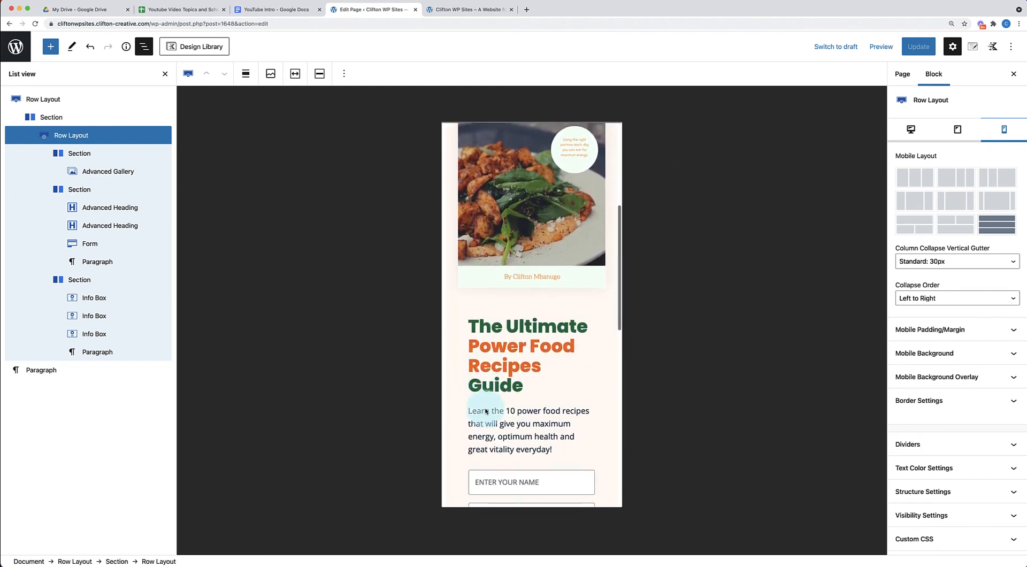
scroll(485, 409, "down", 10)
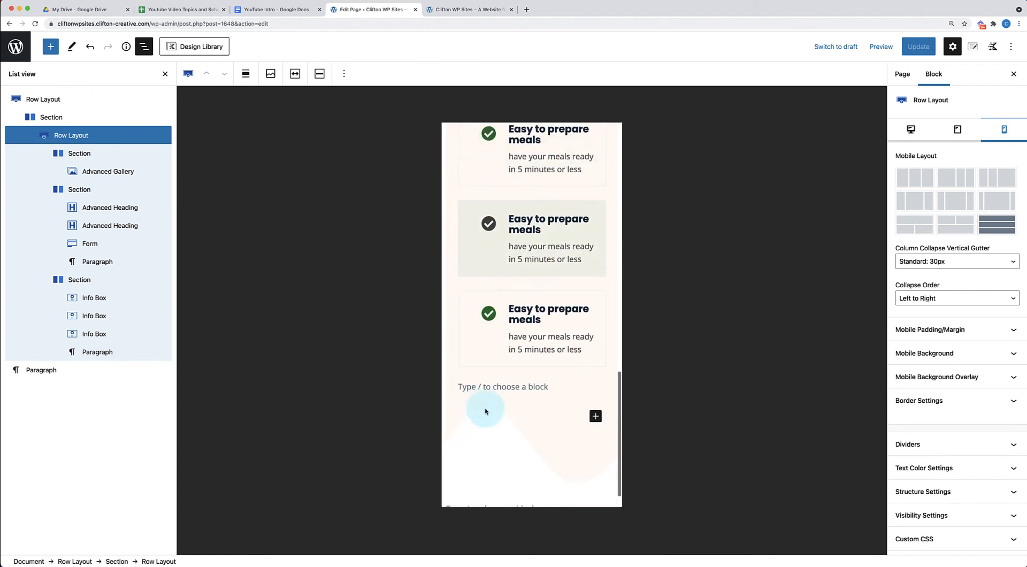
scroll(486, 411, "up", 12)
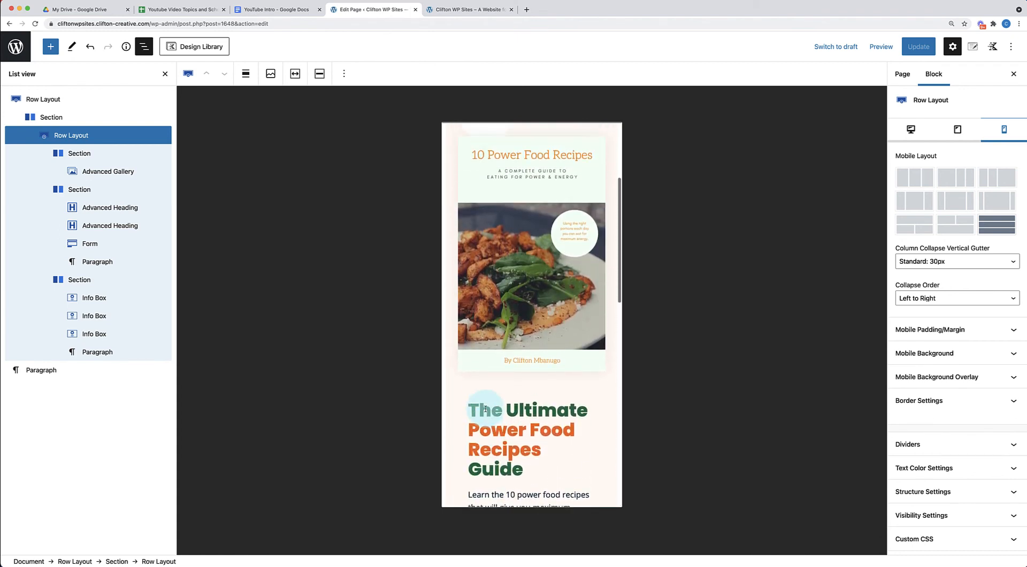
scroll(485, 411, "down", 4)
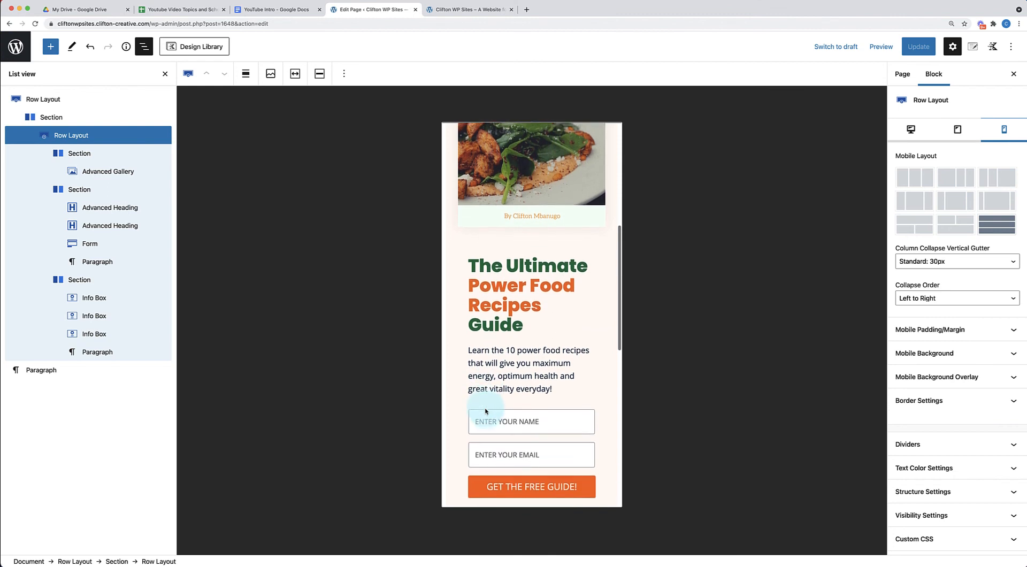
scroll(485, 408, "down", 3)
scroll(485, 409, "up", 5)
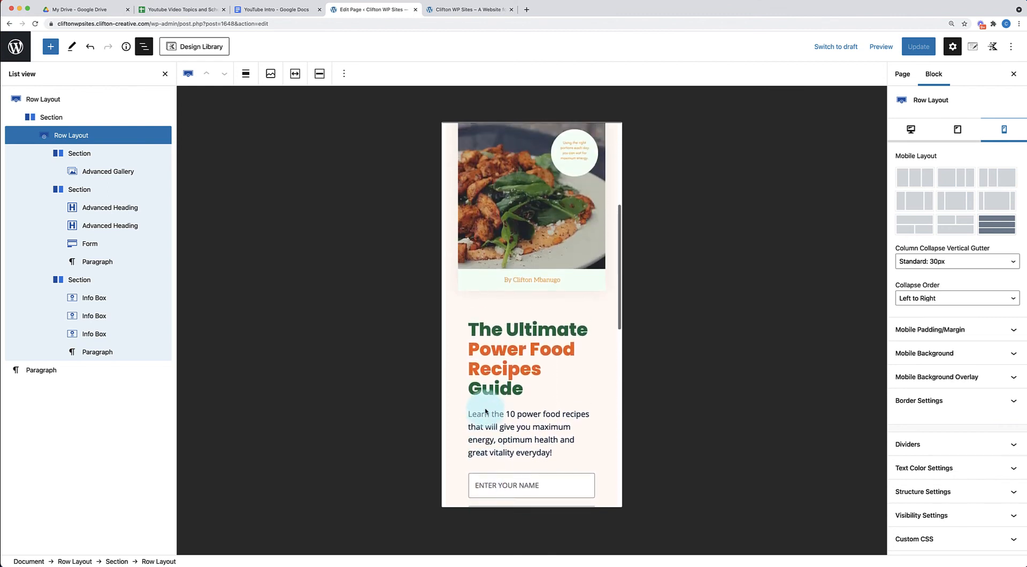
- Center the "The Ultimate Power Food Recipes Guide" heading and the "Learn the 10 power food recipes" text for mobile
left_click(491, 335)
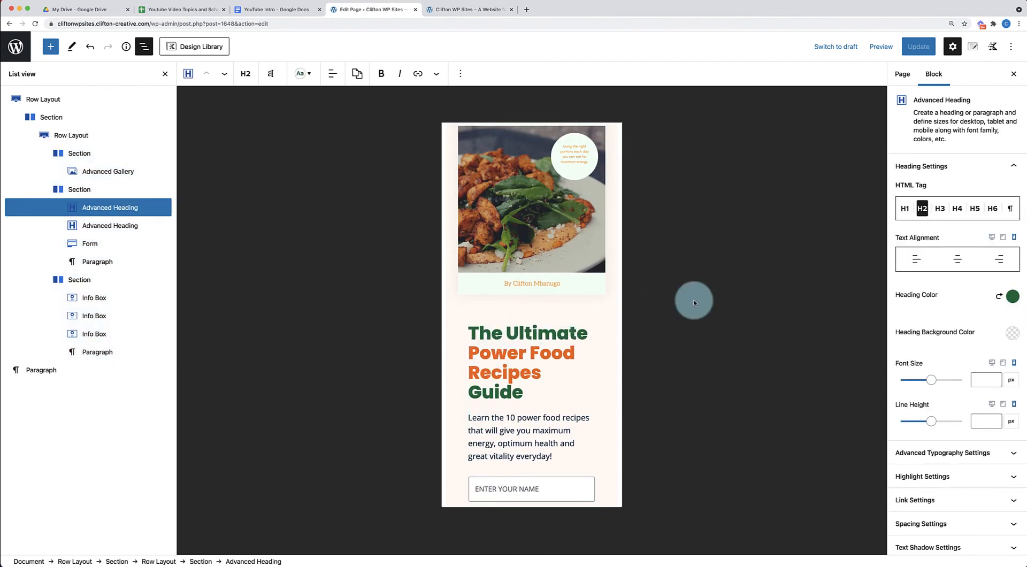
left_click(960, 259)
left_click(519, 442)
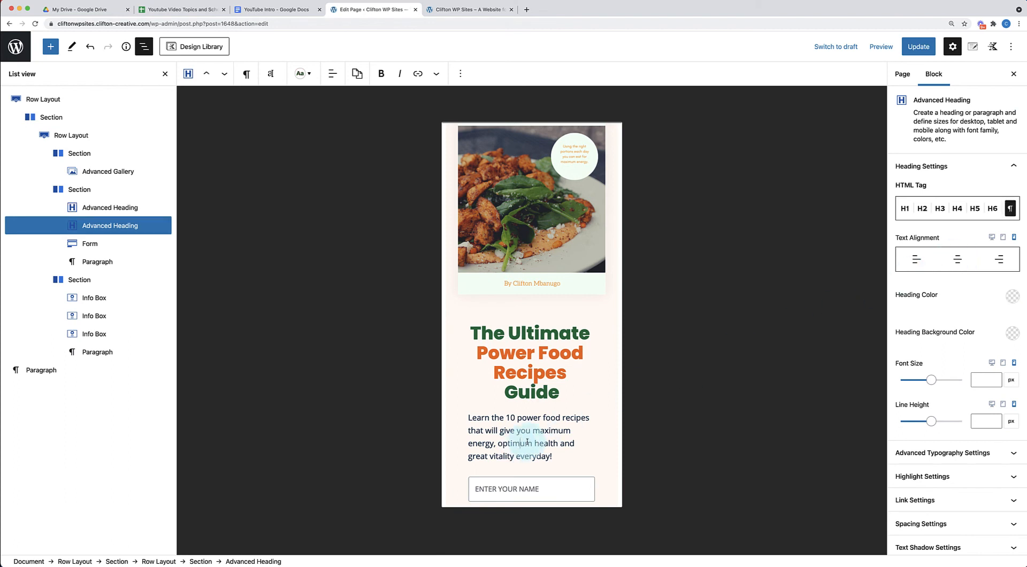
left_click(958, 260)
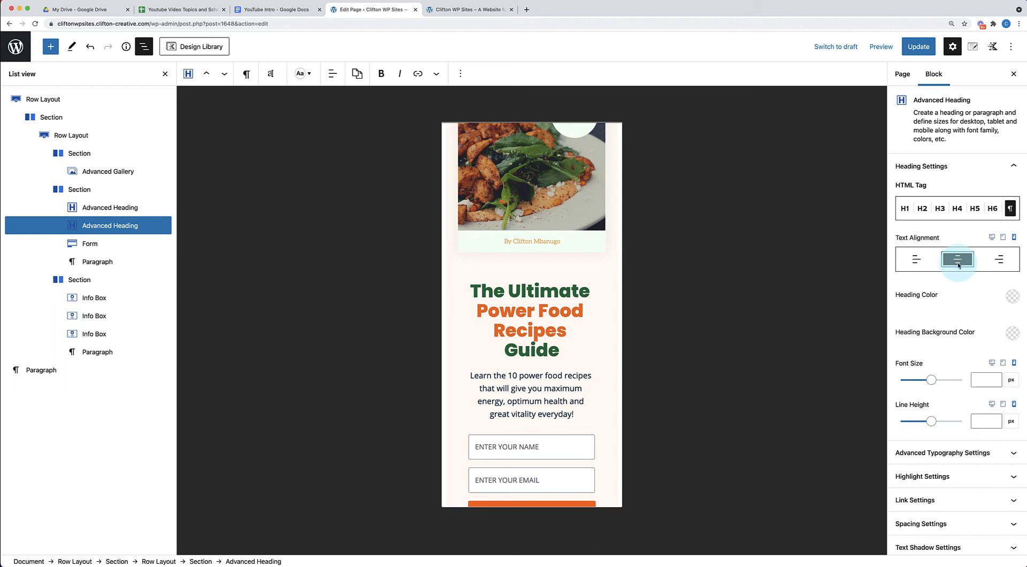
- Set the right and left mobile padding of the section holding the headings and form to 0
left_click(83, 192)
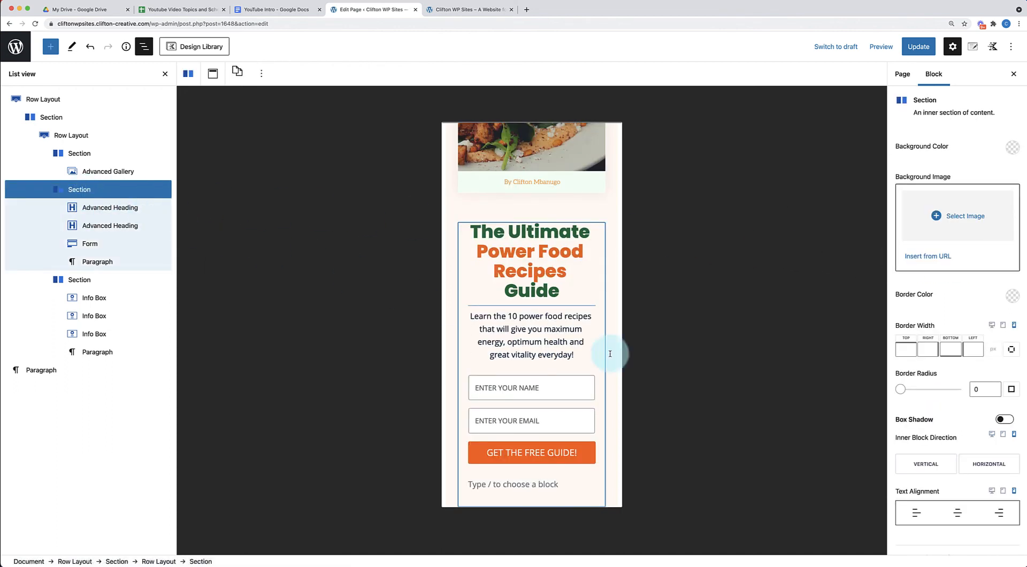
scroll(928, 452, "down", 4)
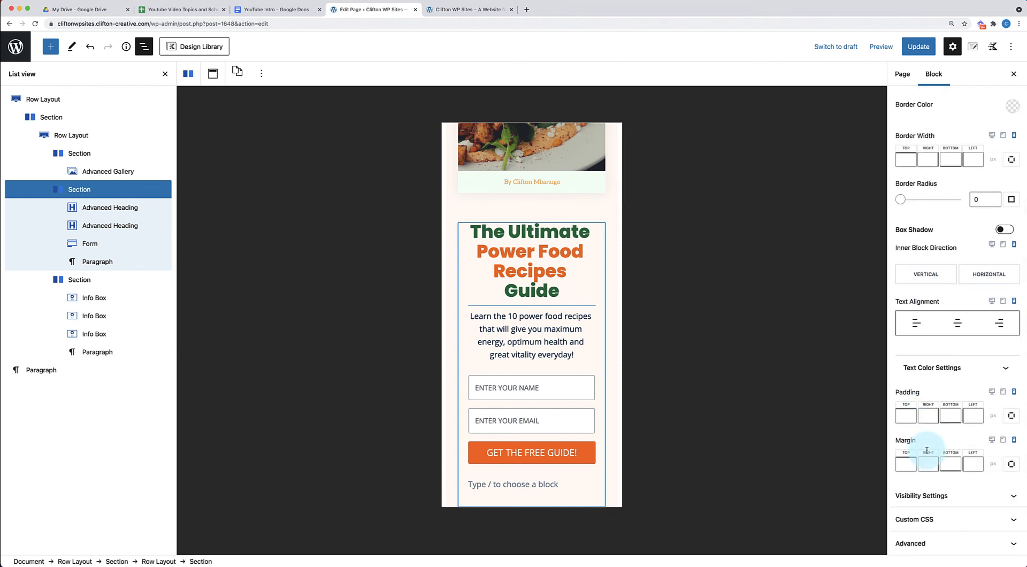
left_click(921, 416)
type("0")
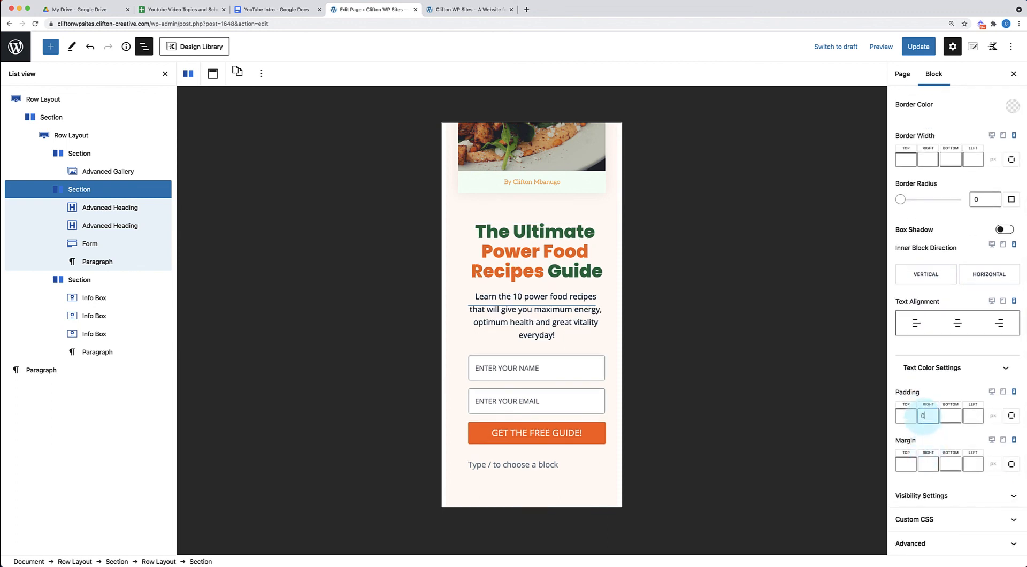
left_click(972, 416)
type("0")
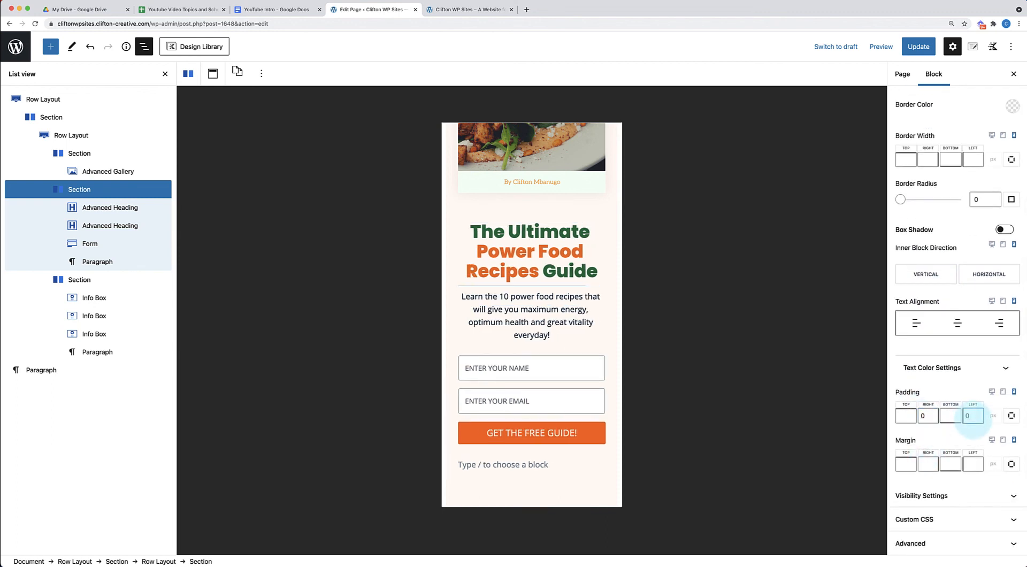
- Check the whole opt-in in the mobile preview, update the page and open its published version
scroll(491, 425, "up", 1)
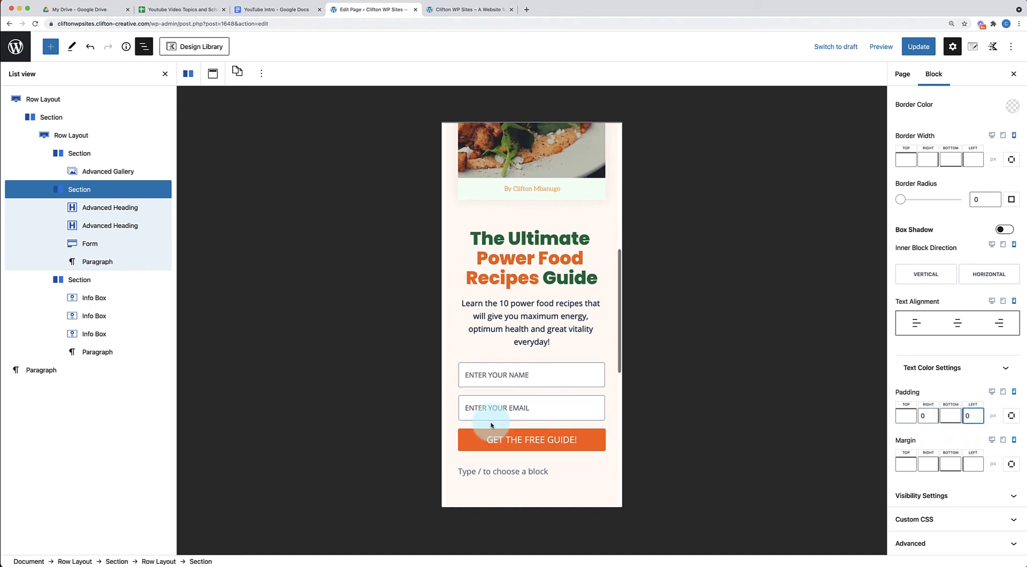
scroll(517, 337, "down", 6)
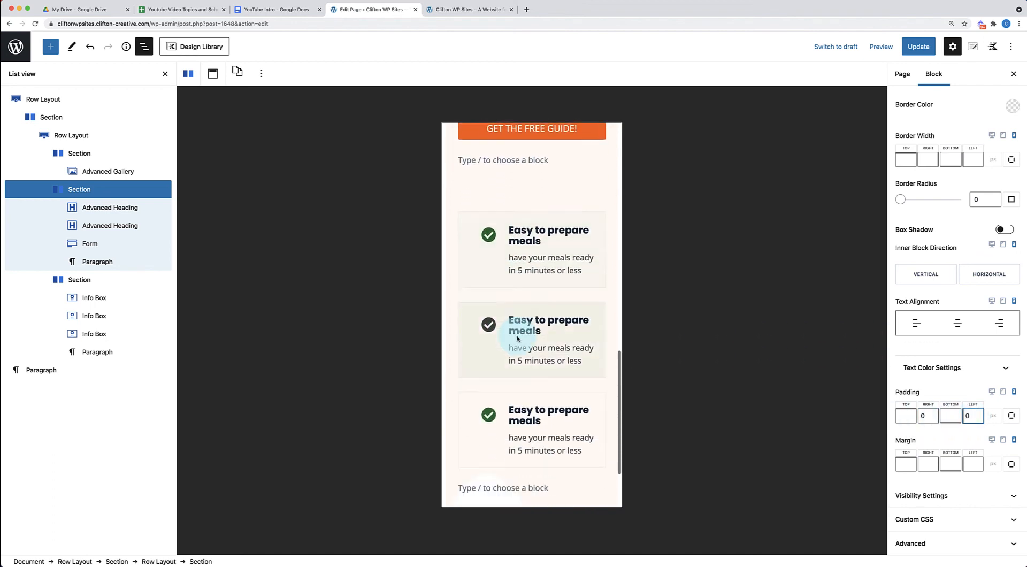
scroll(516, 338, "up", 6)
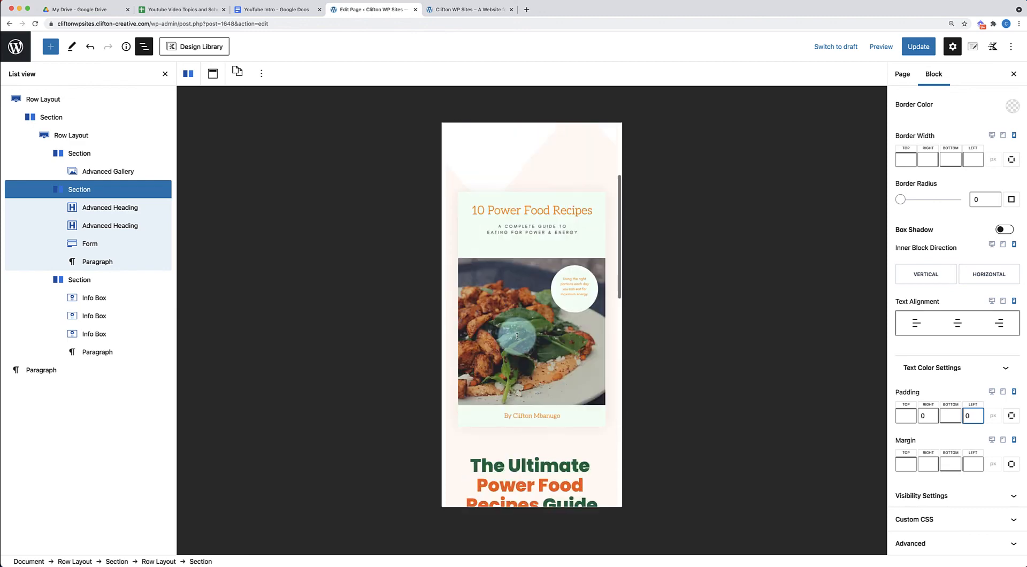
scroll(517, 336, "up", 3)
left_click(919, 48)
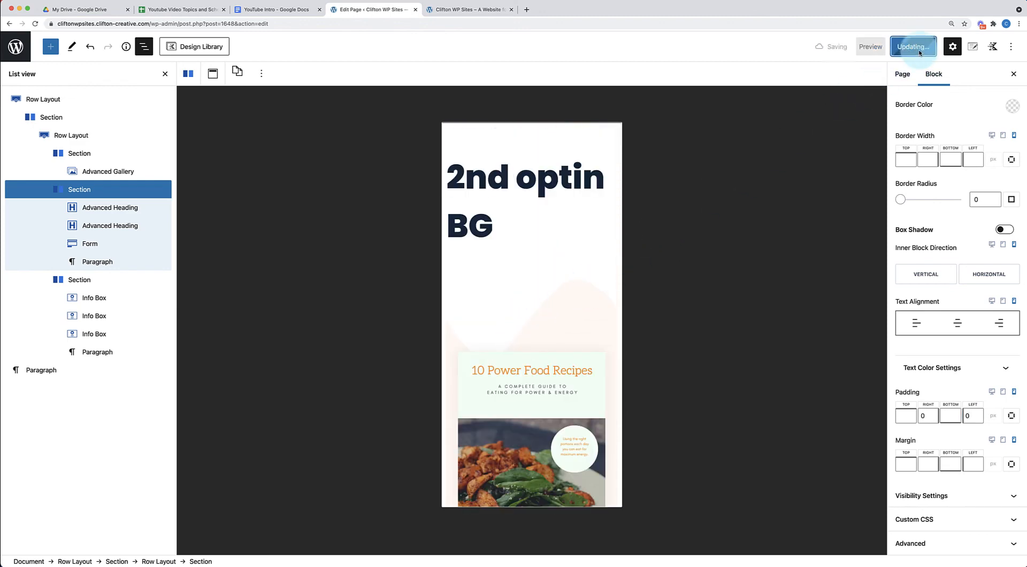
left_click(102, 534)
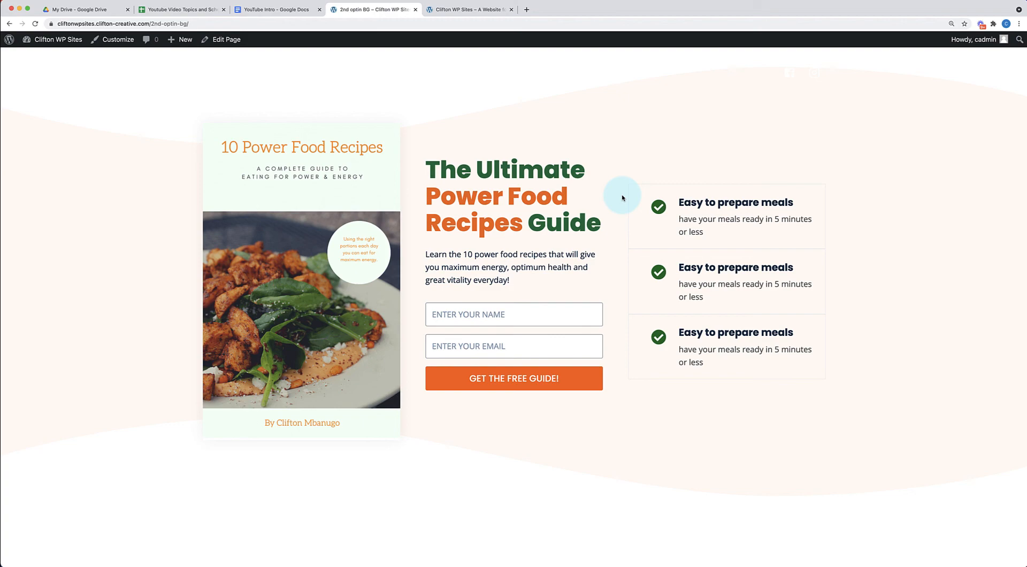
- Review the reference page's opt-in sections and examine the layout of Opt-In #3 with its two-tone background
left_click(469, 10)
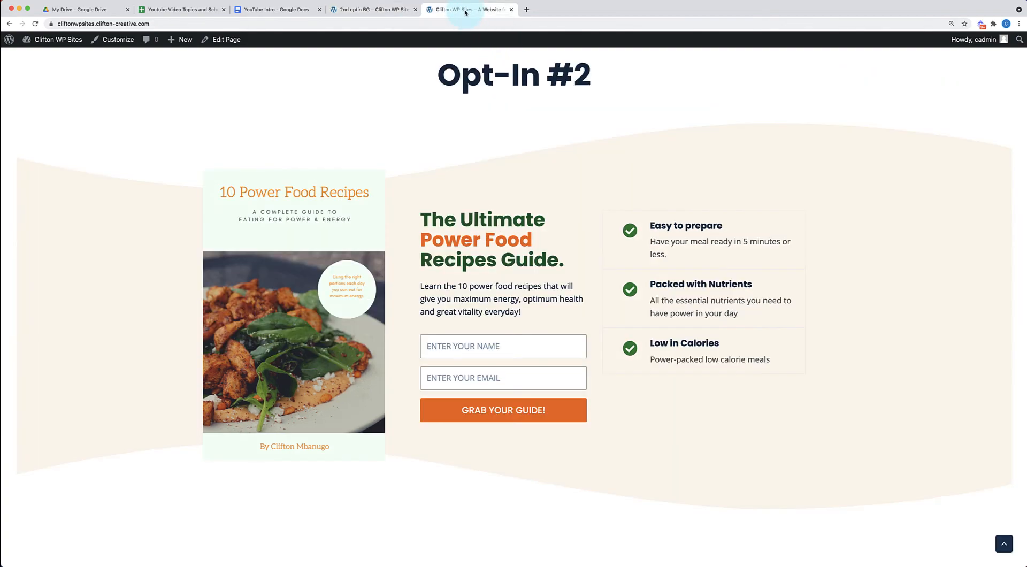
scroll(444, 209, "up", 10)
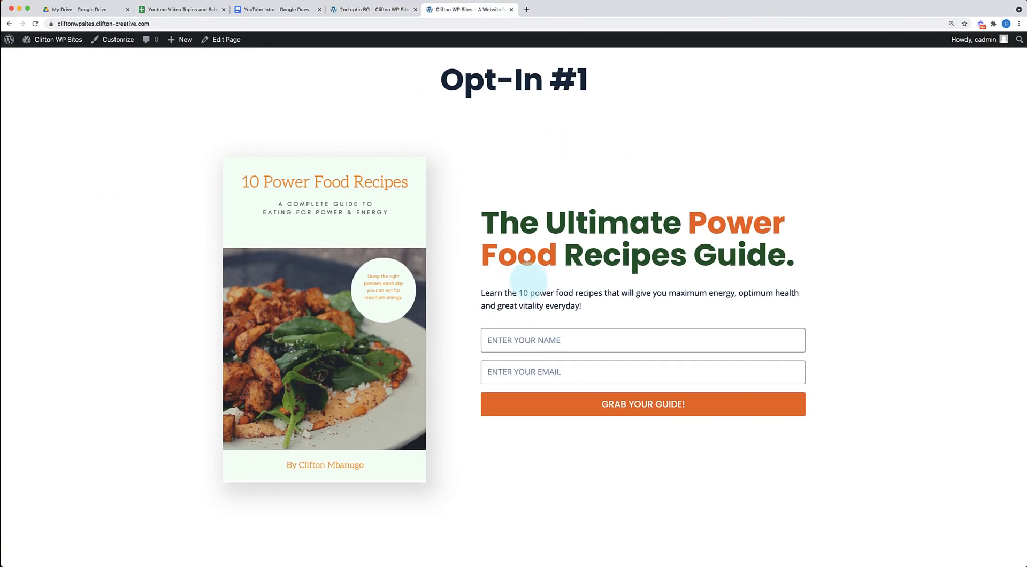
scroll(524, 268, "down", 10)
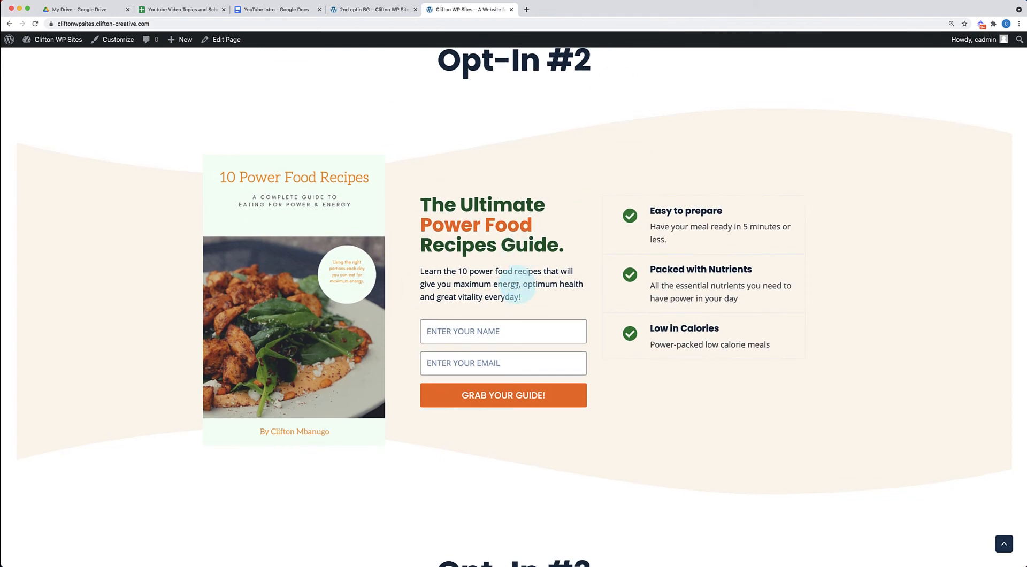
scroll(519, 283, "down", 8)
scroll(517, 287, "down", 2)
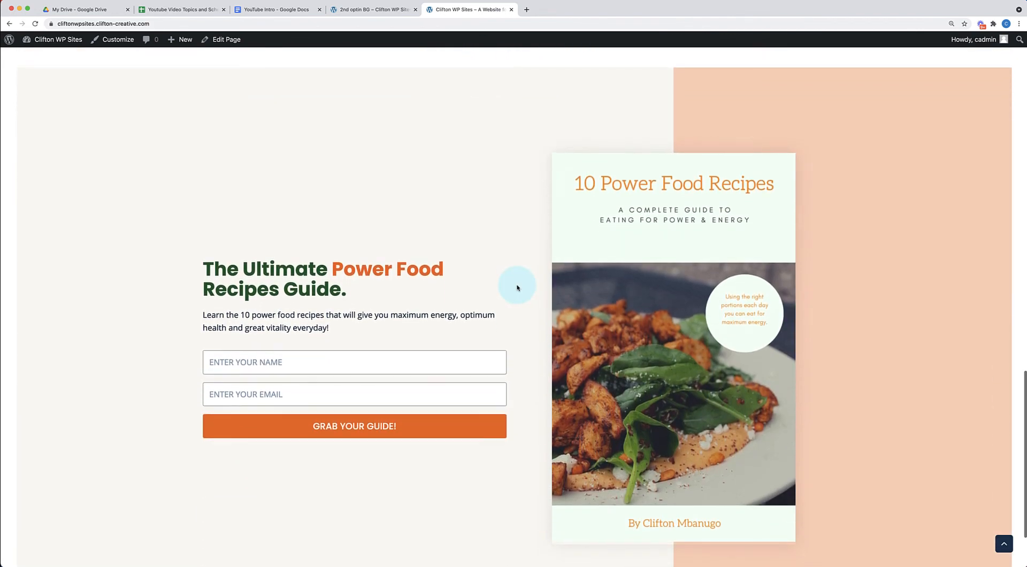
scroll(517, 288, "down", 2)
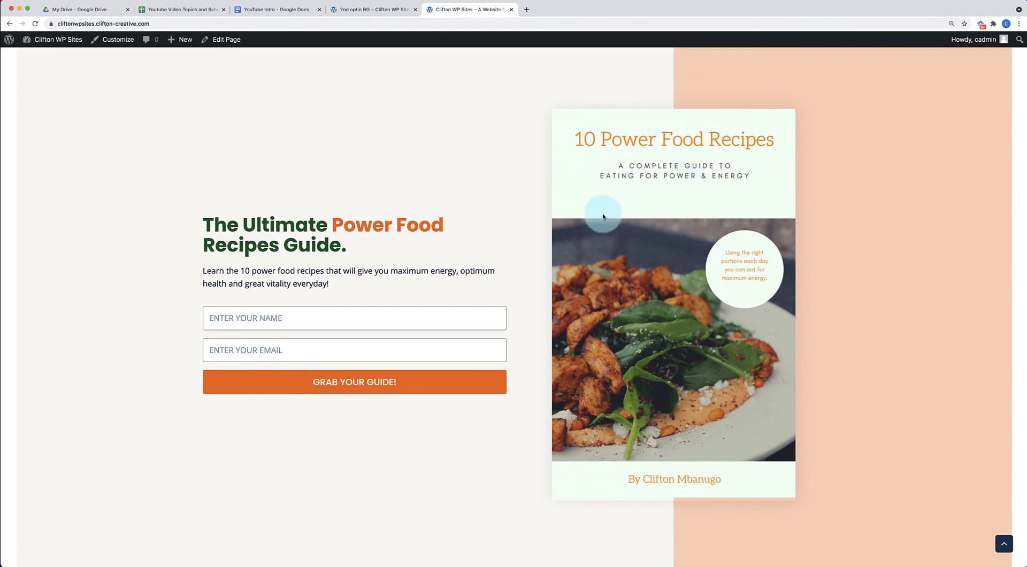
scroll(493, 353, "down", 2)
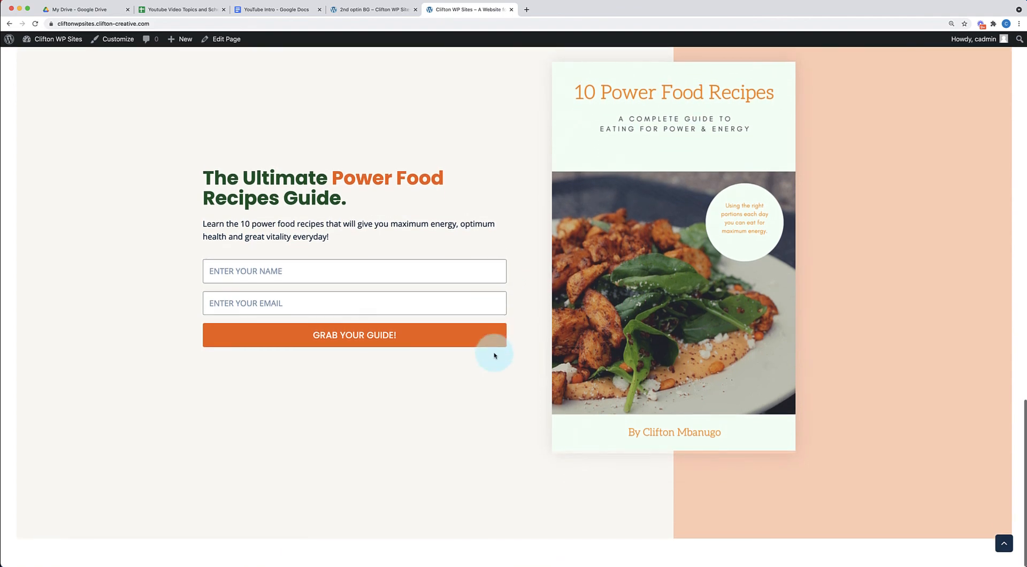
scroll(494, 355, "up", 1)
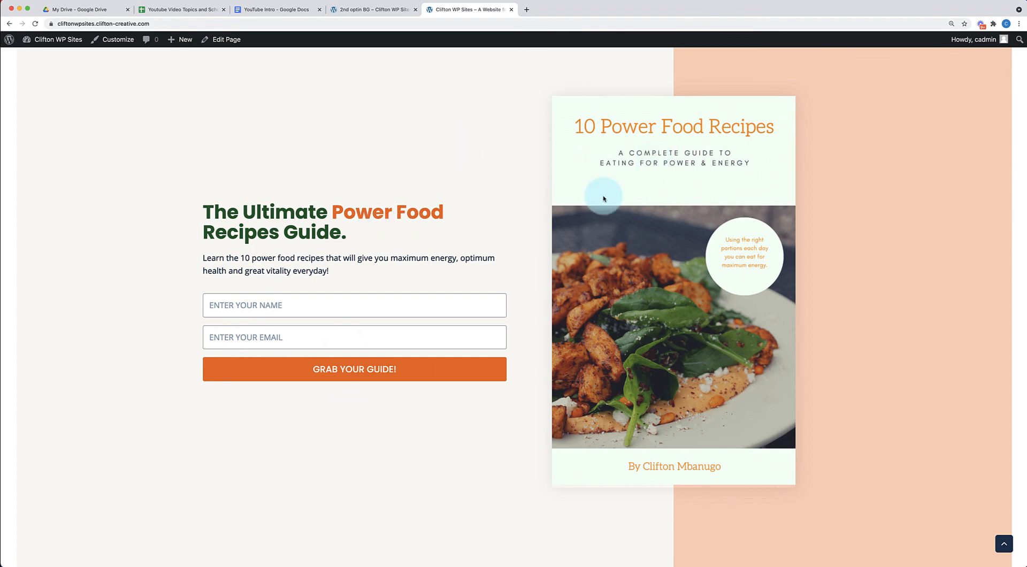
- Create a new page titled "3rd Optin"
mouse_move(180, 39)
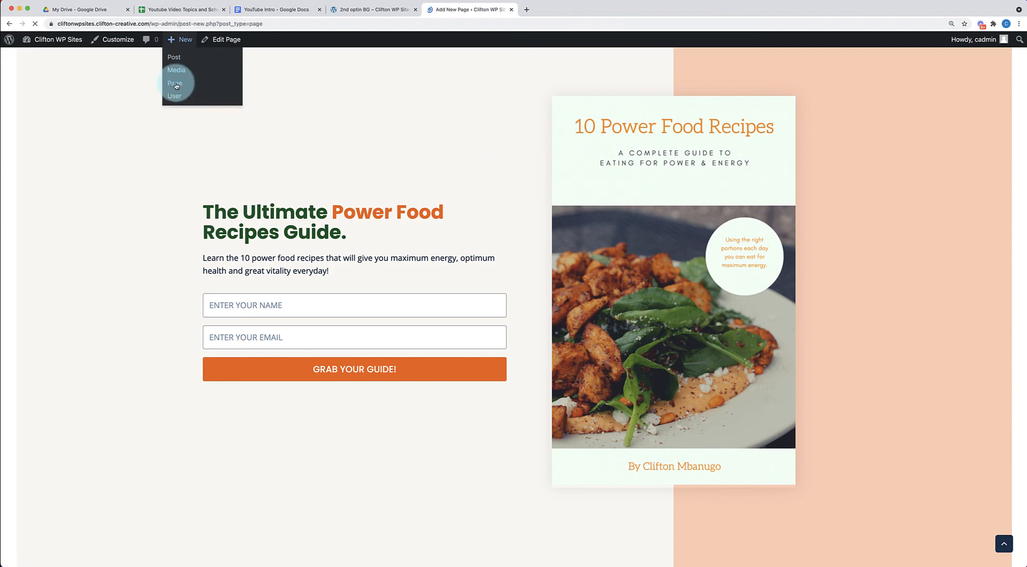
type("3td")
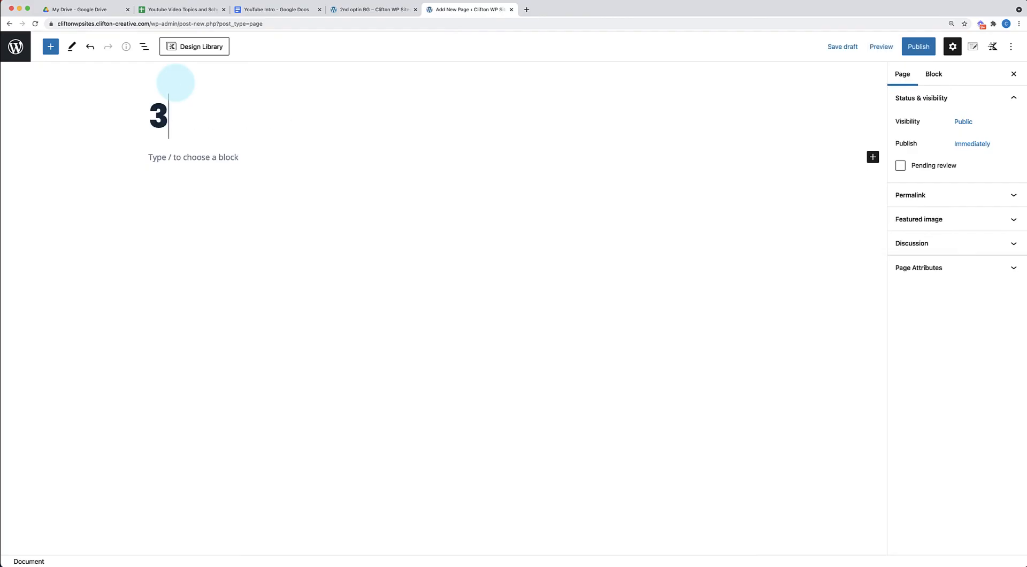
key("BackSpace")
key("BackSpace")
type("rd Optin")
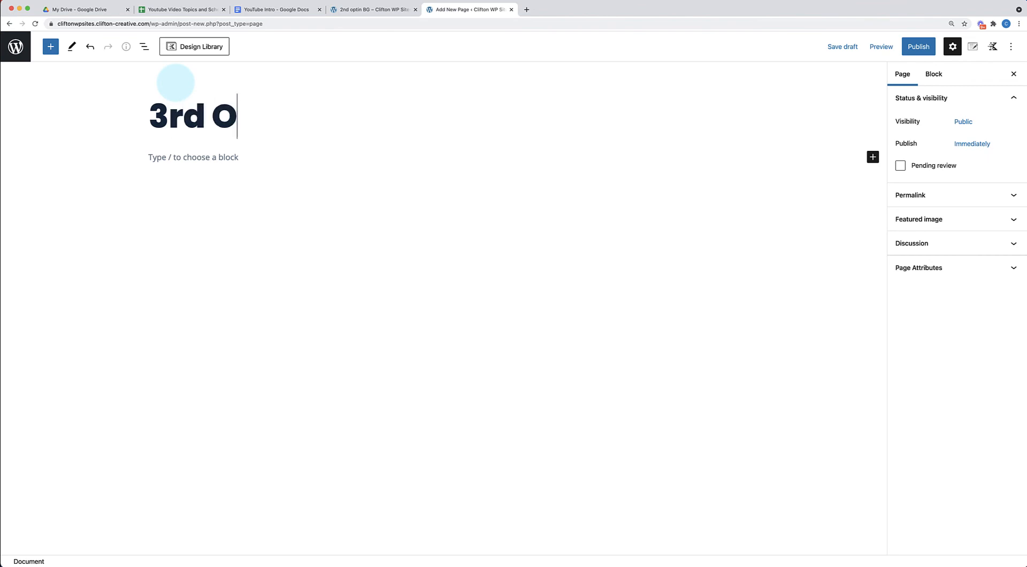
- Insert a Row Layout block with a single column below the page title
left_click(238, 159)
type("/")
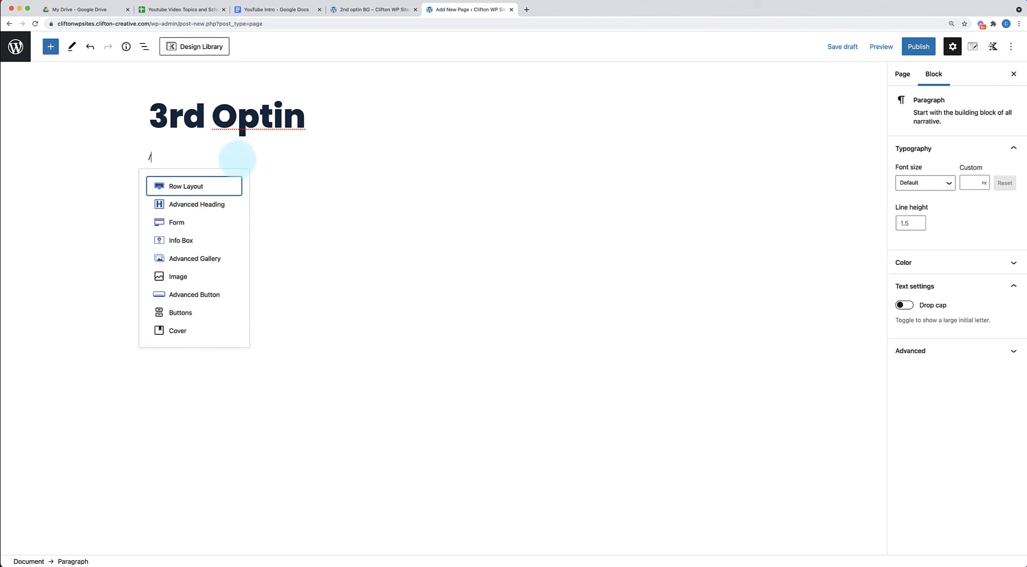
left_click(211, 188)
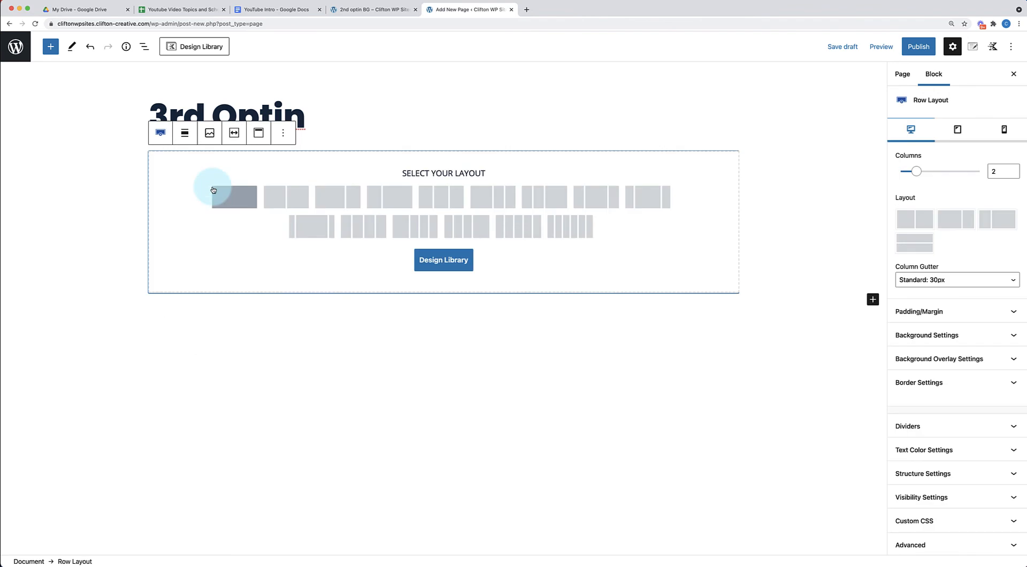
left_click(233, 197)
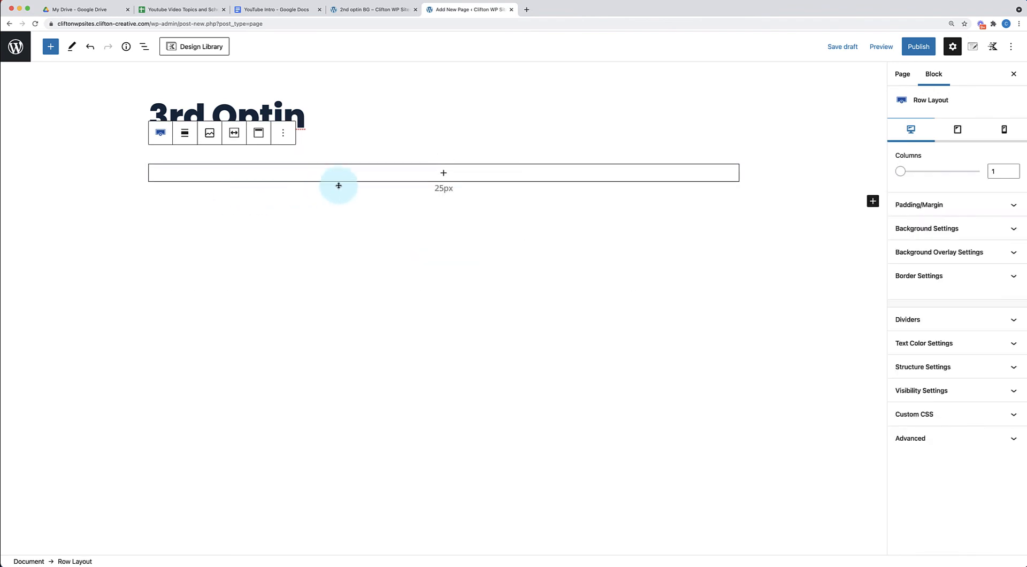
- Nest a second Row Layout with two equal columns inside the single-column row
left_click(443, 173)
left_click(446, 265)
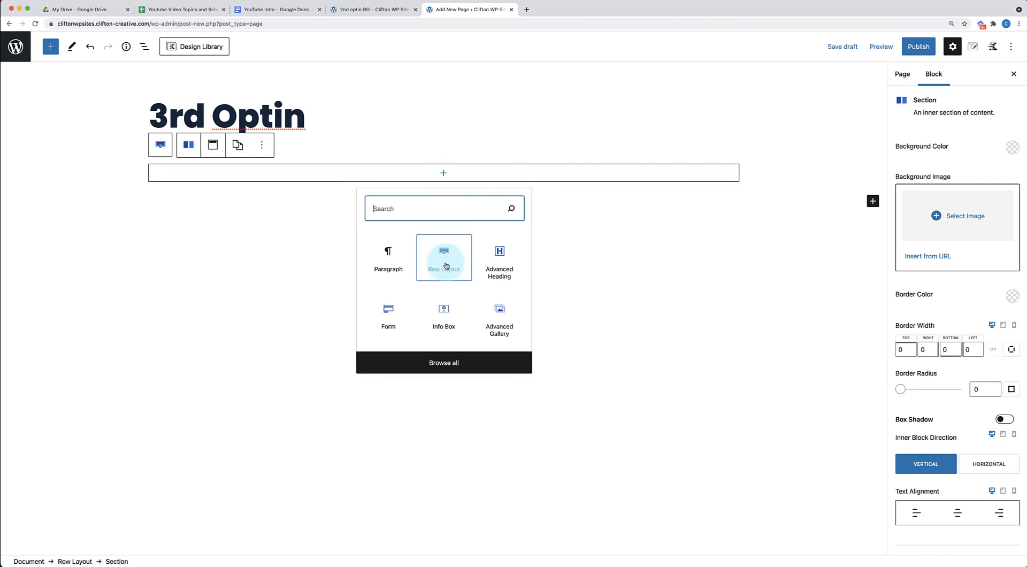
left_click(294, 214)
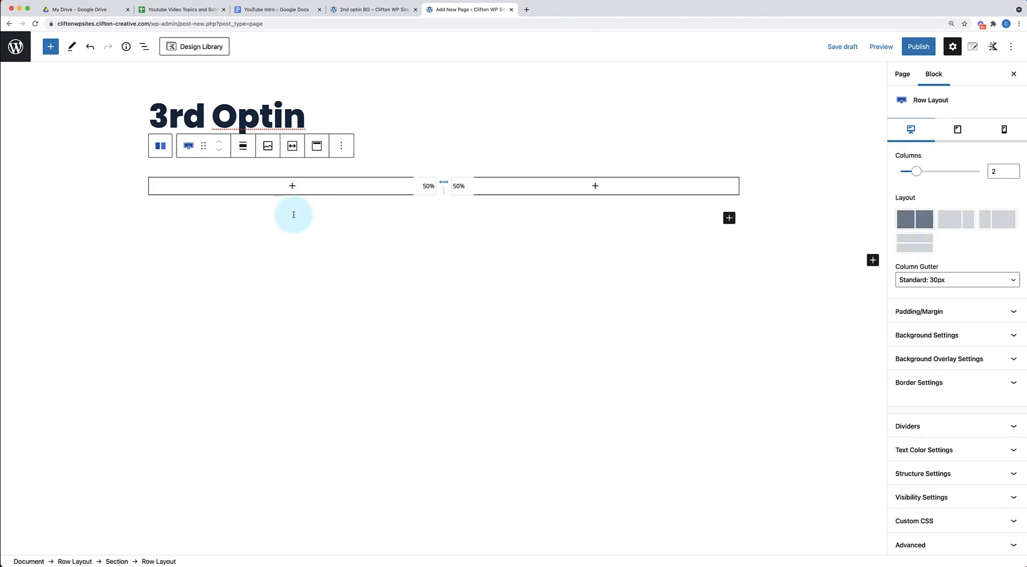
- Configure the page with its title disabled, a fullwidth layout, unboxed content style and content vertical padding disabled
left_click(973, 47)
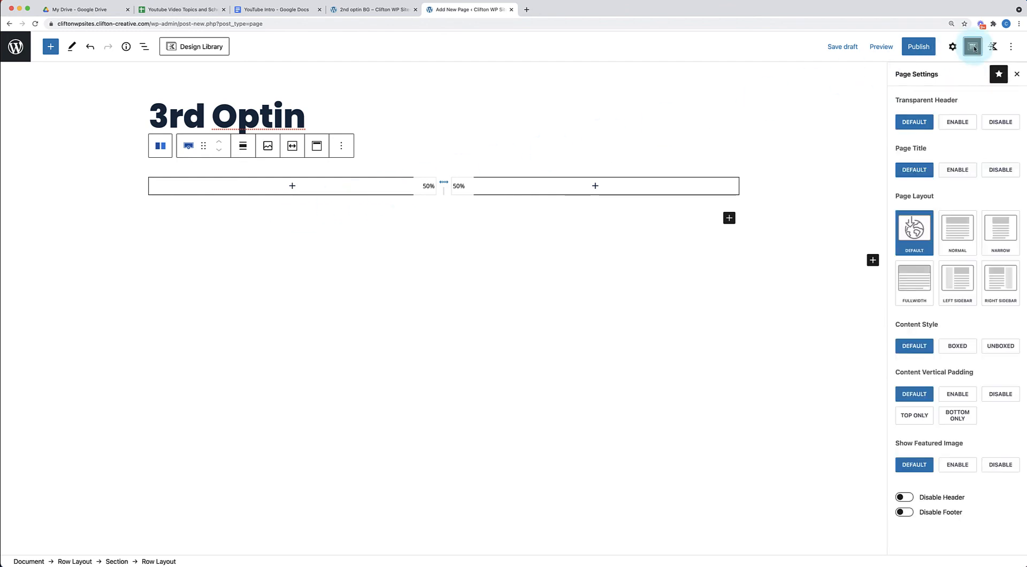
left_click(1000, 173)
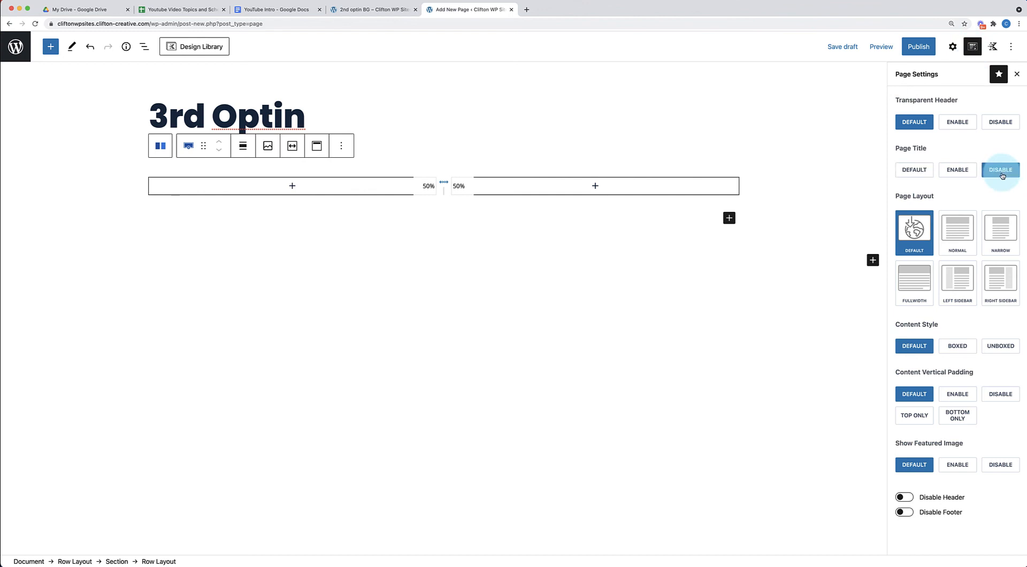
left_click(912, 284)
left_click(1009, 349)
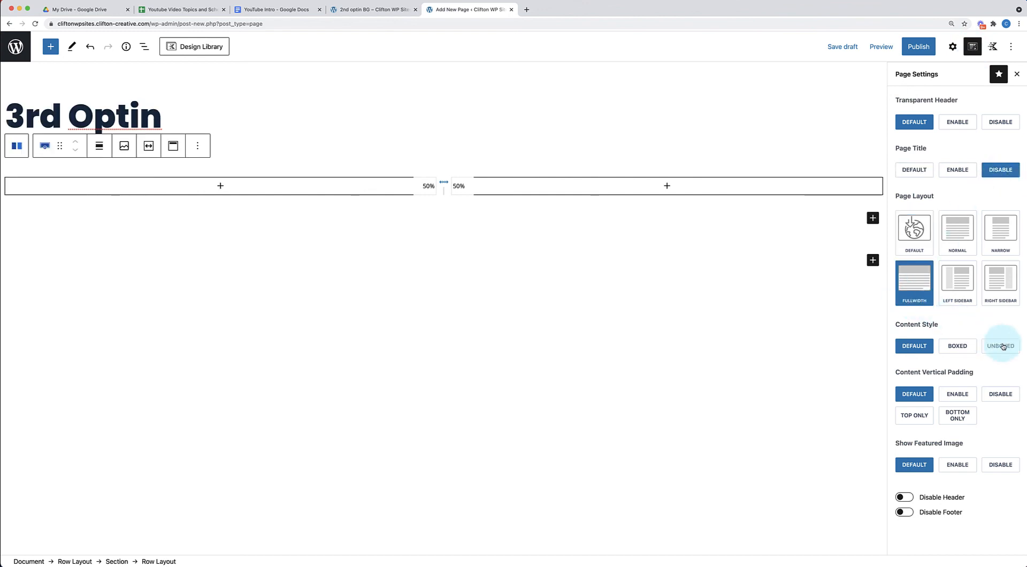
left_click(1005, 395)
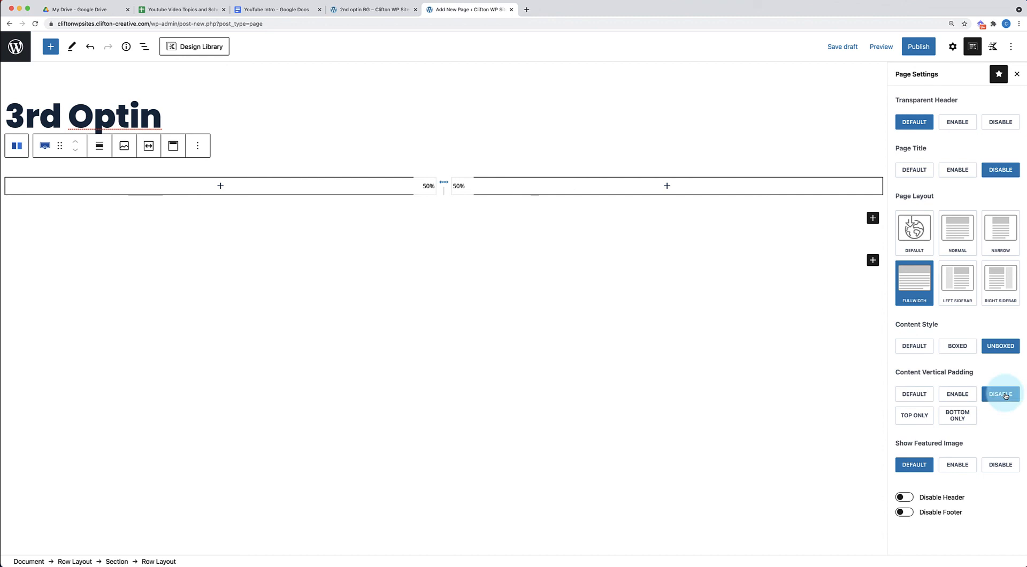
- Make the outer single-column Row Layout inherit its content max width from the theme
left_click(333, 159)
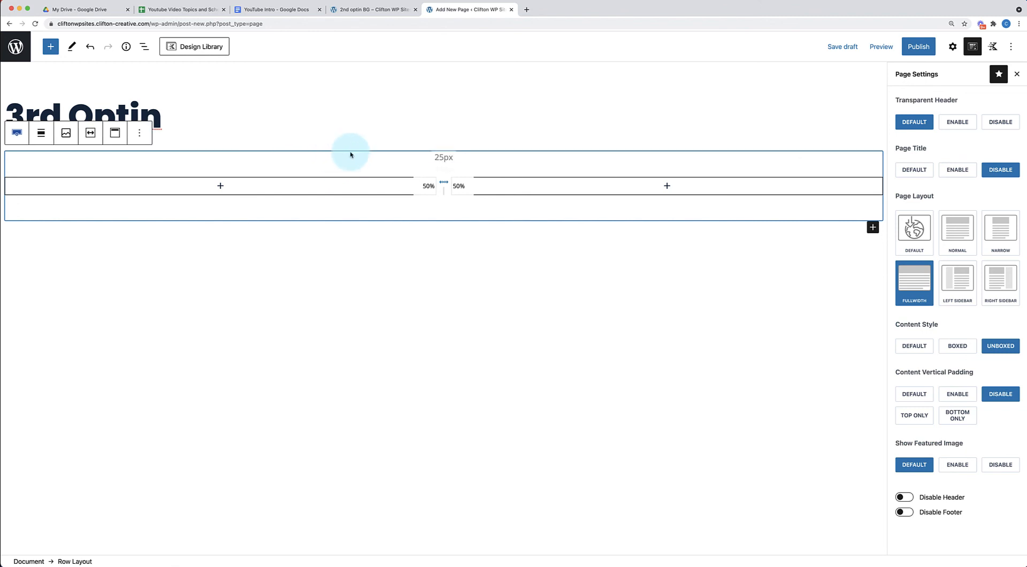
left_click(953, 46)
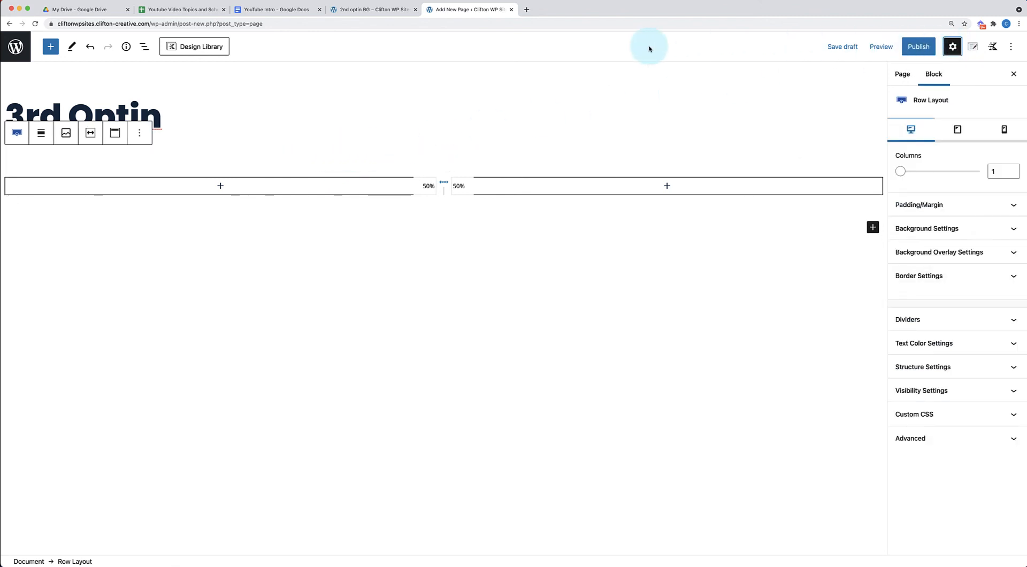
left_click(144, 47)
left_click(47, 96)
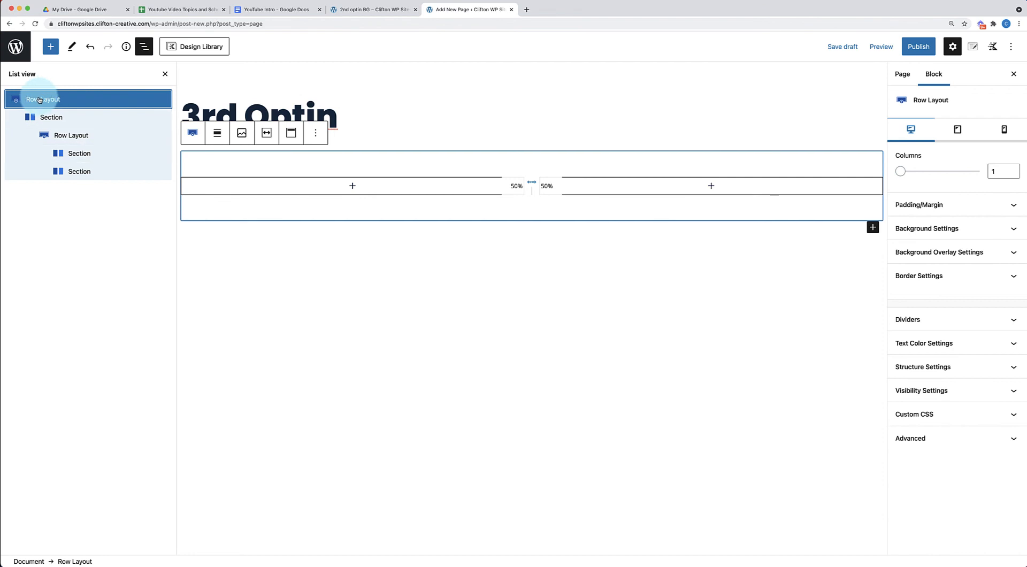
left_click(969, 367)
scroll(954, 449, "down", 3)
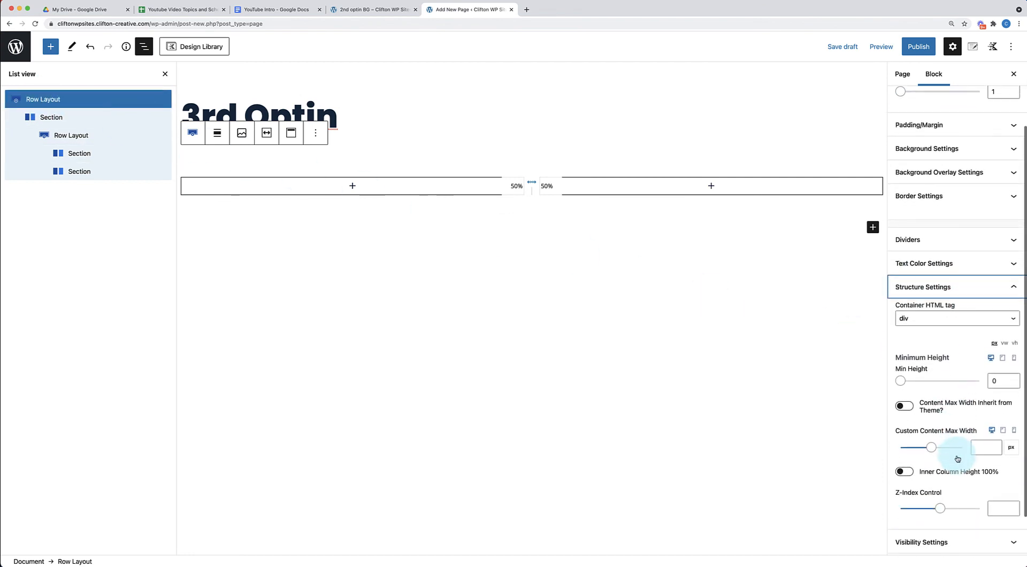
left_click(914, 407)
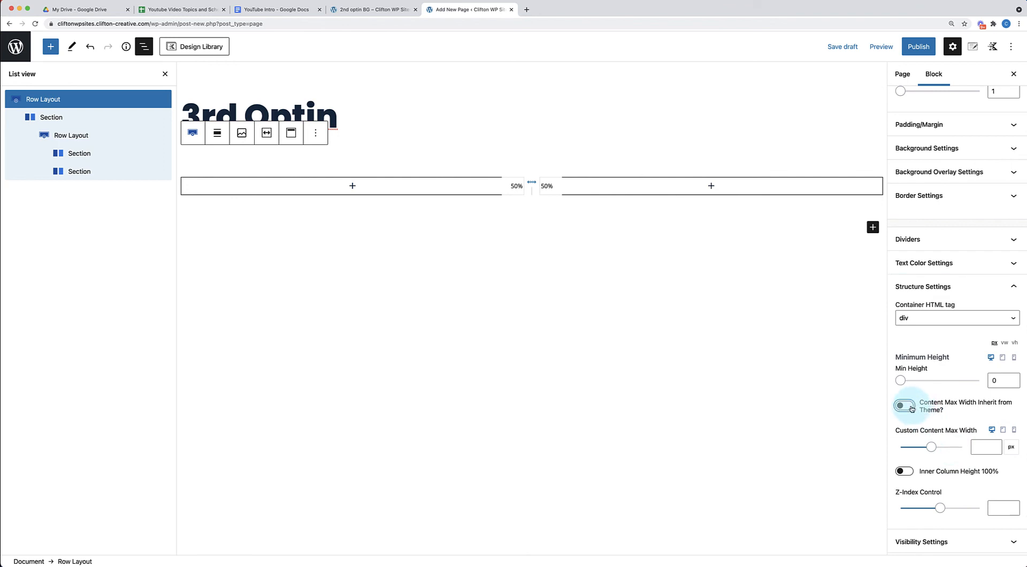
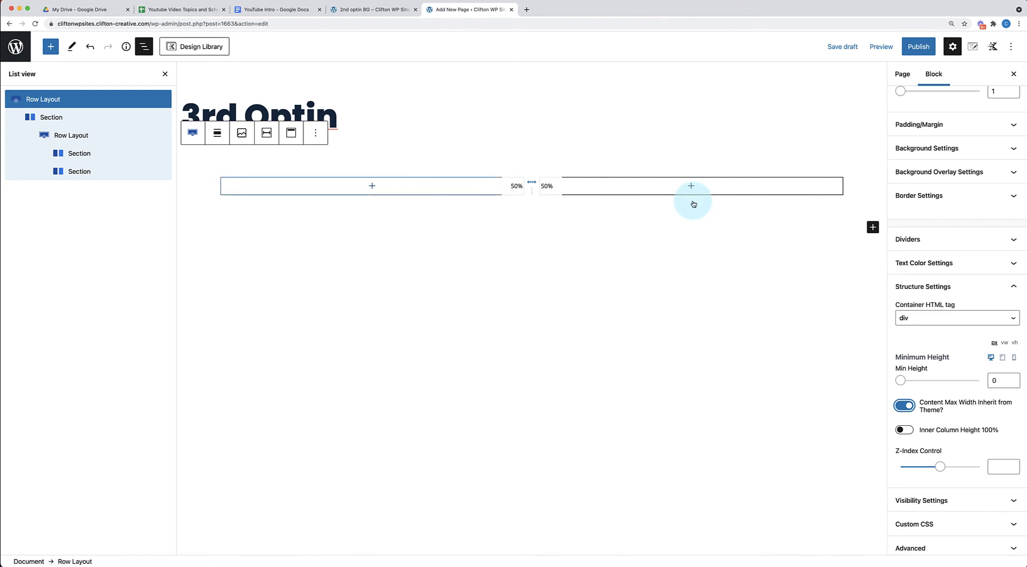
- Insert an Advanced Gallery in the right column of the inner row with the image White-Food-Photography-Book-Cover-1.png
left_click(692, 186)
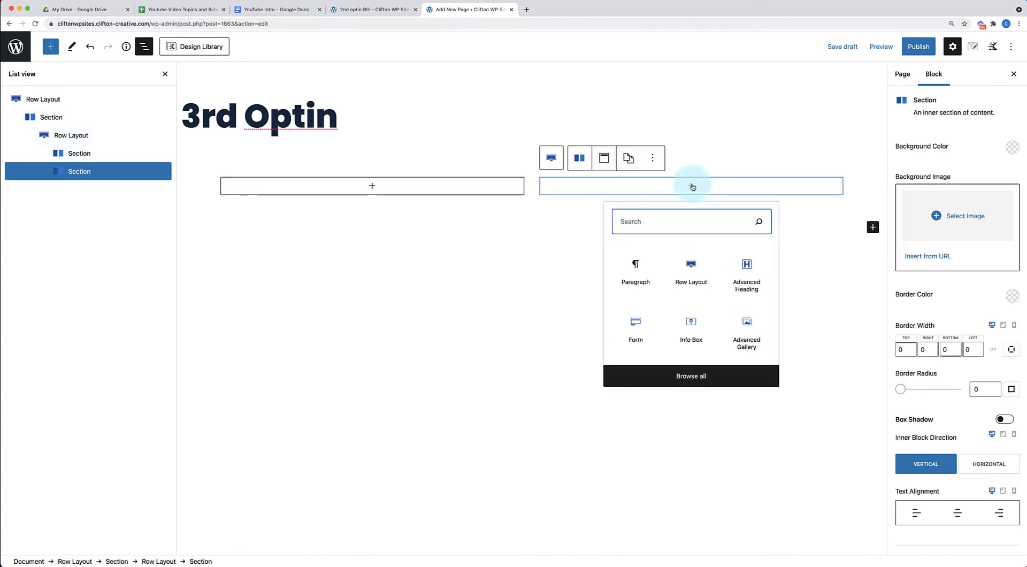
left_click(692, 186)
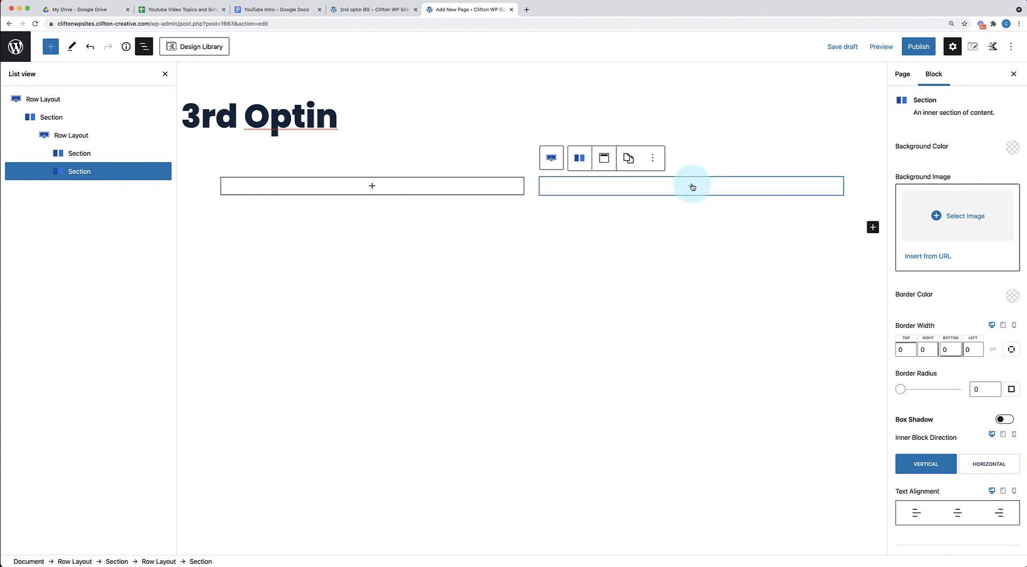
left_click(691, 186)
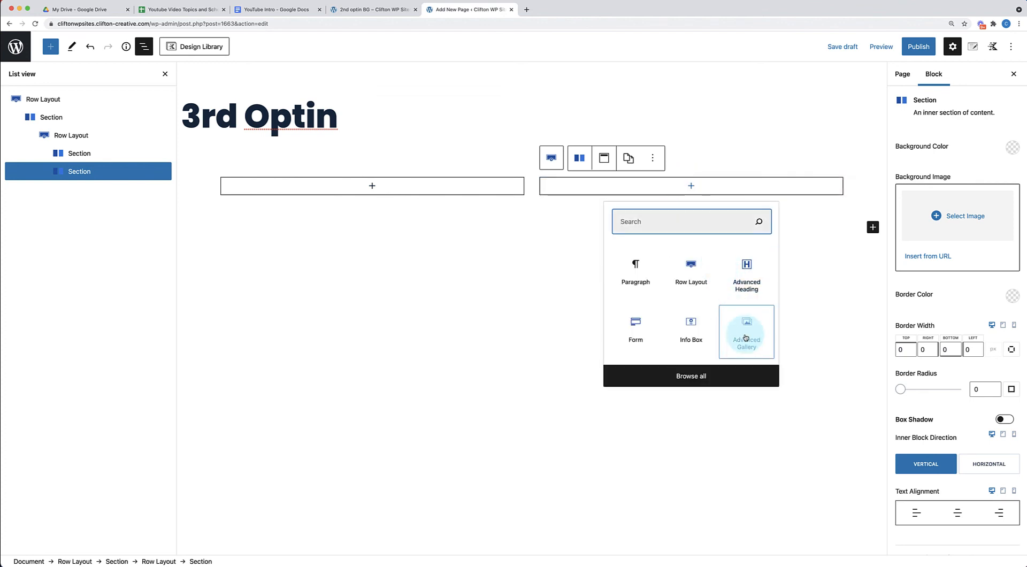
left_click(746, 336)
left_click(610, 260)
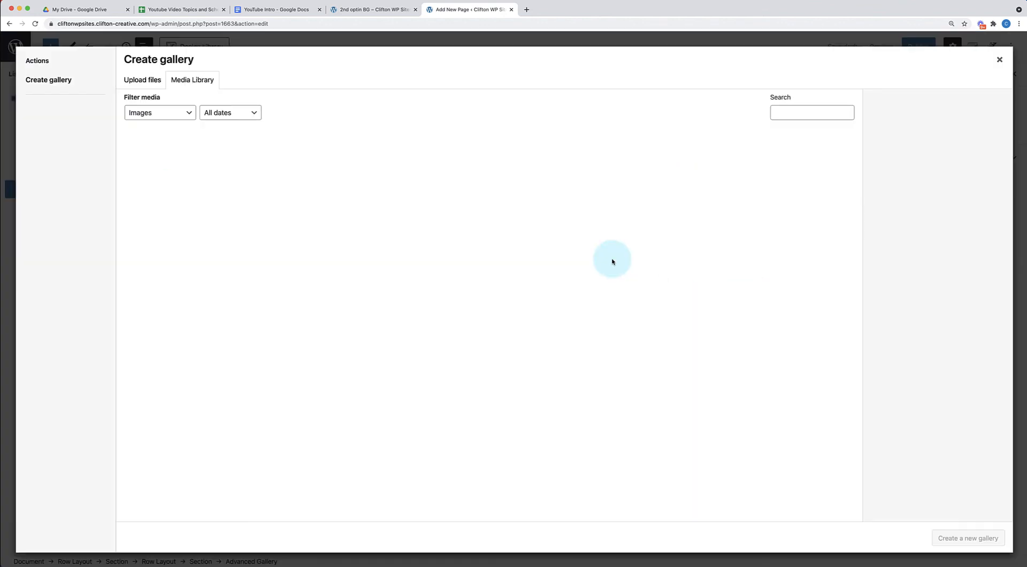
left_click(167, 173)
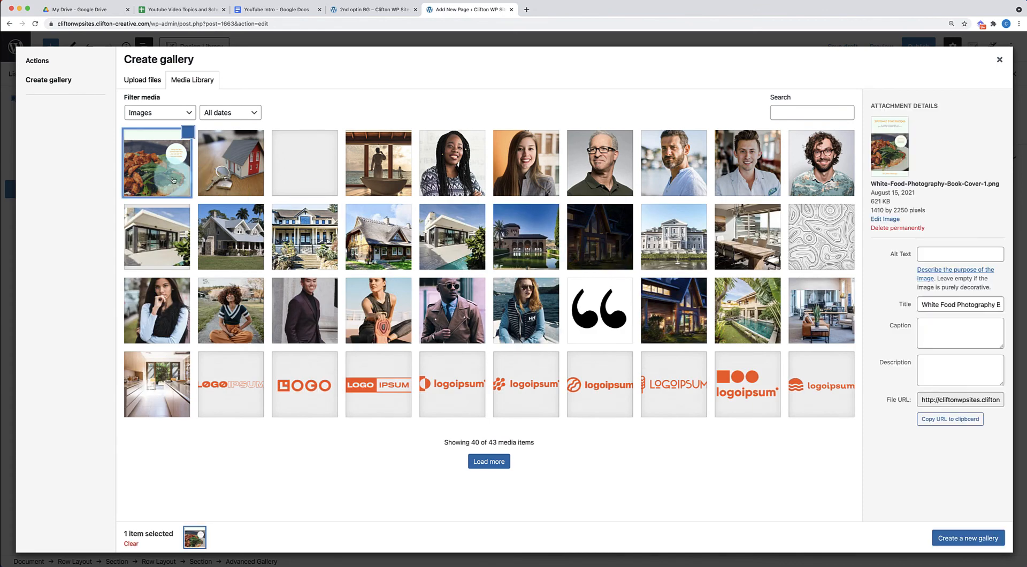
left_click(957, 538)
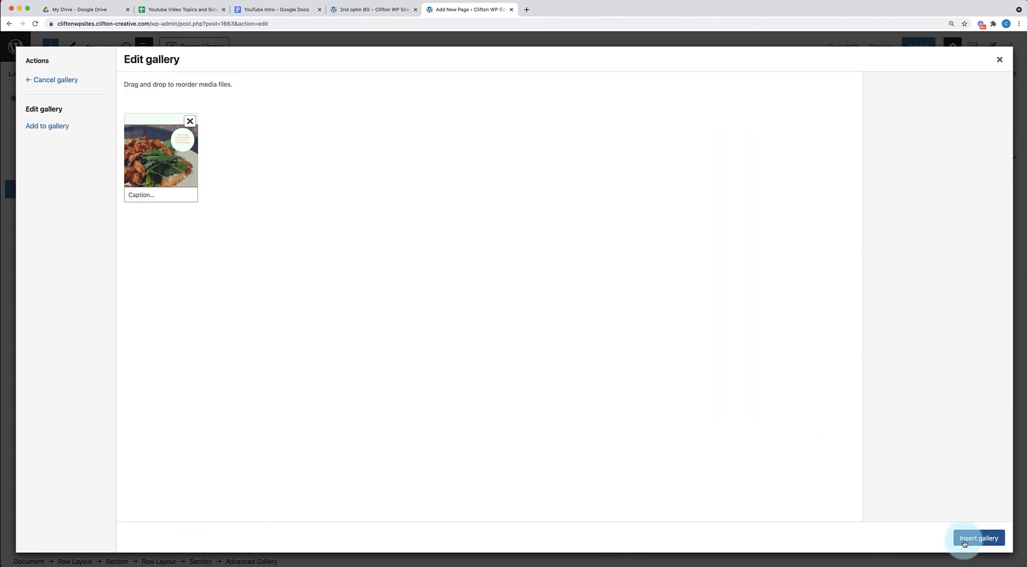
left_click(971, 541)
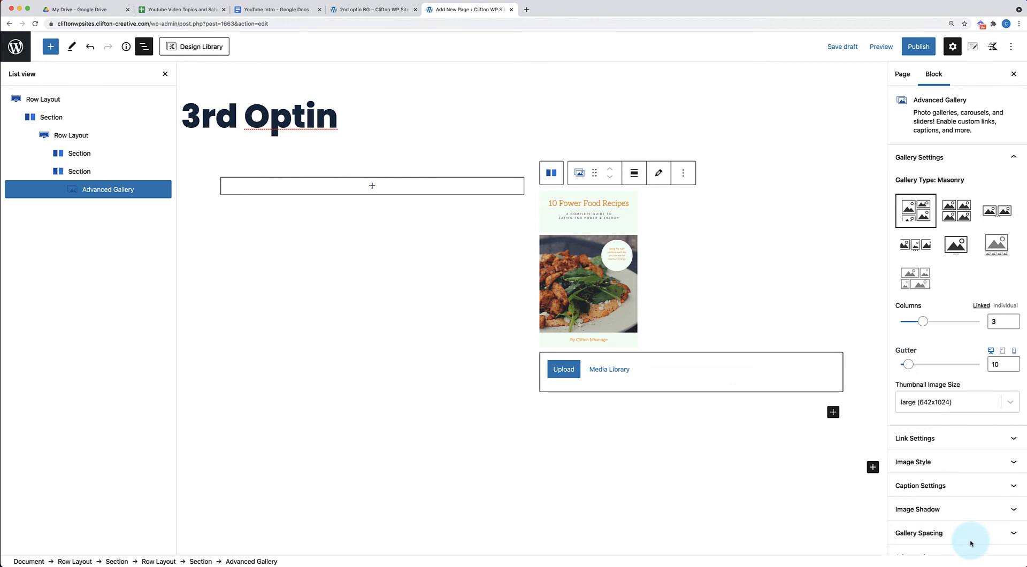
- Set the book cover gallery to 1 column
left_click(995, 321)
key("BackSpace")
type("1")
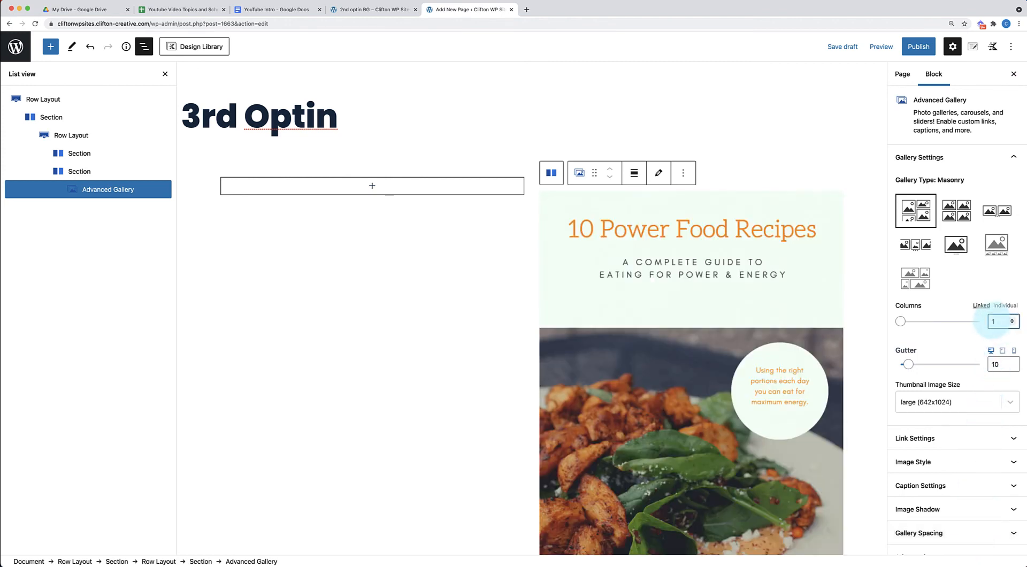
scroll(718, 376, "down", 5)
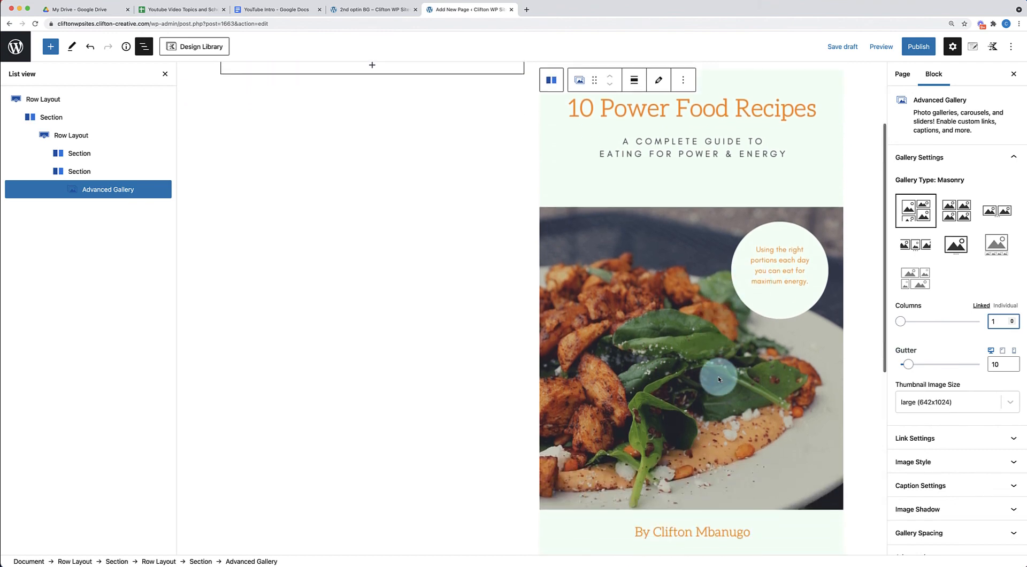
scroll(718, 378, "down", 4)
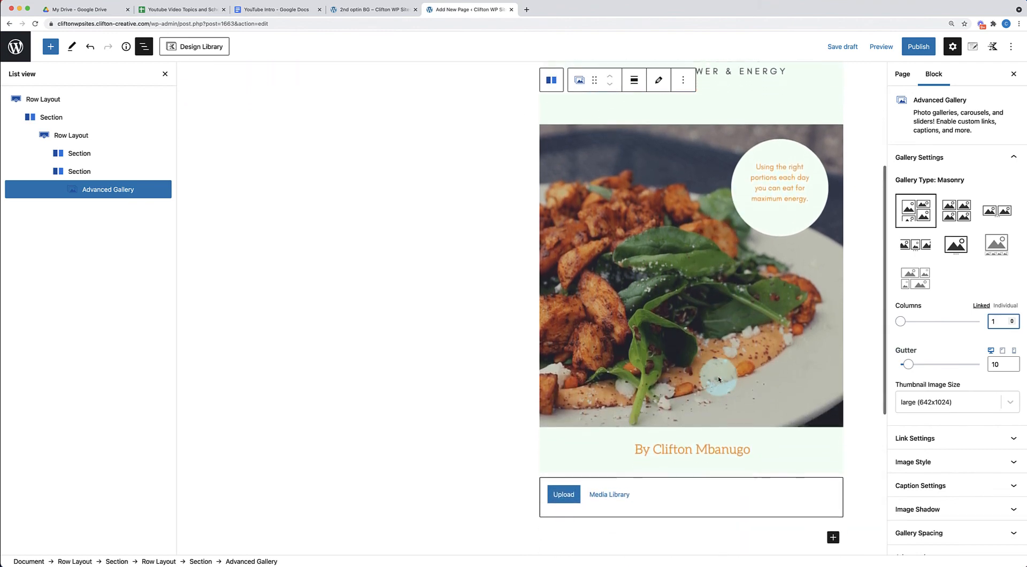
scroll(719, 380, "up", 5)
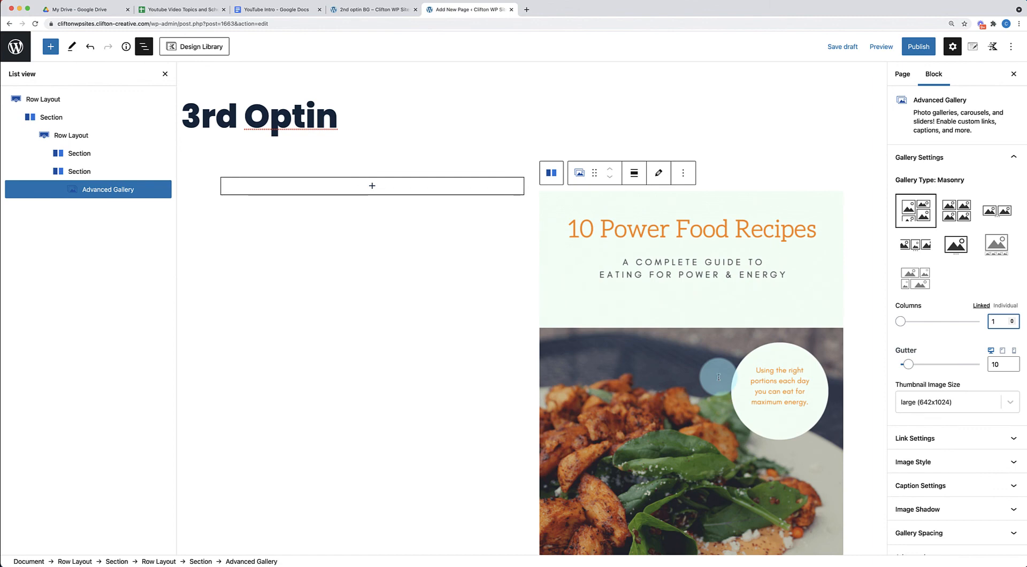
- Set the vertical alignment of the inner two-column Row Layout to middle
left_click(79, 136)
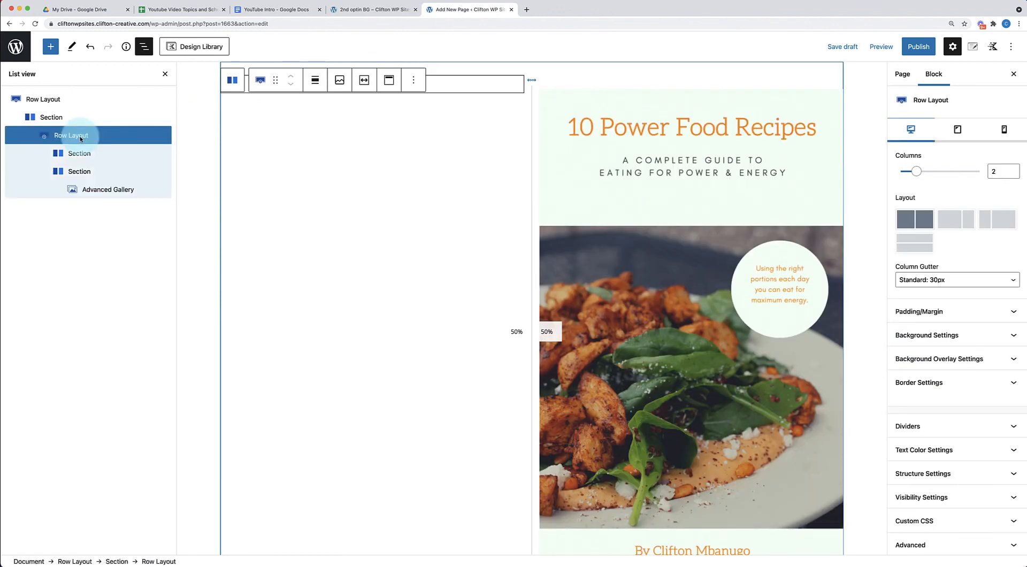
left_click(389, 80)
left_click(393, 131)
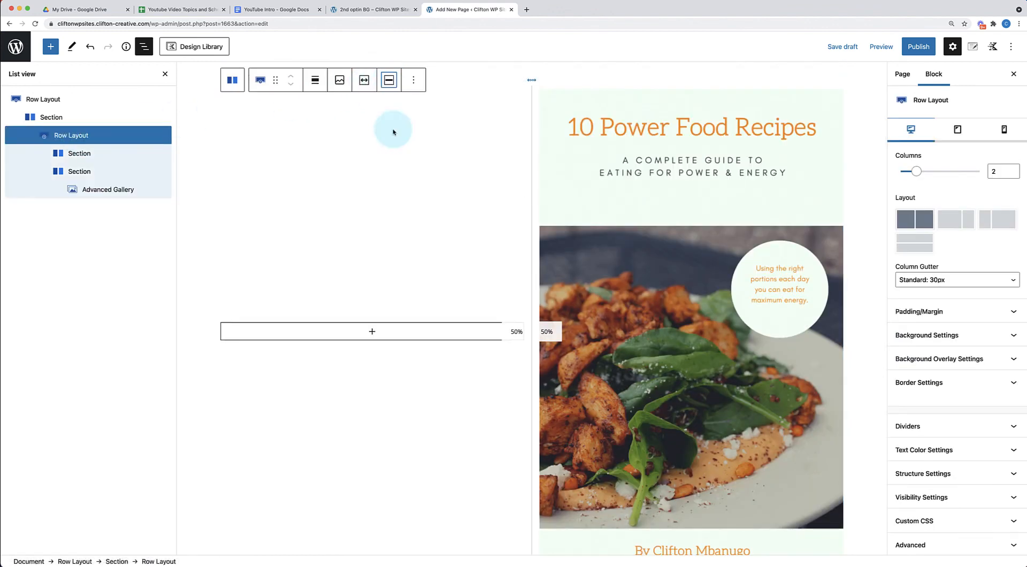
left_click(867, 335)
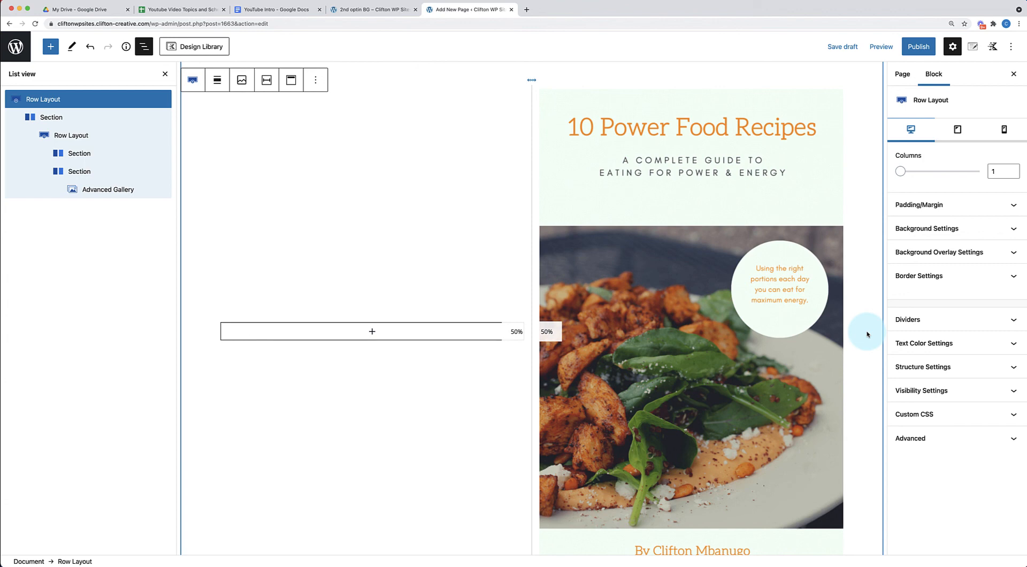
- Insert an Advanced Heading in the left column reading "The Ultimate Power Food Recipes Guide"
left_click(372, 332)
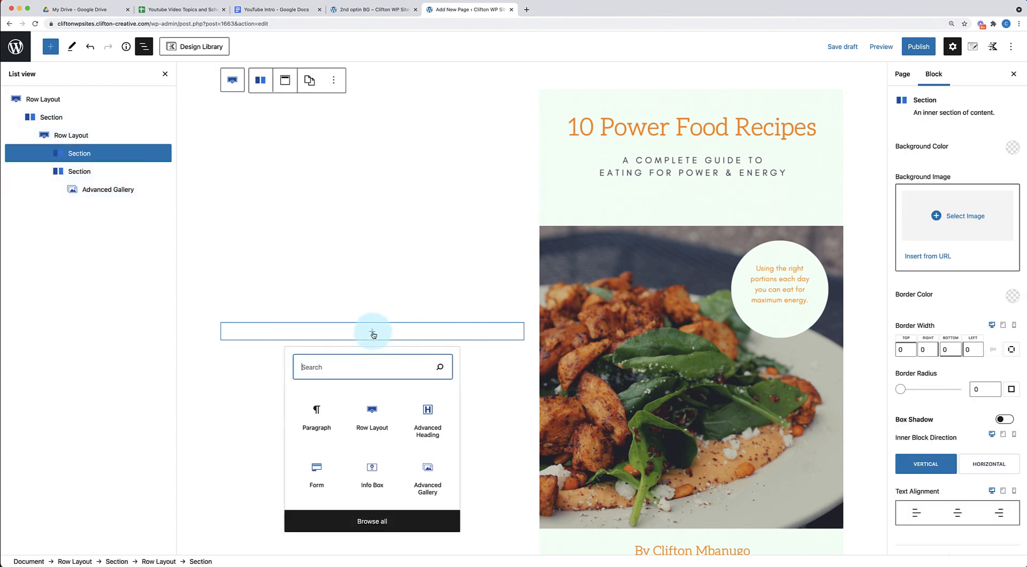
left_click(431, 418)
scroll(433, 420, "down", 1)
left_click(269, 276)
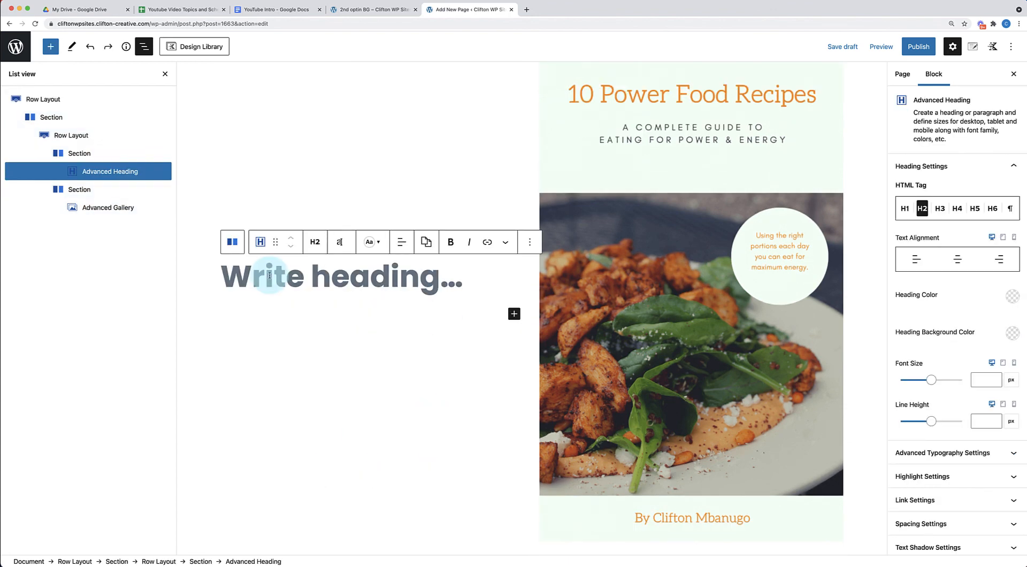
type("The ultimate")
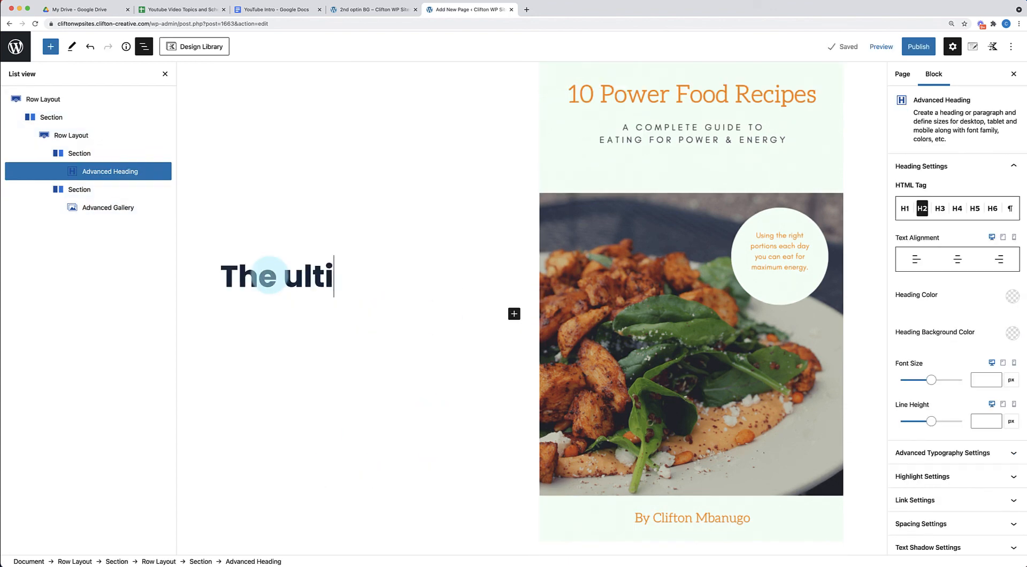
key("BackSpace")
key("BackSpace")
key("BackSpace")
key("BackSpace")
key("BackSpace")
key("BackSpace")
key("BackSpace")
key("BackSpace")
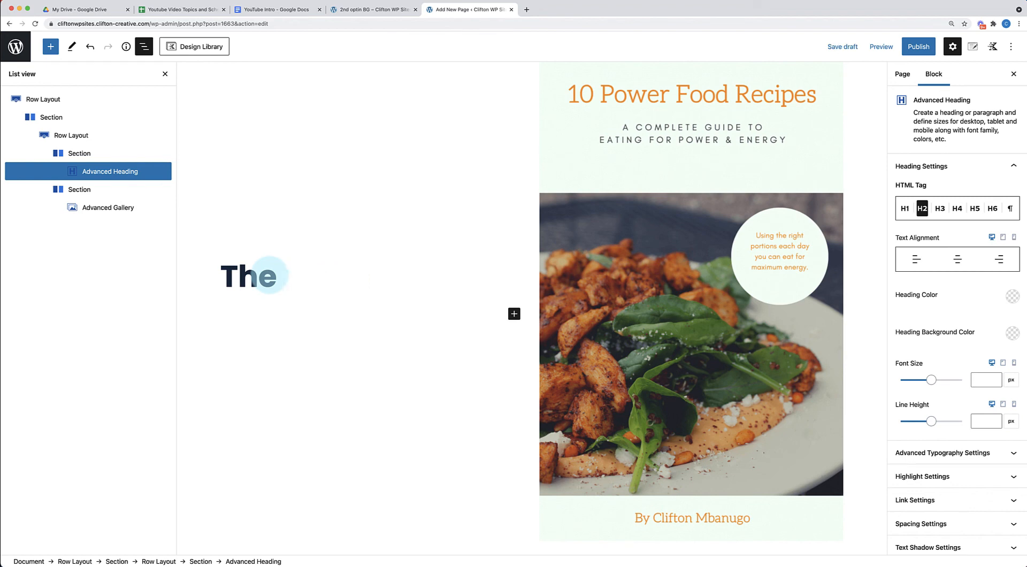
type("Ultimate P")
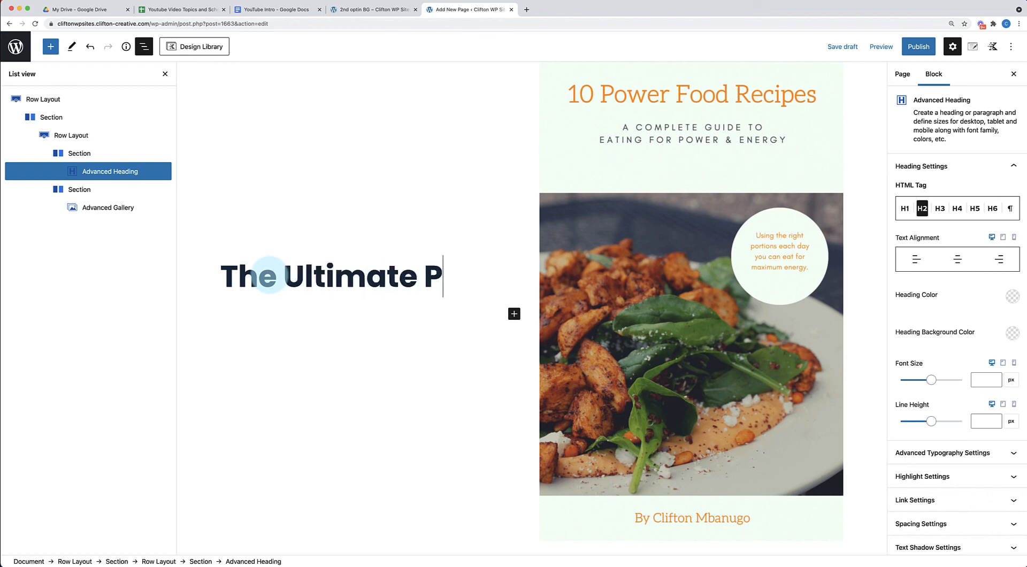
type("ower Foo")
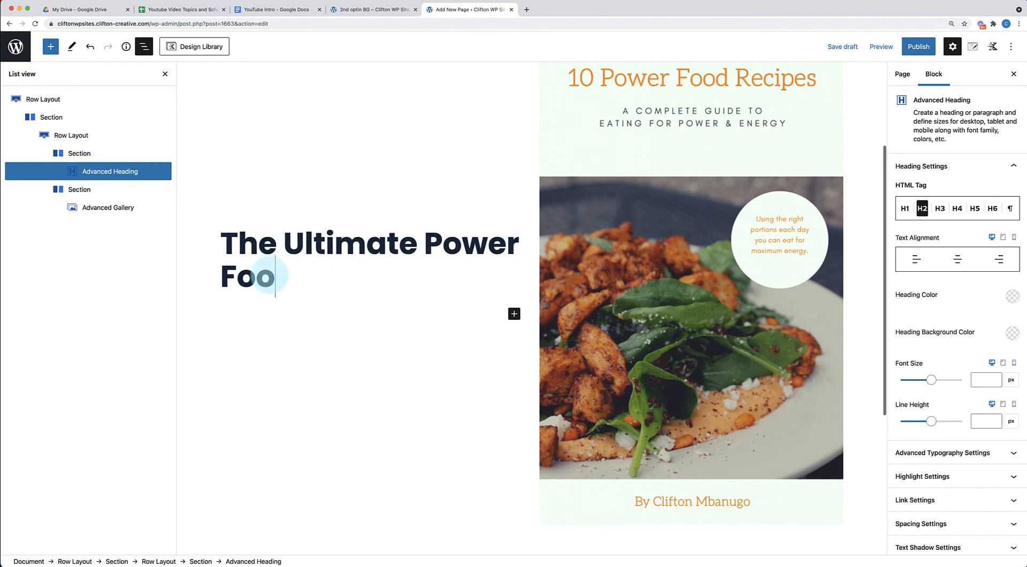
type("ds")
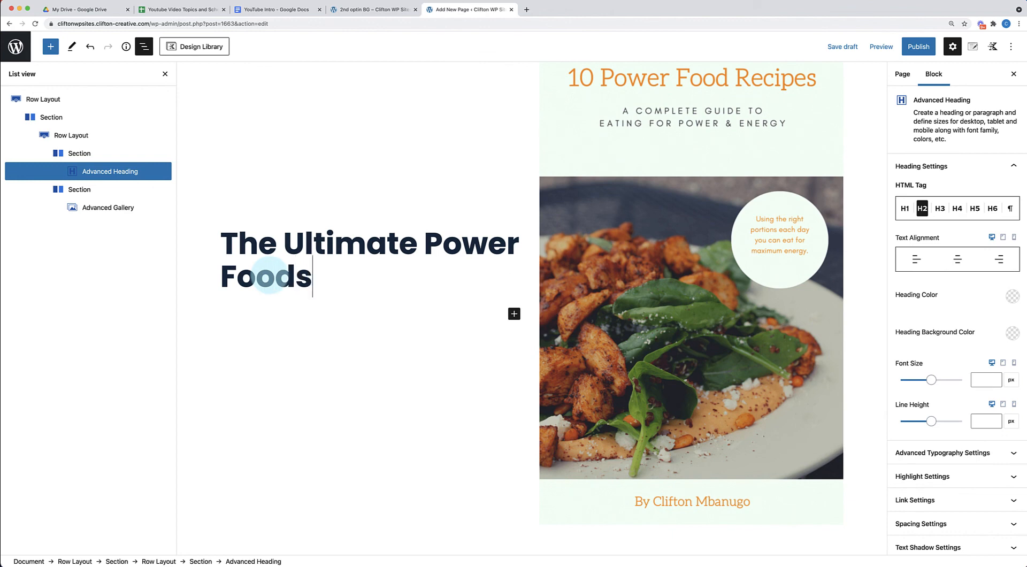
type("Recipe")
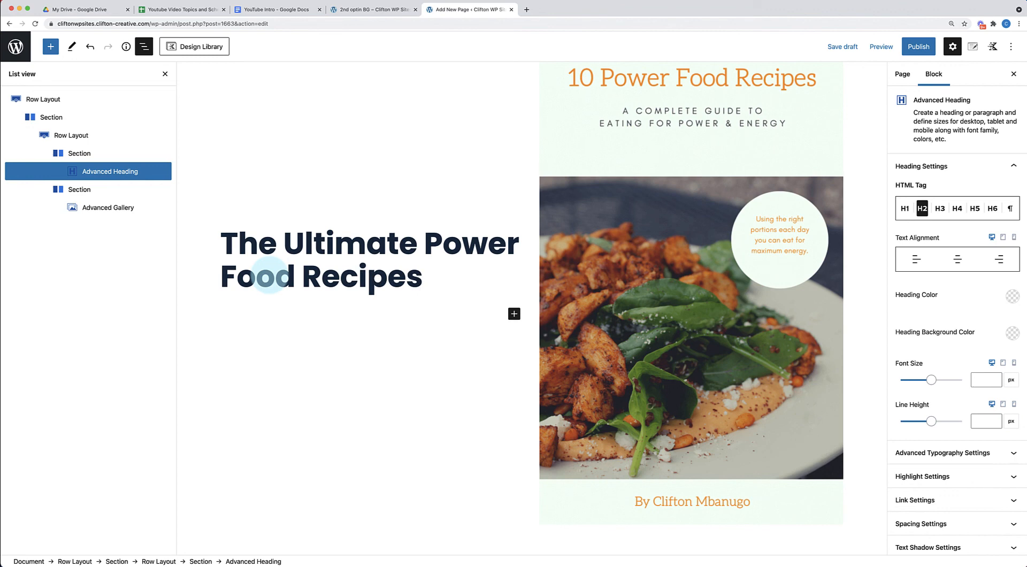
type("Guide")
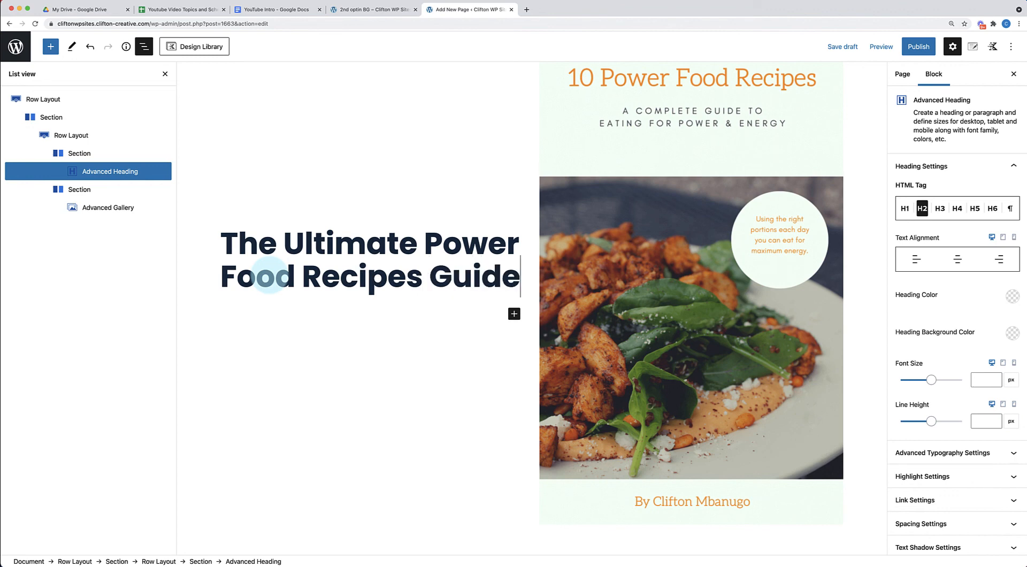
- Add a paragraph-level Advanced Heading below the heading: "Learn the 10 power food recipes that will give you maximum energy, optimum health and great vitality everyday!"
key("Return")
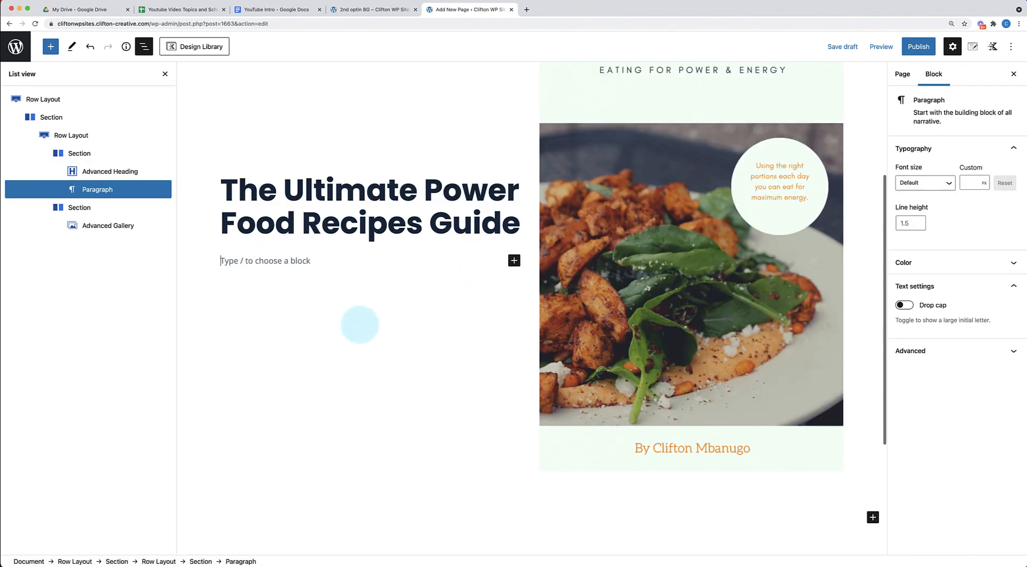
type("/")
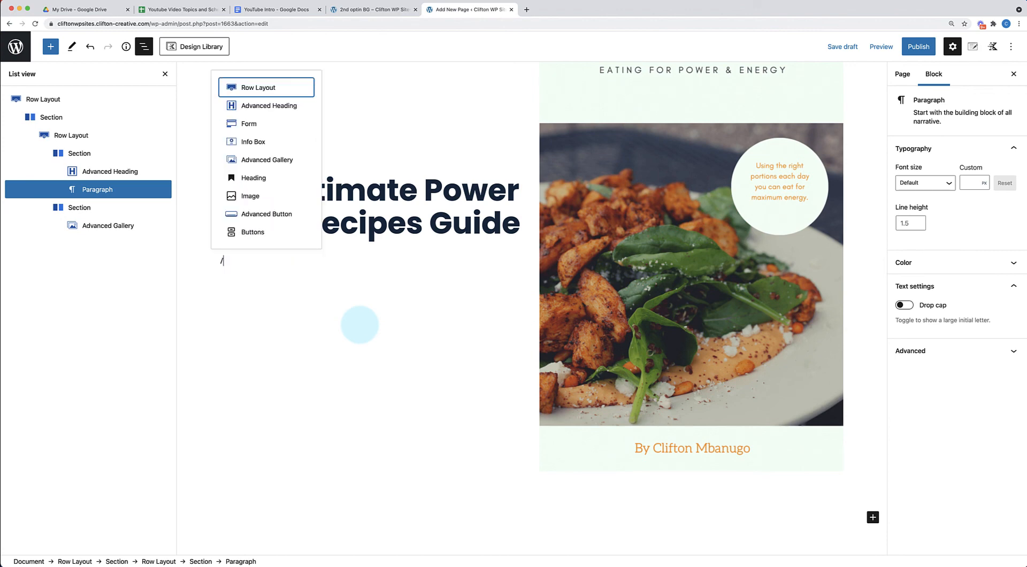
left_click(267, 105)
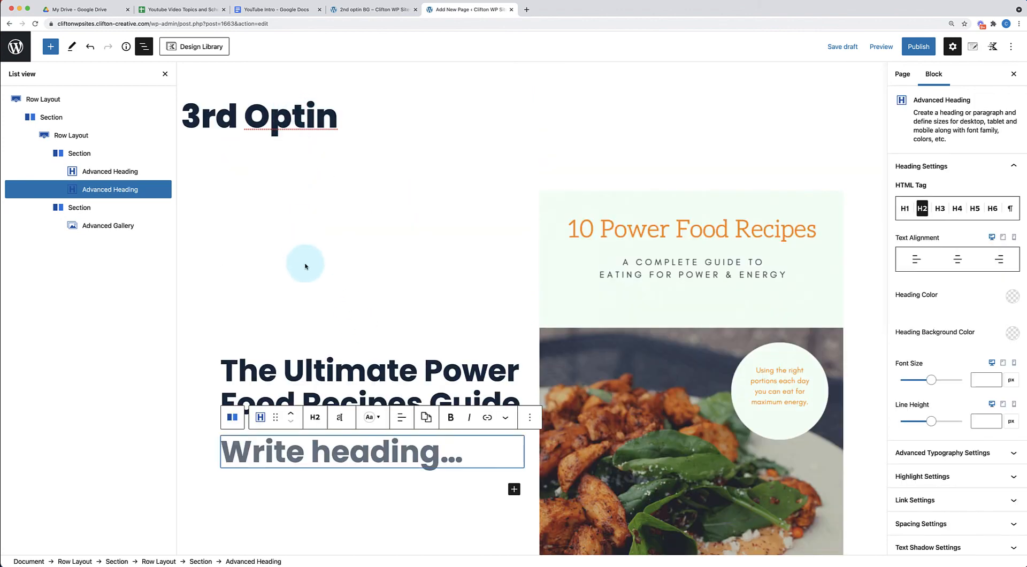
left_click(314, 417)
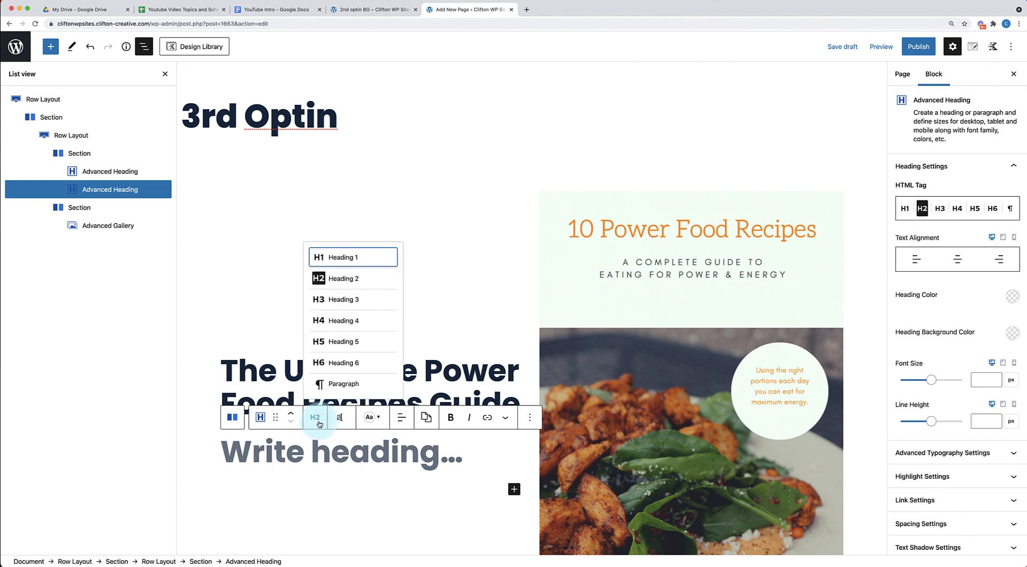
left_click(340, 392)
scroll(383, 436, "down", 1)
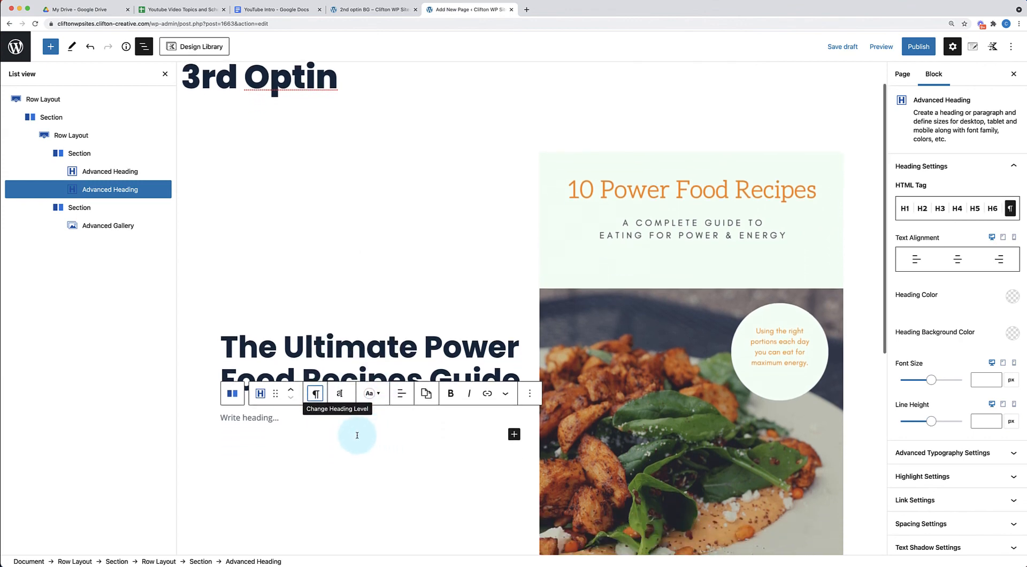
left_click(260, 418)
type("Learn the 10 power food recipes that will give you maximum energy, optimum health and great vitality everyday!")
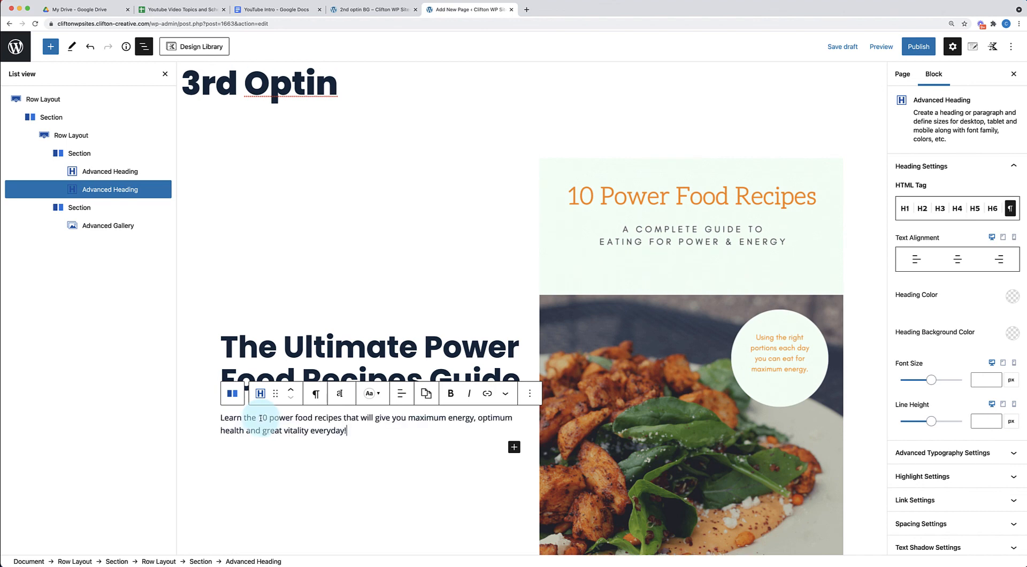
- Insert a Form block below the paragraph text in the left column and remove its Message field
left_click(513, 447)
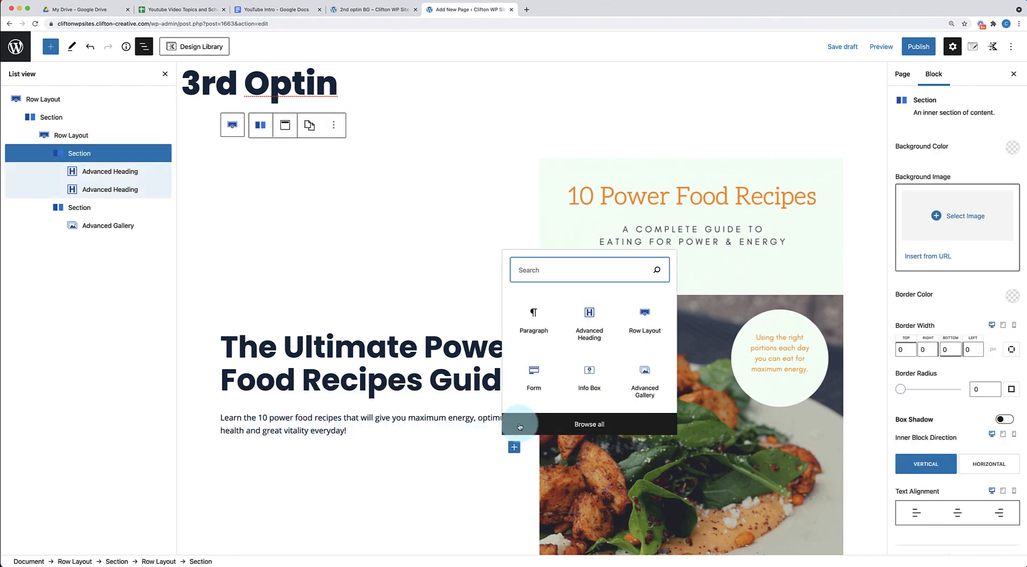
left_click(531, 385)
scroll(532, 386, "down", 3)
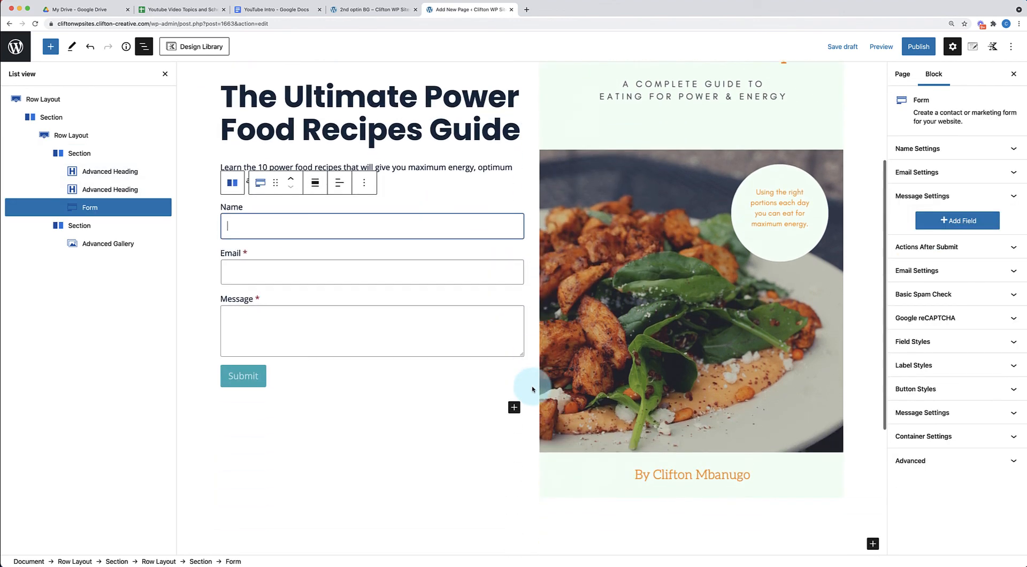
left_click(302, 304)
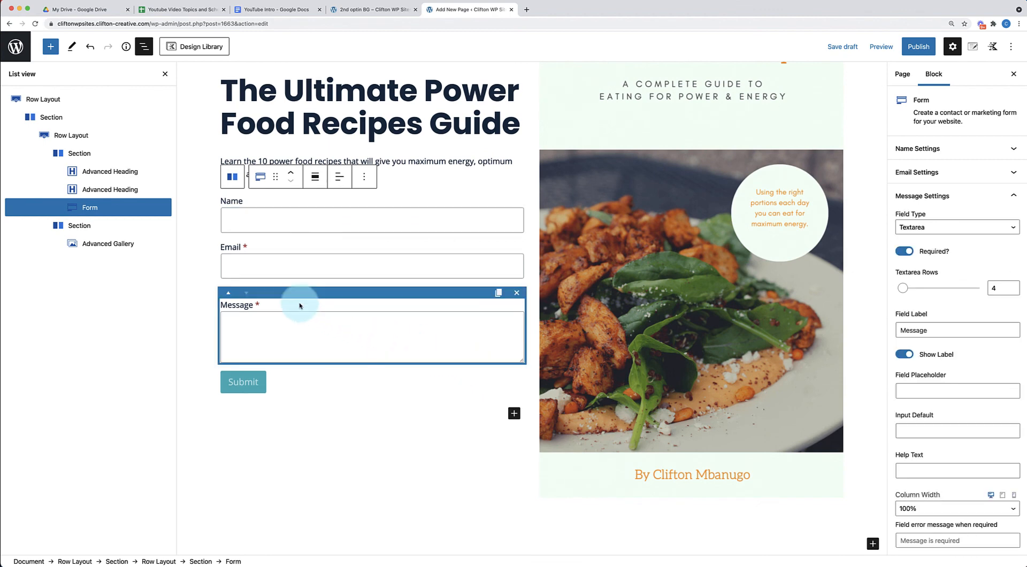
left_click(517, 293)
- Make the form's Name field required and give it the placeholder "ENTER YOUR NAME"
left_click(436, 256)
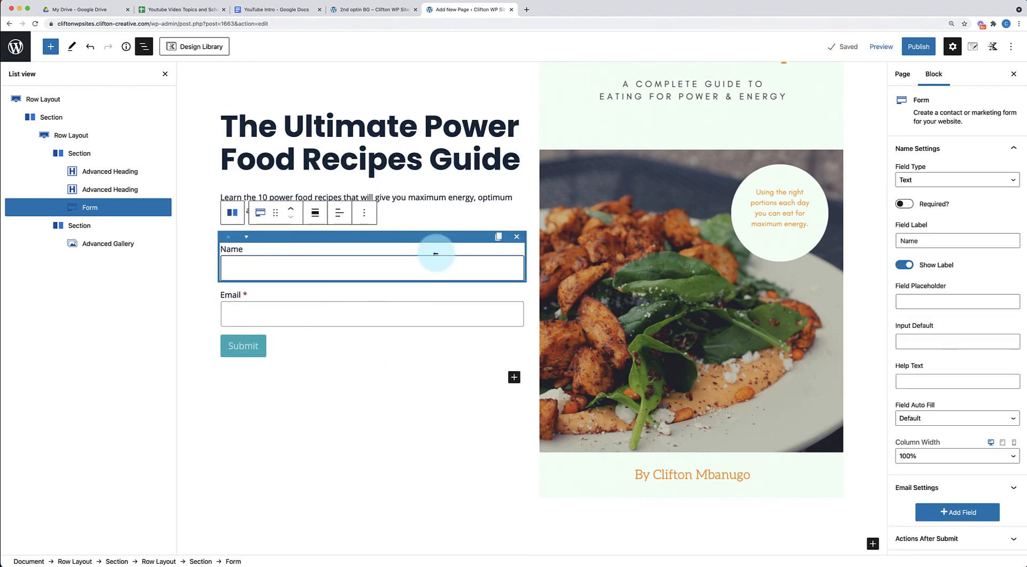
left_click(904, 204)
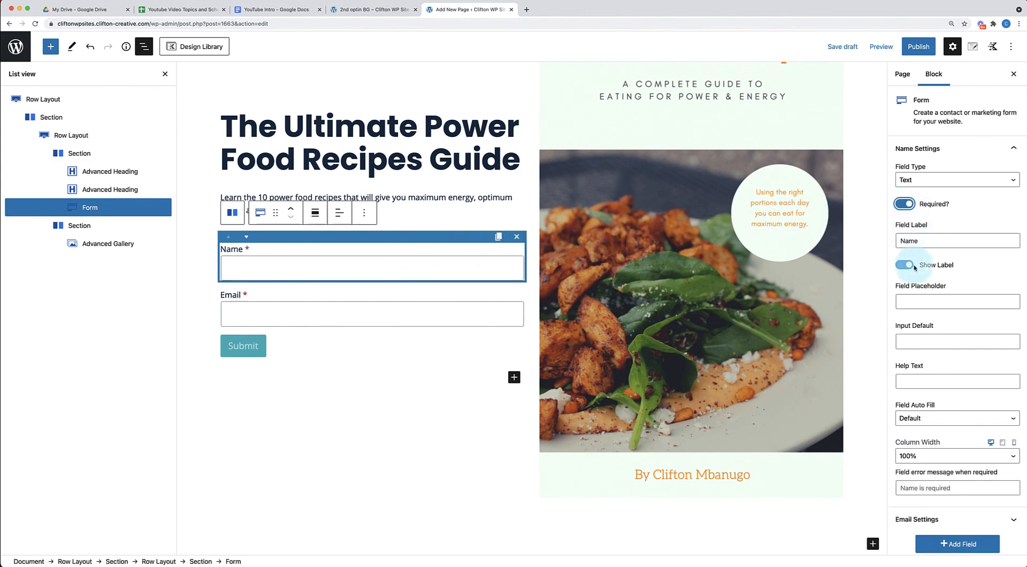
left_click(916, 300)
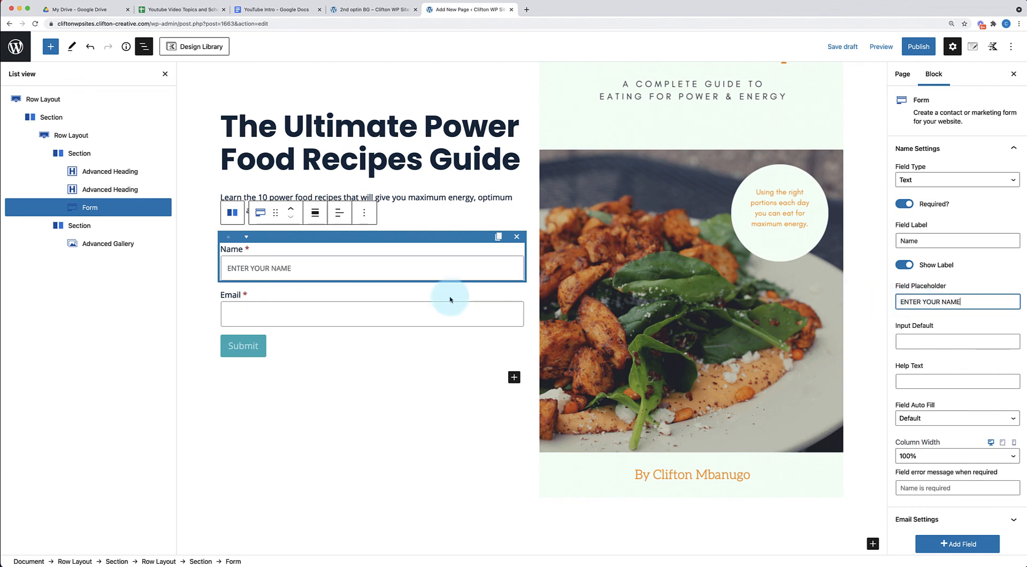
- Hide the Email field's label and set its placeholder to "ENTER YOUR EAMIL"
left_click(415, 298)
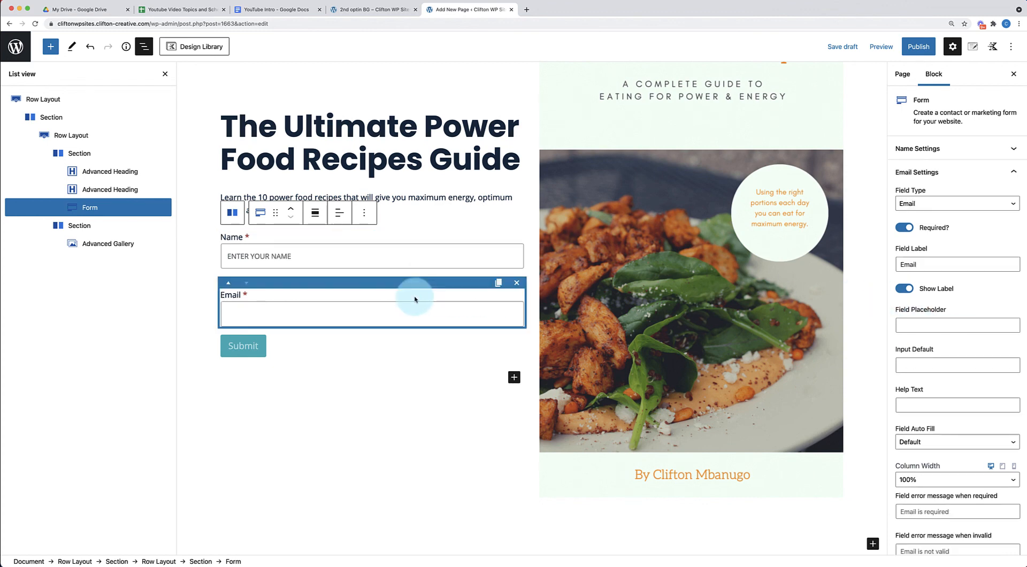
left_click(903, 289)
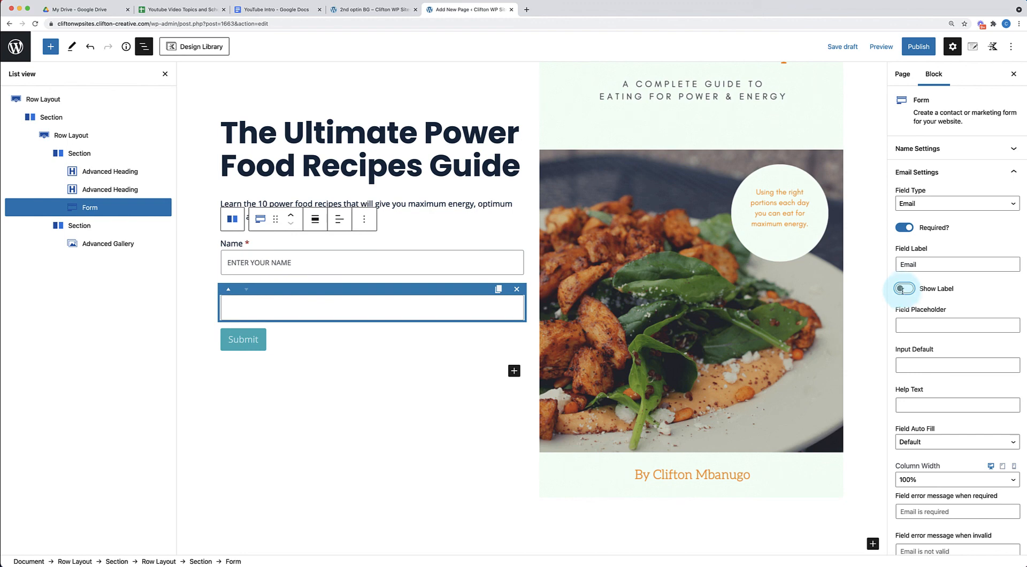
left_click(912, 326)
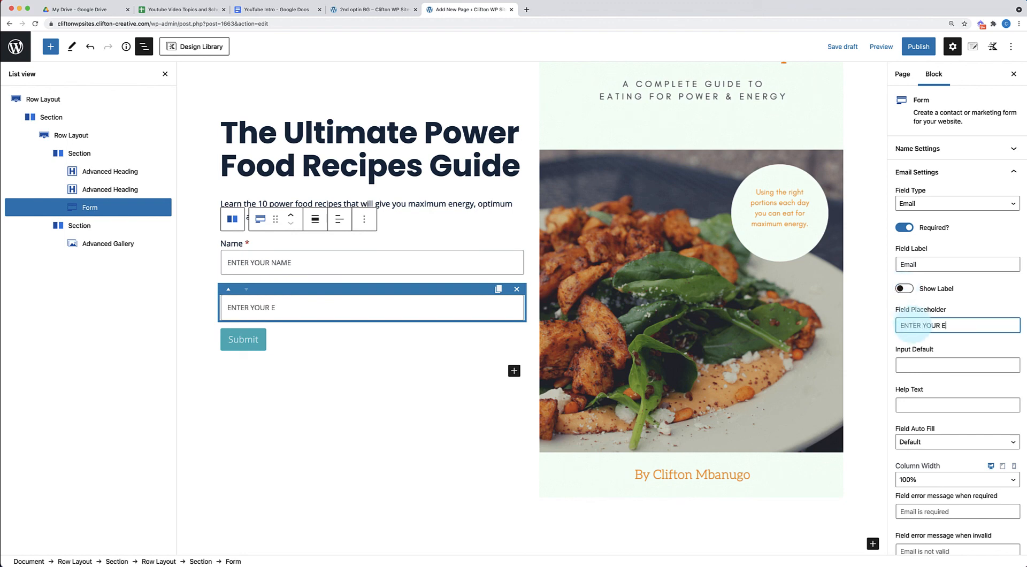
- Hide the label of the form's Name field
left_click(388, 251)
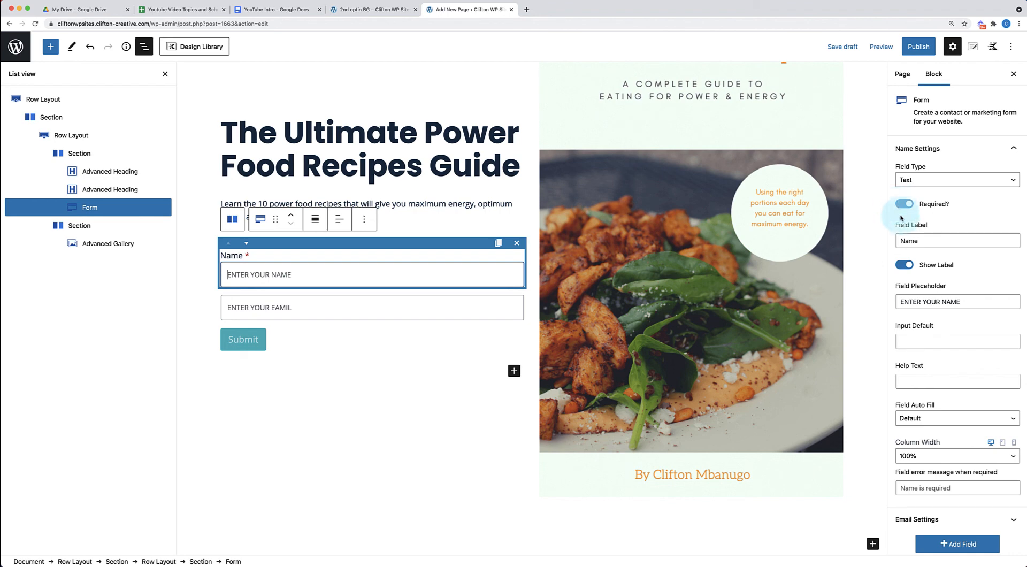
left_click(904, 265)
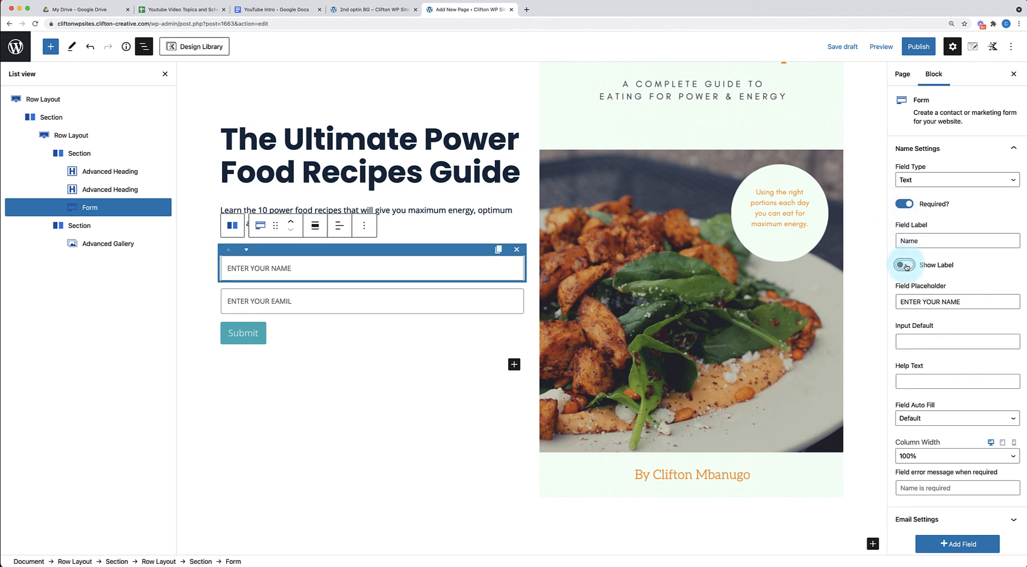
left_click(415, 360)
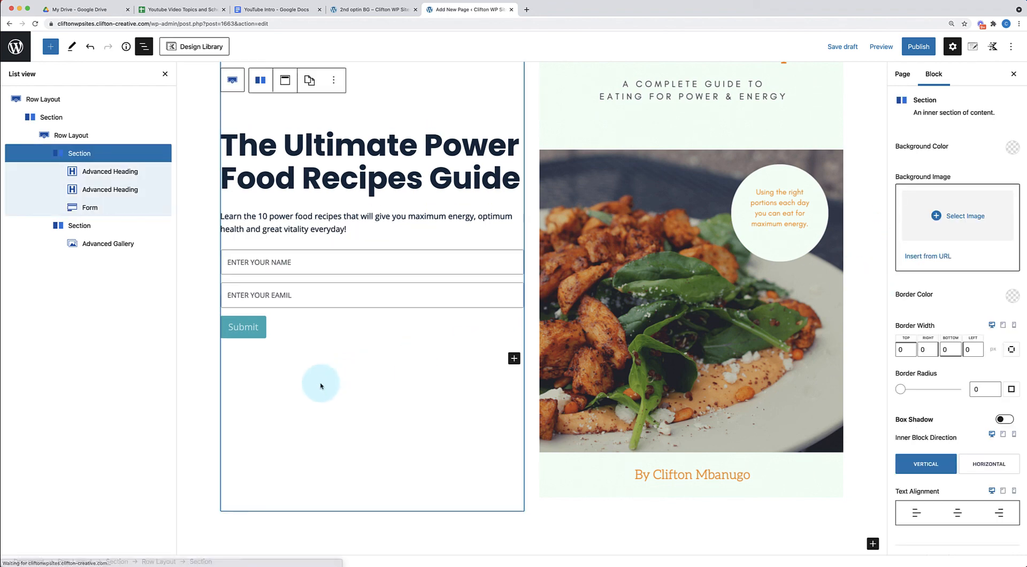
- Change the form's submit button text to "GRAB YOUR GUIDE NOW!"
left_click(249, 332)
double_click(248, 331)
type("GRAD")
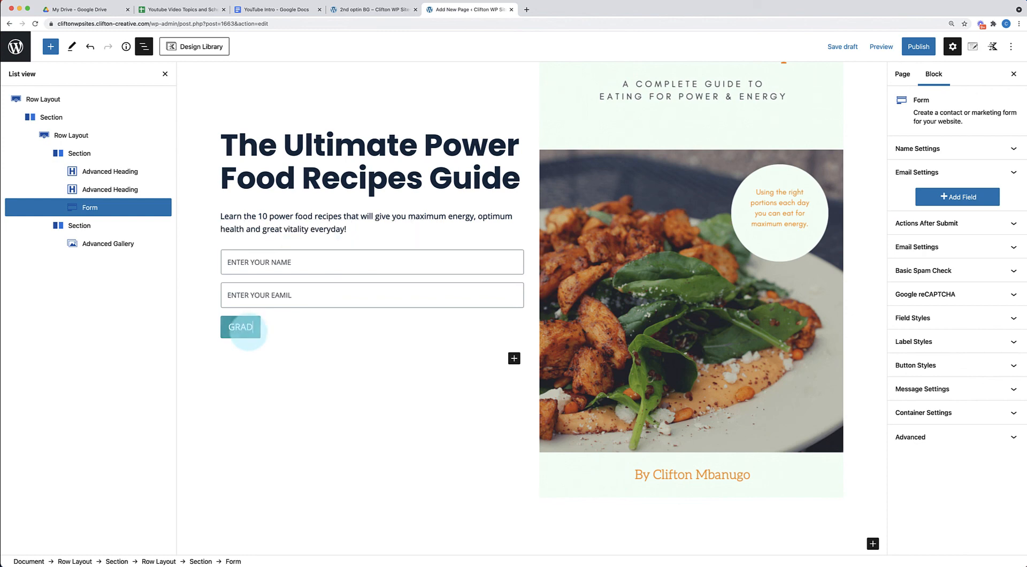
key("BackSpace")
type("B YOUR GUIDE")
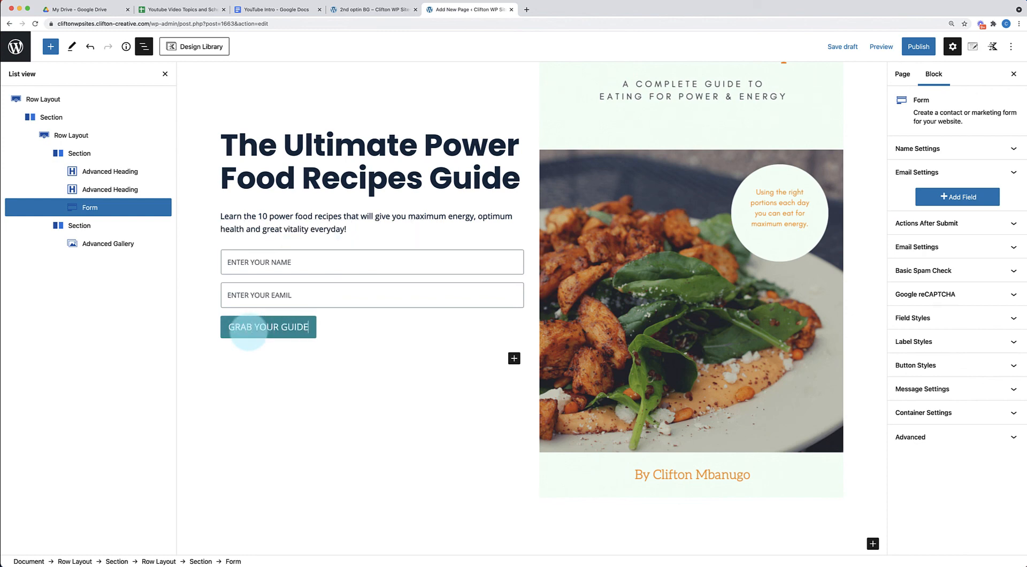
type(" NOW!")
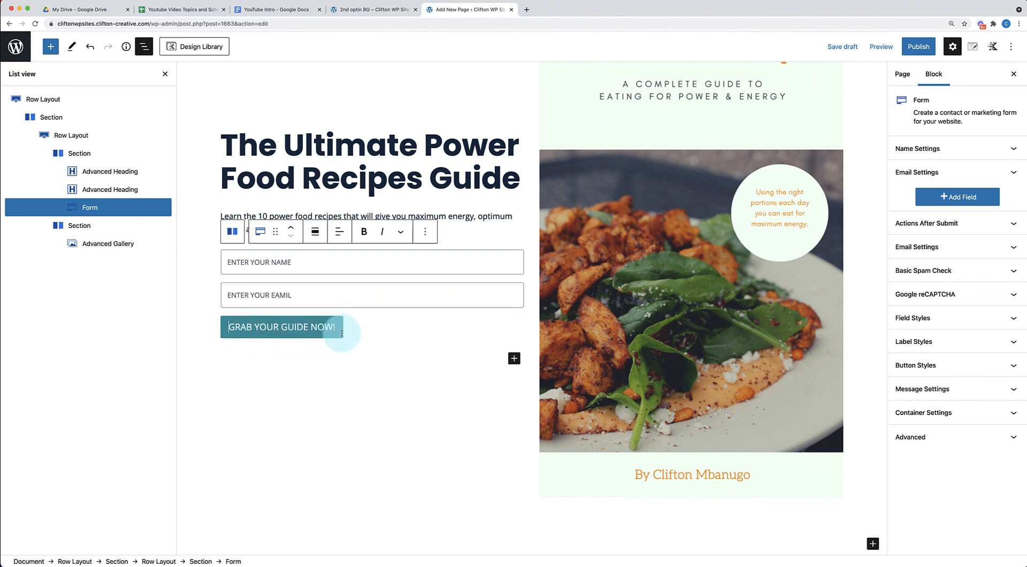
- Set the normal text color of the form's submit button to white
left_click(983, 366)
scroll(983, 368, "down", 3)
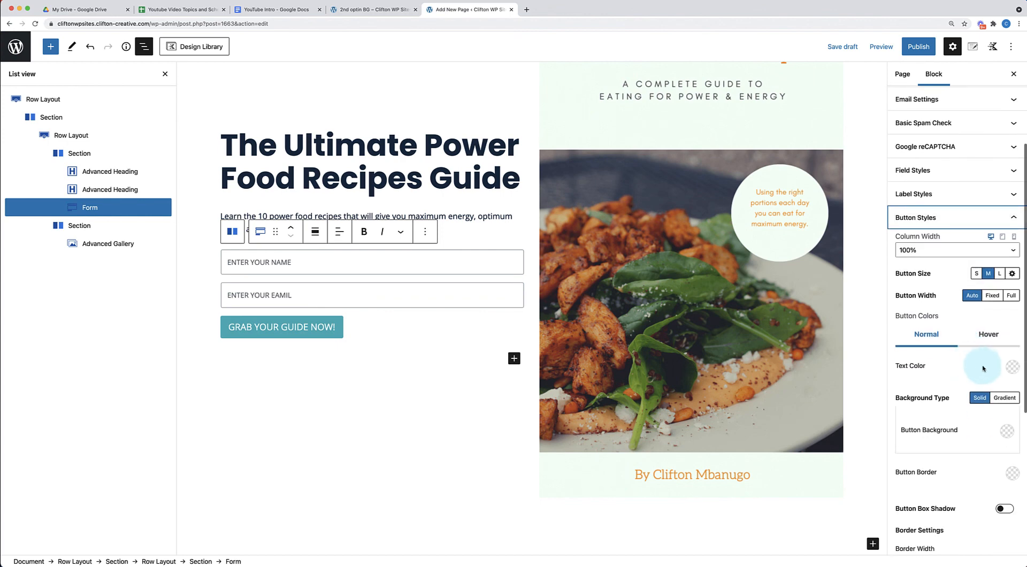
left_click(1012, 374)
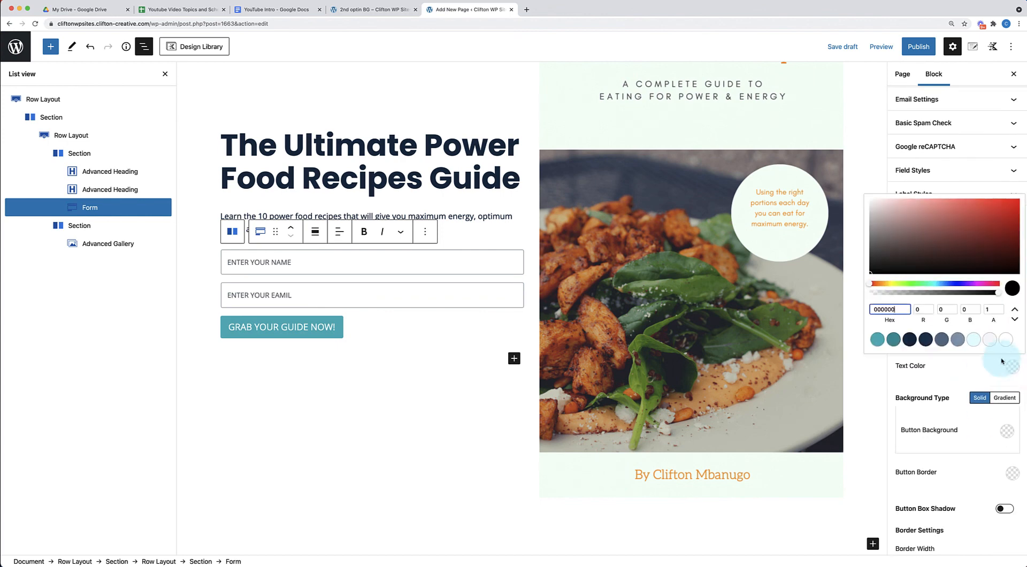
left_click(891, 215)
left_click_drag(891, 215, 869, 196)
left_click(956, 371)
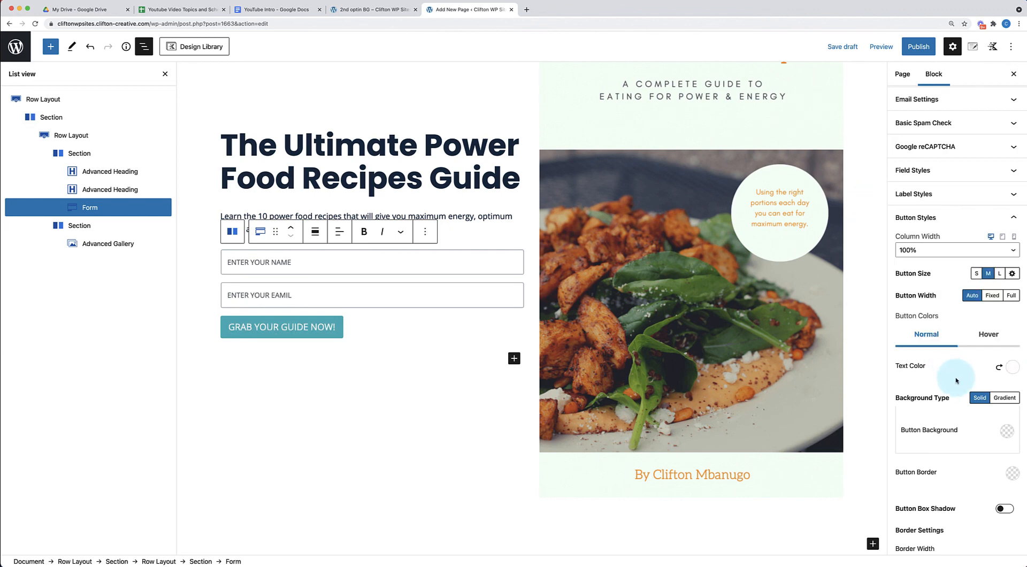
- Set the submit button's solid background color to the orange FF6500
left_click(1007, 430)
left_click(875, 348)
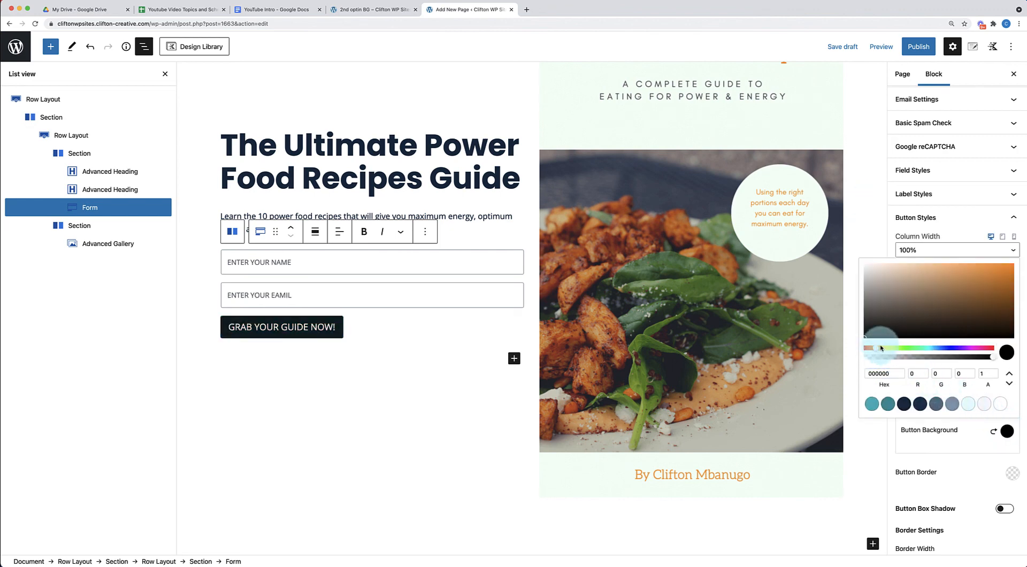
left_click(1016, 275)
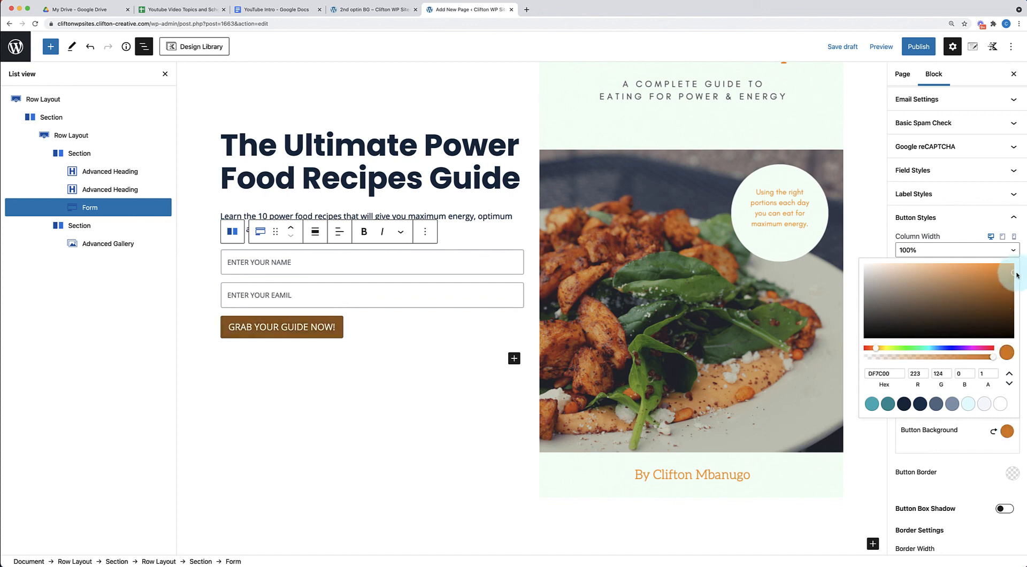
left_click(873, 348)
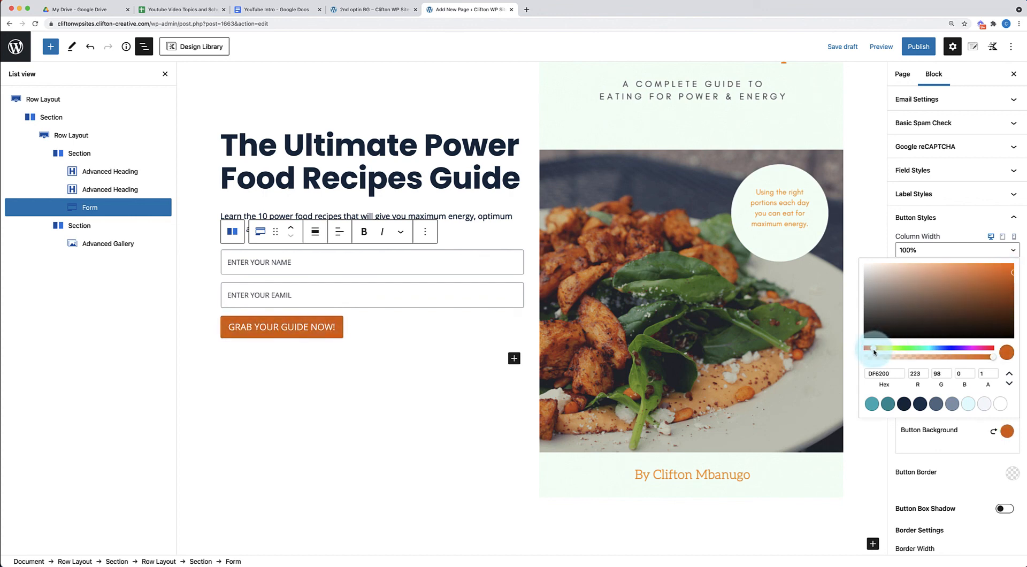
left_click(886, 369)
left_click_drag(892, 375, 840, 377)
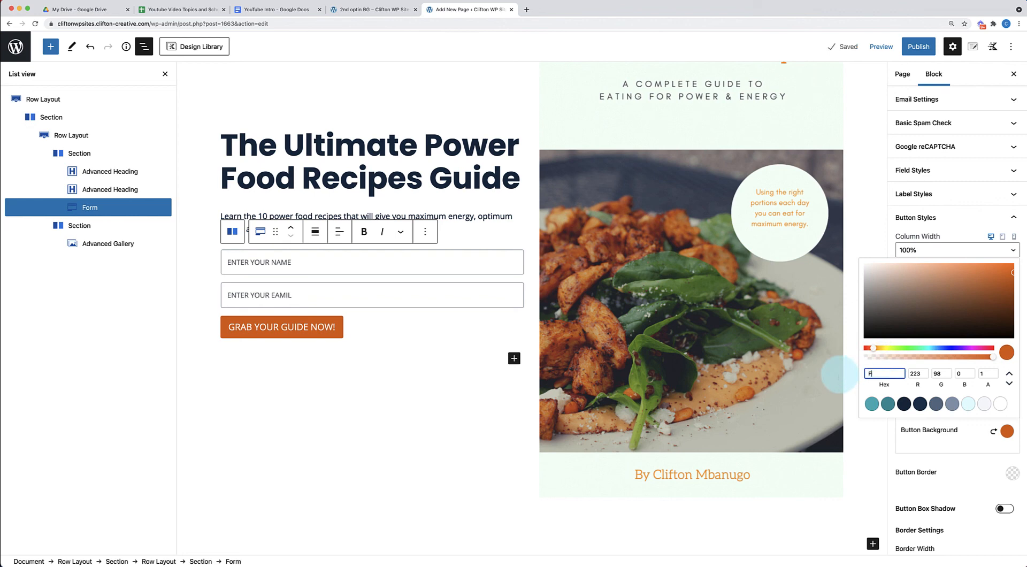
type("FF65")
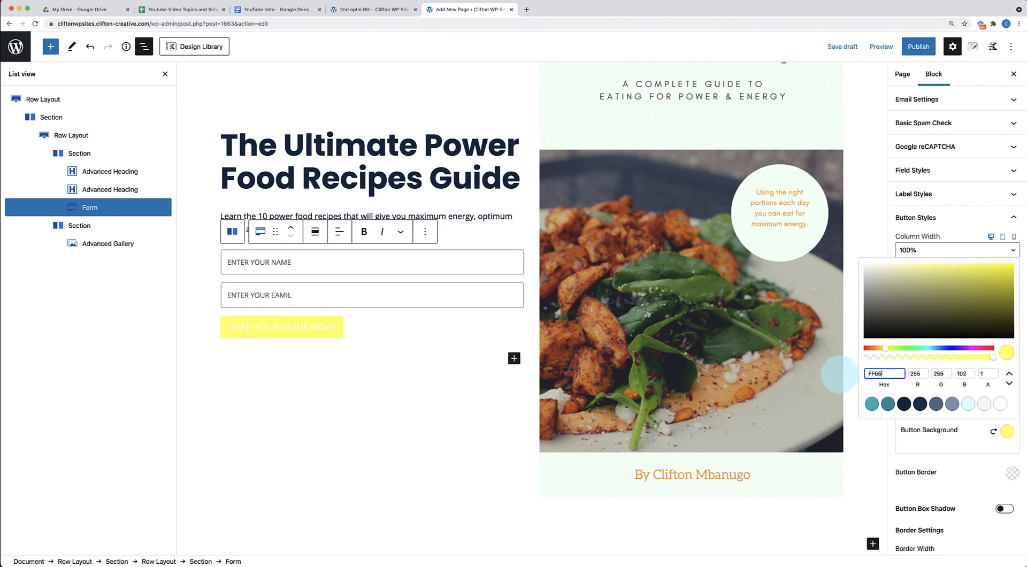
type("00")
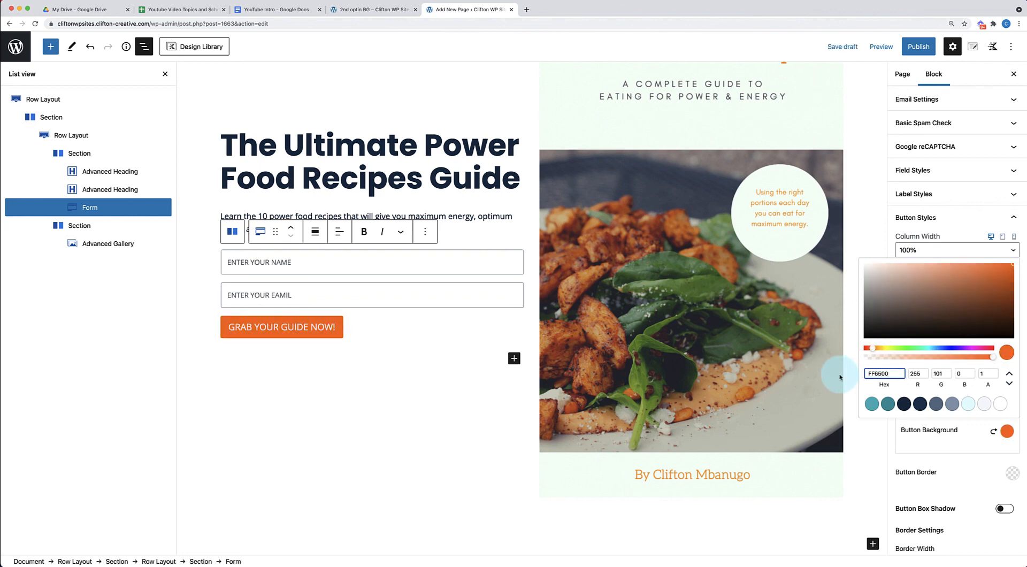
left_click_drag(892, 374, 855, 374)
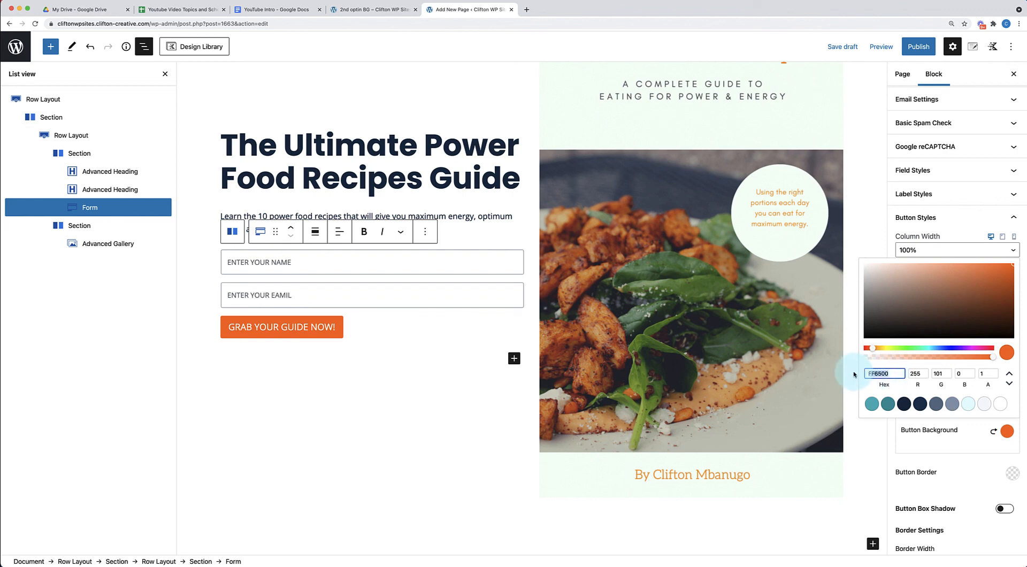
- Apply the Highlight format to the words "Power Food Recipes" in the main heading
left_click(341, 173)
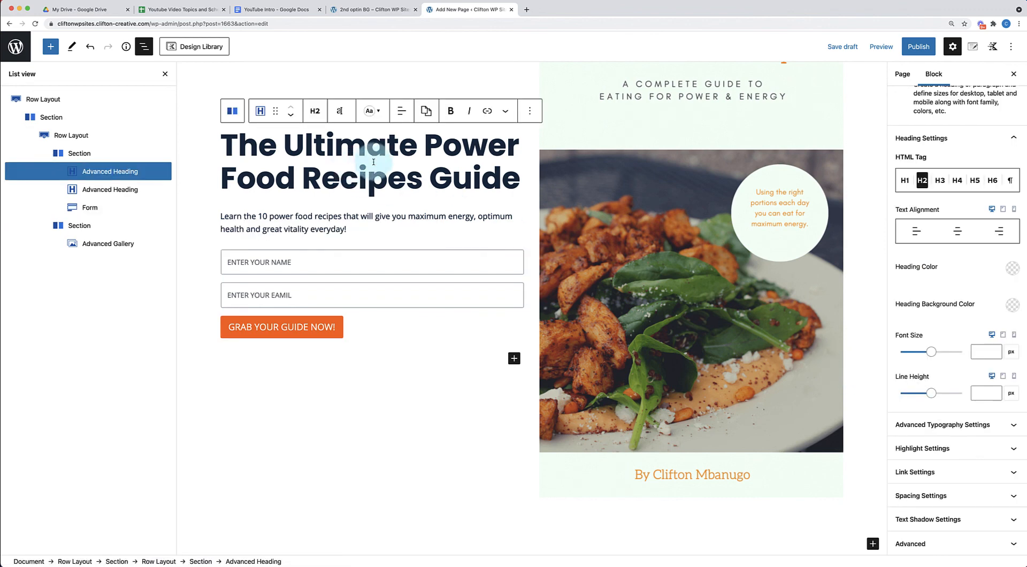
left_click_drag(424, 148, 424, 178)
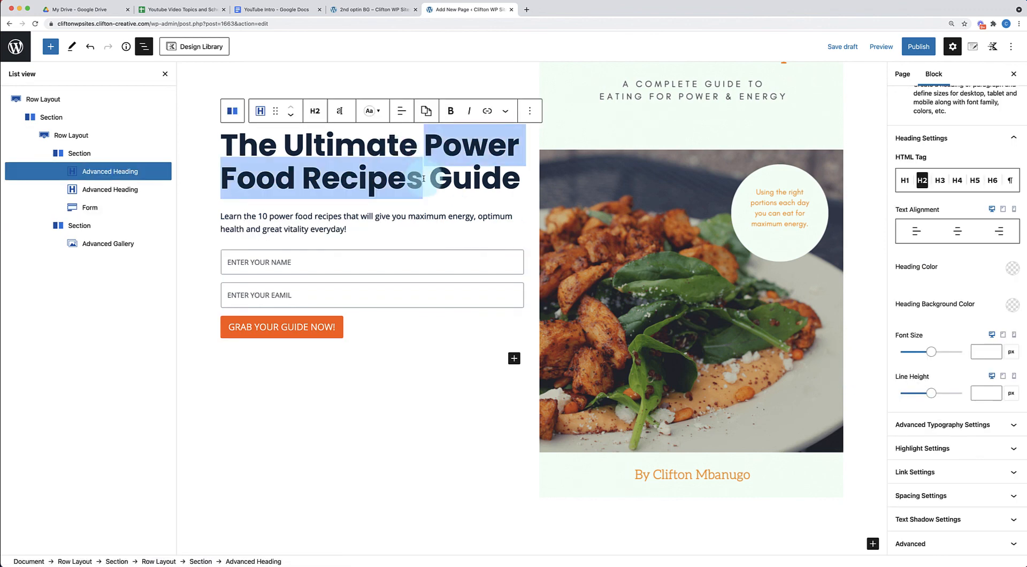
left_click(505, 111)
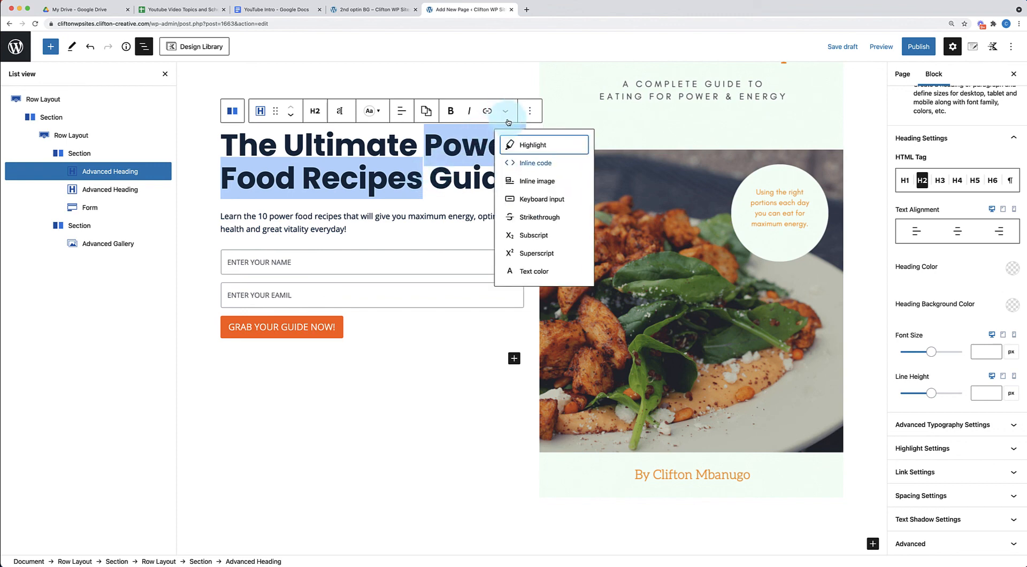
left_click(537, 155)
left_click(459, 390)
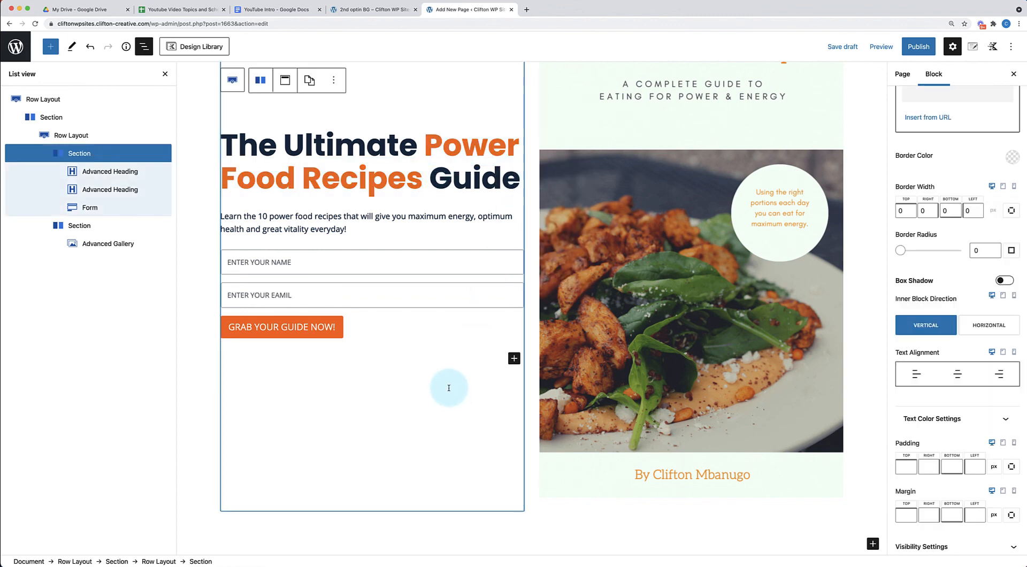
- Set the main heading's color to the dark green 03643E
scroll(449, 388, "up", 3)
left_click(371, 222)
left_click(228, 217)
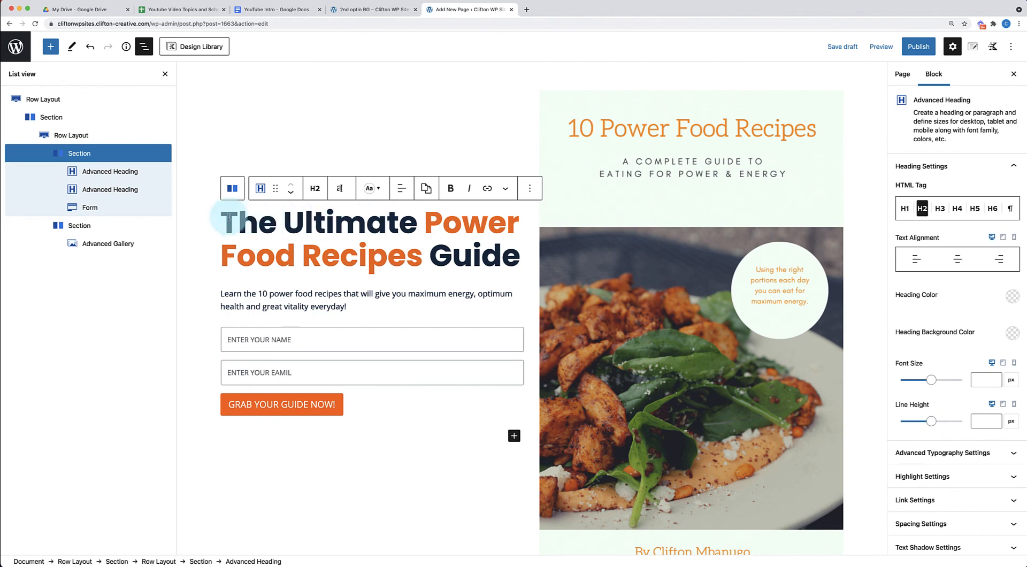
left_click(375, 197)
left_click(429, 306)
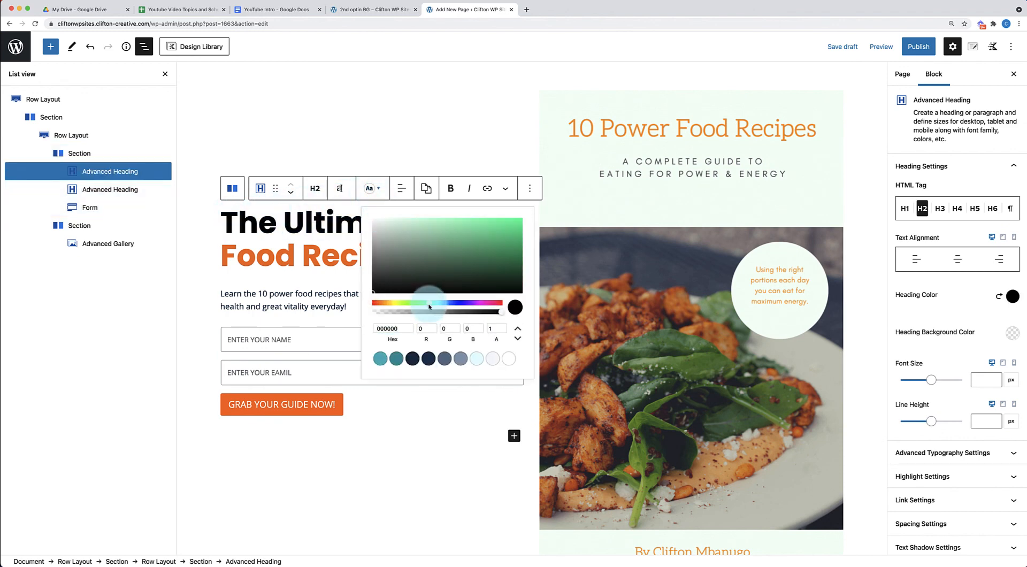
left_click(518, 259)
left_click_drag(518, 263, 518, 265)
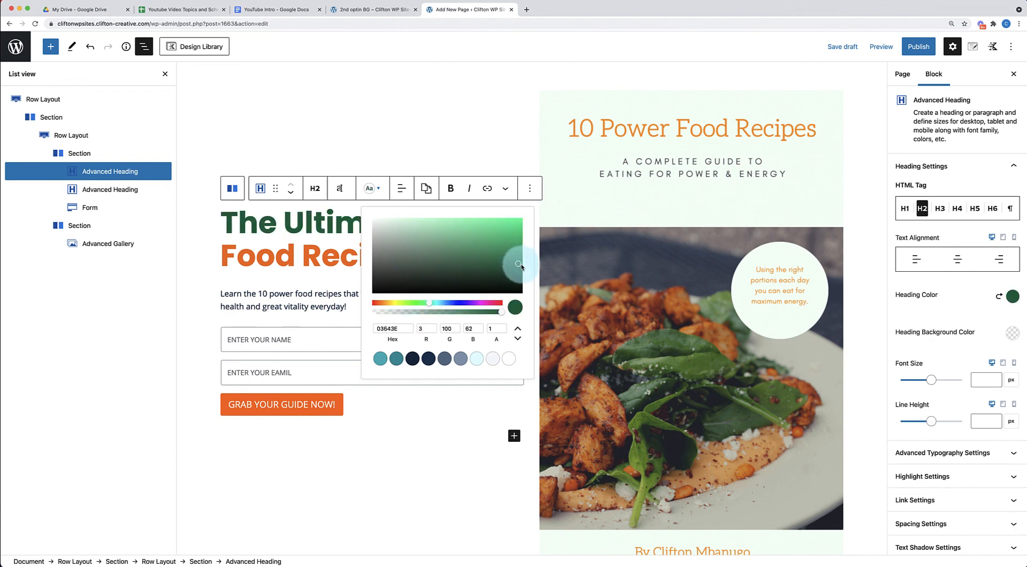
left_click(325, 275)
- Set the width of the form's "GRAB YOUR GUIDE NOW!" submit button to Full
left_click(333, 298)
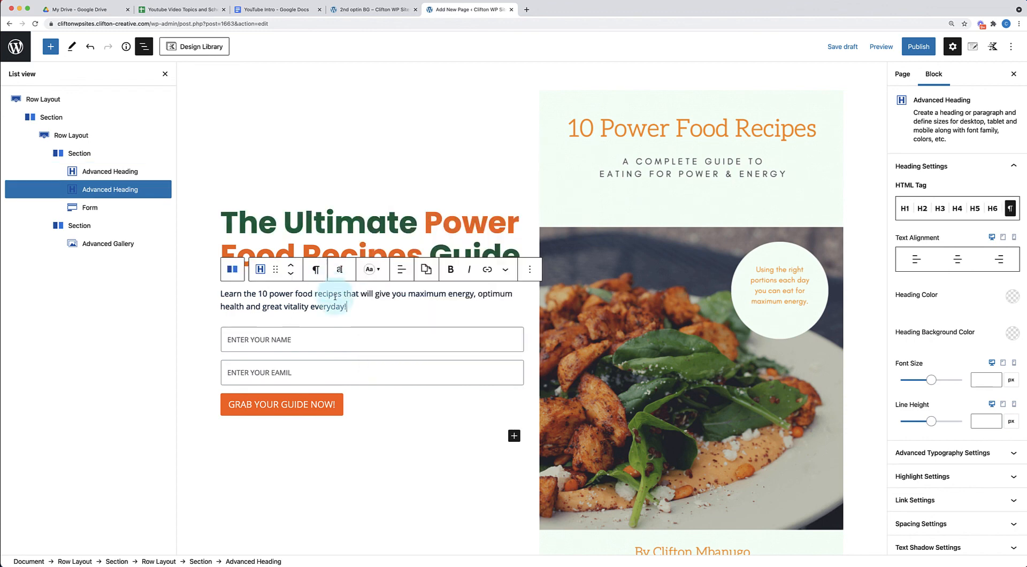
scroll(381, 395, "down", 1)
left_click(380, 395)
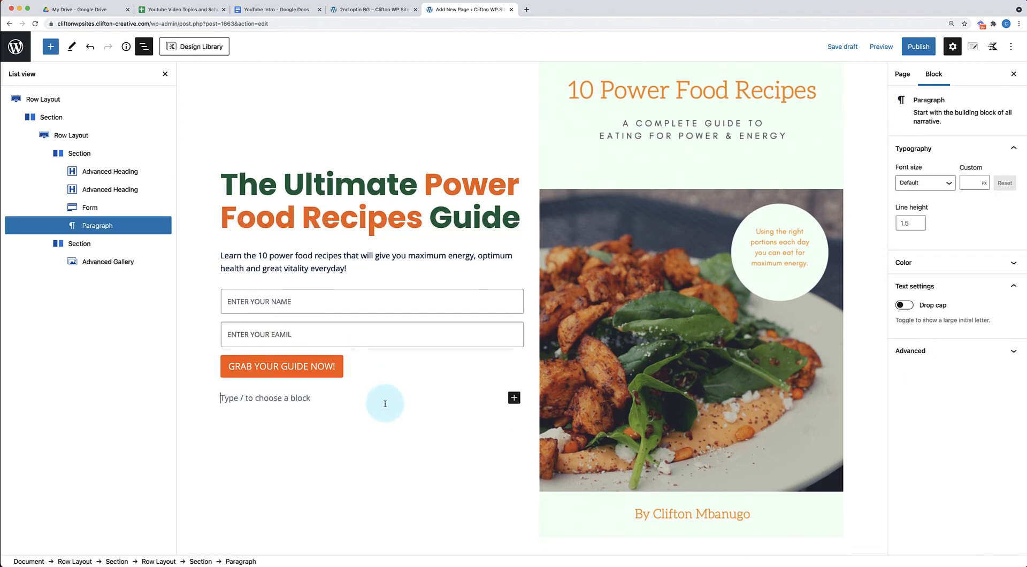
left_click(336, 377)
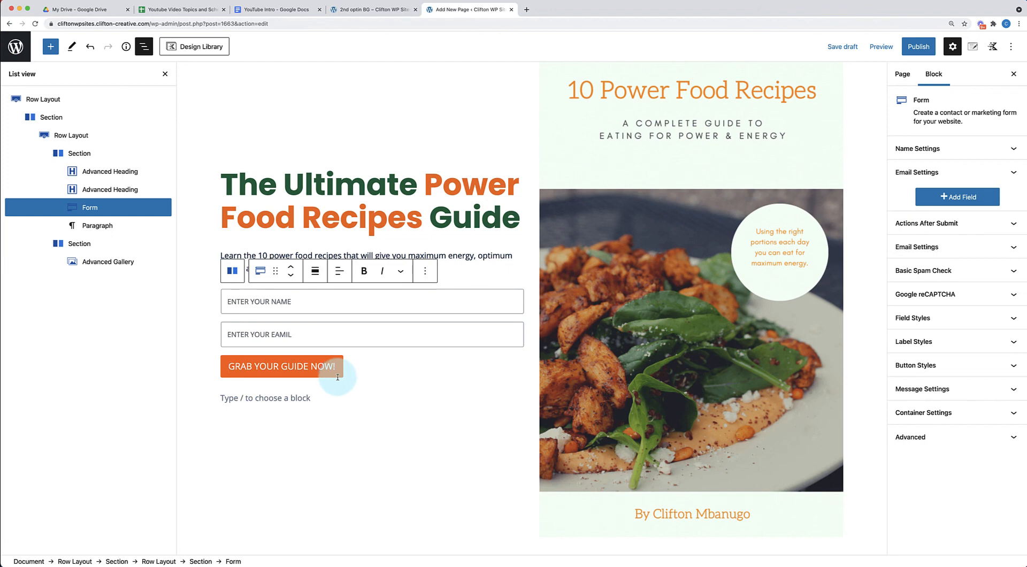
left_click(989, 366)
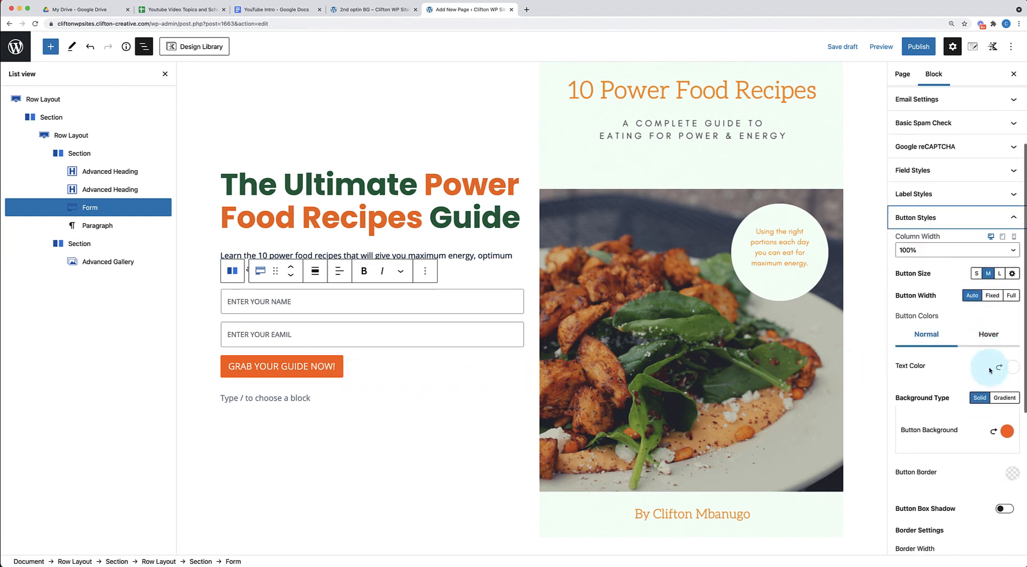
left_click(1011, 295)
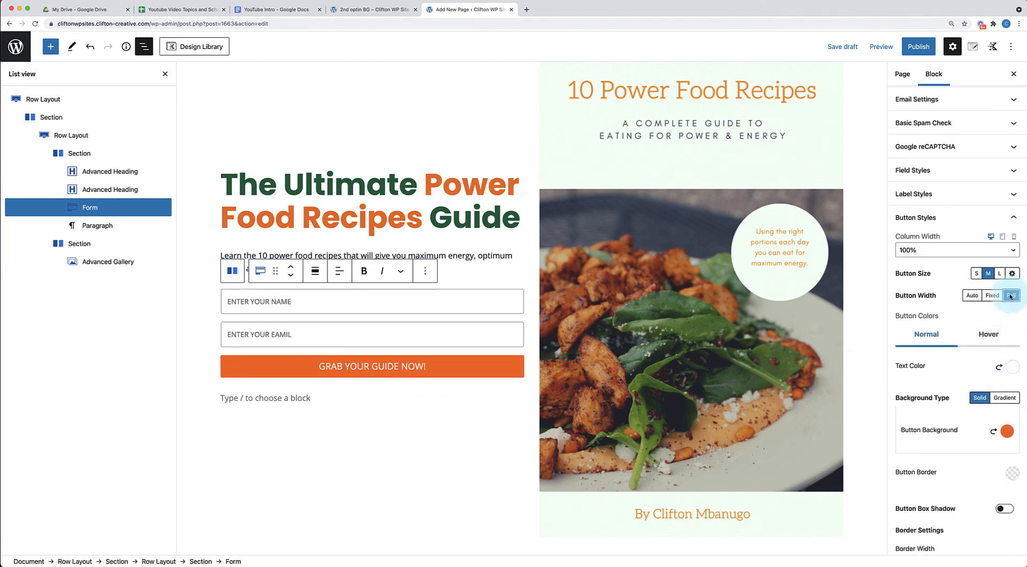
left_click(425, 458)
scroll(433, 428, "up", 3)
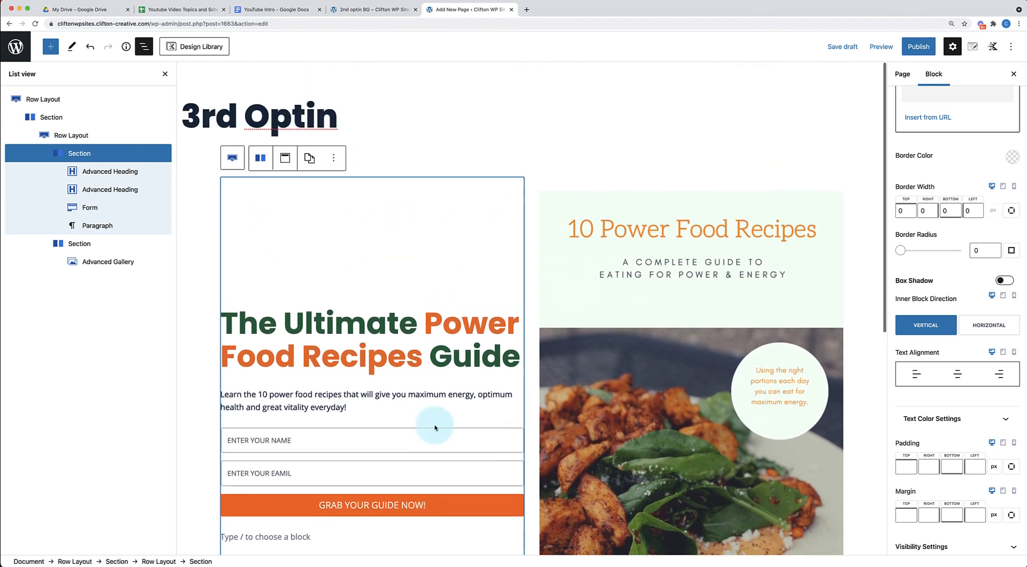
- Compare the draft opt-in's layout and book cover with the published reference opt-in on the live site
left_click(164, 75)
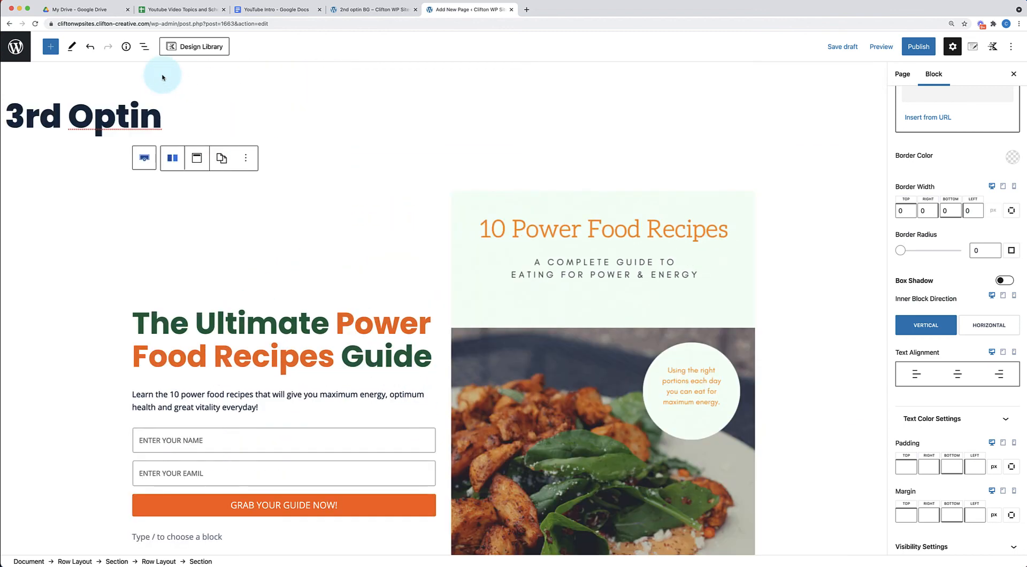
scroll(163, 76, "down", 5)
scroll(165, 76, "up", 3)
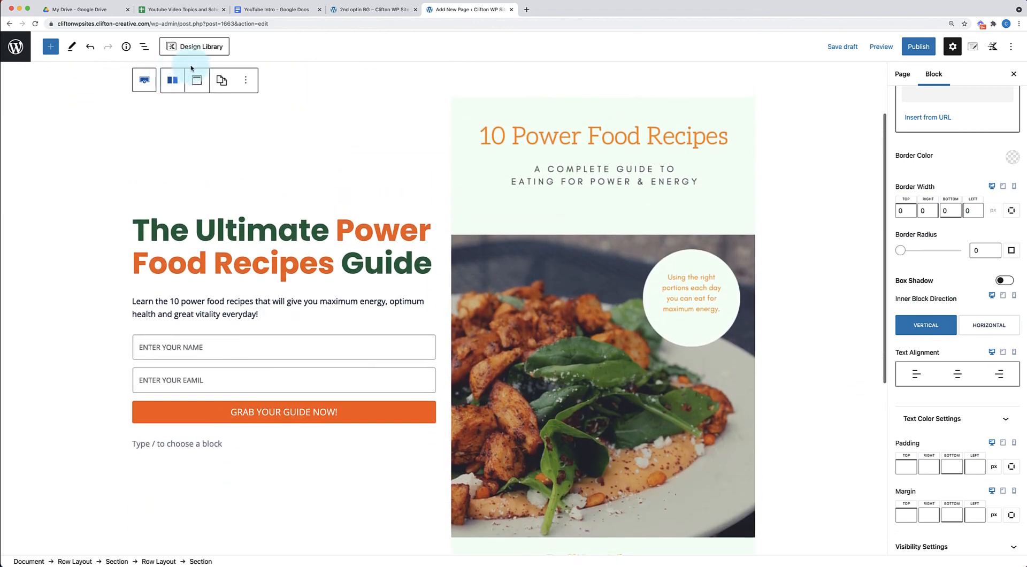
left_click(364, 10)
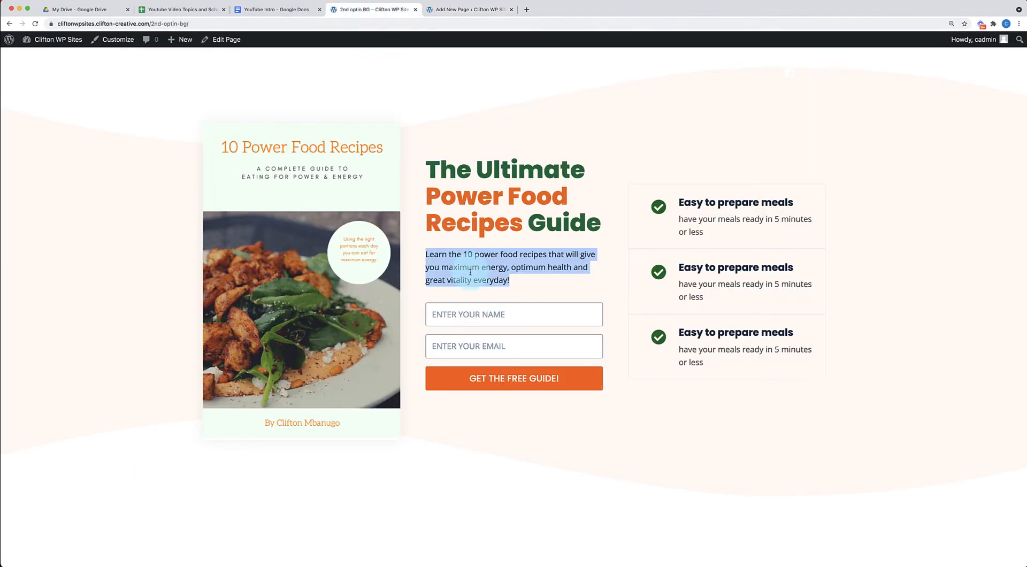
left_click(451, 12)
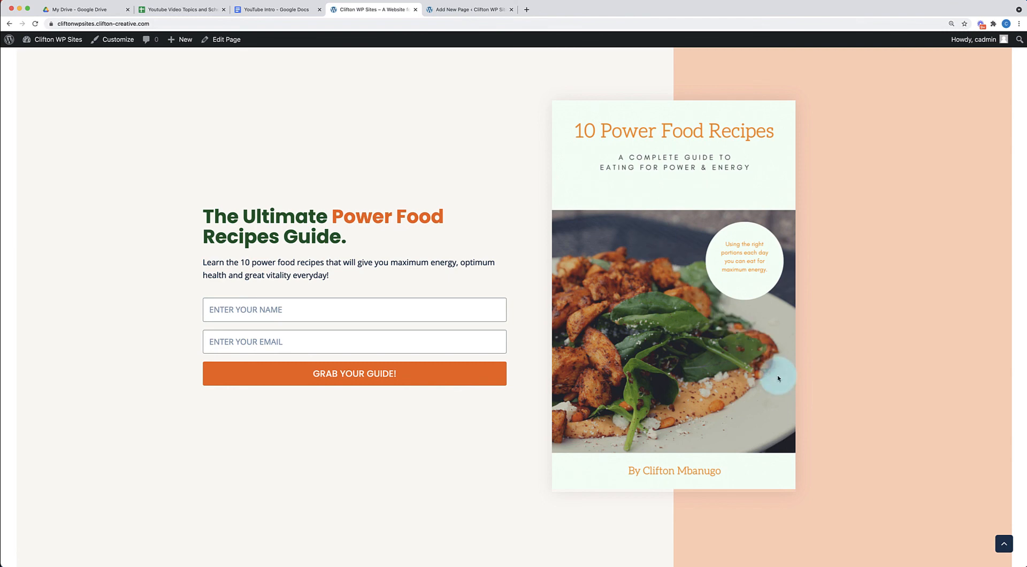
left_click(447, 10)
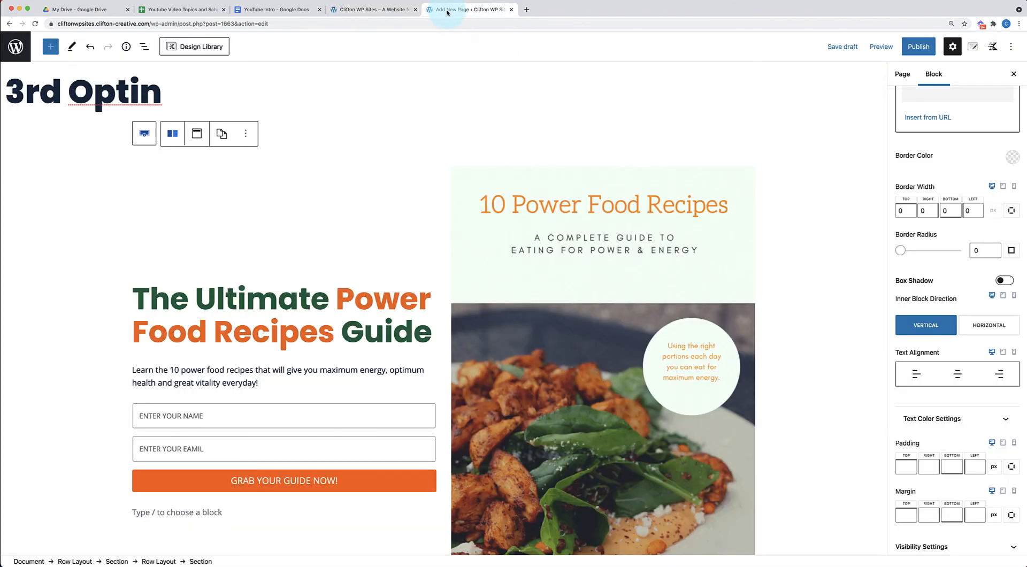
scroll(447, 214, "down", 1)
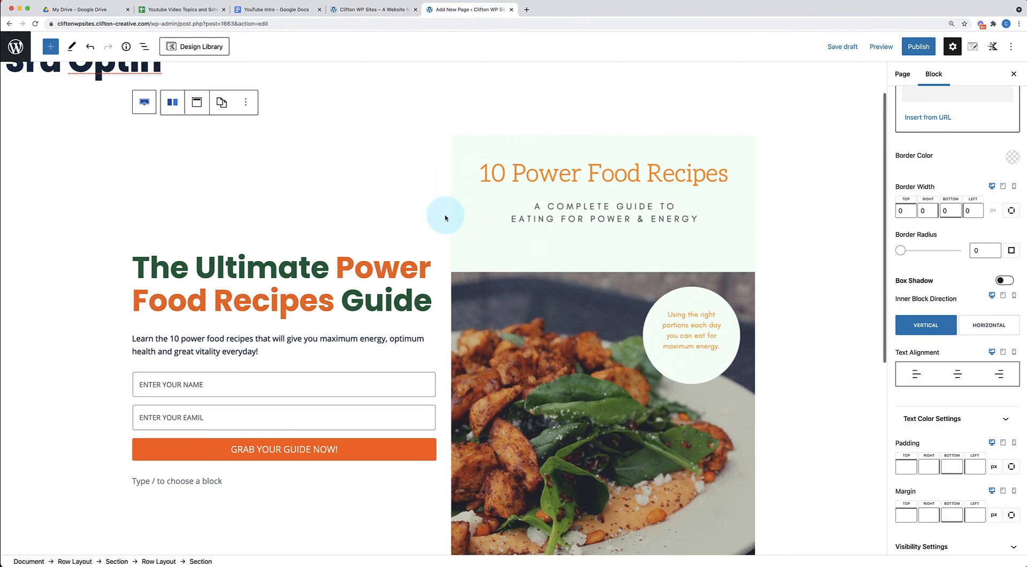
left_click(362, 106)
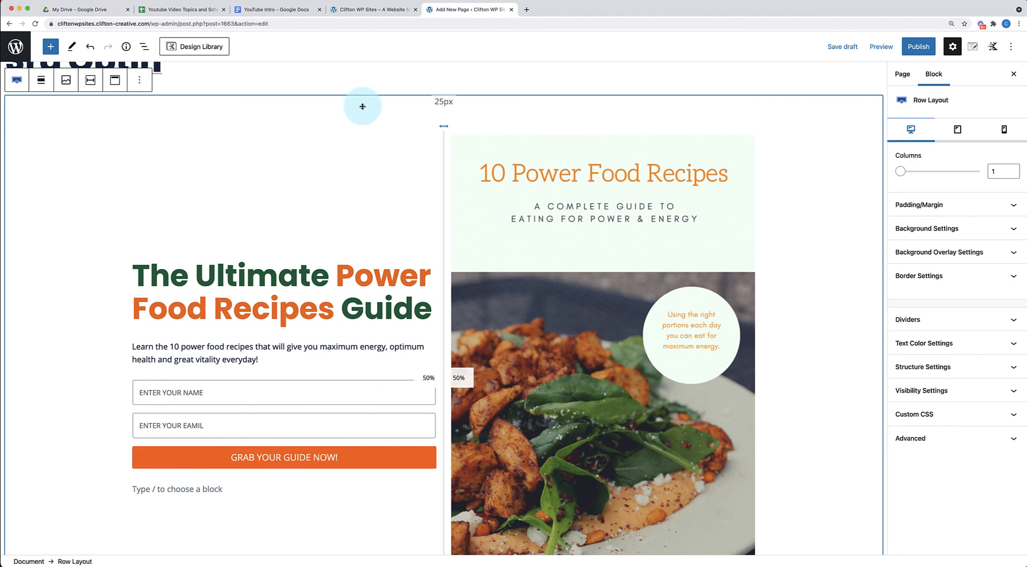
left_click(488, 145)
scroll(489, 145, "down", 5)
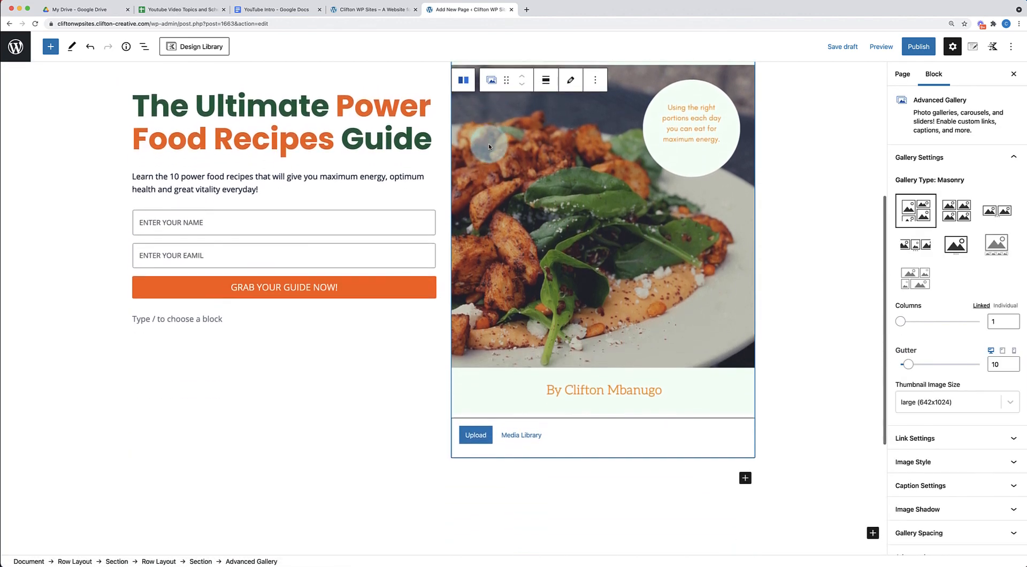
scroll(489, 143, "up", 6)
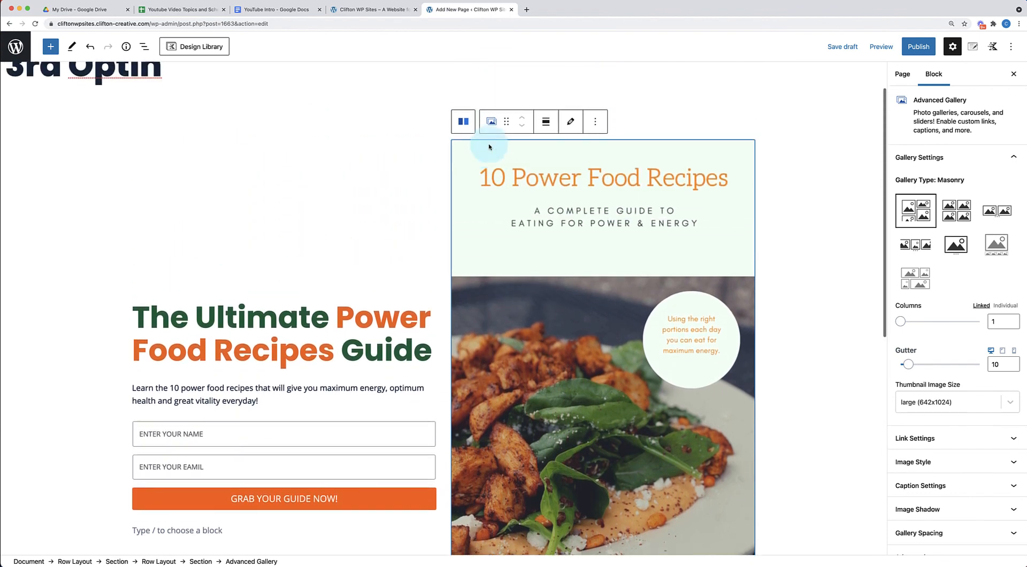
scroll(492, 188, "down", 3)
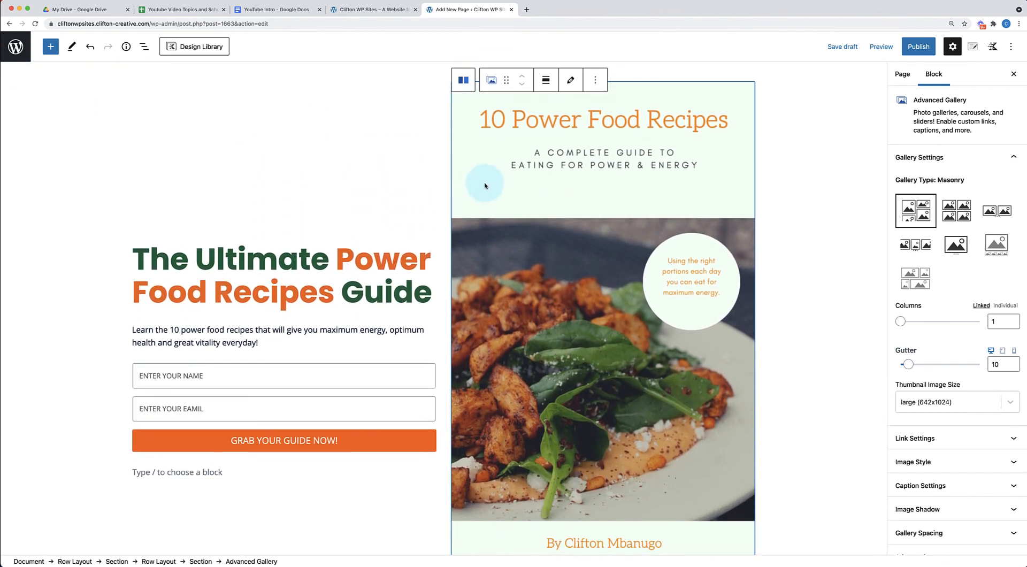
- Enable the box shadow on the section holding the book cover gallery and set its blur to 20
left_click(144, 46)
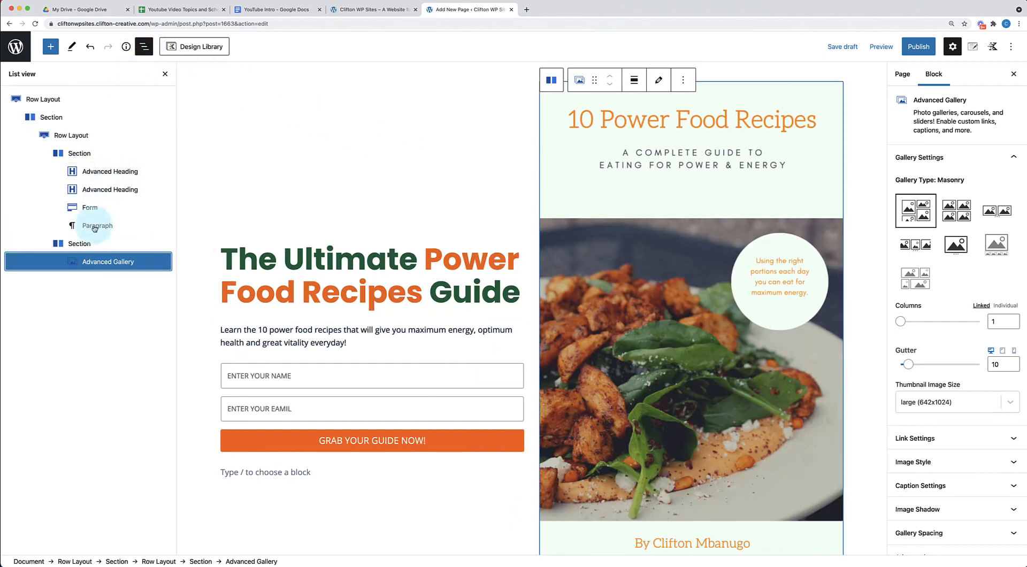
left_click(86, 244)
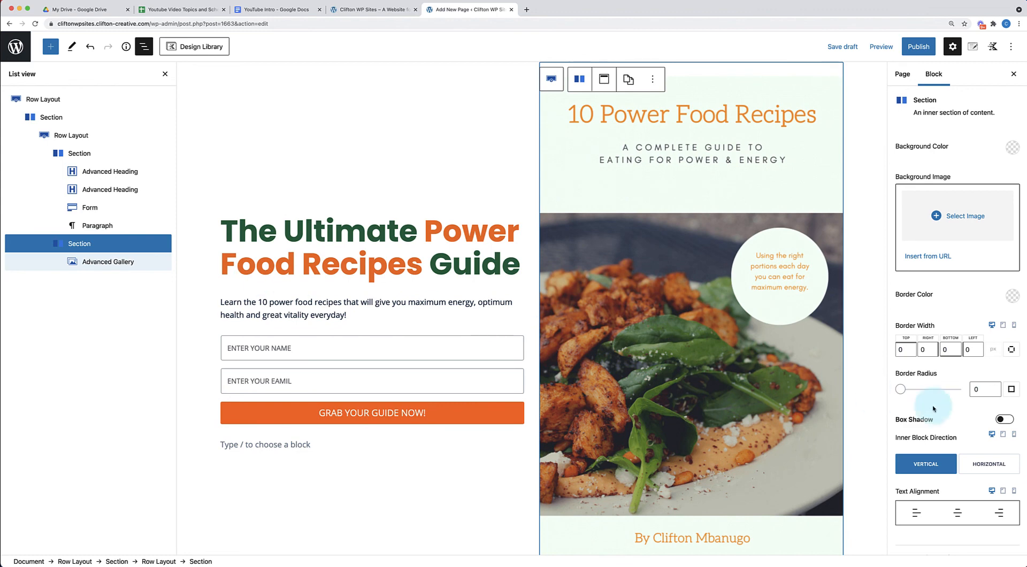
left_click(1004, 418)
left_click(977, 457)
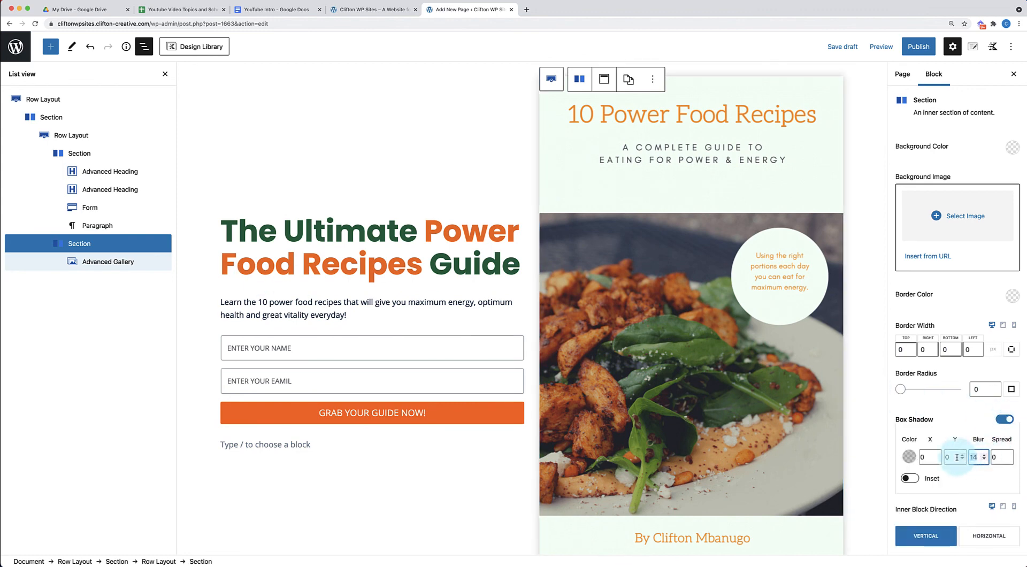
type("20")
- Lower the opacity of the book cover section's black box shadow color to 0.08
left_click(914, 459)
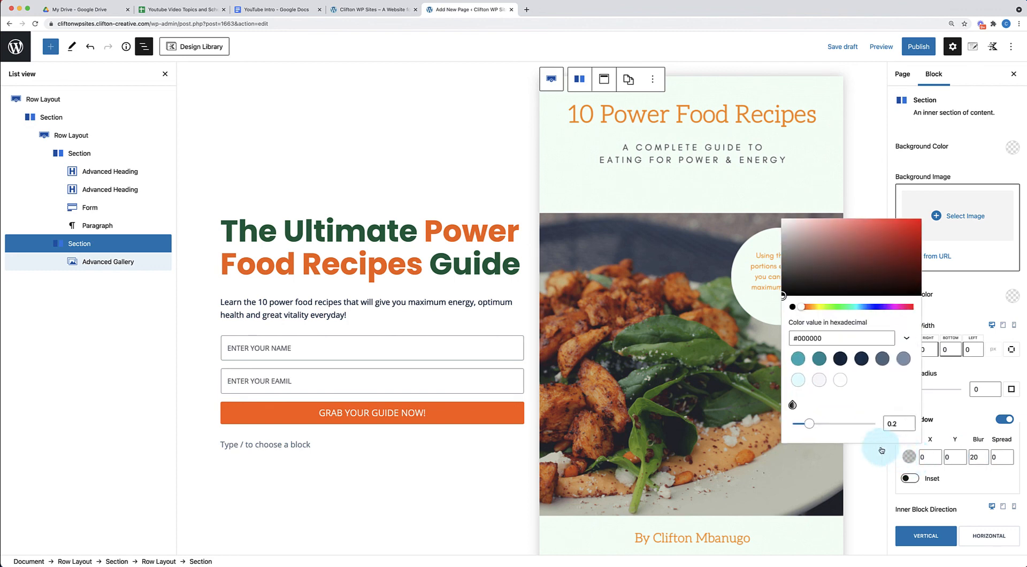
left_click(810, 424)
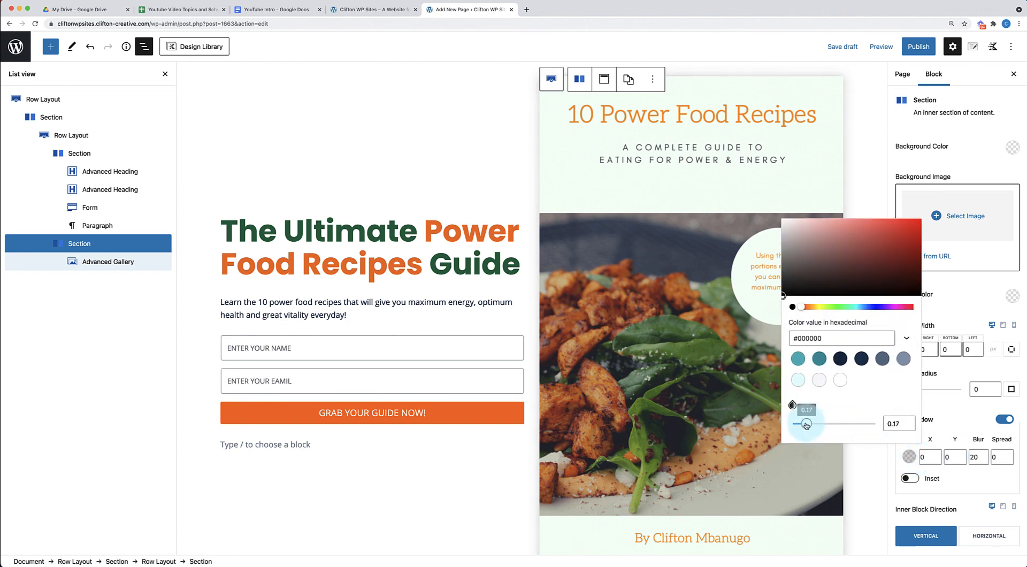
left_click_drag(806, 425, 799, 424)
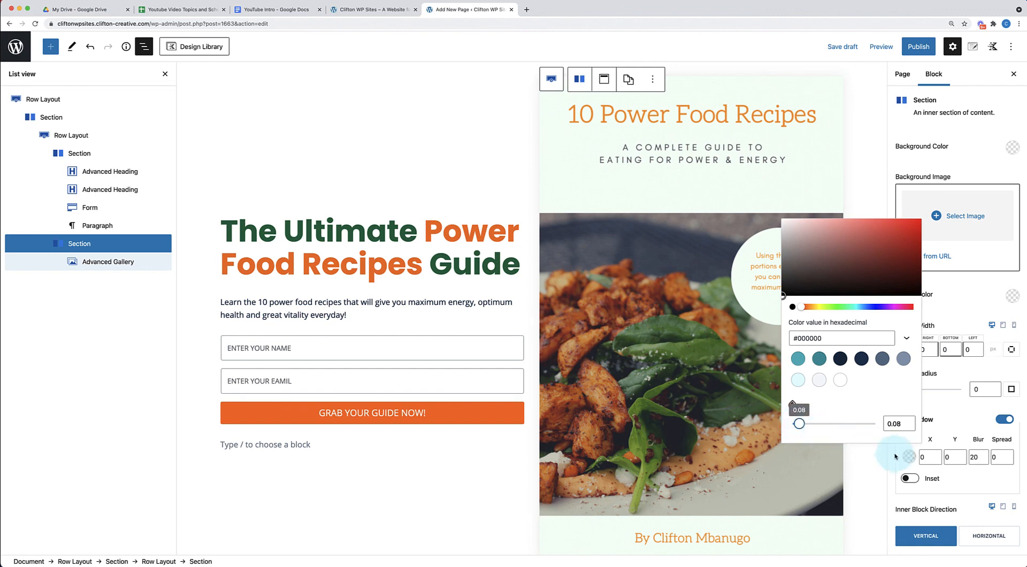
left_click(970, 480)
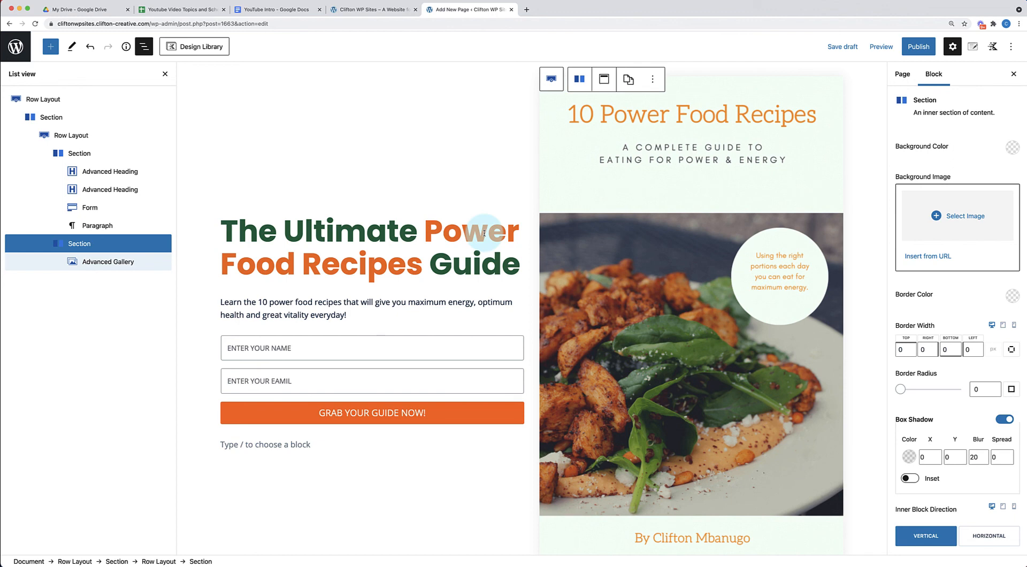
- Set the right and left padding of the section holding the headings and form to 40 px each
left_click(518, 141)
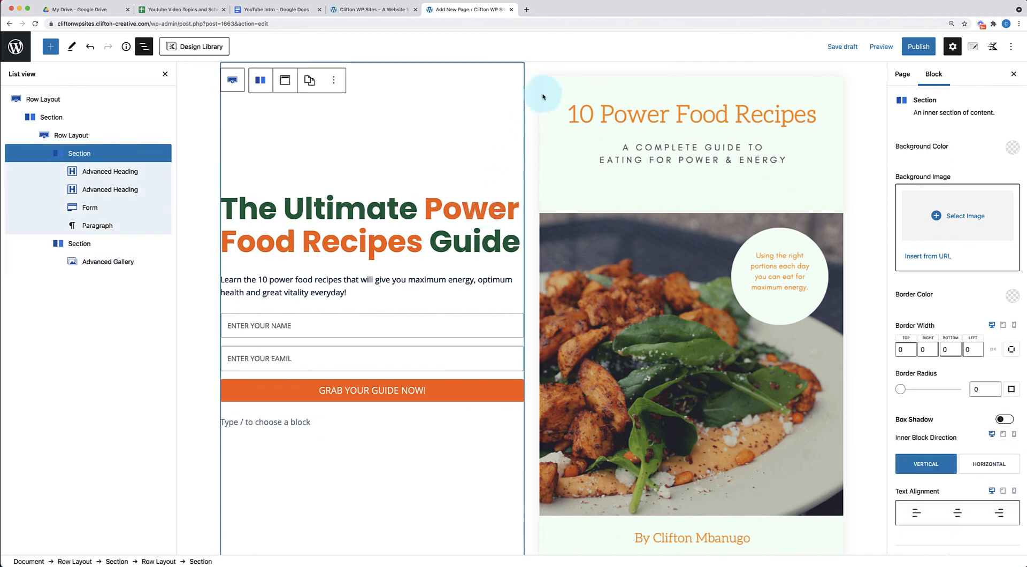
scroll(548, 86, "up", 2)
scroll(548, 87, "down", 2)
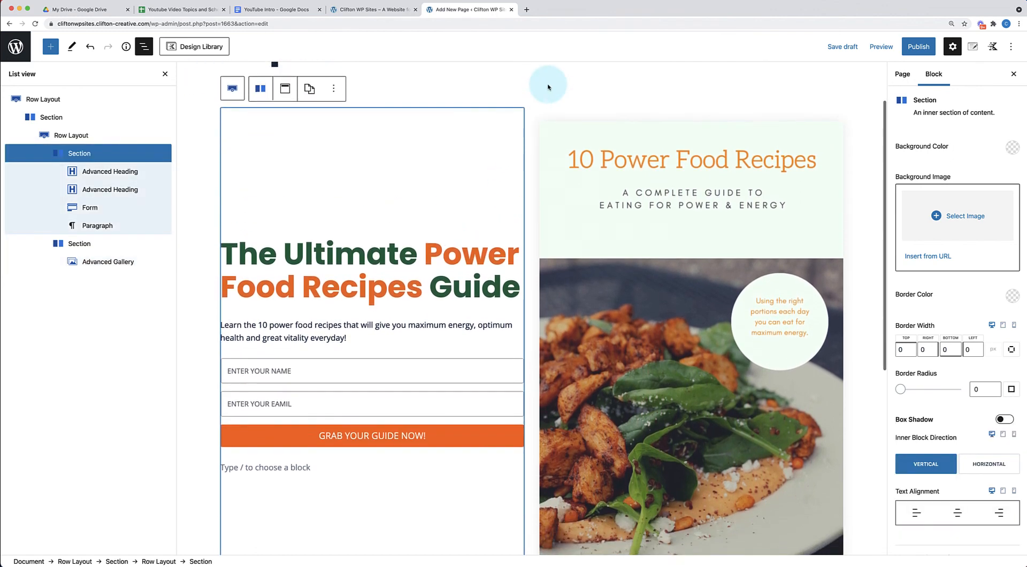
left_click(546, 86)
left_click(507, 221)
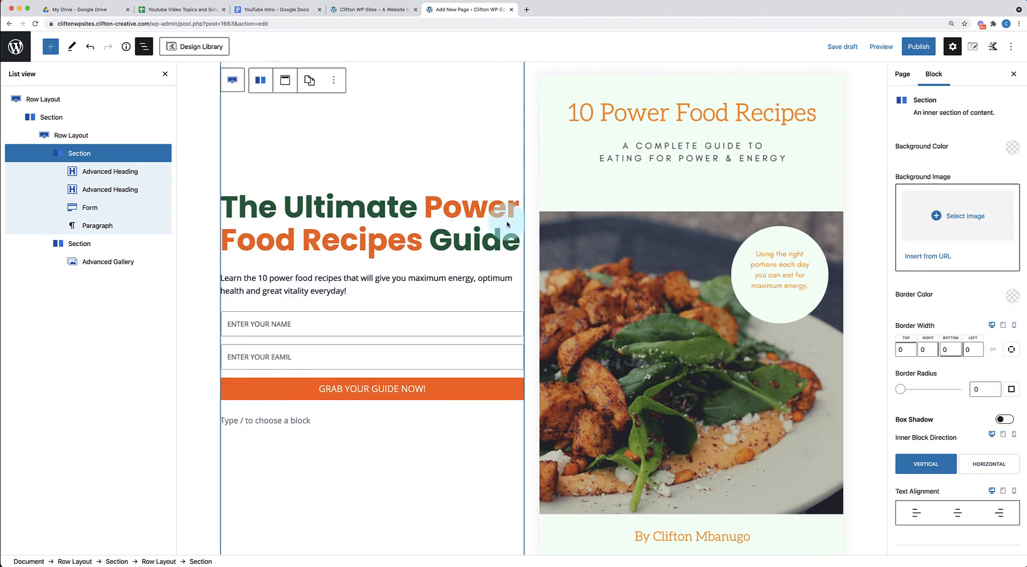
scroll(507, 223, "up", 2)
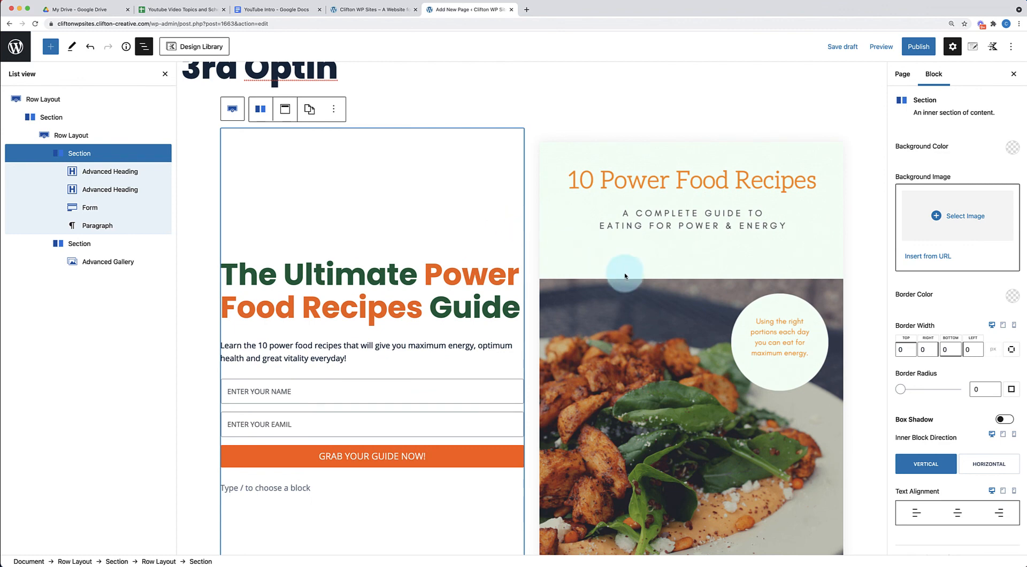
scroll(945, 416, "down", 3)
scroll(945, 417, "down", 1)
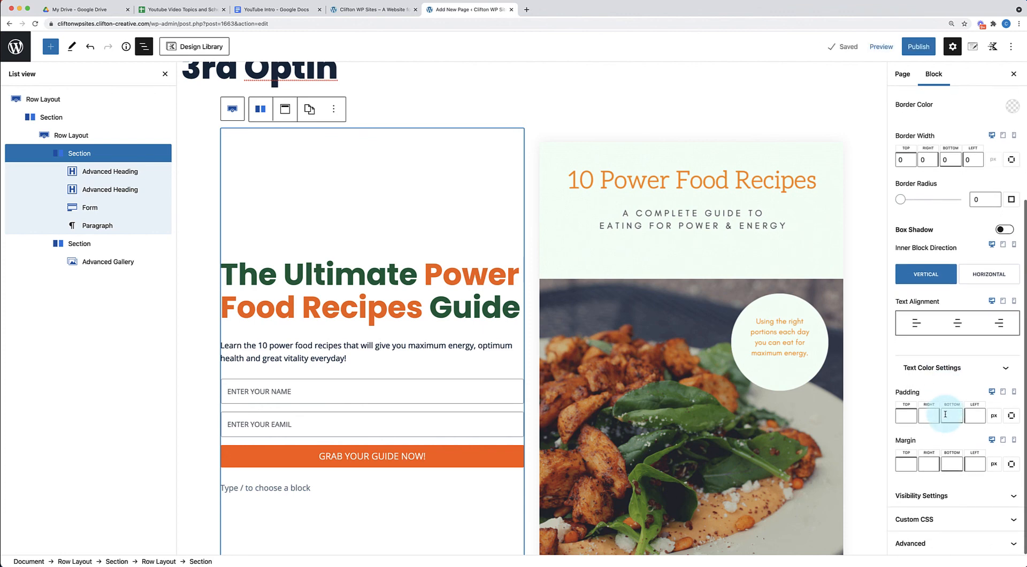
left_click(927, 415)
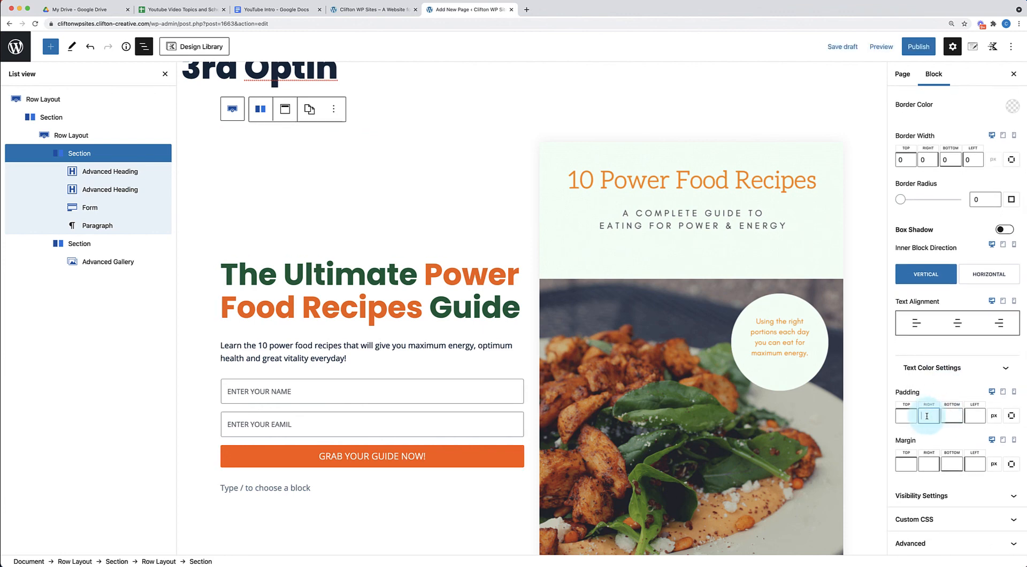
type("40")
left_click(973, 417)
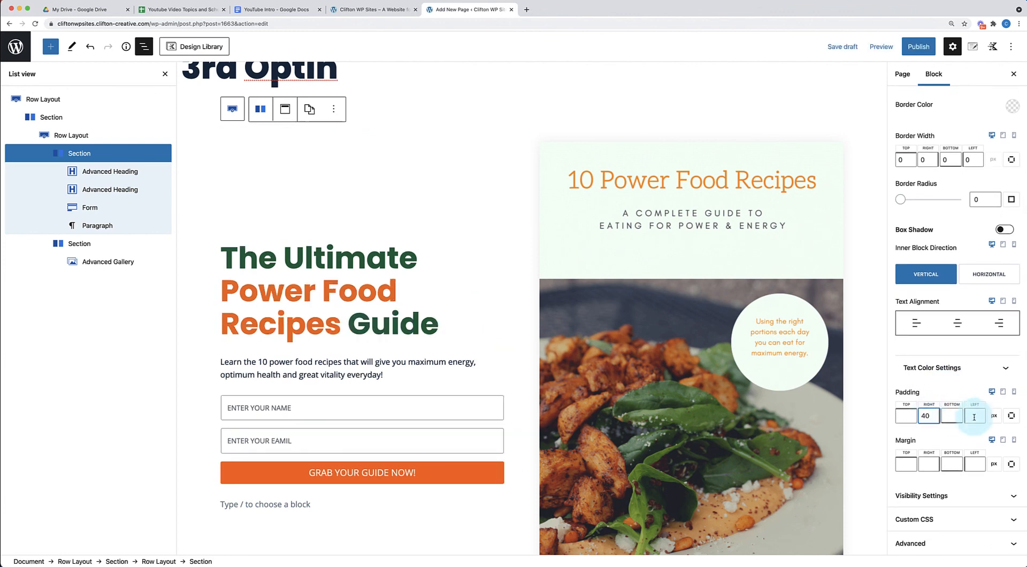
type("40")
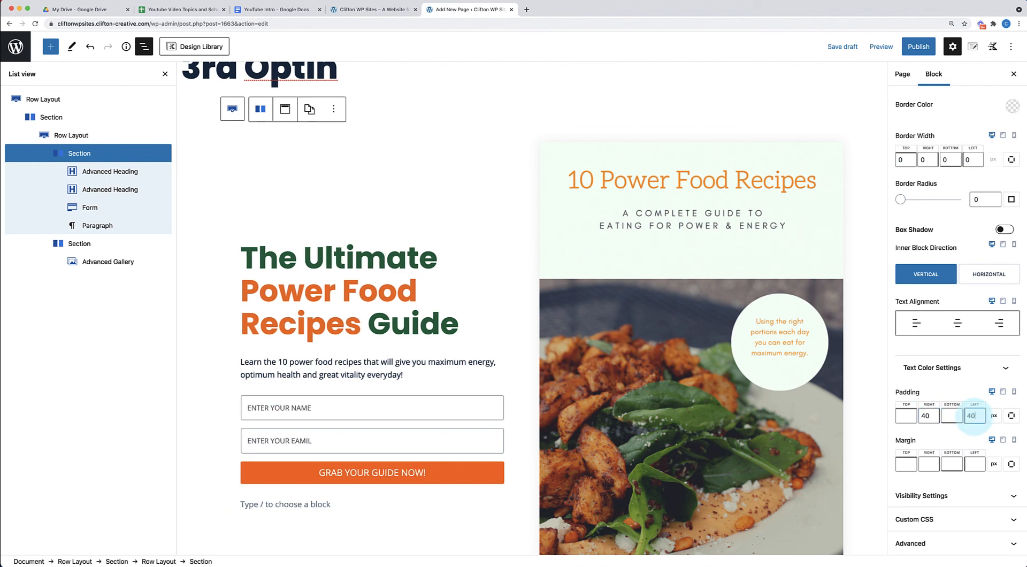
- Resize the inner row layout's columns to 60% for the text and form and 40% for the book cover
left_click(532, 329)
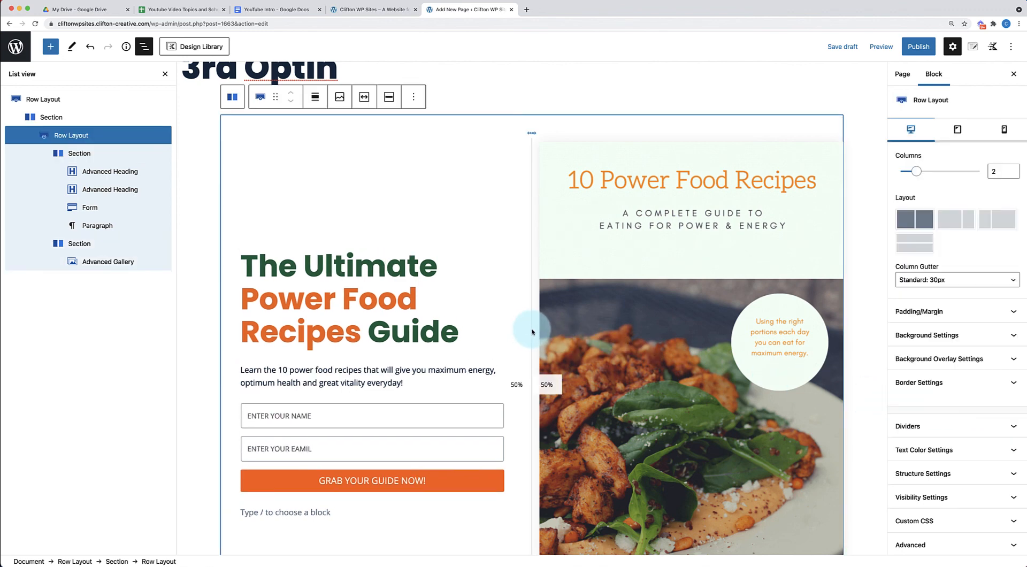
left_click_drag(532, 330, 586, 328)
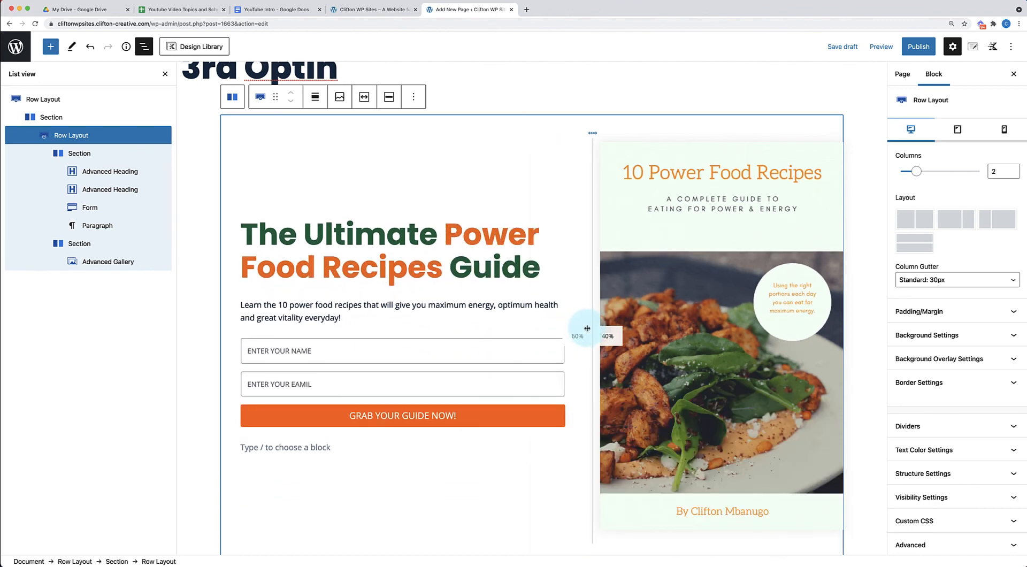
scroll(543, 403, "down", 3)
left_click(498, 484)
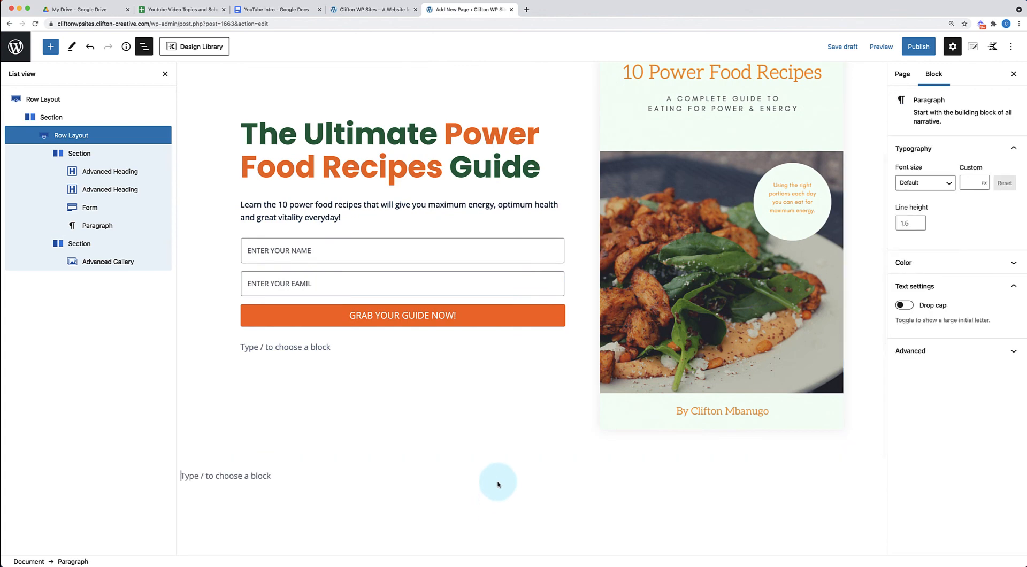
scroll(496, 444, "up", 3)
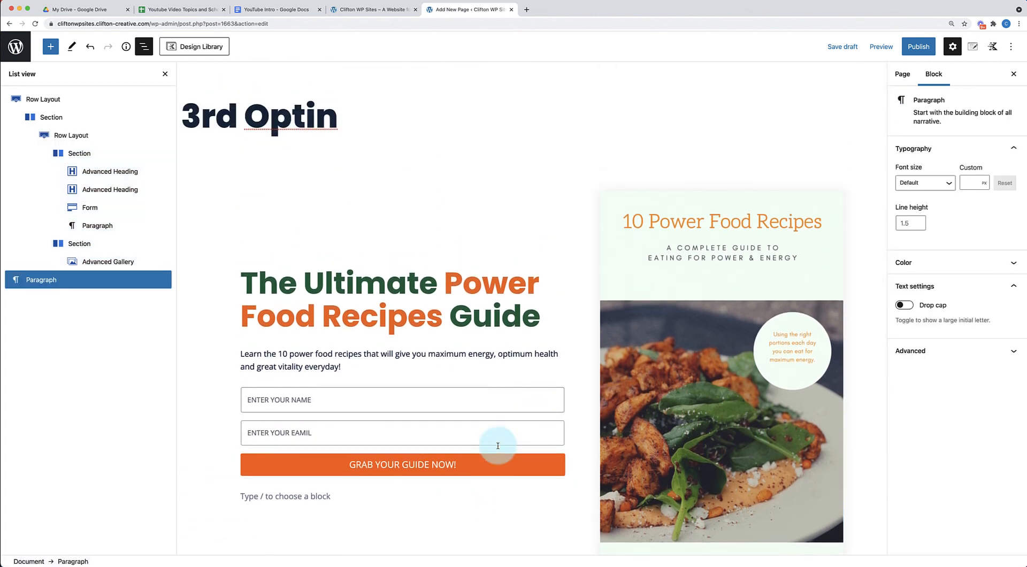
- Examine the assembled opt-in layout on the page with the block list view closed
left_click(164, 74)
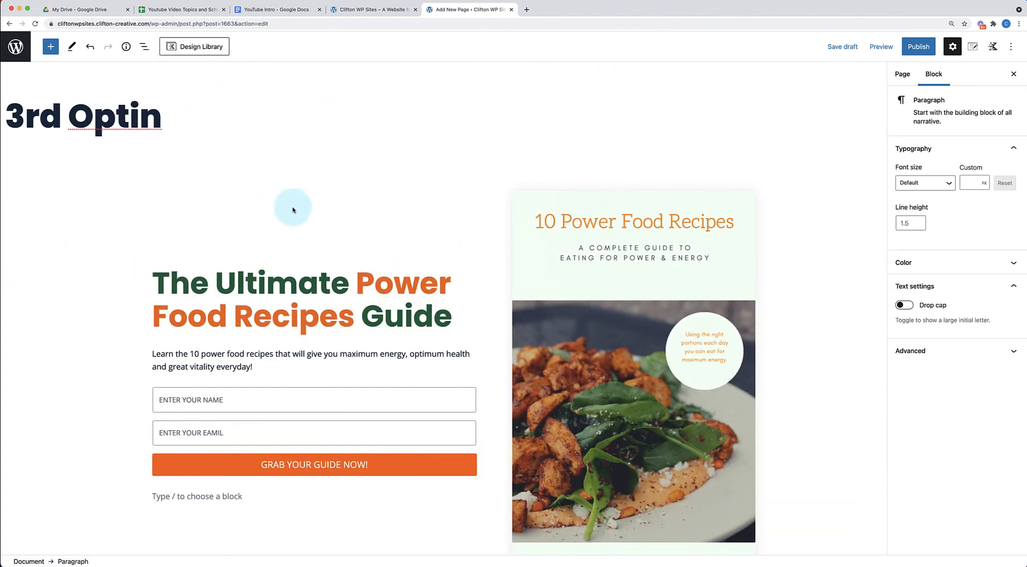
scroll(293, 207, "down", 2)
scroll(293, 207, "down", 1)
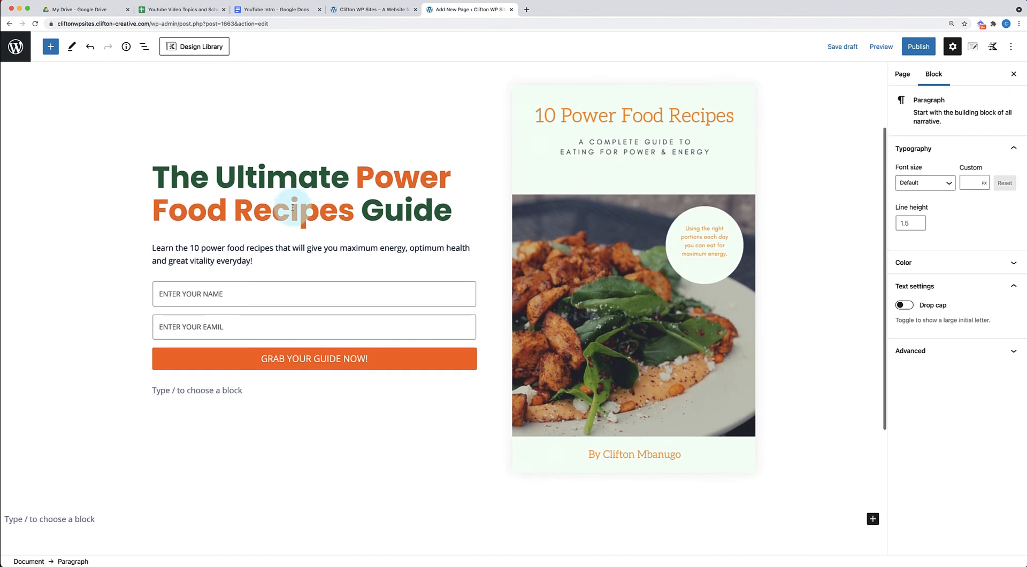
scroll(469, 256, "up", 2)
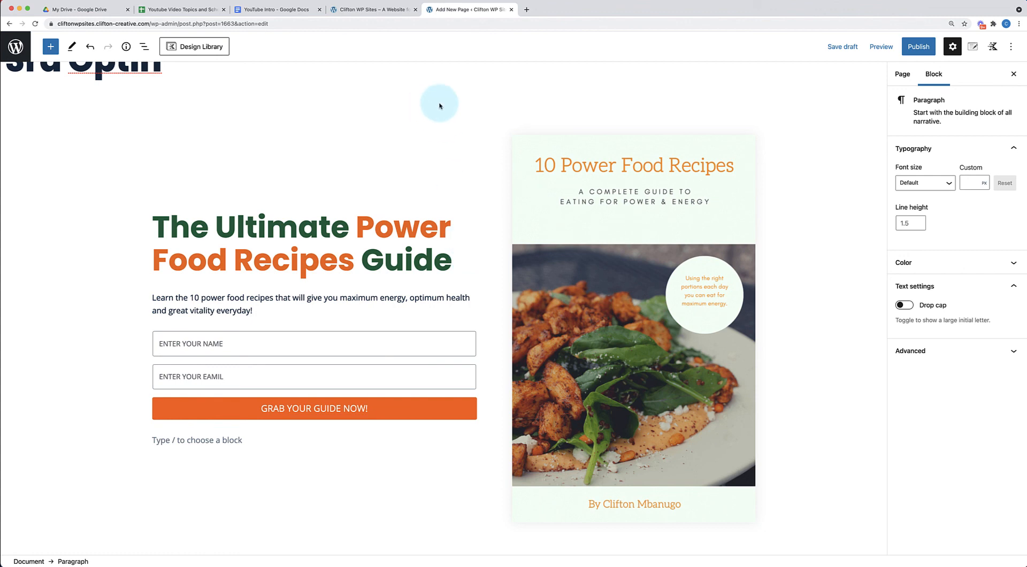
scroll(449, 100, "up", 1)
scroll(449, 100, "down", 1)
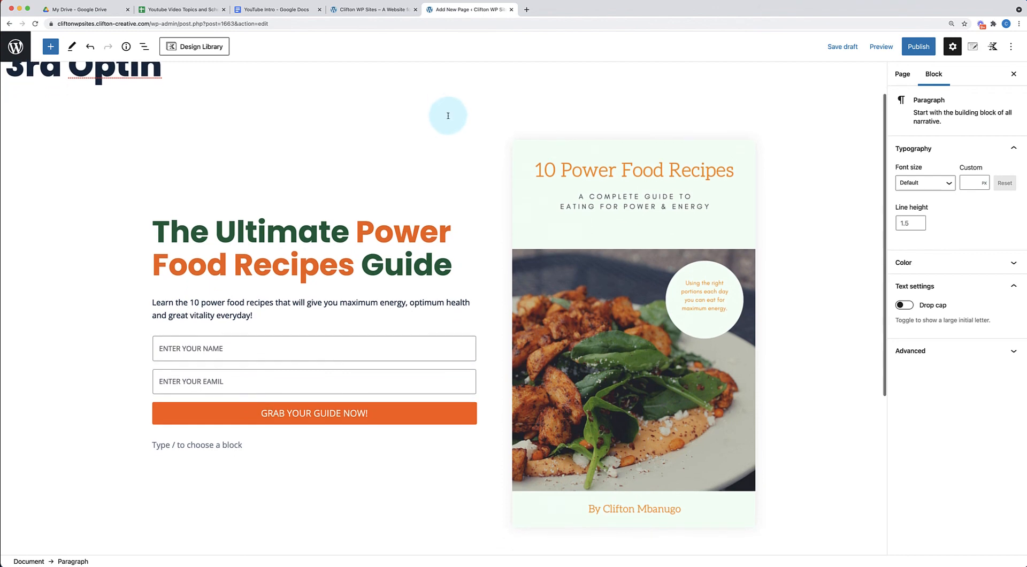
left_click(448, 118)
left_click(426, 95)
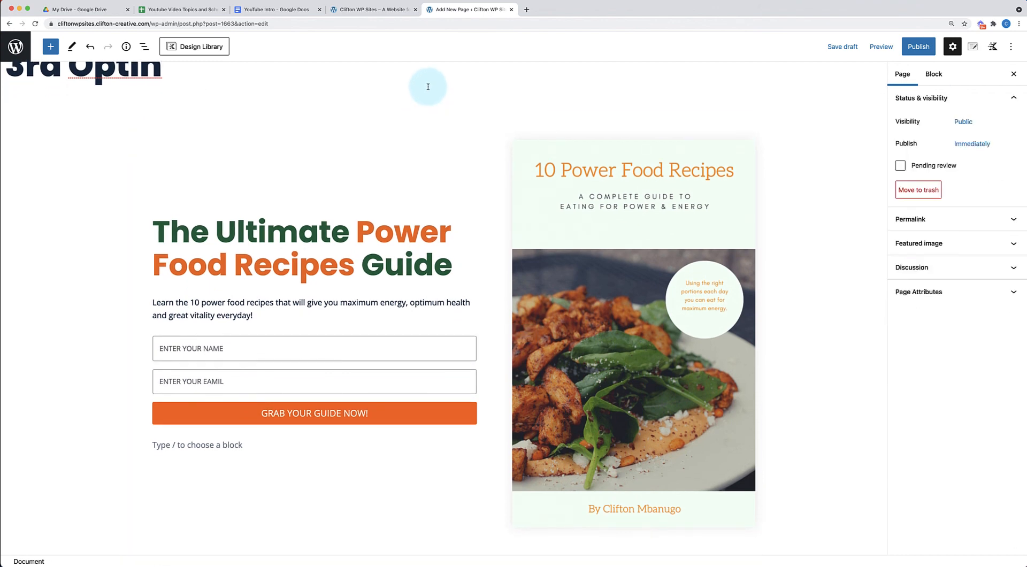
scroll(417, 99, "up", 2)
- Show the block list view and switch the outermost row layout's background overlay from normal to gradient
left_click(143, 160)
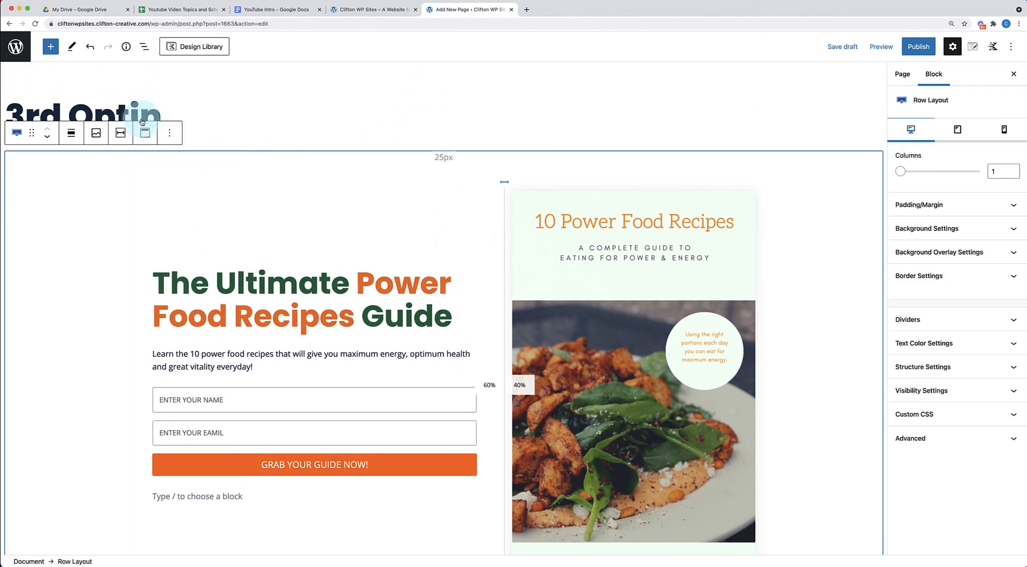
left_click(143, 47)
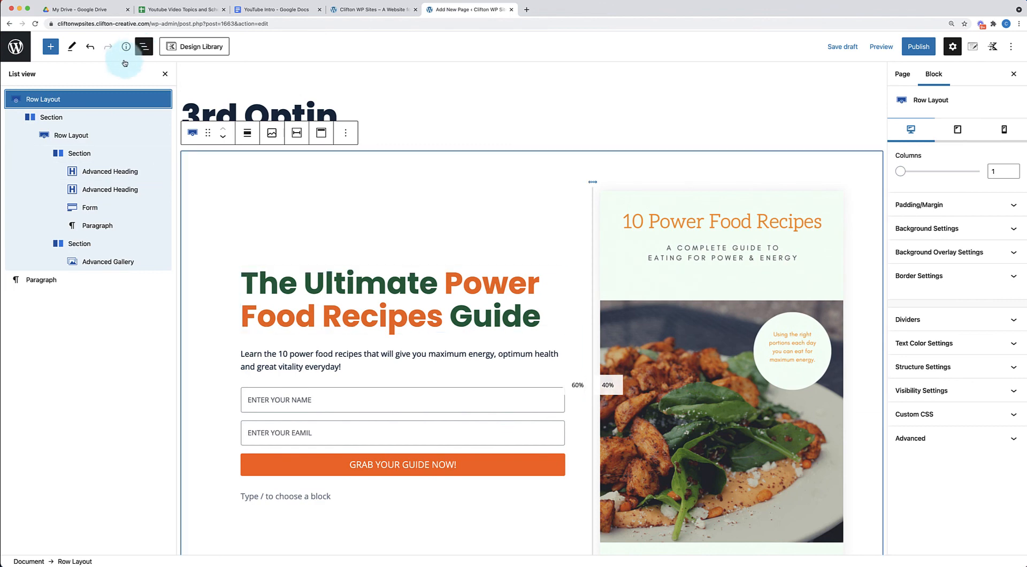
left_click(75, 99)
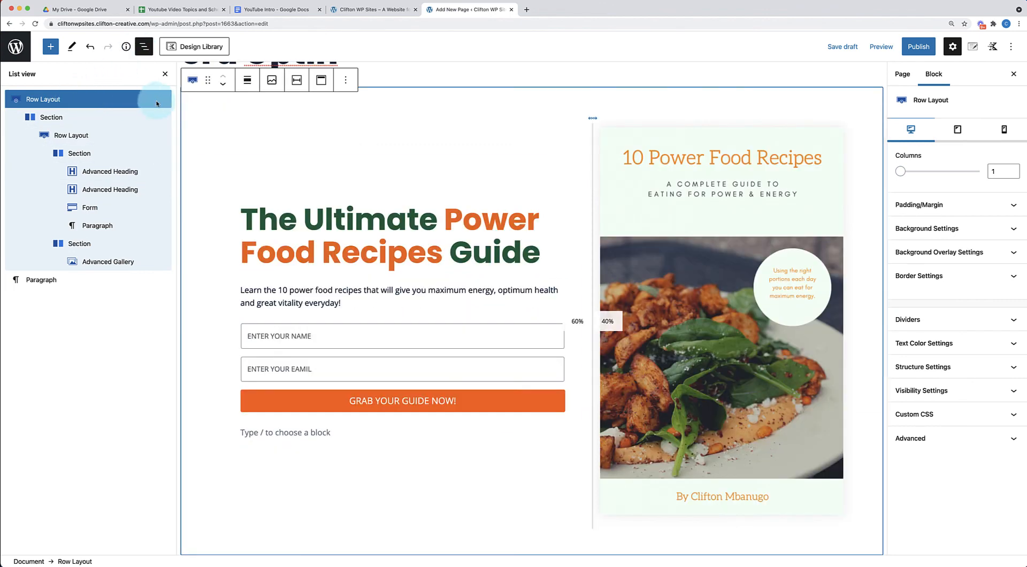
left_click(385, 112)
left_click(430, 100)
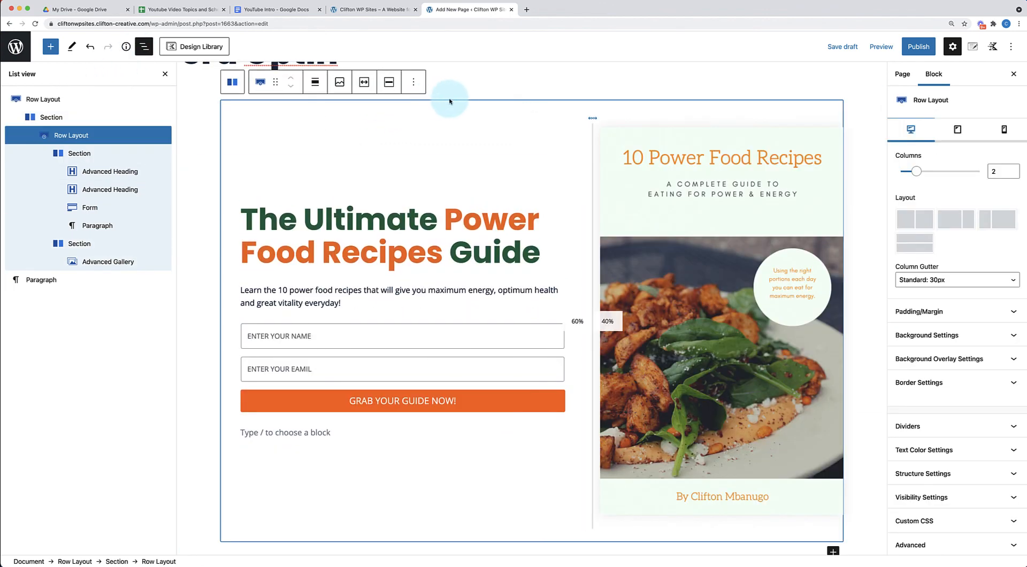
left_click(488, 129)
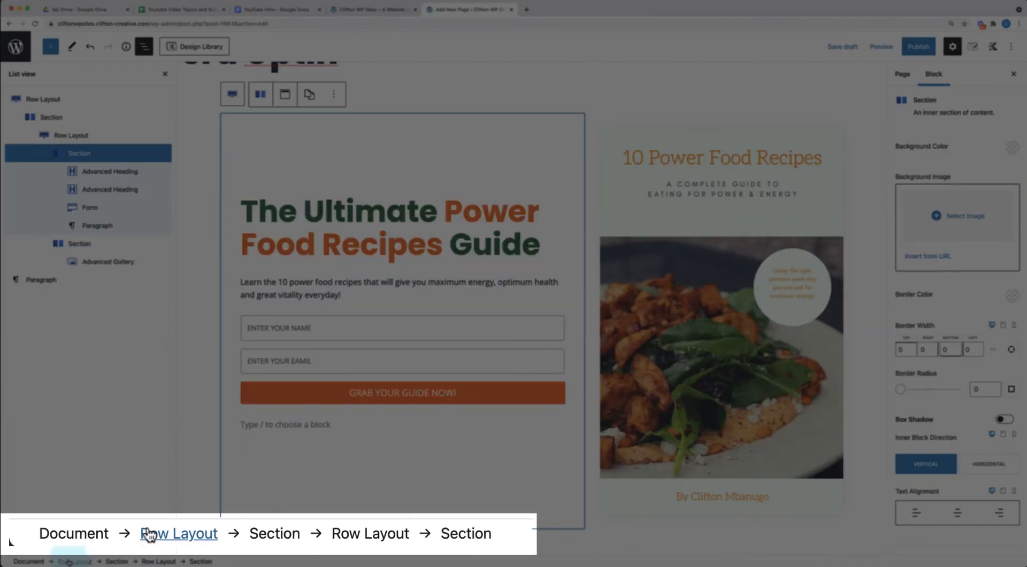
left_click(69, 561)
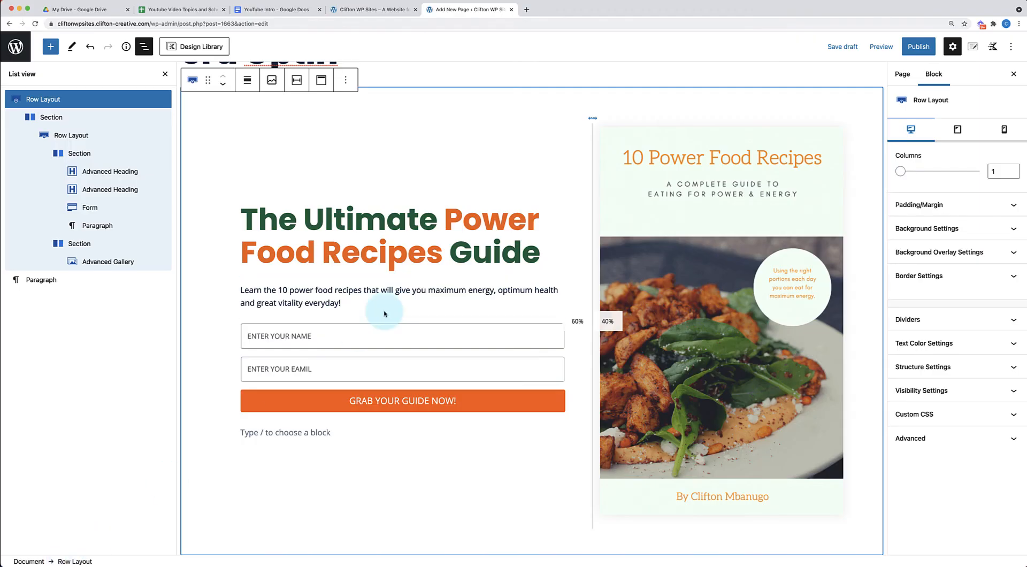
left_click(1013, 254)
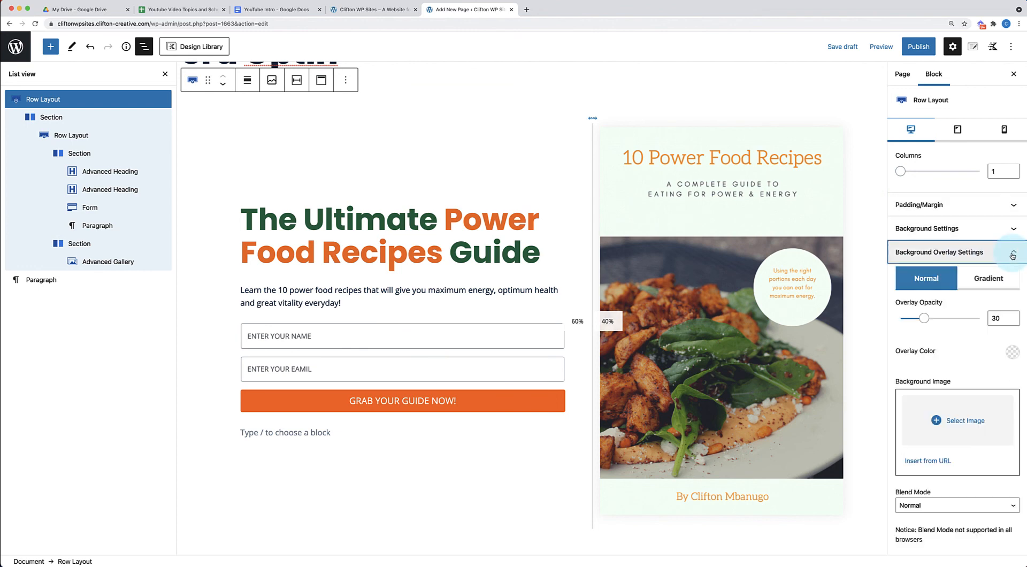
left_click(981, 287)
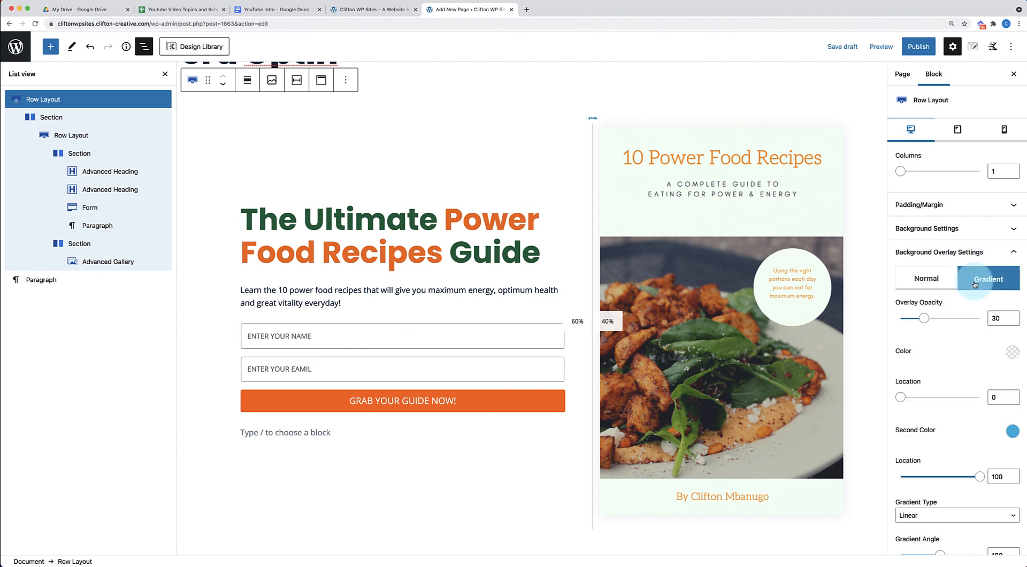
- Set the first color of the outer row layout's gradient overlay to a pale cream
scroll(990, 300, "down", 1)
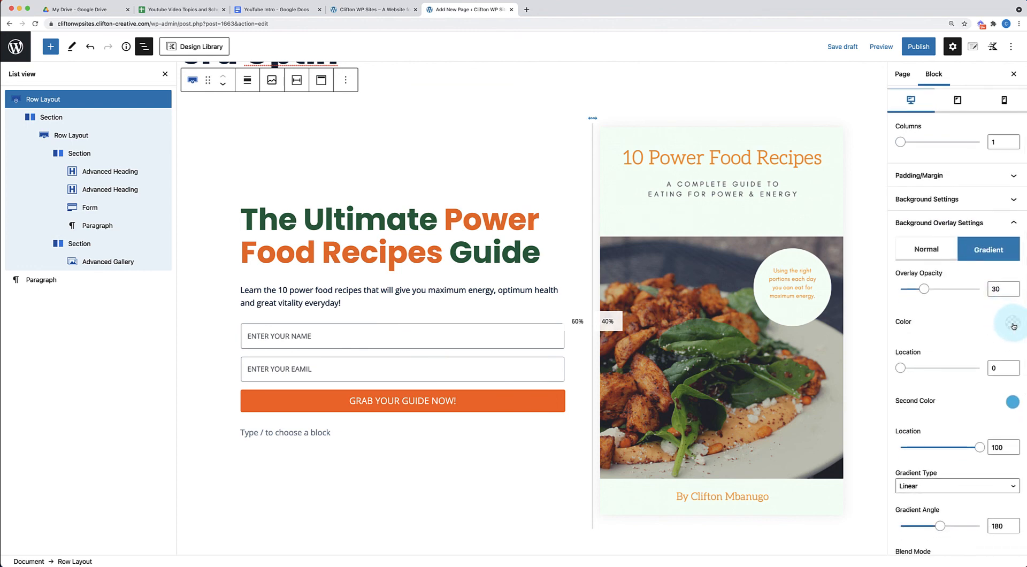
left_click(1012, 323)
left_click(889, 234)
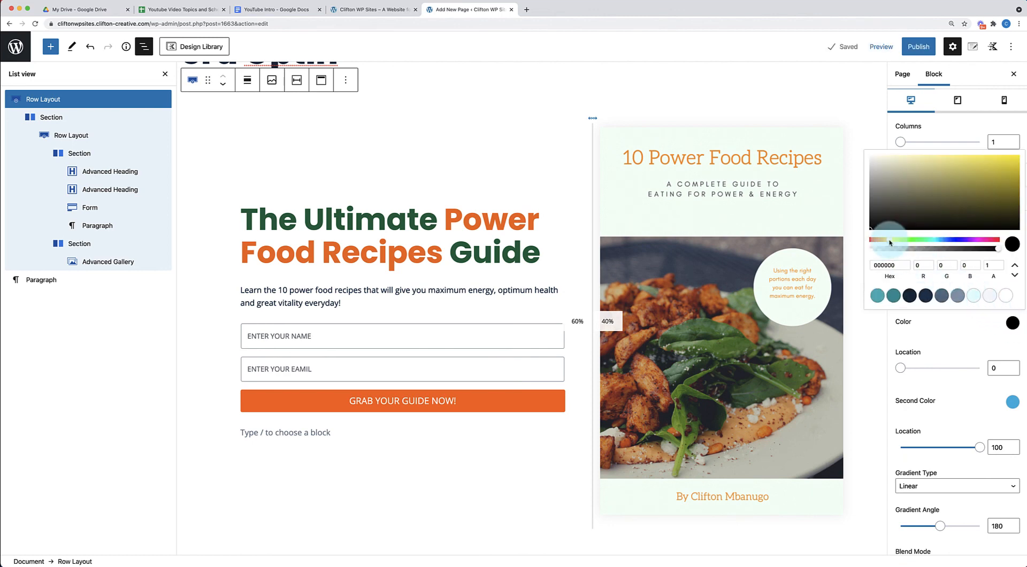
left_click(882, 155)
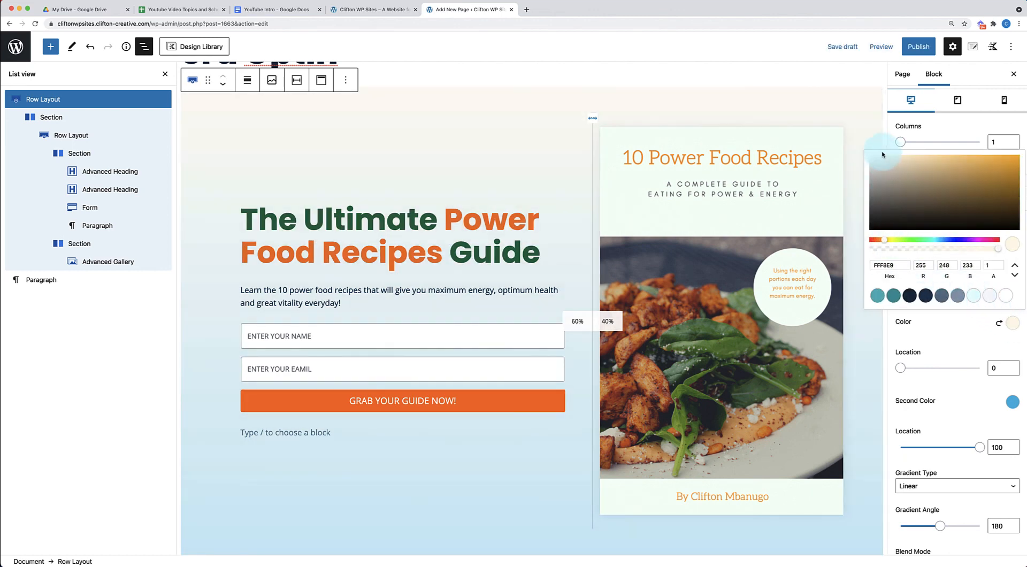
left_click_drag(883, 154, 883, 158)
- Set the second color of the outer row layout's gradient overlay to orange, hex ff6500
left_click(1013, 401)
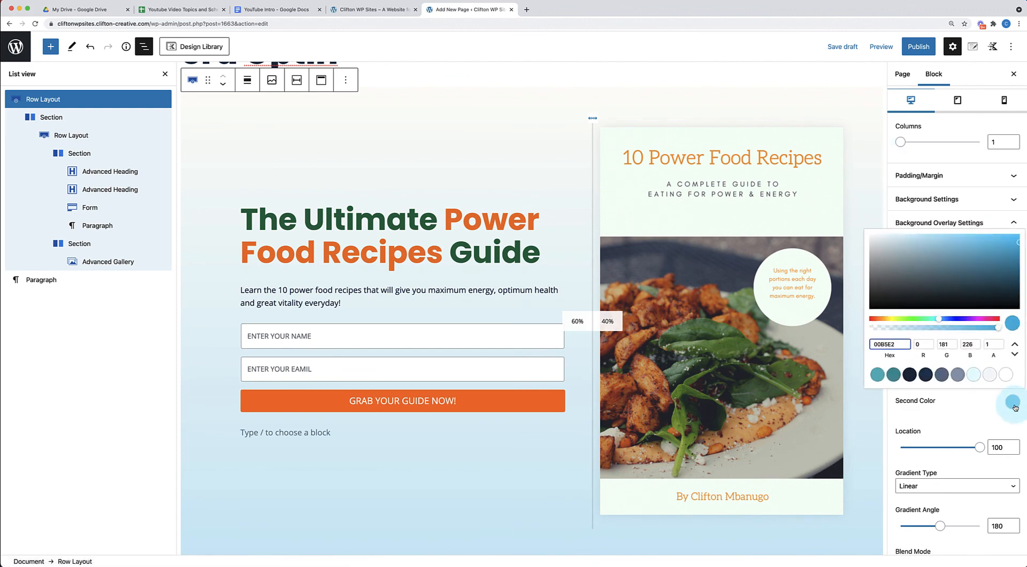
left_click(910, 318)
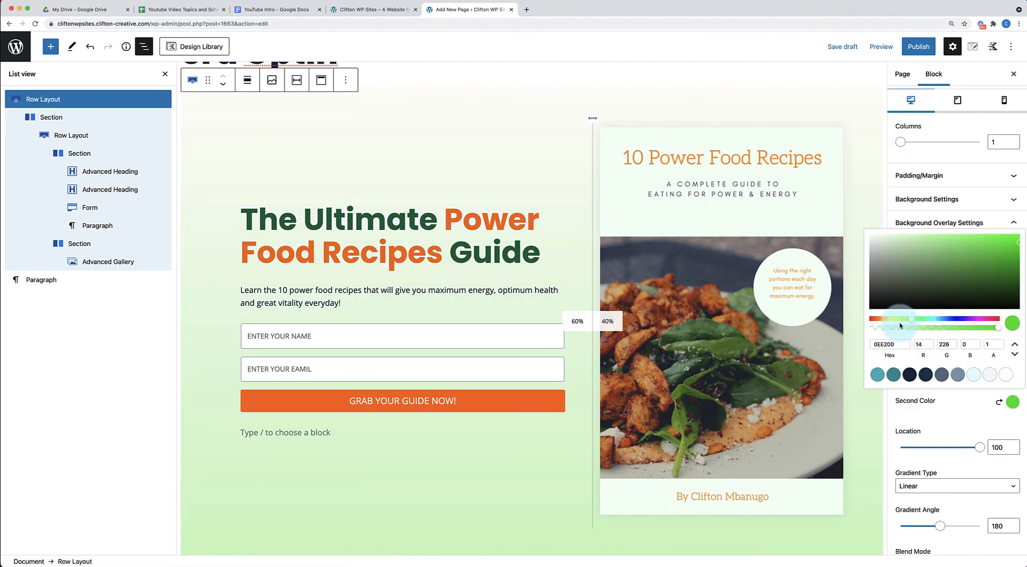
left_click_drag(900, 321, 880, 321)
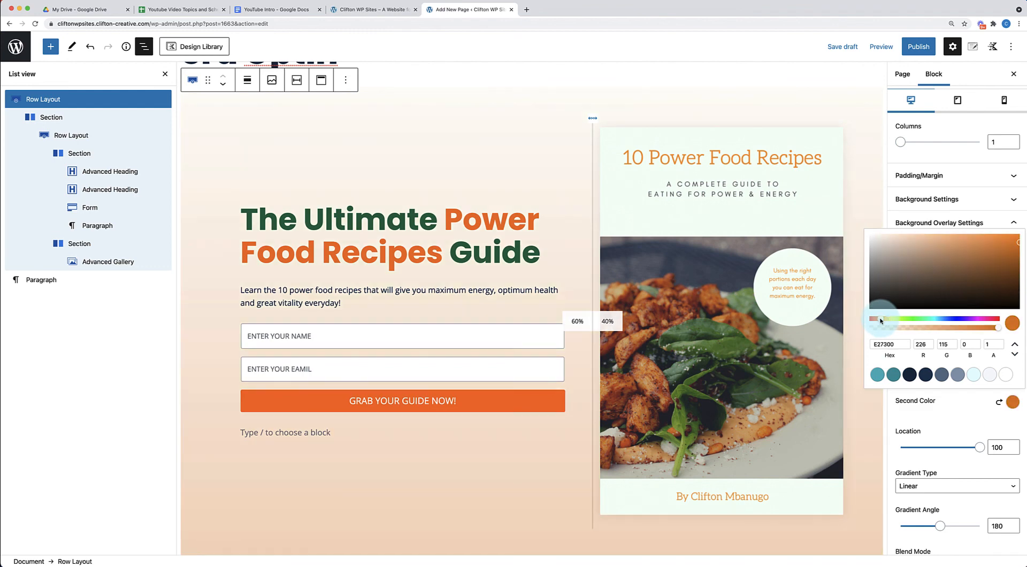
double_click(889, 344)
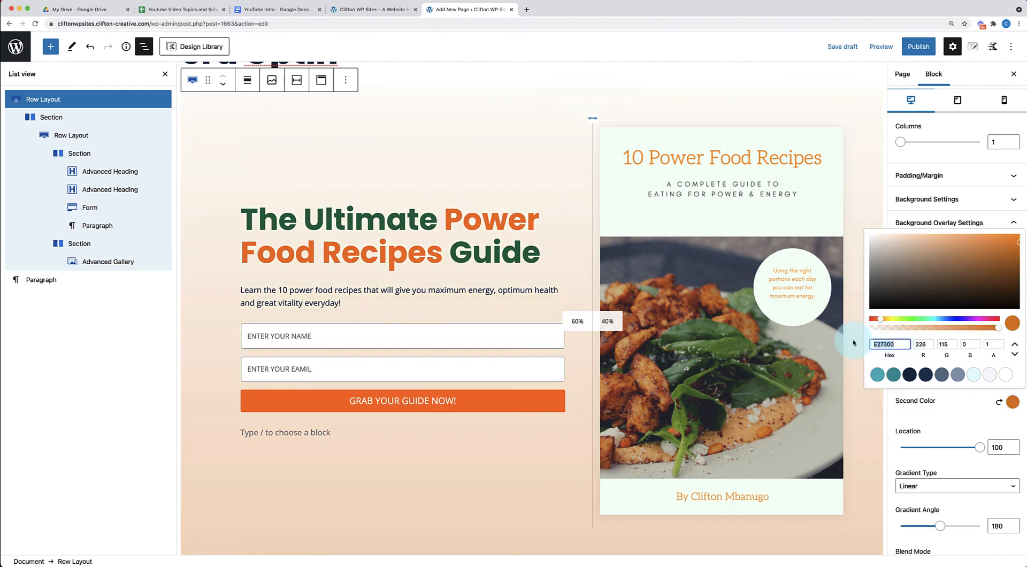
key("BackSpace")
type("ff650")
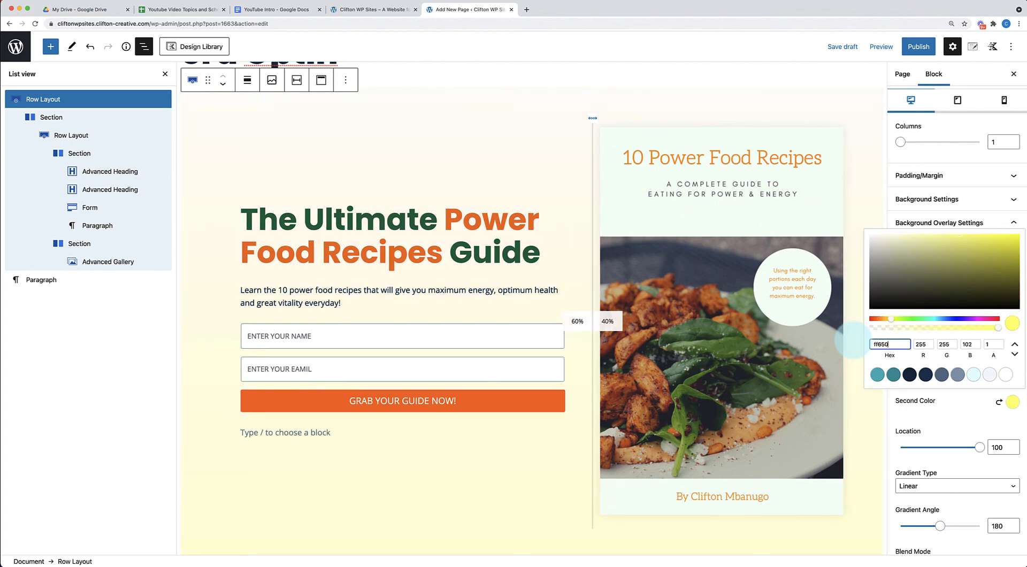
type("0")
left_click(953, 414)
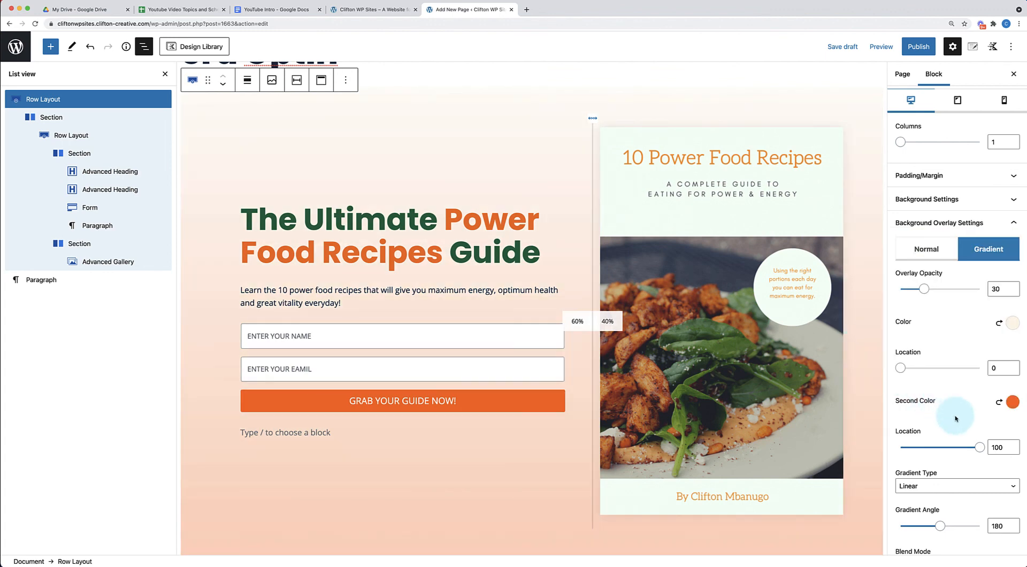
- Set the gradient overlay's angle to 90 so the colors run horizontally across the row
scroll(886, 422, "down", 2)
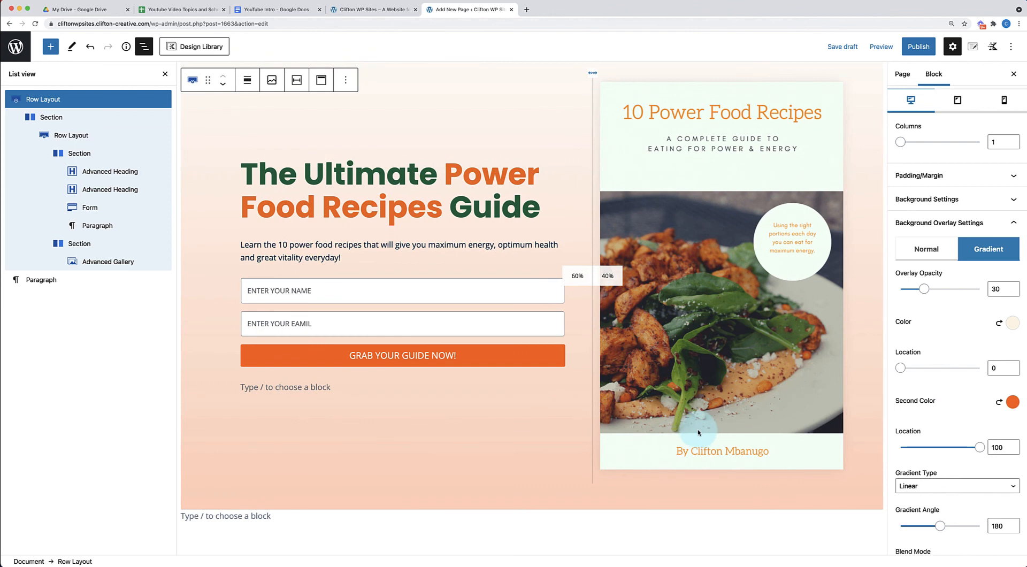
scroll(698, 429, "up", 1)
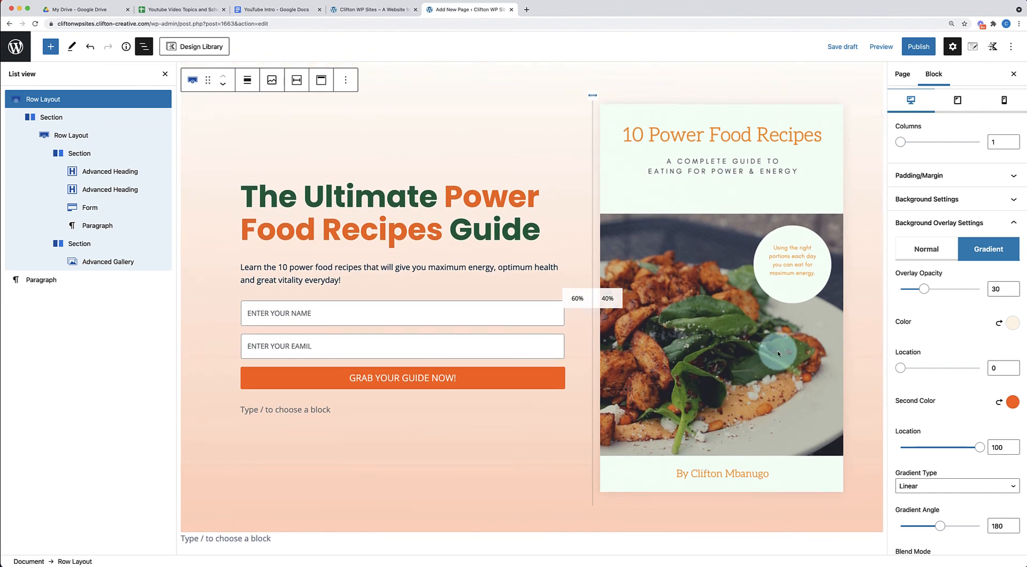
scroll(778, 351, "up", 1)
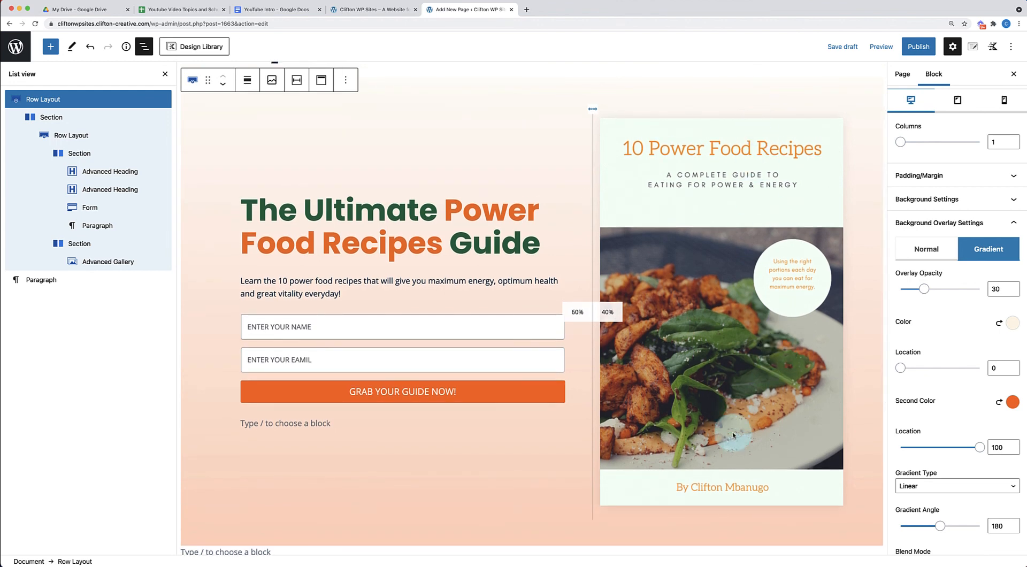
scroll(733, 435, "down", 1)
scroll(733, 435, "up", 1)
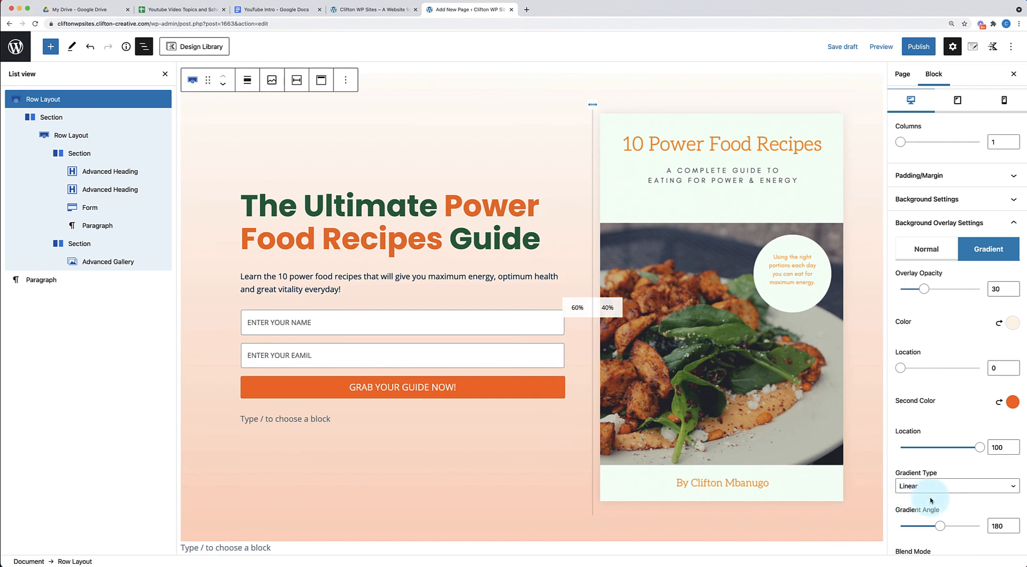
scroll(931, 500, "down", 2)
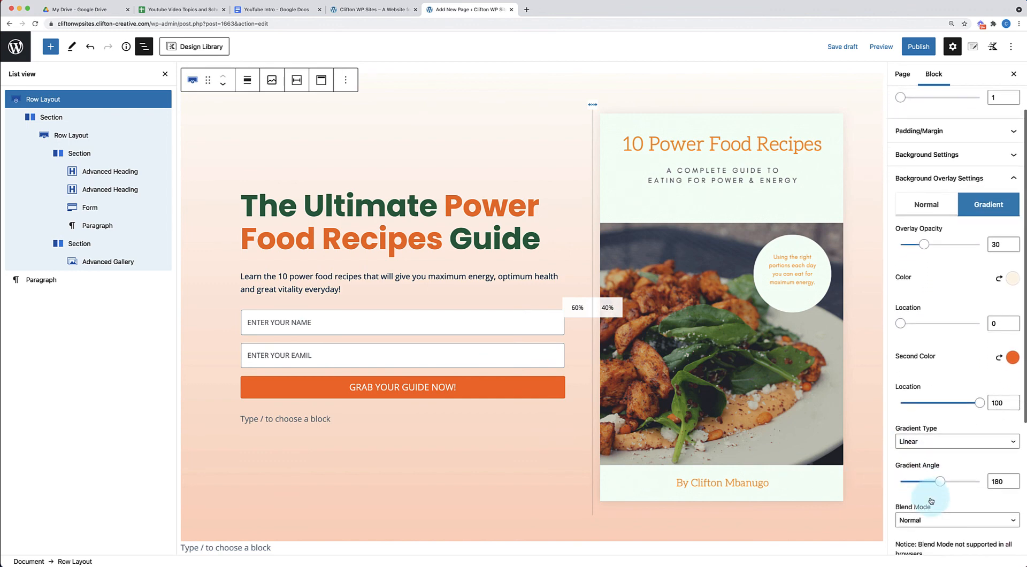
left_click_drag(940, 482, 917, 483)
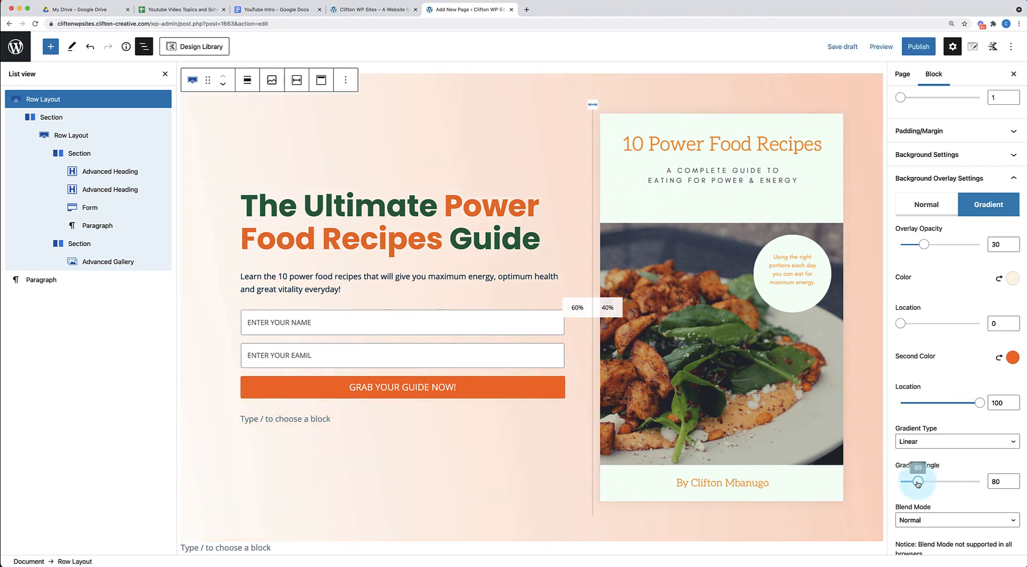
left_click_drag(1001, 483, 986, 483)
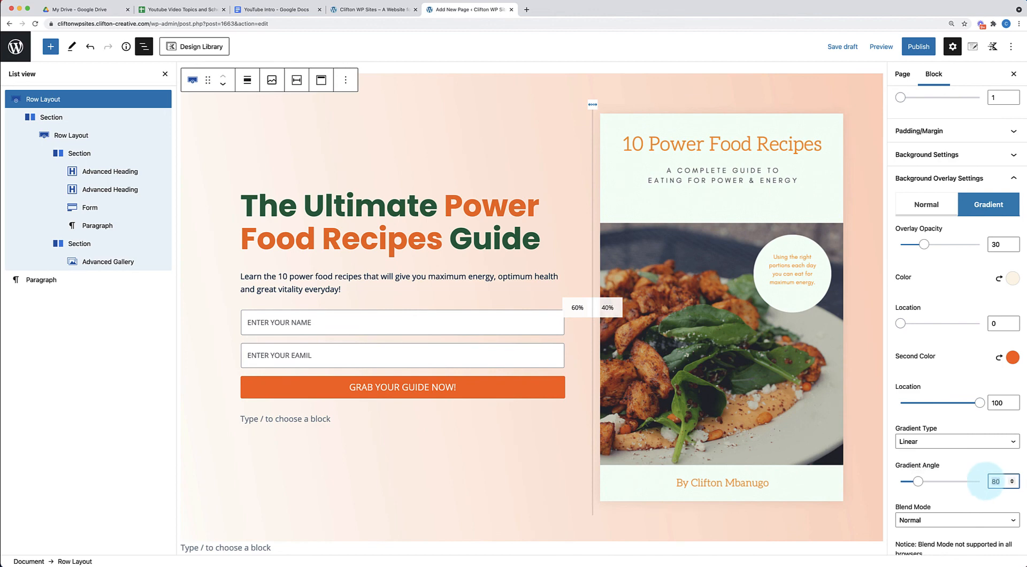
type("90")
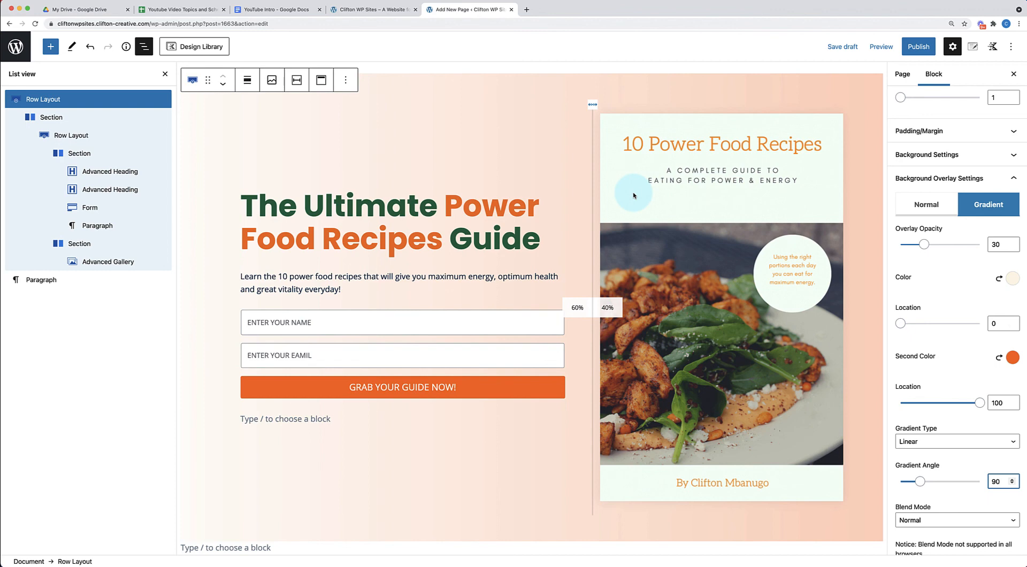
- Set the locations of both the first and second gradient colors to 50 for a hard vertical split
scroll(633, 196, "down", 1)
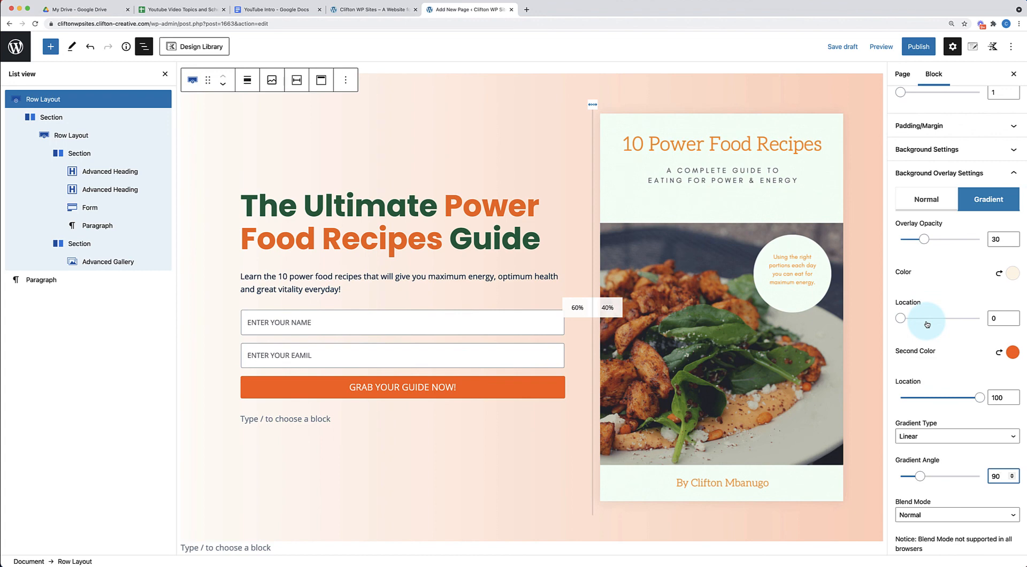
left_click(993, 318)
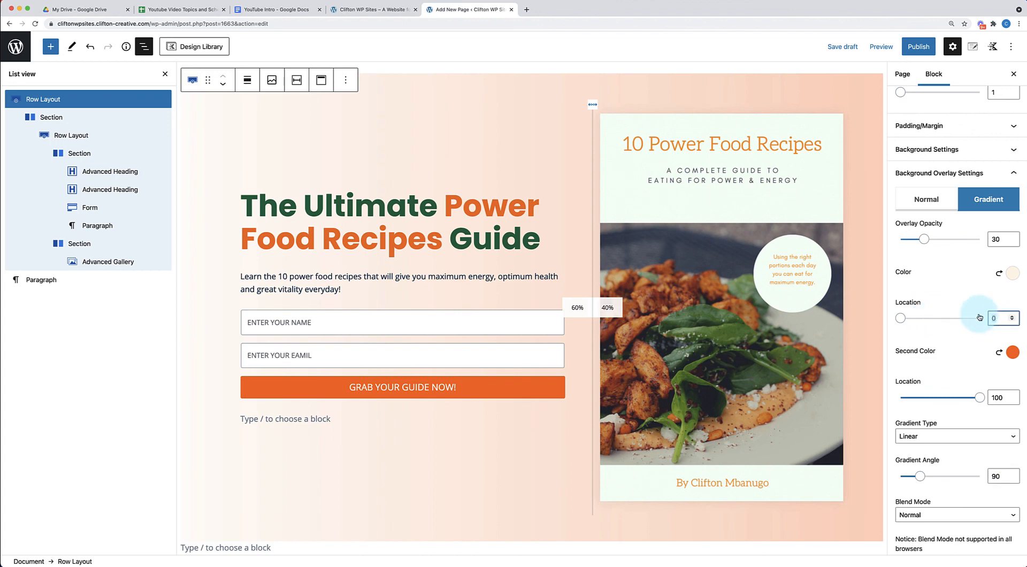
type("50")
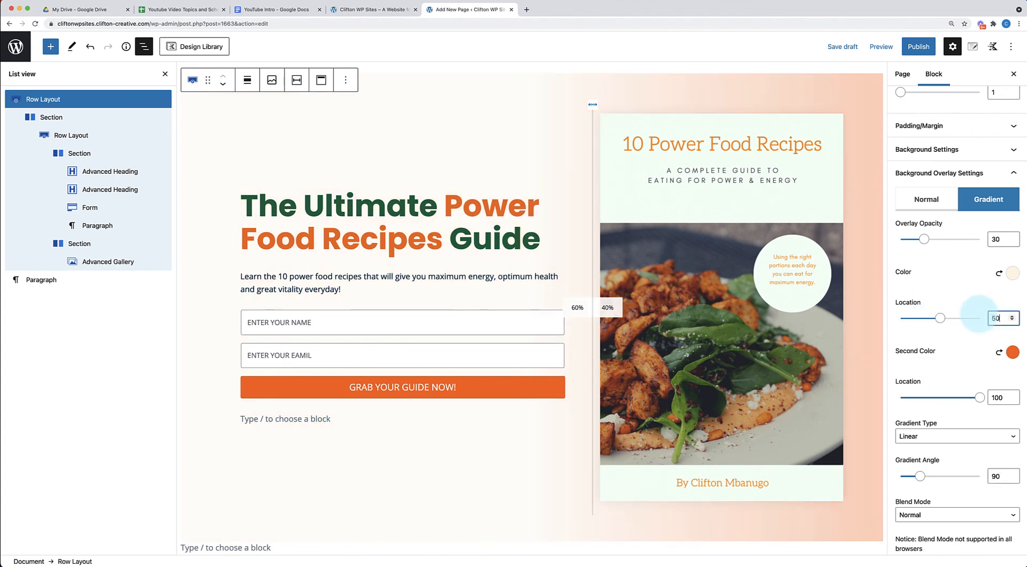
scroll(980, 317, "down", 1)
scroll(980, 317, "down", 2)
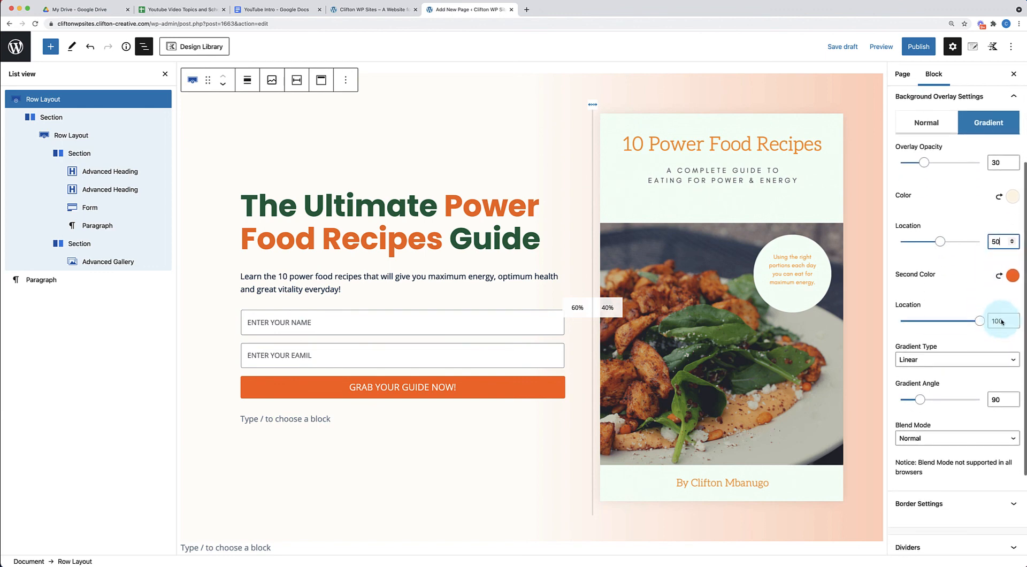
left_click(1005, 320)
left_click_drag(1005, 320, 959, 319)
type("50")
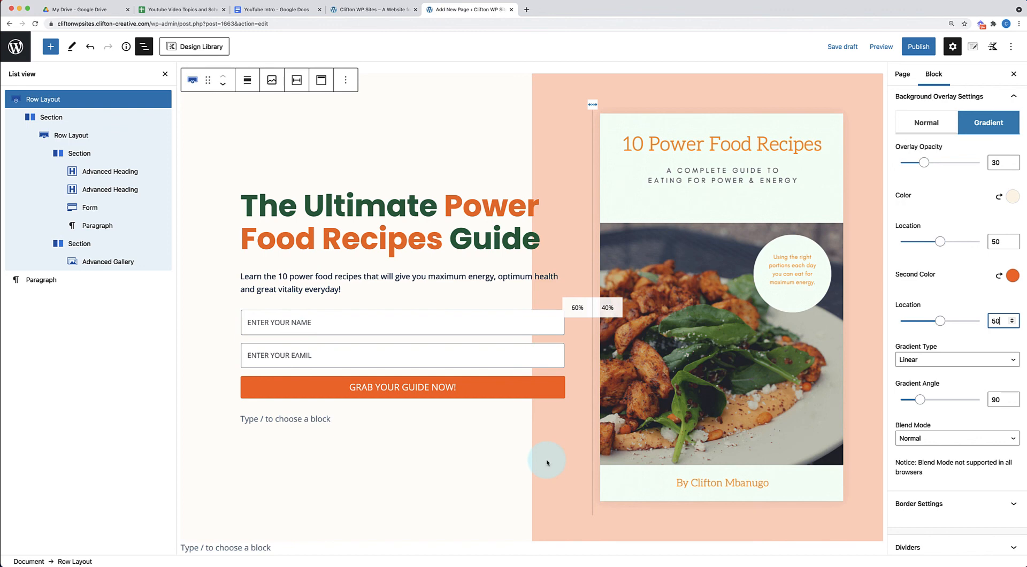
- Set the location of the first color in the outer row layout's gradient overlay to 77
left_click(940, 241)
left_click_drag(940, 242, 961, 243)
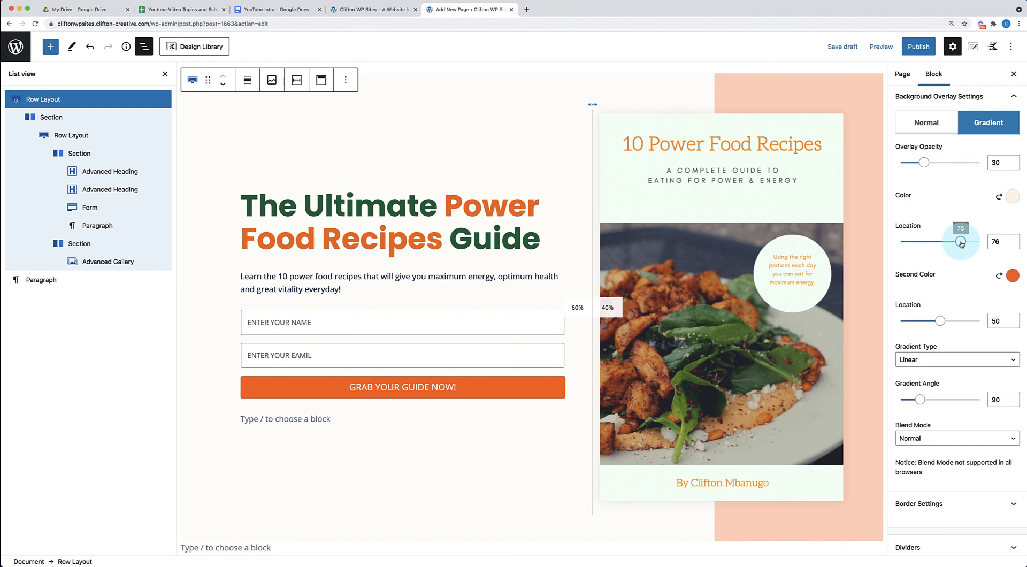
mouse_move(961, 243)
left_mouse_down()
mouse_move(947, 243)
mouse_move(962, 245)
left_mouse_up()
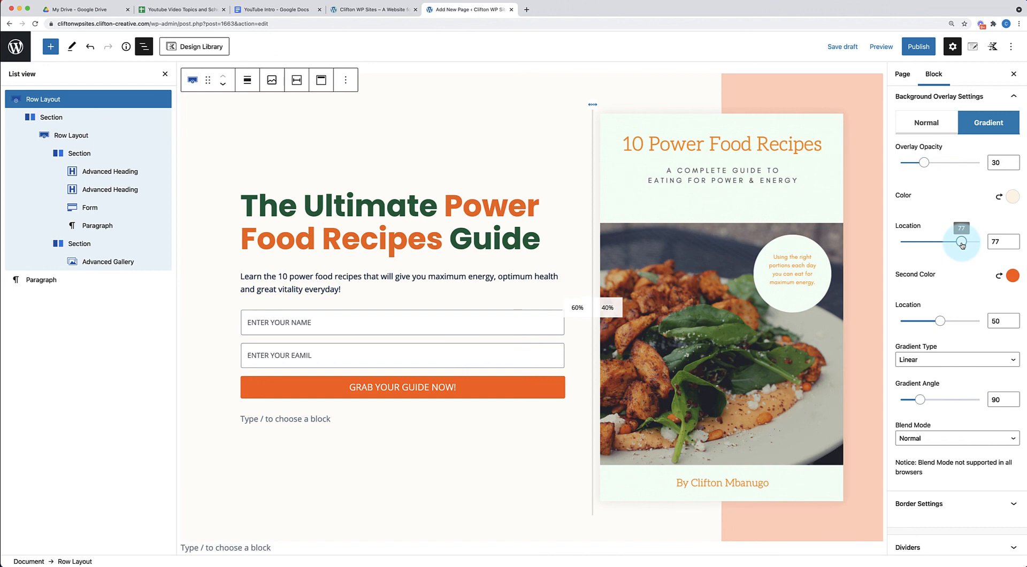
left_click_drag(961, 243, 961, 244)
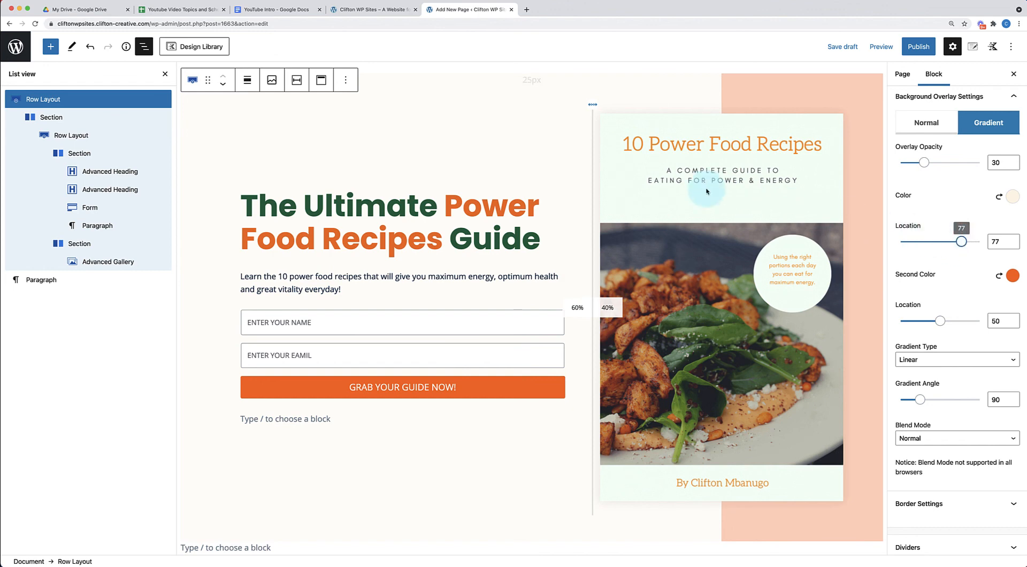
- Close the block list view and publish the "3rd Optin" page
left_click(165, 74)
scroll(770, 242, "down", 5)
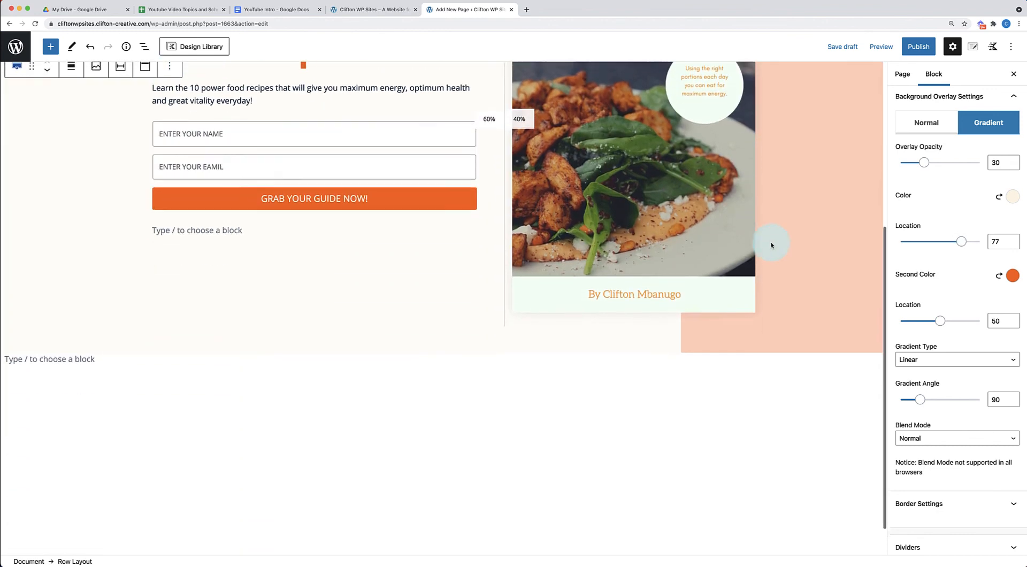
scroll(759, 240, "up", 4)
scroll(679, 218, "up", 2)
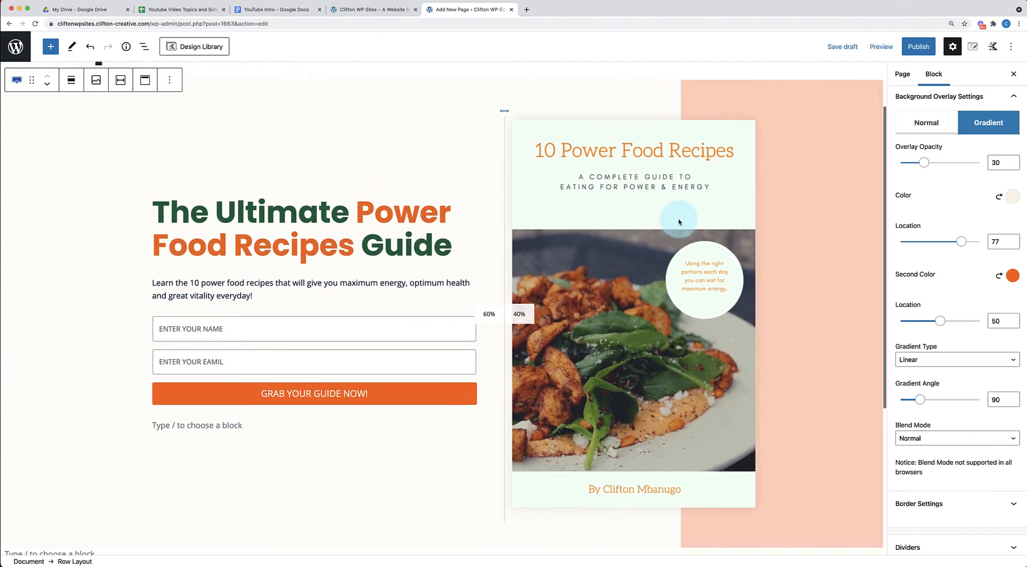
left_click(916, 48)
left_click(916, 48)
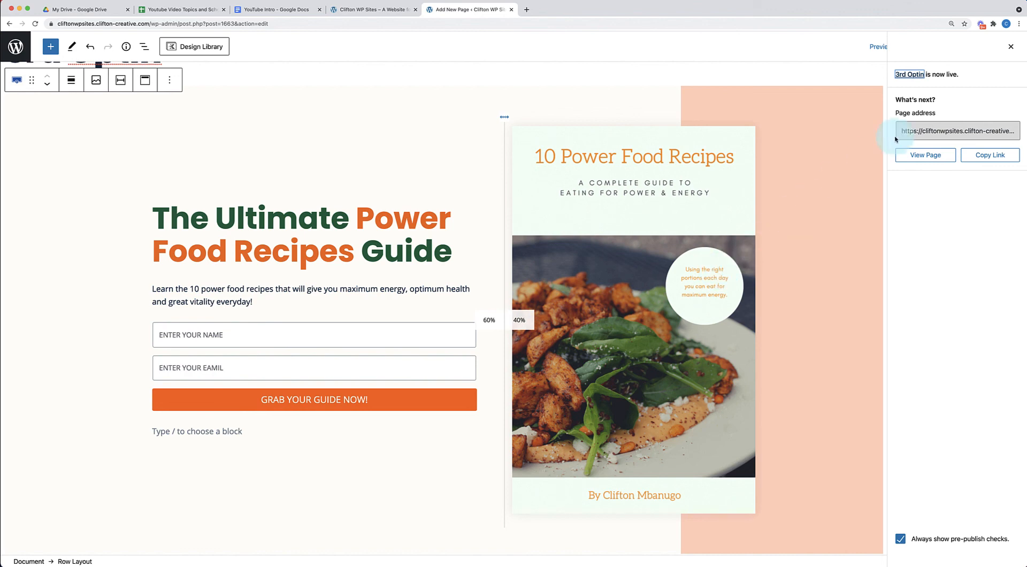
left_click(1010, 47)
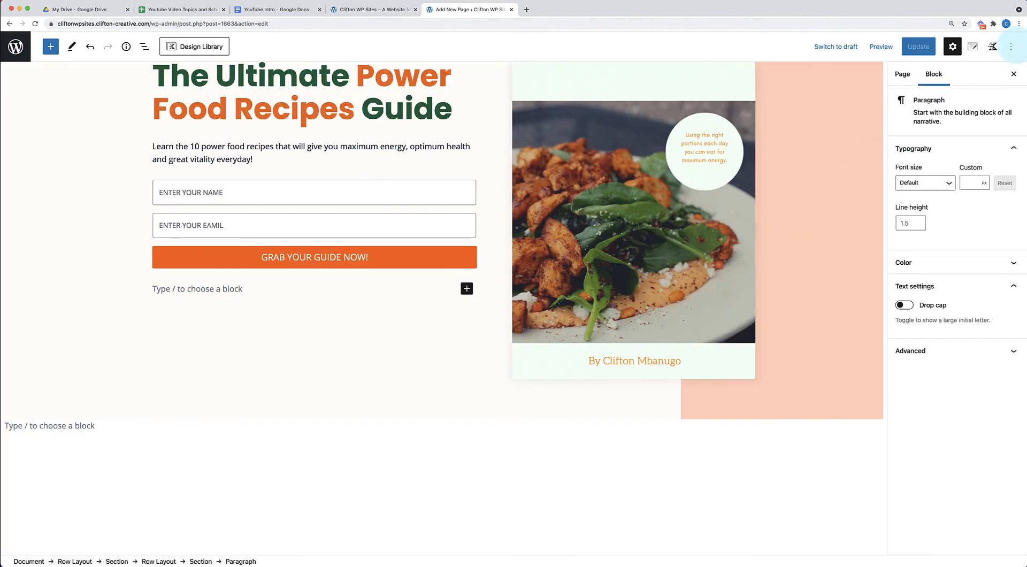
- Save an update of the newly published page and open its live version
type("/")
key("BackSpace")
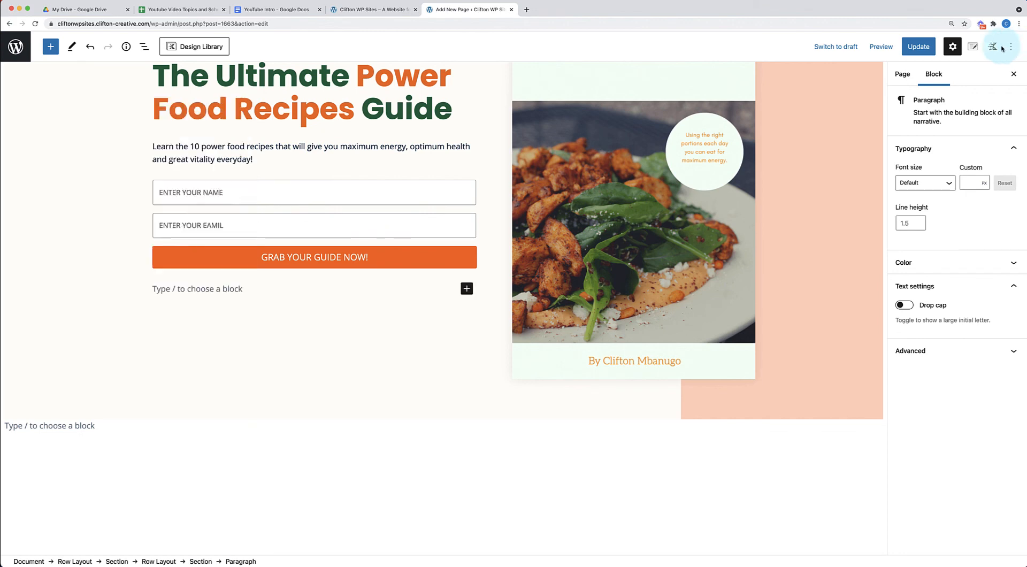
left_click(916, 49)
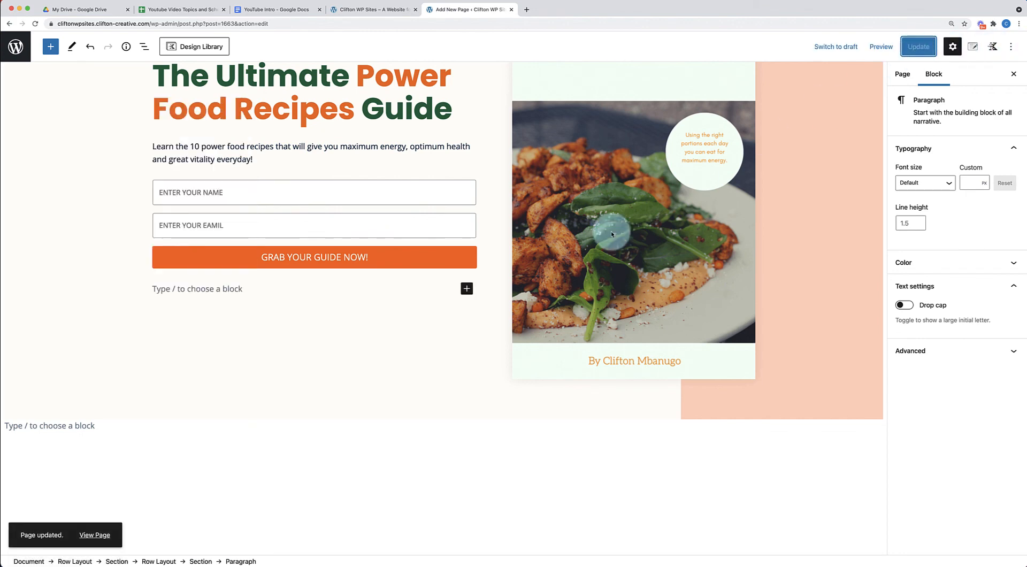
left_click(107, 534)
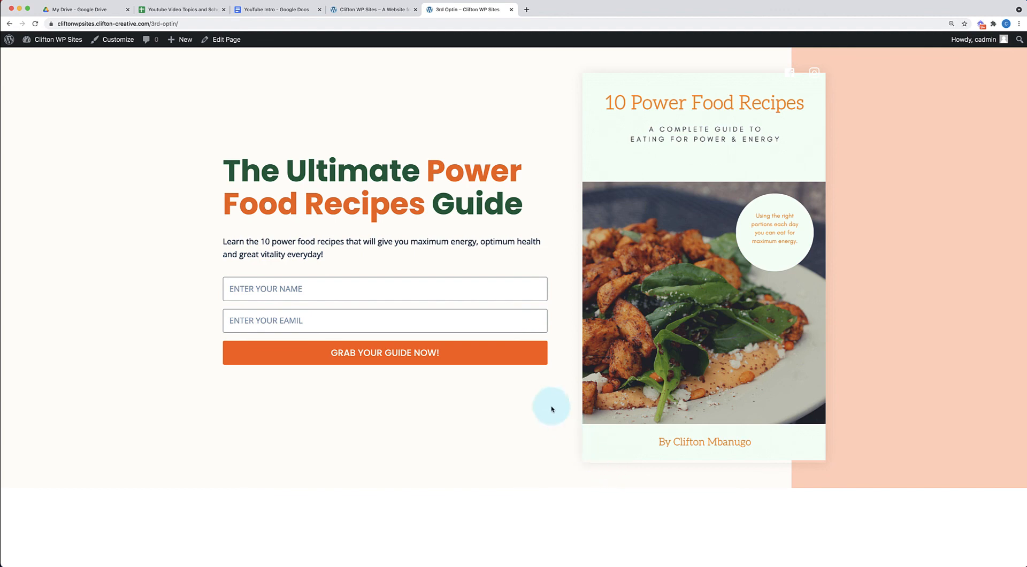
- Reopen the page for editing and set the outer row layout's top and bottom padding to 125 px
left_click(222, 41)
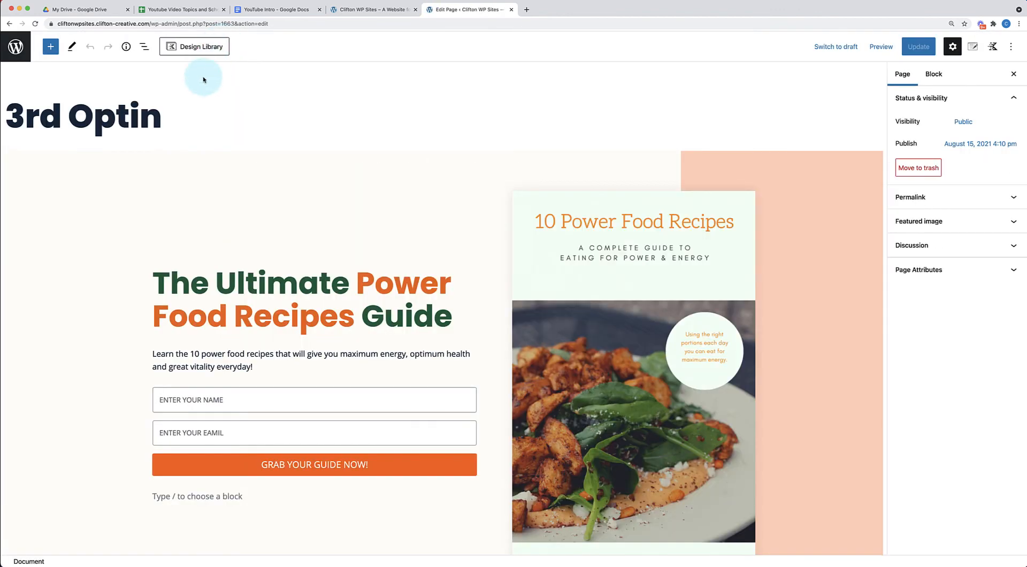
left_click(158, 166)
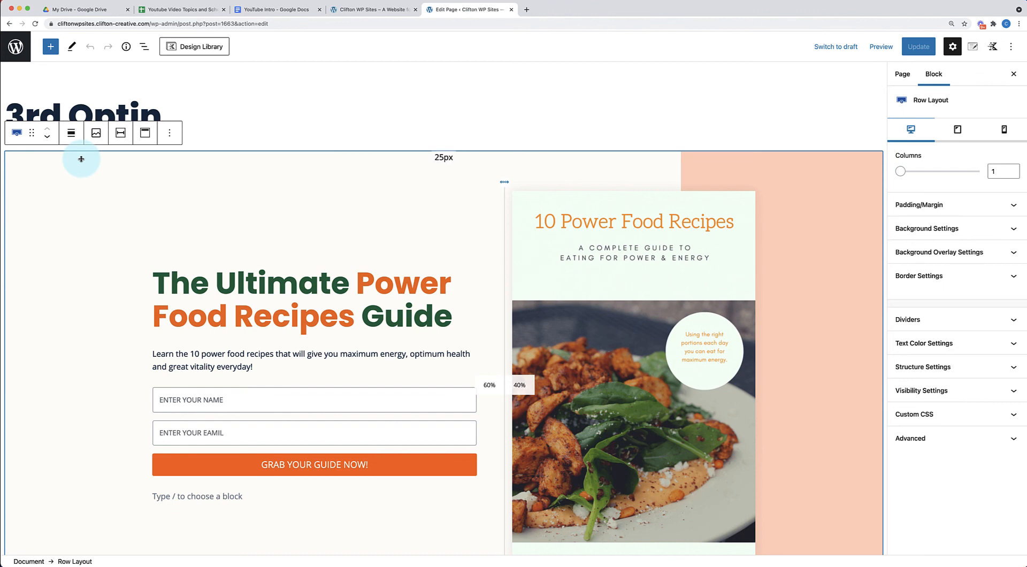
left_click(972, 203)
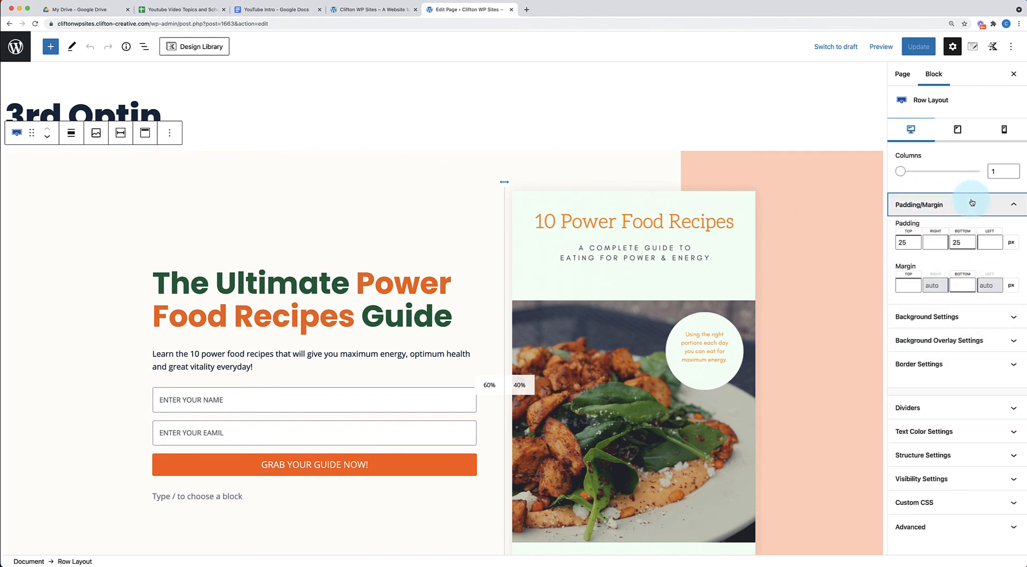
double_click(892, 245)
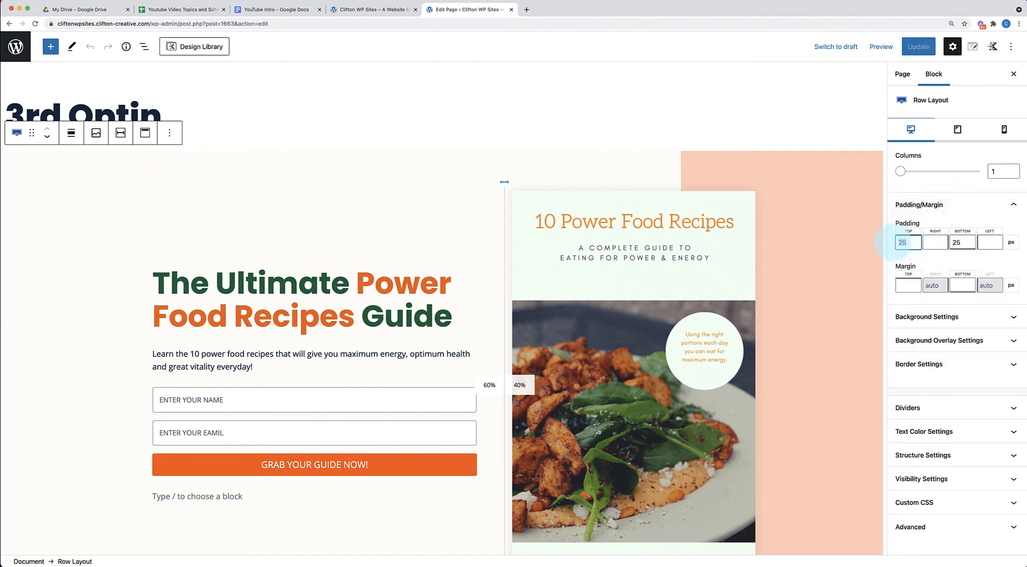
type("125")
double_click(963, 244)
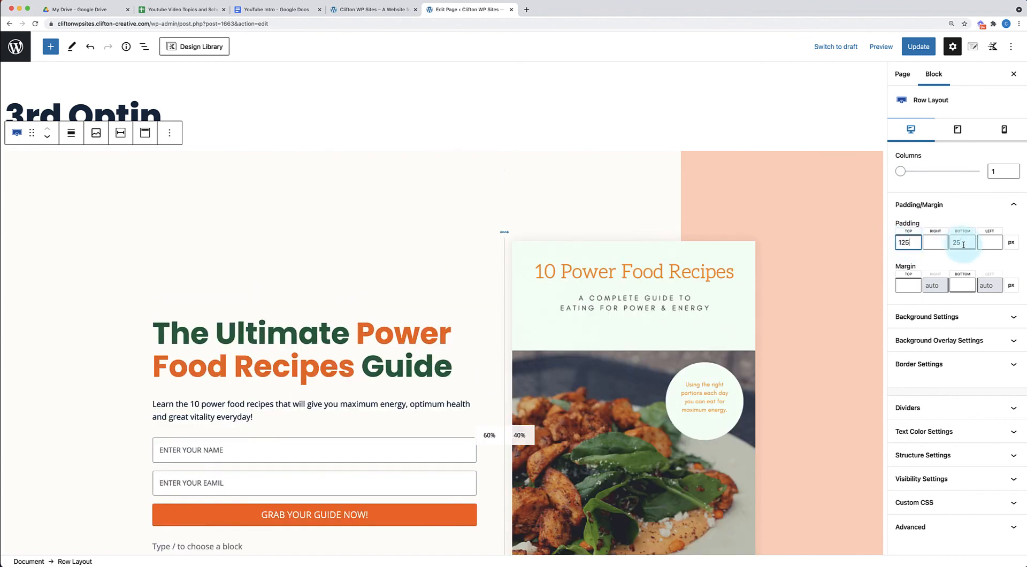
left_click_drag(963, 244, 941, 241)
type("125")
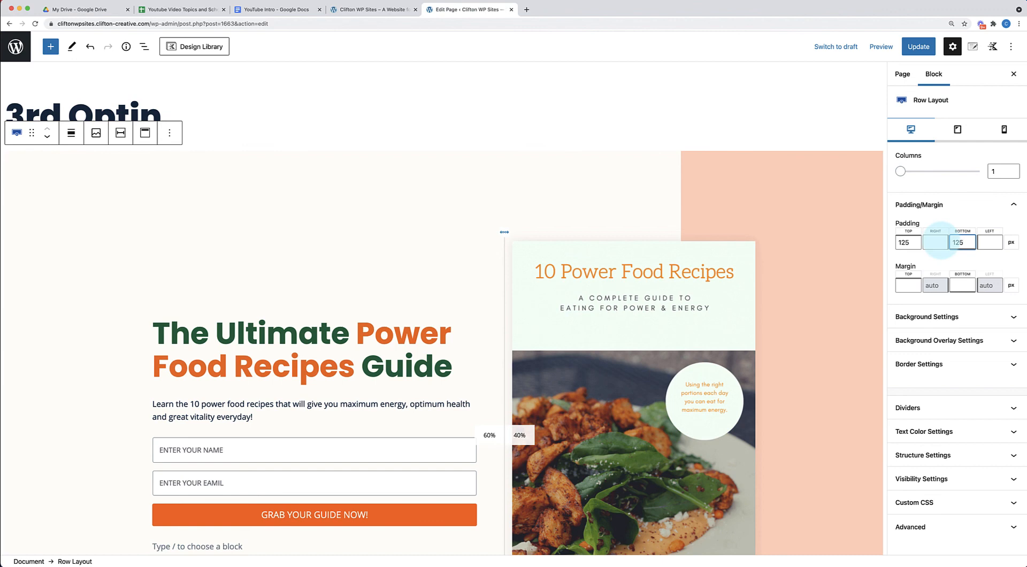
- Set the outer row layout's top margin to 120 px
left_click(908, 285)
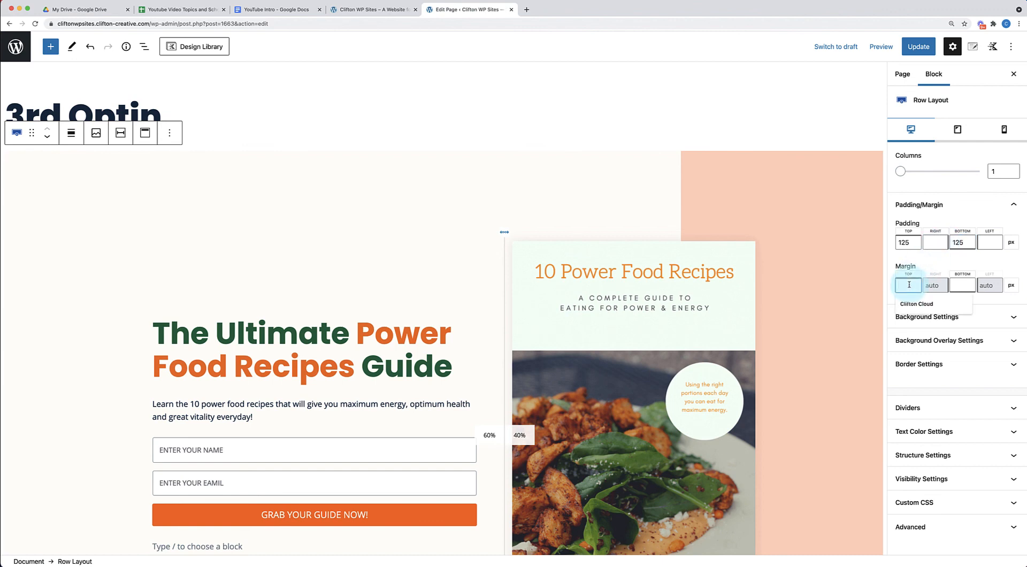
type("120")
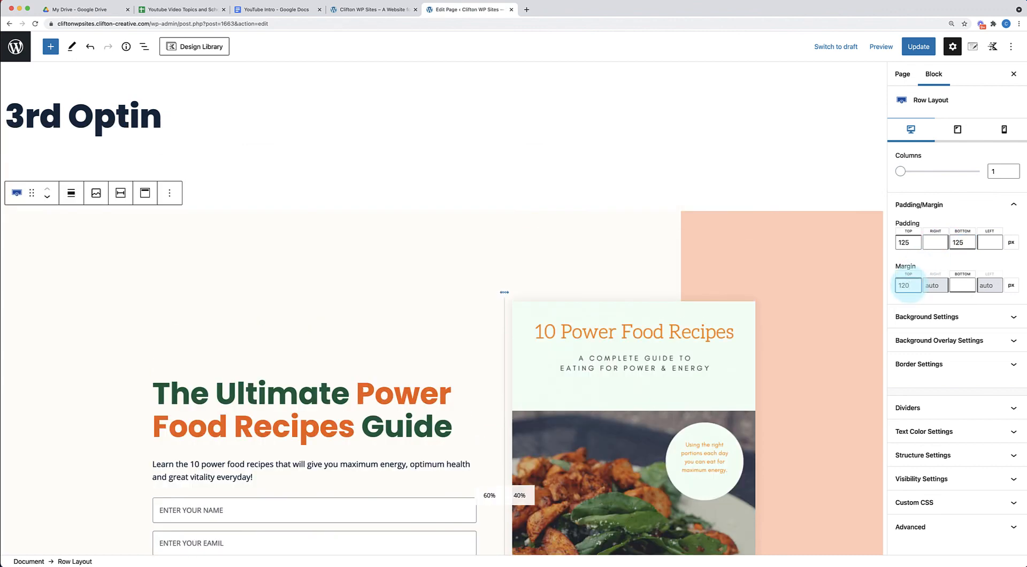
key("BackSpace")
type("0")
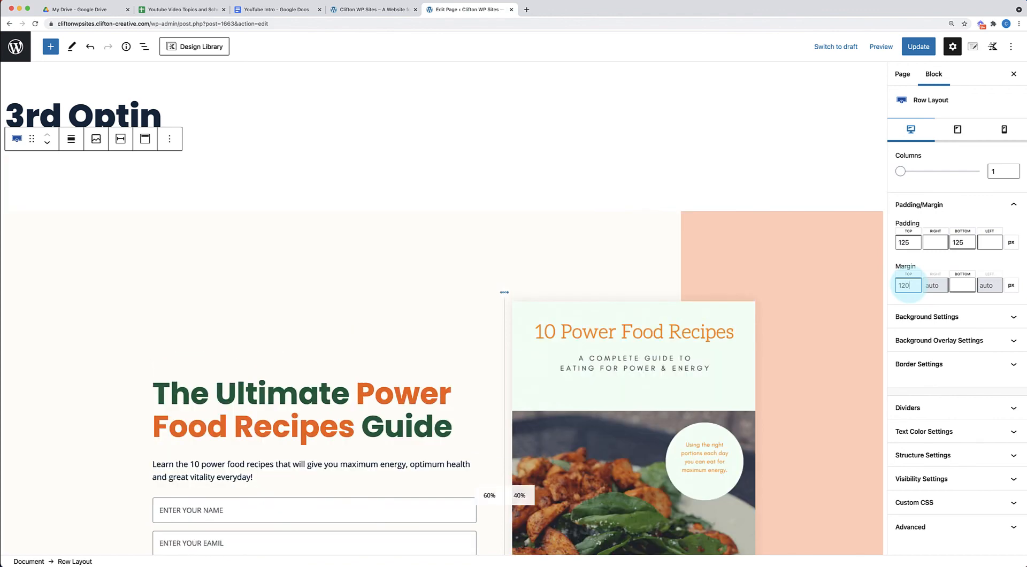
- Update the page with the new spacing and examine the opt-in layout on the live page
left_click(919, 46)
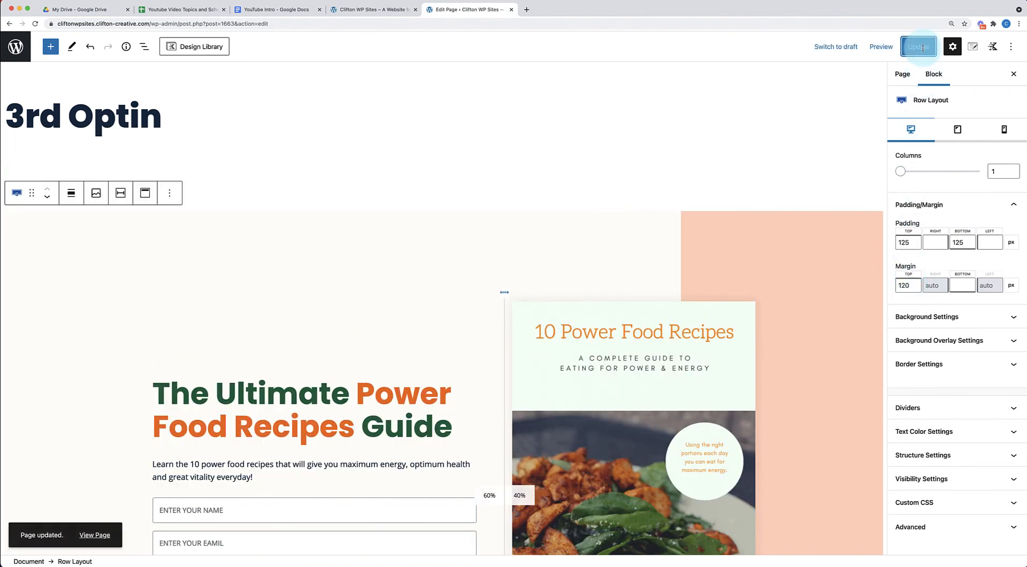
left_click(88, 537)
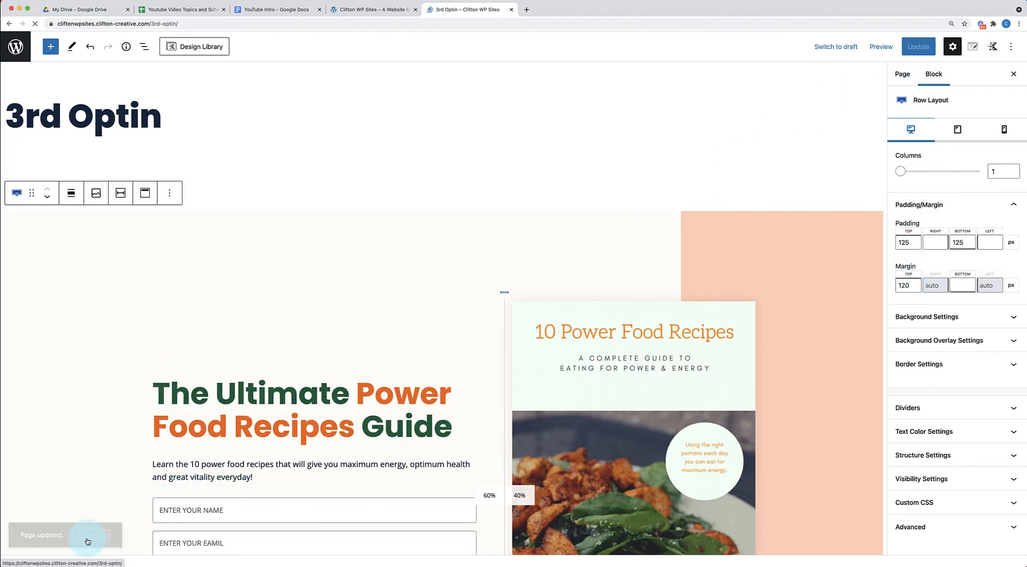
scroll(296, 404, "down", 3)
scroll(294, 408, "up", 1)
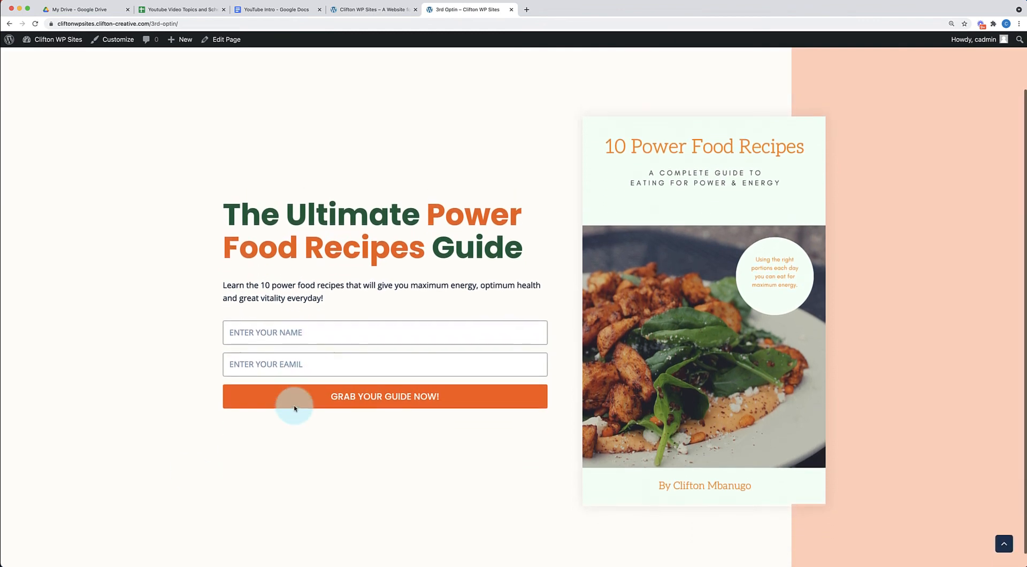
scroll(294, 409, "up", 2)
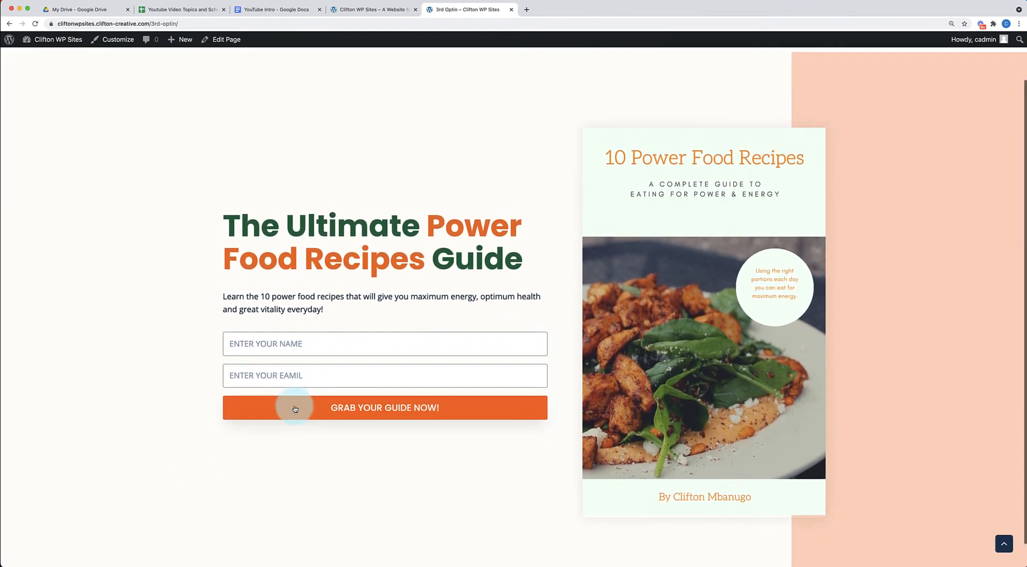
scroll(295, 409, "down", 1)
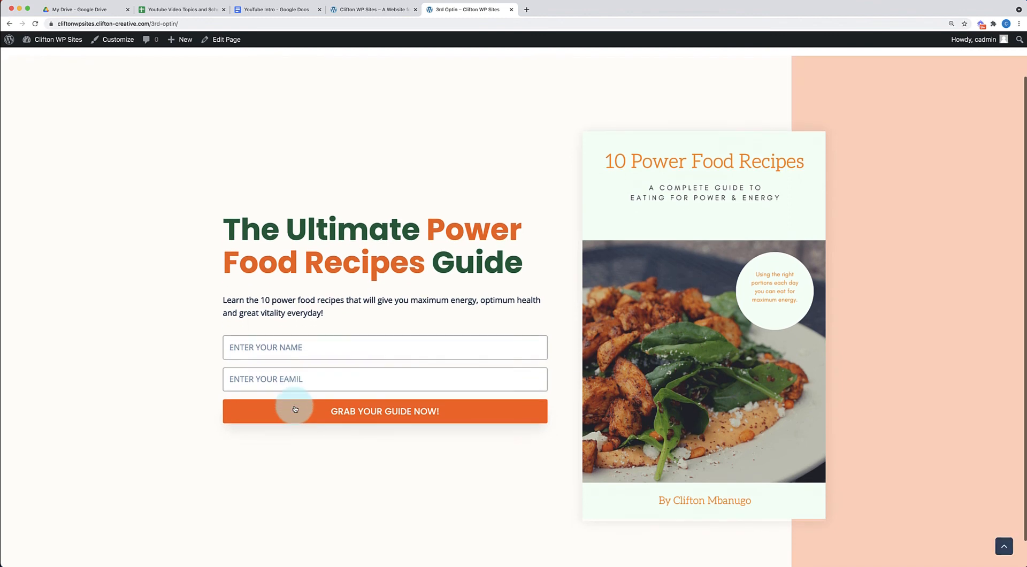